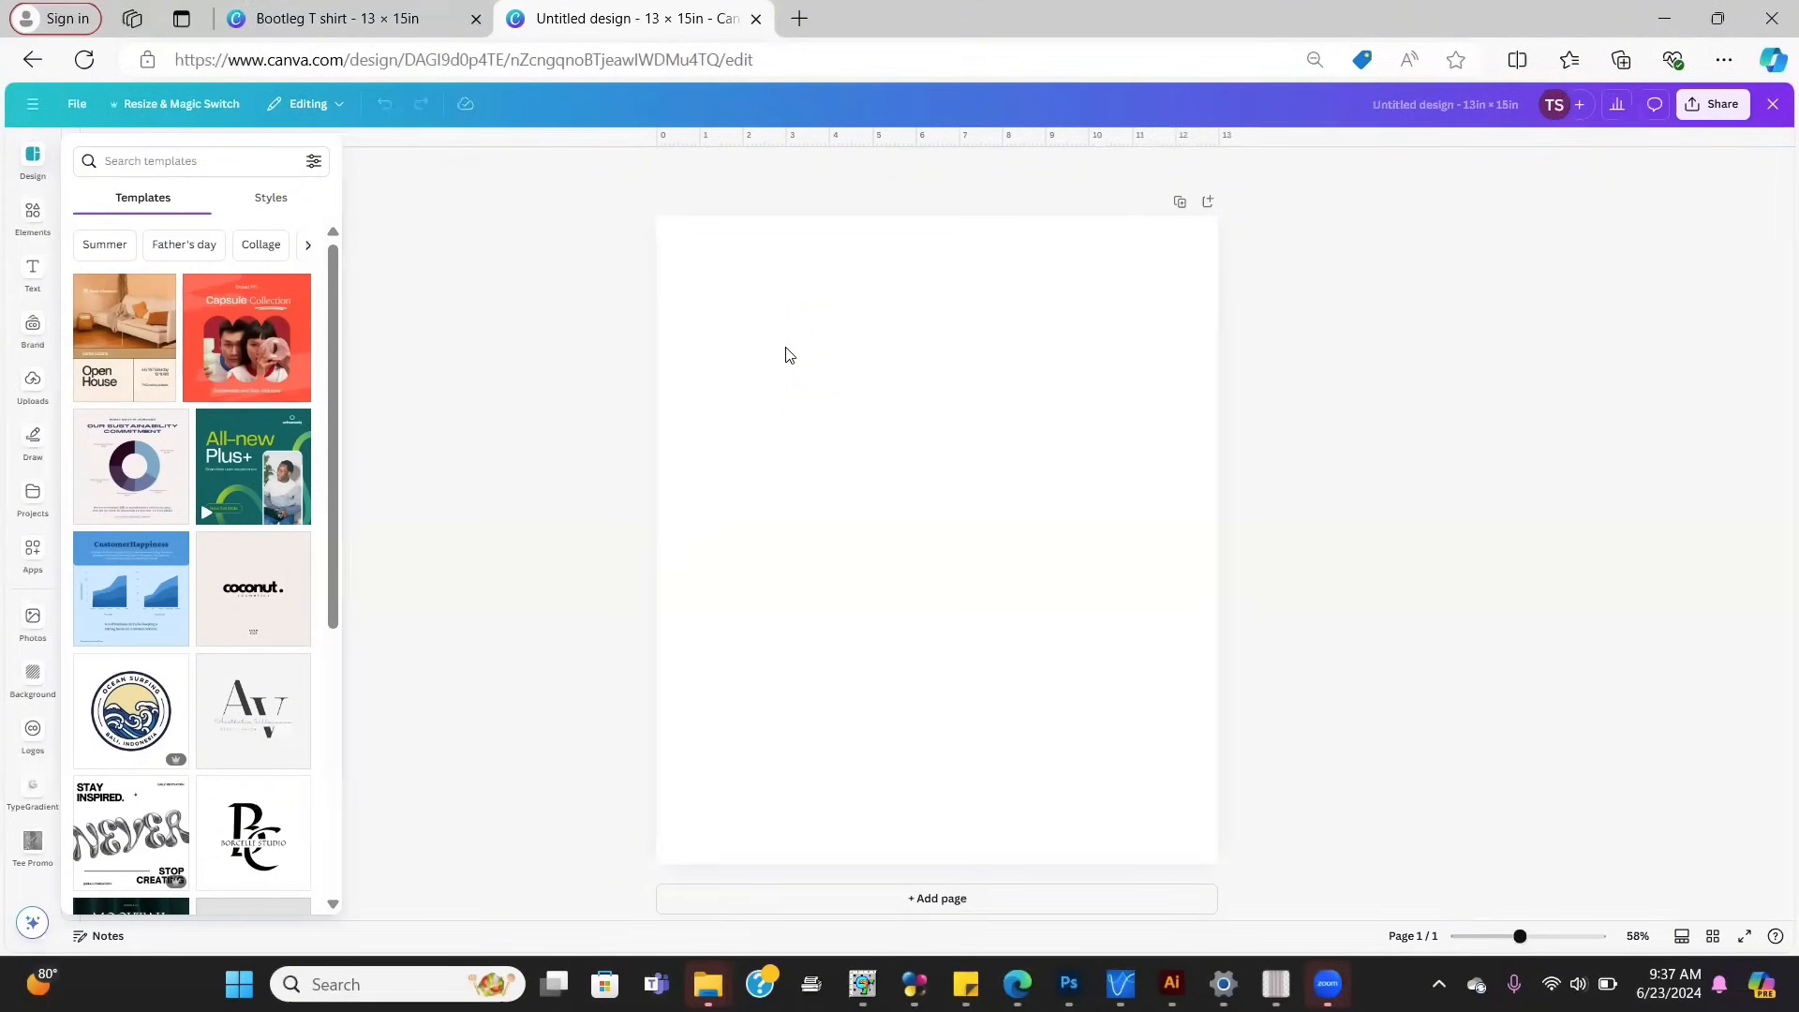
Step: Select the blank 13 × 15 in page to start working on the T-shirt design
{"action": "left_click", "coordinate": [785, 354]}
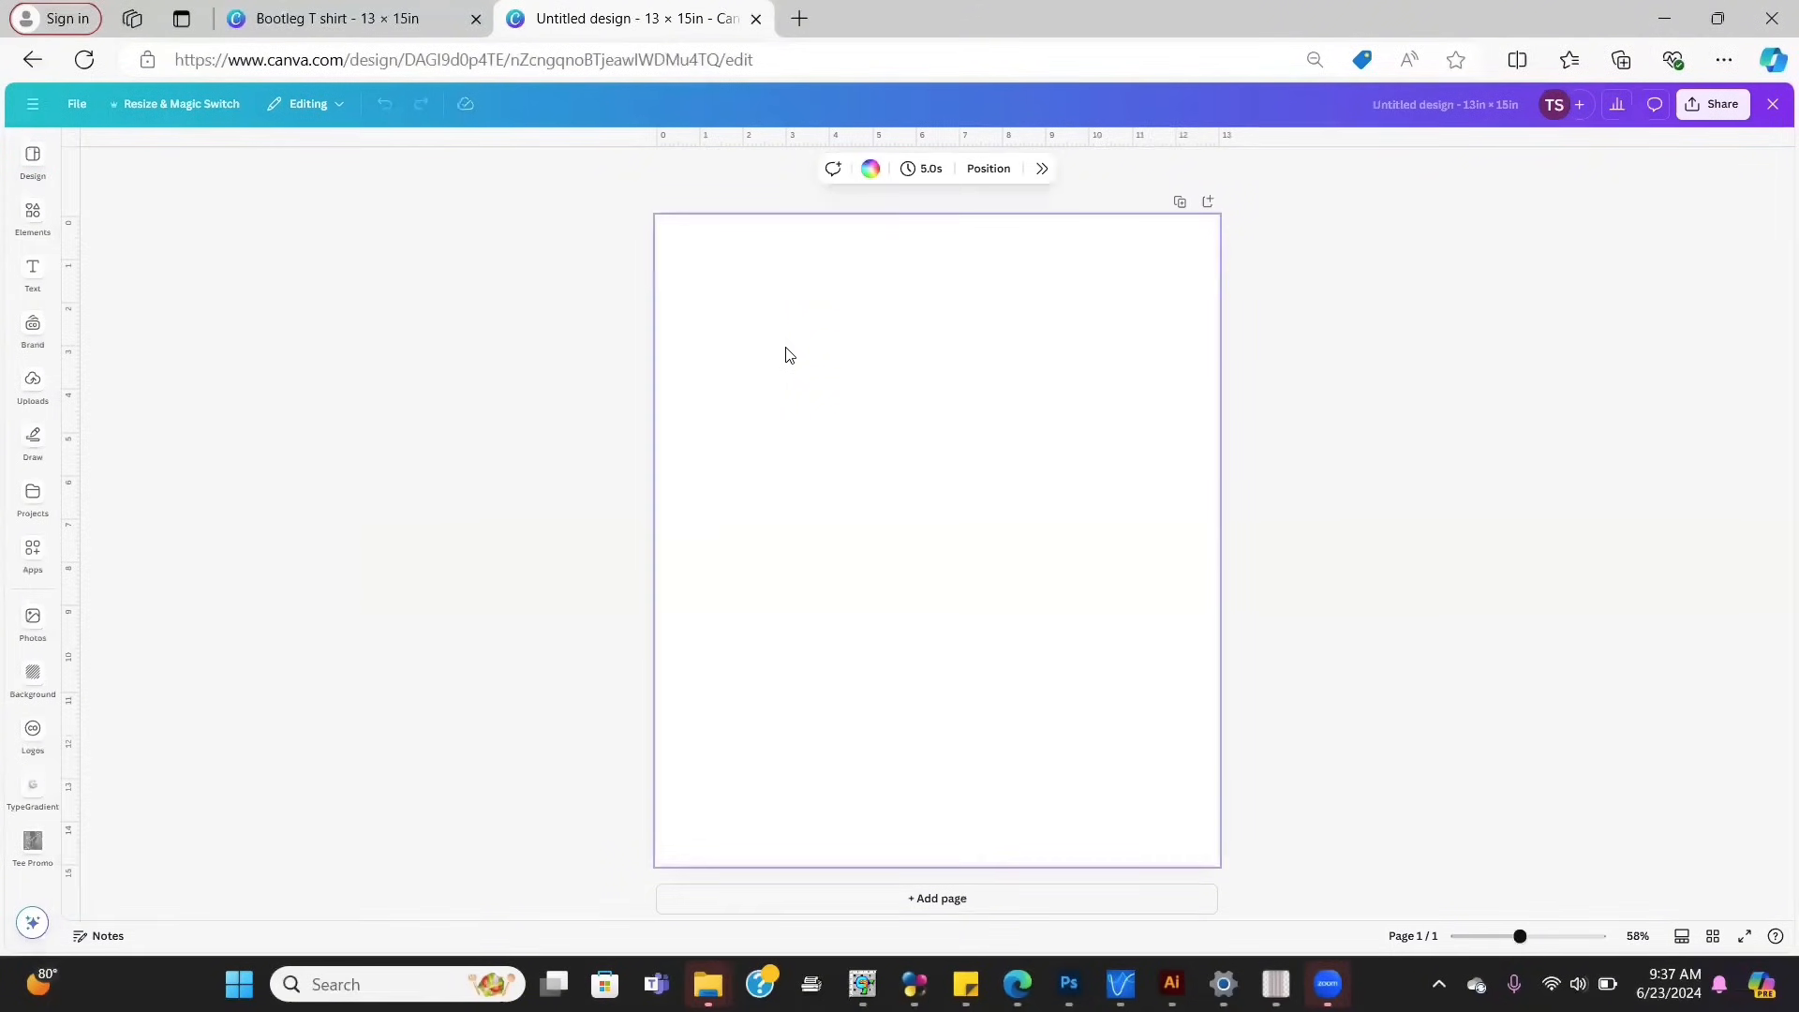
Step: Fill the page background with the solid black swatch
{"action": "left_click", "coordinate": [872, 170]}
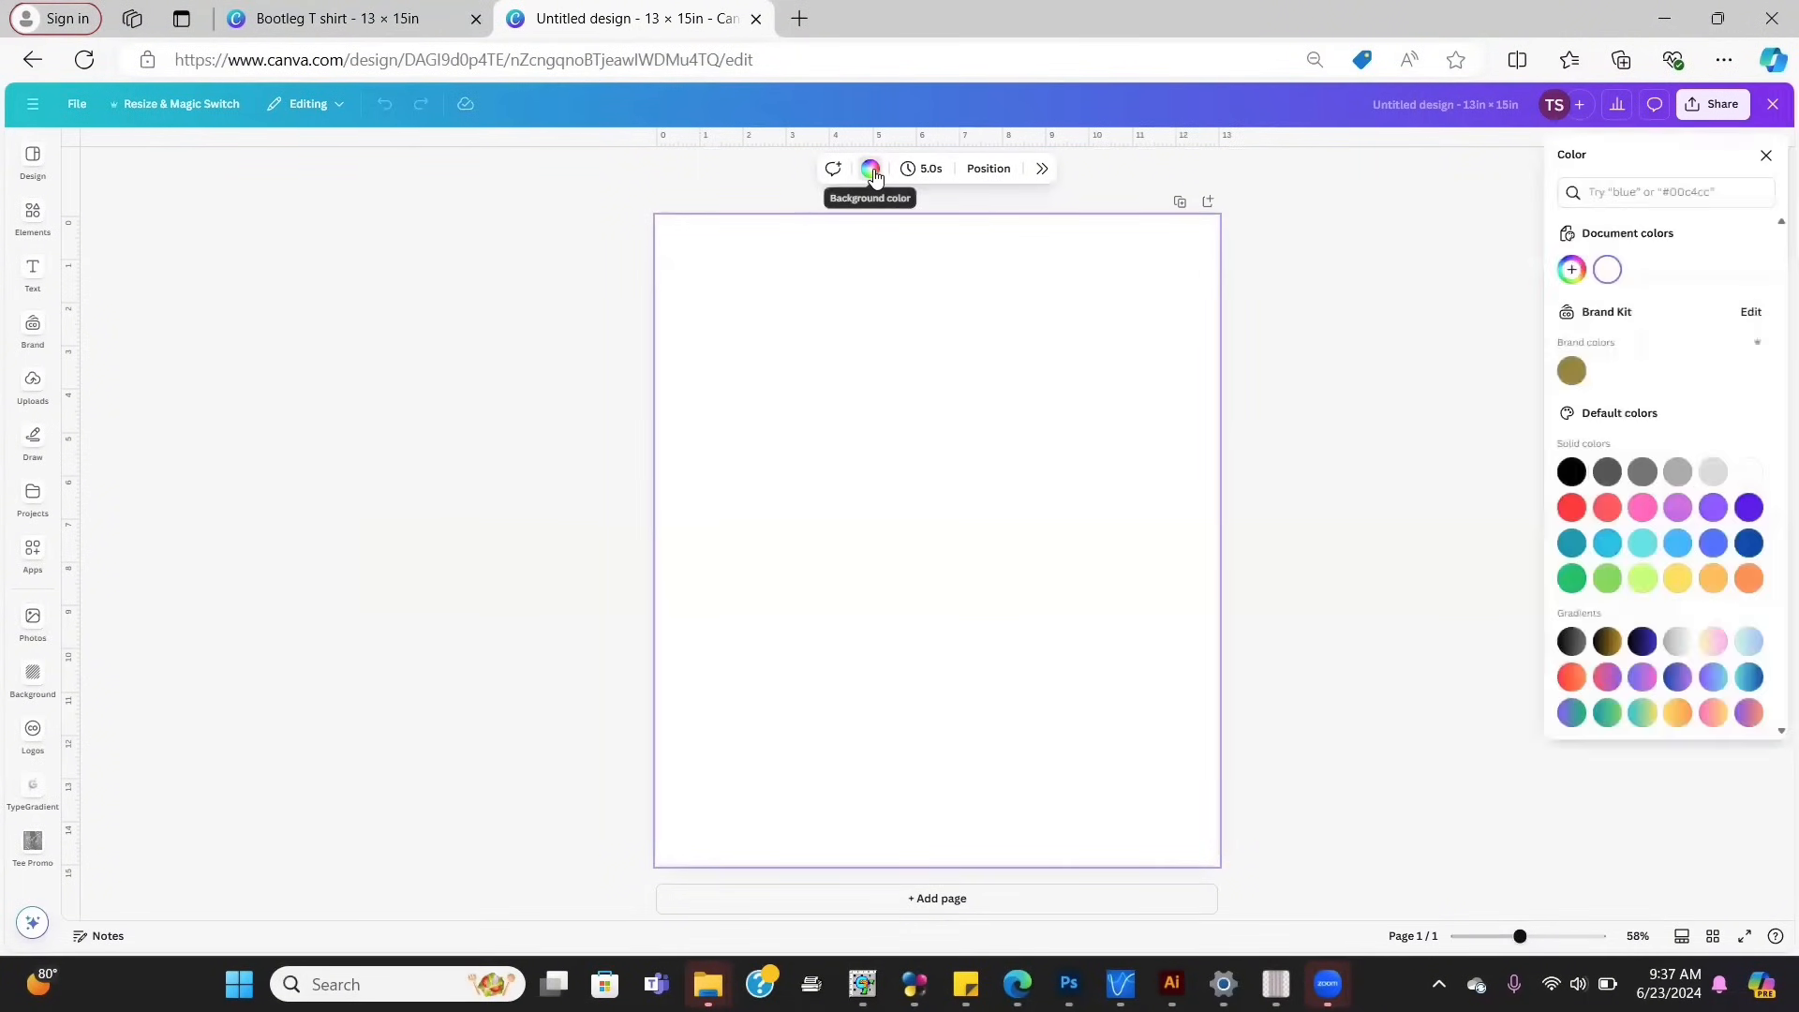
{"action": "left_click", "coordinate": [1571, 474]}
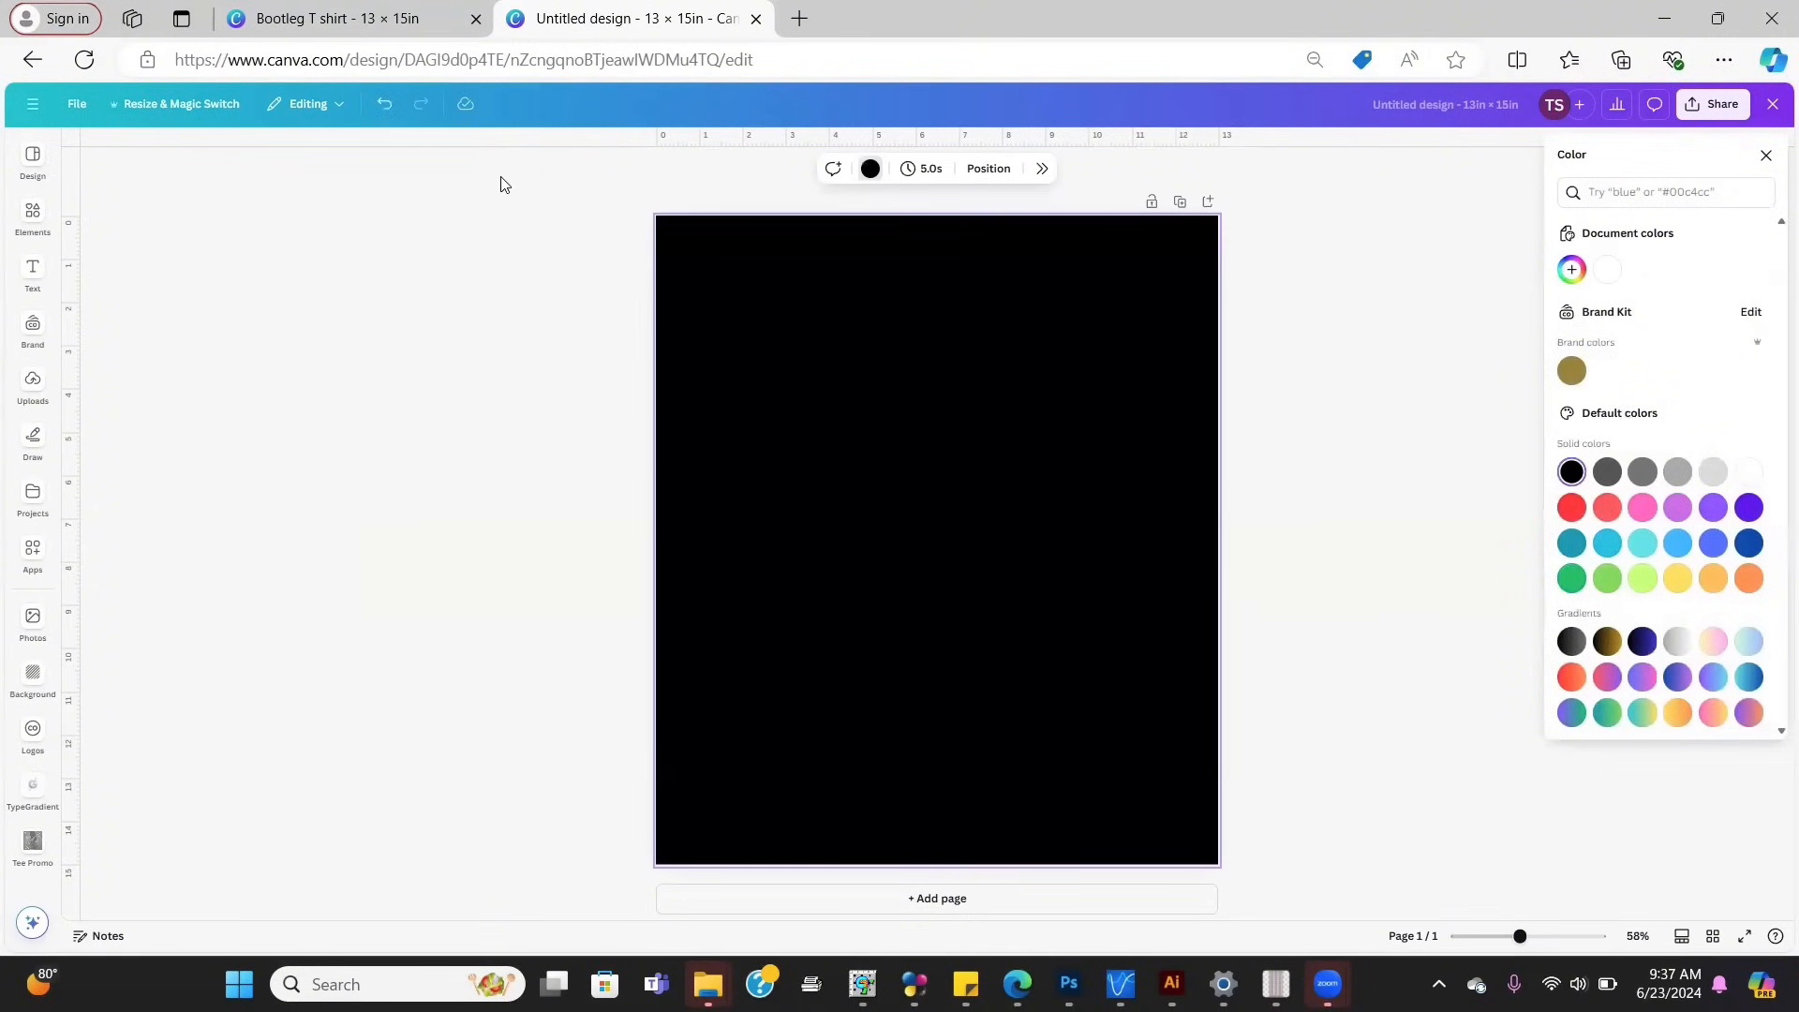
{"action": "left_click", "coordinate": [34, 273]}
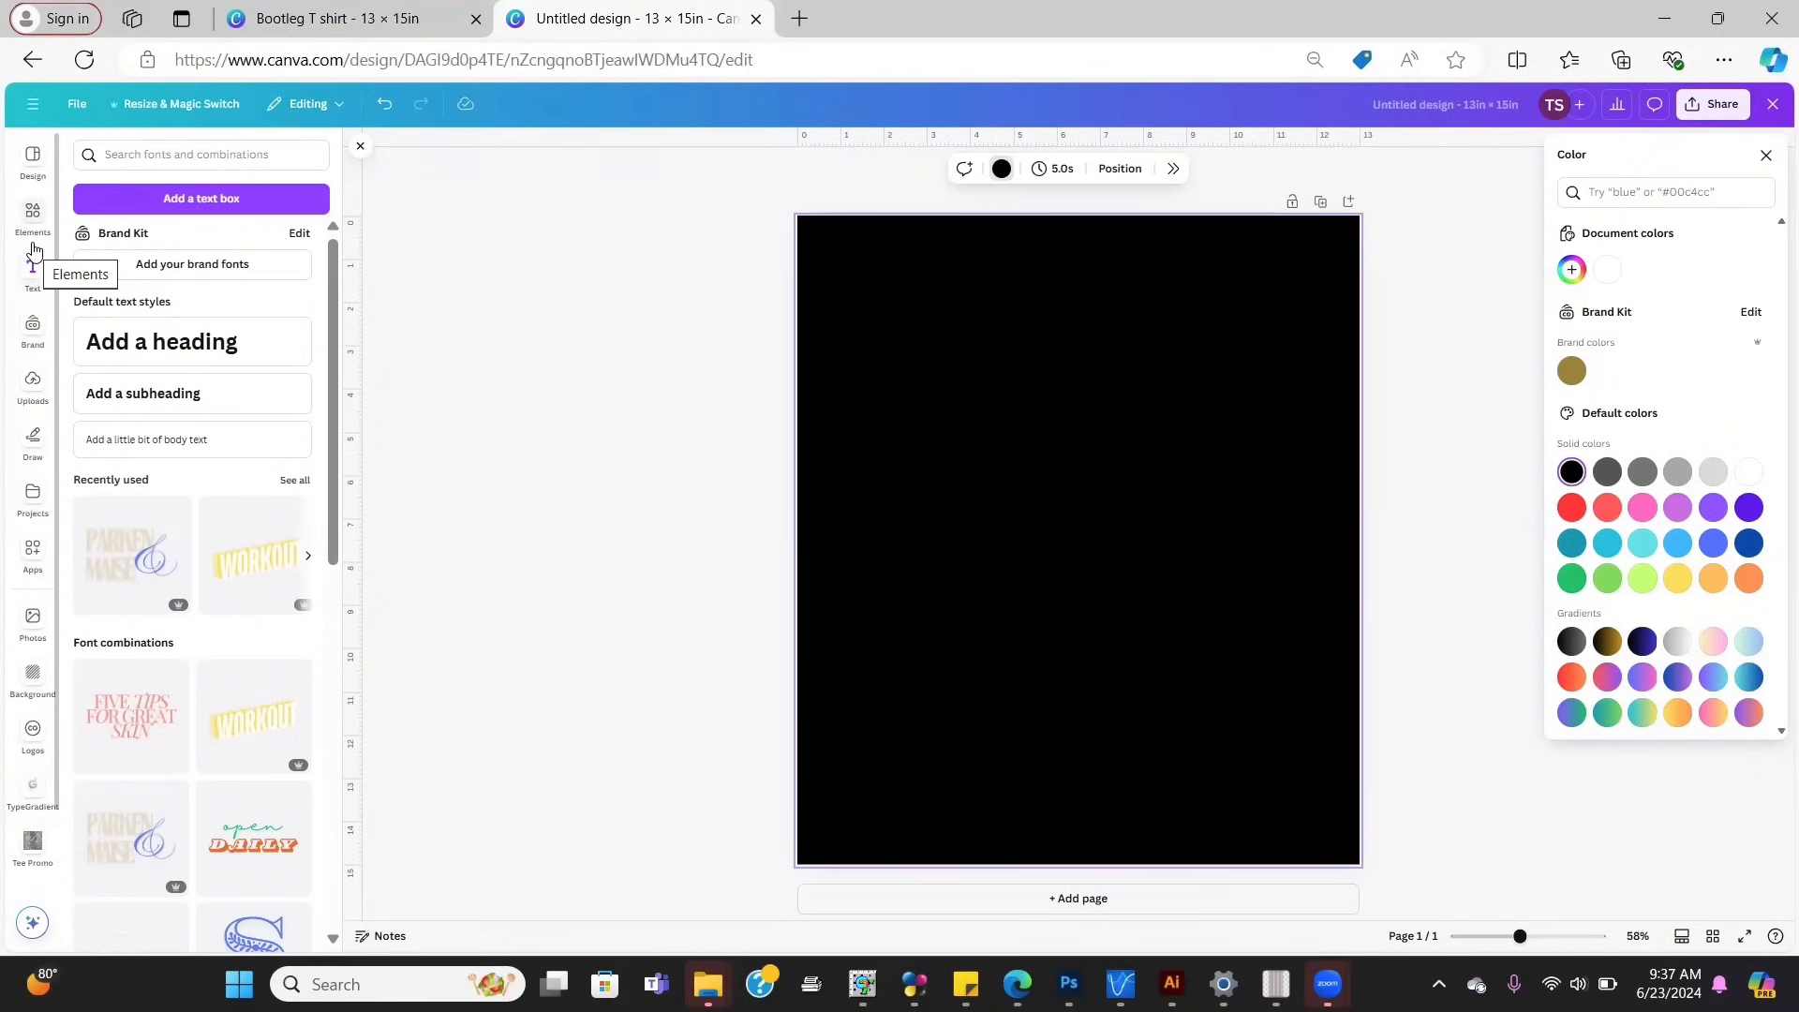
Step: Check Uploads, cancel the file picker, and switch to the Elements library
{"action": "left_click", "coordinate": [35, 386]}
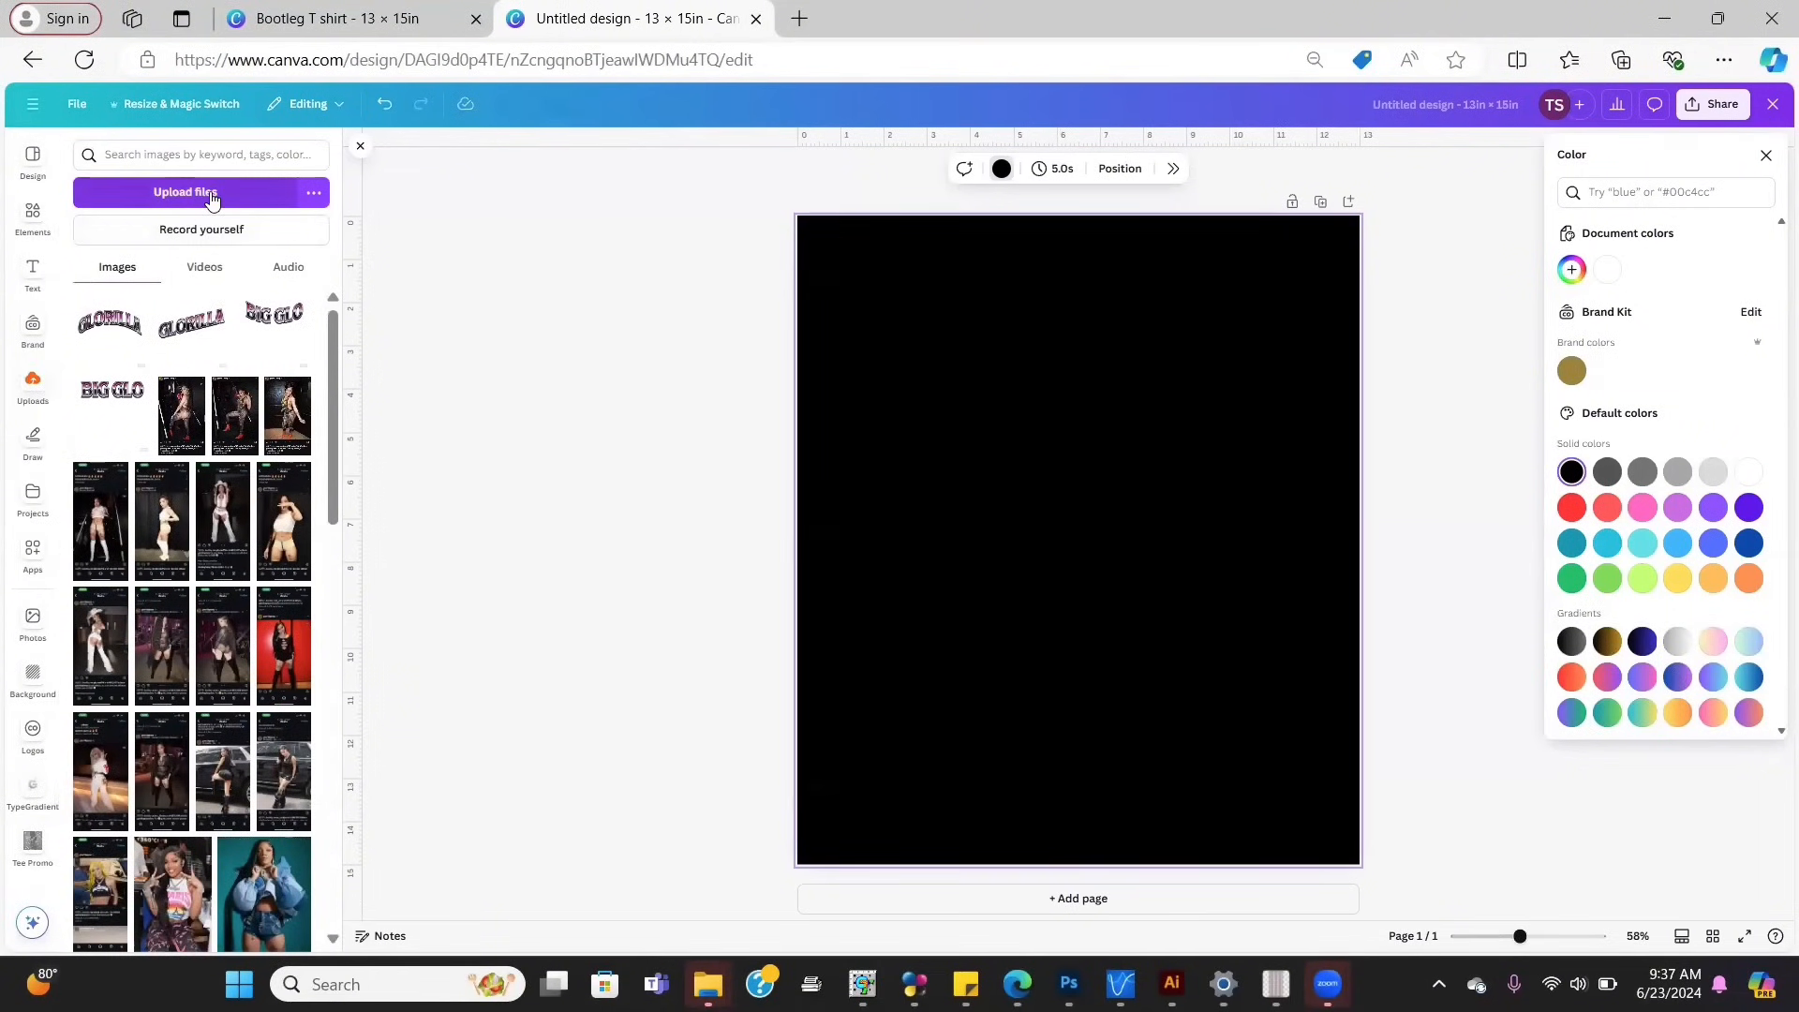
{"action": "left_click", "coordinate": [212, 194]}
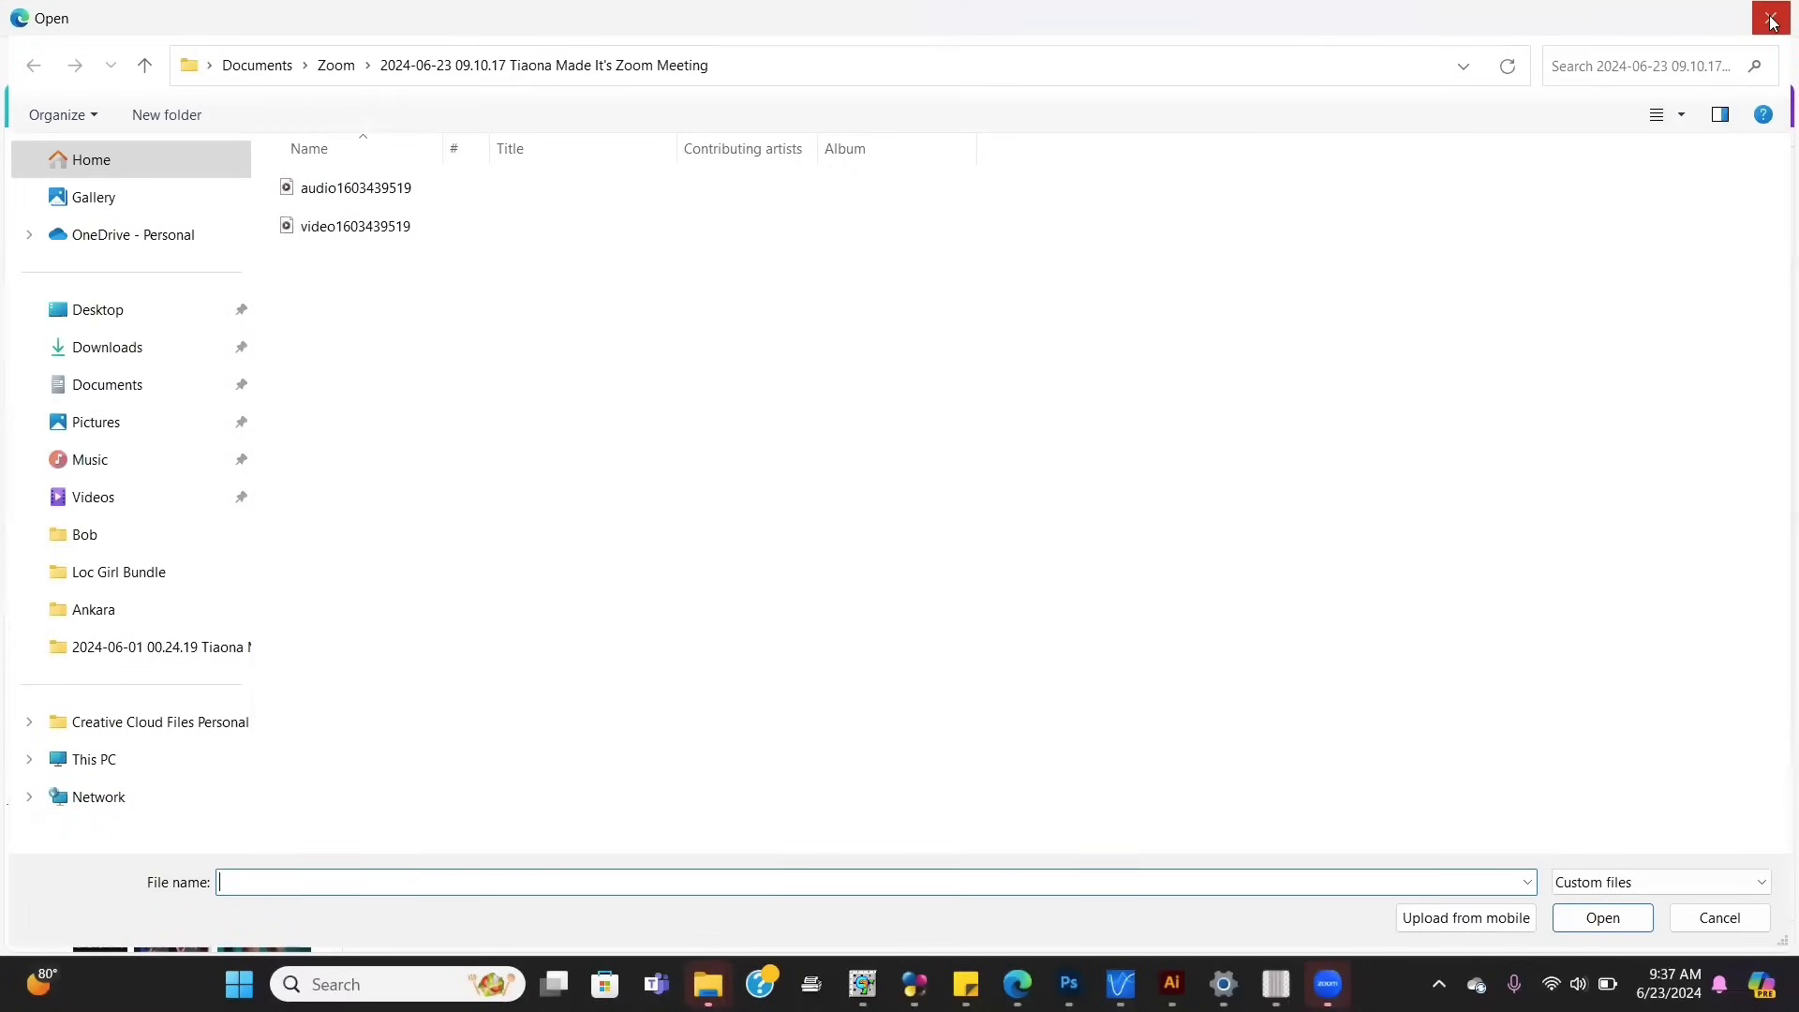
{"action": "left_click", "coordinate": [1771, 21]}
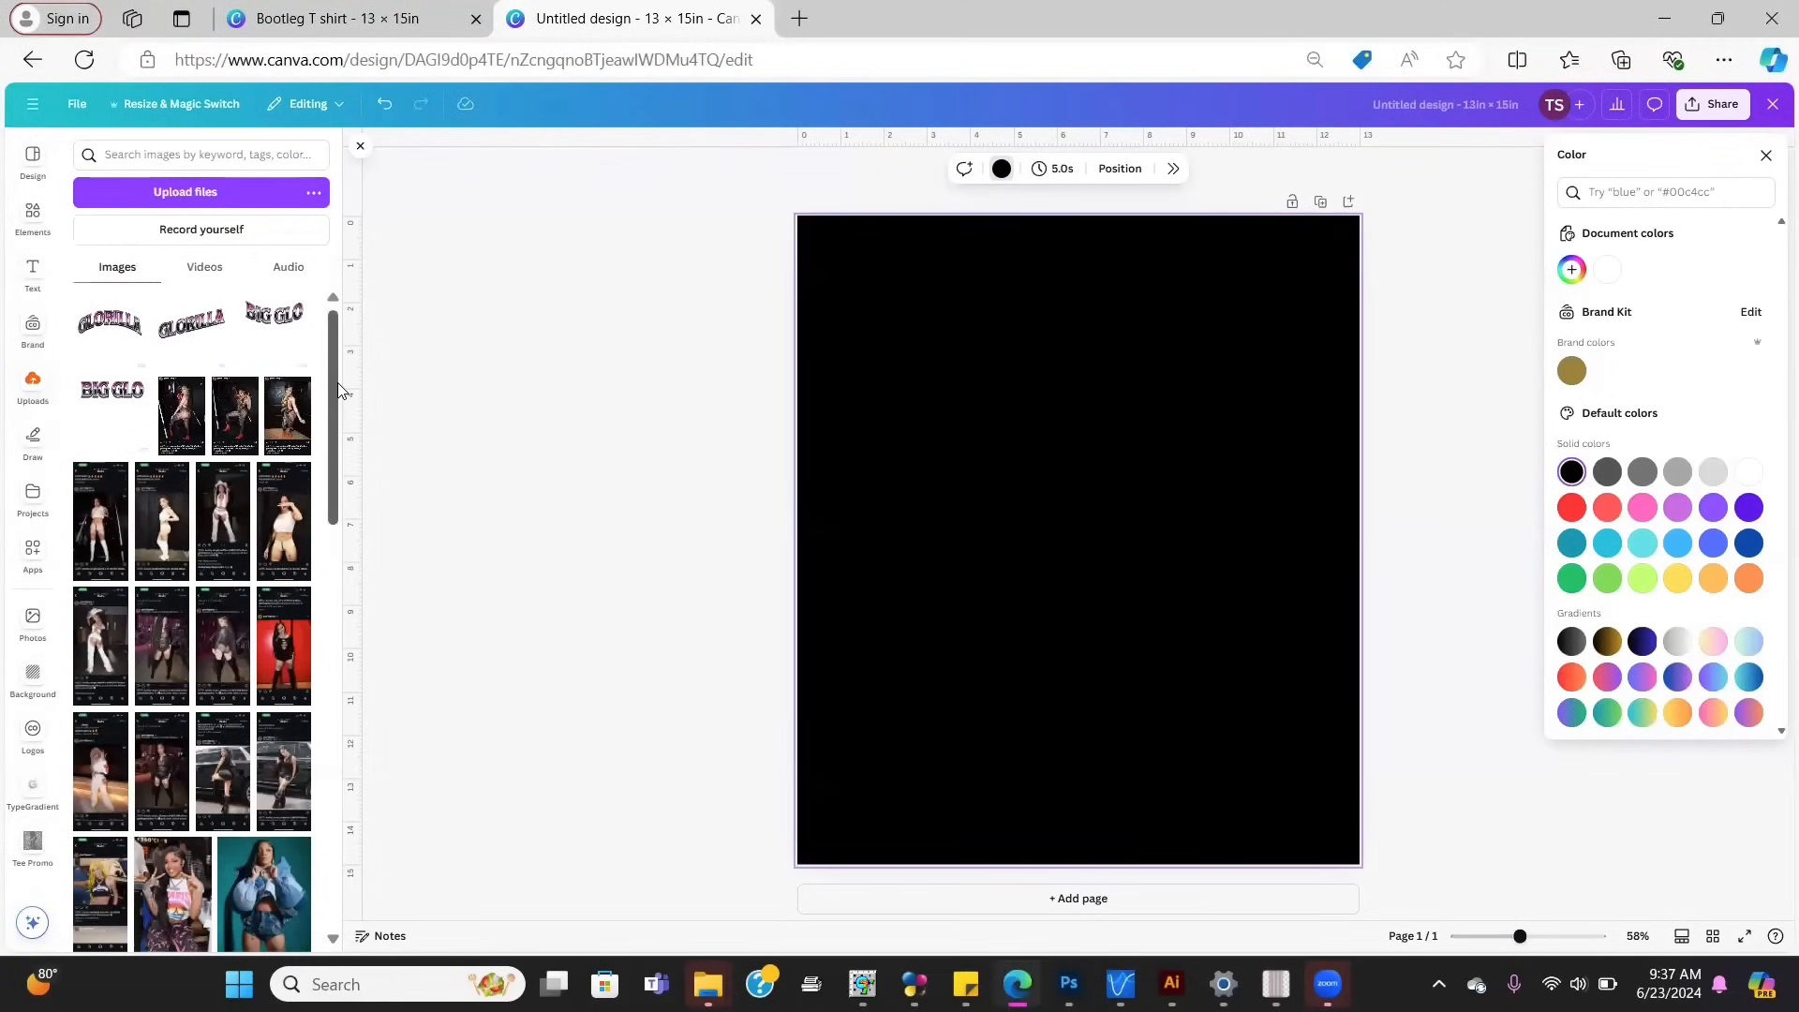
{"action": "left_click", "coordinate": [50, 225]}
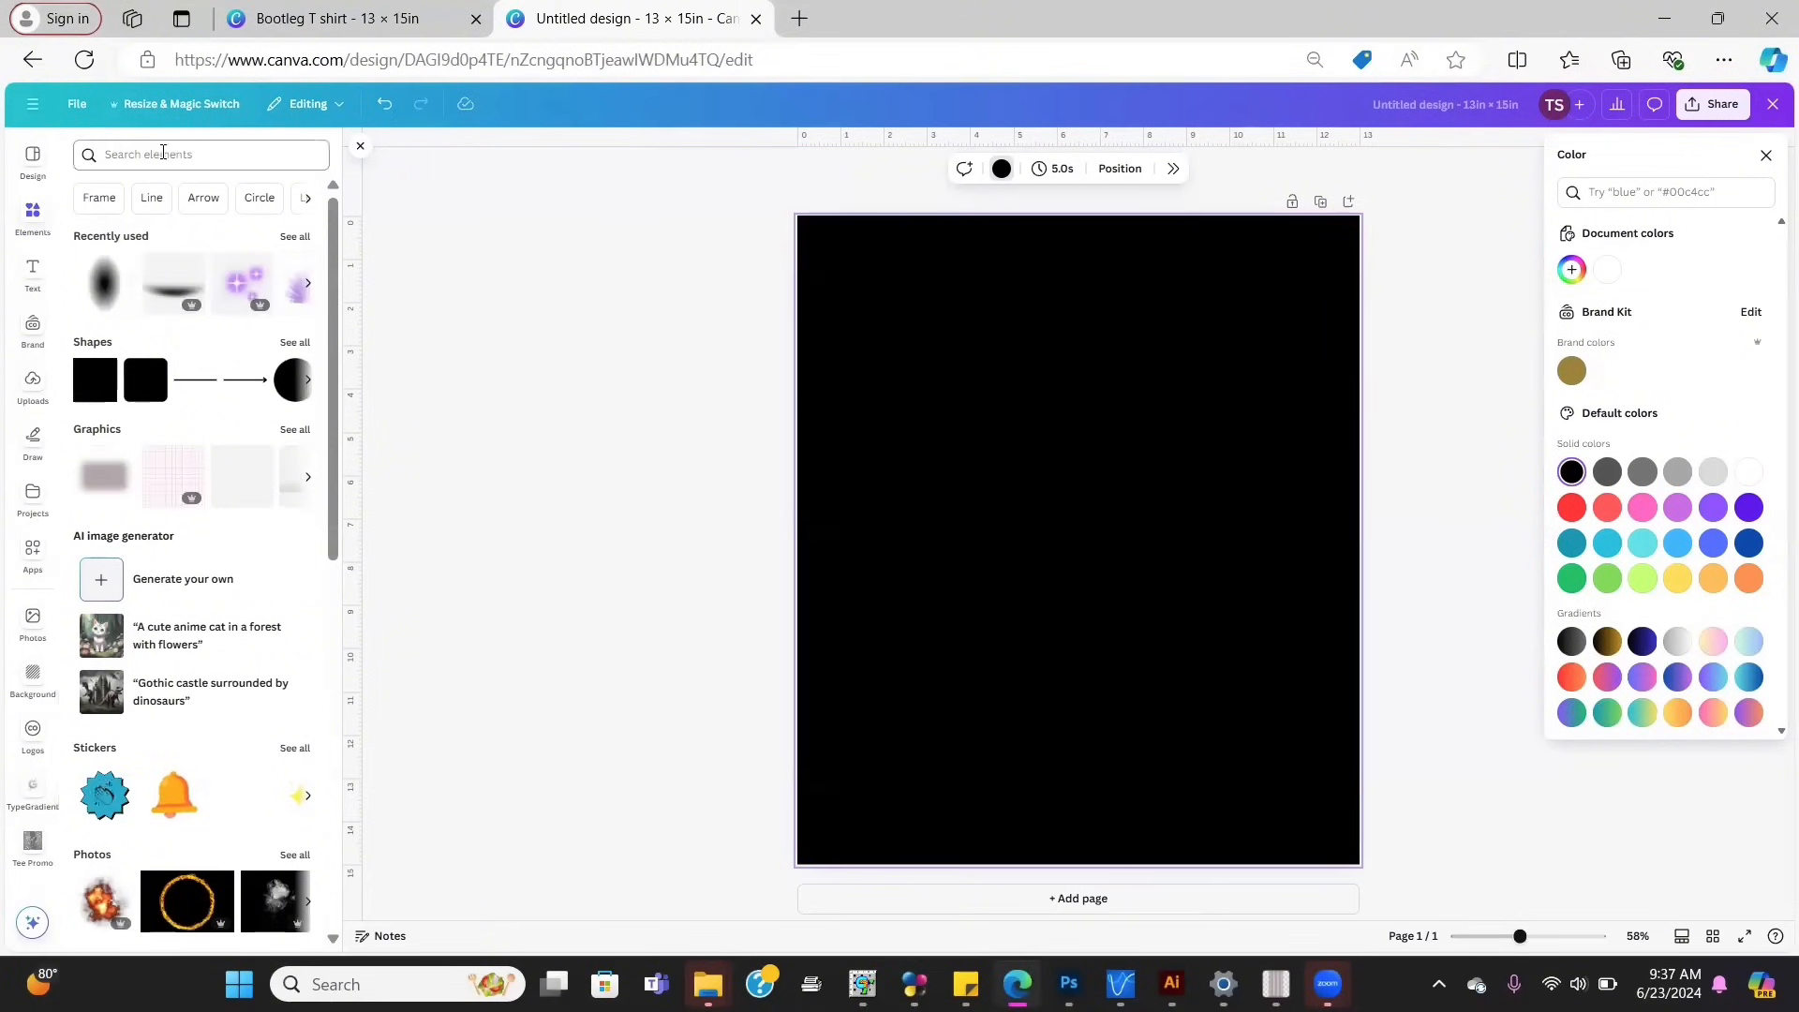
Step: Search Graphics for 'blue lightning' and place the glowing orb at the page centre
{"action": "left_click", "coordinate": [162, 152]}
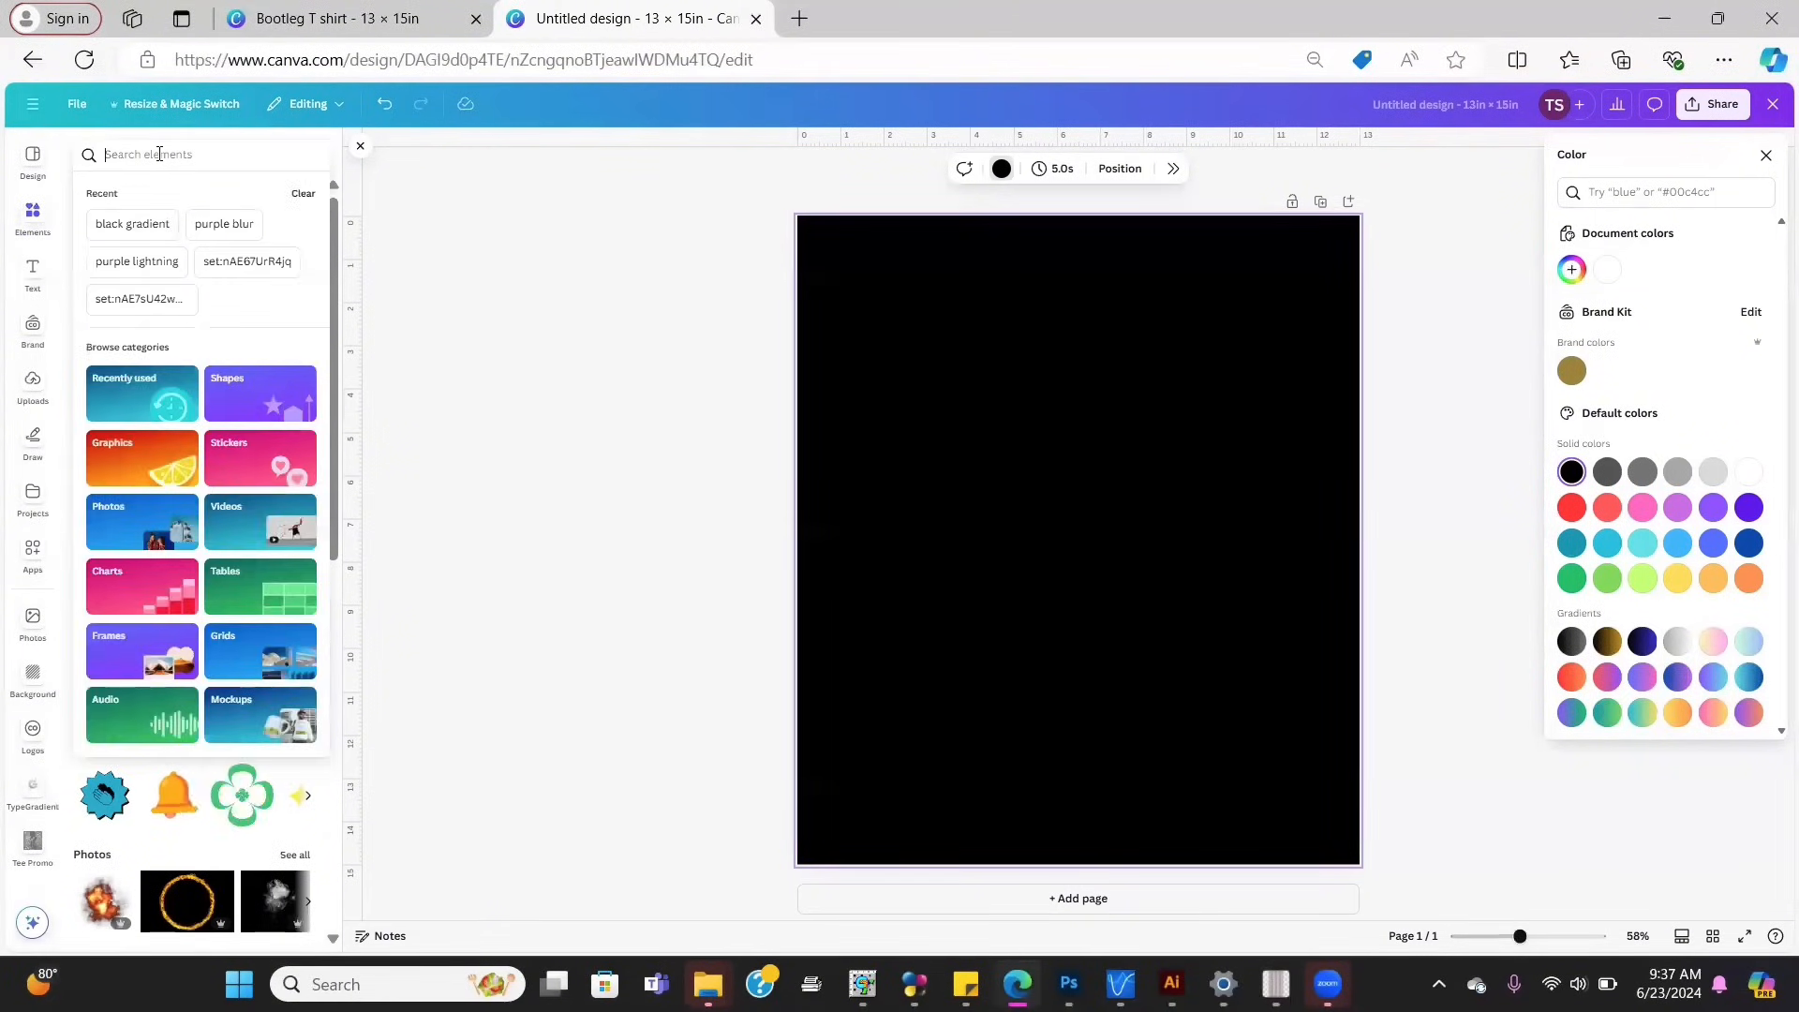
{"action": "type", "text": "blue"}
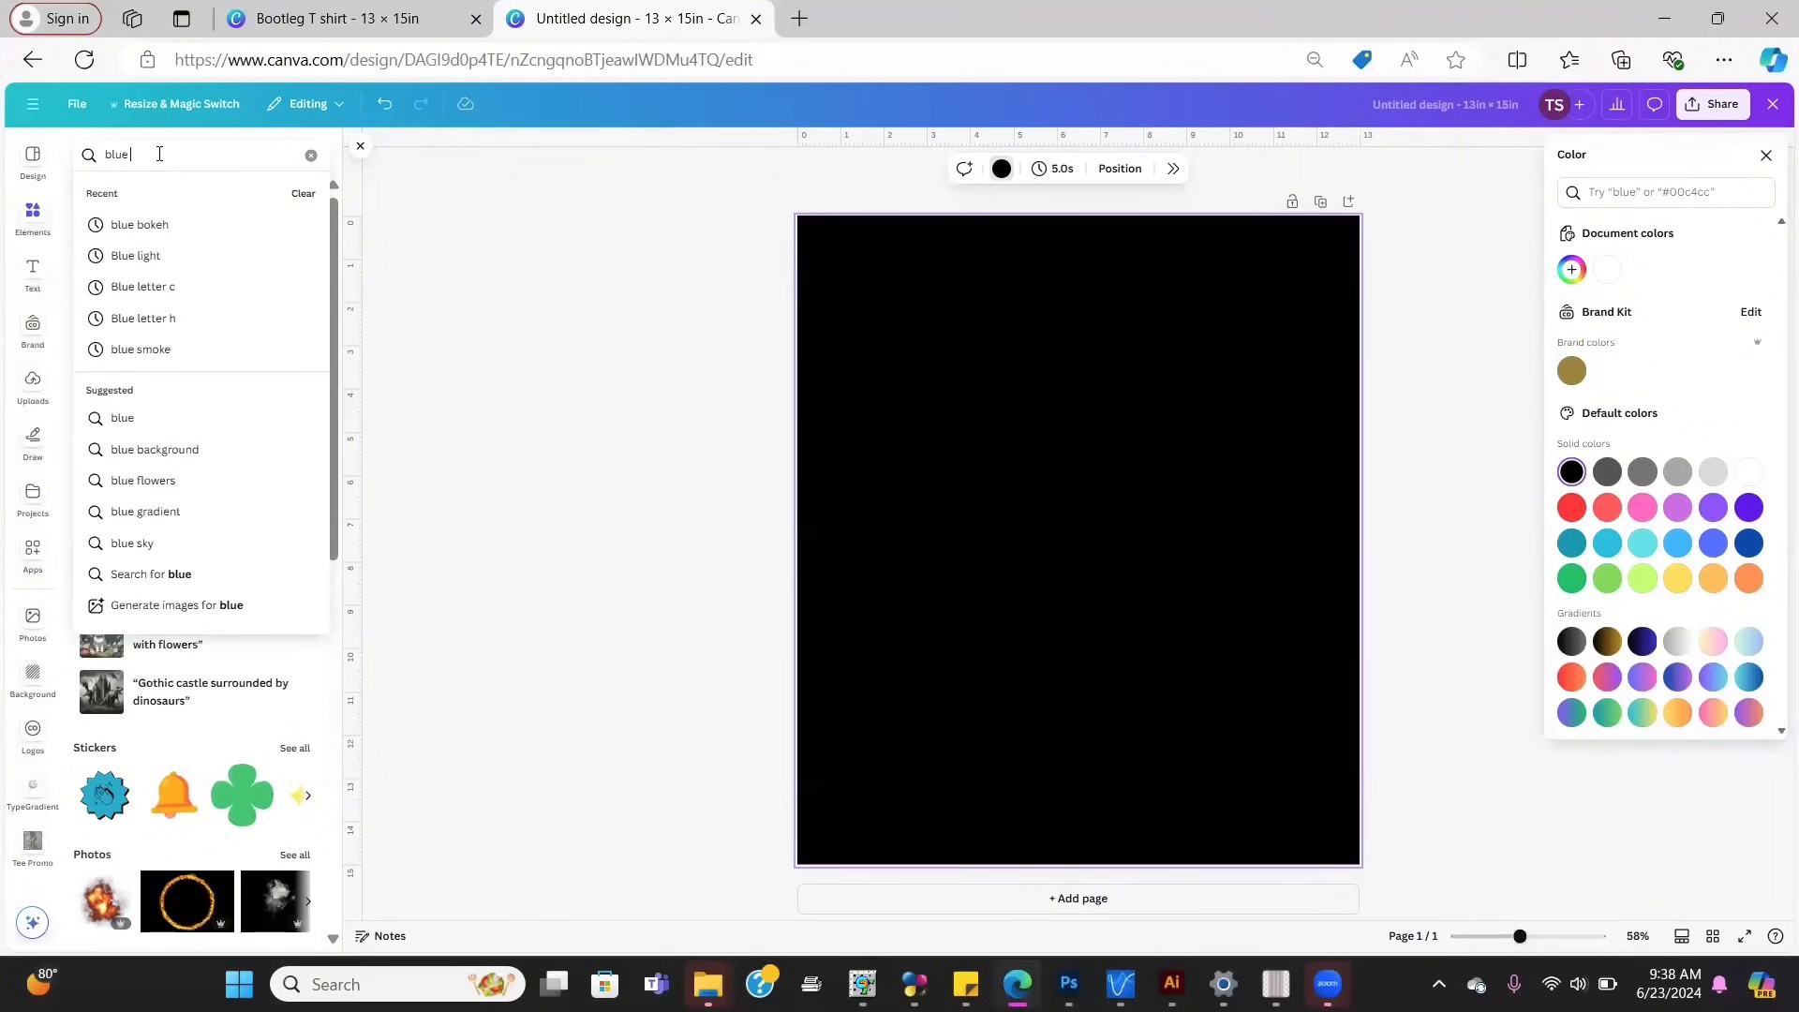
{"action": "type", "text": " lightni"}
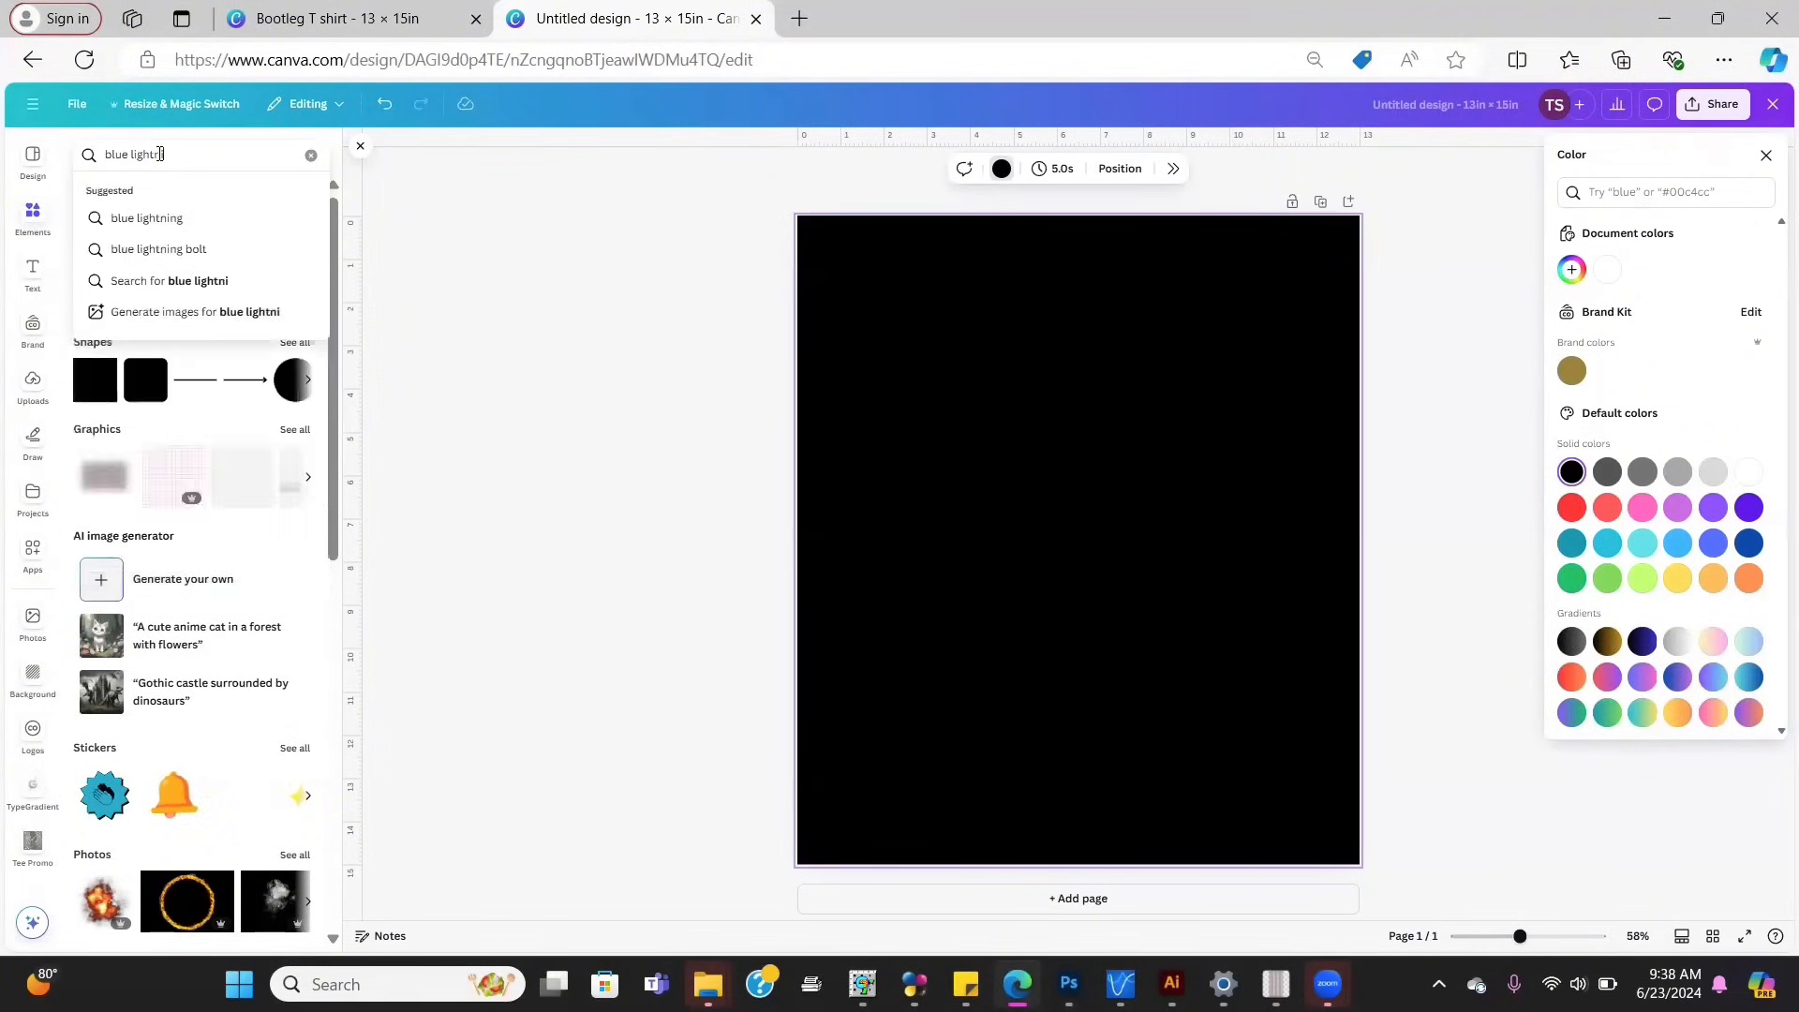
{"action": "left_click", "coordinate": [131, 219]}
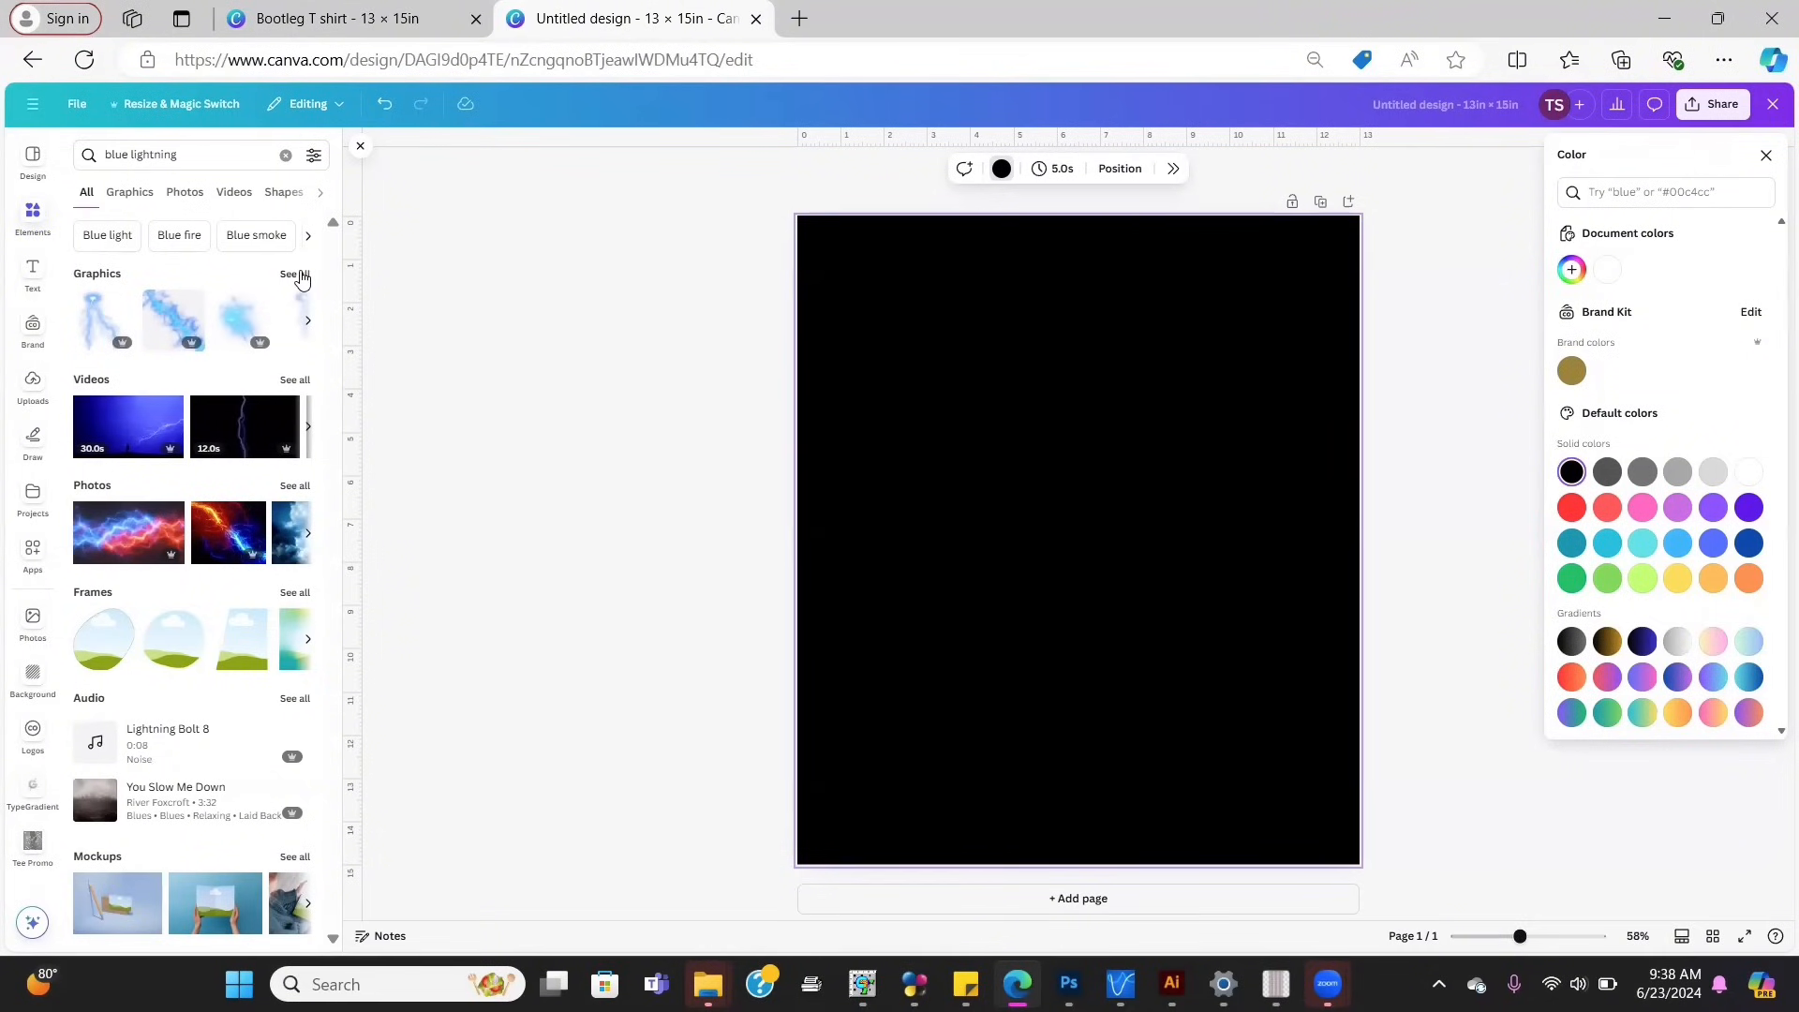
{"action": "left_click", "coordinate": [301, 278]}
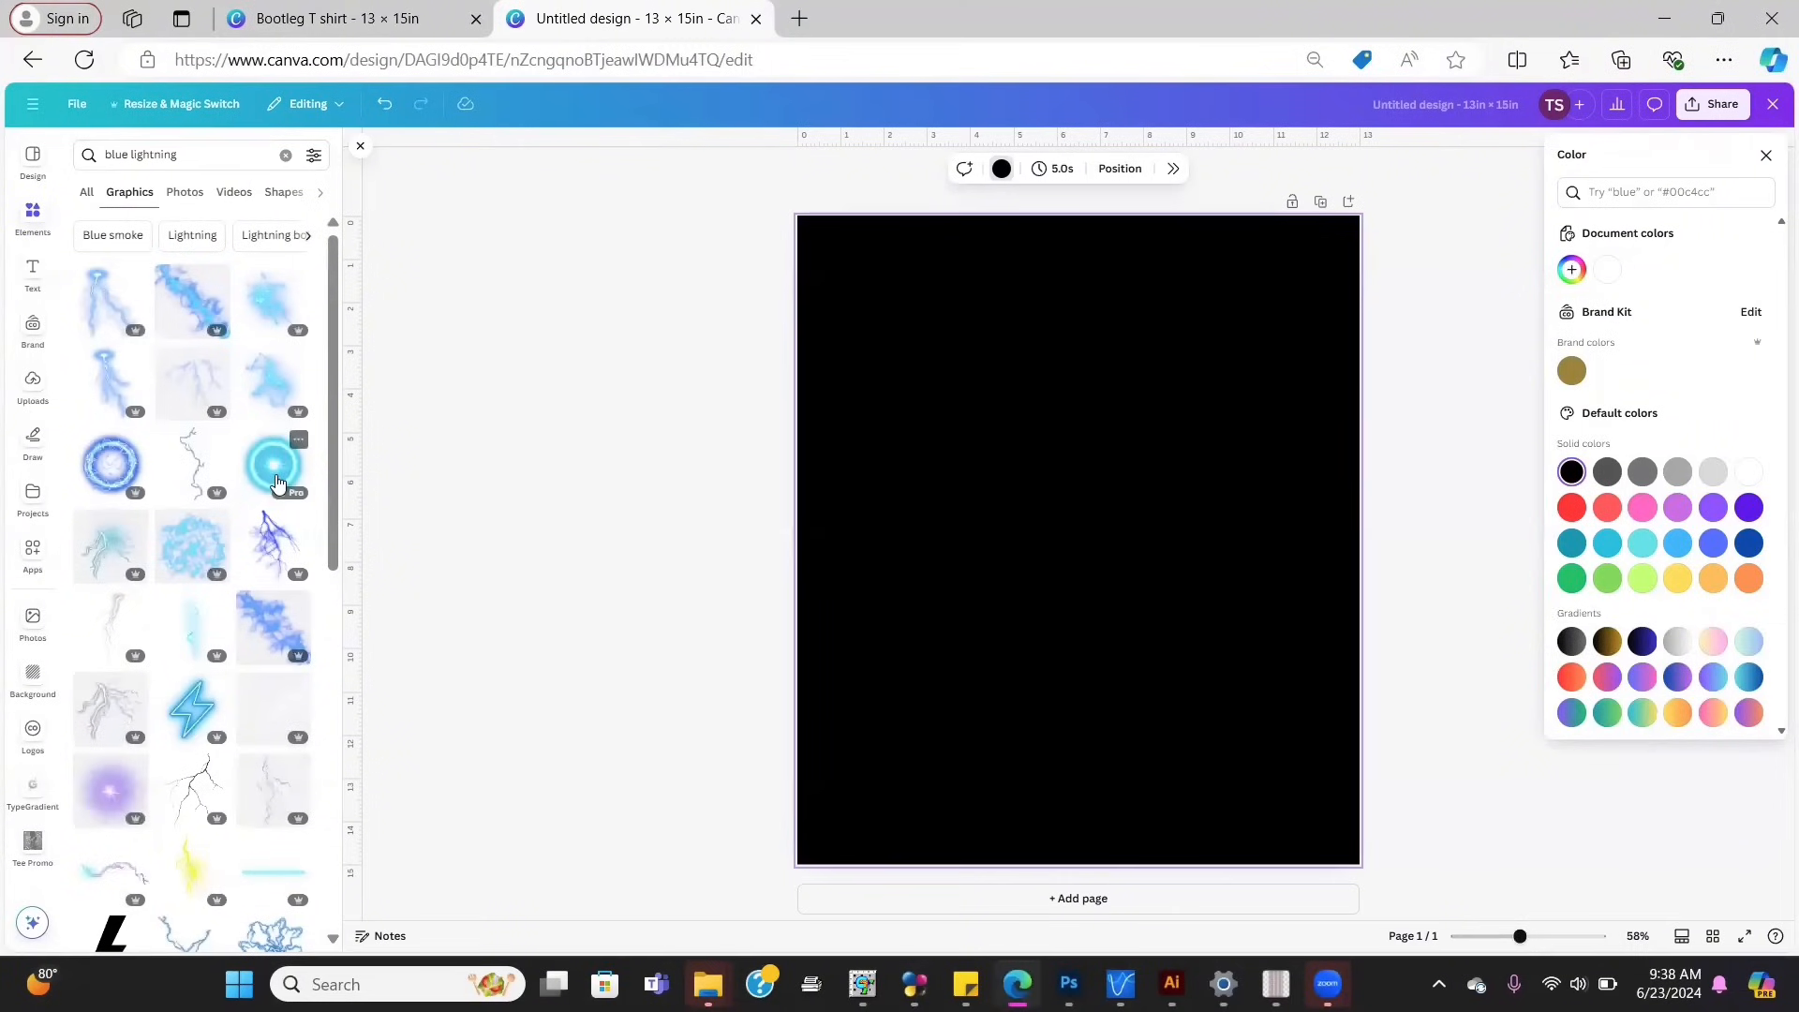
{"action": "left_click", "coordinate": [277, 483]}
{"action": "left_click_drag", "start_coordinate": [1078, 523], "coordinate": [1117, 514]}
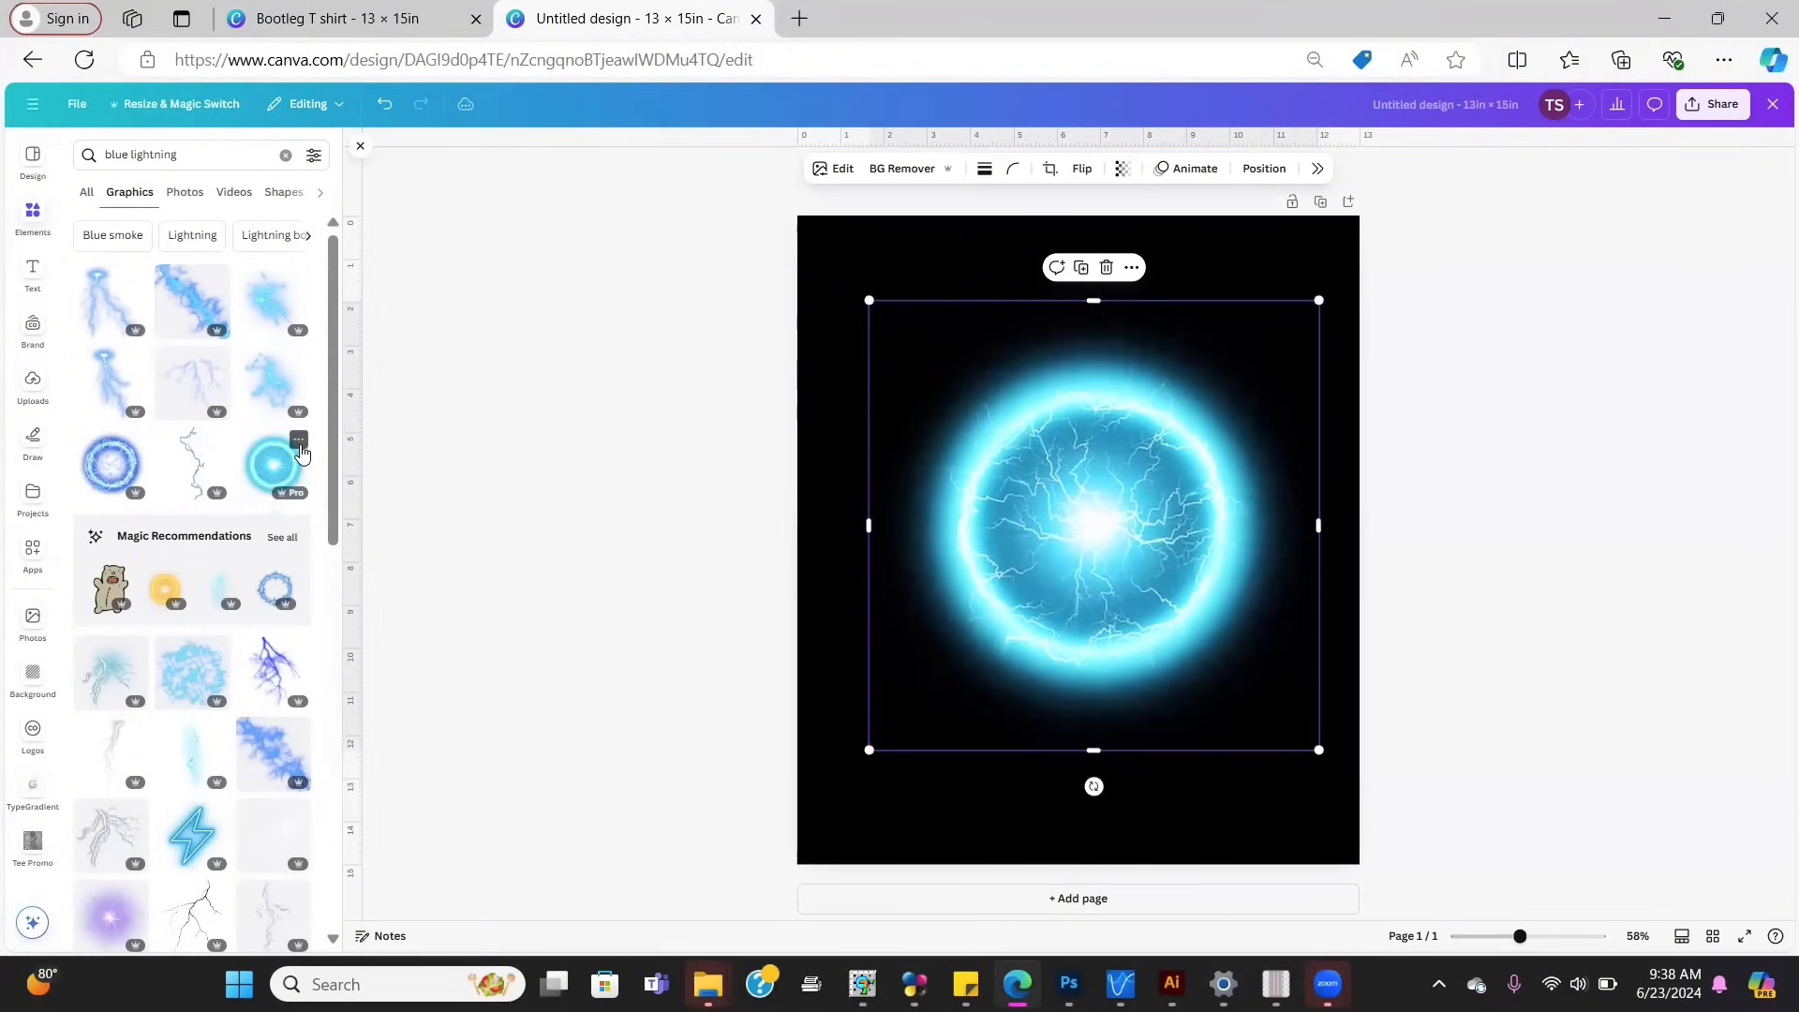
Step: Add the forked lightning bolt graphic and move it over the orb's upper left
{"action": "left_click", "coordinate": [298, 441]}
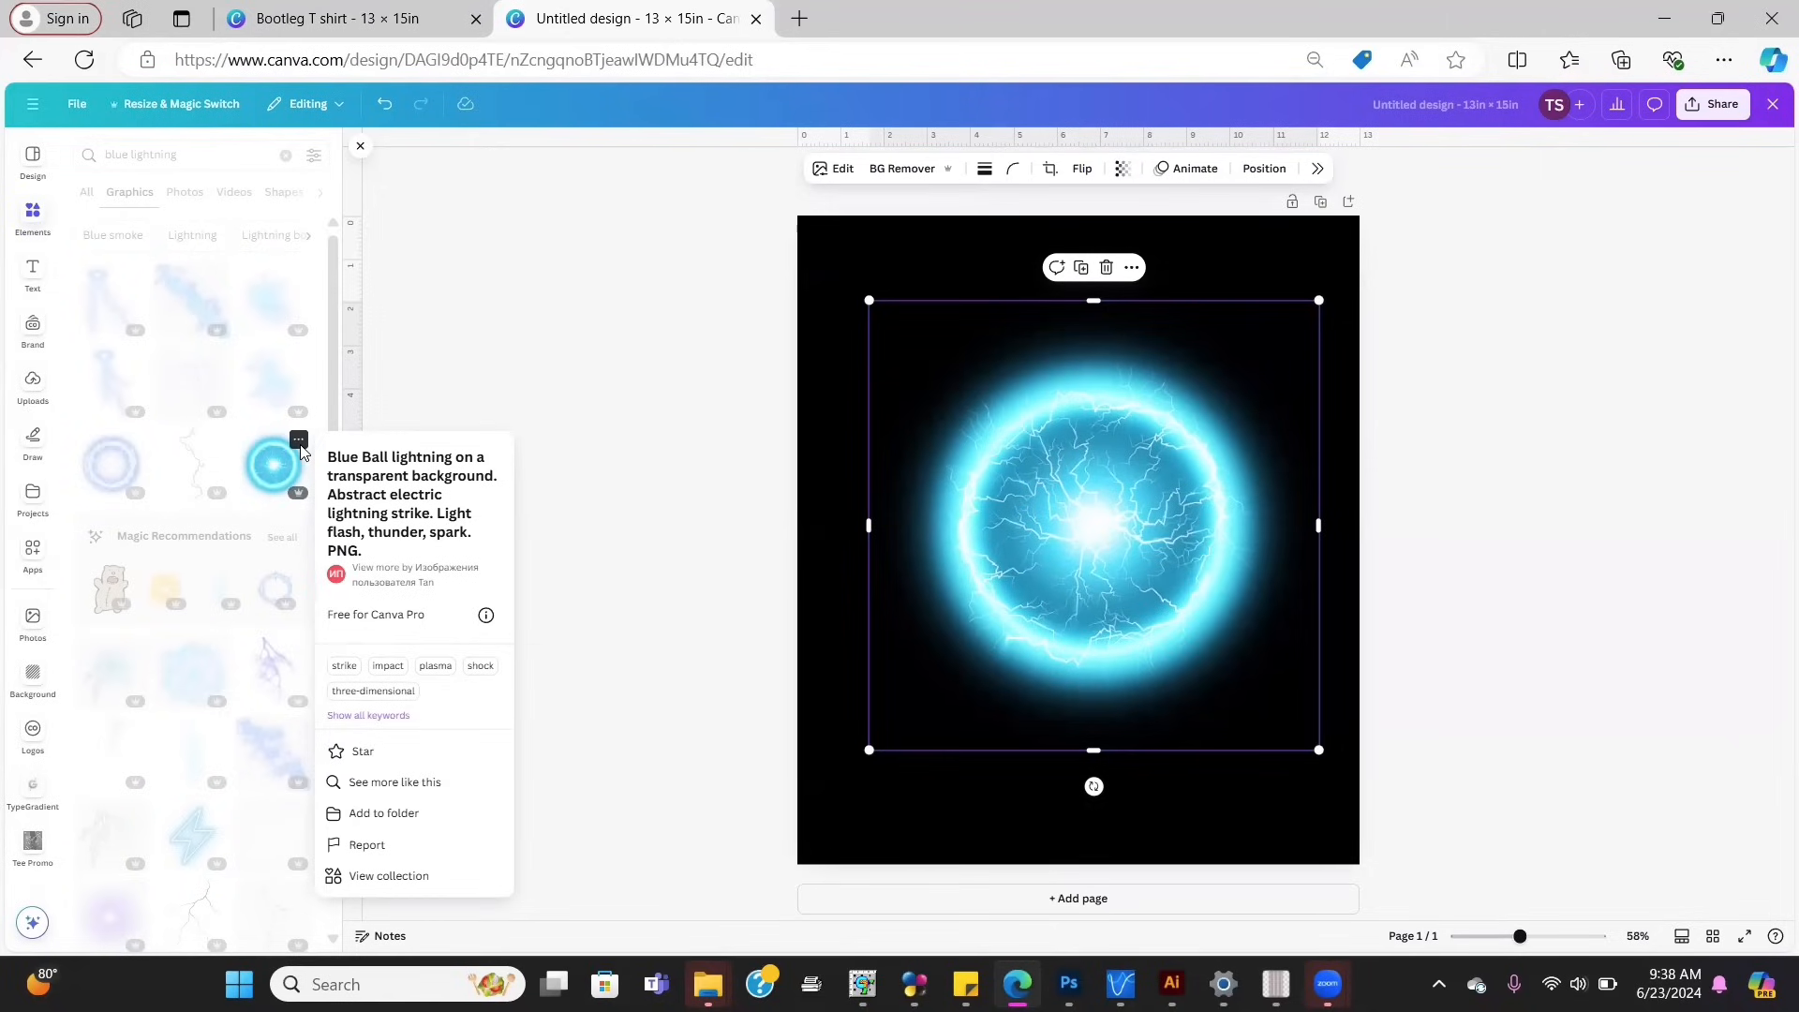
{"action": "left_click", "coordinate": [214, 384]}
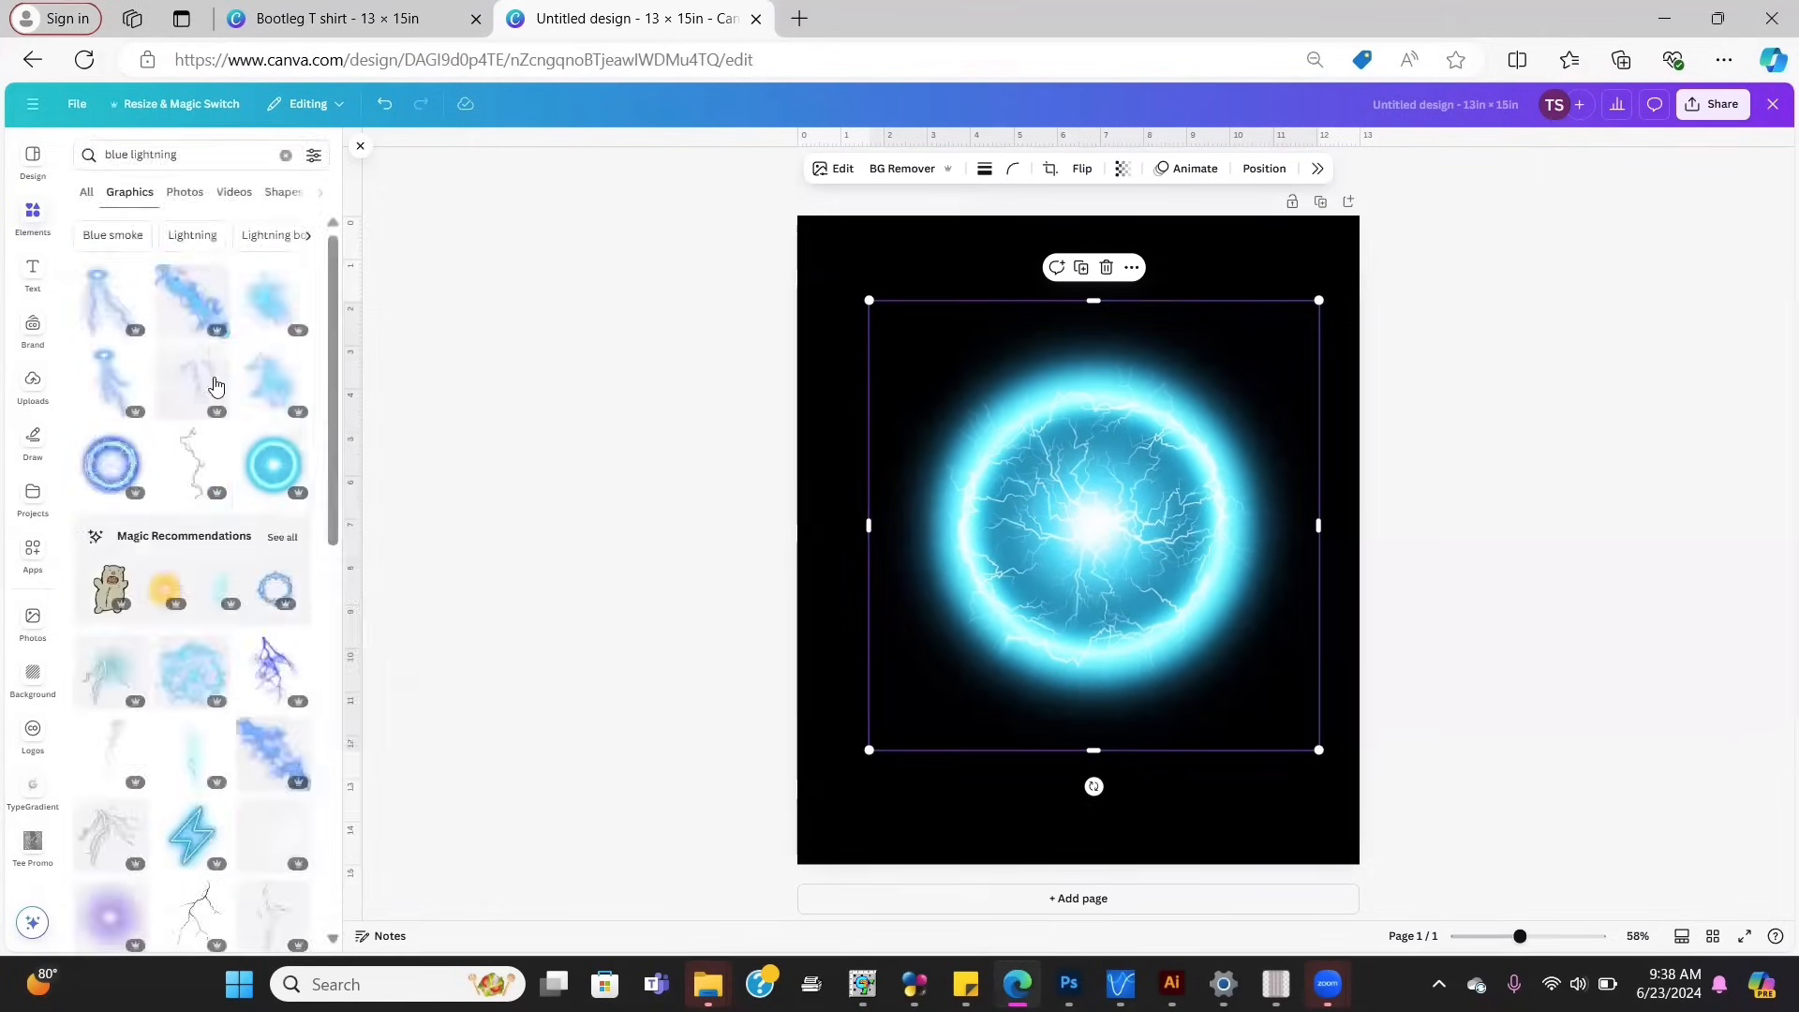
{"action": "left_click", "coordinate": [103, 305]}
{"action": "right_click", "coordinate": [992, 477]}
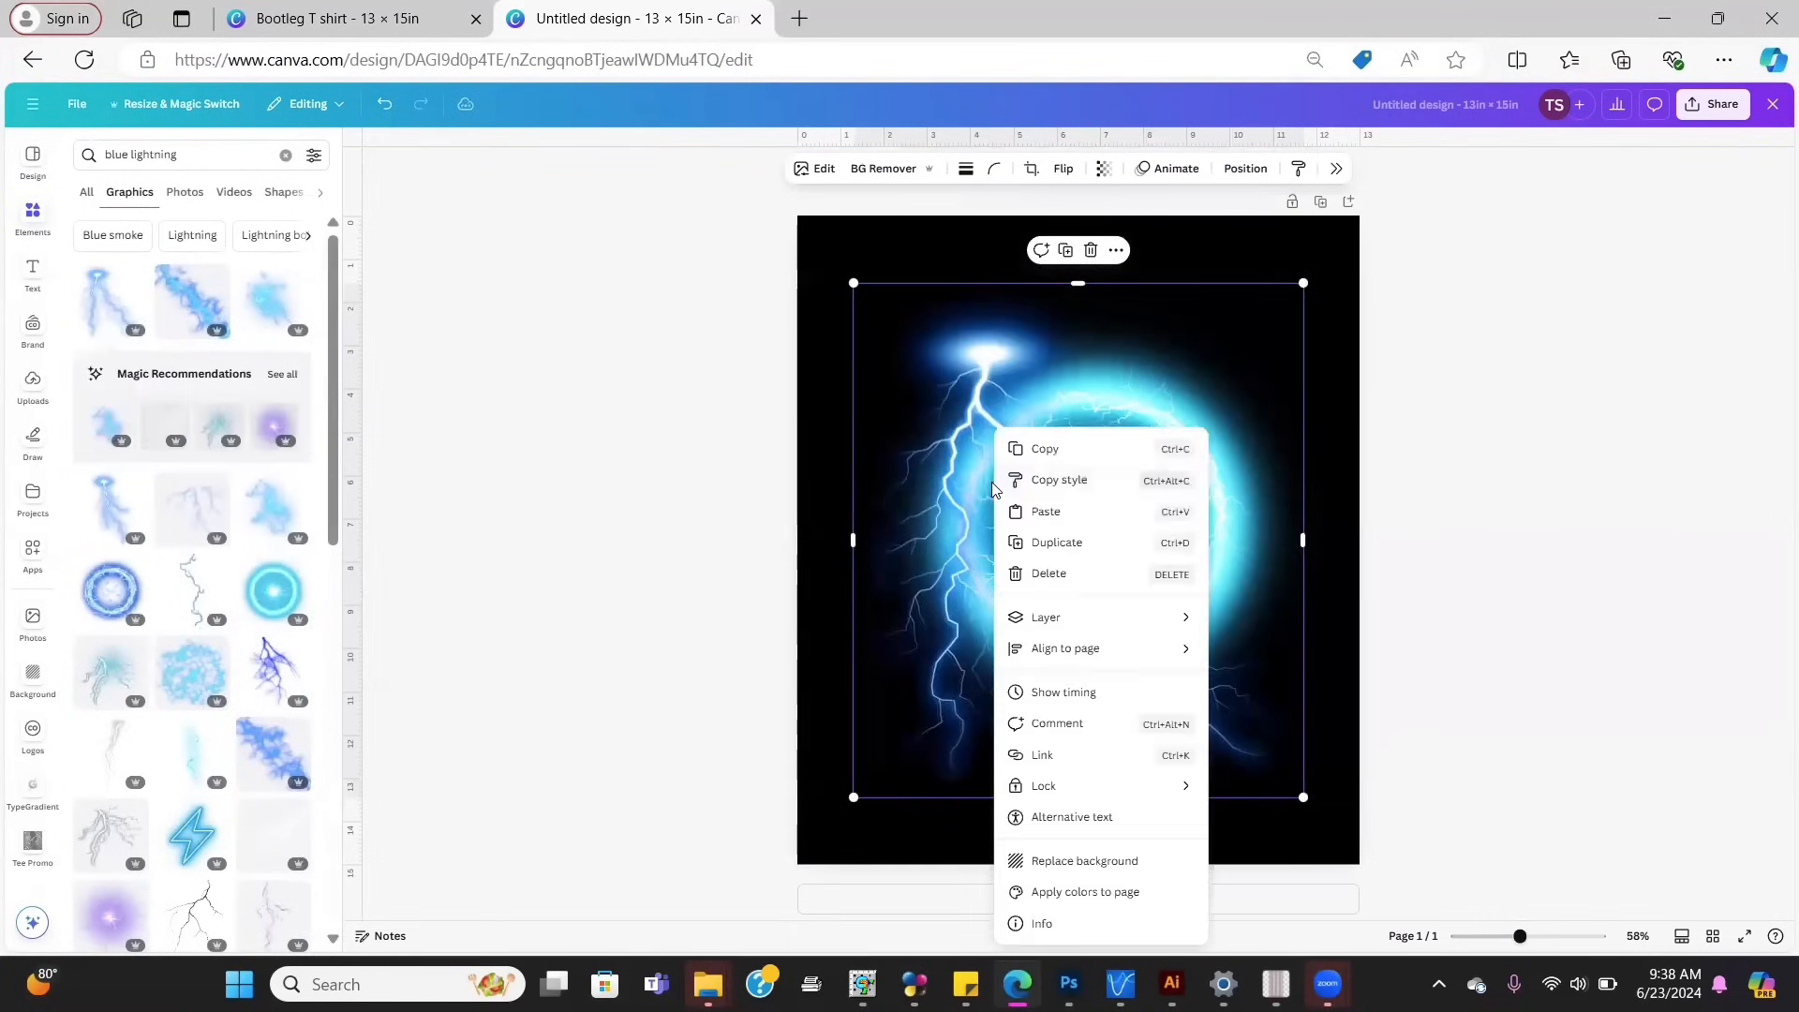
{"action": "left_click", "coordinate": [952, 476]}
{"action": "left_click_drag", "start_coordinate": [935, 471], "coordinate": [895, 380]}
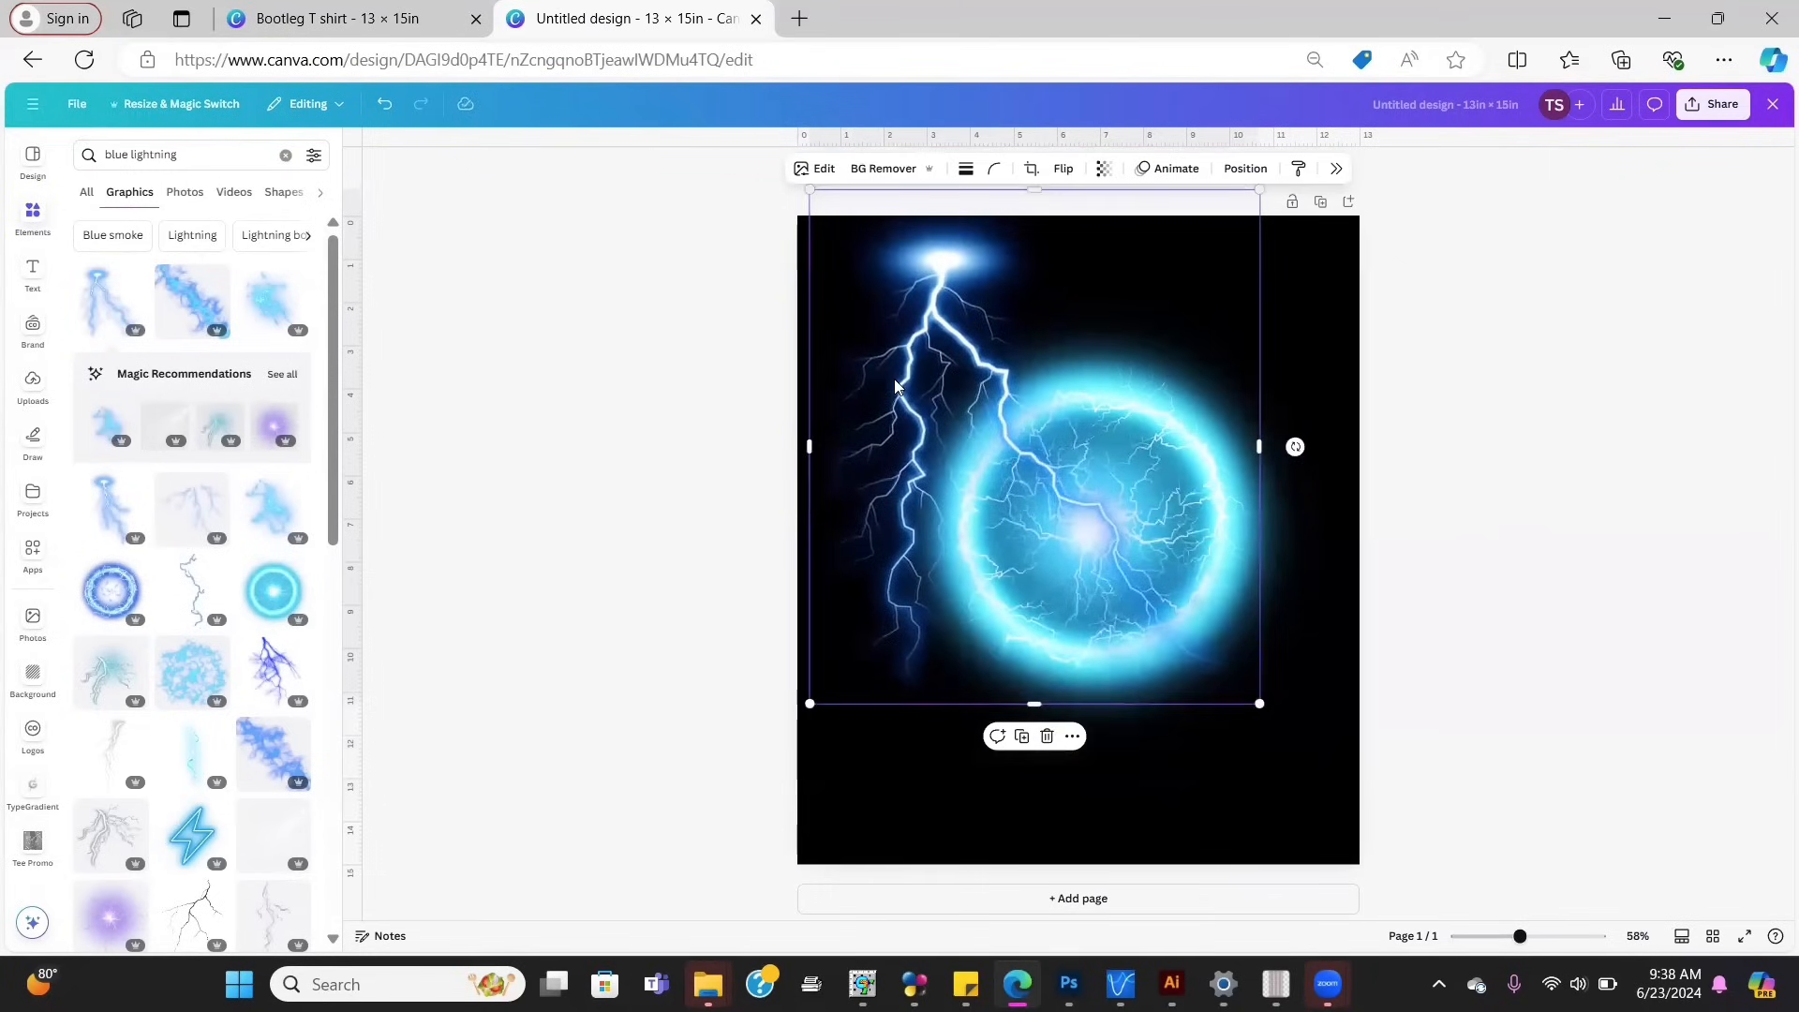
Step: Try a white background, revert it to black, and nudge the lightning bolt slightly down
{"action": "left_click", "coordinate": [865, 819]}
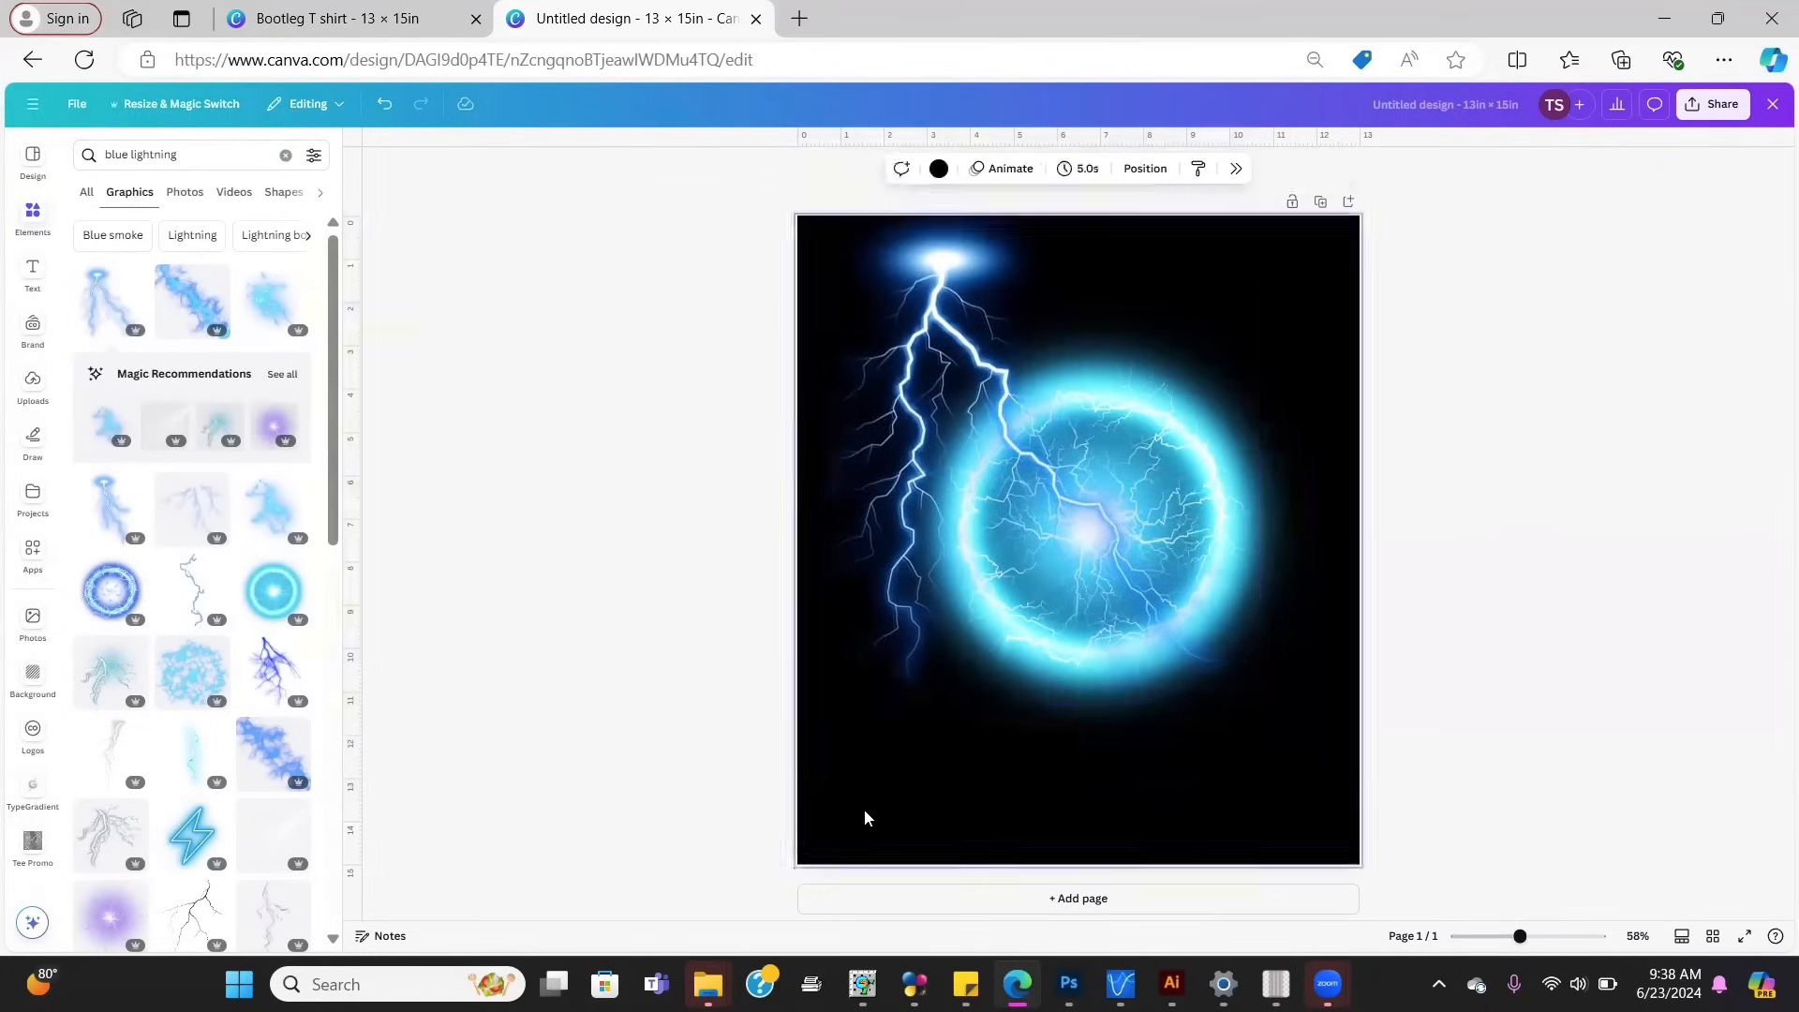
{"action": "left_click", "coordinate": [938, 168]}
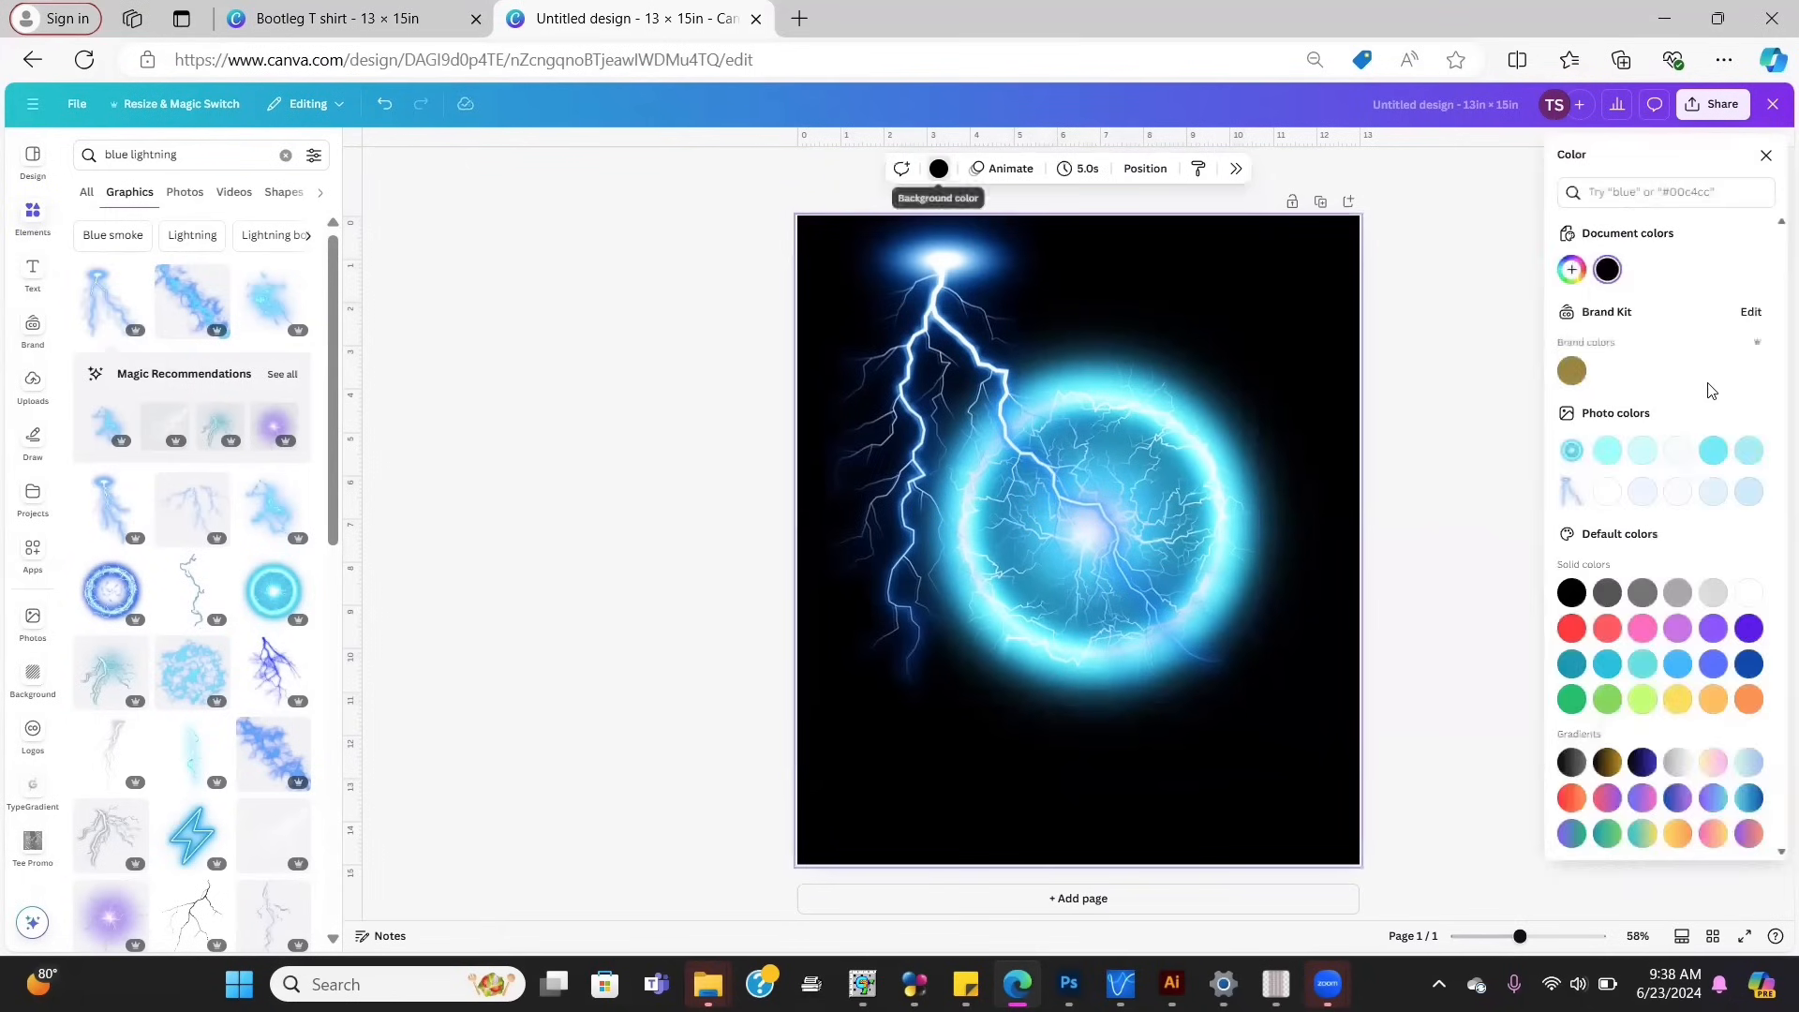
{"action": "left_click", "coordinate": [1604, 498]}
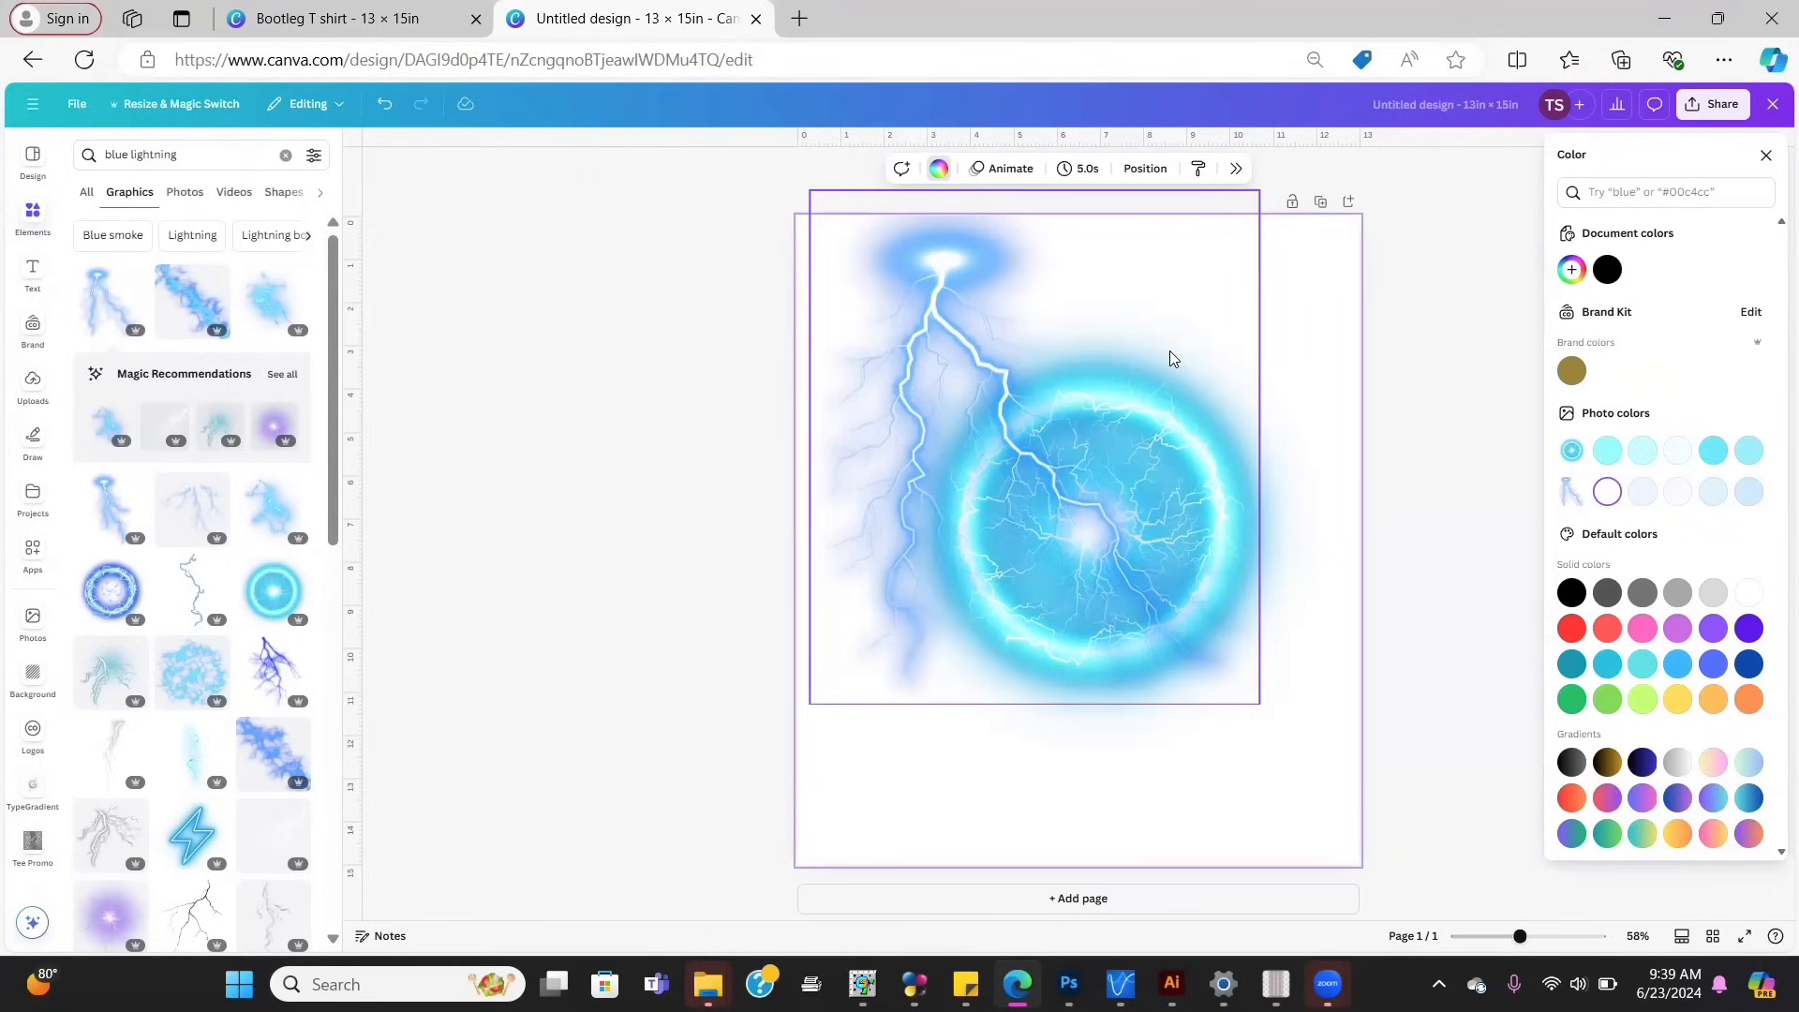
{"action": "left_click", "coordinate": [1605, 281]}
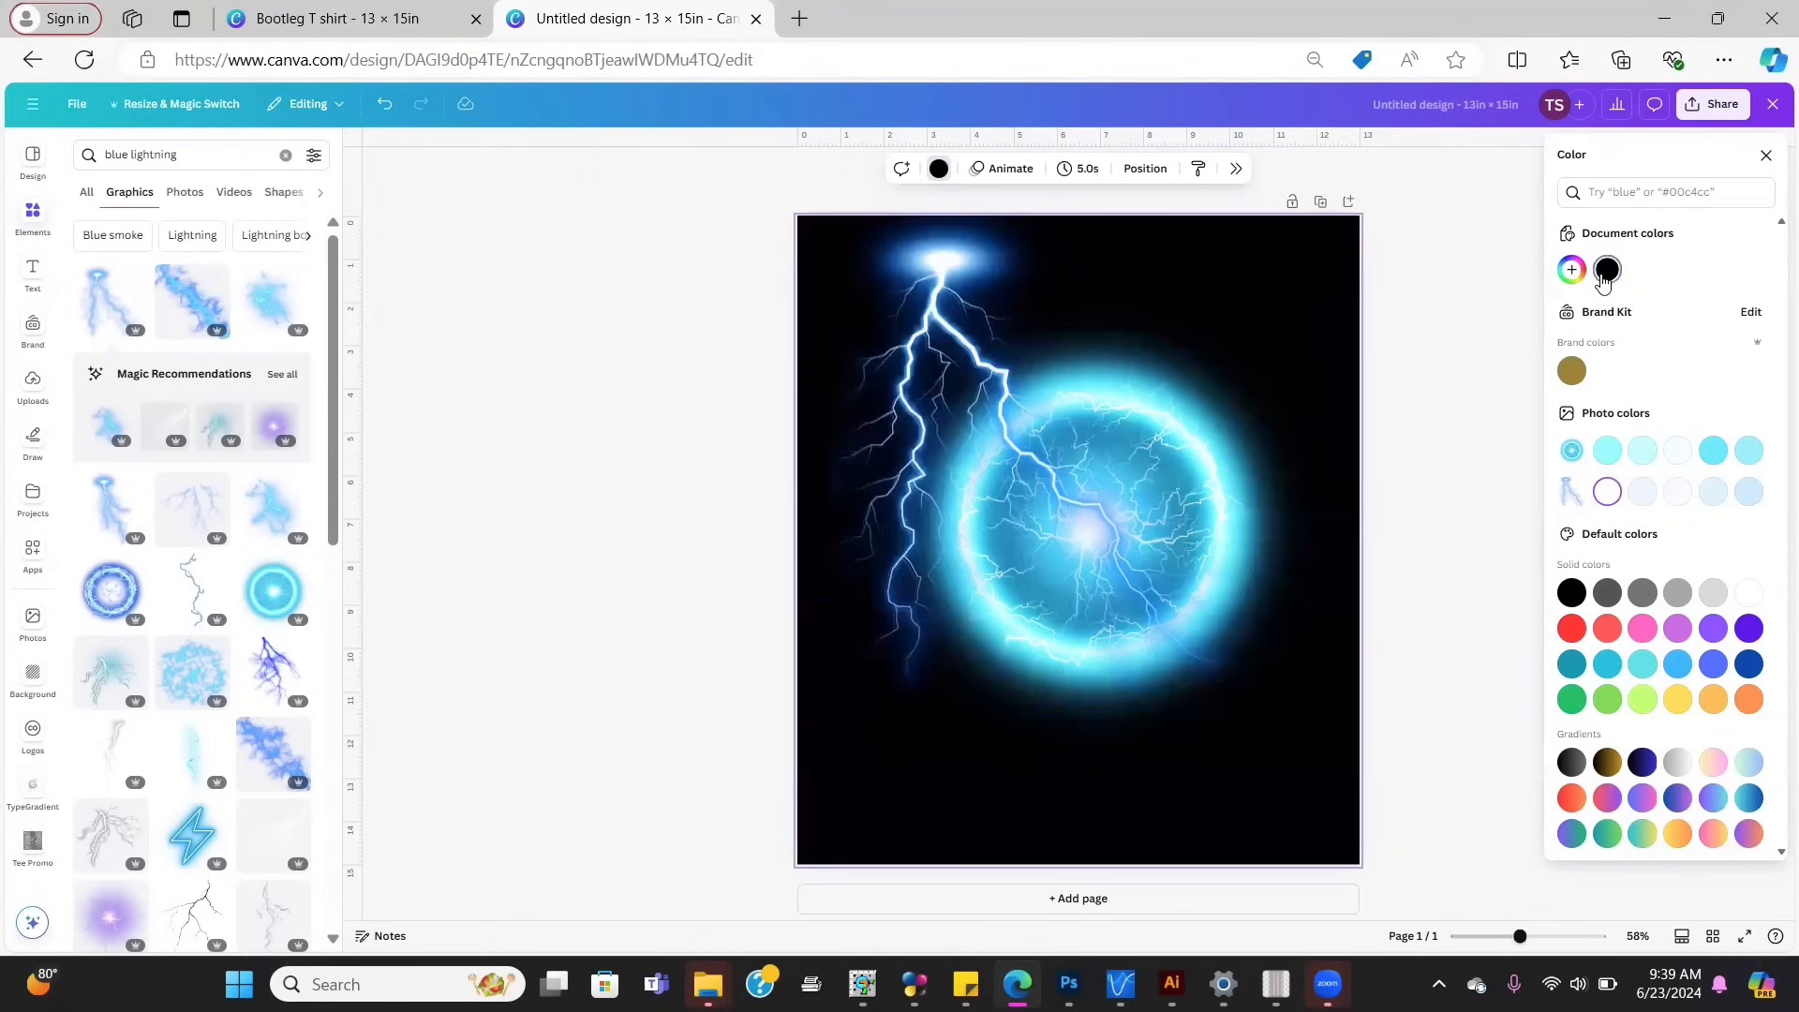
{"action": "mouse_move", "coordinate": [913, 438]}
{"action": "left_mouse_down"}
{"action": "mouse_move", "coordinate": [916, 461]}
{"action": "mouse_move", "coordinate": [915, 446]}
{"action": "left_mouse_up"}
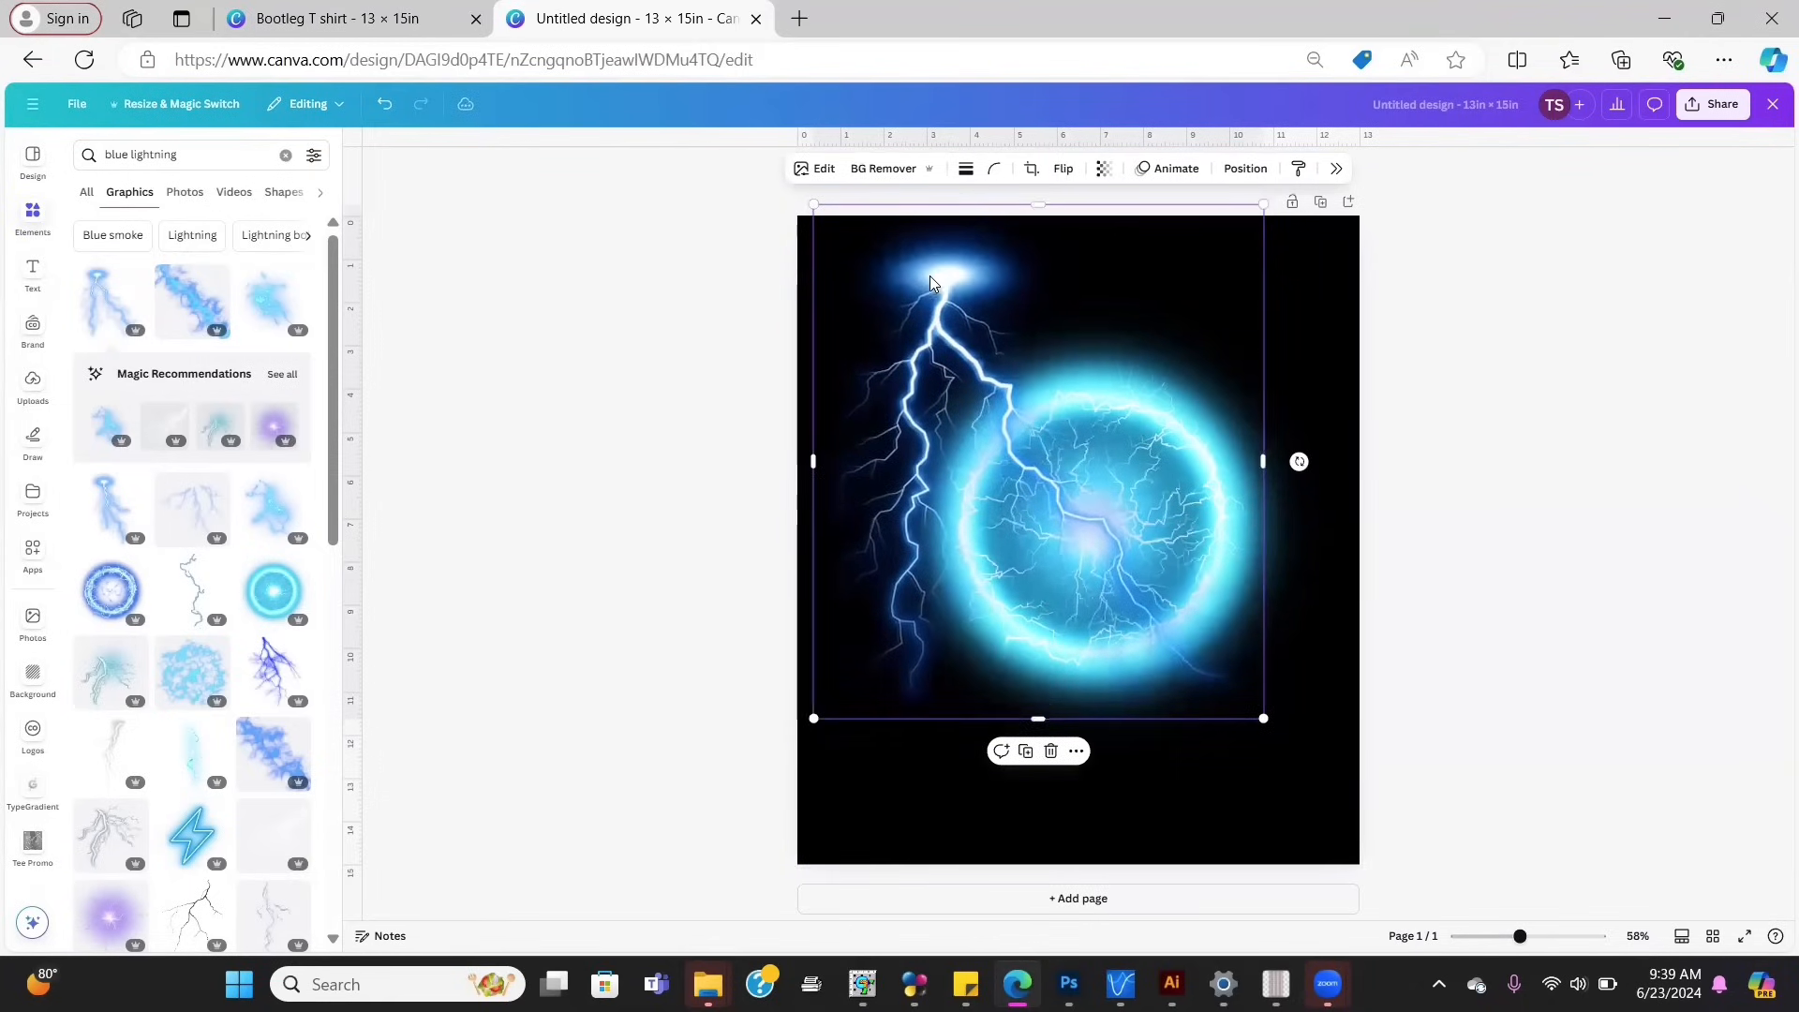
Step: Drop an extra orb, then add a smaller crackling lightning over the orb's upper right
{"action": "left_click", "coordinate": [283, 745]}
{"action": "left_click_drag", "start_coordinate": [966, 519], "coordinate": [1002, 473]}
{"action": "left_click_drag", "start_coordinate": [1301, 643], "coordinate": [1262, 616]}
{"action": "key", "text": "Delete"}
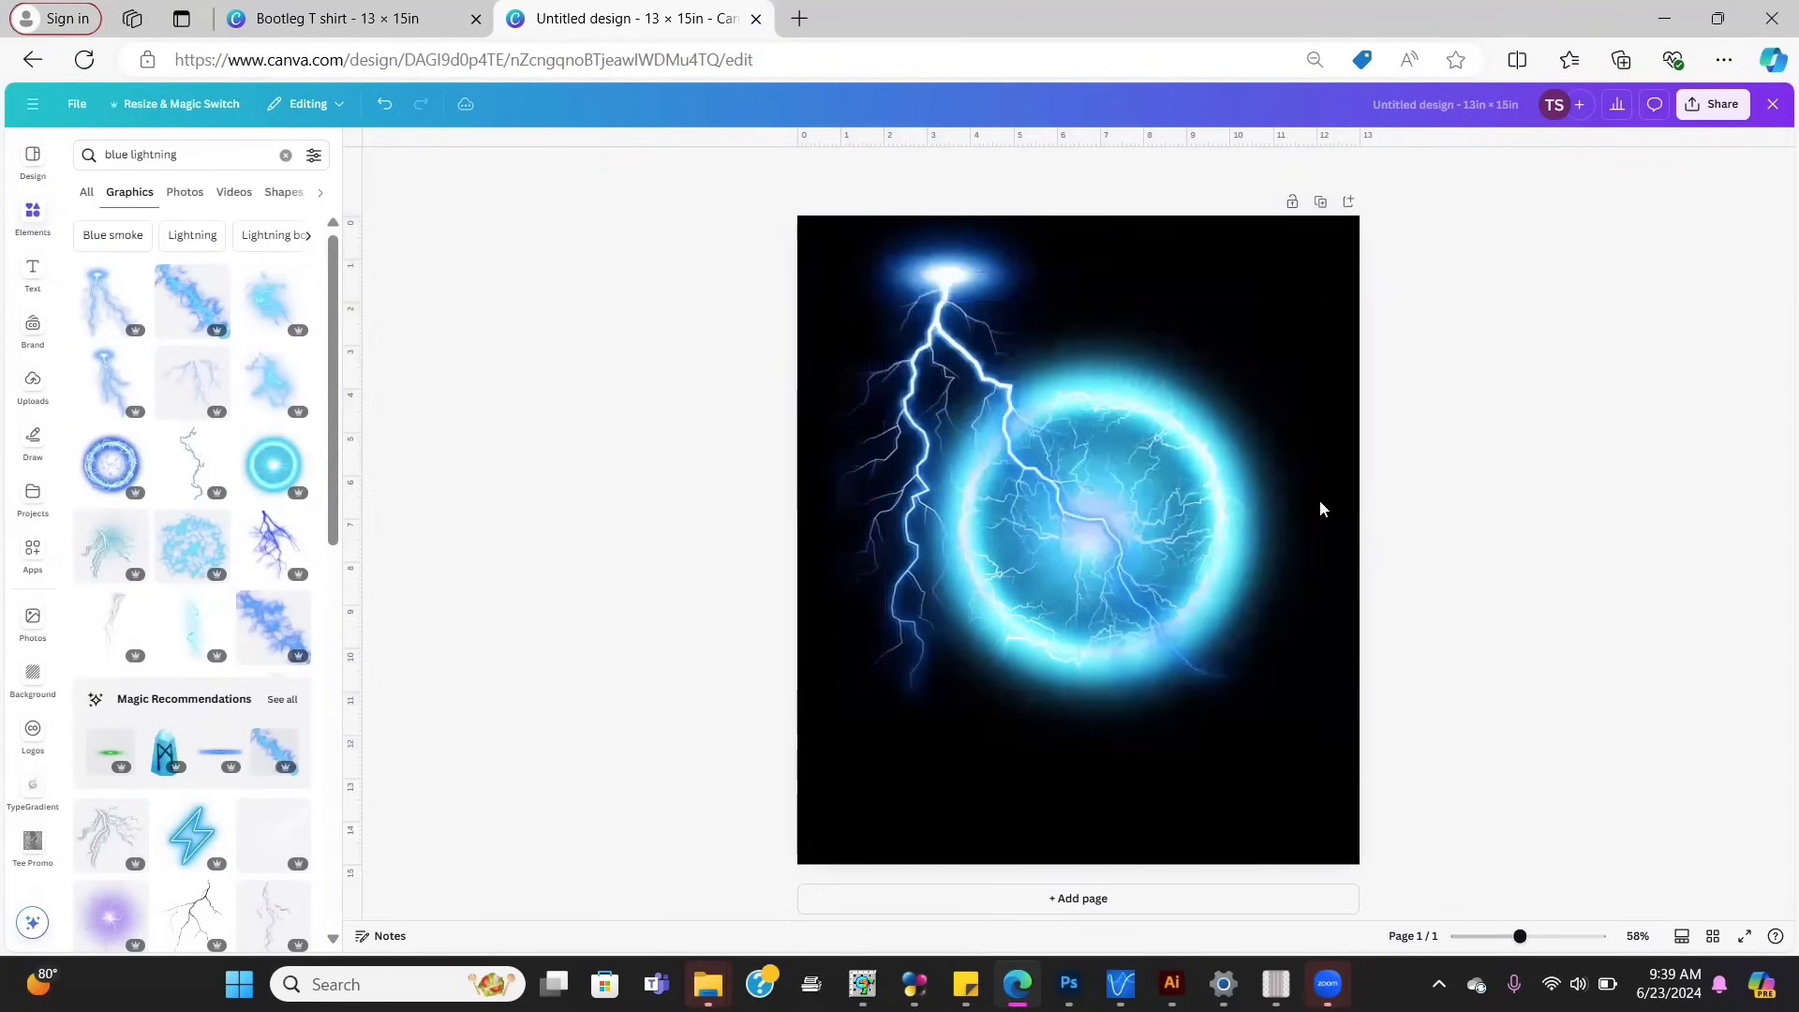
{"action": "left_click", "coordinate": [266, 338]}
{"action": "left_click_drag", "start_coordinate": [973, 487], "coordinate": [1097, 334]}
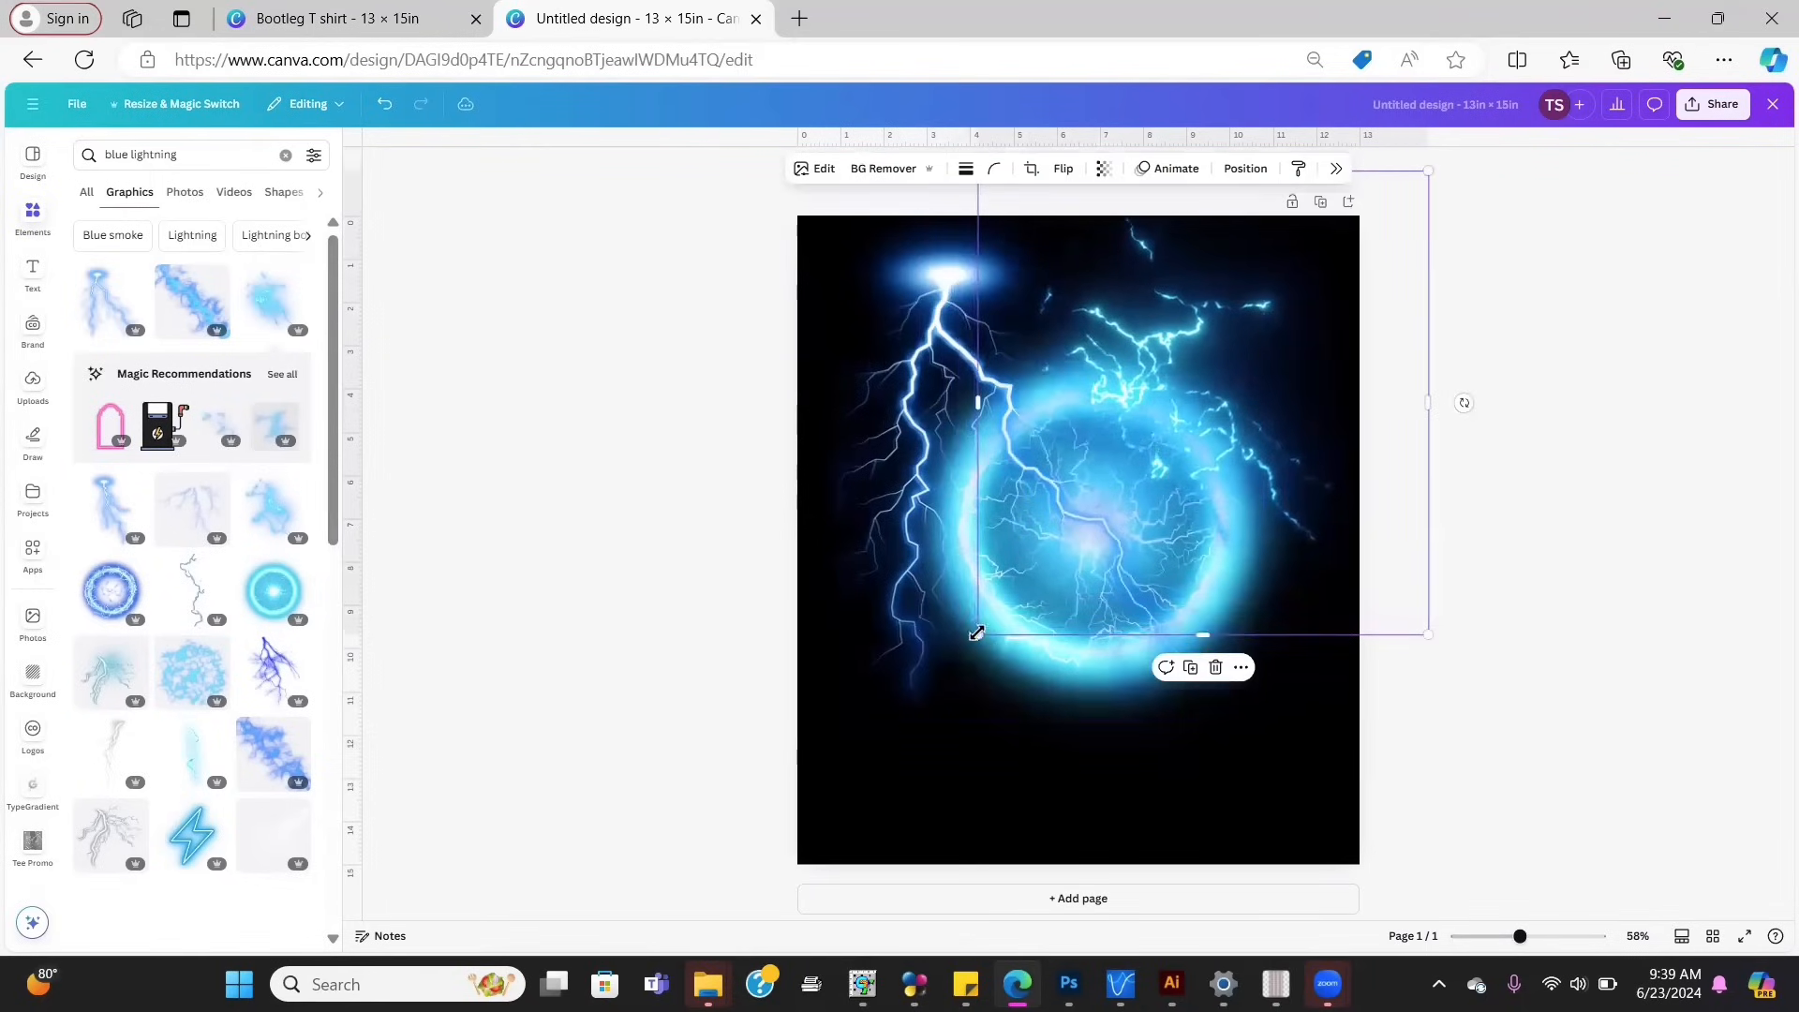
{"action": "left_click_drag", "start_coordinate": [996, 619], "coordinate": [1037, 568]}
{"action": "left_click_drag", "start_coordinate": [1296, 300], "coordinate": [1269, 325]}
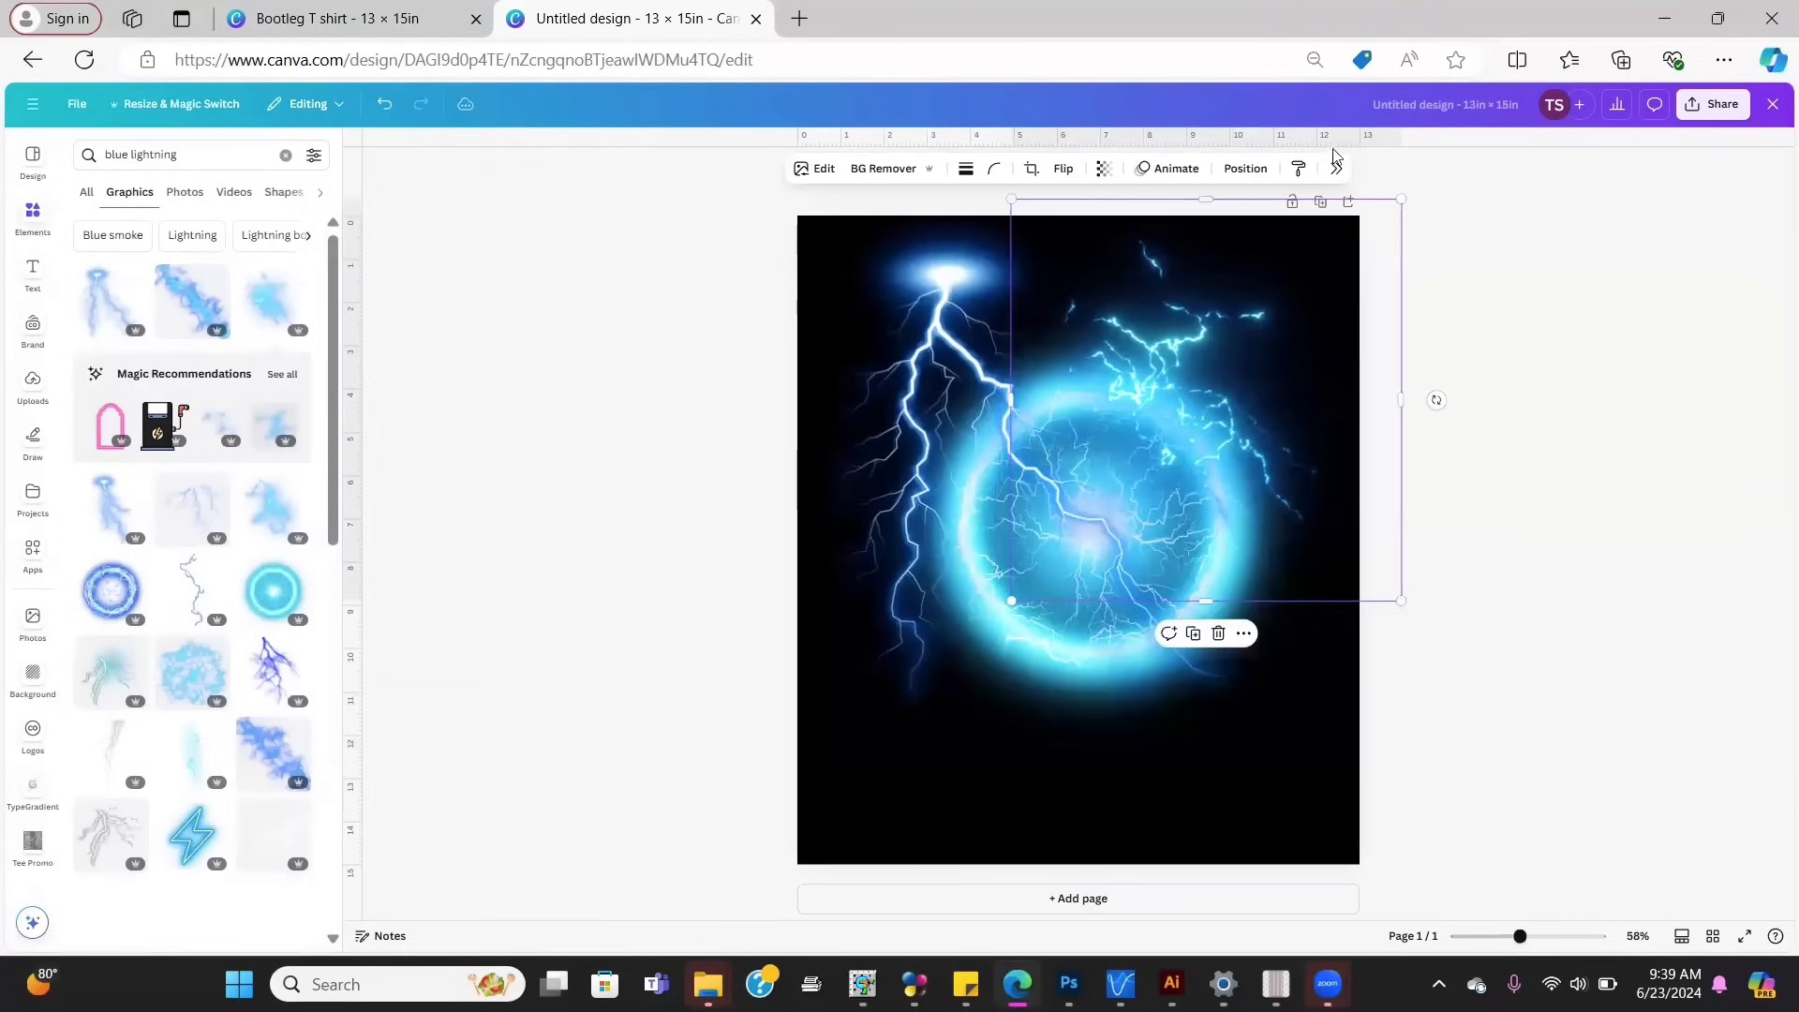
Step: Rearrange layer order so the large lightning bolt sits behind the orb
{"action": "left_click", "coordinate": [1251, 178]}
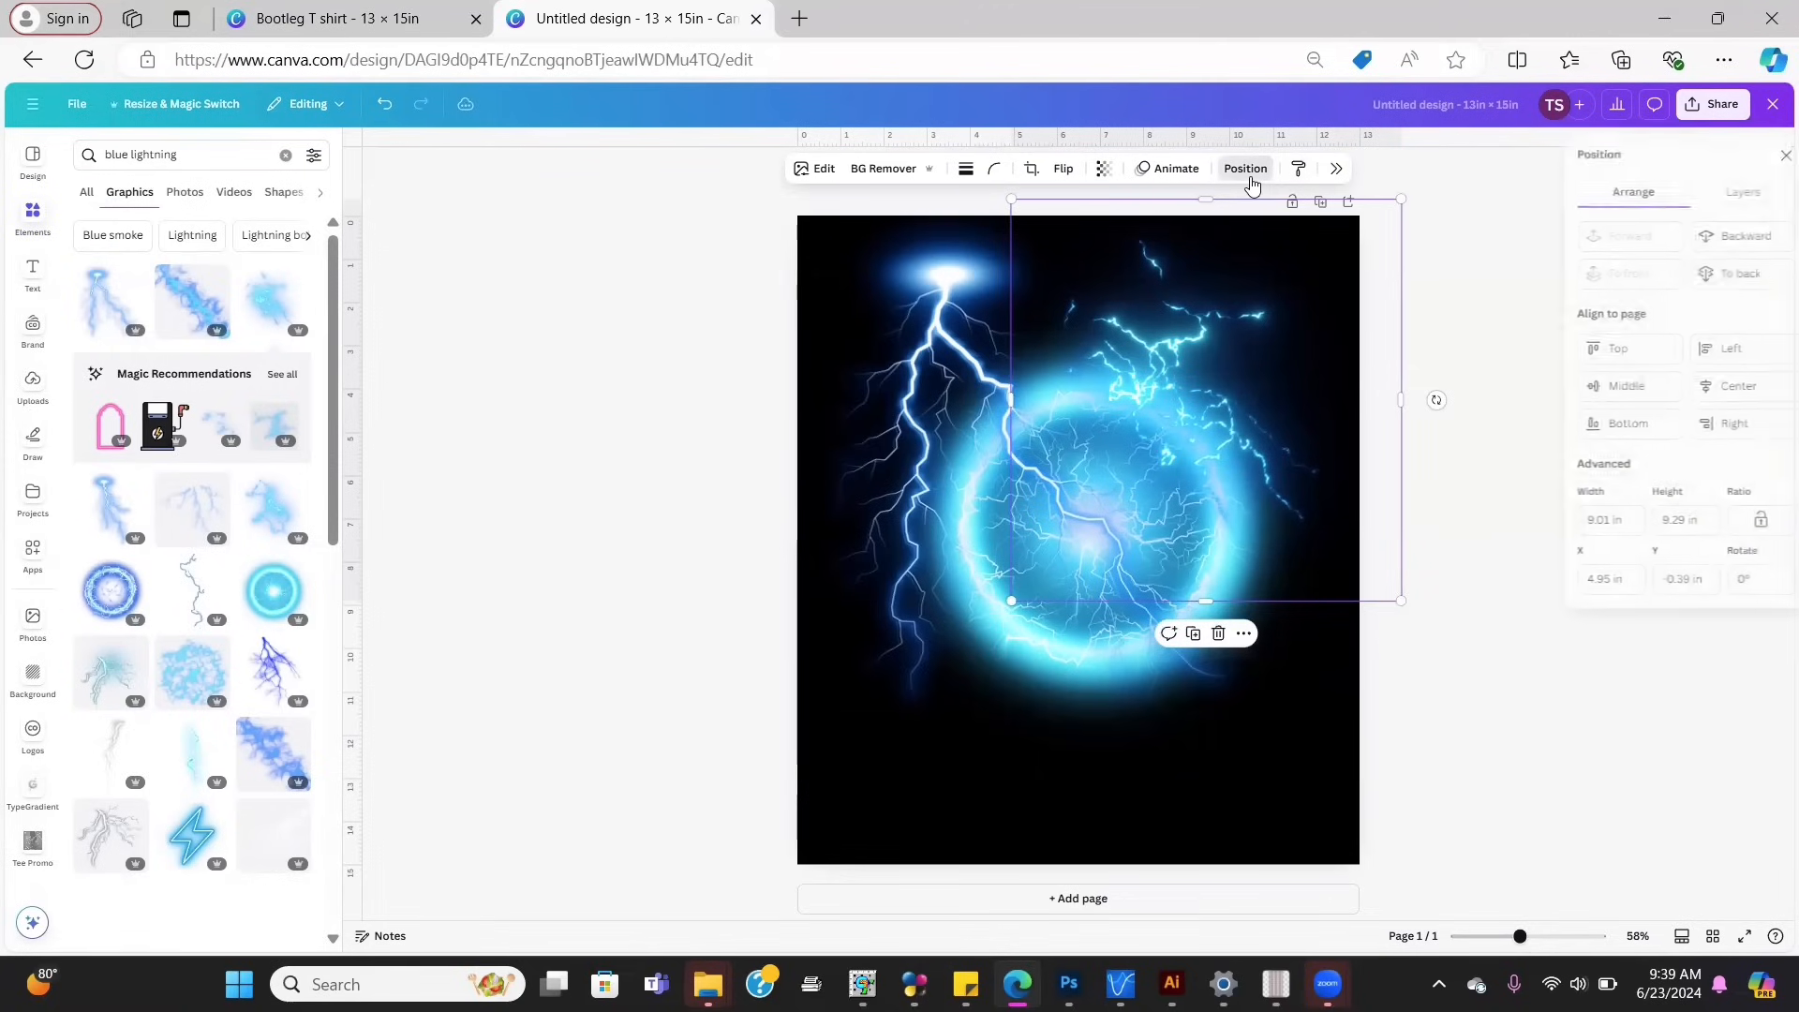
{"action": "left_click", "coordinate": [1755, 246]}
{"action": "left_click", "coordinate": [1640, 237]}
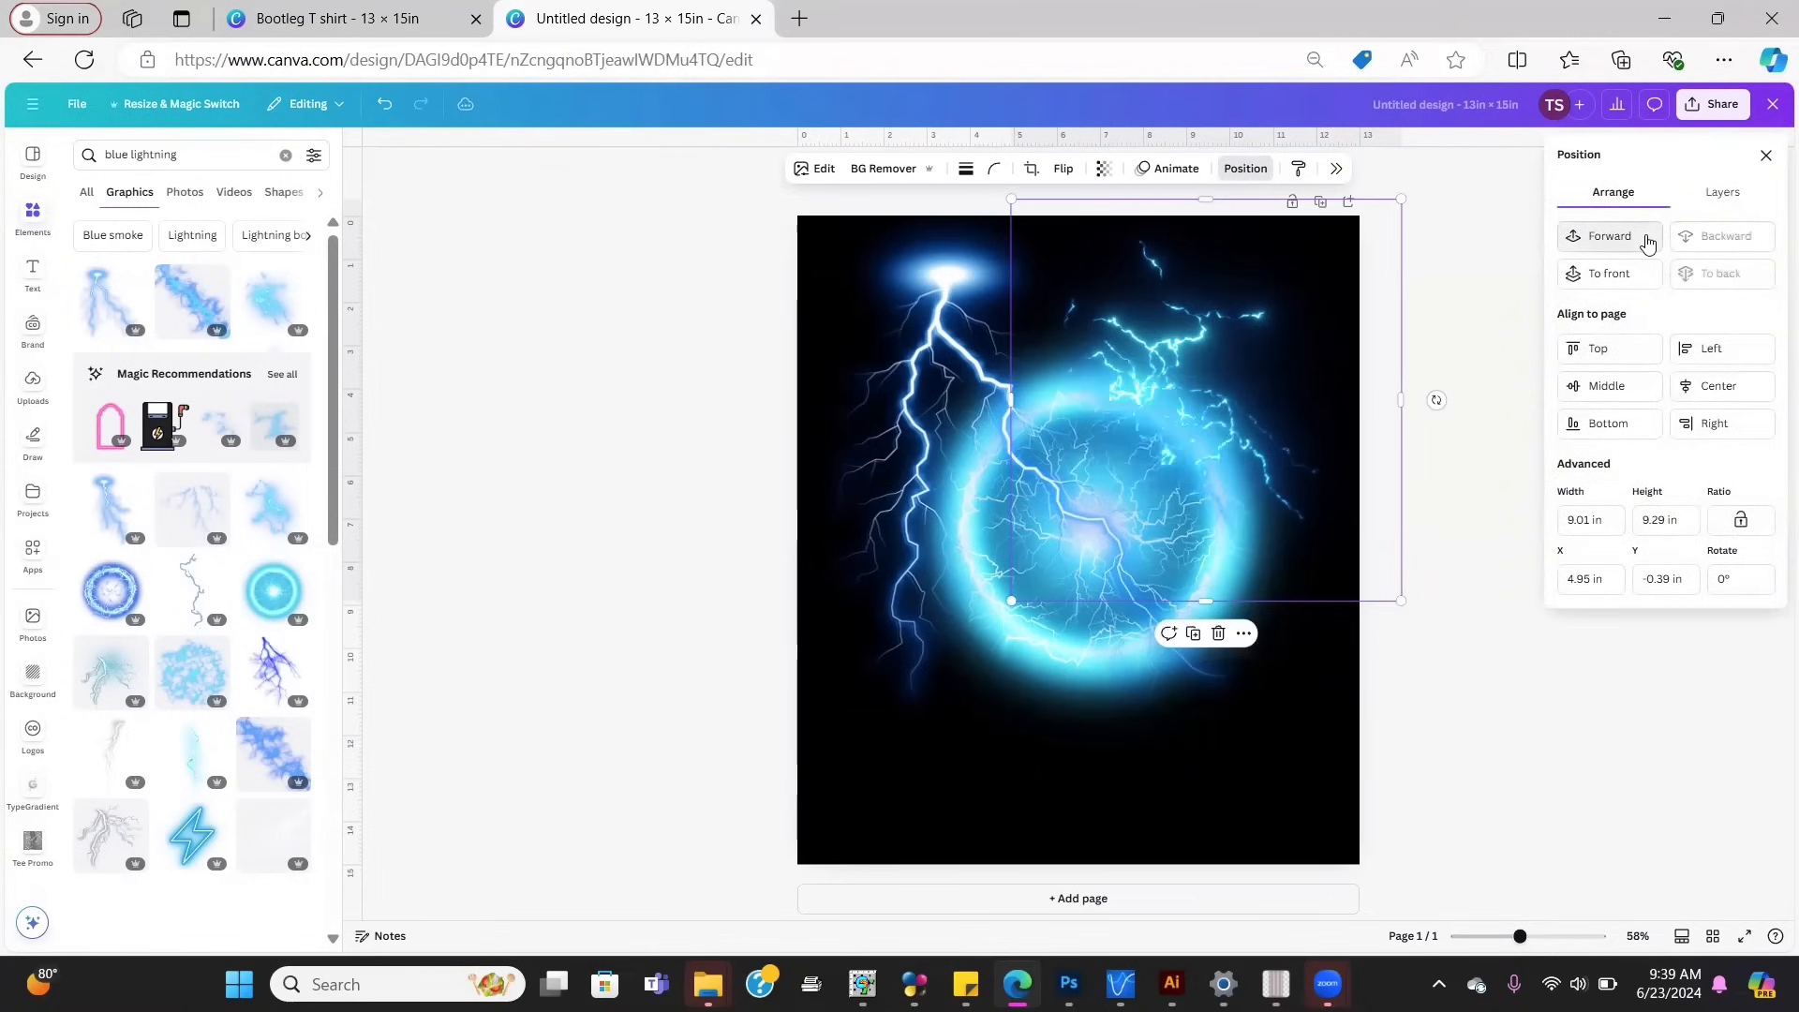
{"action": "left_click", "coordinate": [1698, 241]}
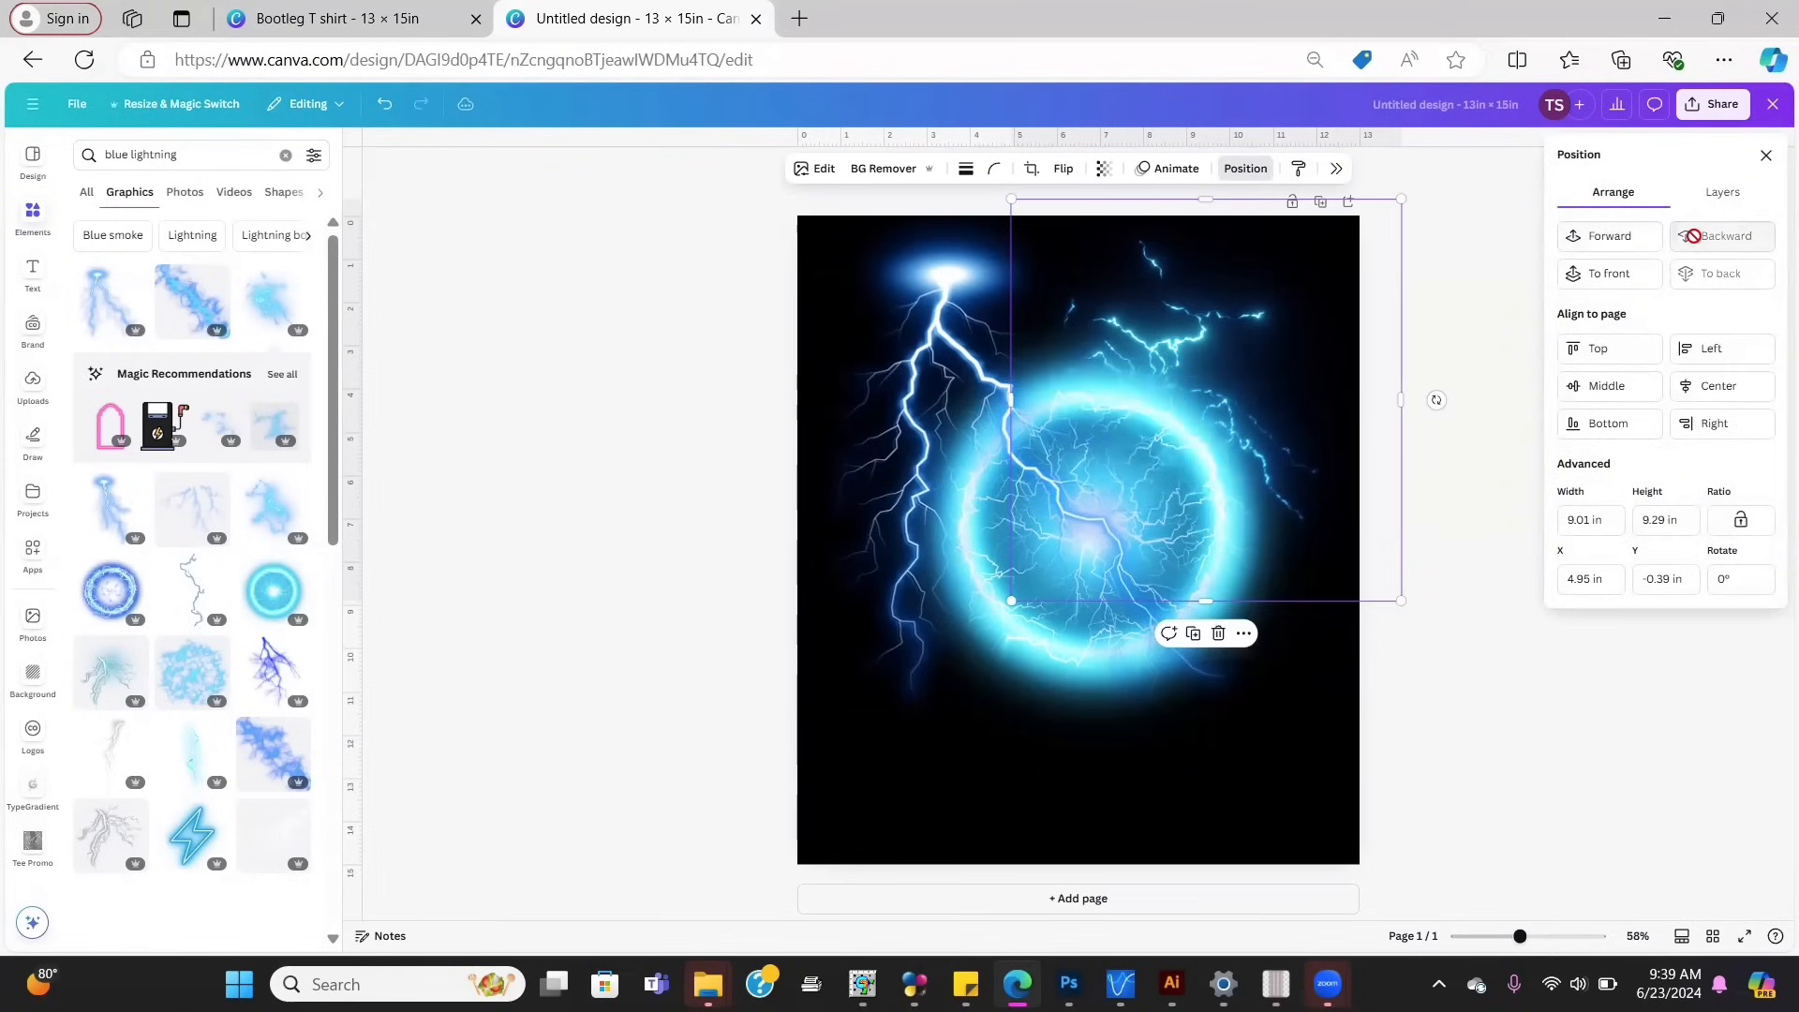
{"action": "left_click", "coordinate": [1604, 236]}
{"action": "left_click", "coordinate": [961, 330]}
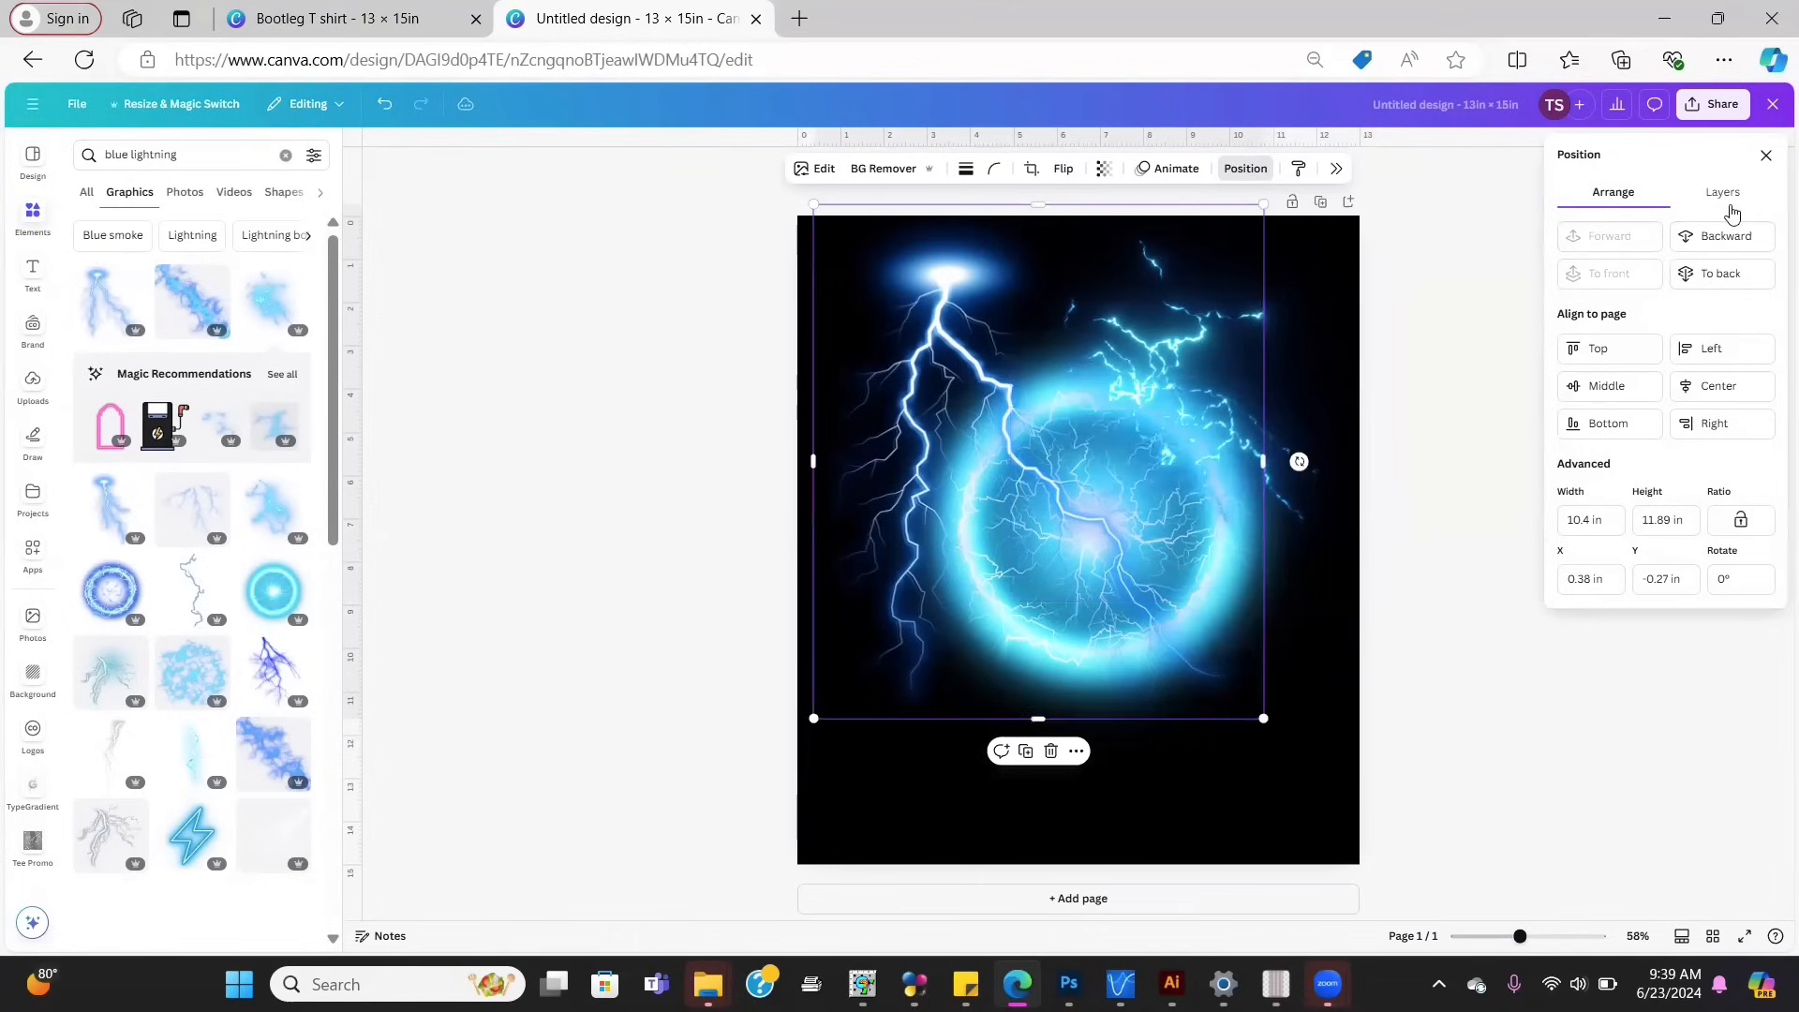
{"action": "left_click", "coordinate": [1720, 234]}
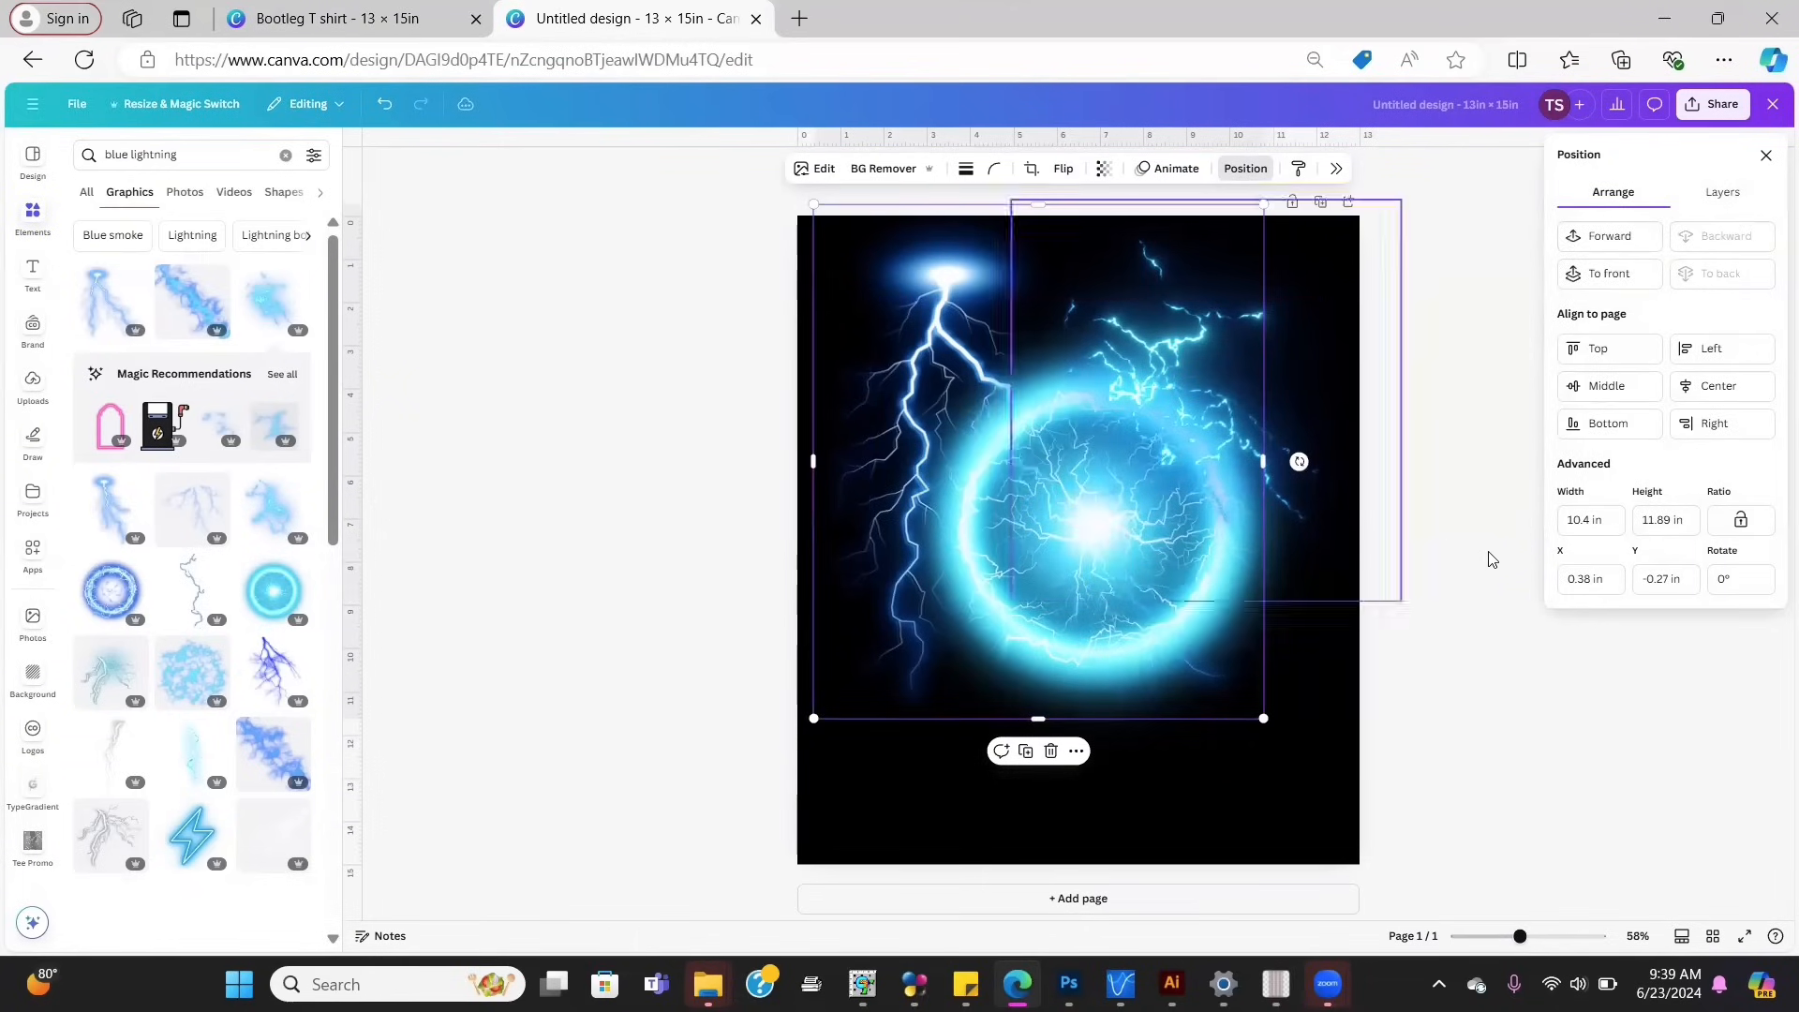
{"action": "left_click", "coordinate": [1509, 479]}
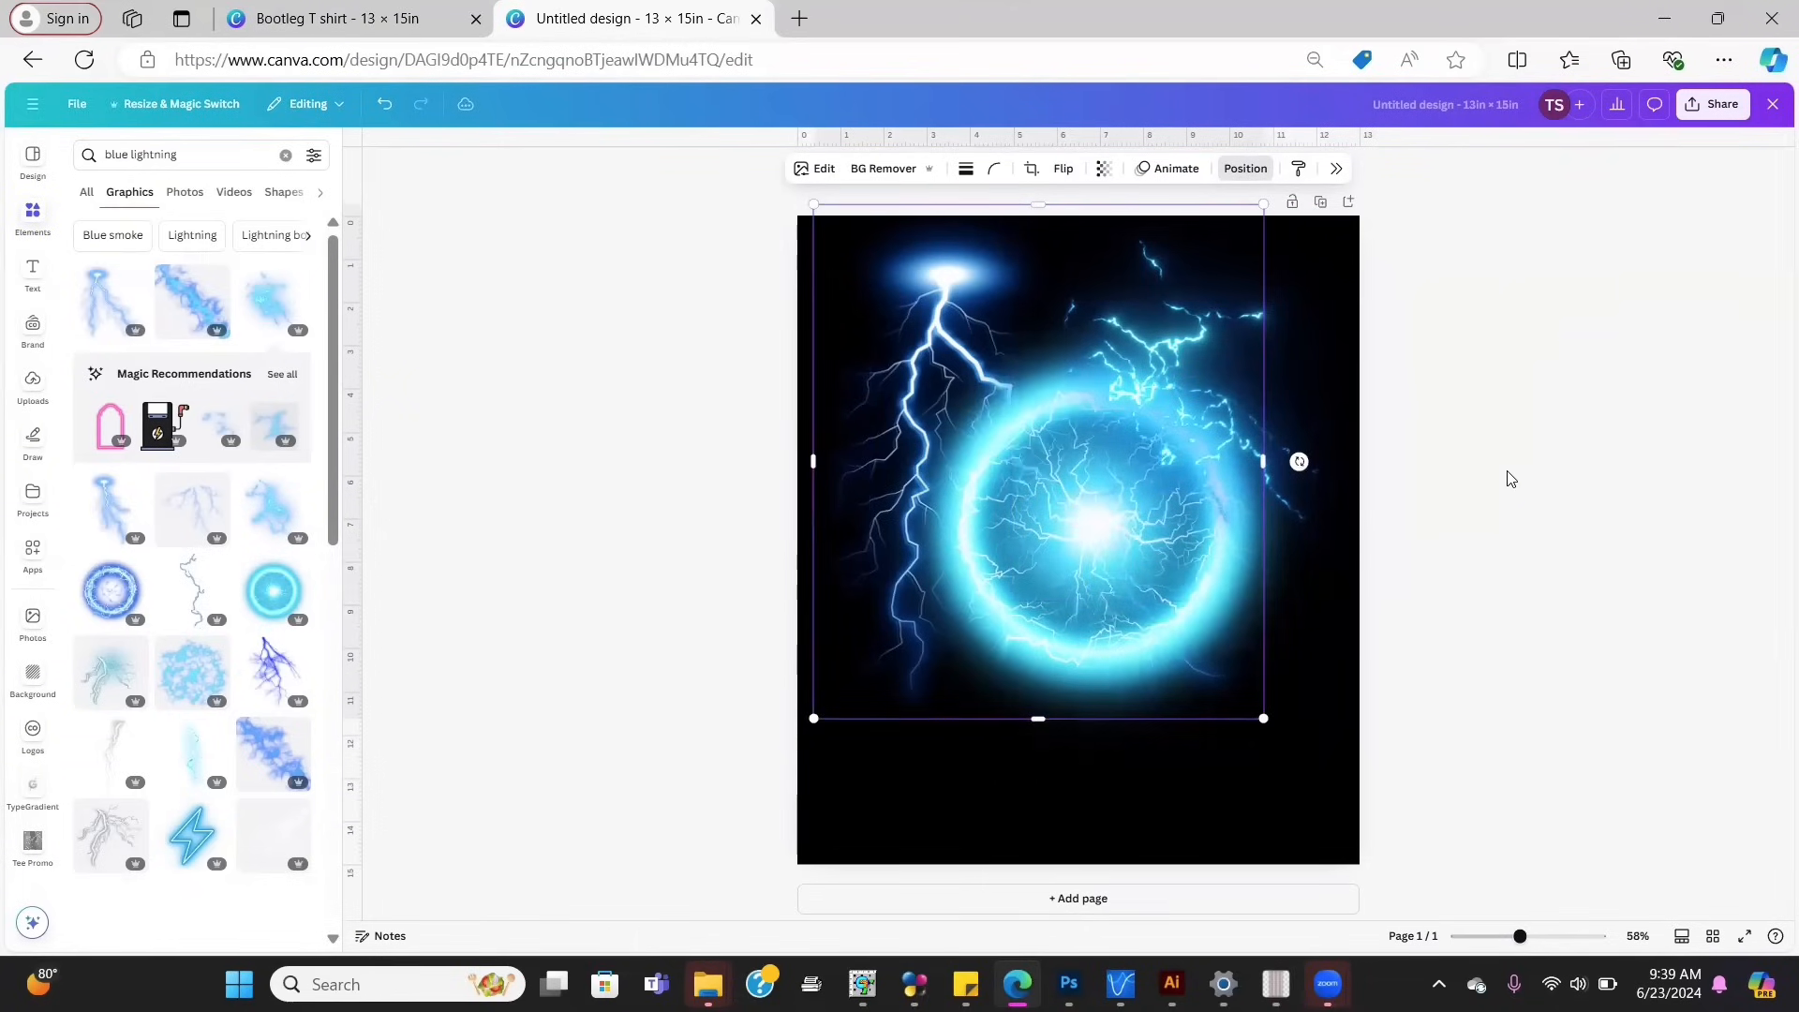
{"action": "left_click", "coordinate": [1295, 361]}
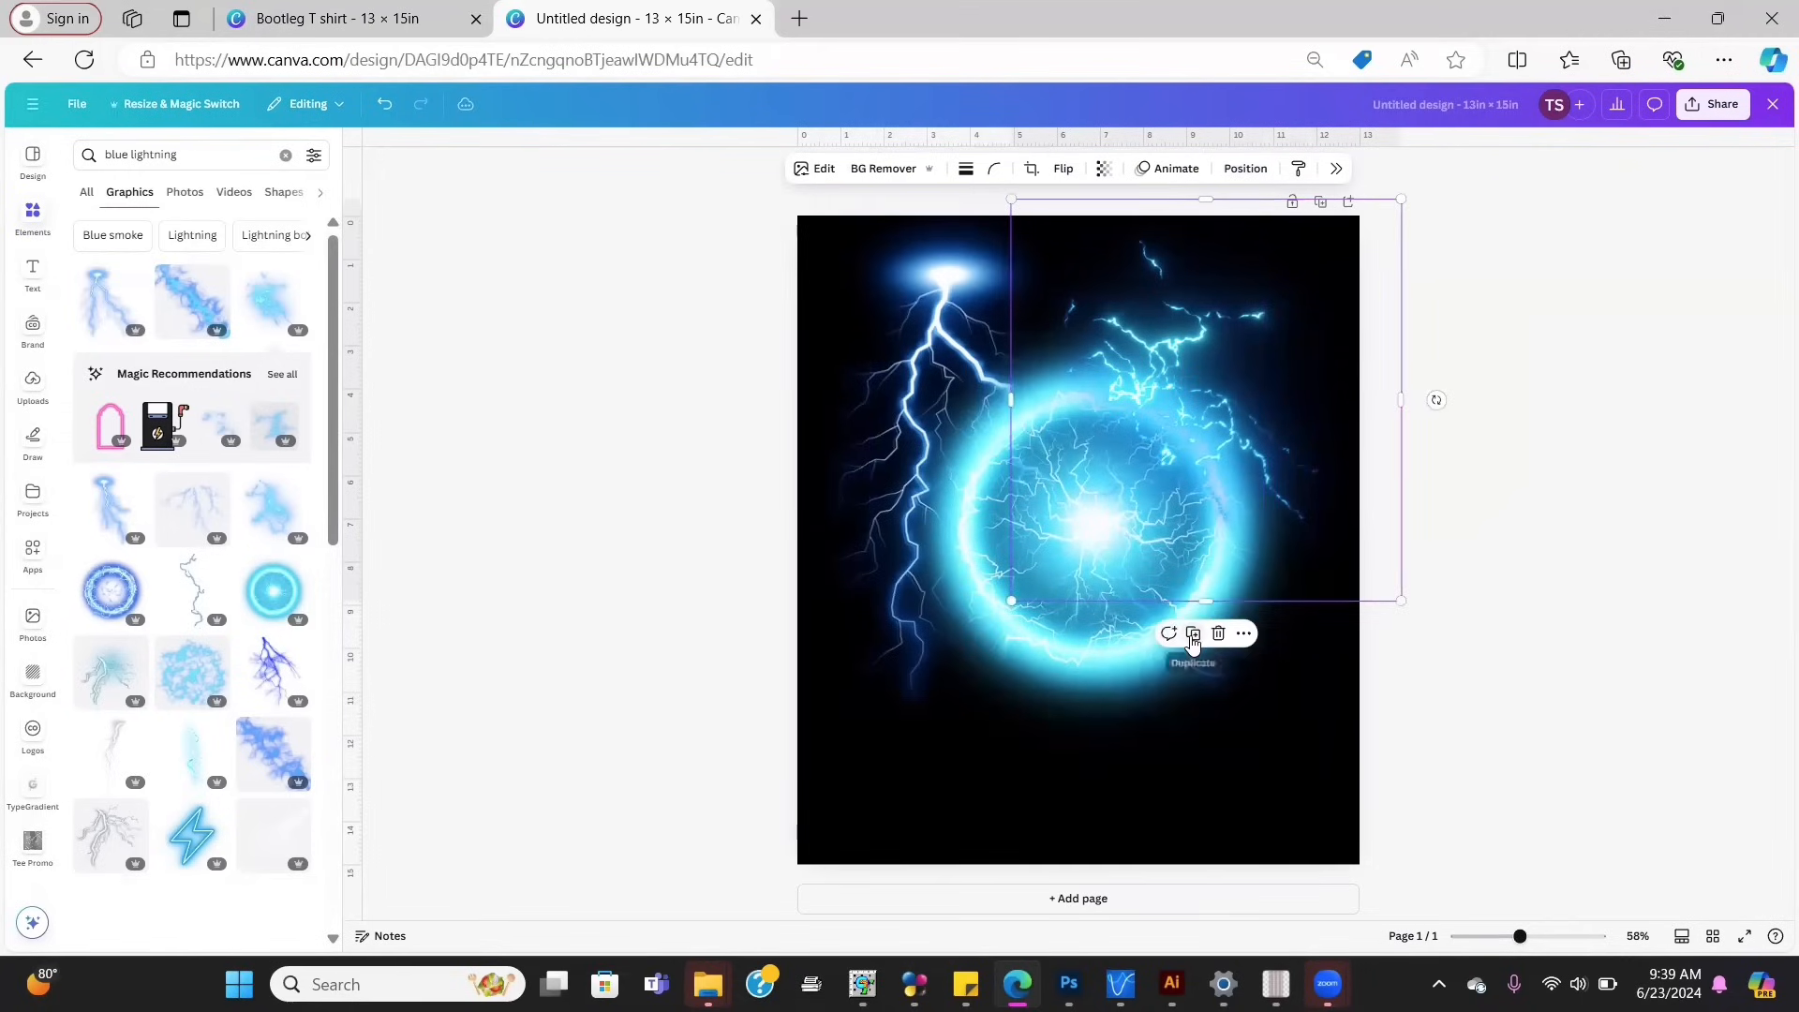
Step: Move the lightning overlay down-left and add a thin black lightning crack at lower right
{"action": "left_click_drag", "start_coordinate": [1124, 591], "coordinate": [964, 847]}
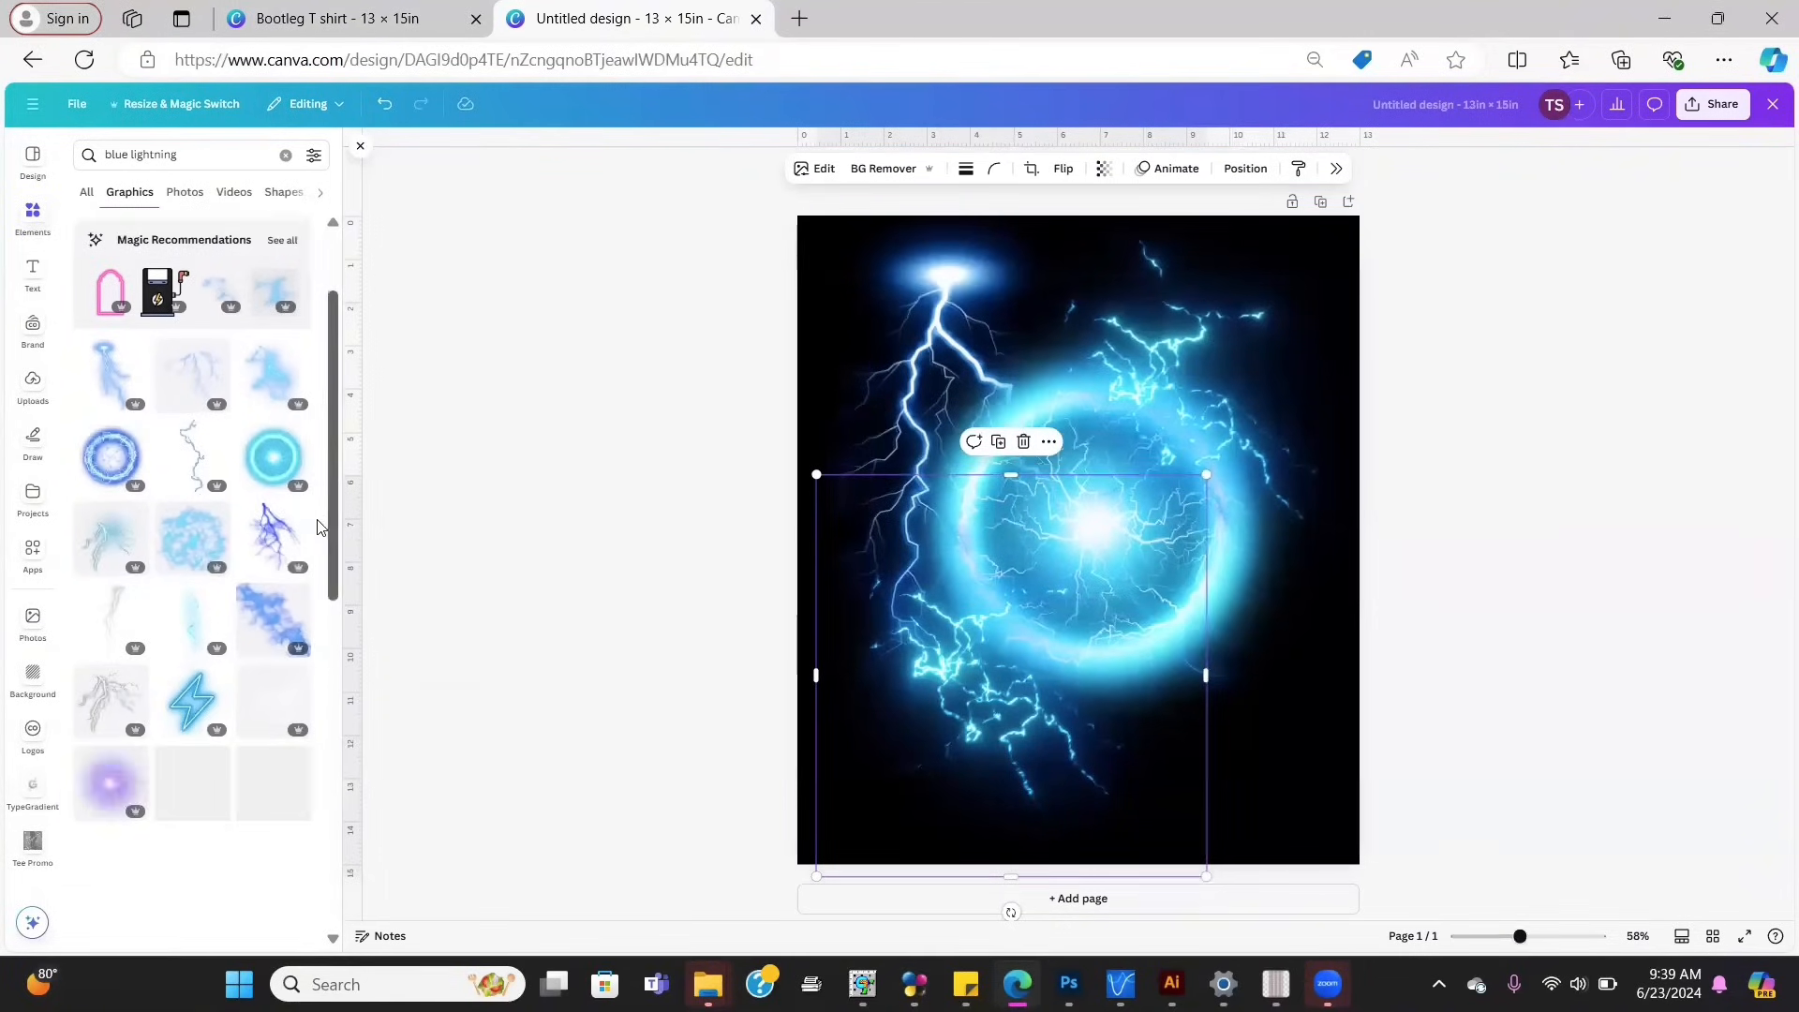
{"action": "scroll", "coordinate": [296, 613], "scroll_direction": "down", "scroll_amount": 5}
{"action": "left_click", "coordinate": [211, 525]}
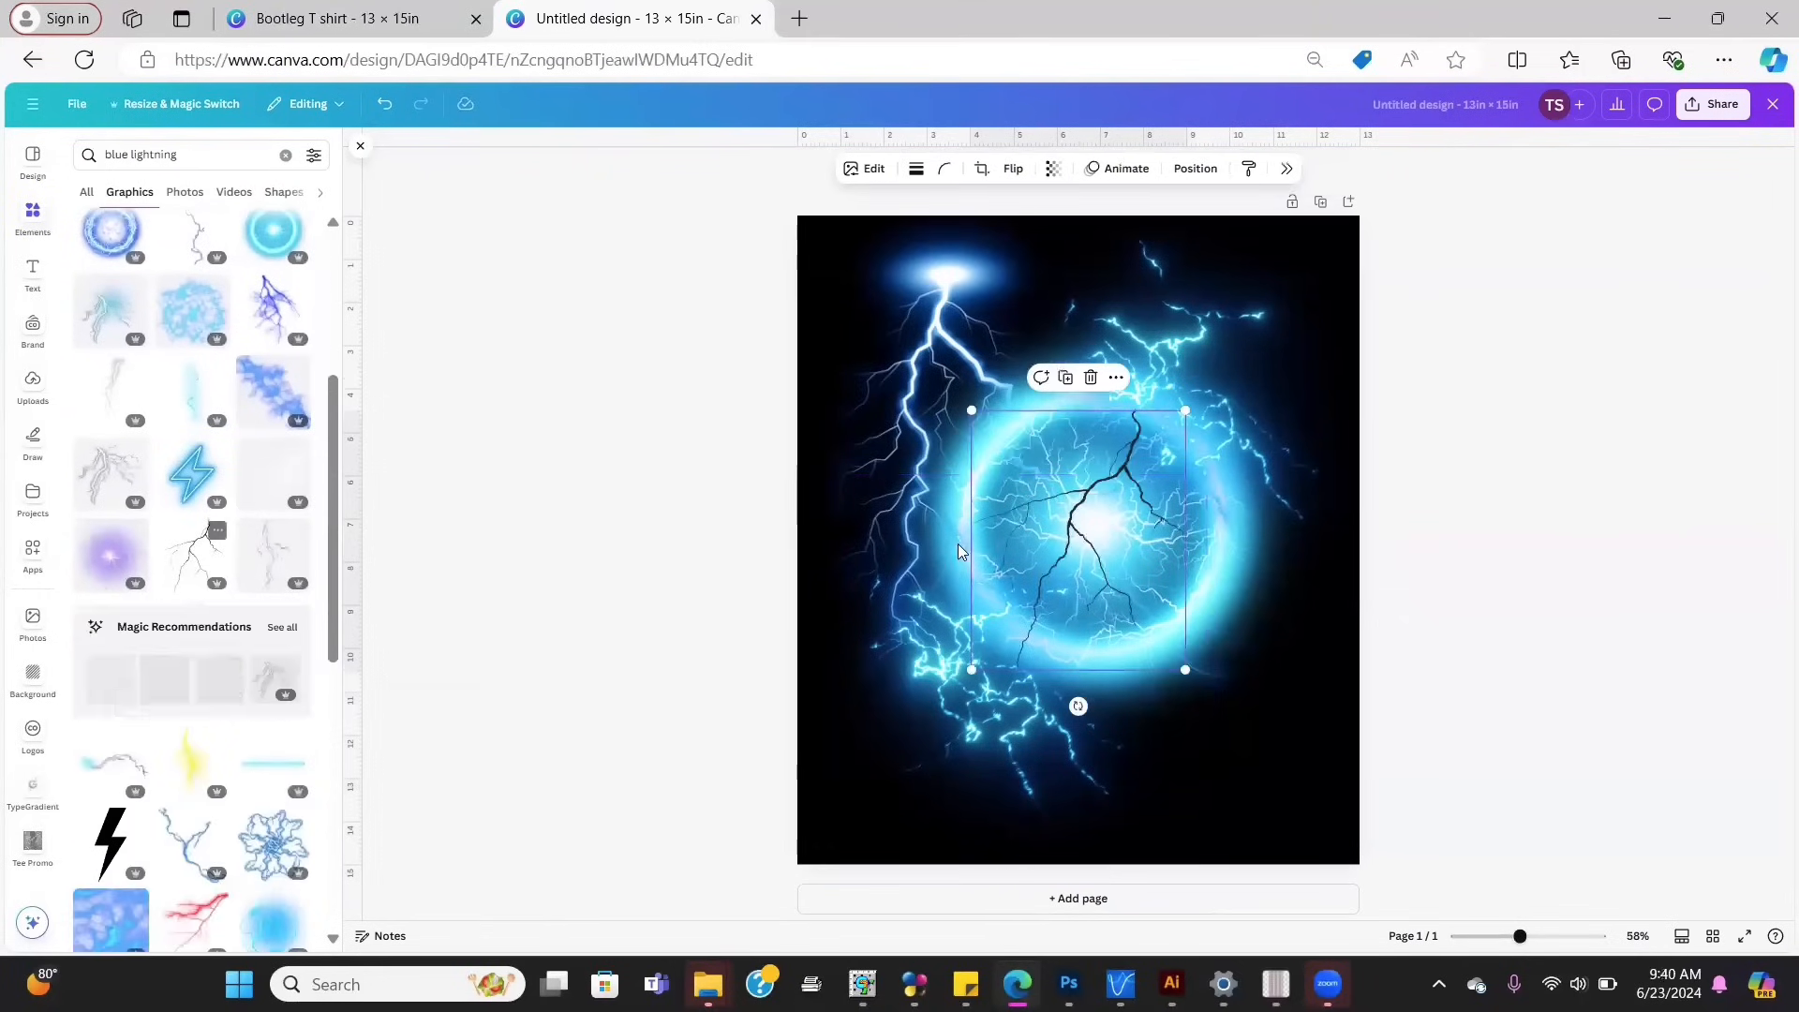
{"action": "left_click_drag", "start_coordinate": [1089, 513], "coordinate": [1196, 654]}
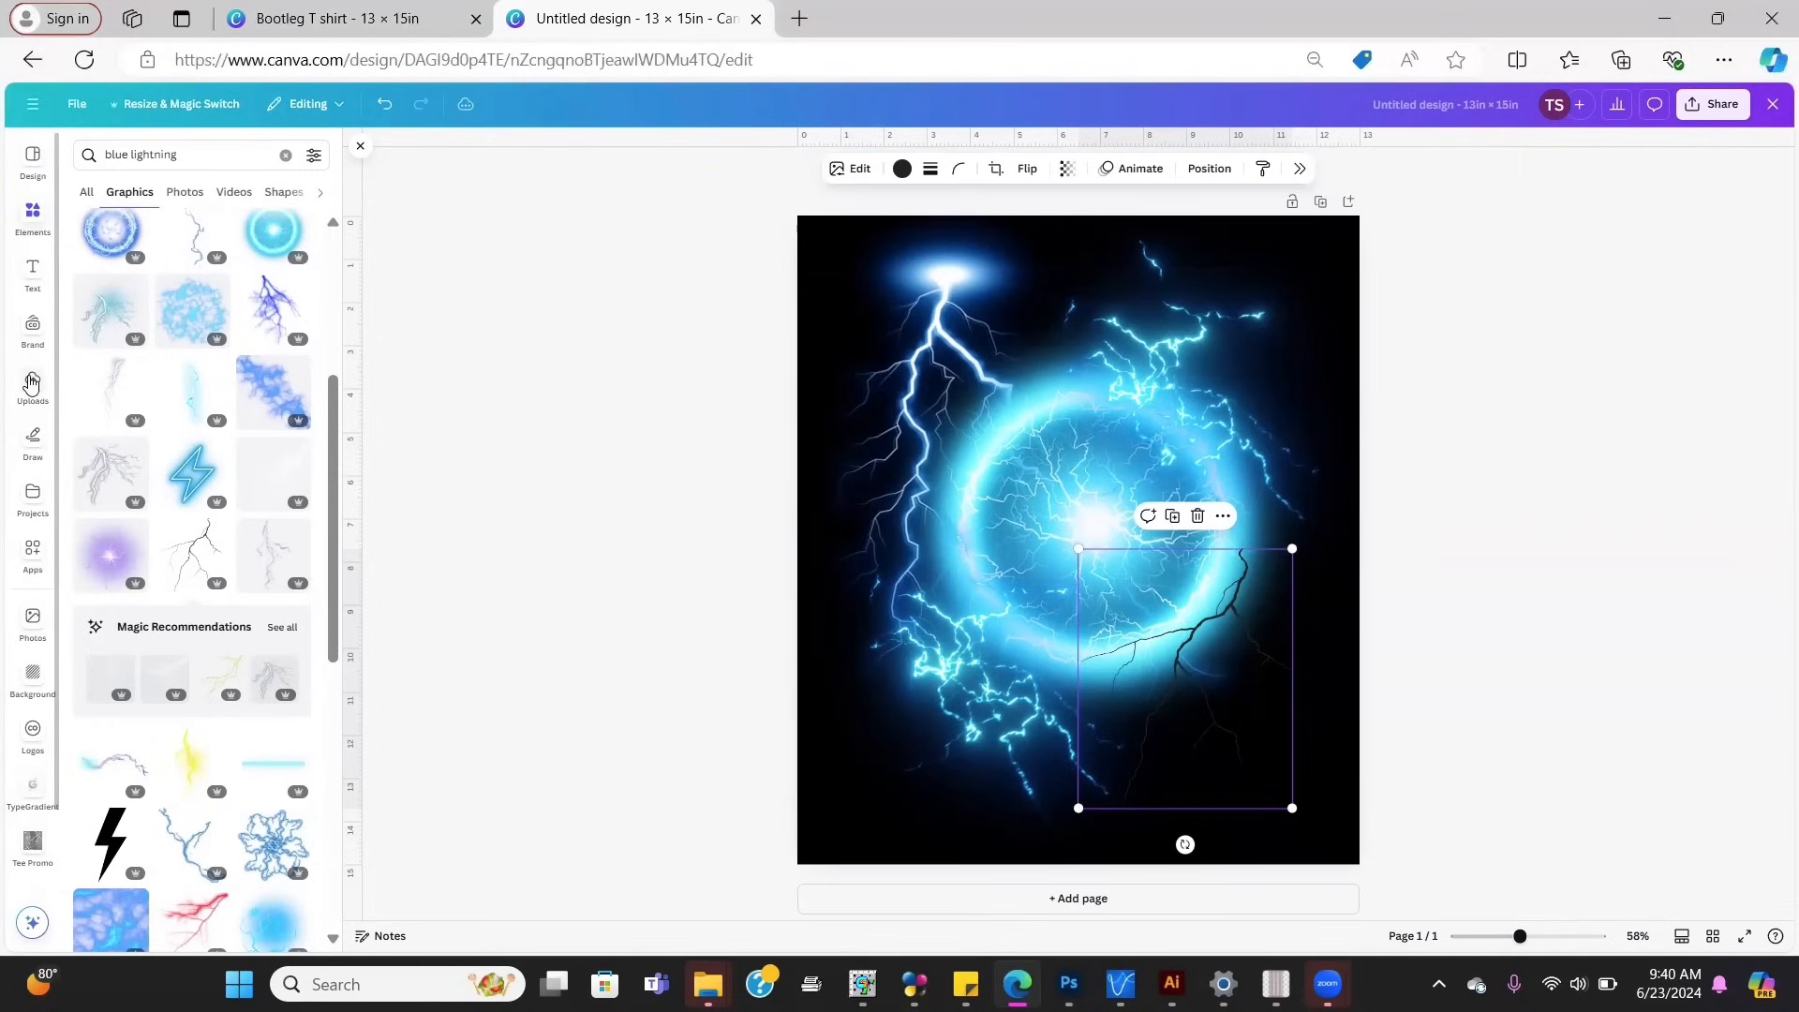
Step: Add the white-shirt photo from Uploads and crop its top, left and right edges
{"action": "left_click", "coordinate": [31, 384]}
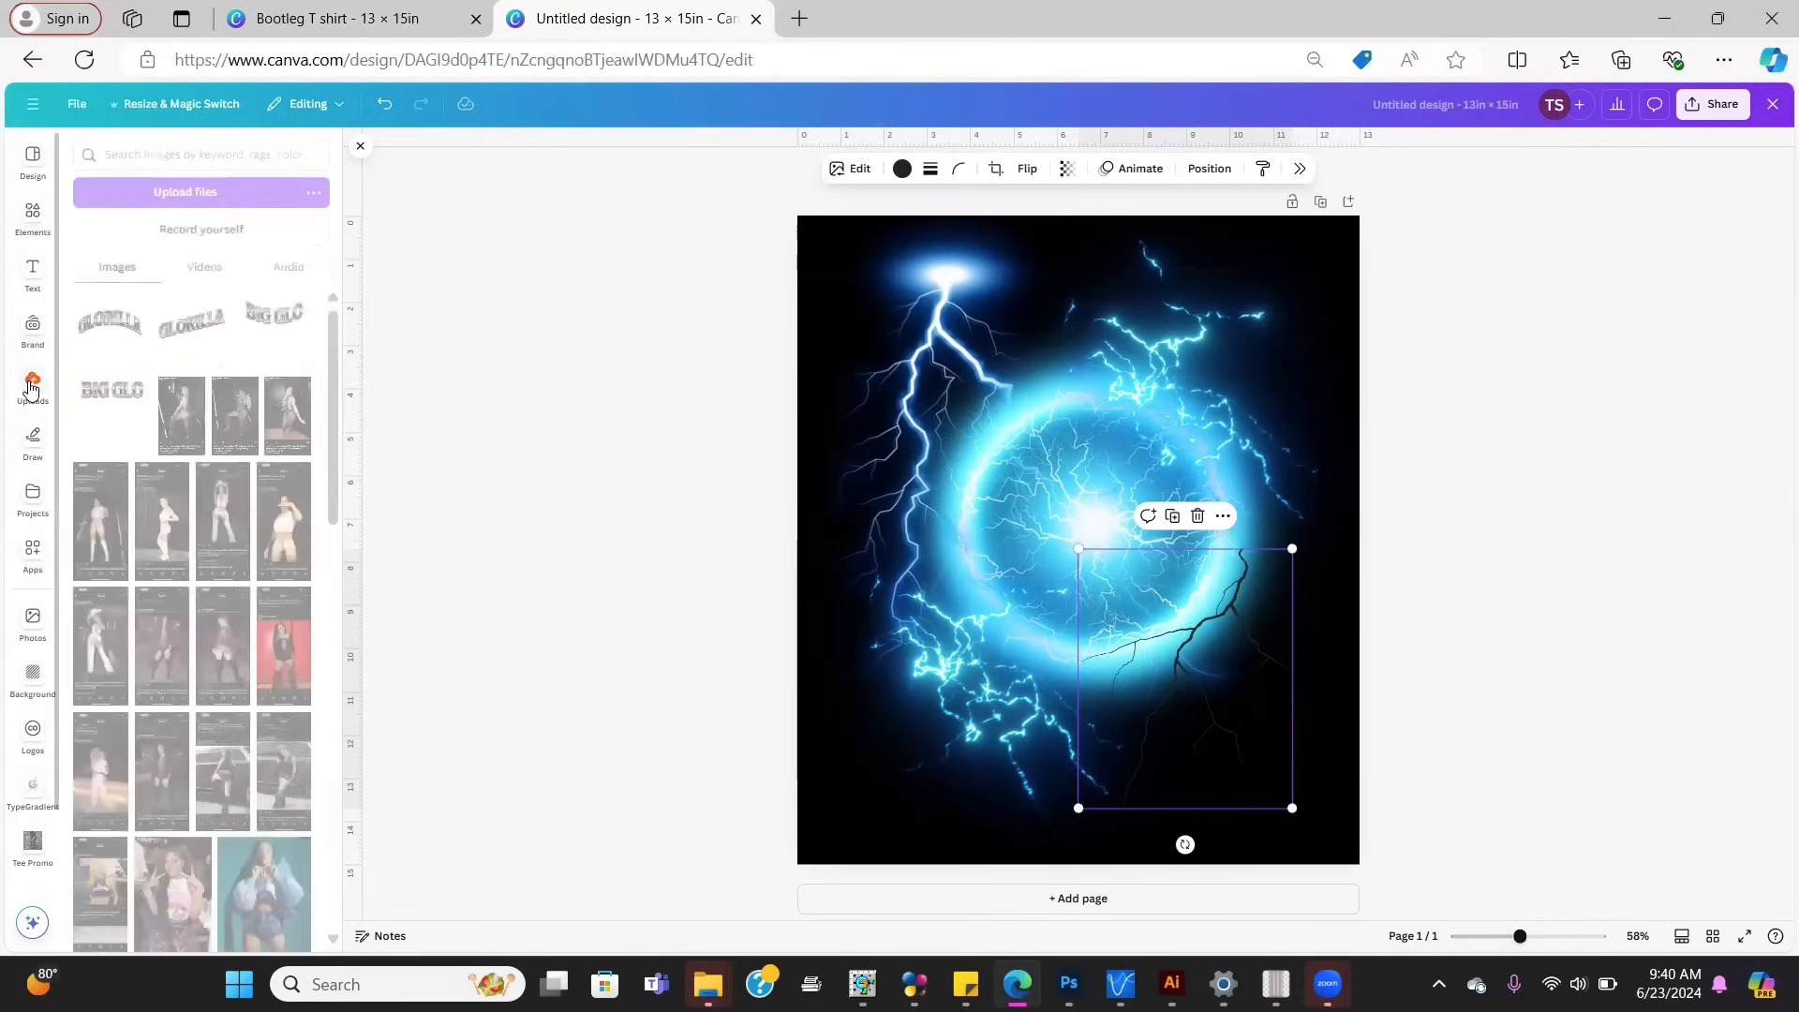
{"action": "left_click_drag", "start_coordinate": [333, 373], "coordinate": [314, 541]}
{"action": "scroll", "coordinate": [312, 534], "scroll_direction": "up", "scroll_amount": 1}
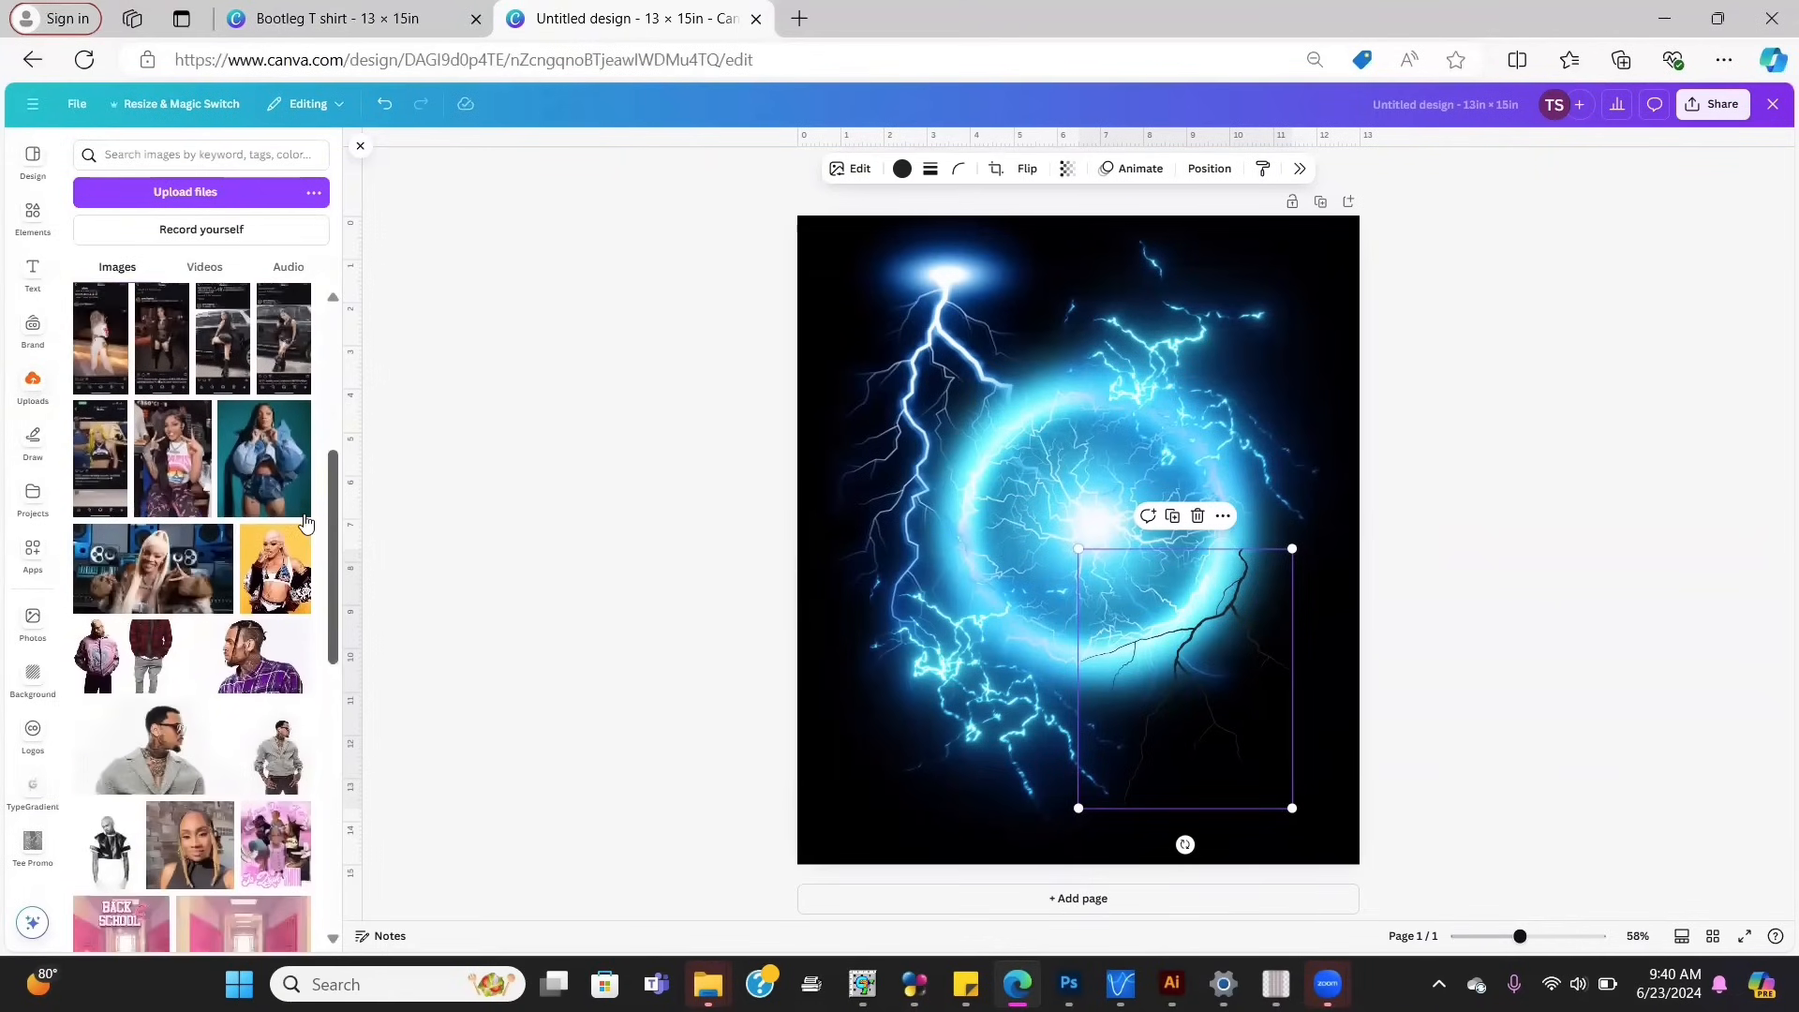
{"action": "left_click", "coordinate": [111, 842]}
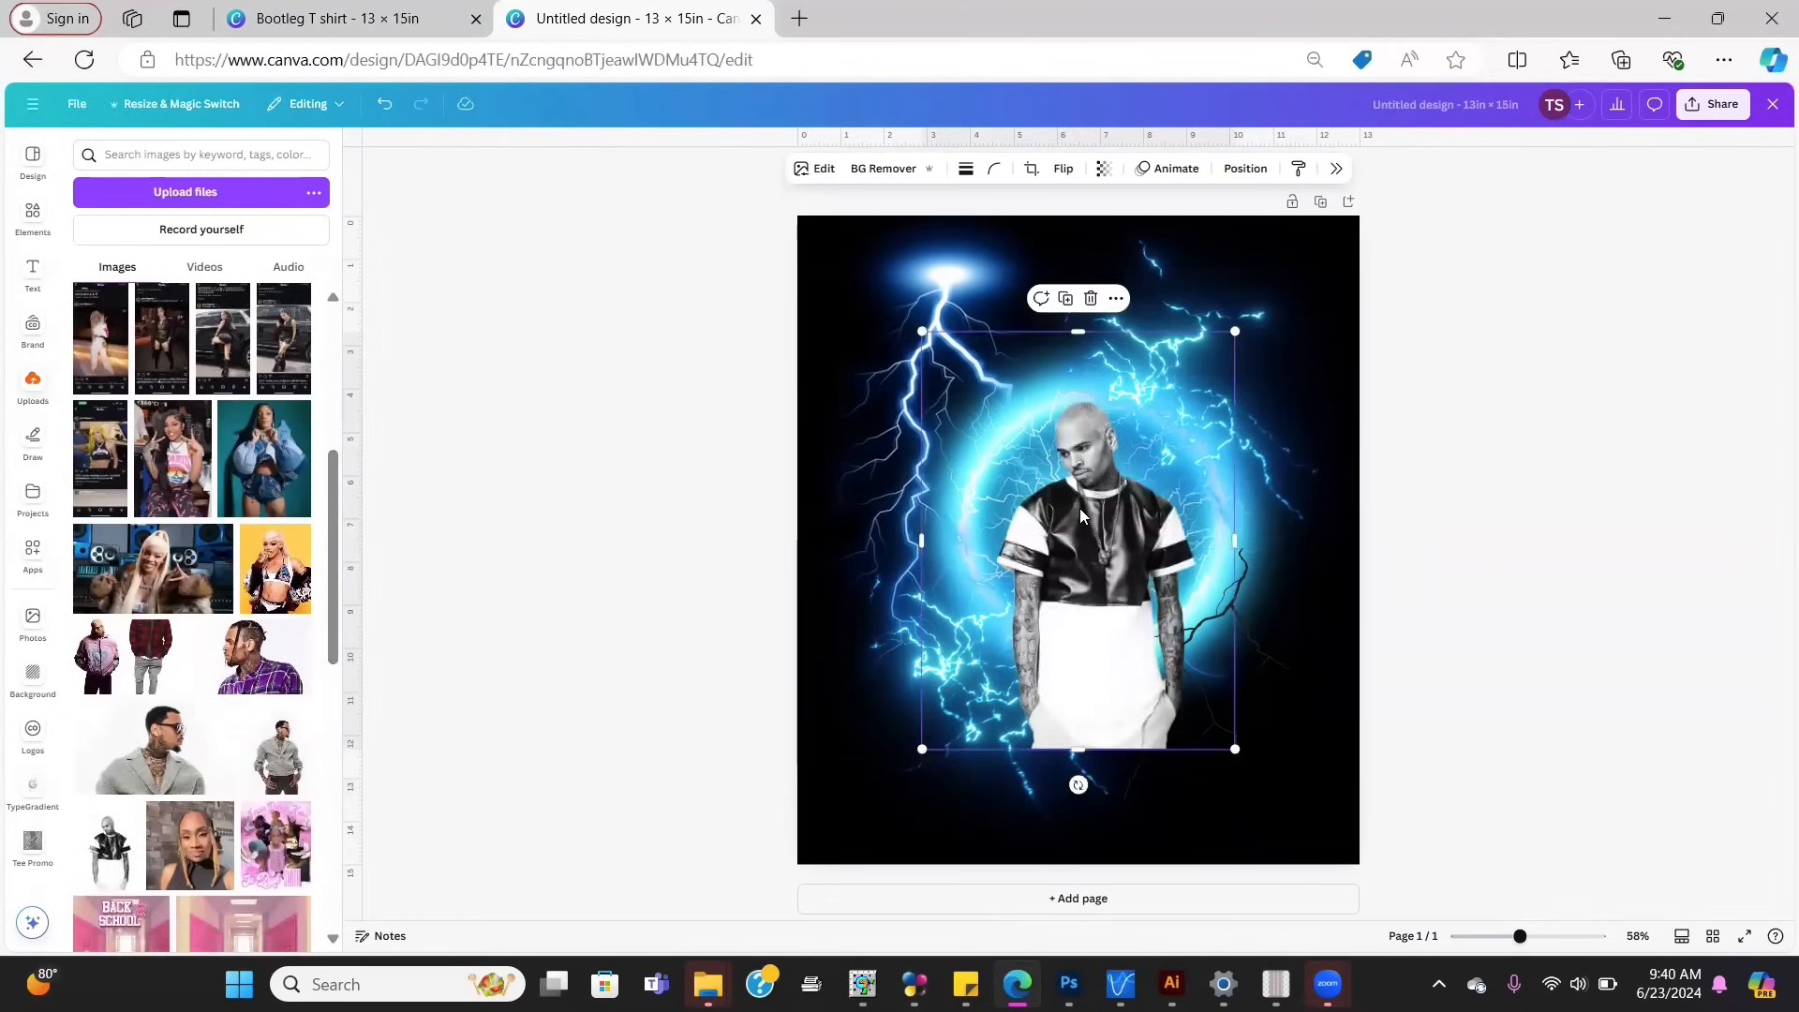
{"action": "left_click_drag", "start_coordinate": [1080, 514], "coordinate": [1076, 490]}
{"action": "left_click_drag", "start_coordinate": [1075, 318], "coordinate": [1075, 363]}
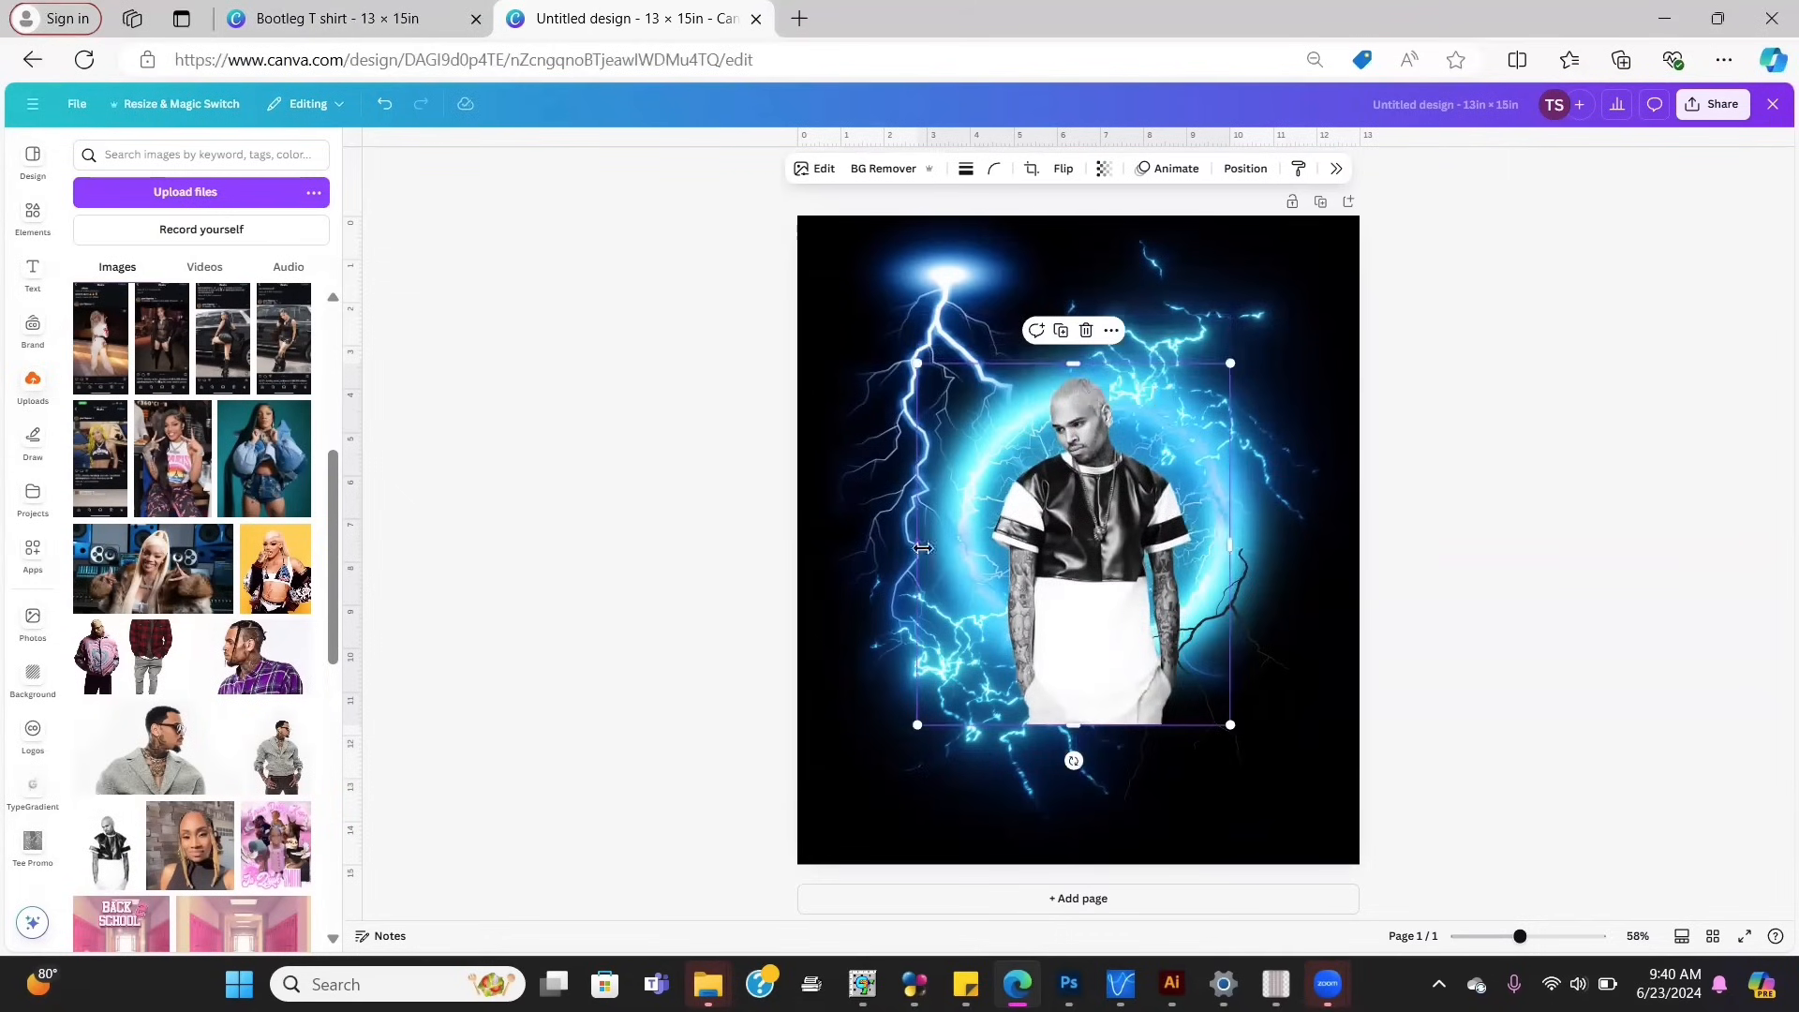
{"action": "left_click_drag", "start_coordinate": [923, 548], "coordinate": [983, 547]}
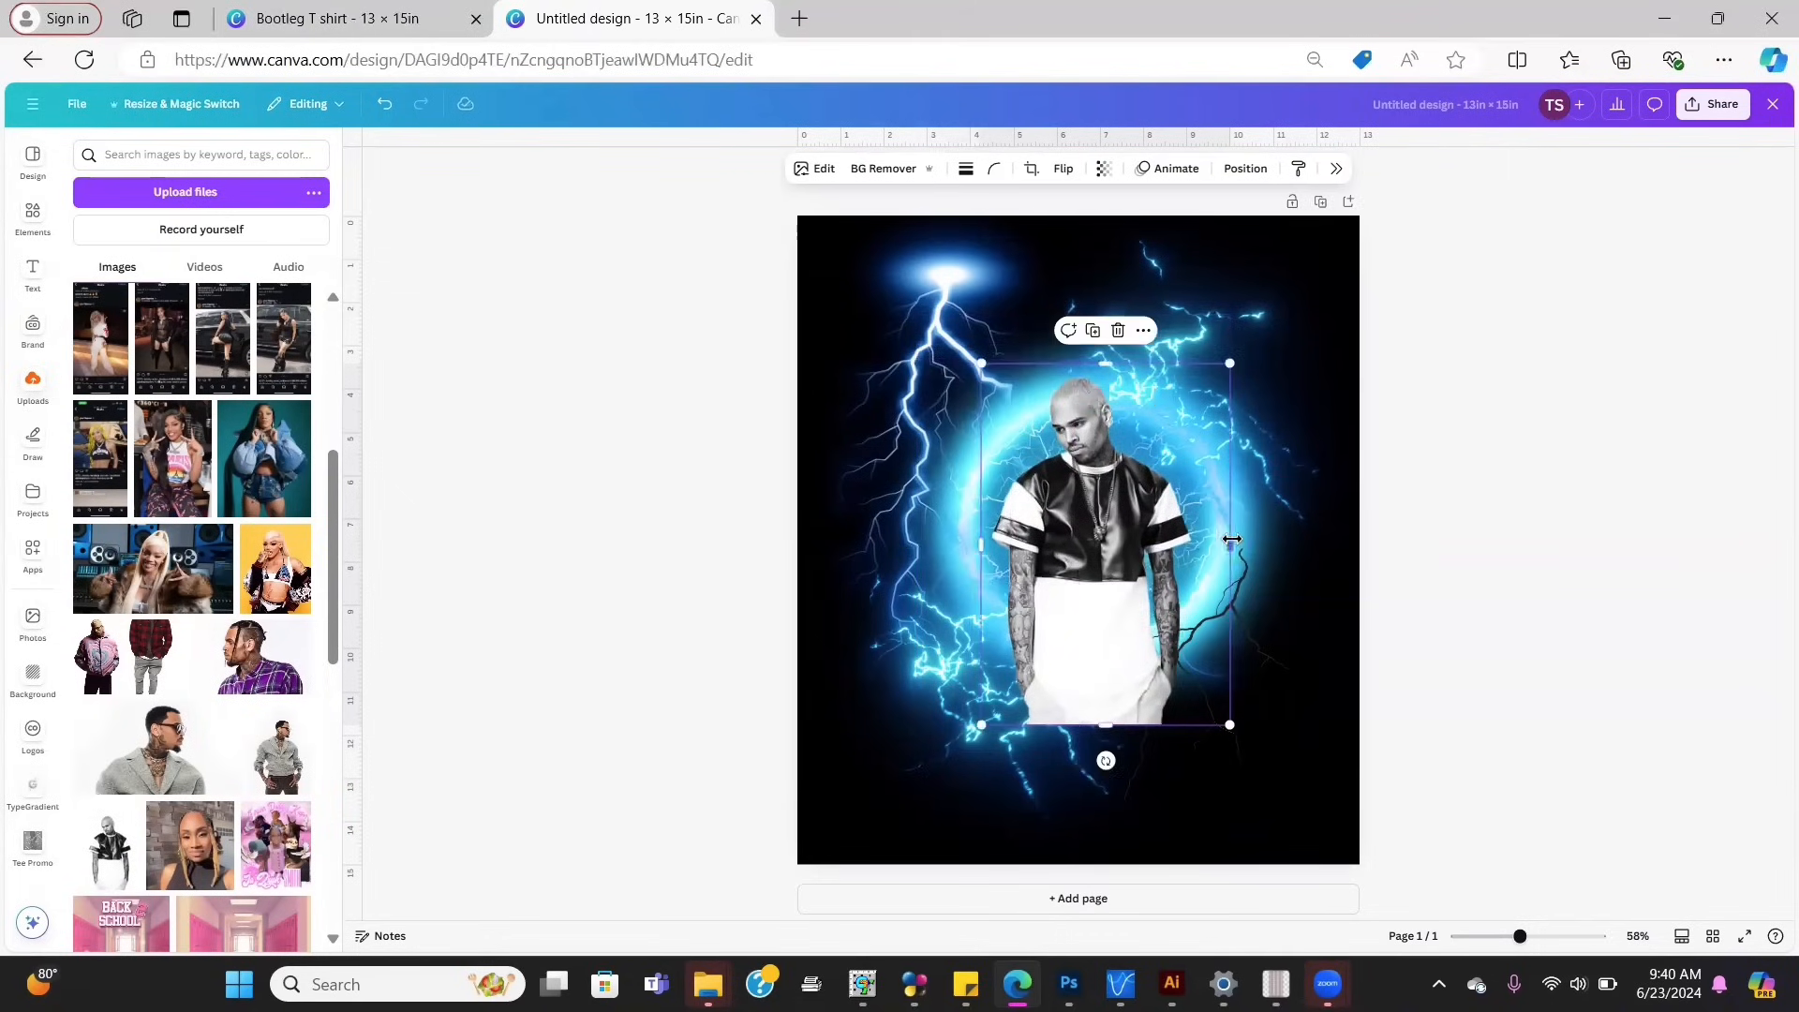
{"action": "left_click_drag", "start_coordinate": [1230, 541], "coordinate": [1207, 541]}
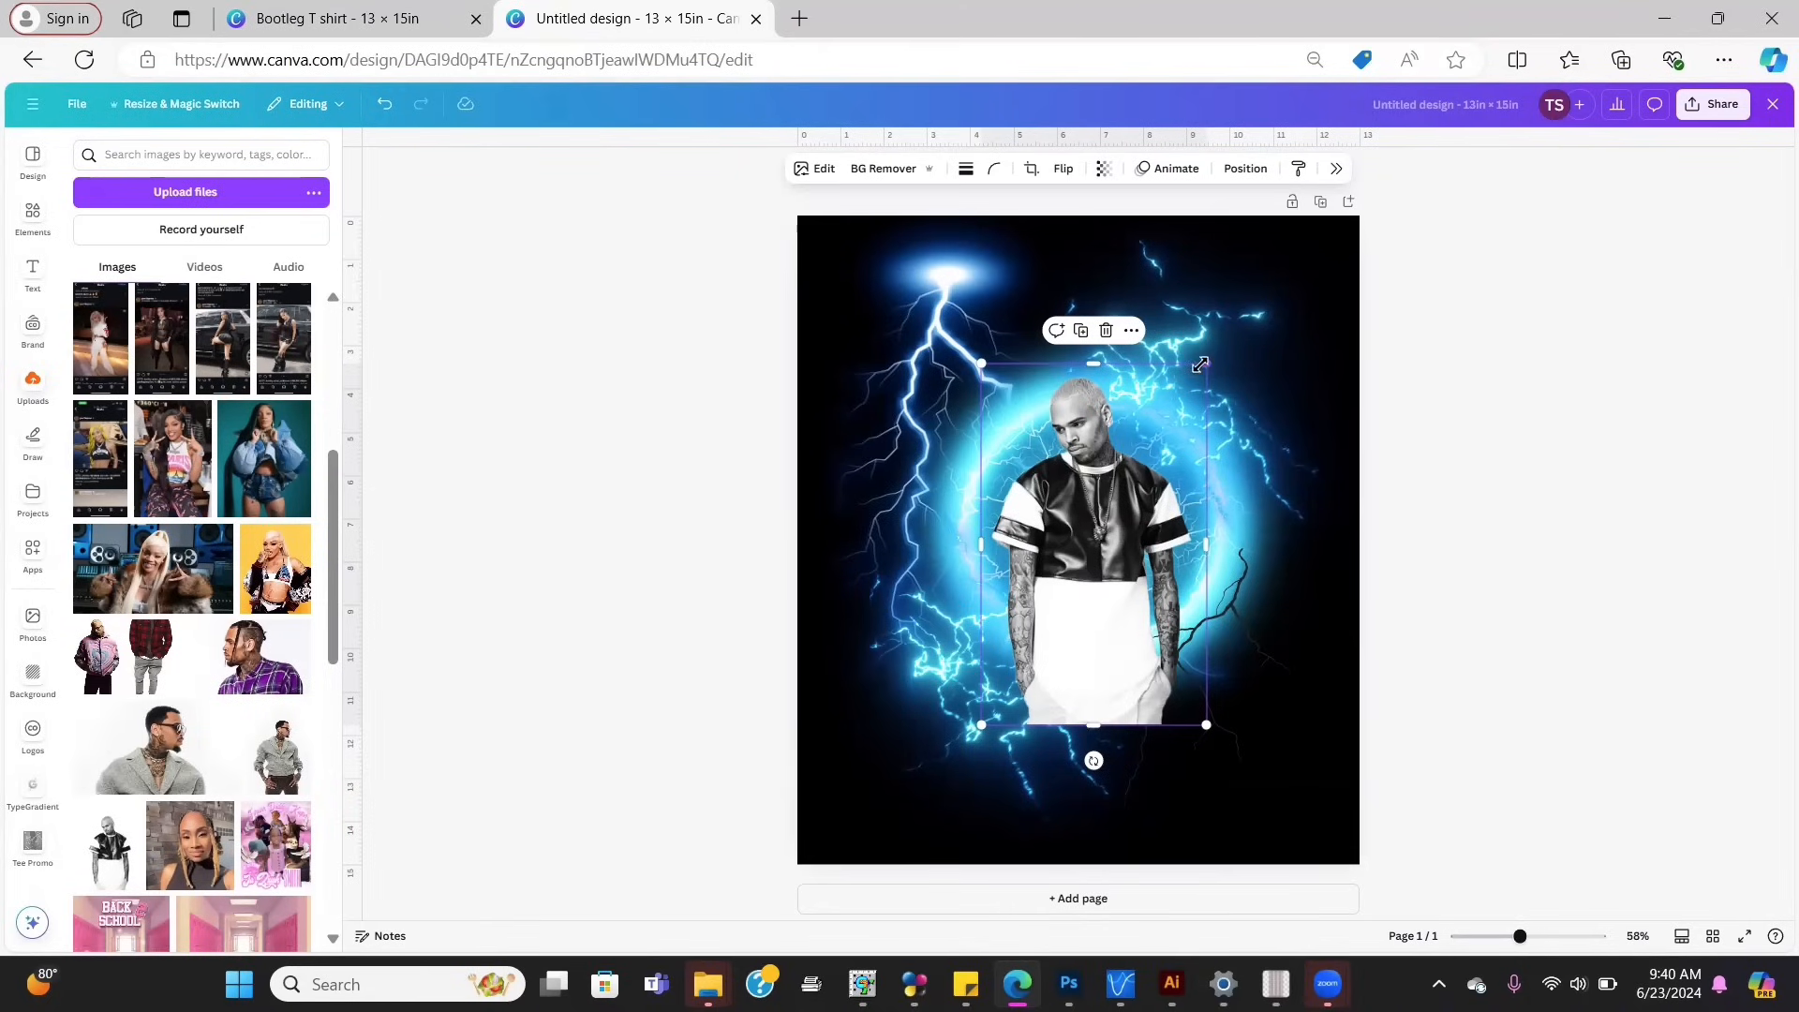
Step: Enlarge the white-shirt photo and drop the pink-jacket photo beside it
{"action": "left_click_drag", "start_coordinate": [1217, 368], "coordinate": [1242, 306]}
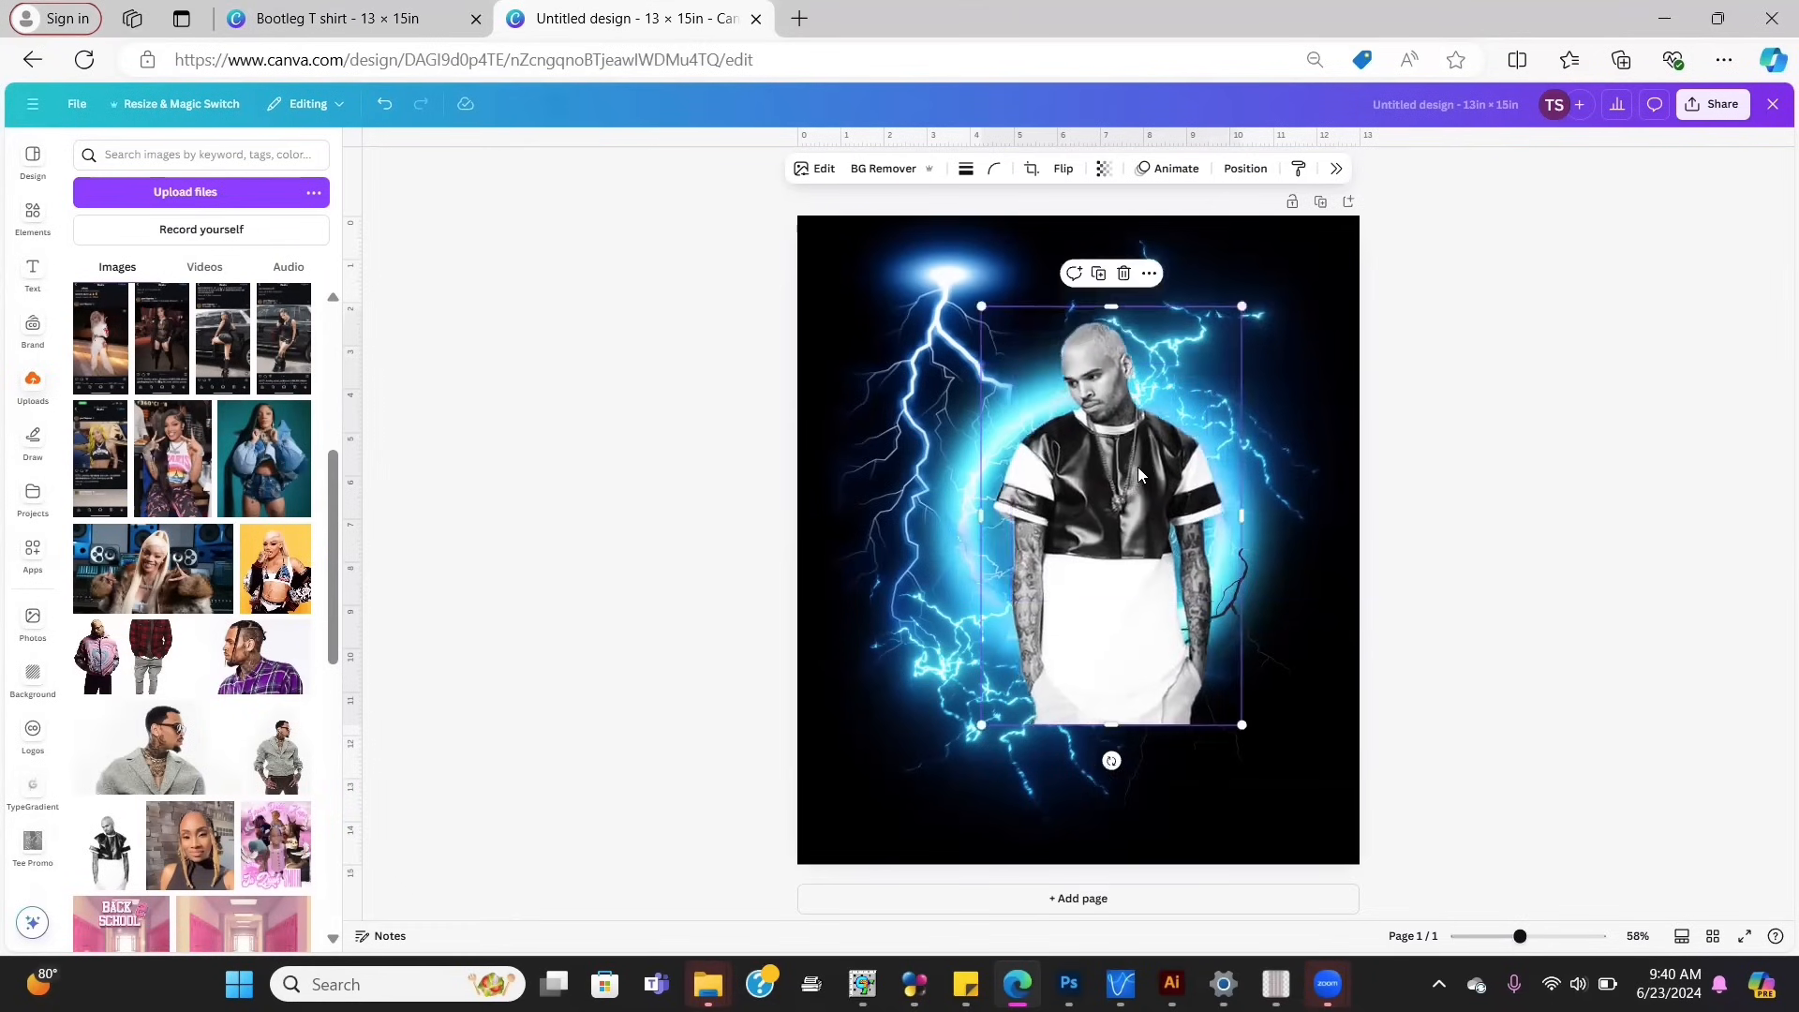
{"action": "left_click_drag", "start_coordinate": [1131, 473], "coordinate": [1106, 506]}
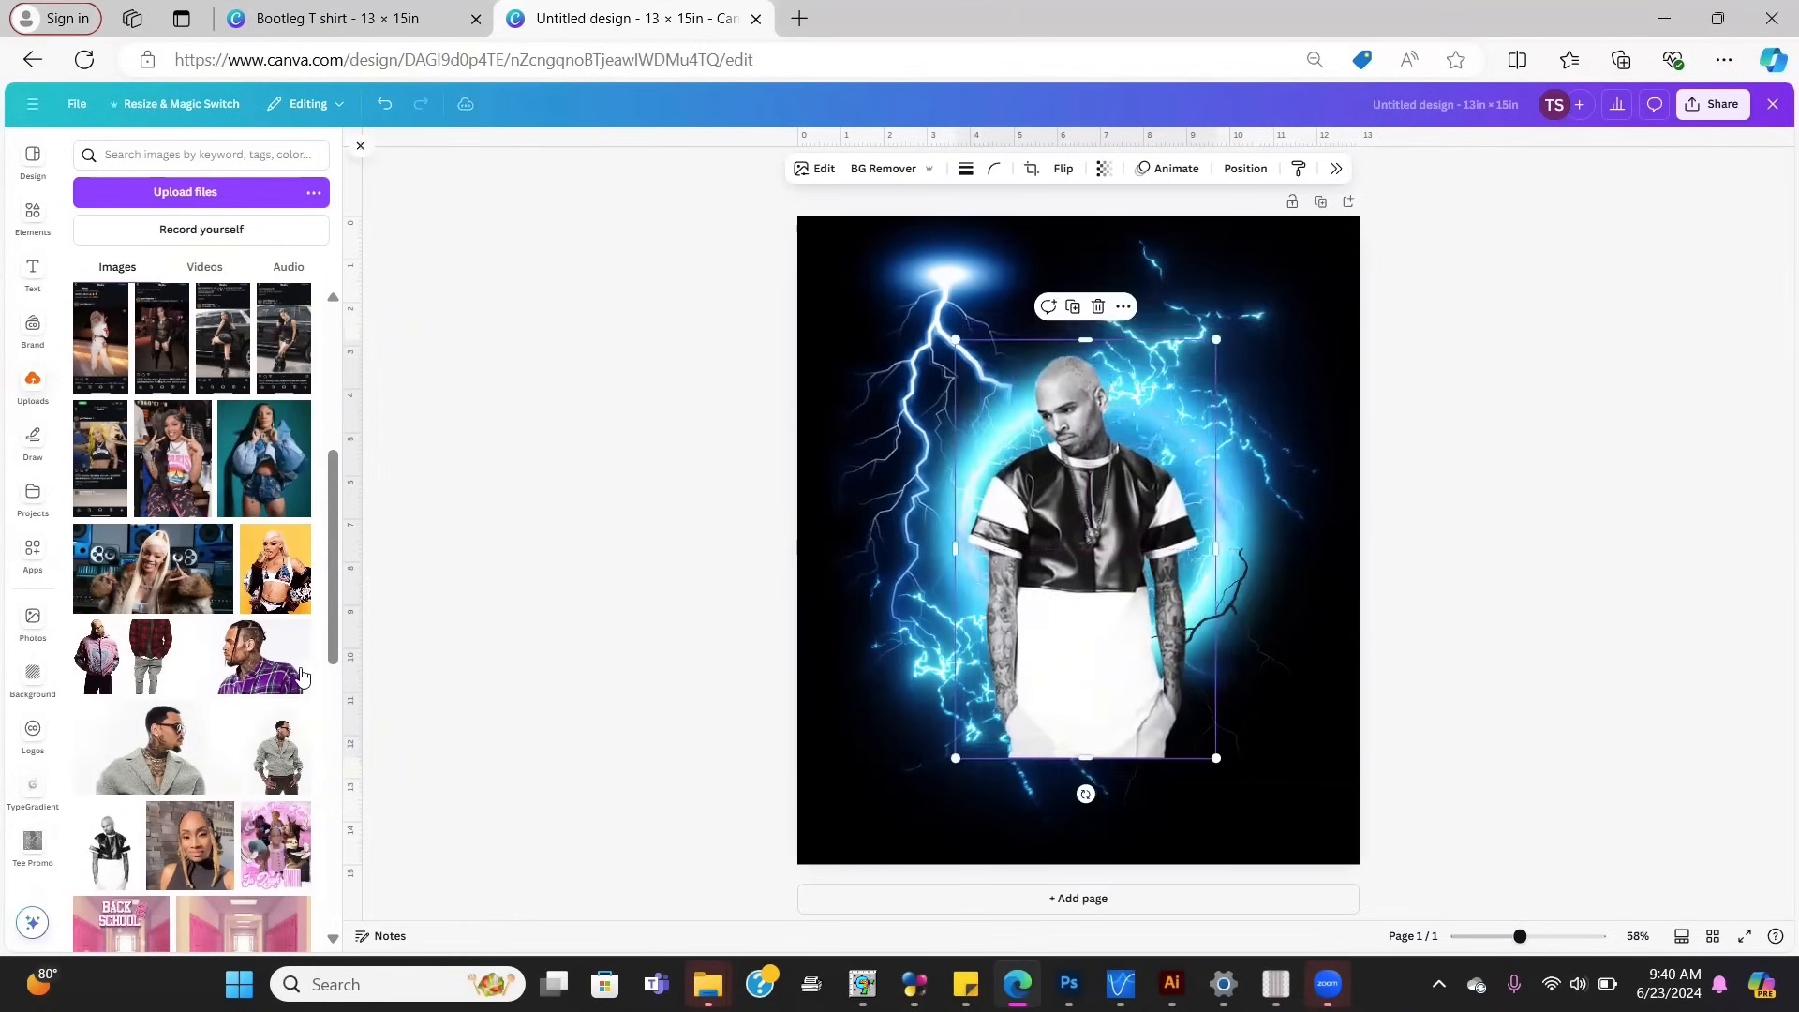
{"action": "left_click_drag", "start_coordinate": [98, 670], "coordinate": [1216, 522]}
{"action": "left_click", "coordinate": [1025, 554]}
Step: Shift the white-shirt photo up-left, raise and shrink the pink-jacket photo, then add the grey-sweater photo
{"action": "left_click_drag", "start_coordinate": [1025, 554], "coordinate": [1012, 516]}
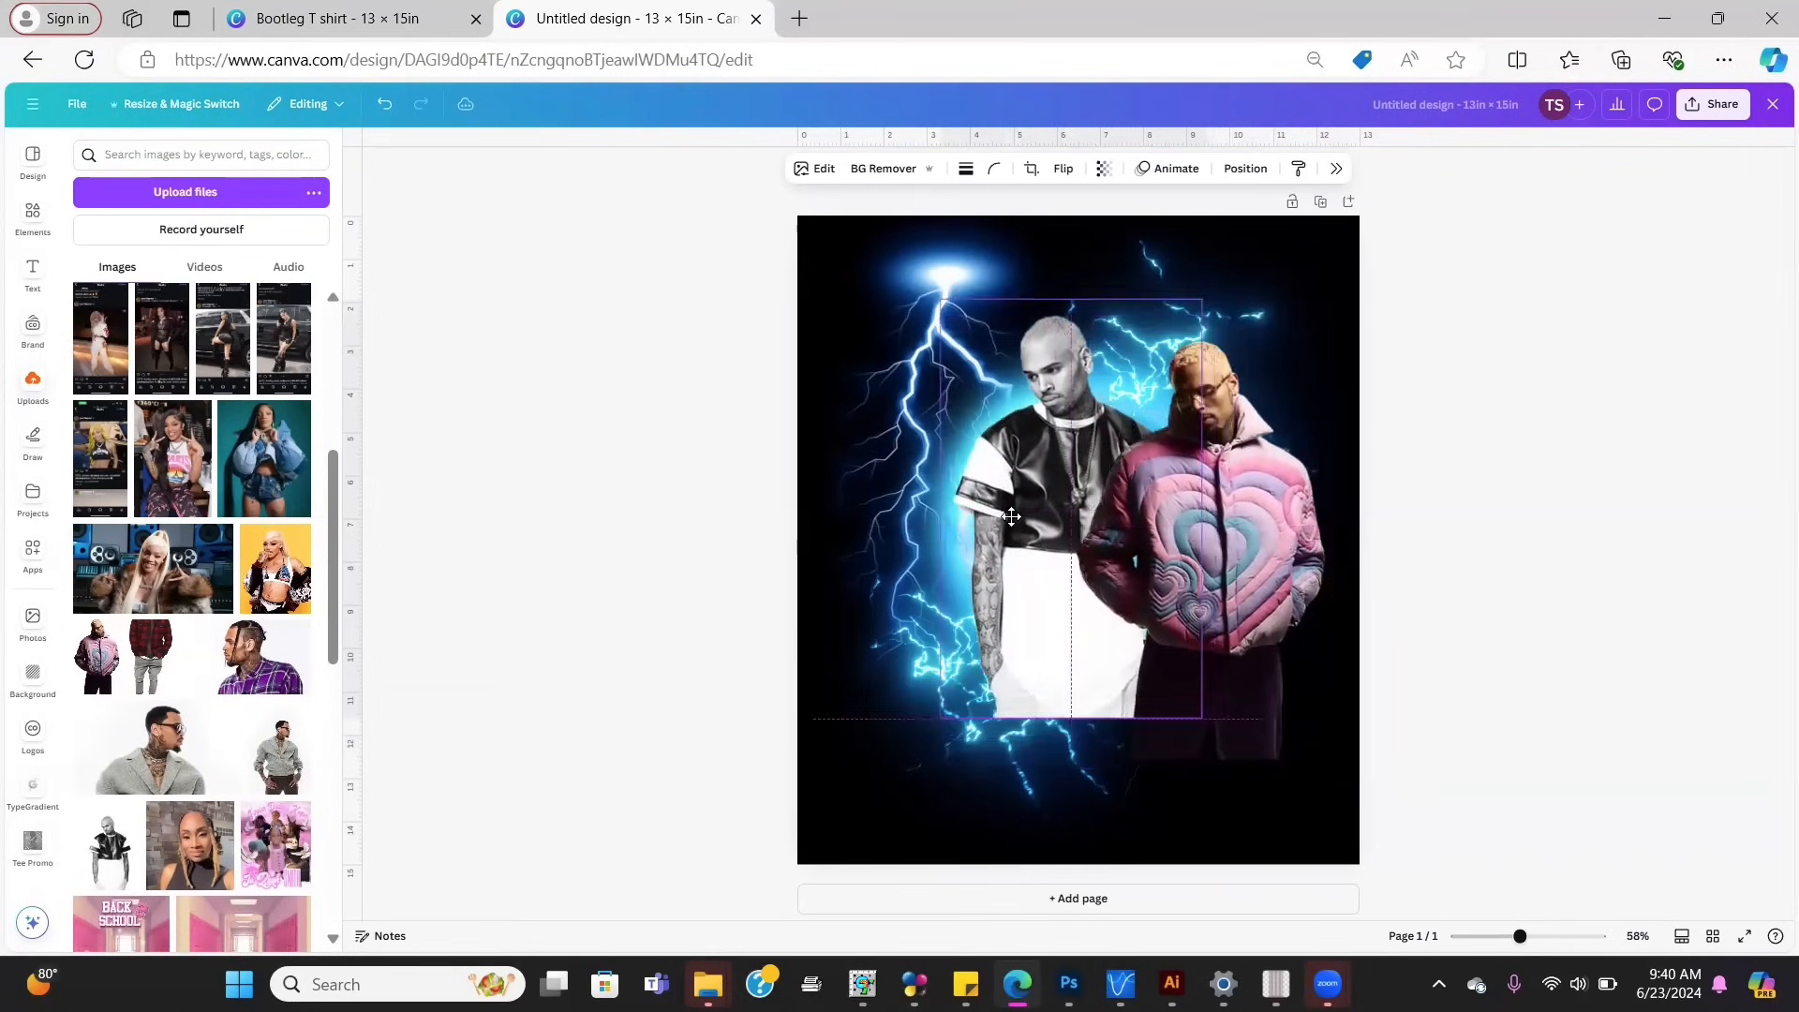
{"action": "left_click", "coordinate": [1301, 519]}
{"action": "left_click_drag", "start_coordinate": [1276, 515], "coordinate": [1284, 478]}
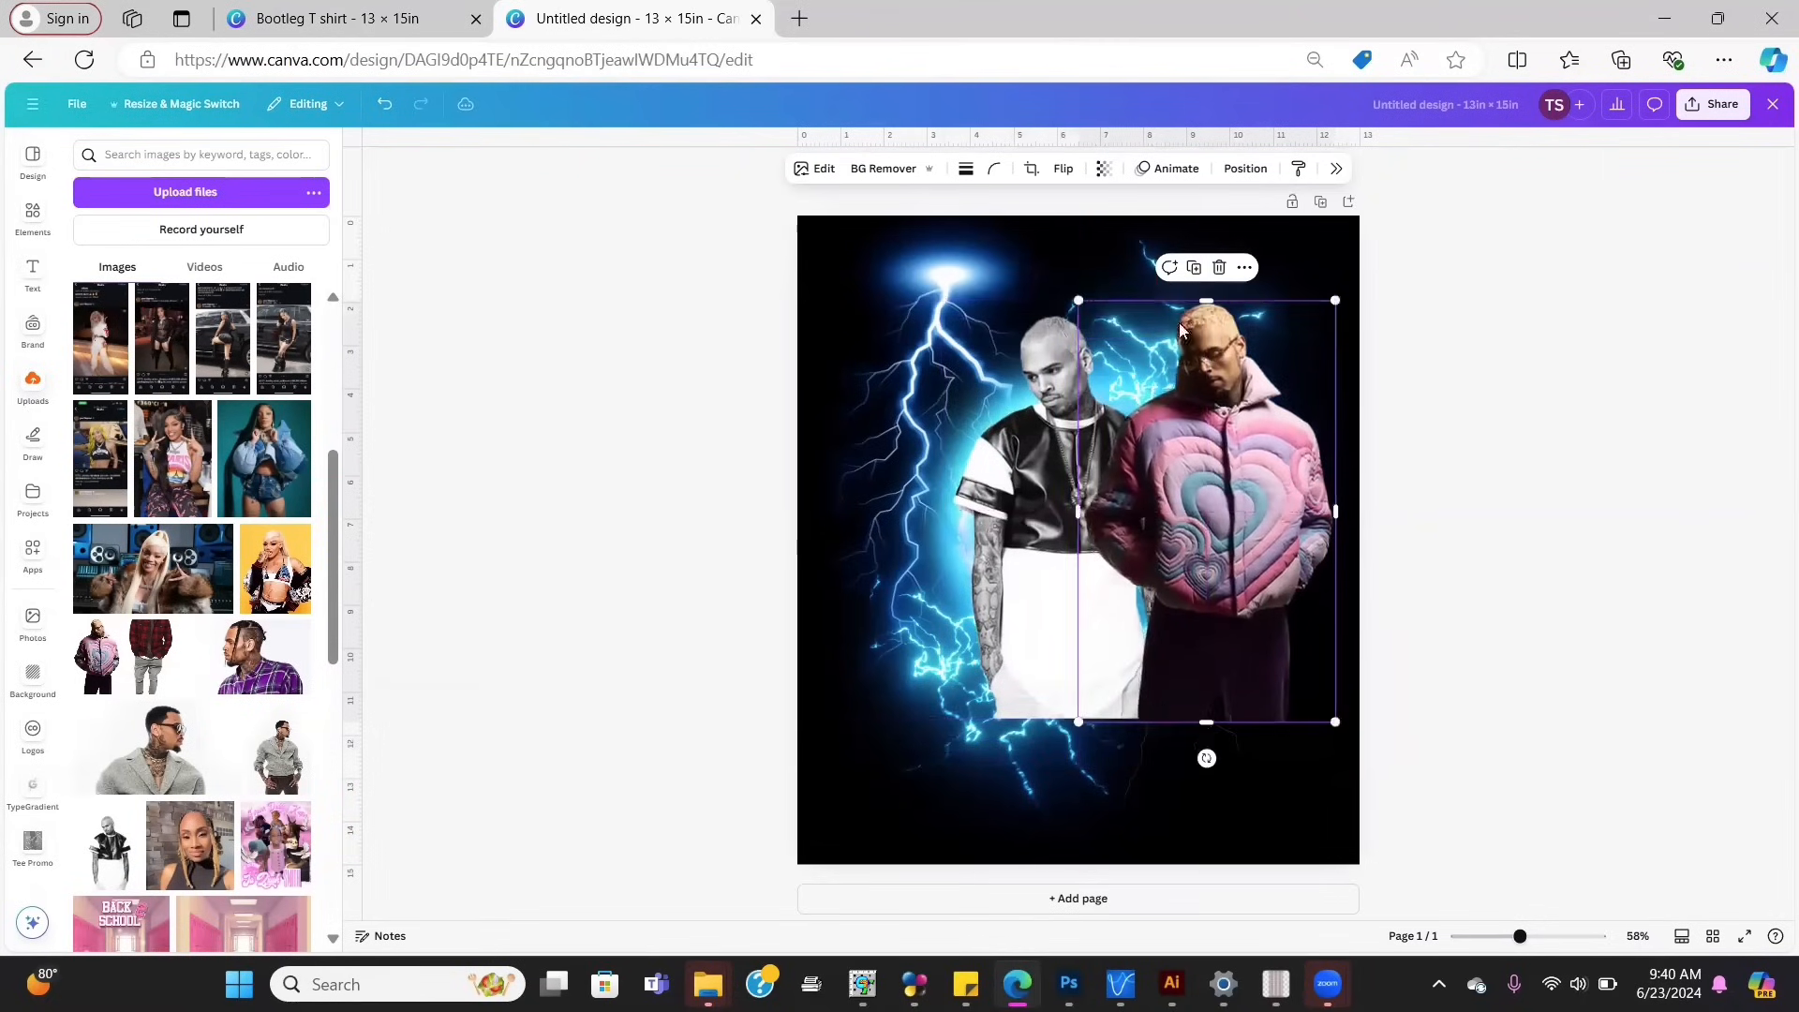
{"action": "left_click_drag", "start_coordinate": [1074, 300], "coordinate": [1109, 349]}
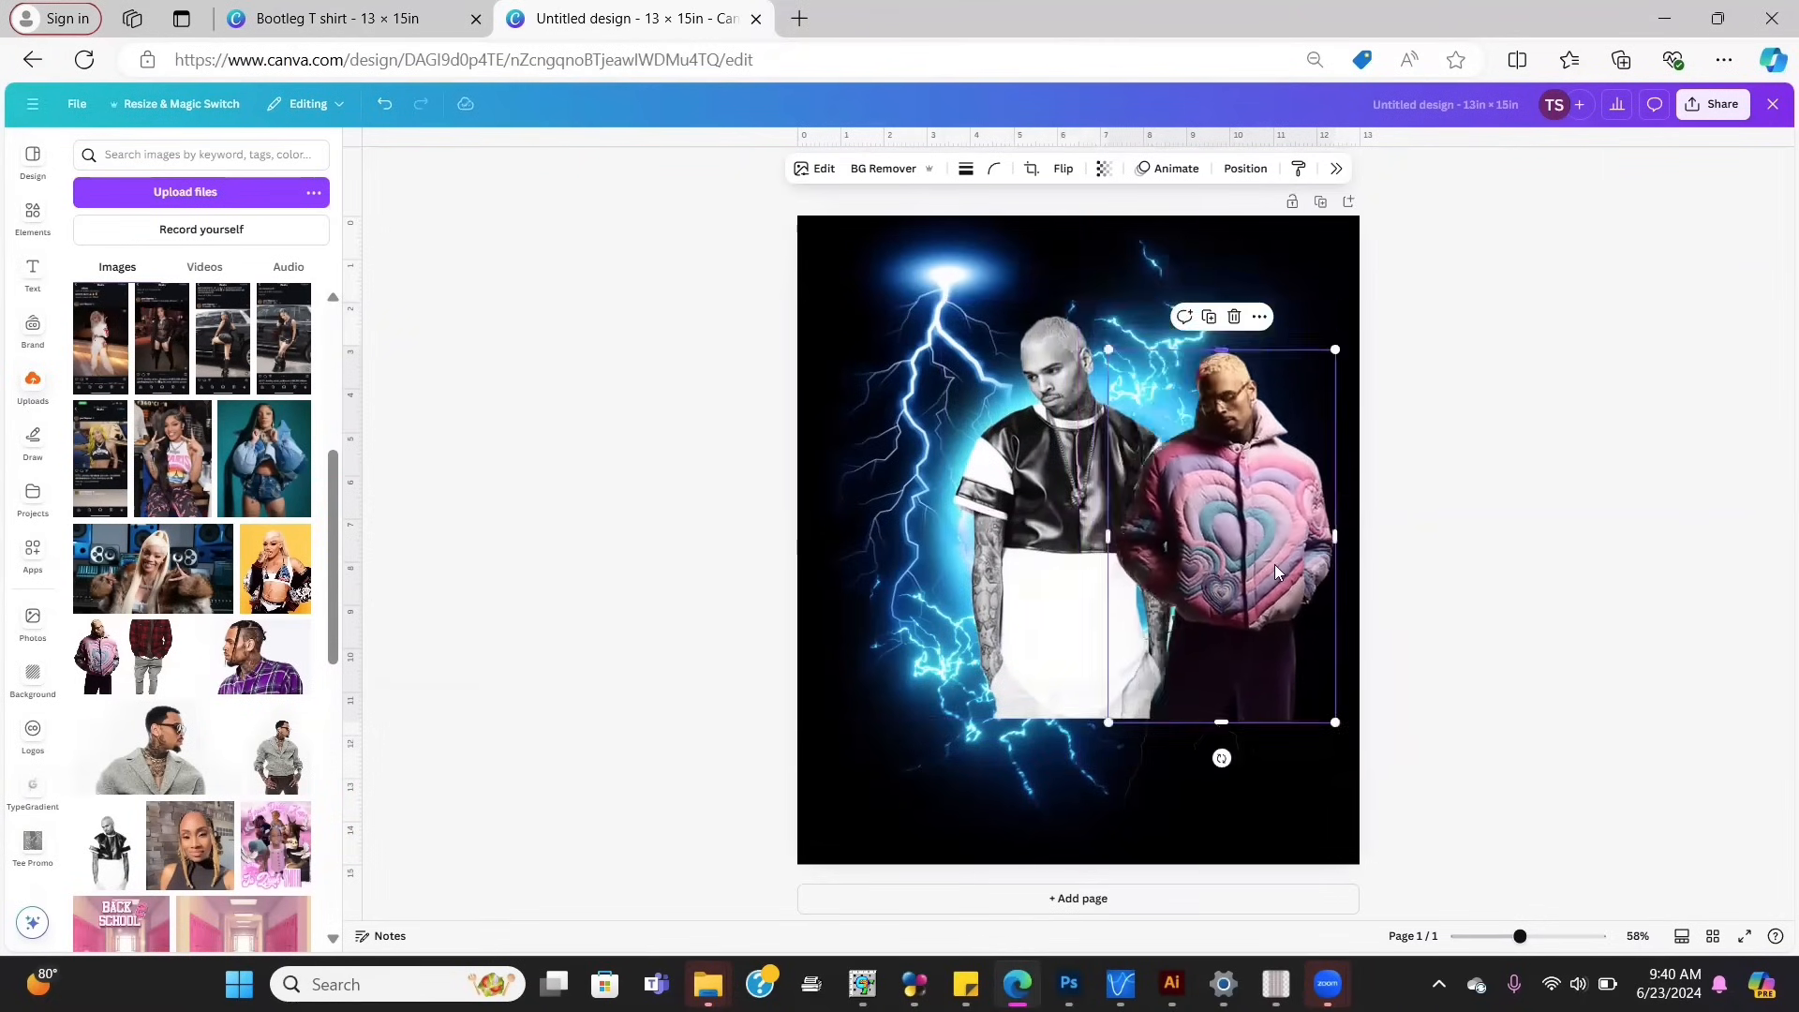
{"action": "left_click_drag", "start_coordinate": [1276, 571], "coordinate": [1267, 568]}
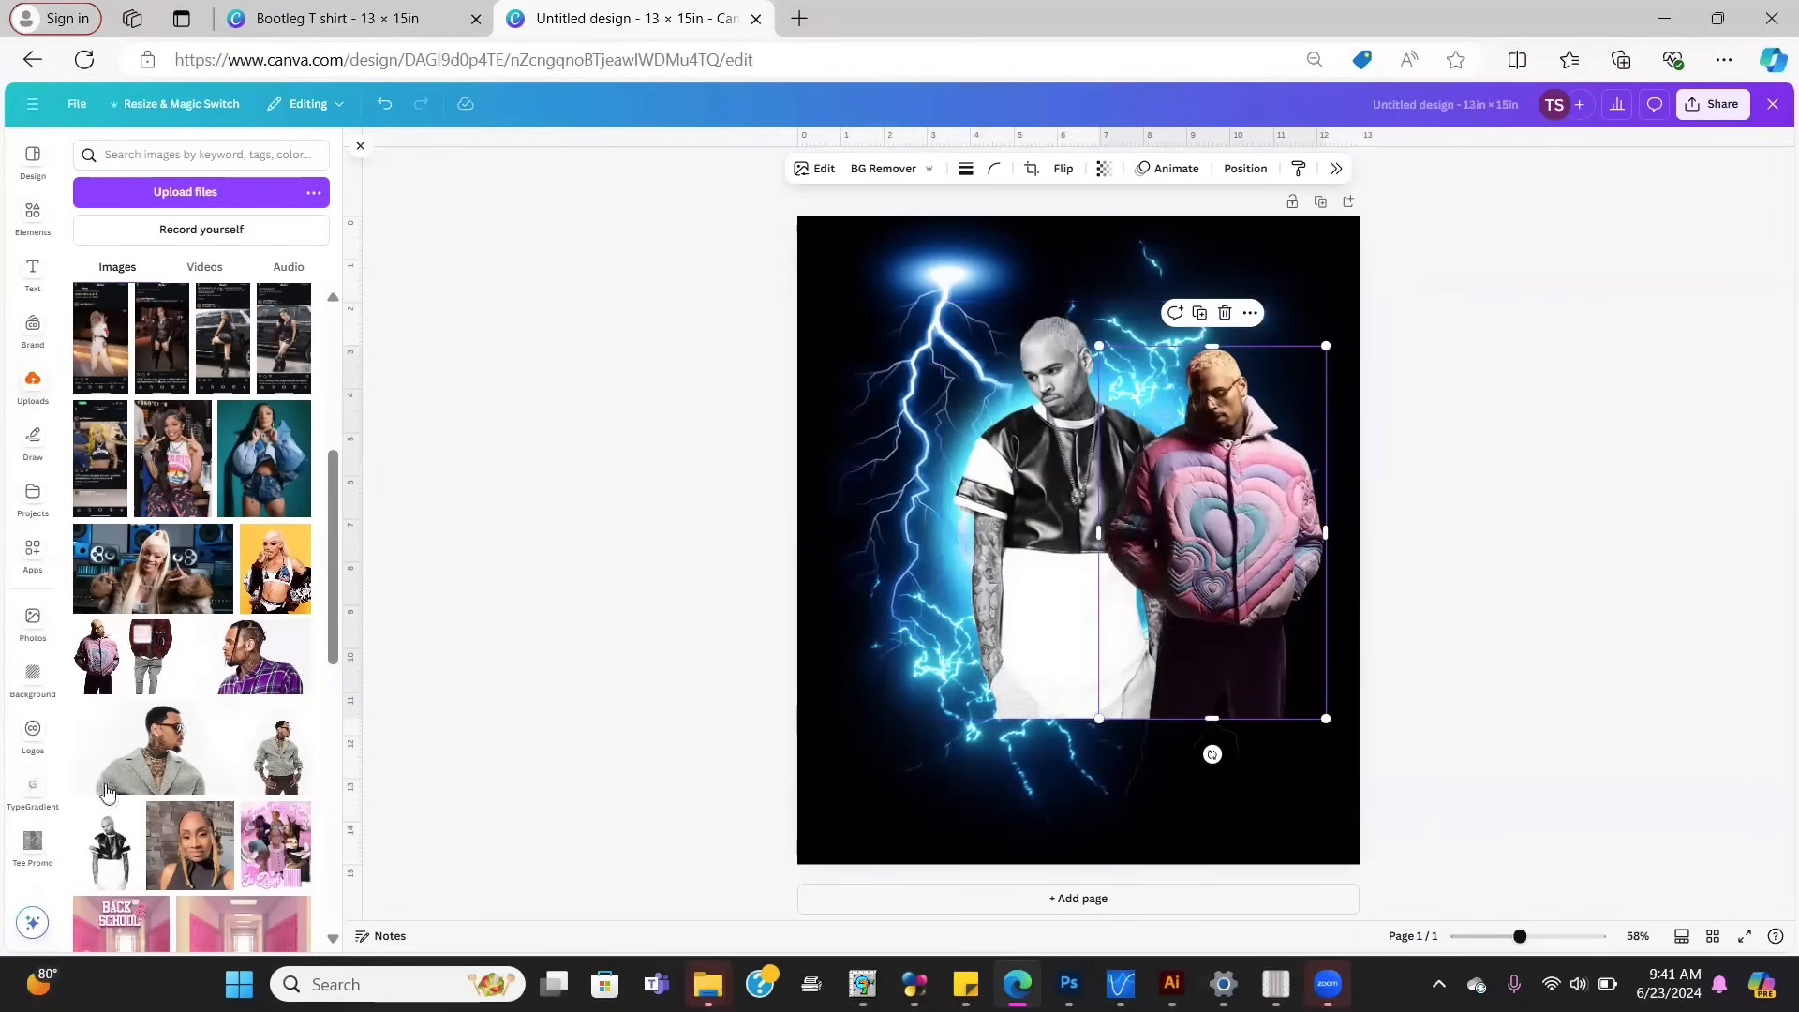
{"action": "left_click", "coordinate": [281, 761]}
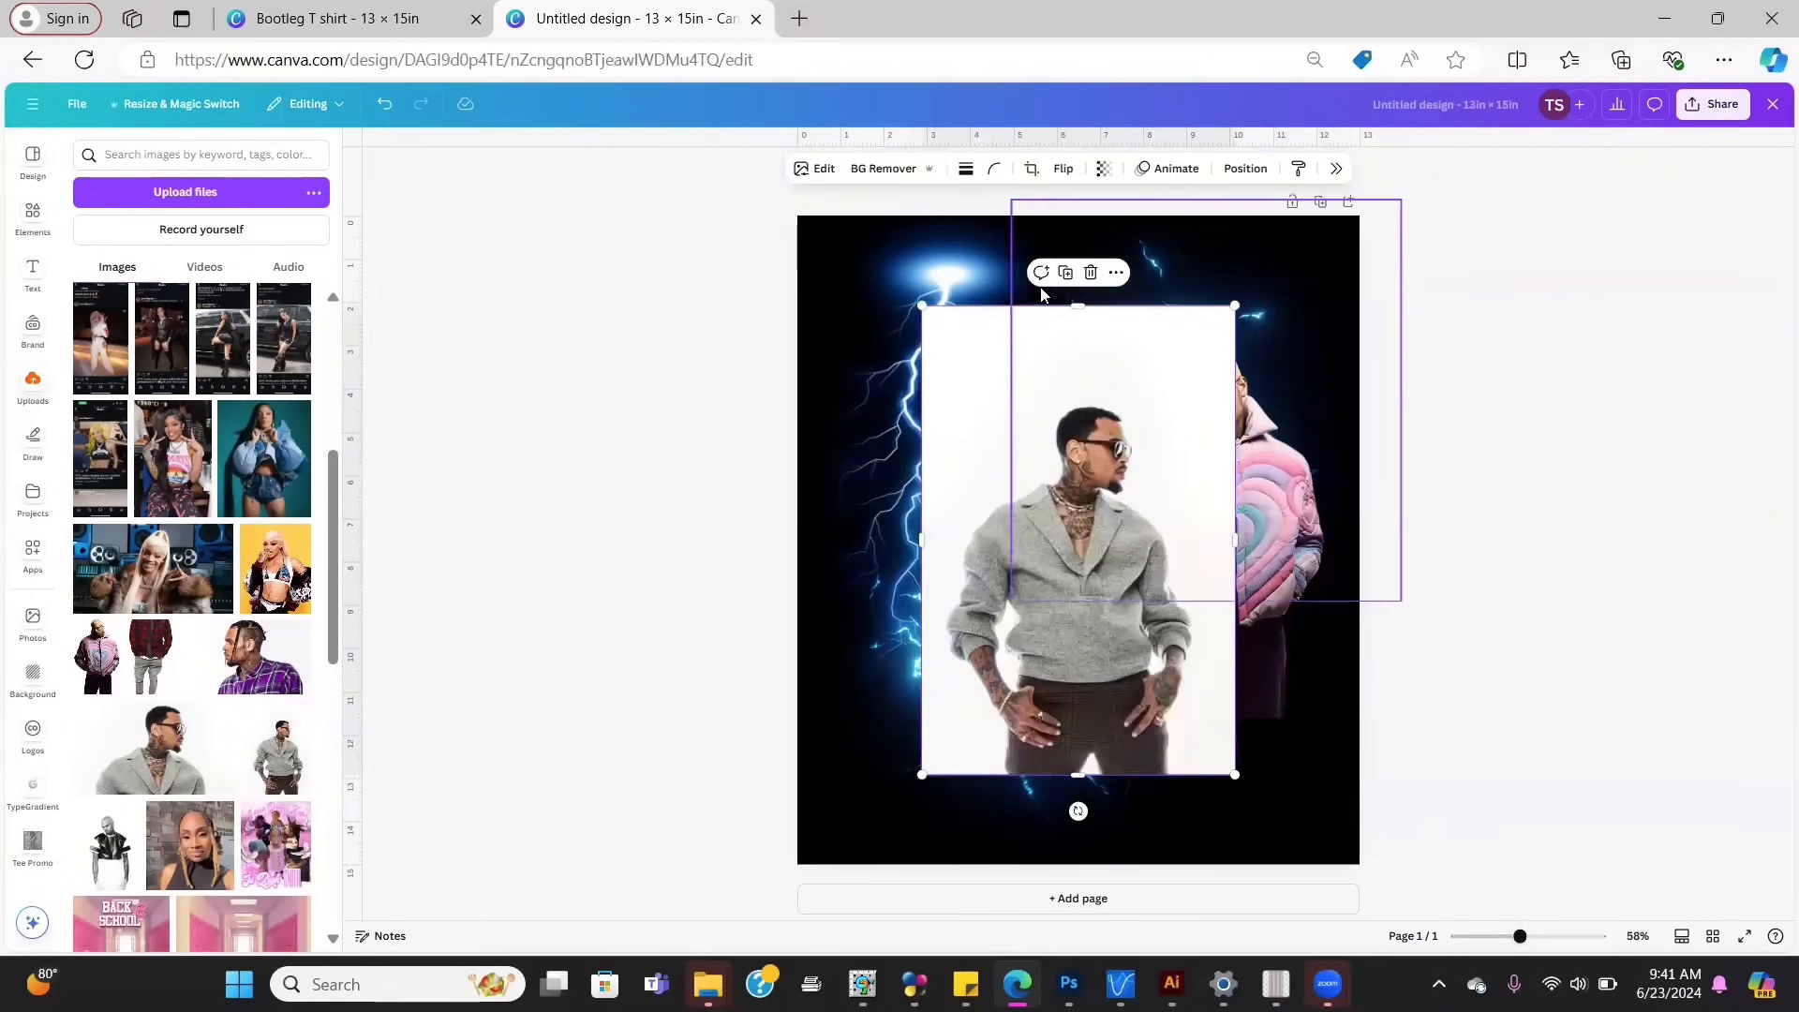
Step: Remove the grey-sweater photo's background and move the cutout to the left side
{"action": "left_click", "coordinate": [884, 167]}
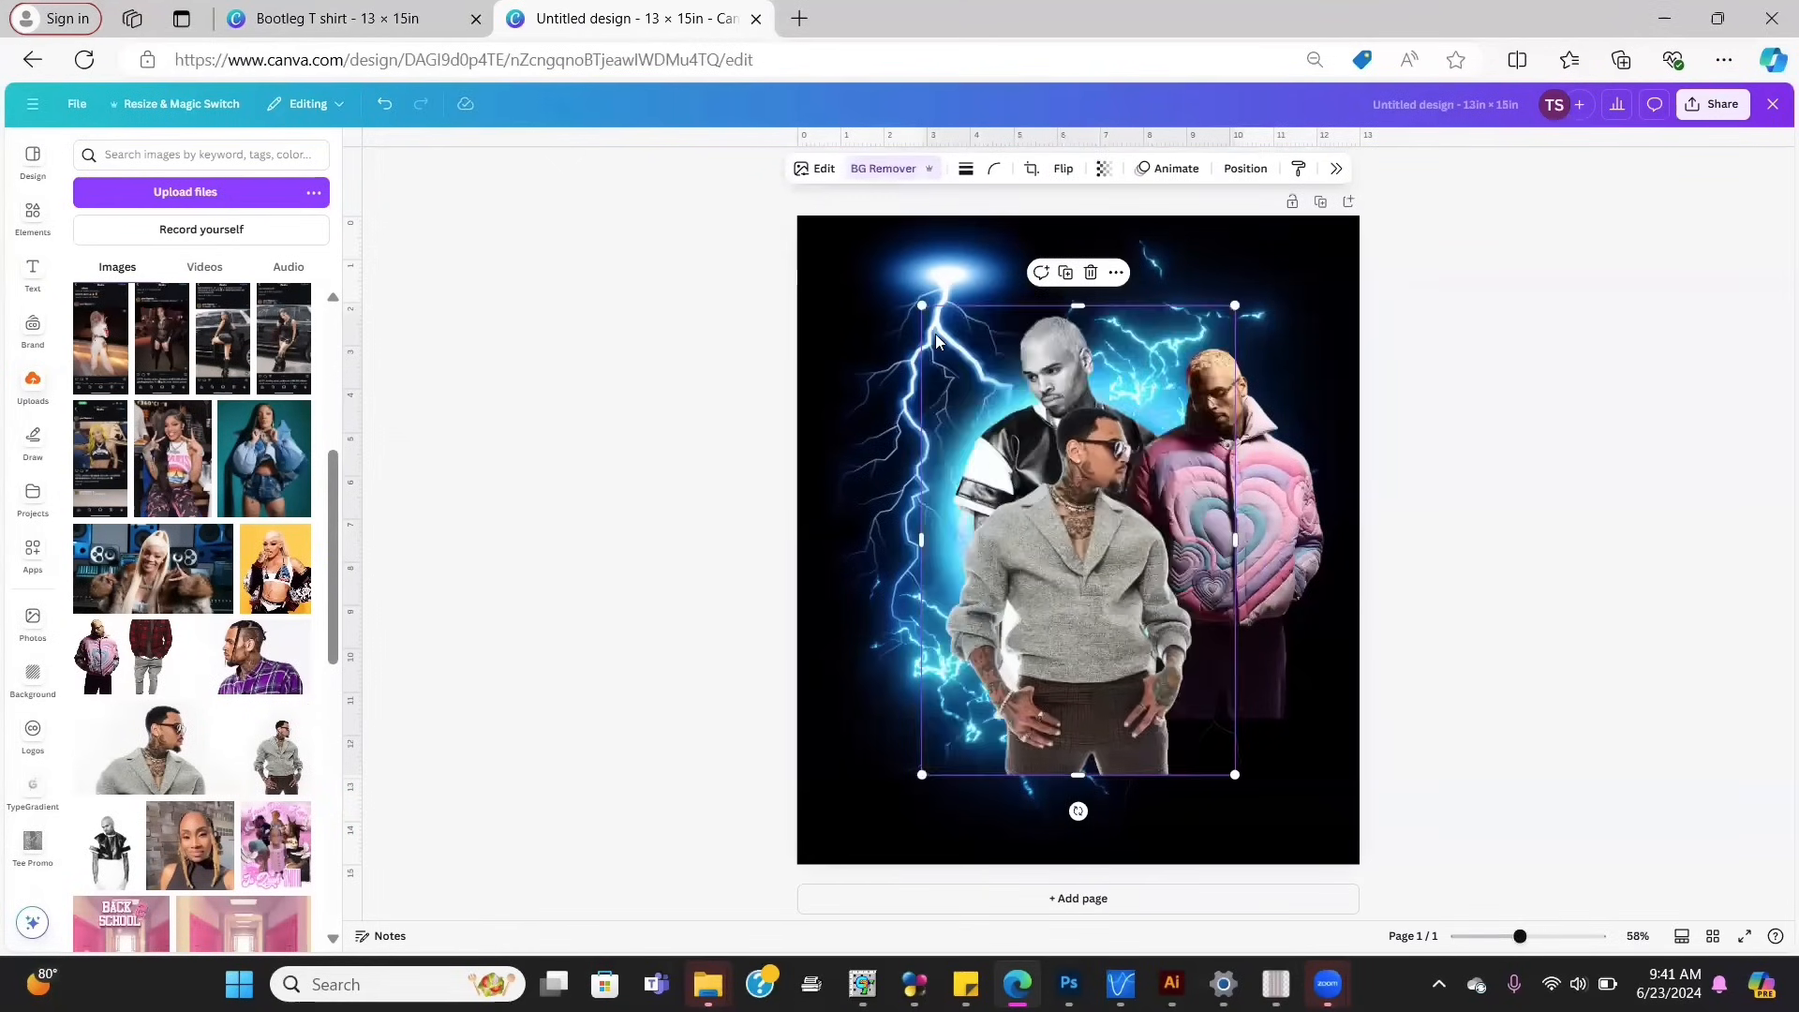
{"action": "left_click_drag", "start_coordinate": [1097, 506], "coordinate": [956, 461]}
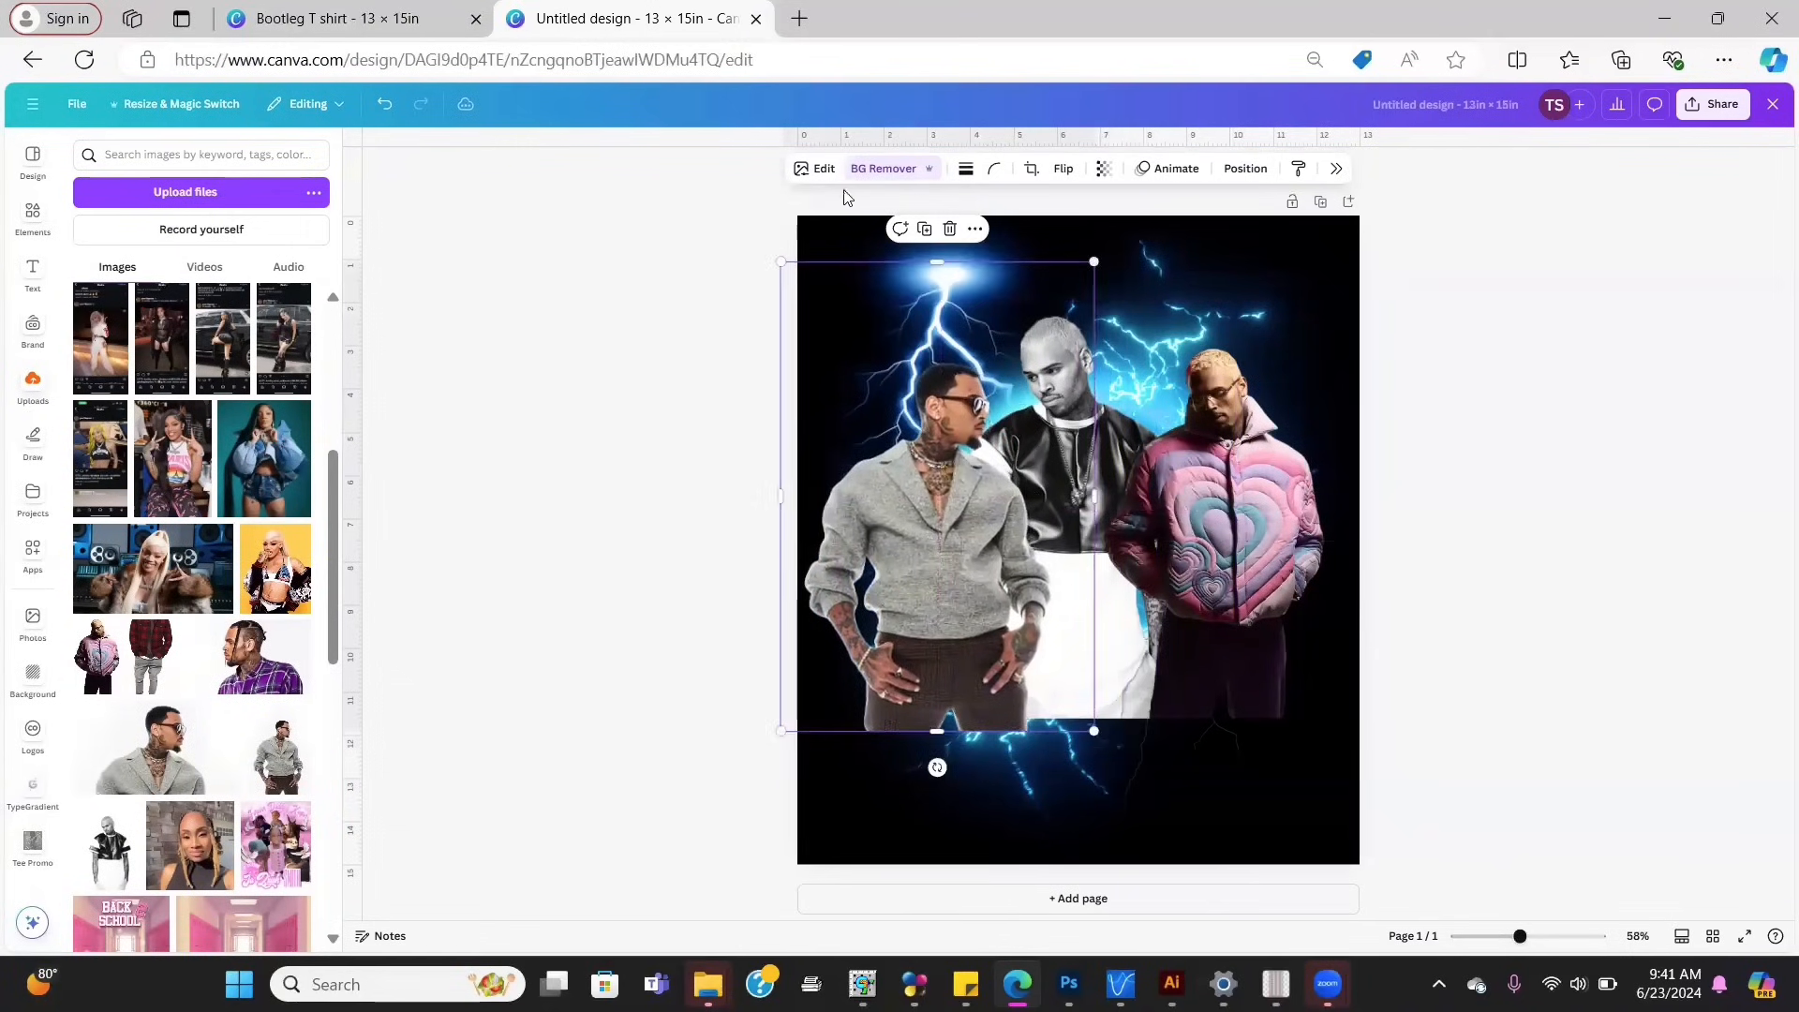
{"action": "left_click", "coordinate": [818, 174]}
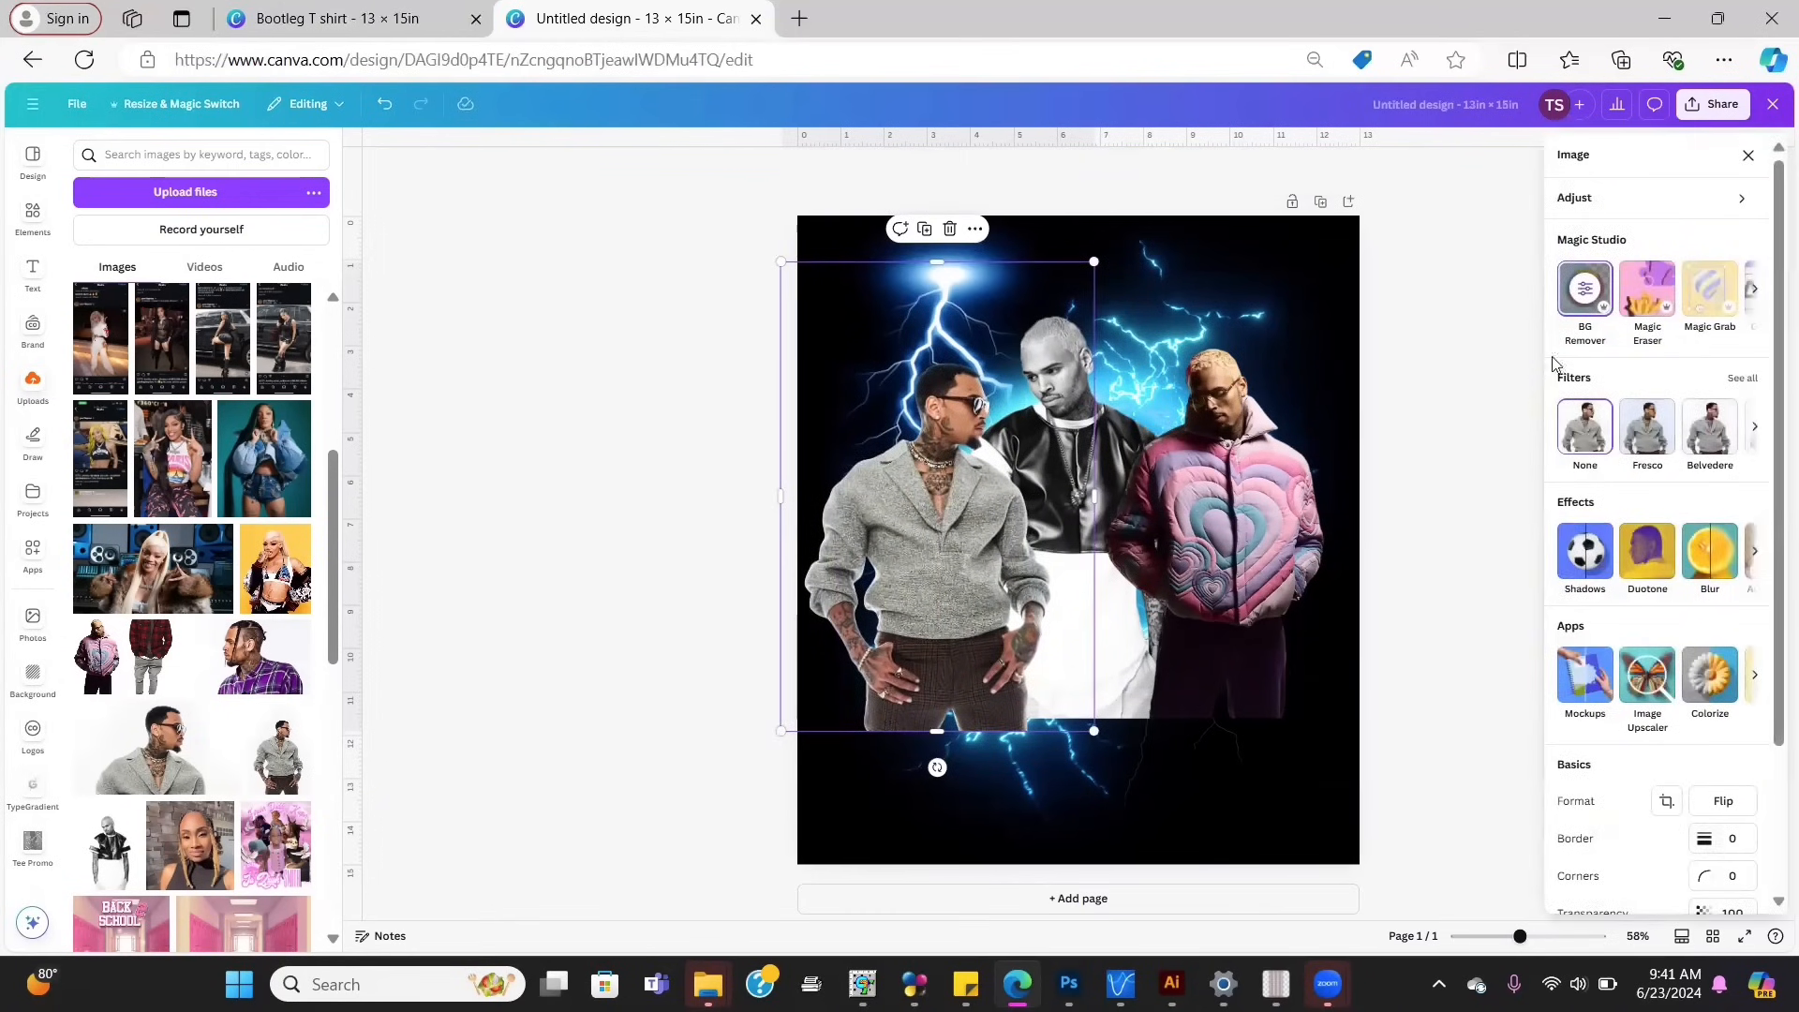
Step: Try the Nordic, Astro, Belvedere, Outrun, Newspaper and Dream filters, then set None
{"action": "left_click", "coordinate": [1747, 378]}
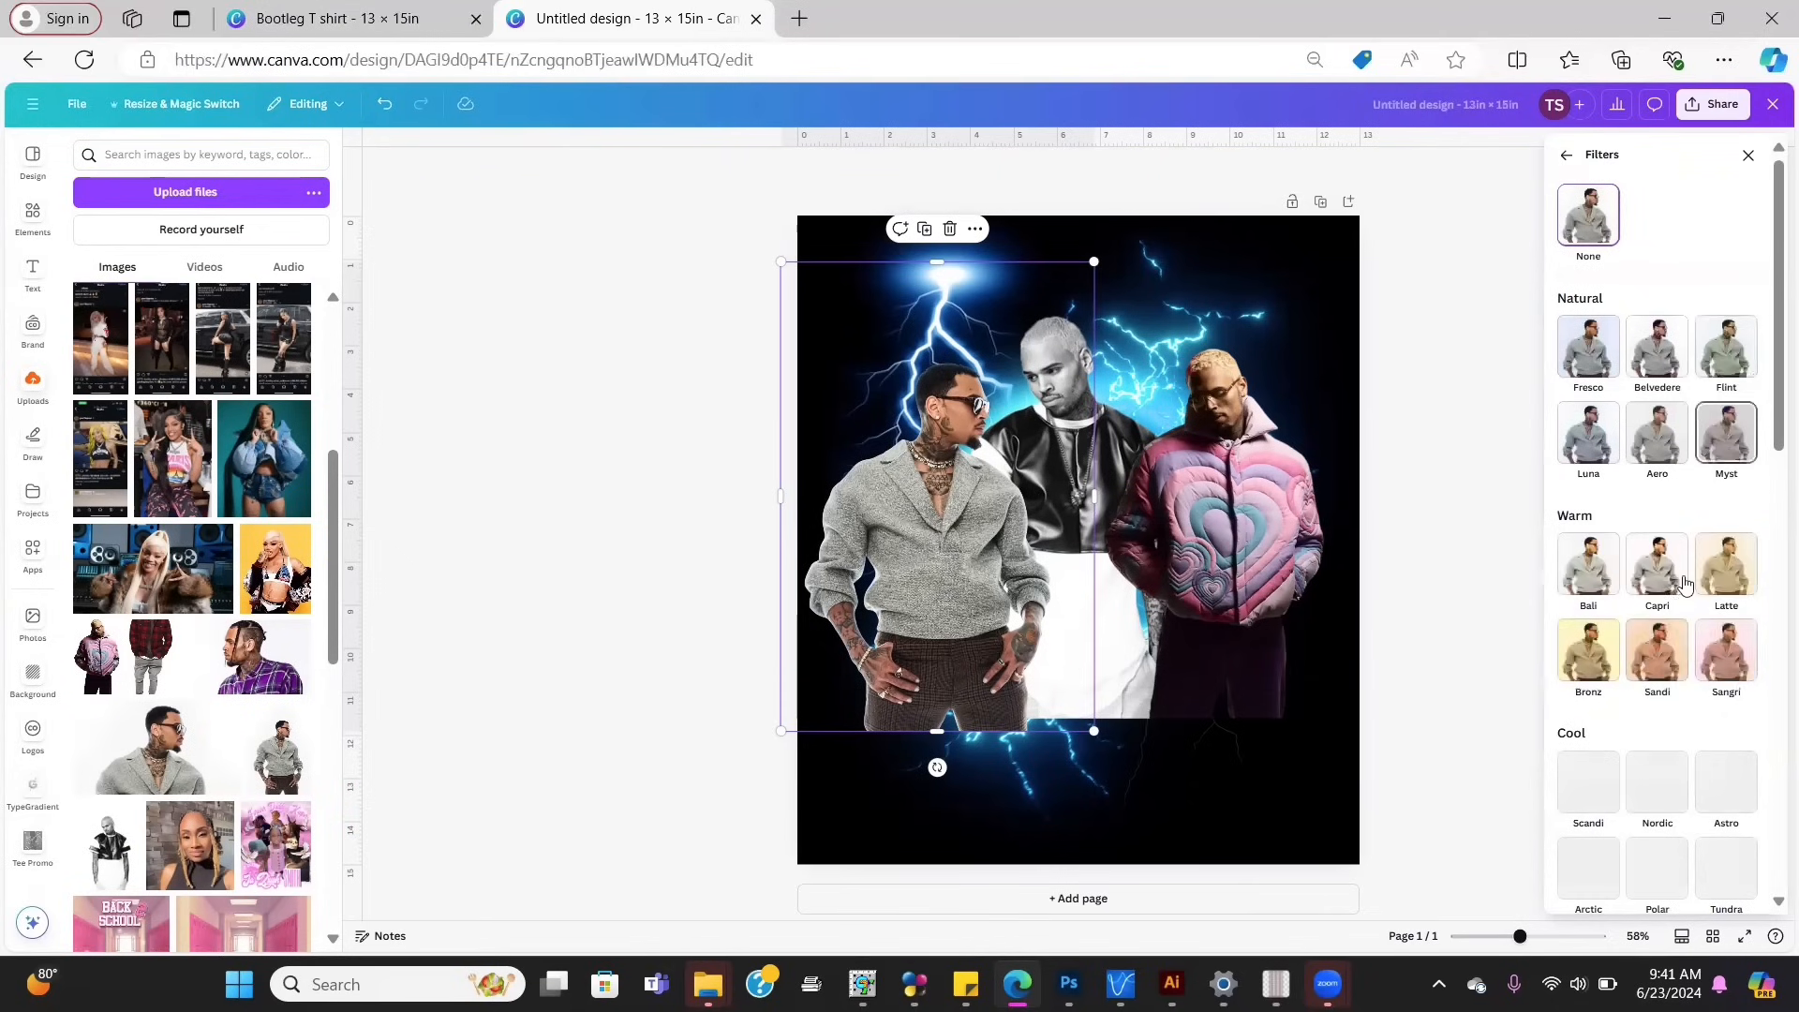
{"action": "left_click", "coordinate": [1653, 804]}
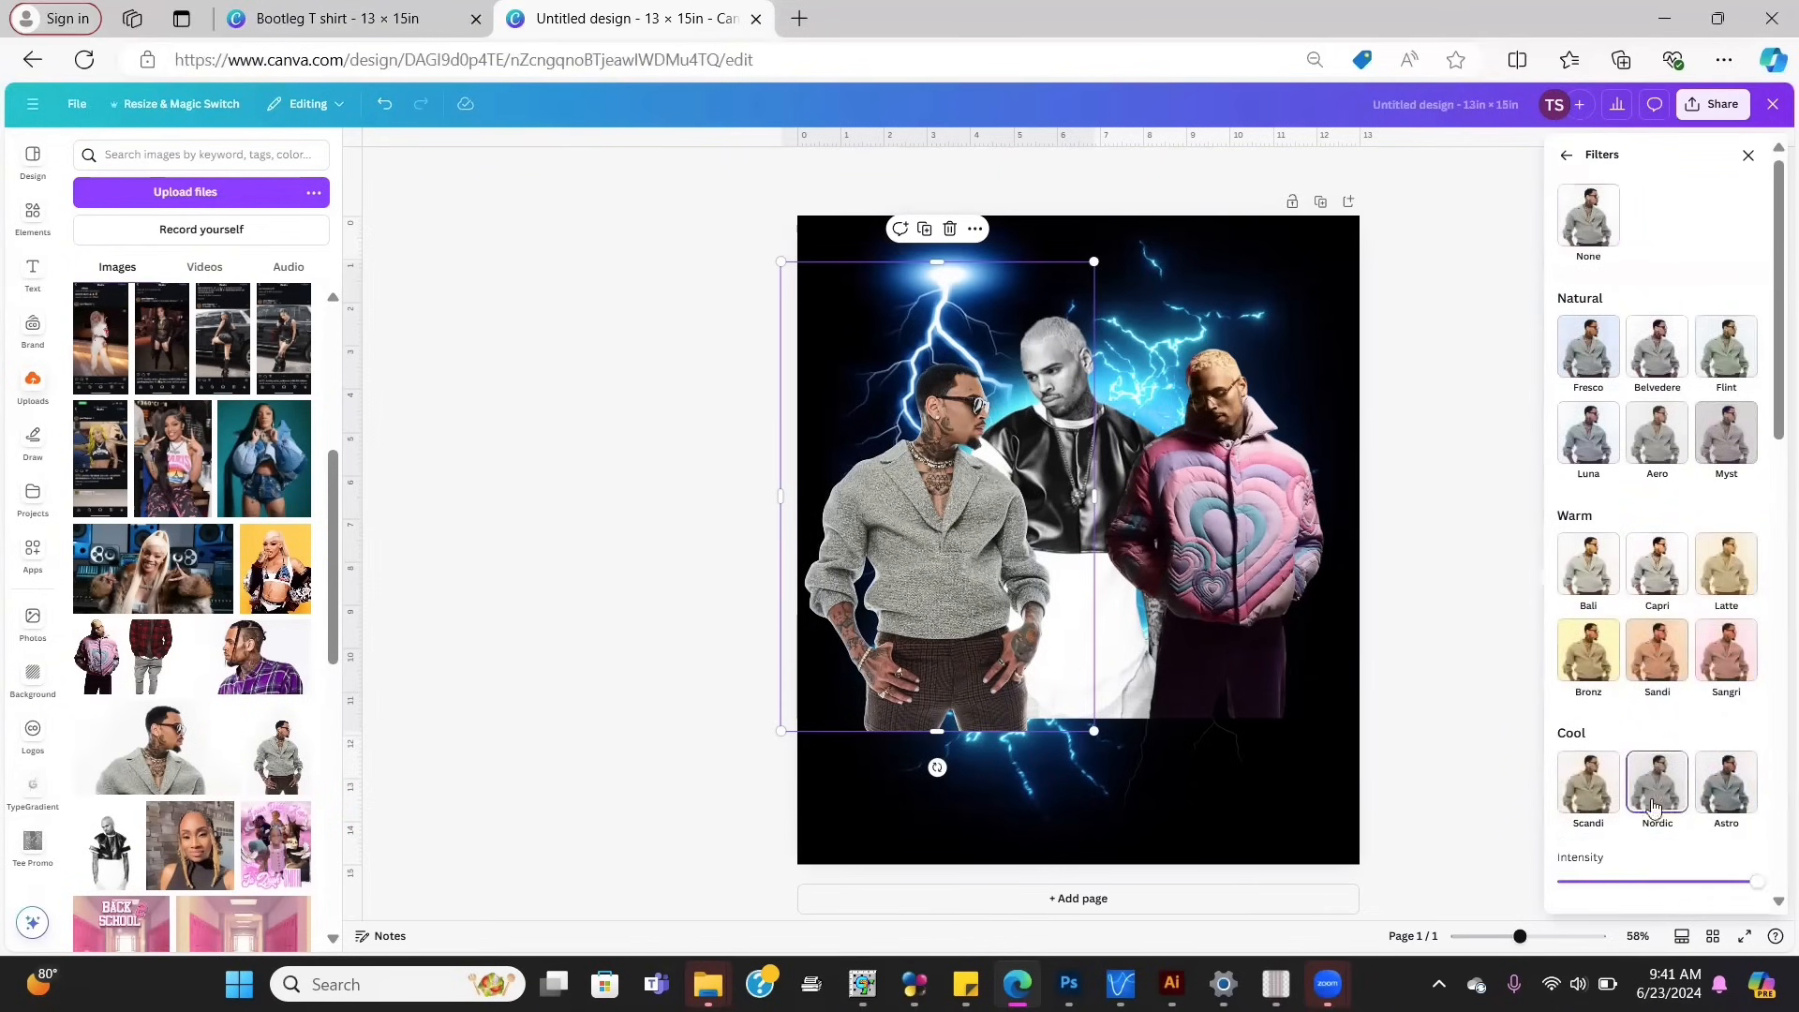
{"action": "left_click", "coordinate": [1722, 795]}
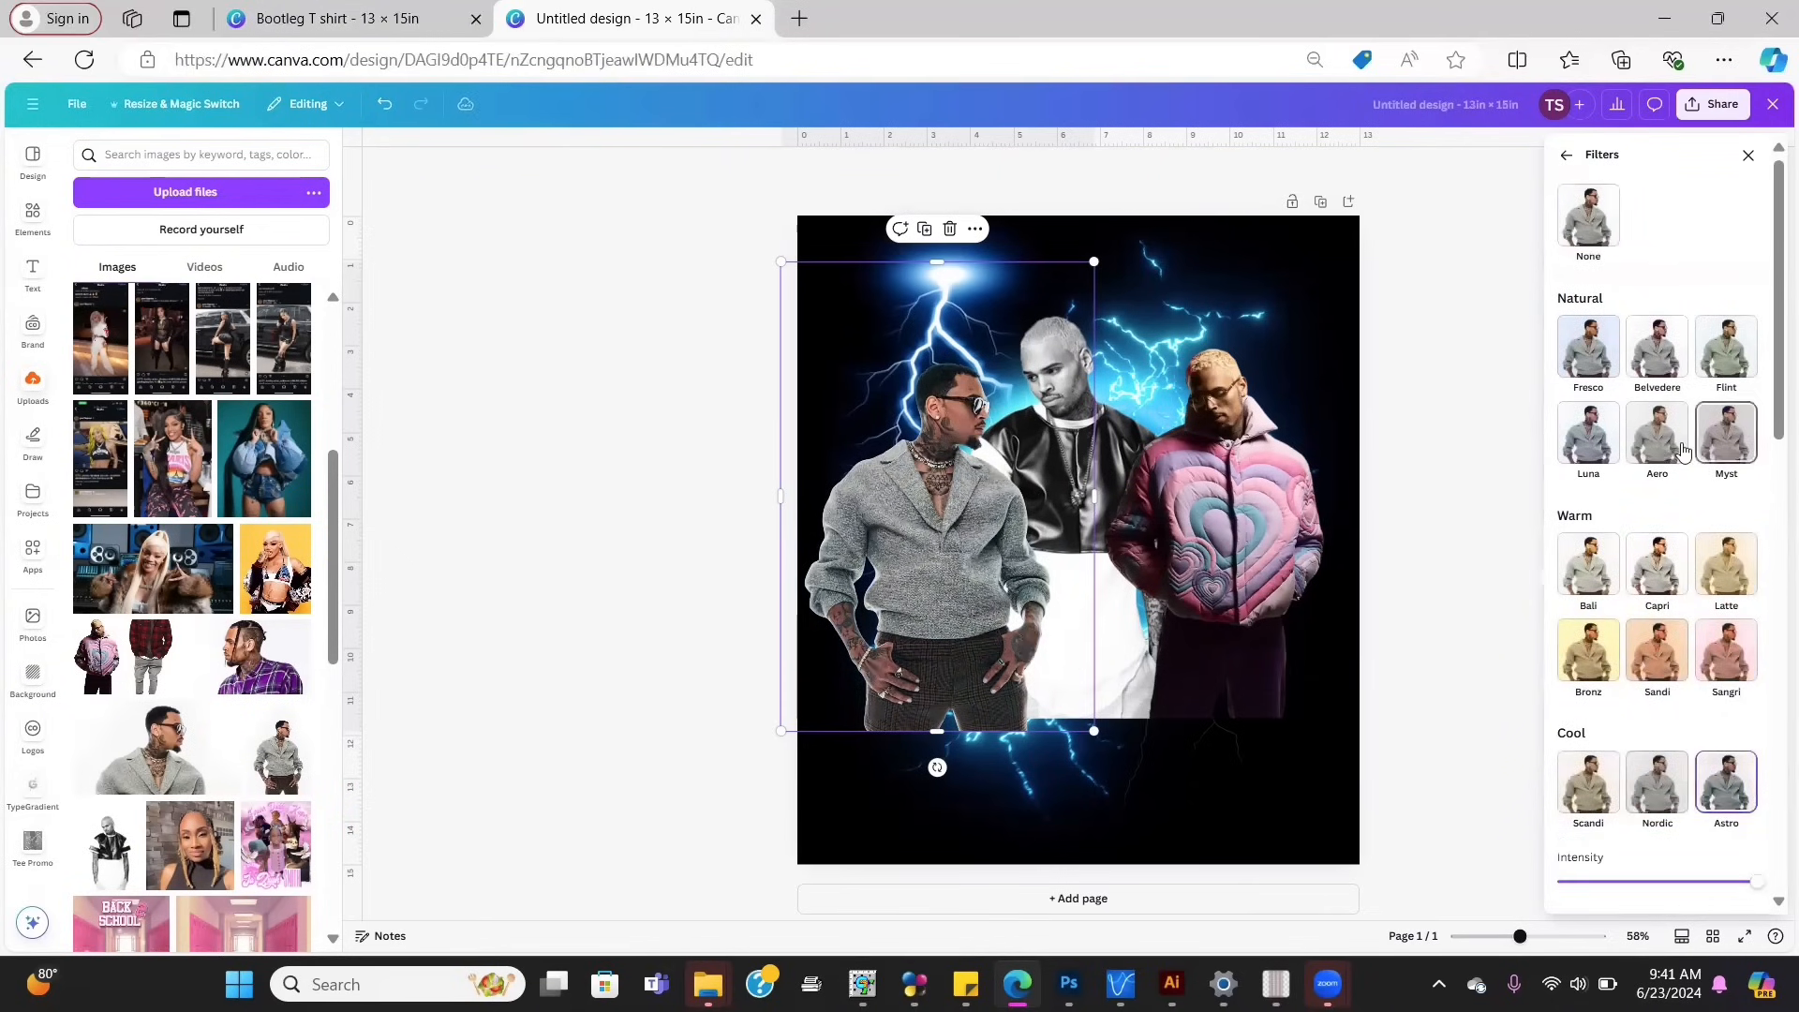
{"action": "left_click", "coordinate": [1655, 353]}
{"action": "left_click_drag", "start_coordinate": [1771, 382], "coordinate": [1701, 783]}
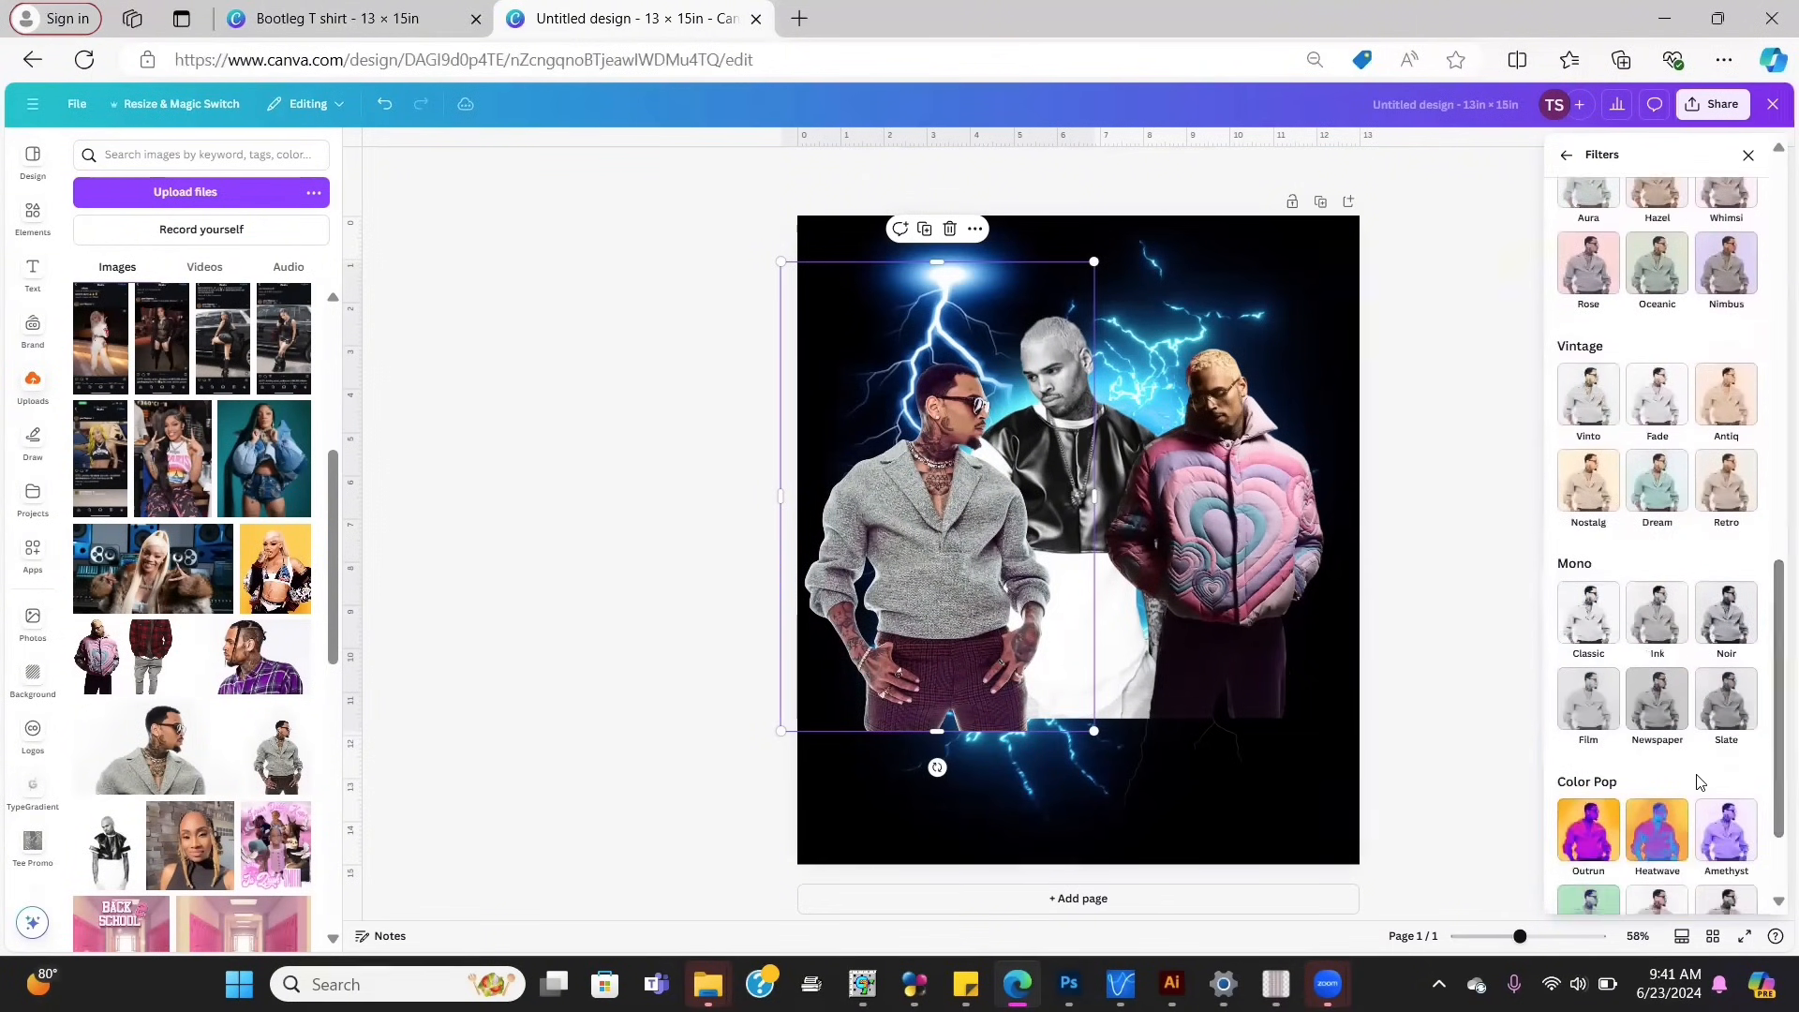
{"action": "left_click", "coordinate": [1572, 847]}
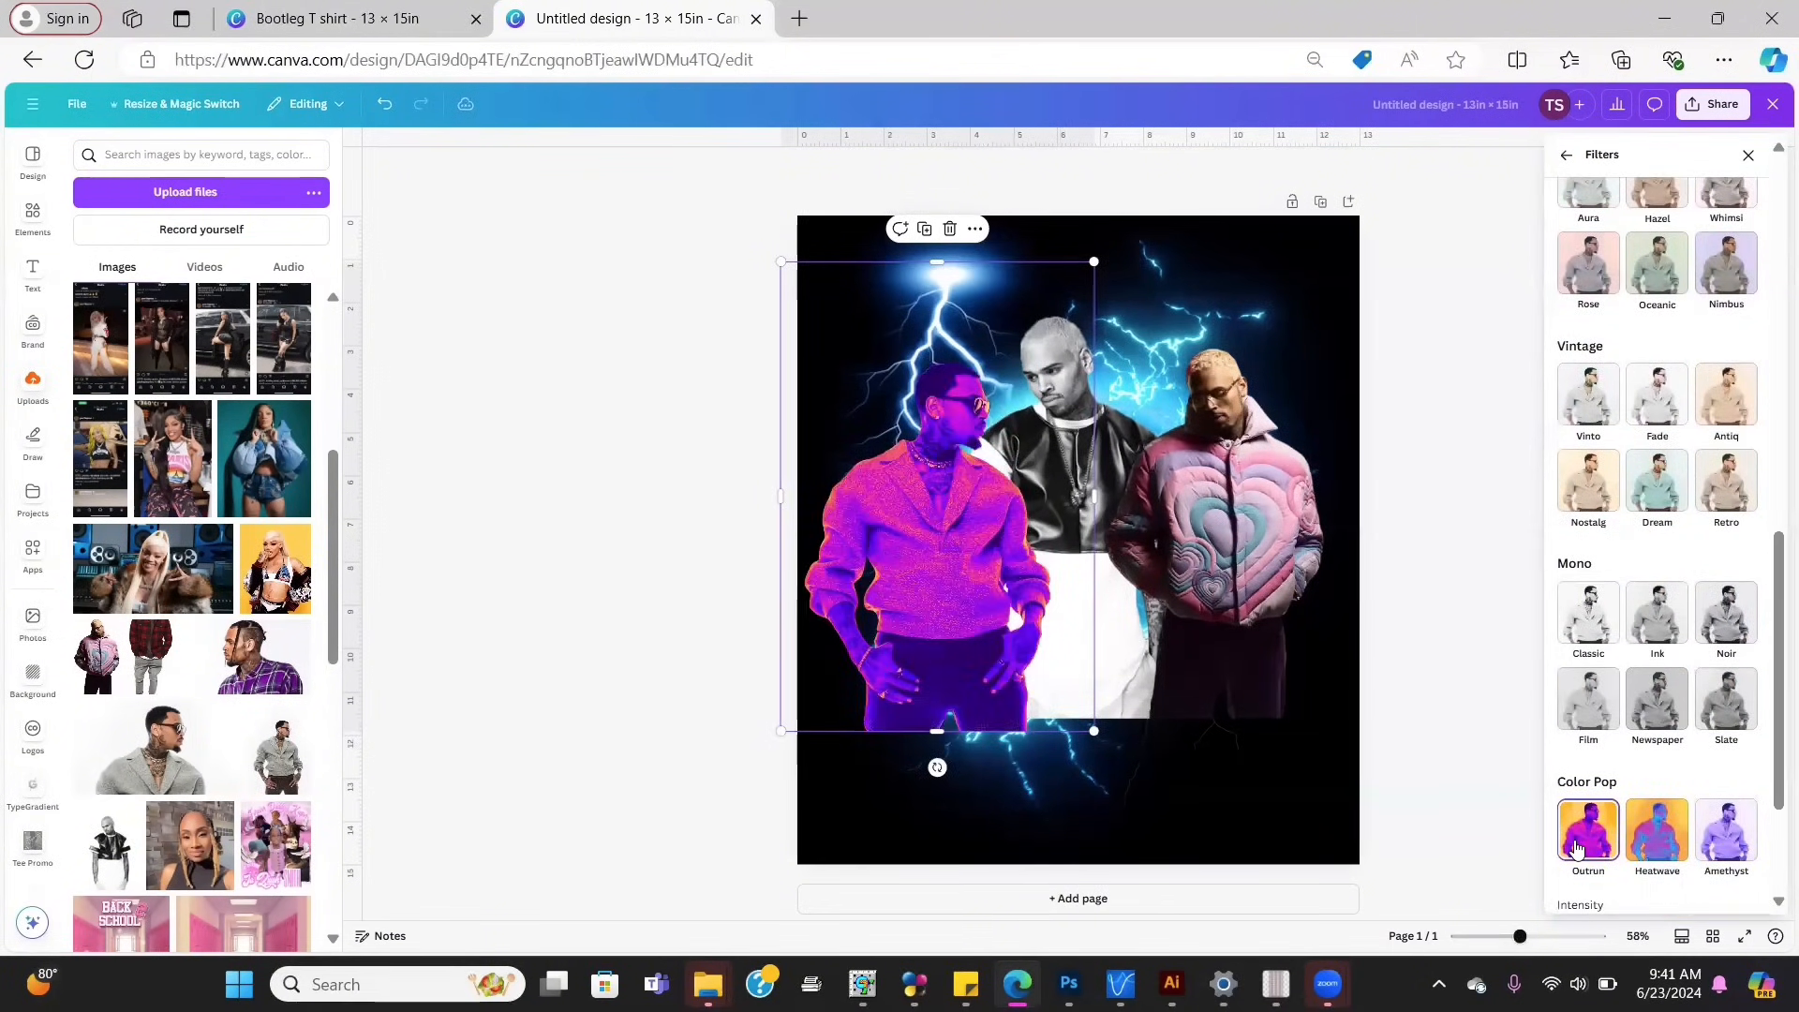
{"action": "left_click", "coordinate": [1657, 698]}
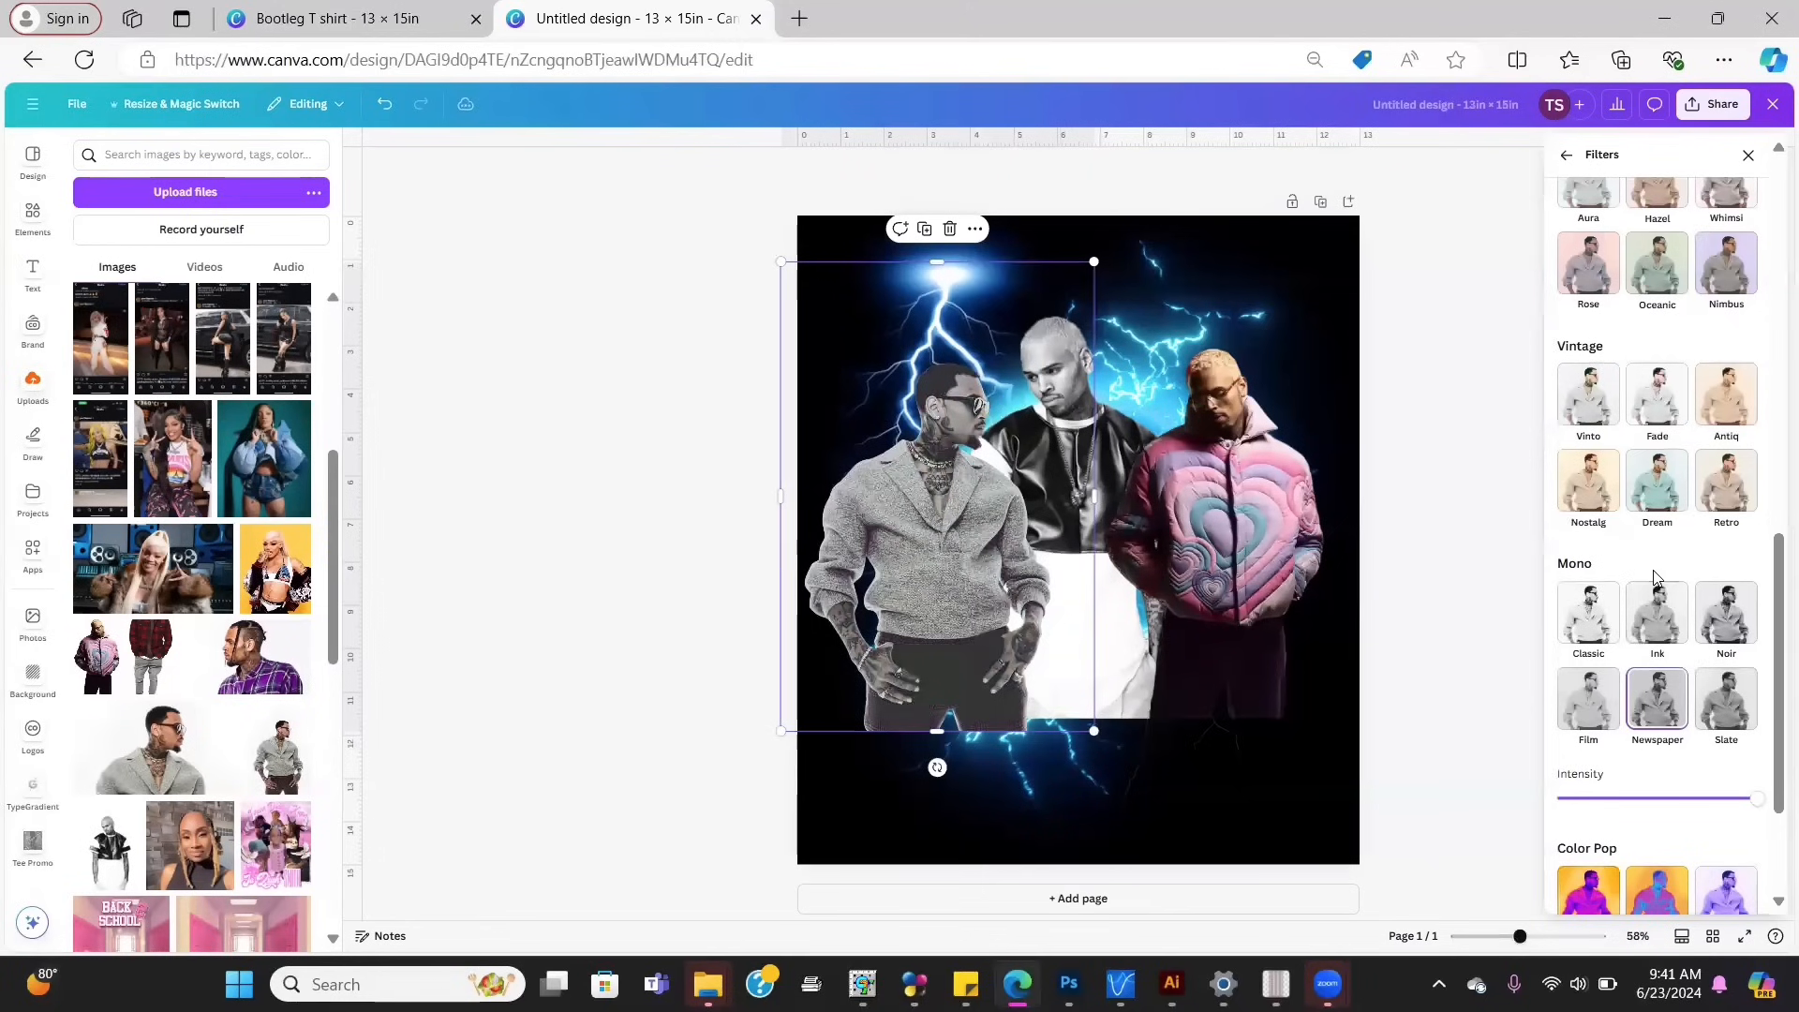
{"action": "left_click", "coordinate": [1658, 480]}
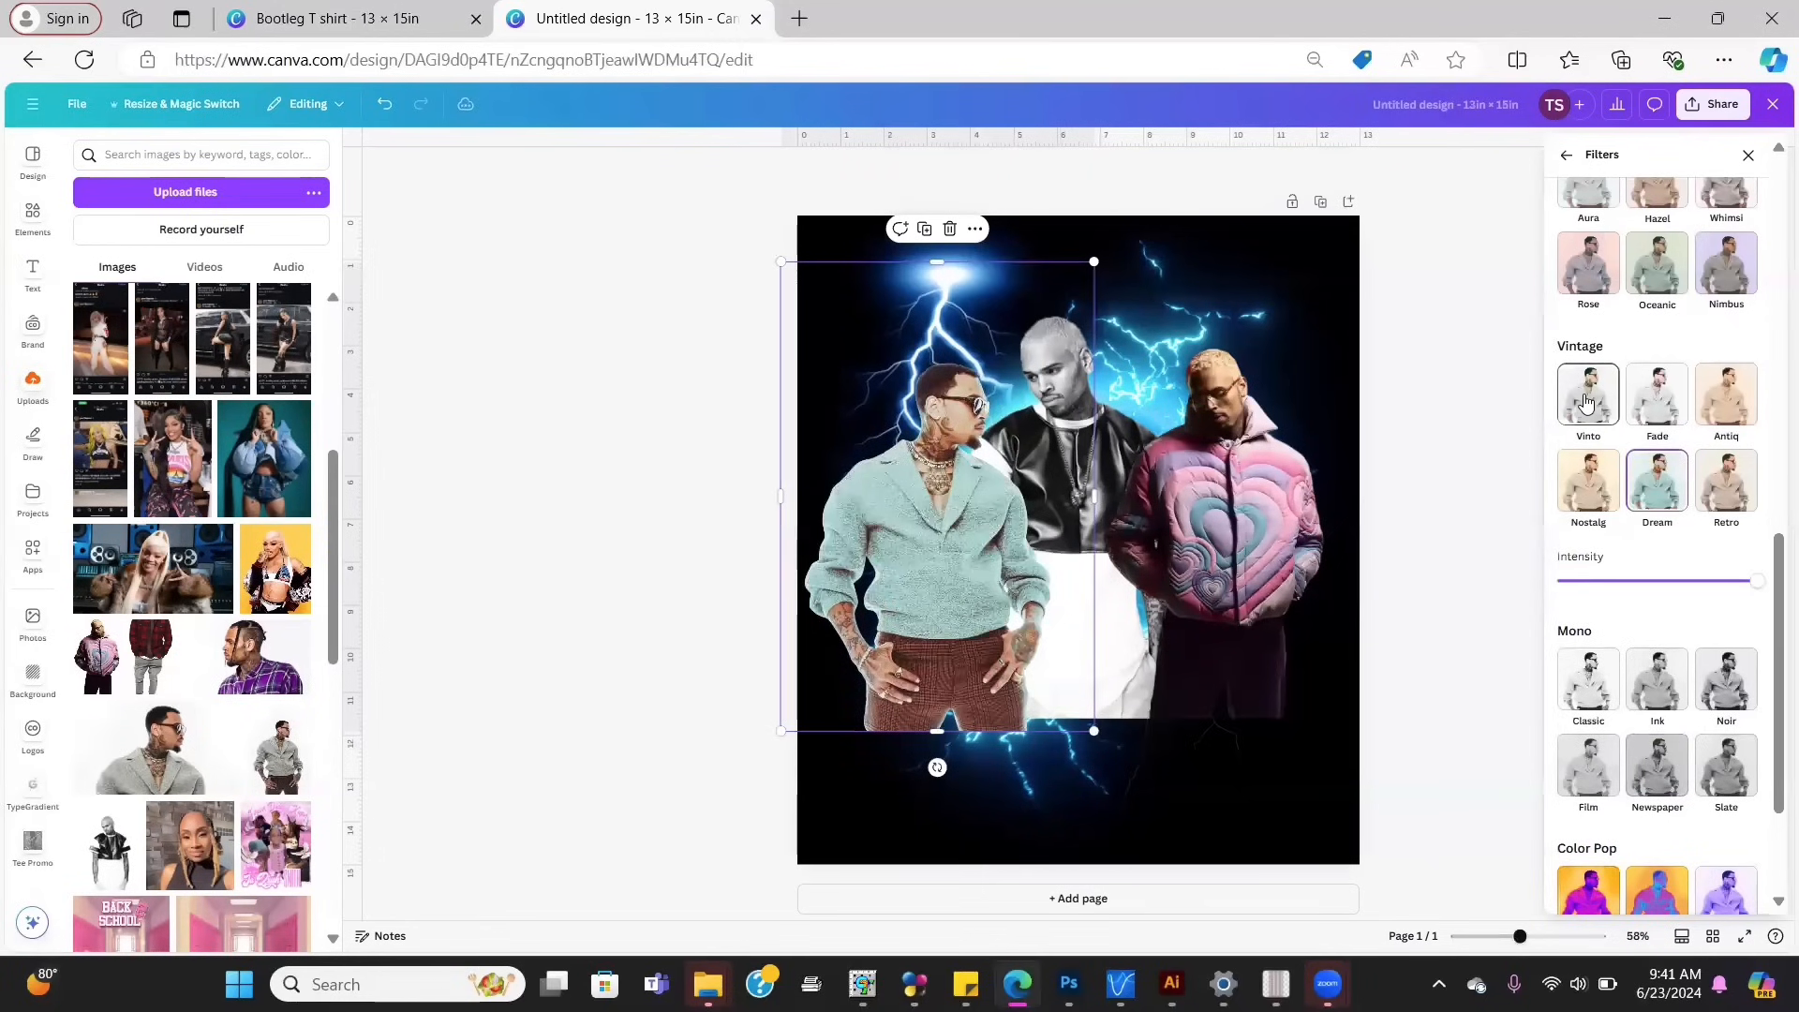
{"action": "left_click_drag", "start_coordinate": [1774, 586], "coordinate": [1574, 176]}
{"action": "left_click", "coordinate": [1588, 217]}
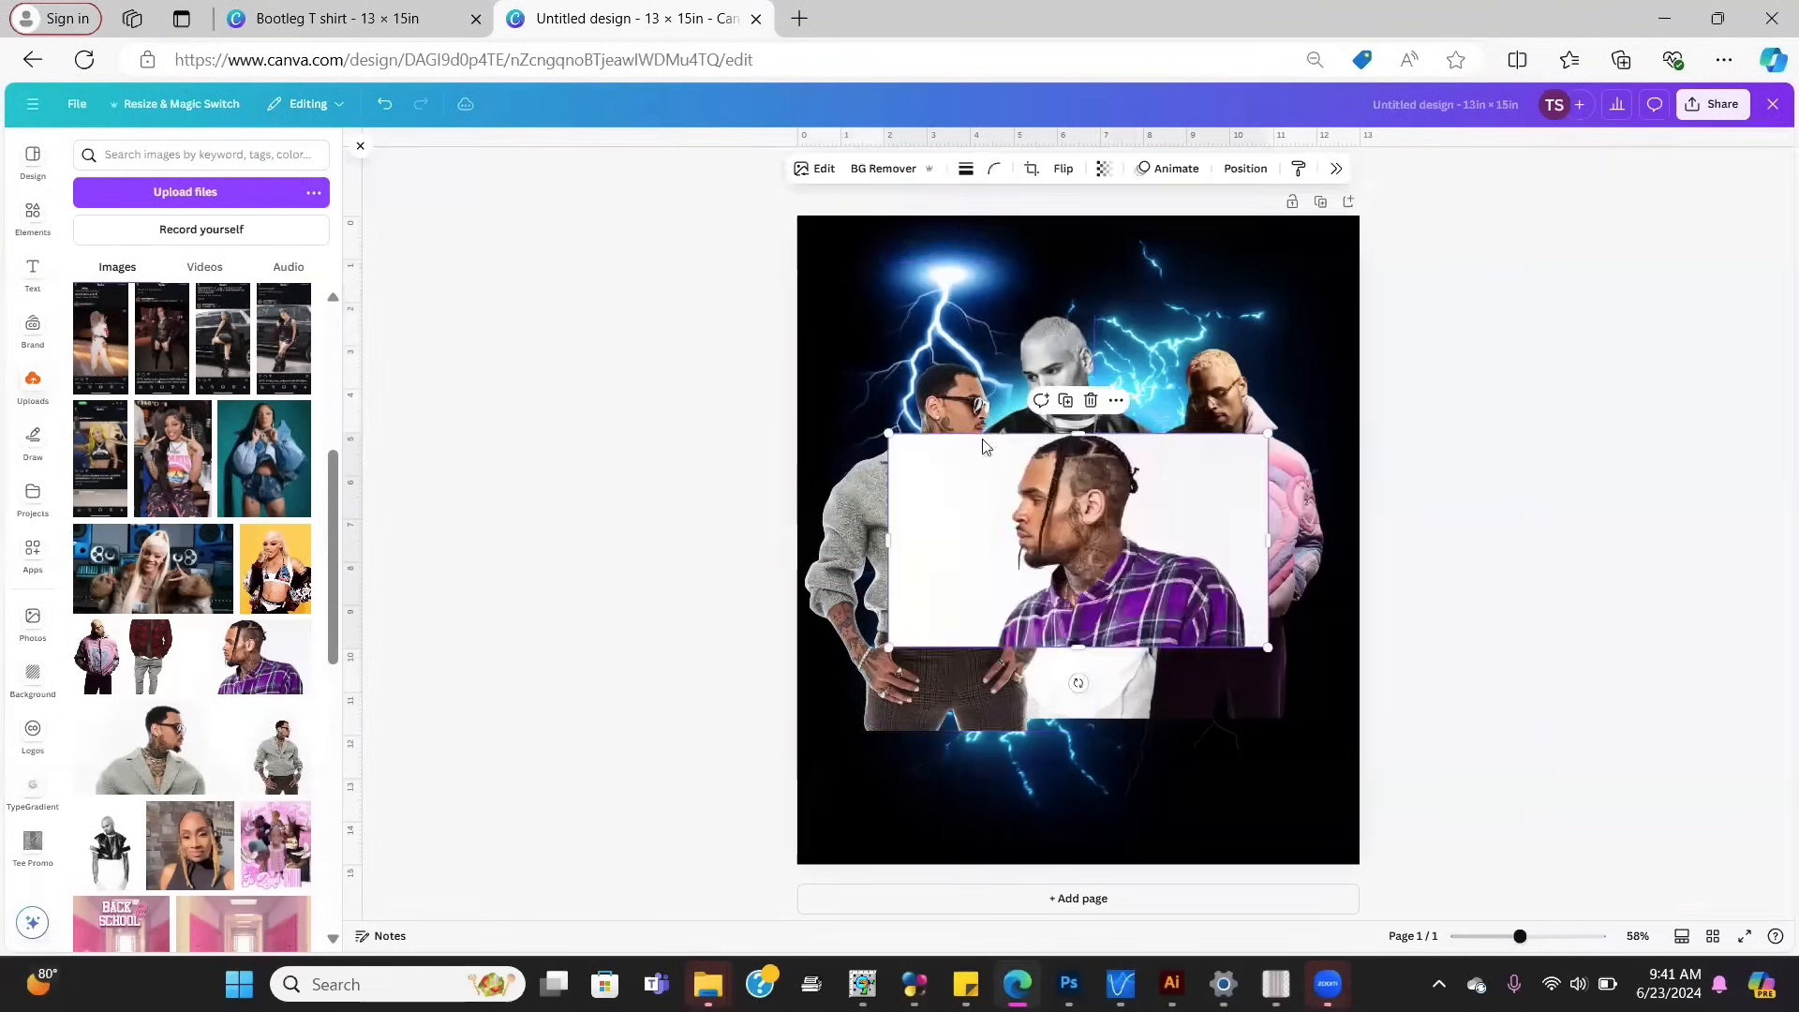
Step: Reposition the plaid-shirt, pink-jacket and grey-jacket cutouts within the collage
{"action": "left_click", "coordinate": [873, 179]}
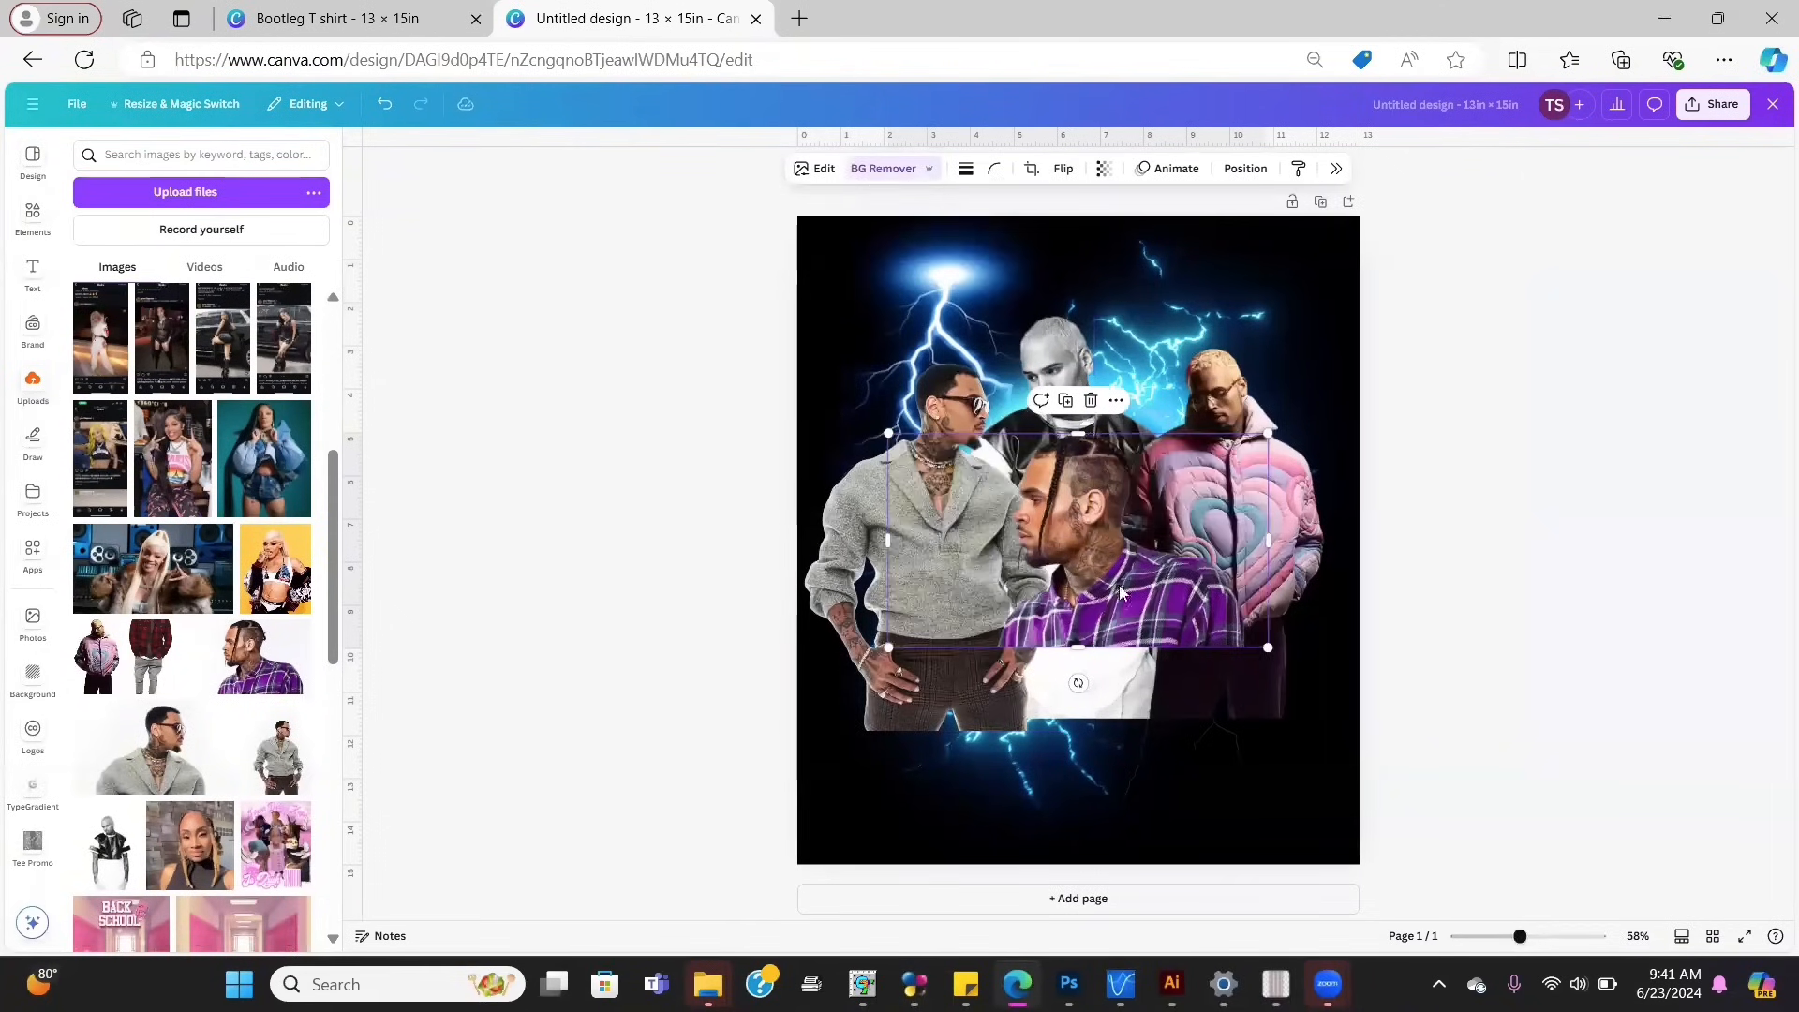
{"action": "left_click_drag", "start_coordinate": [1119, 585], "coordinate": [1081, 665]}
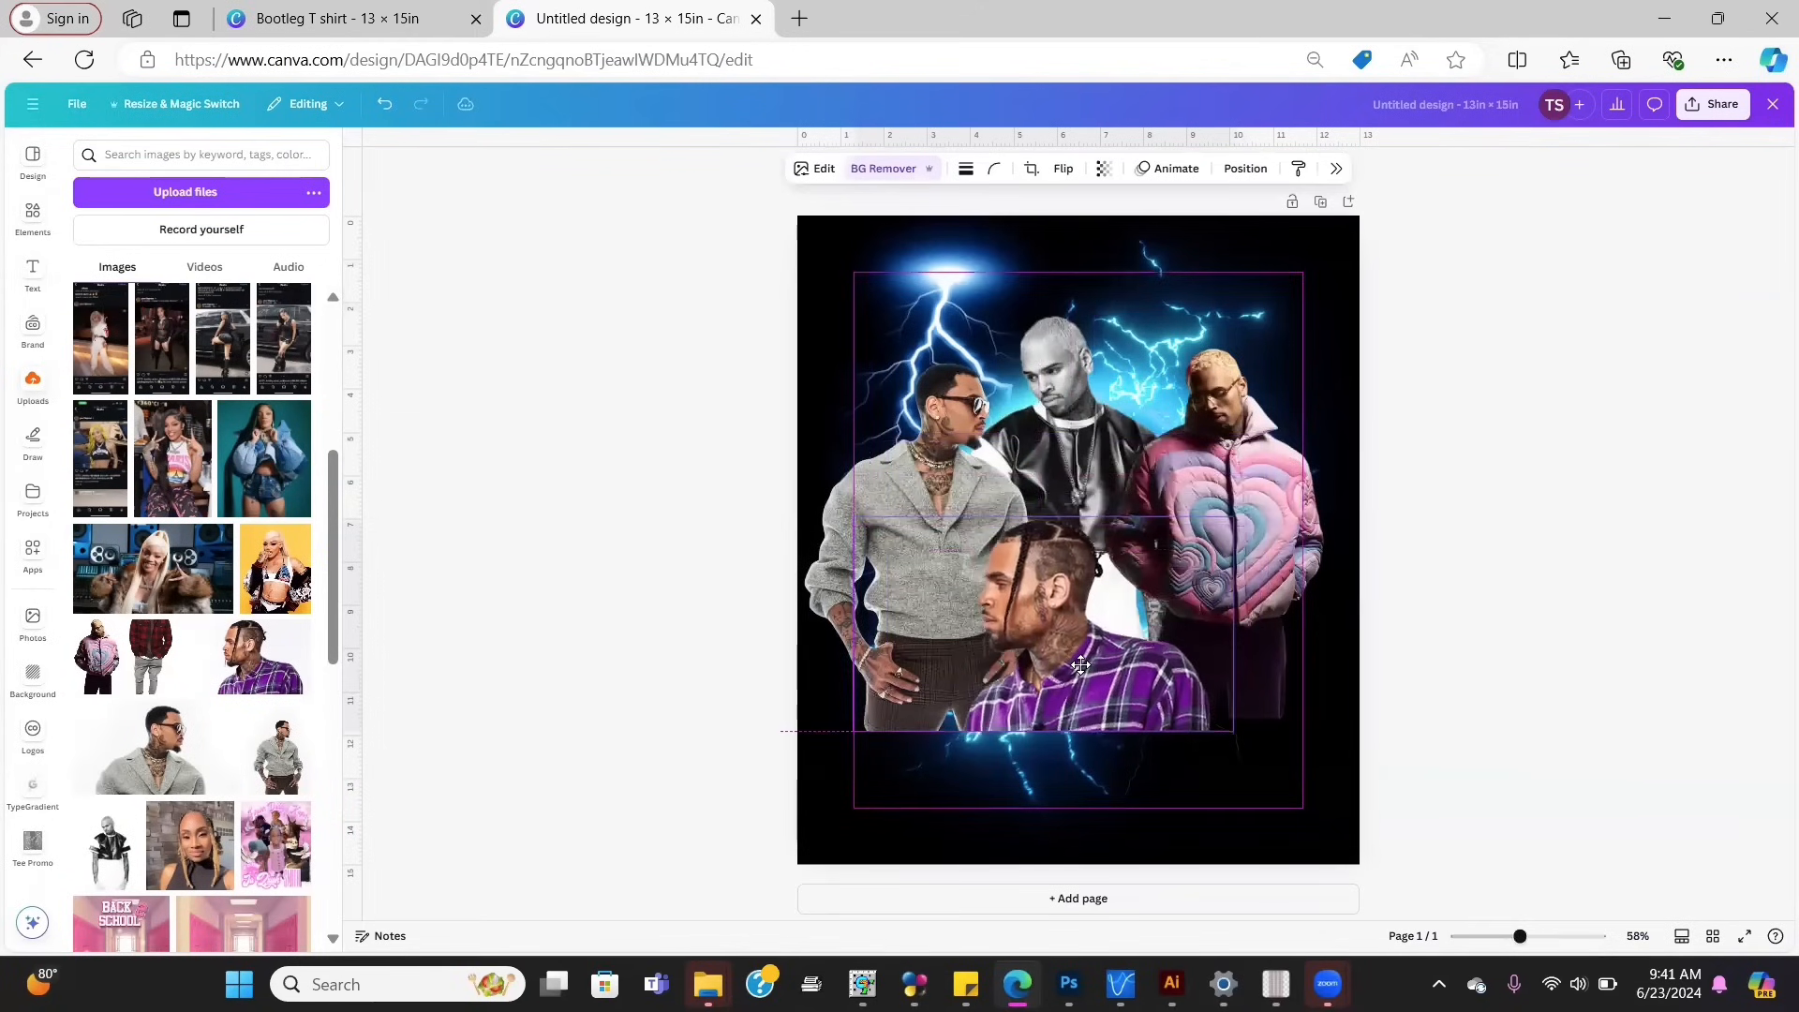
{"action": "mouse_move", "coordinate": [1277, 541]}
{"action": "left_mouse_down"}
{"action": "mouse_move", "coordinate": [1285, 559]}
{"action": "mouse_move", "coordinate": [1268, 544]}
{"action": "left_mouse_up"}
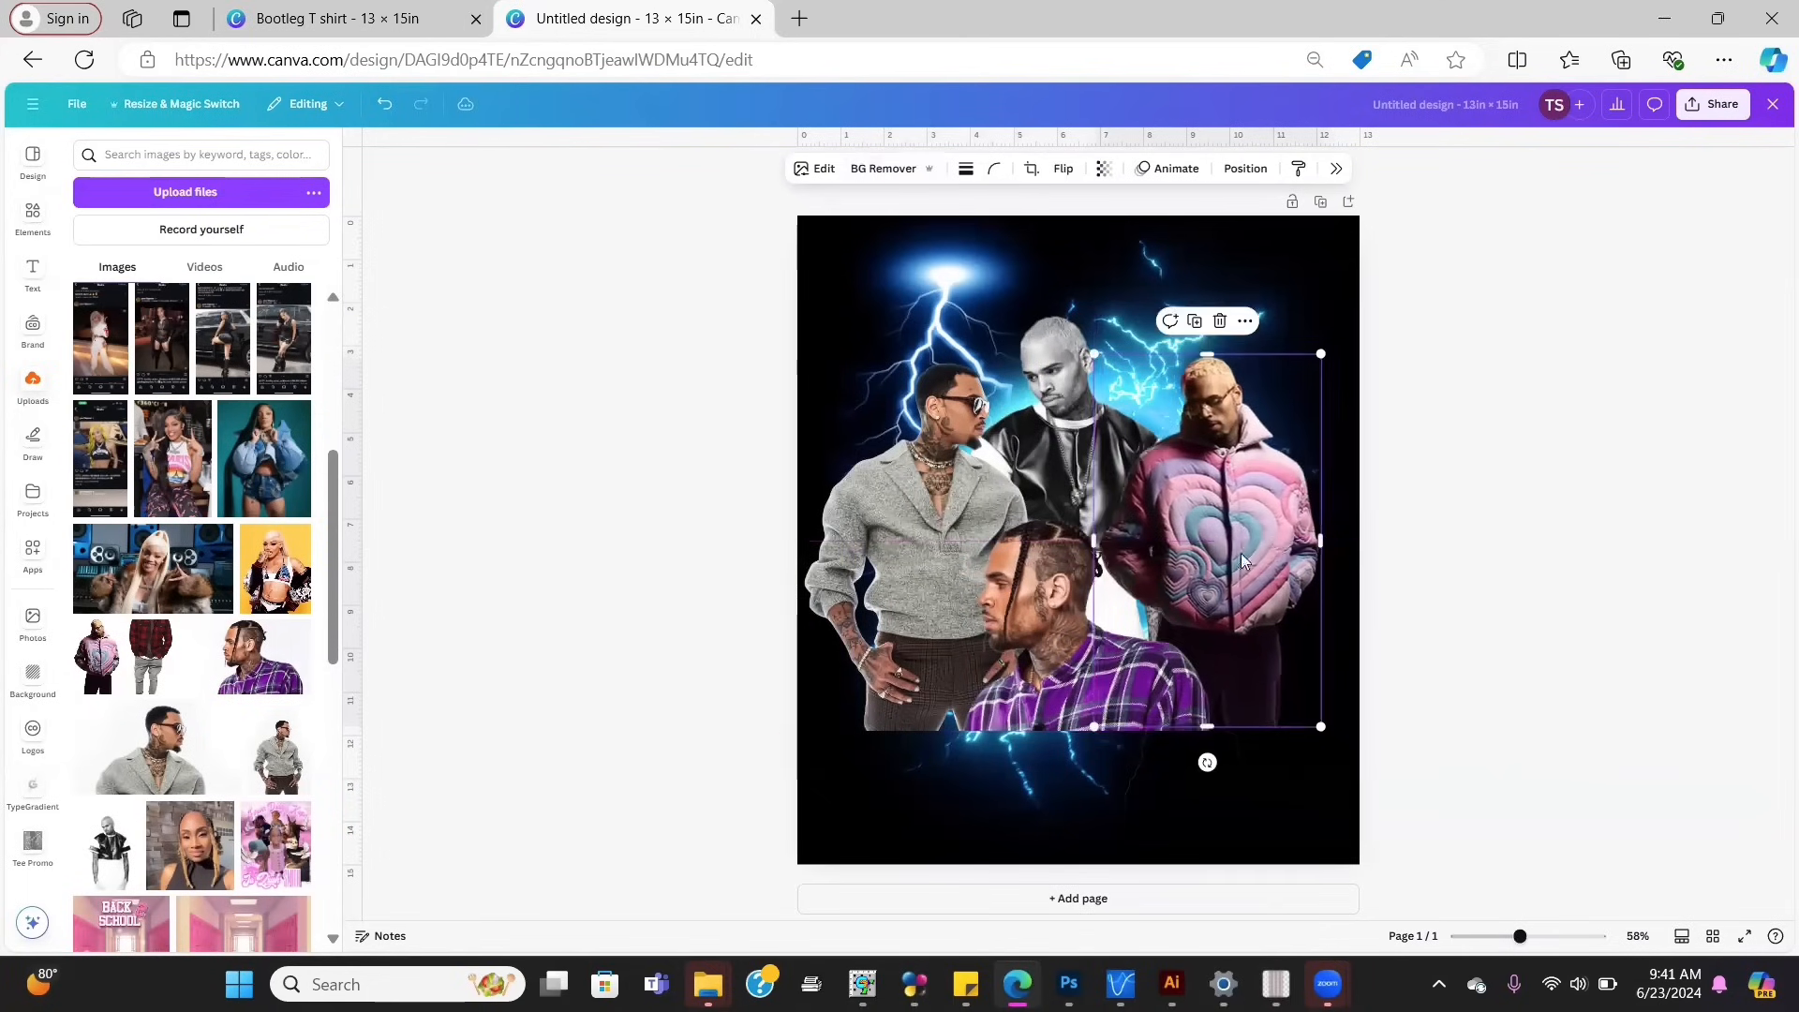
{"action": "left_click", "coordinate": [864, 485]}
{"action": "left_click_drag", "start_coordinate": [864, 486], "coordinate": [882, 479]}
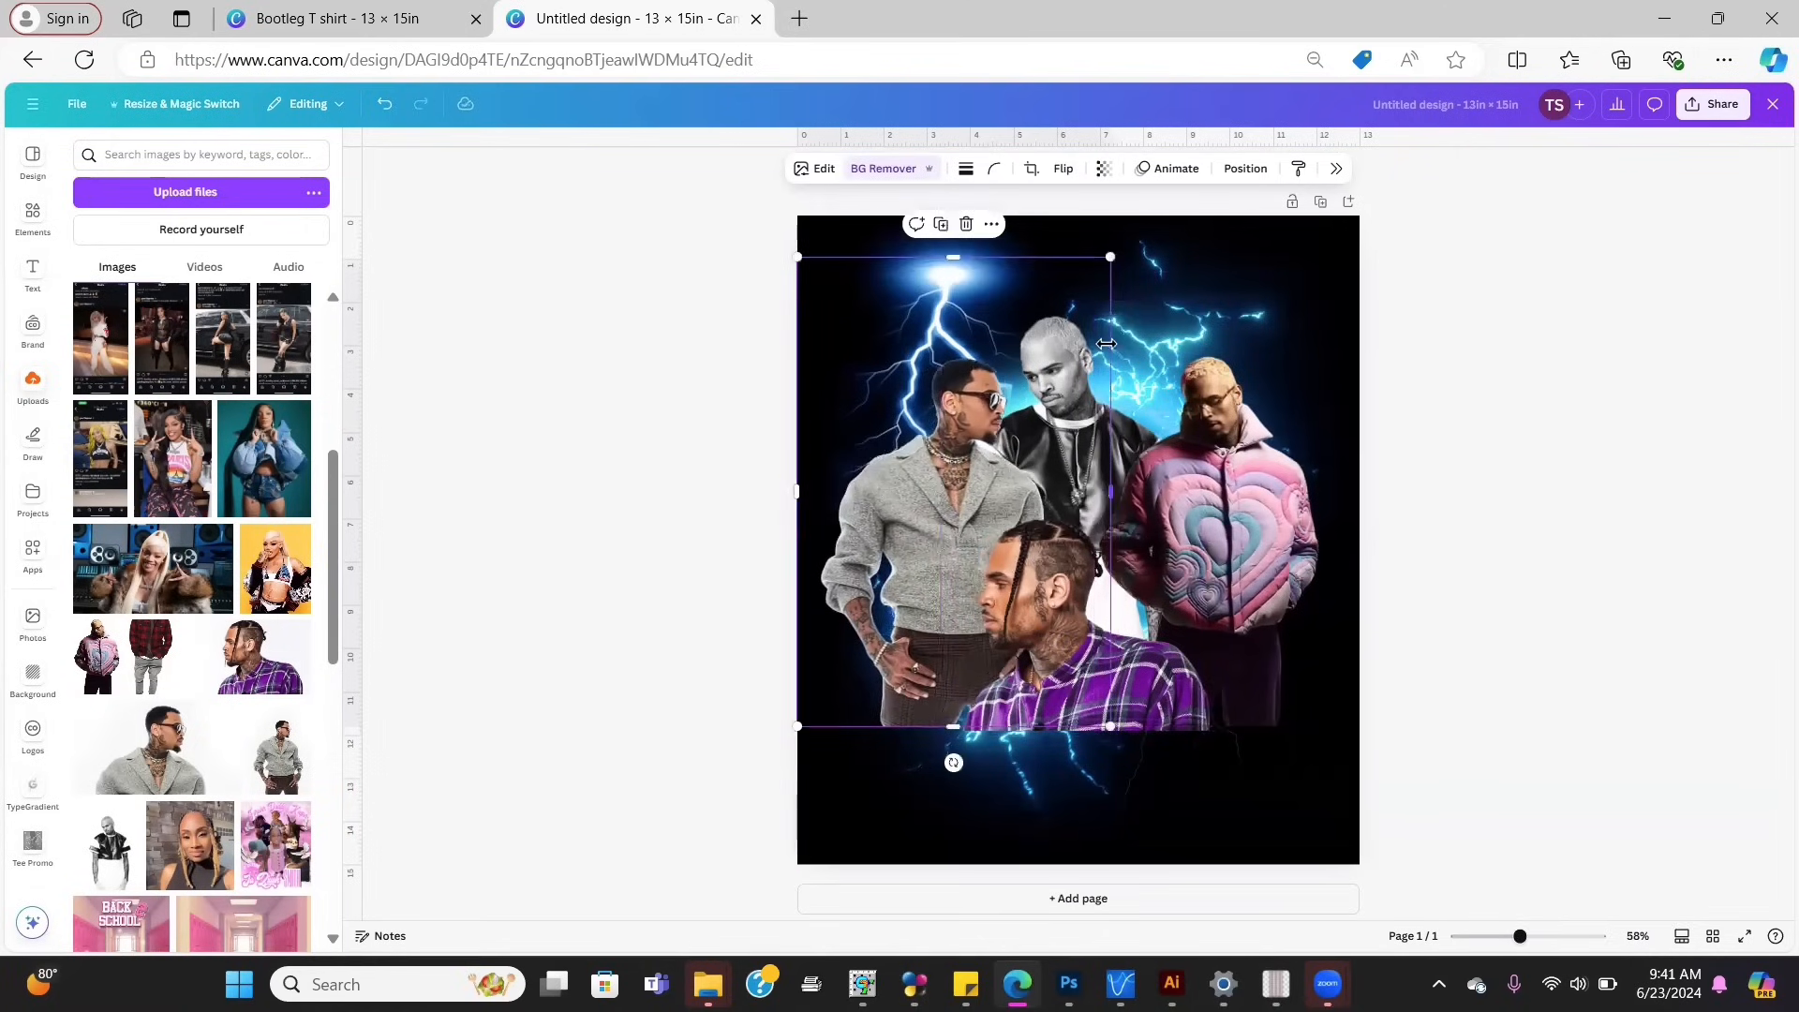
Step: Enlarge the black-jacket figure and shift the pink puffer-jacket figure slightly
{"action": "left_click", "coordinate": [1169, 317]}
{"action": "mouse_move", "coordinate": [1203, 300]}
{"action": "left_mouse_down"}
{"action": "mouse_move", "coordinate": [1223, 269]}
{"action": "mouse_move", "coordinate": [1195, 321]}
{"action": "mouse_move", "coordinate": [1195, 306]}
{"action": "left_mouse_up"}
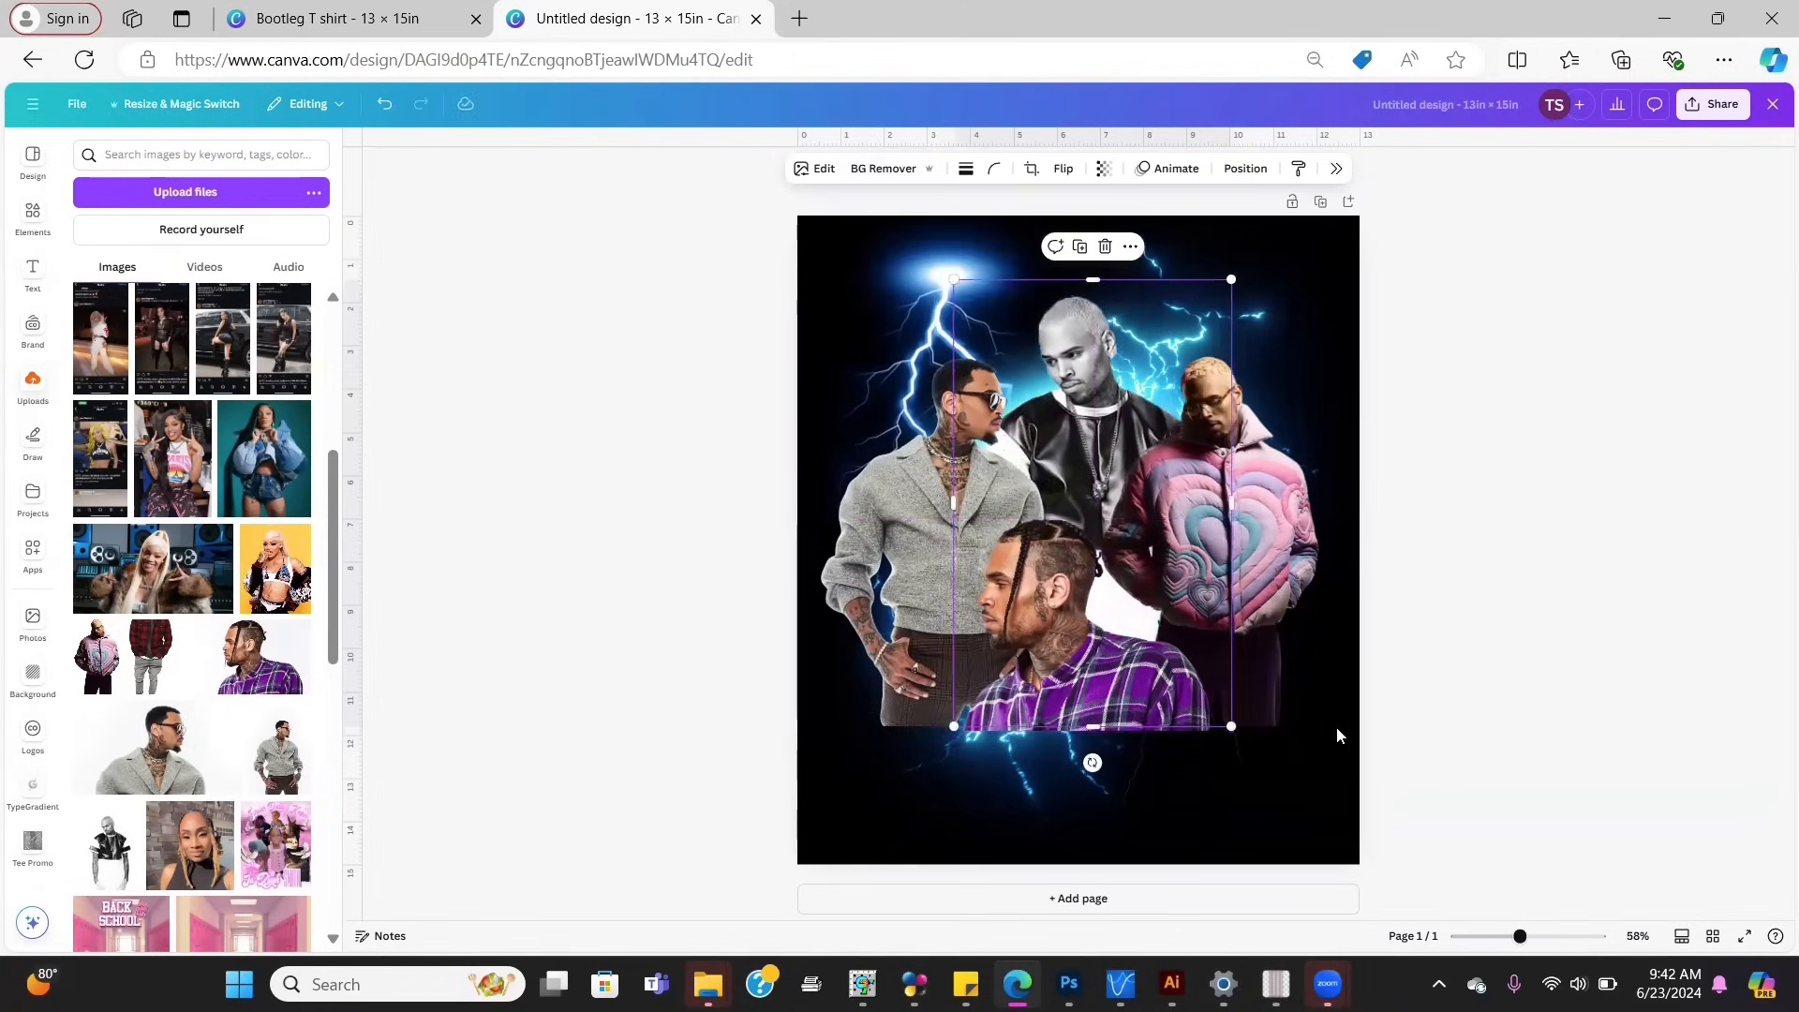
{"action": "left_click_drag", "start_coordinate": [1268, 519], "coordinate": [1272, 521]}
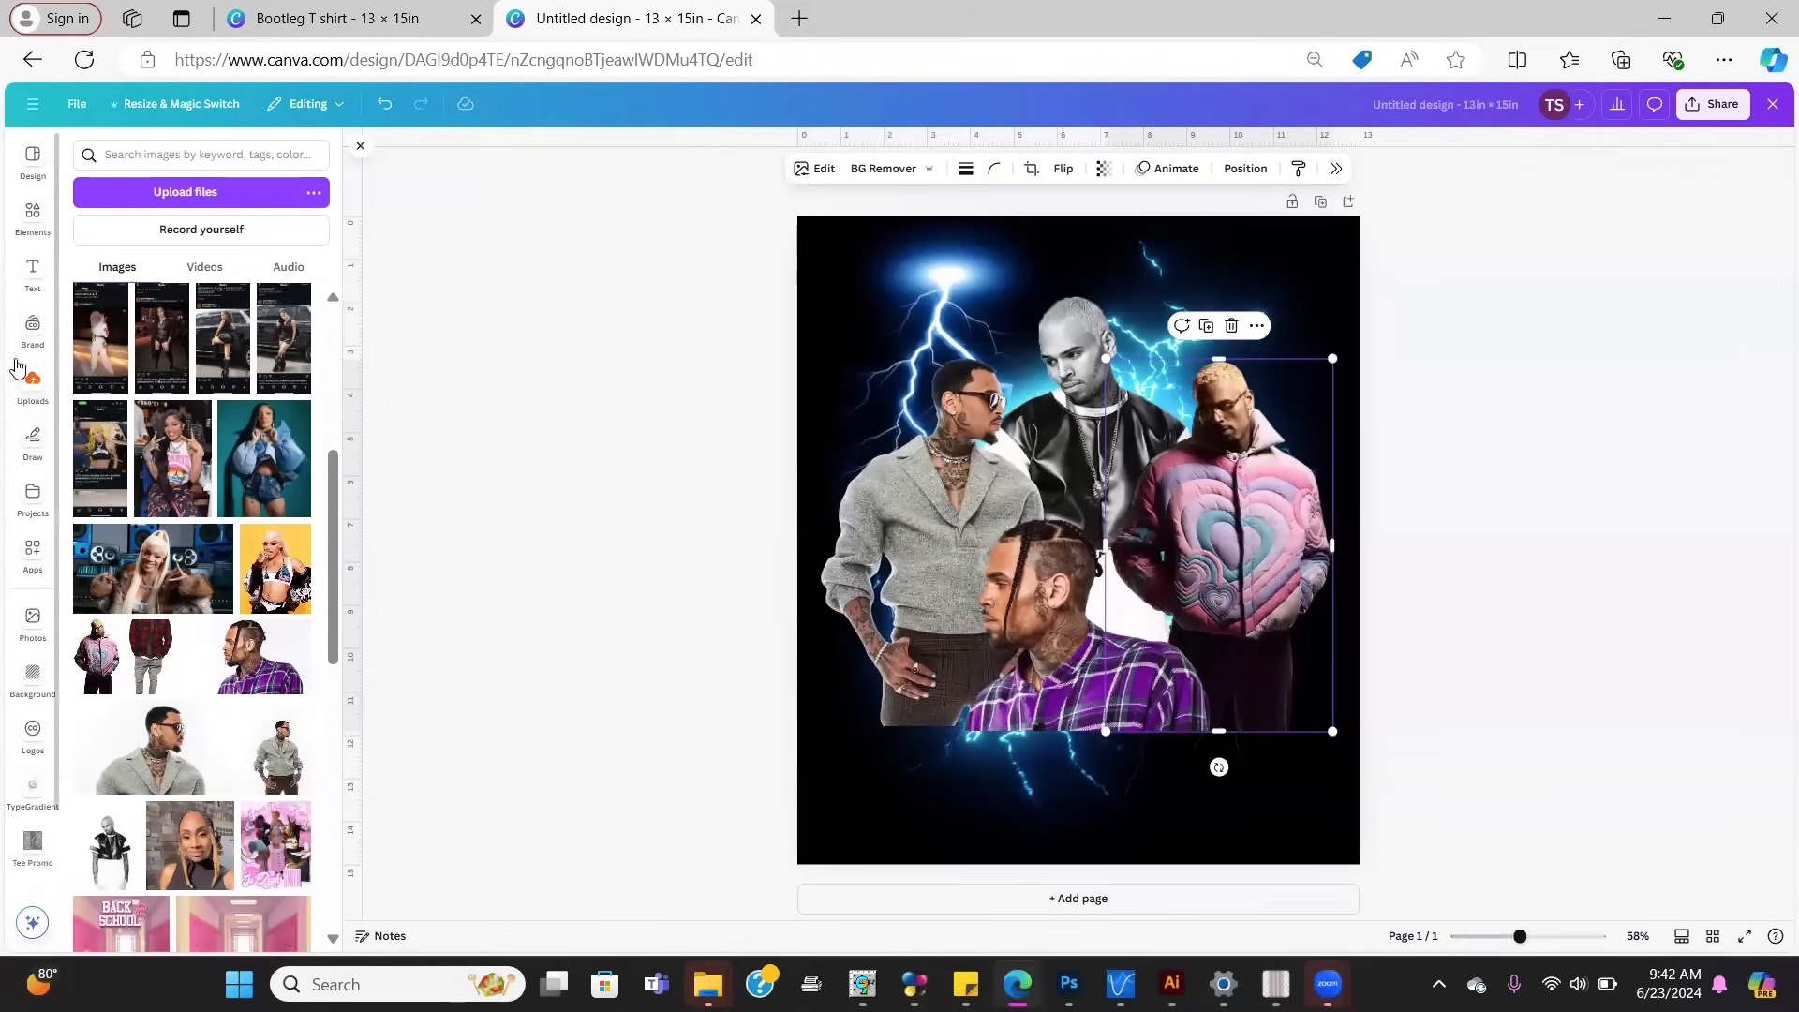
Step: Search the design elements for 'blue bokeh'
{"action": "left_click", "coordinate": [32, 218]}
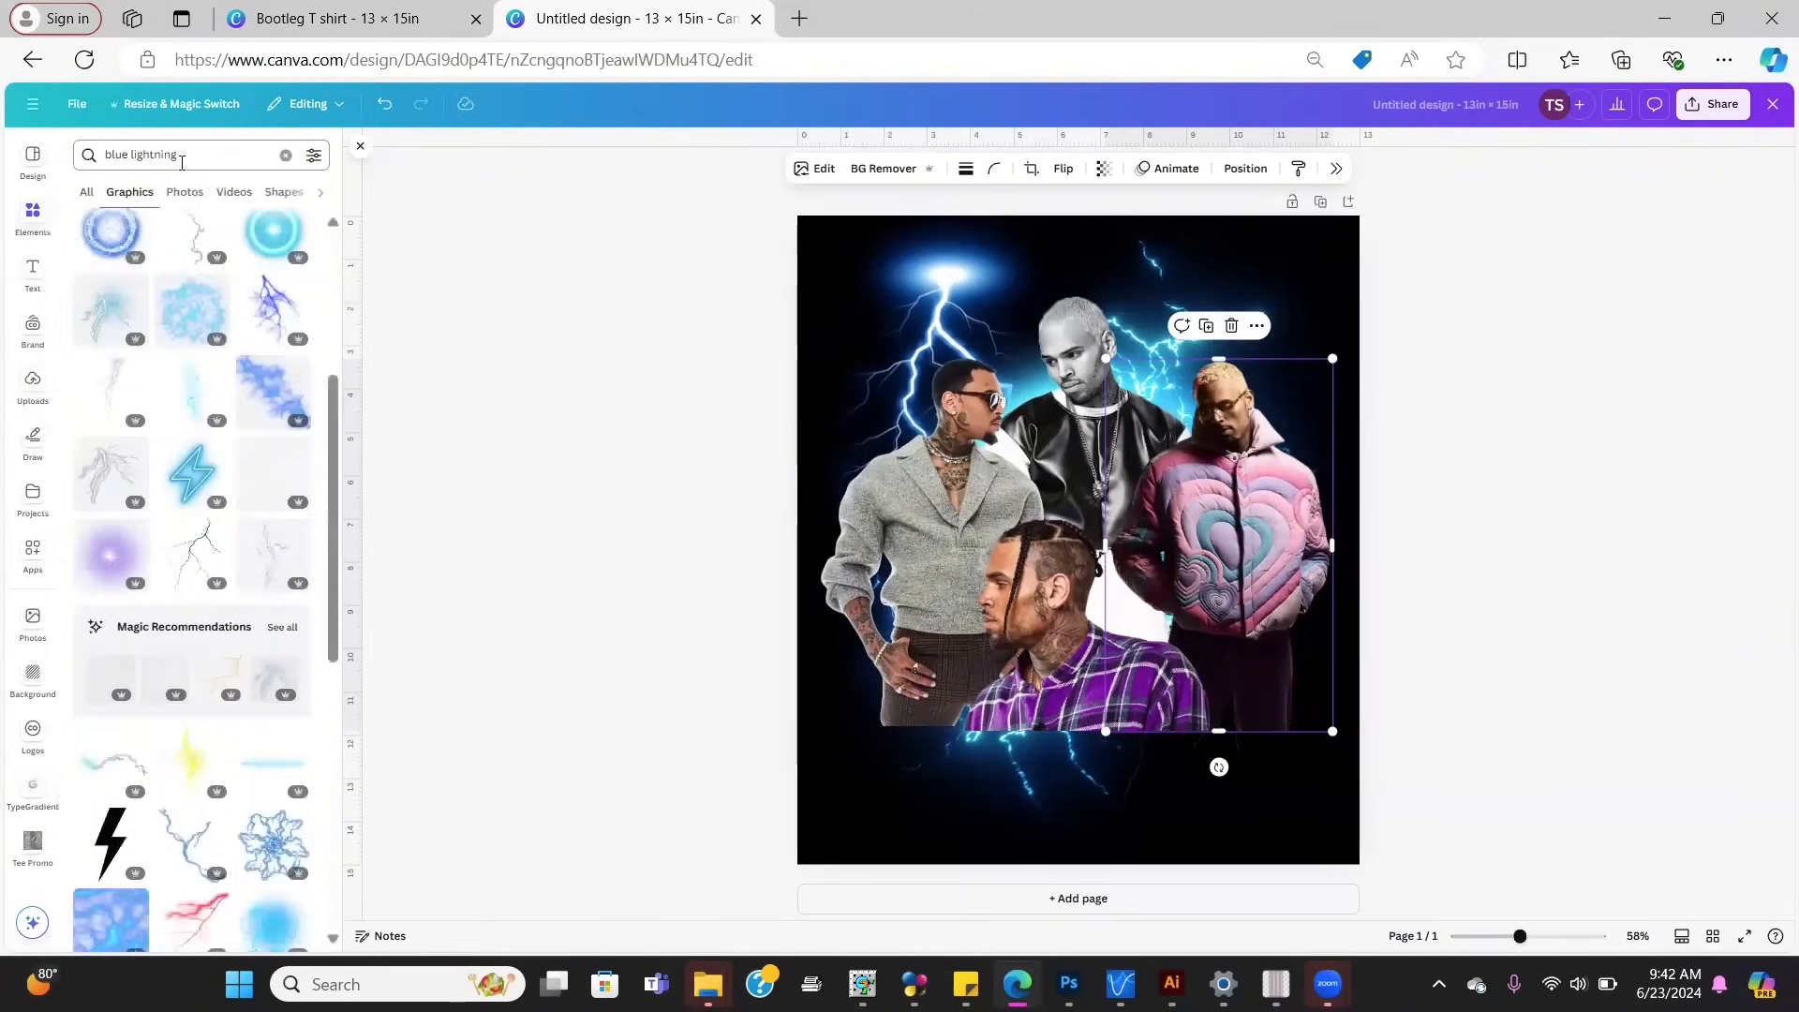
{"action": "left_click", "coordinate": [182, 158]}
{"action": "type", "text": "blue lightning"}
{"action": "key", "text": "BackSpace"}
{"action": "key", "text": "BackSpace"}
{"action": "key", "text": "BackSpace"}
{"action": "key", "text": "BackSpace"}
{"action": "key", "text": "BackSpace"}
{"action": "key", "text": "BackSpace"}
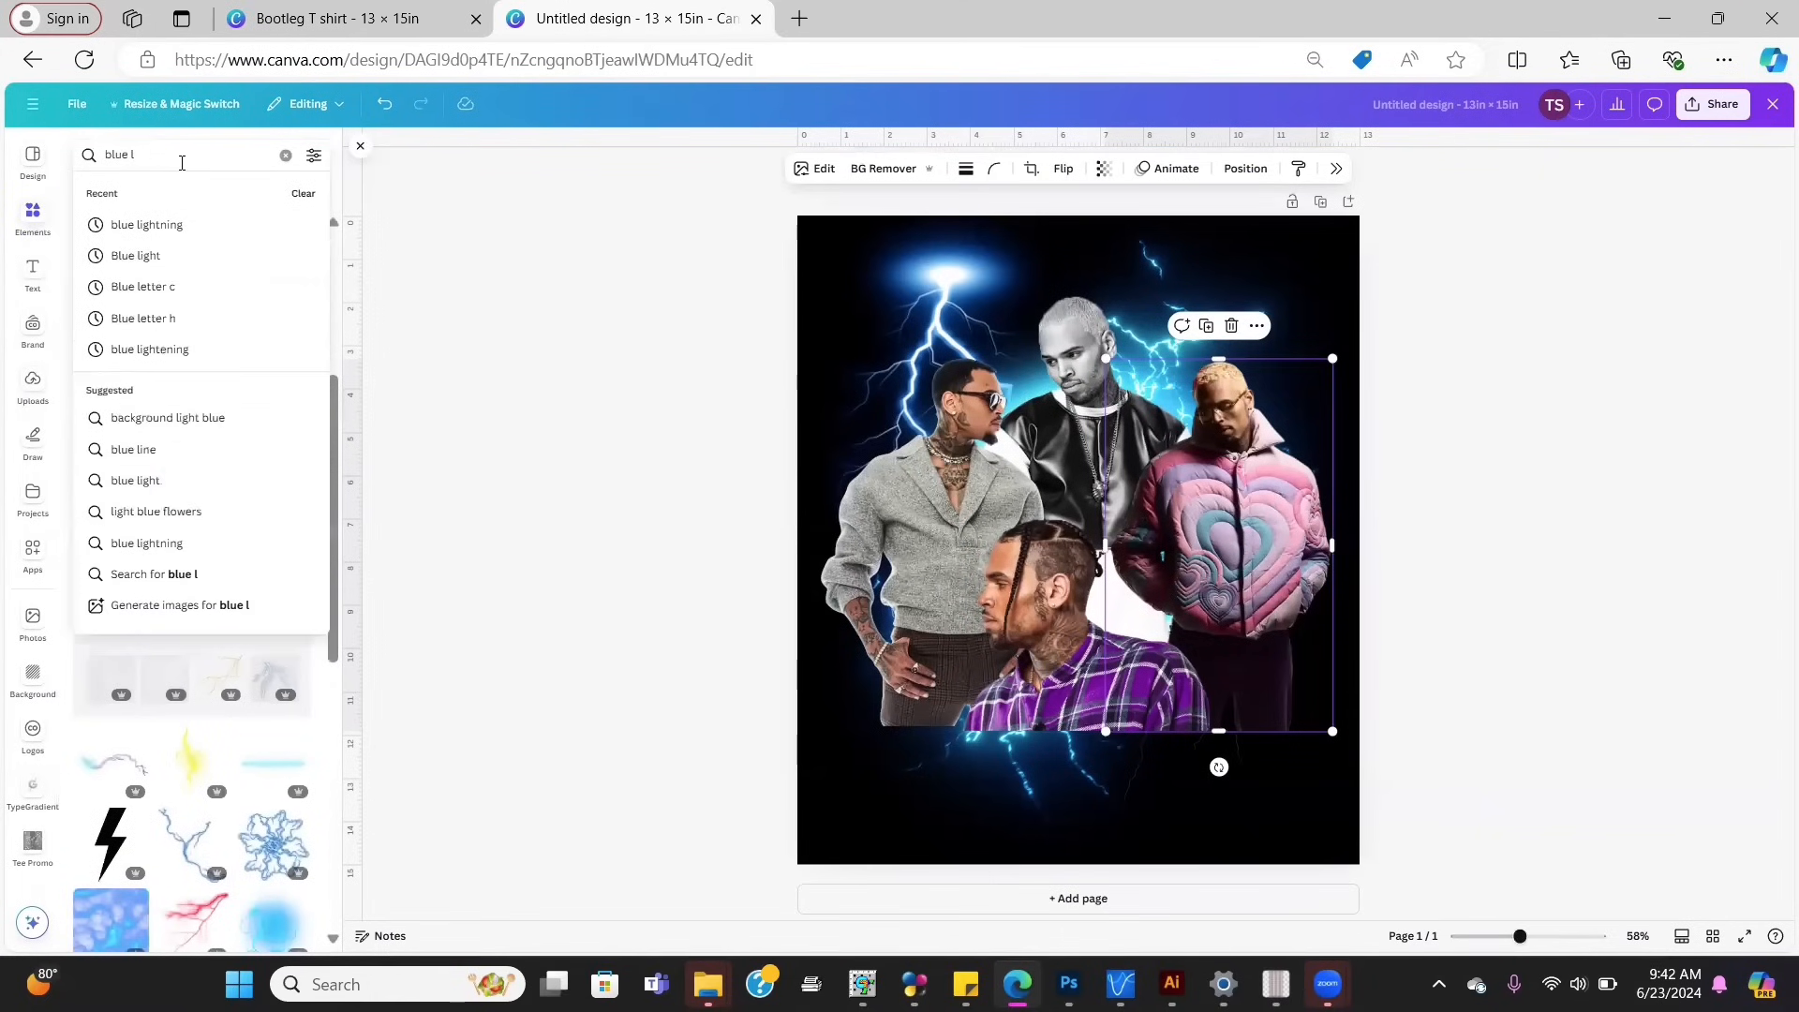
{"action": "key", "text": "BackSpace"}
{"action": "type", "text": "bok"}
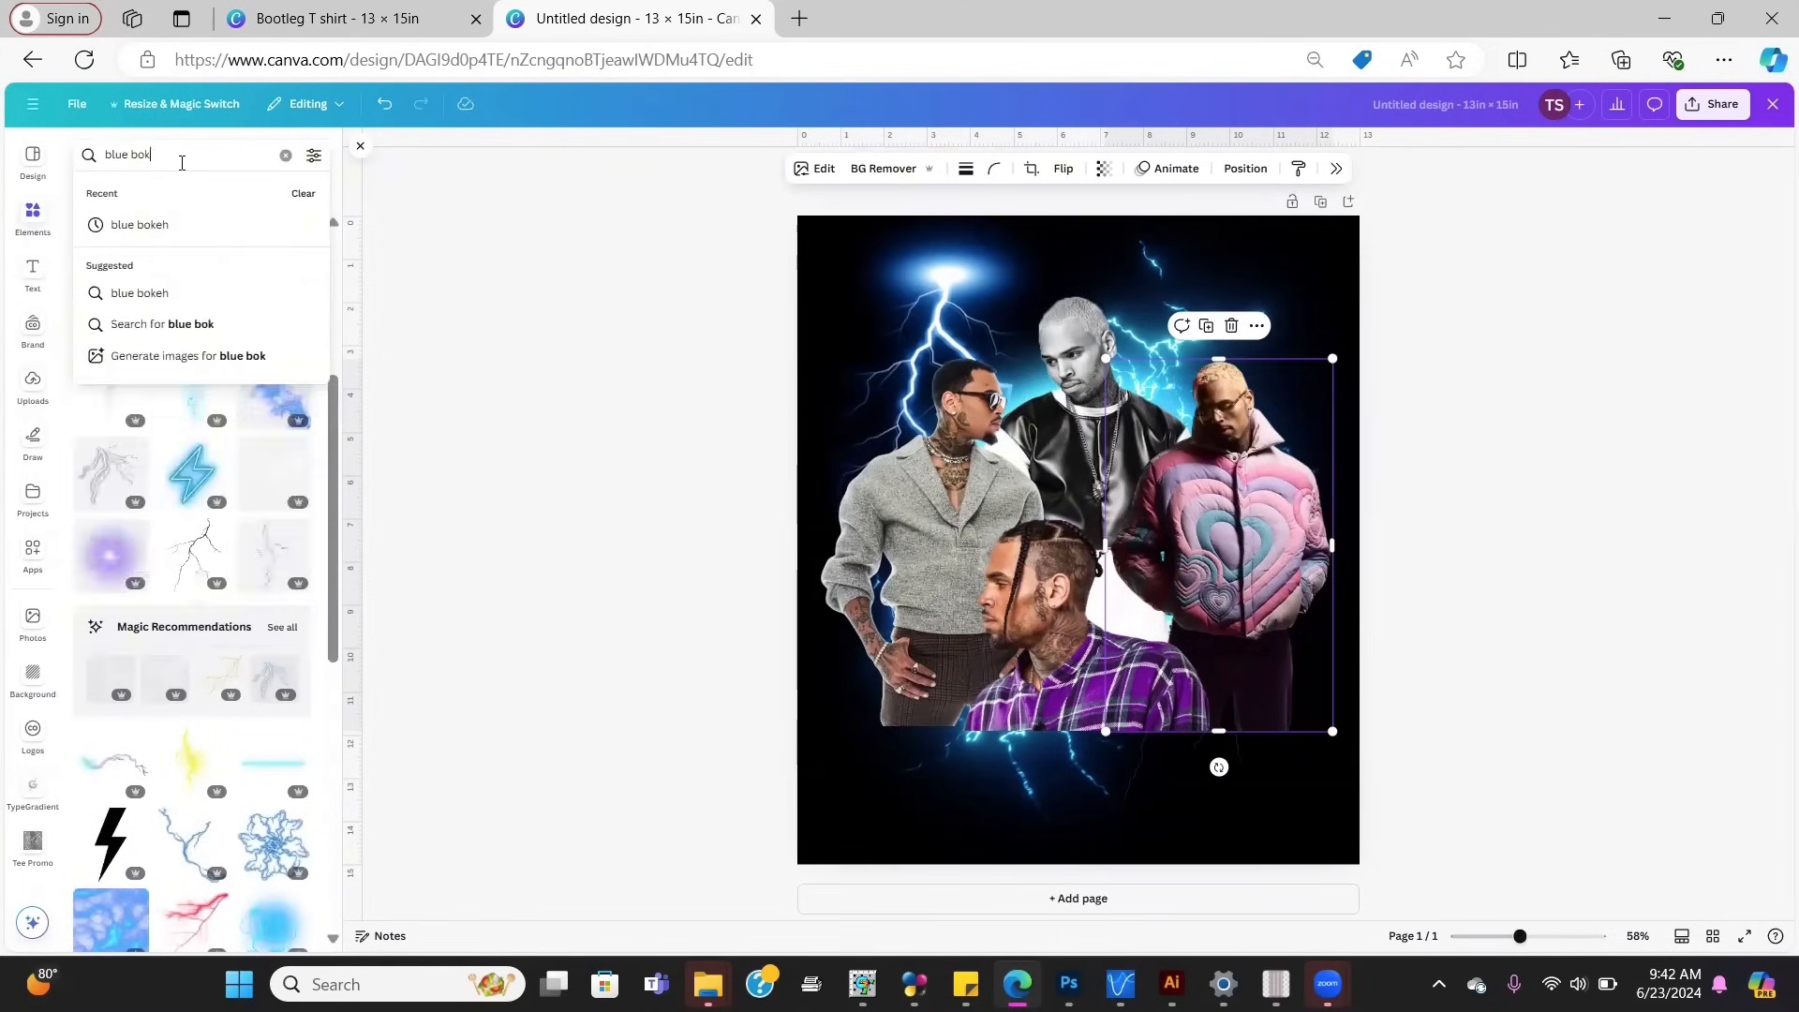
{"action": "type", "text": "eh"}
{"action": "key", "text": "Return"}
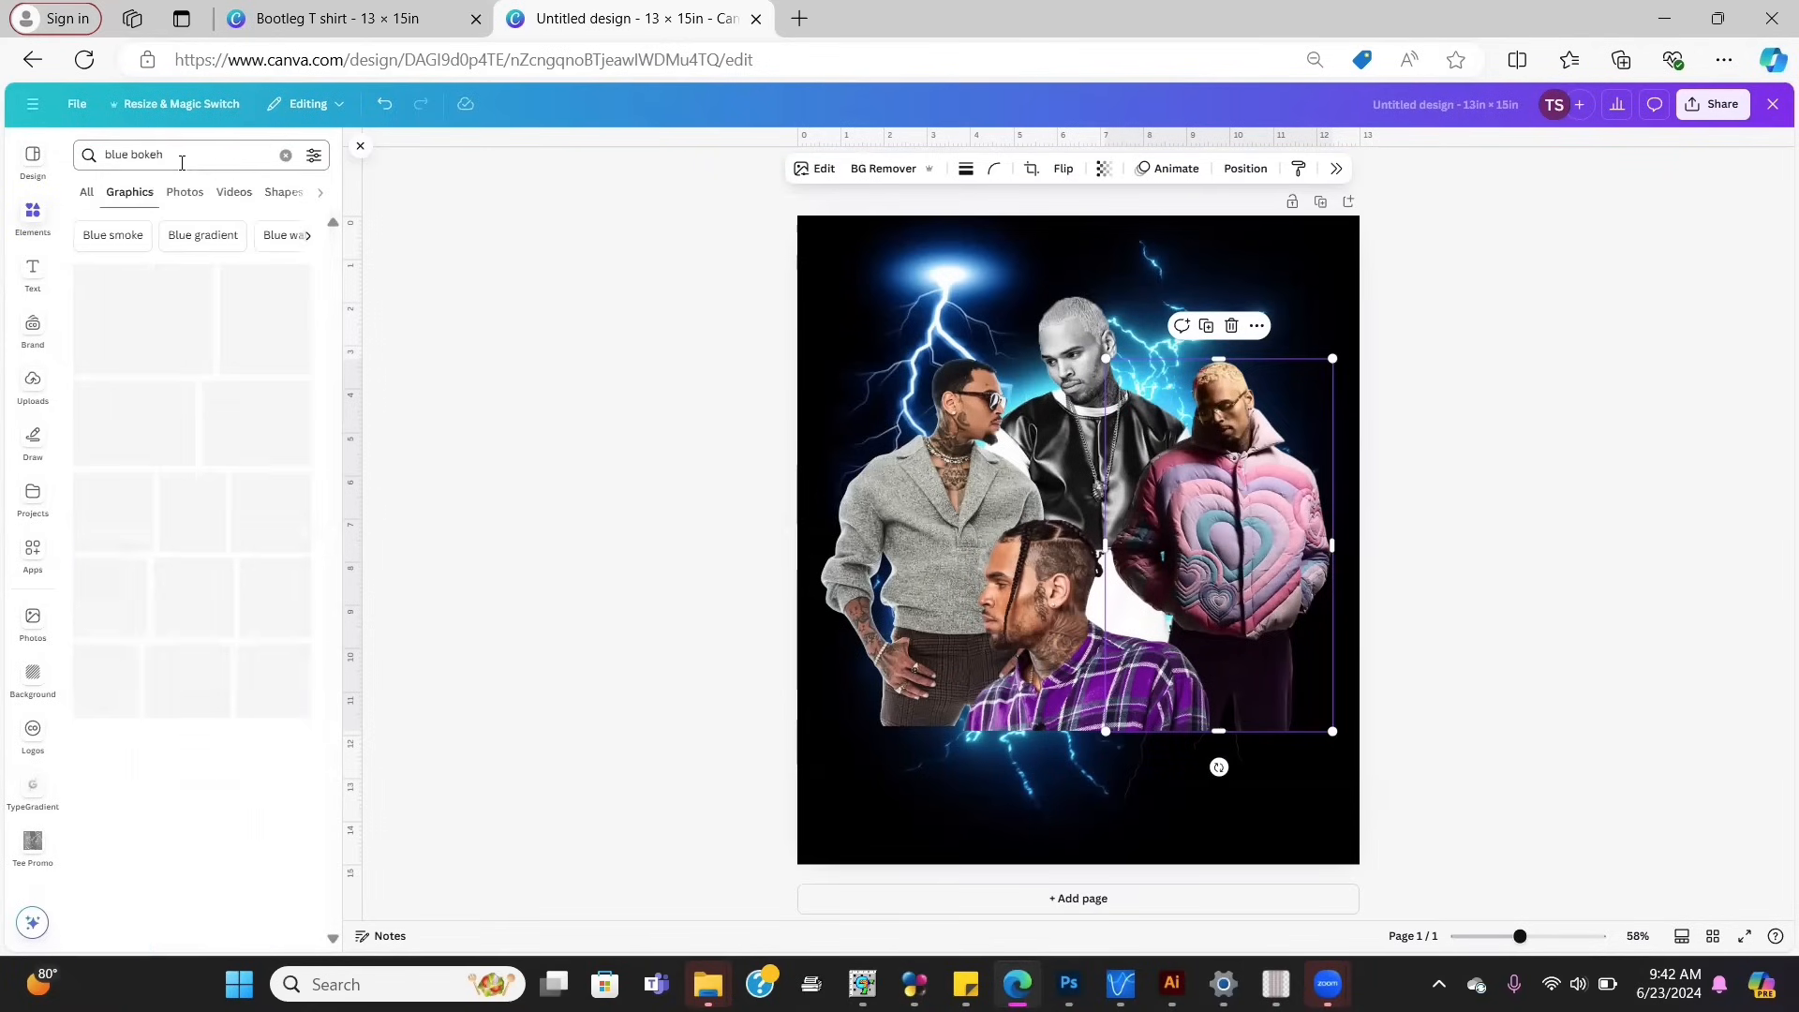
Step: Add the first blue bokeh graphic, shrink it and place it near the collage top
{"action": "left_click", "coordinate": [122, 314]}
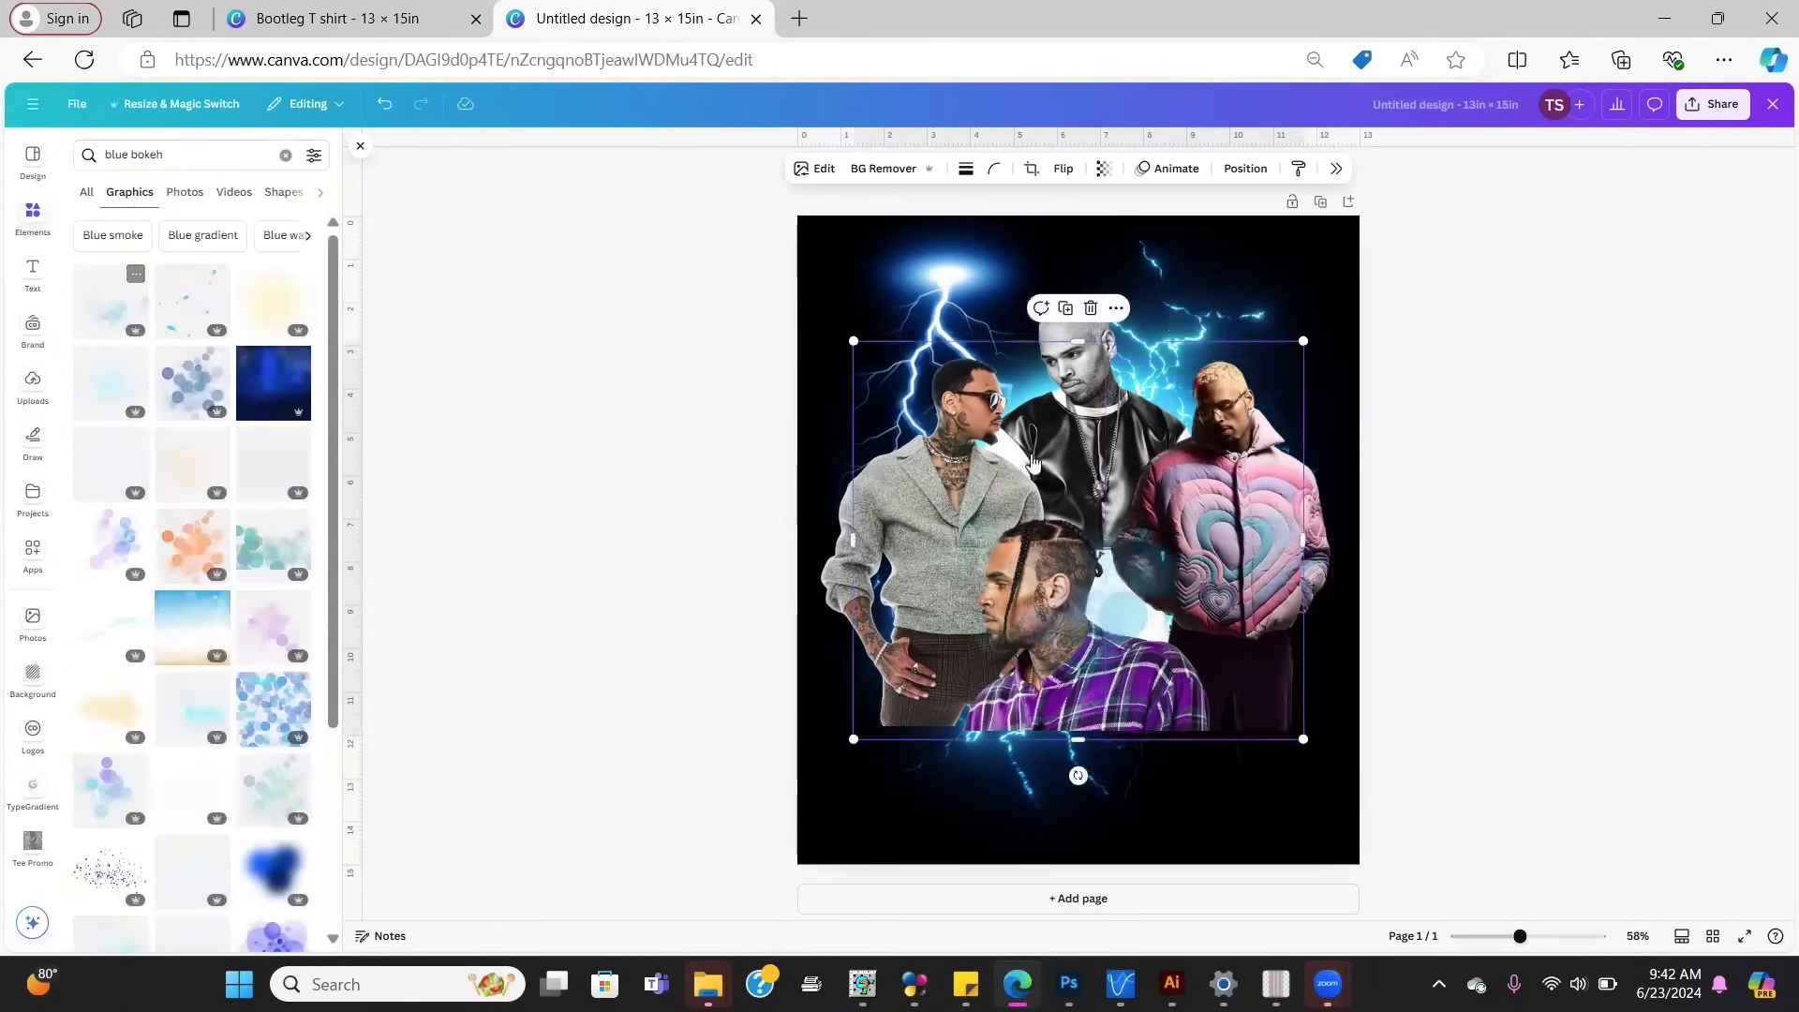
{"action": "left_click_drag", "start_coordinate": [1082, 519], "coordinate": [1012, 237]}
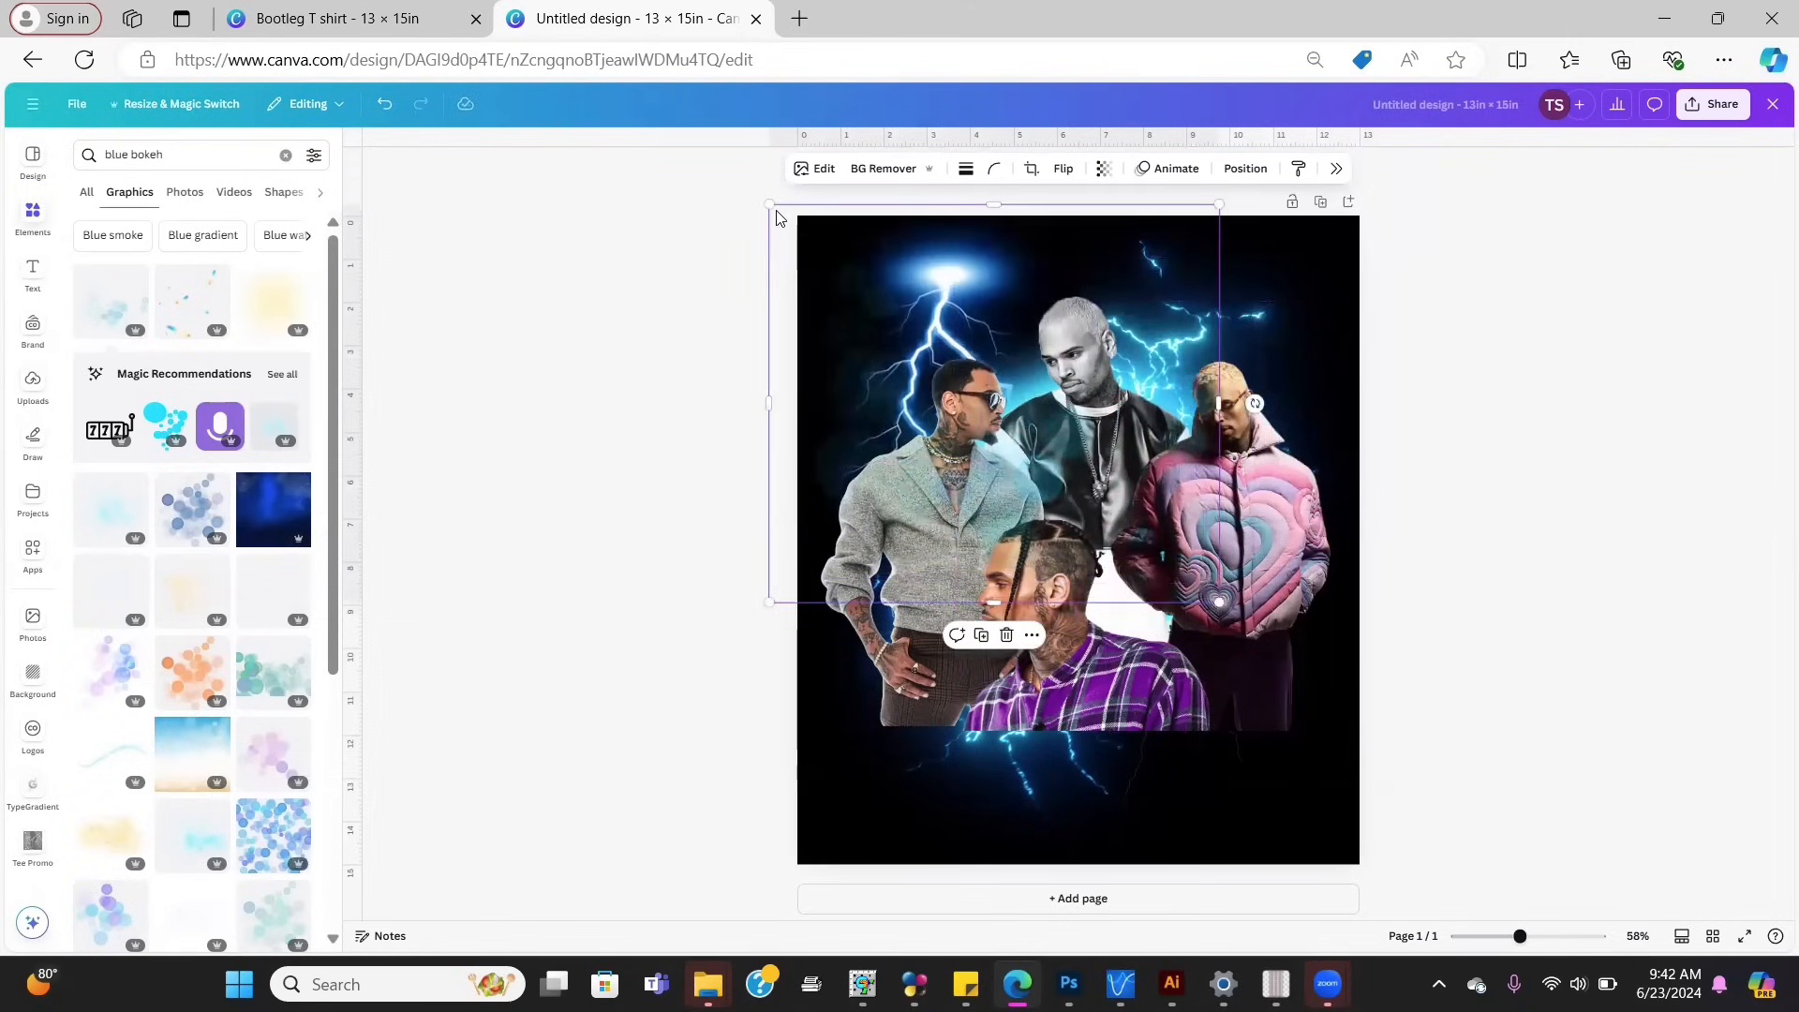
{"action": "left_click_drag", "start_coordinate": [770, 205], "coordinate": [928, 345]}
{"action": "left_click_drag", "start_coordinate": [1084, 496], "coordinate": [1027, 362]}
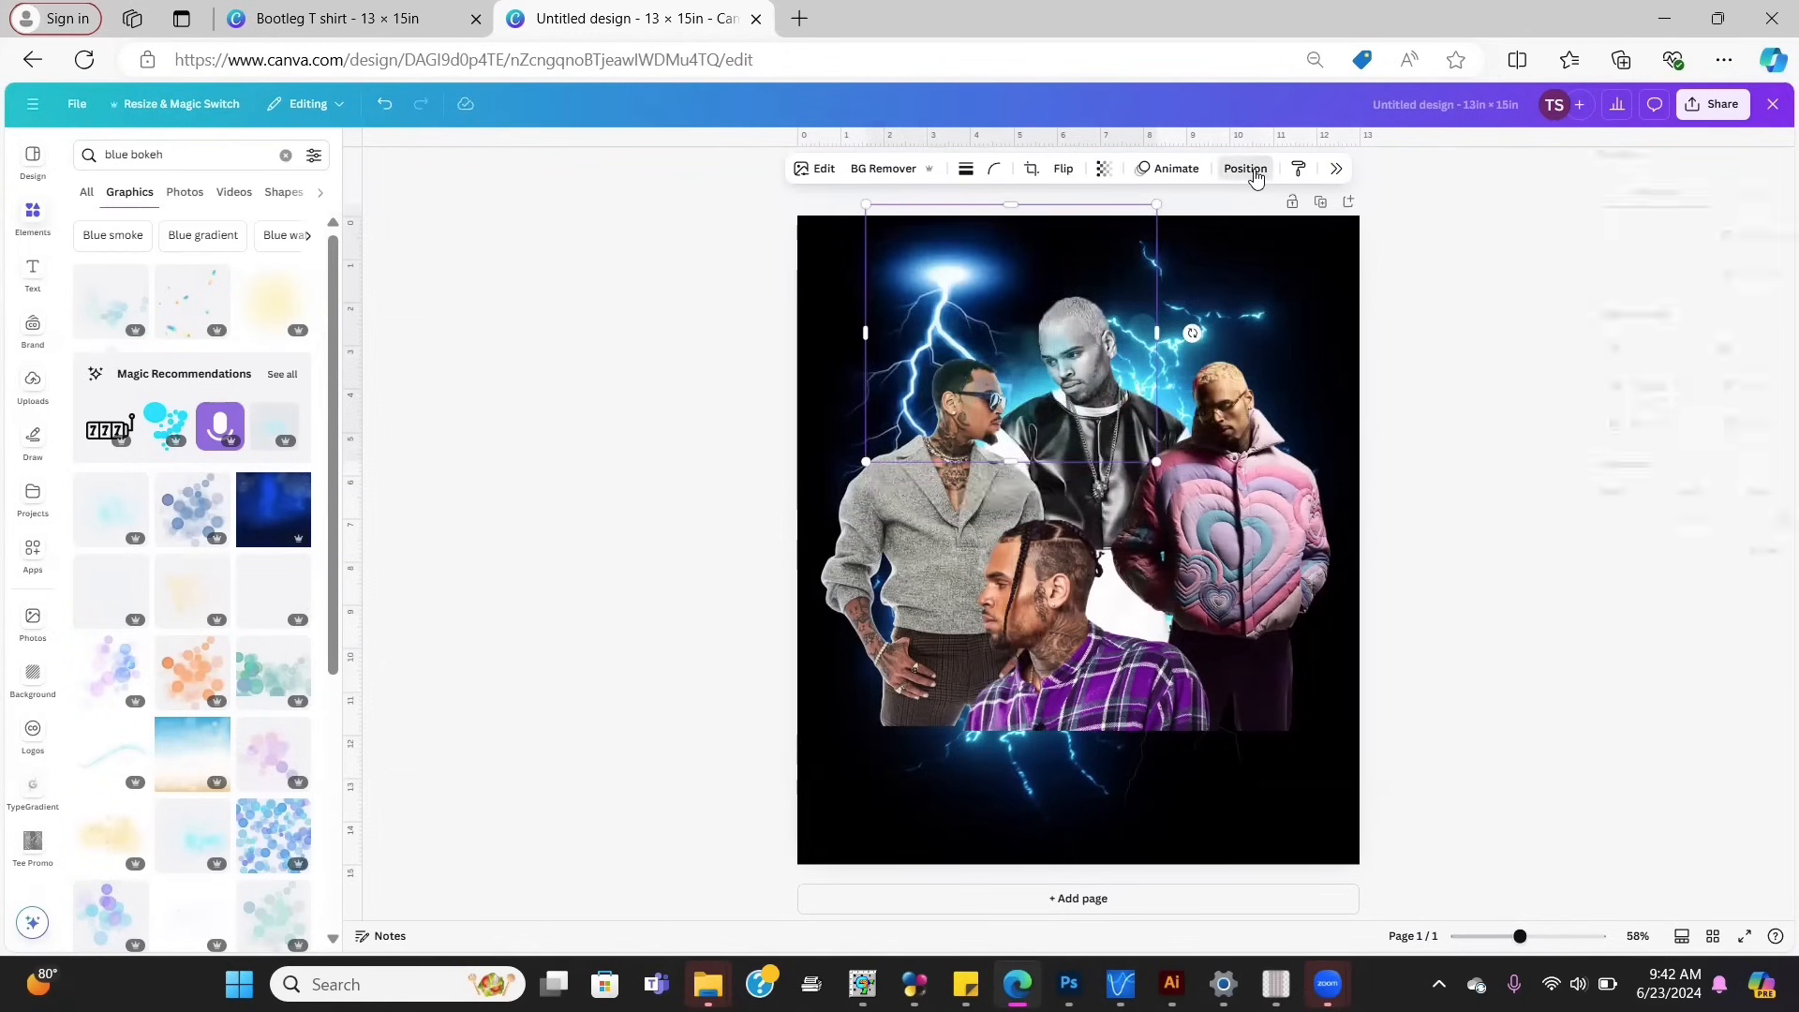
Step: Send the bokeh back one layer and search elements for 'blue light'
{"action": "left_click", "coordinate": [1247, 169]}
{"action": "left_click", "coordinate": [1760, 235]}
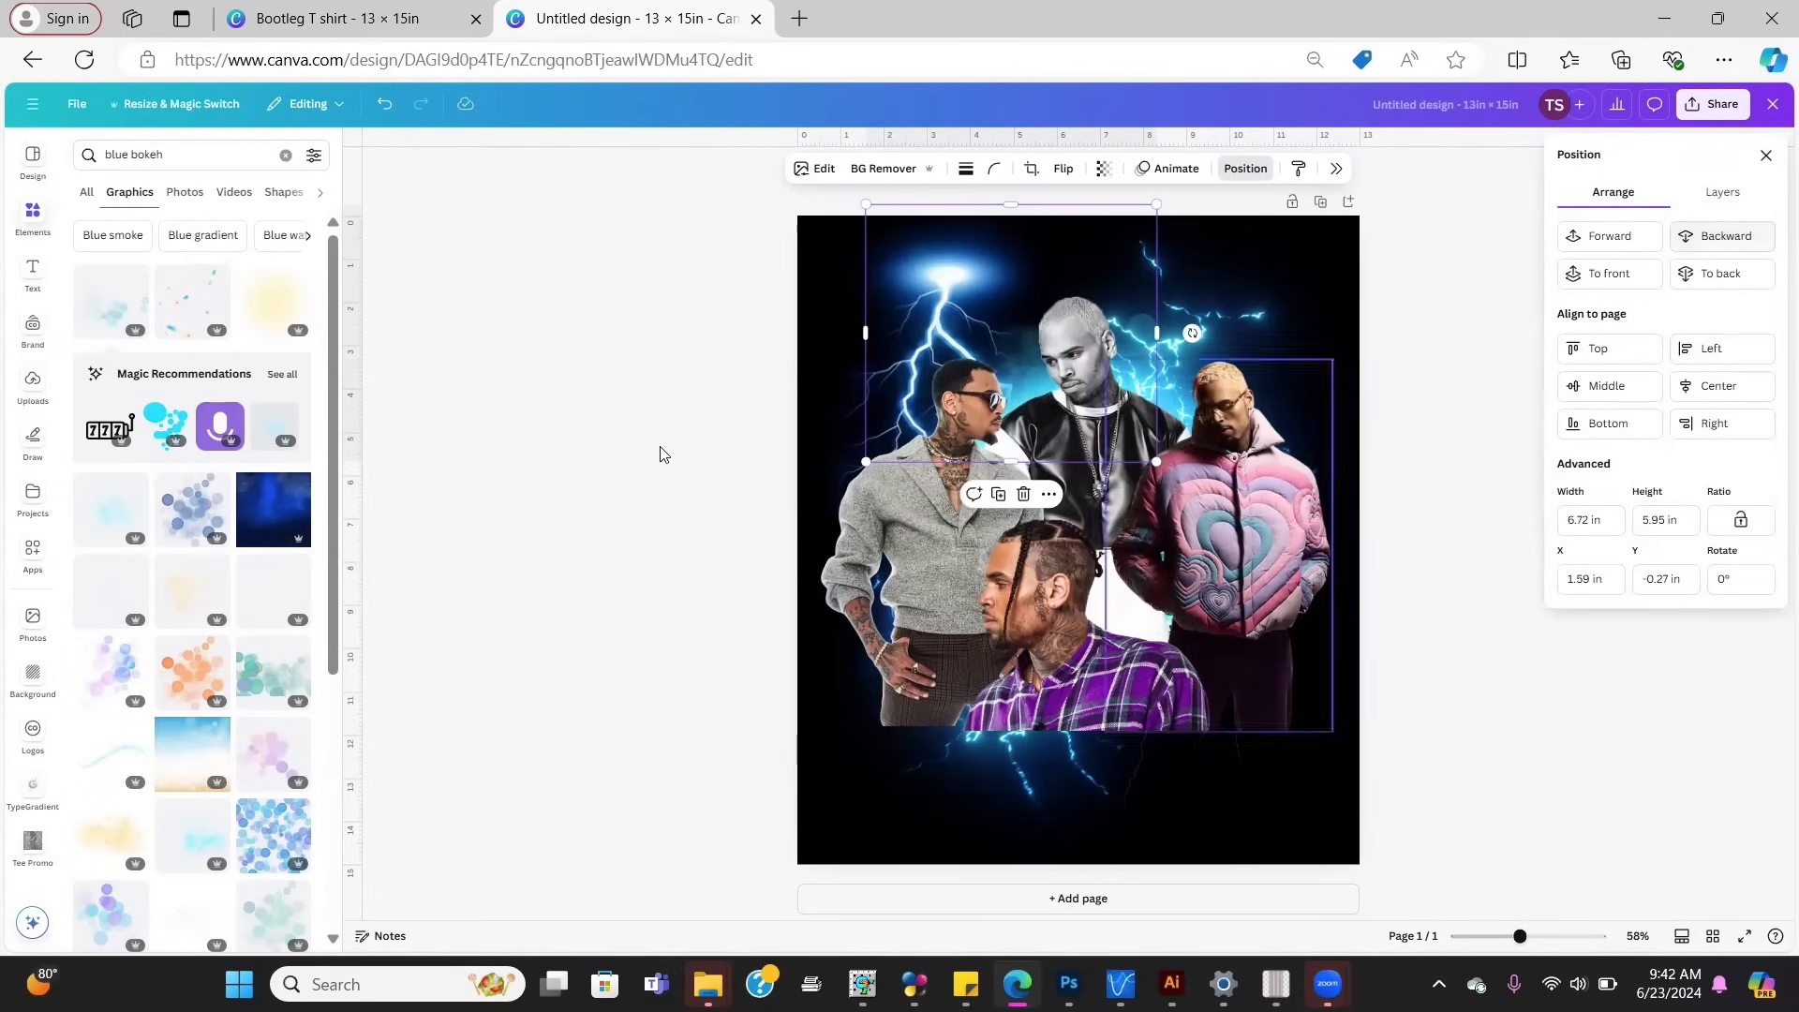
{"action": "left_click", "coordinate": [232, 156]}
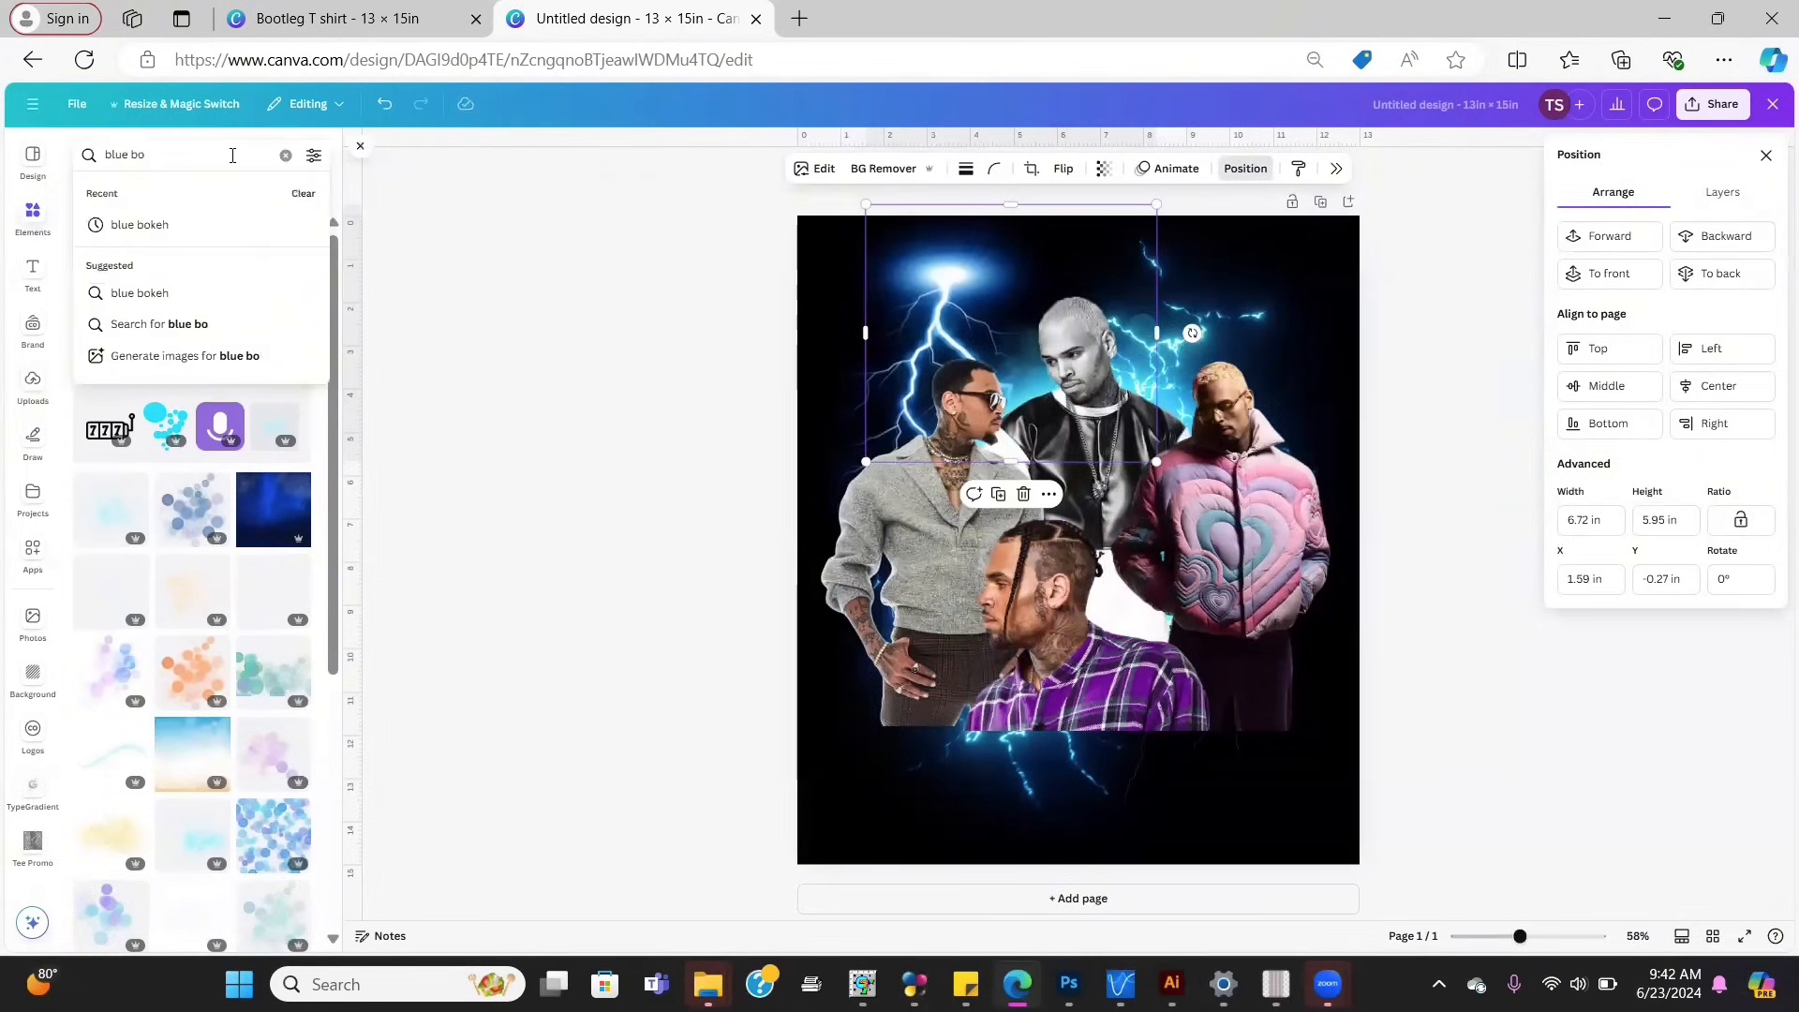
{"action": "key", "text": "BackSpace"}
{"action": "key", "text": "BackSpace"}
{"action": "key", "text": "BackSpace"}
{"action": "type", "text": "light"}
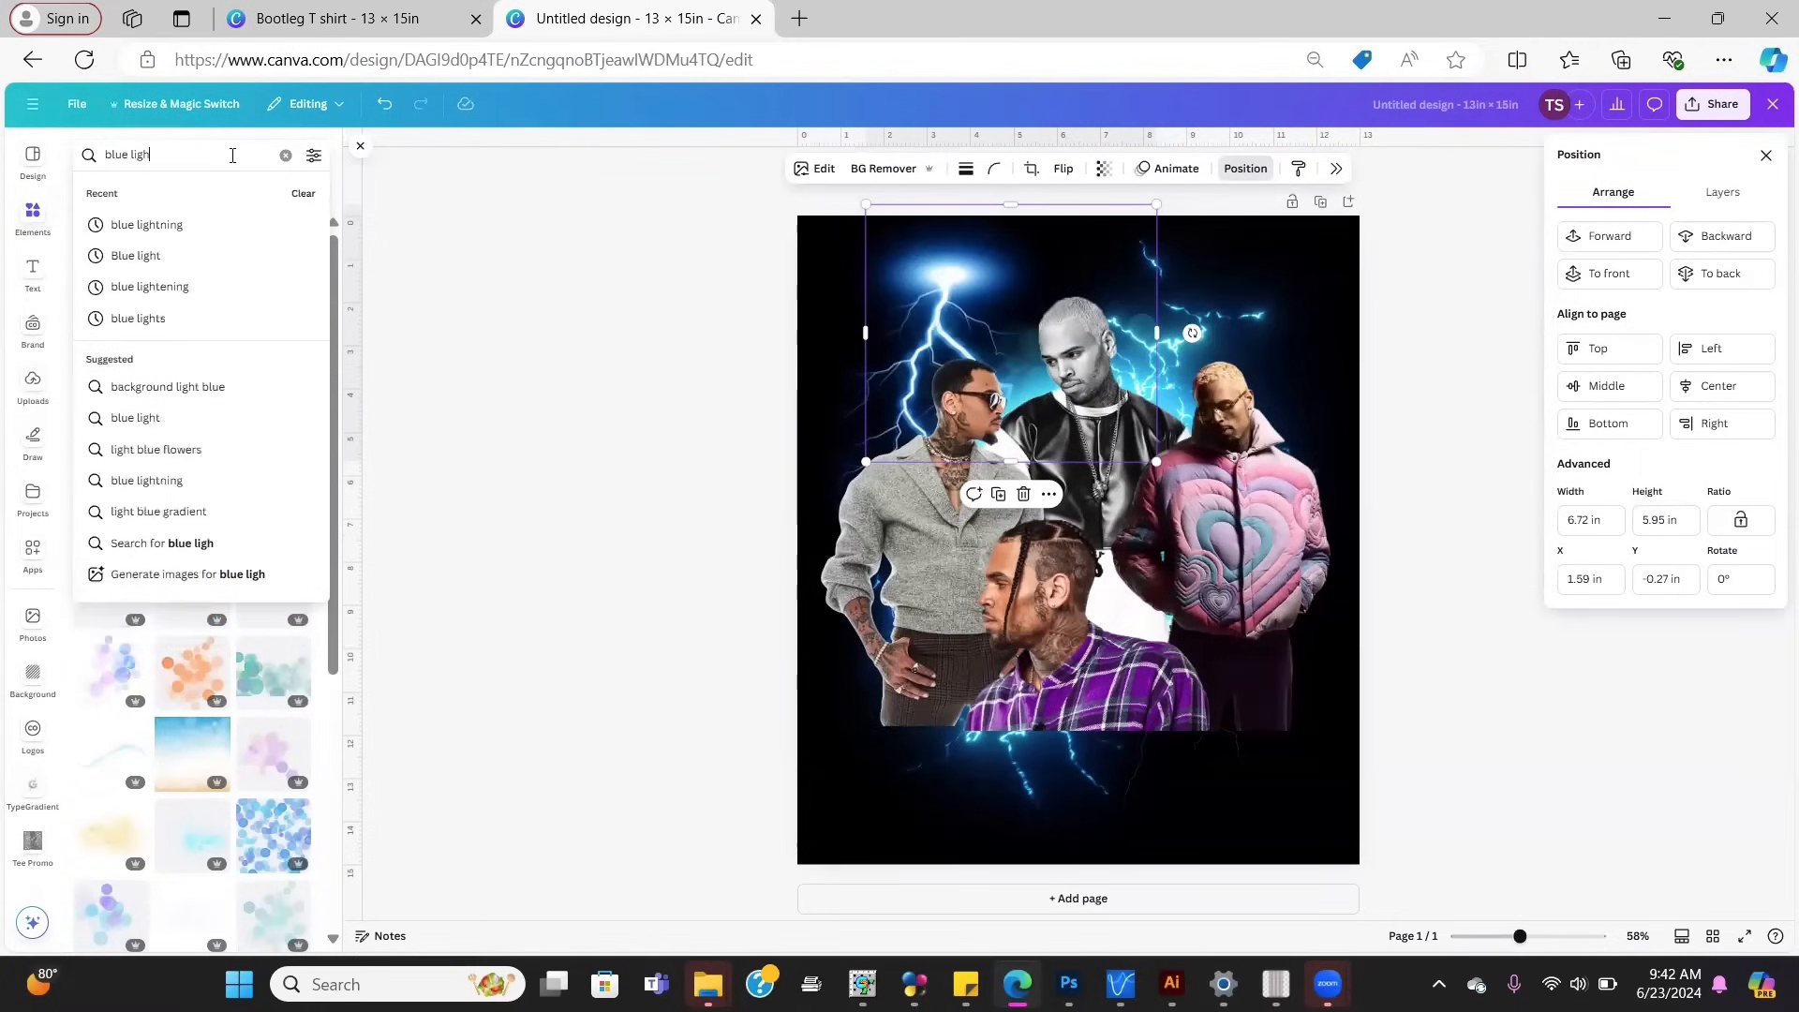
{"action": "key", "text": "Return"}
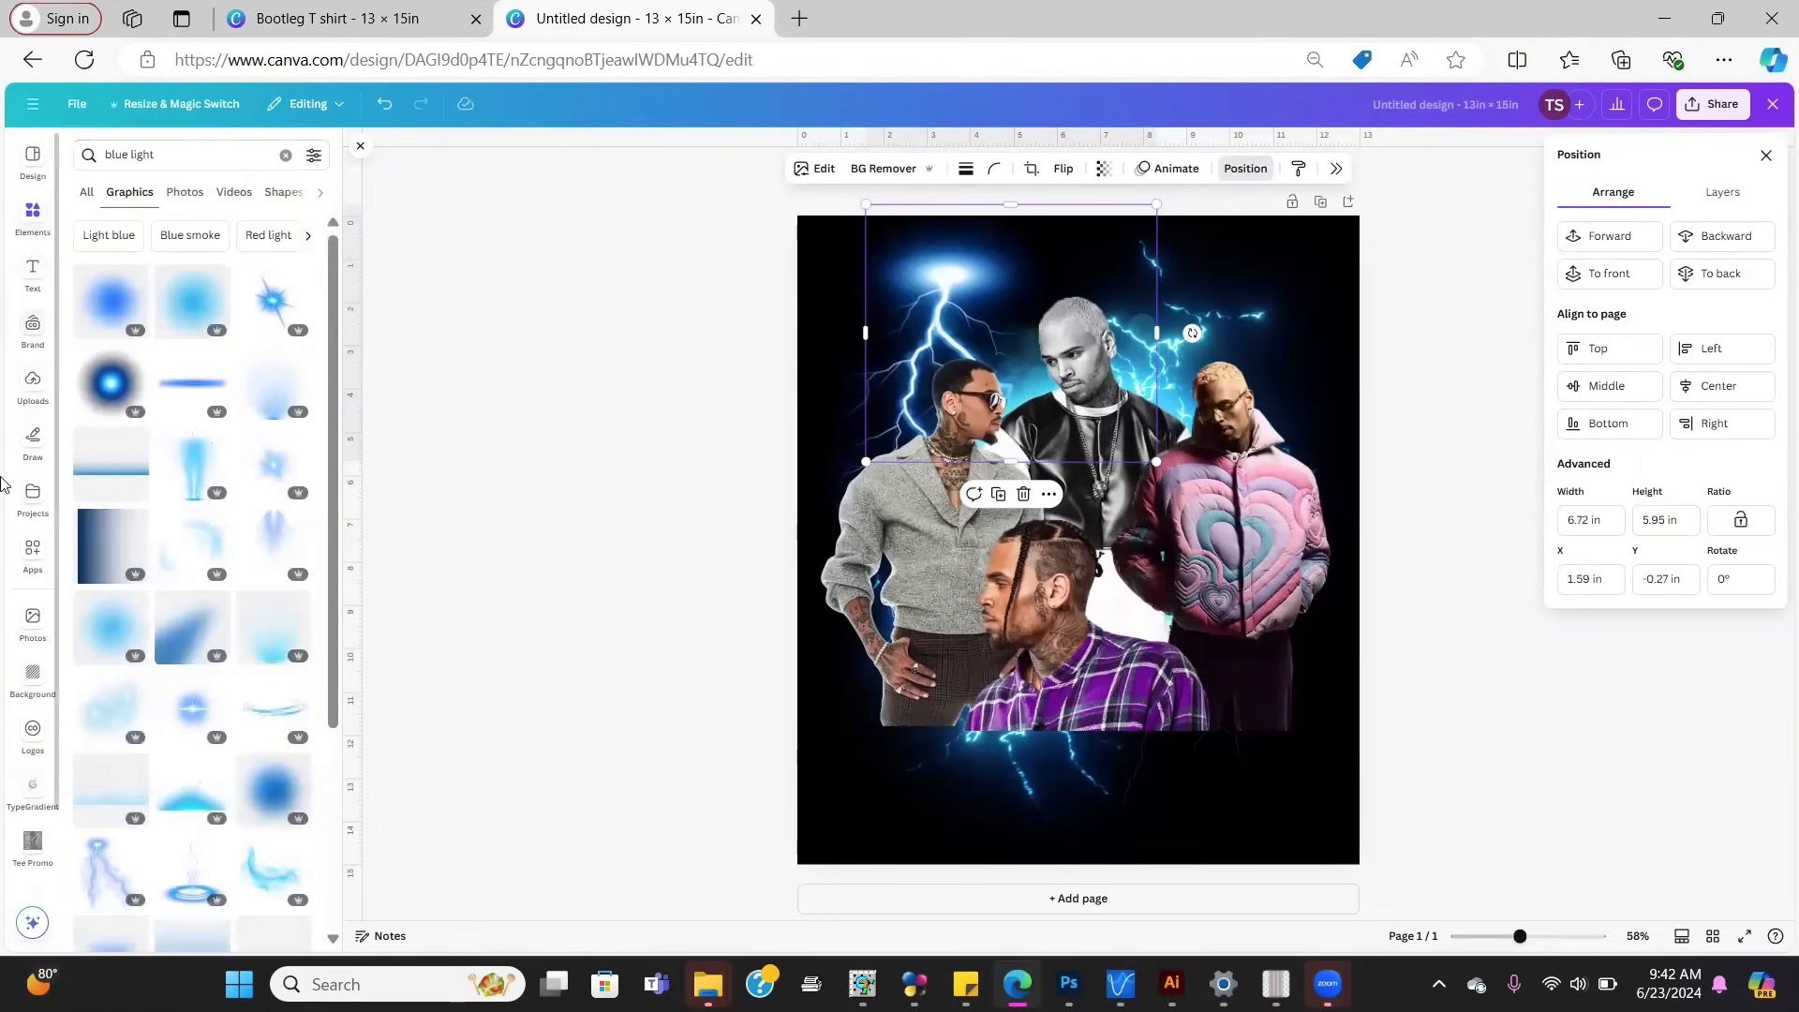
Step: Add the blue light-beam graphic, send it back two layers behind the figures, and position it
{"action": "left_click", "coordinate": [186, 484]}
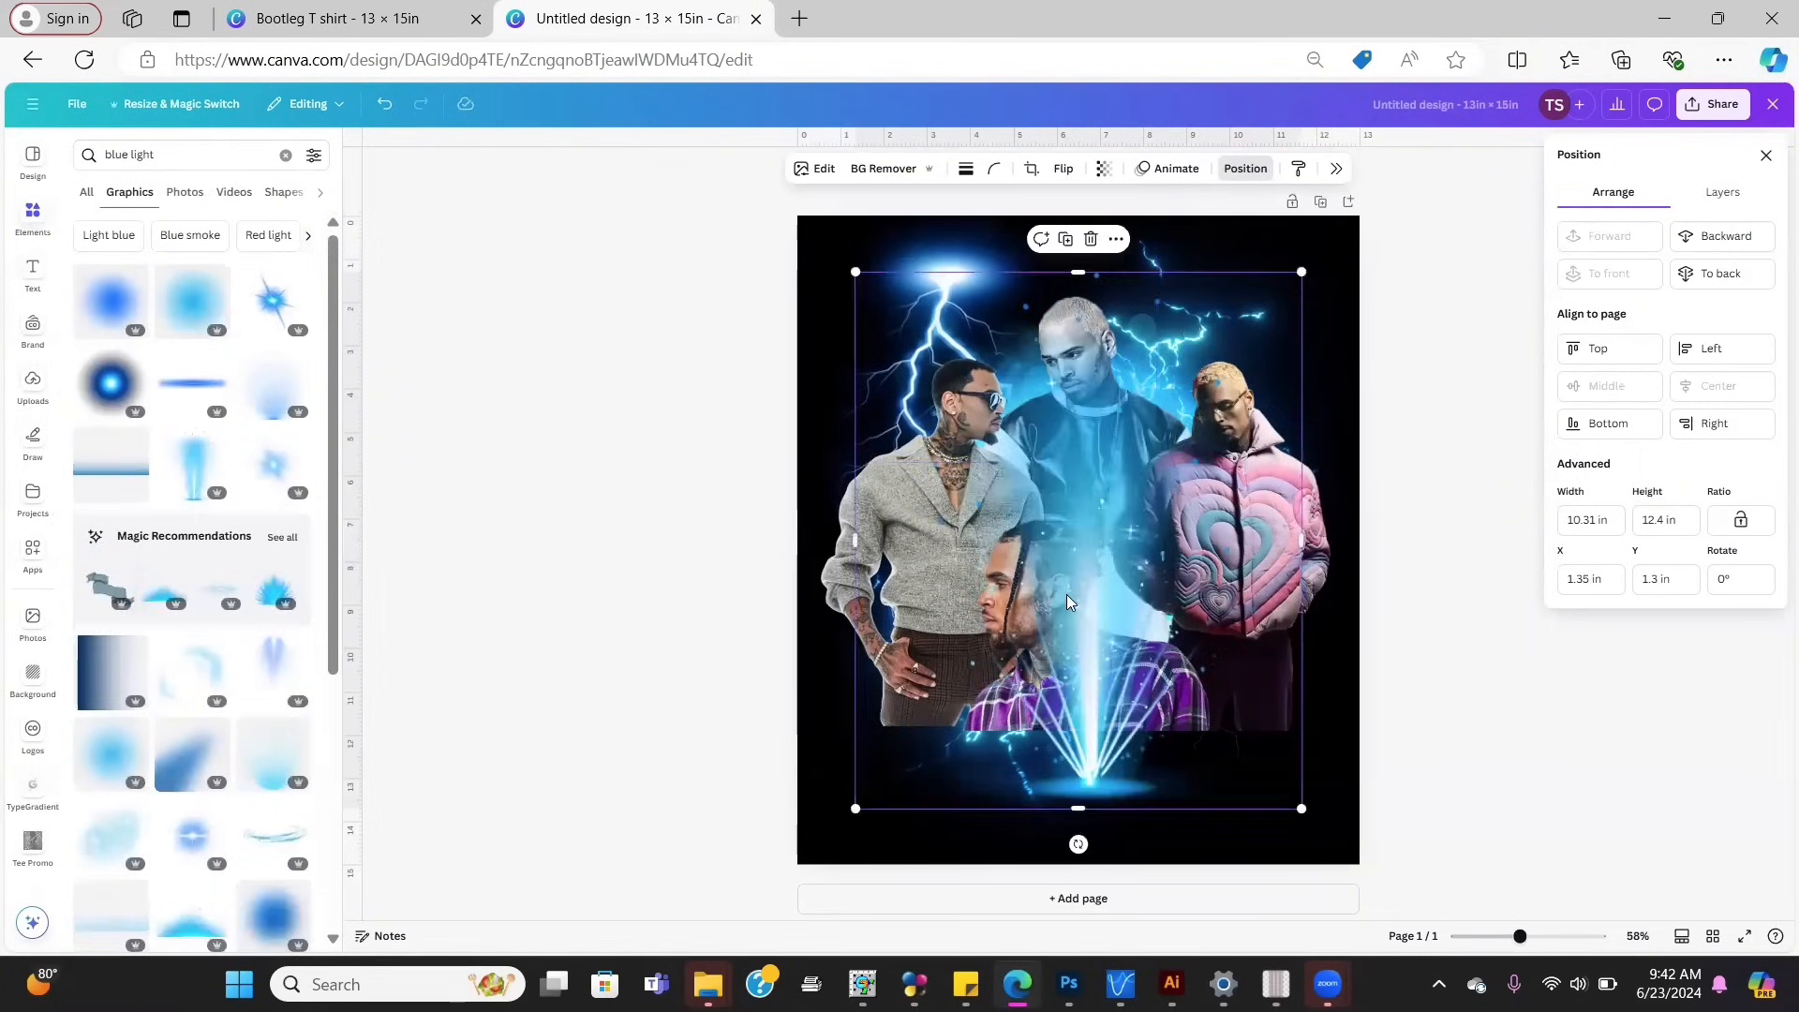
{"action": "left_click_drag", "start_coordinate": [1067, 594], "coordinate": [1051, 546]}
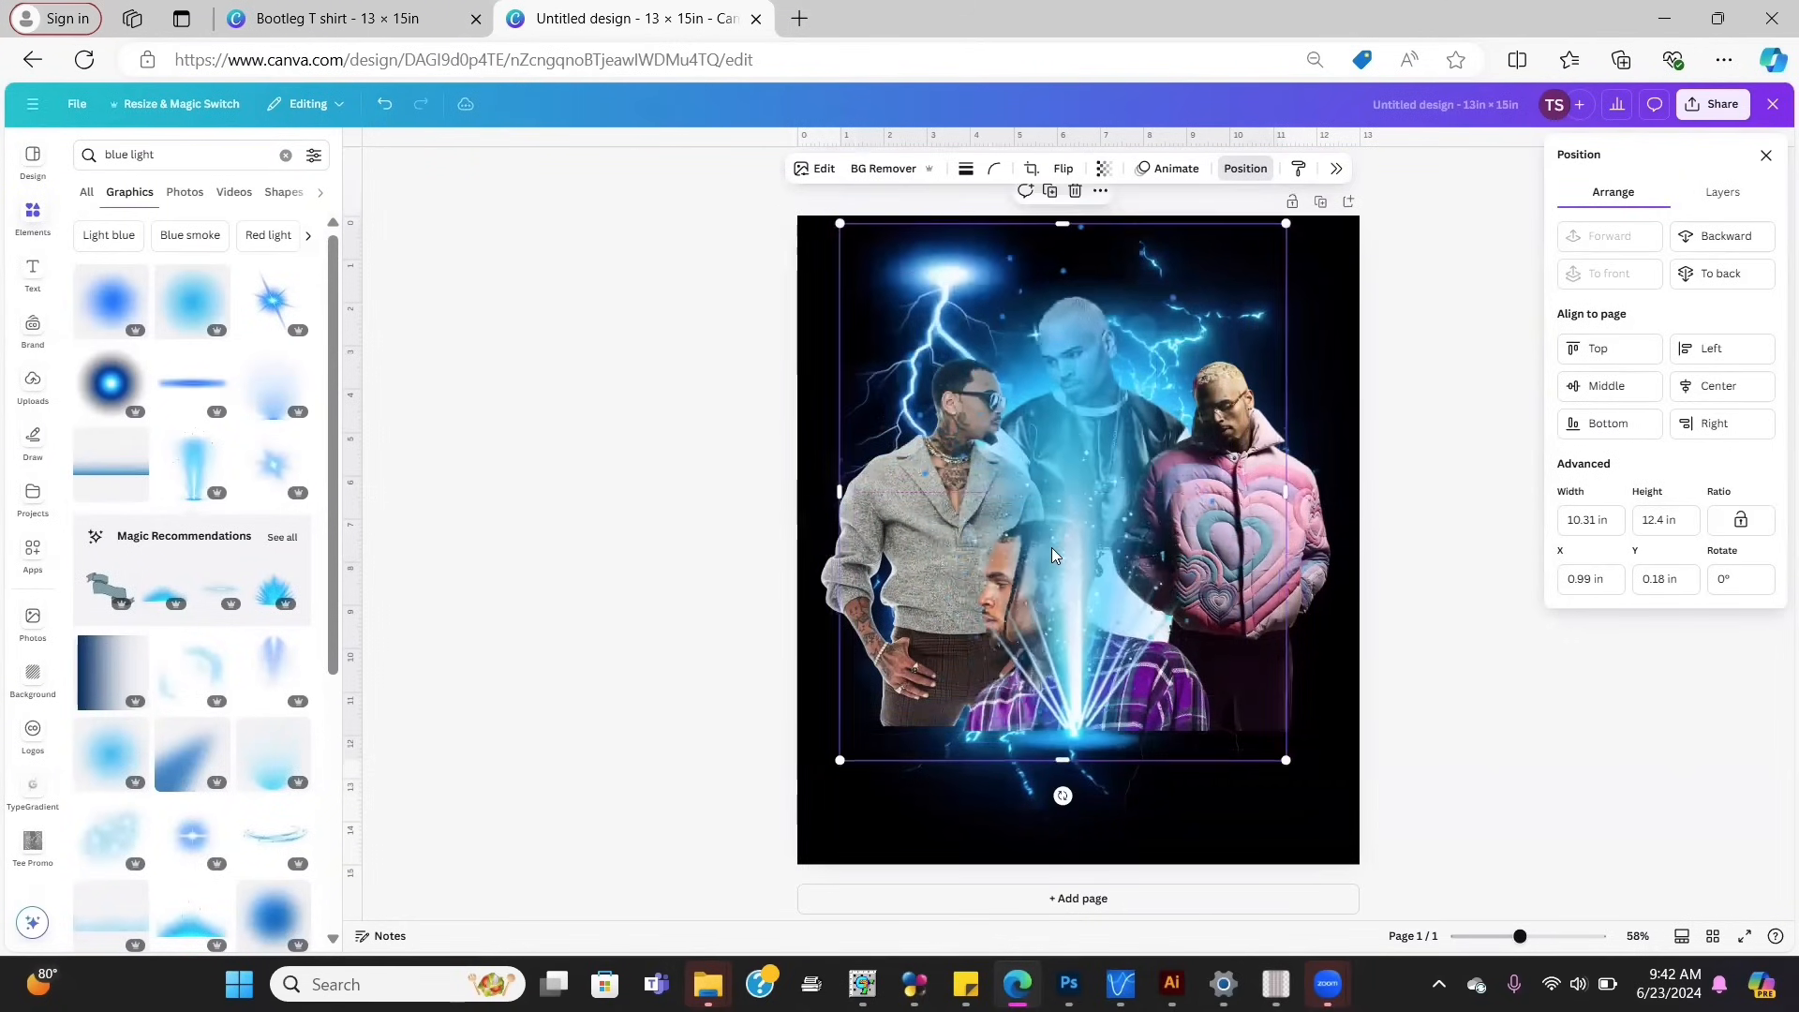
{"action": "left_click", "coordinate": [1694, 238]}
{"action": "left_click", "coordinate": [1694, 237]}
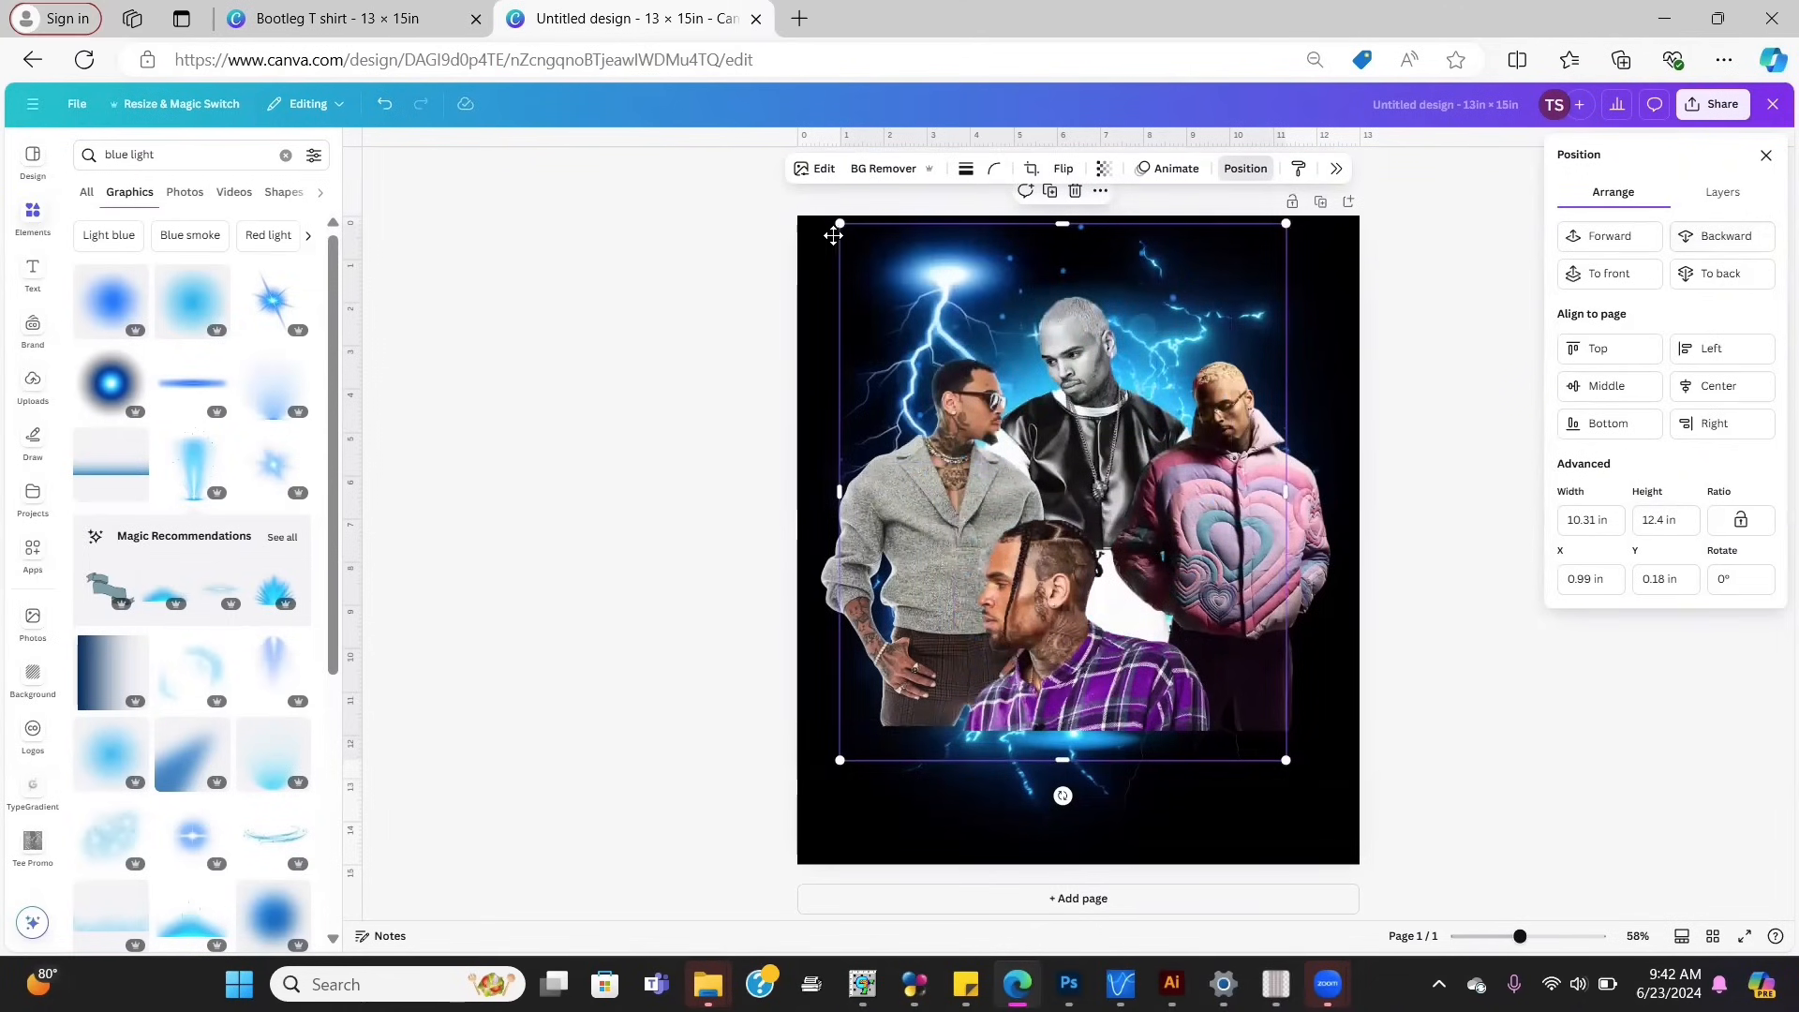
{"action": "mouse_move", "coordinate": [833, 236]}
{"action": "left_mouse_down"}
{"action": "mouse_move", "coordinate": [913, 199]}
{"action": "mouse_move", "coordinate": [951, 213]}
{"action": "mouse_move", "coordinate": [860, 239]}
{"action": "left_mouse_up"}
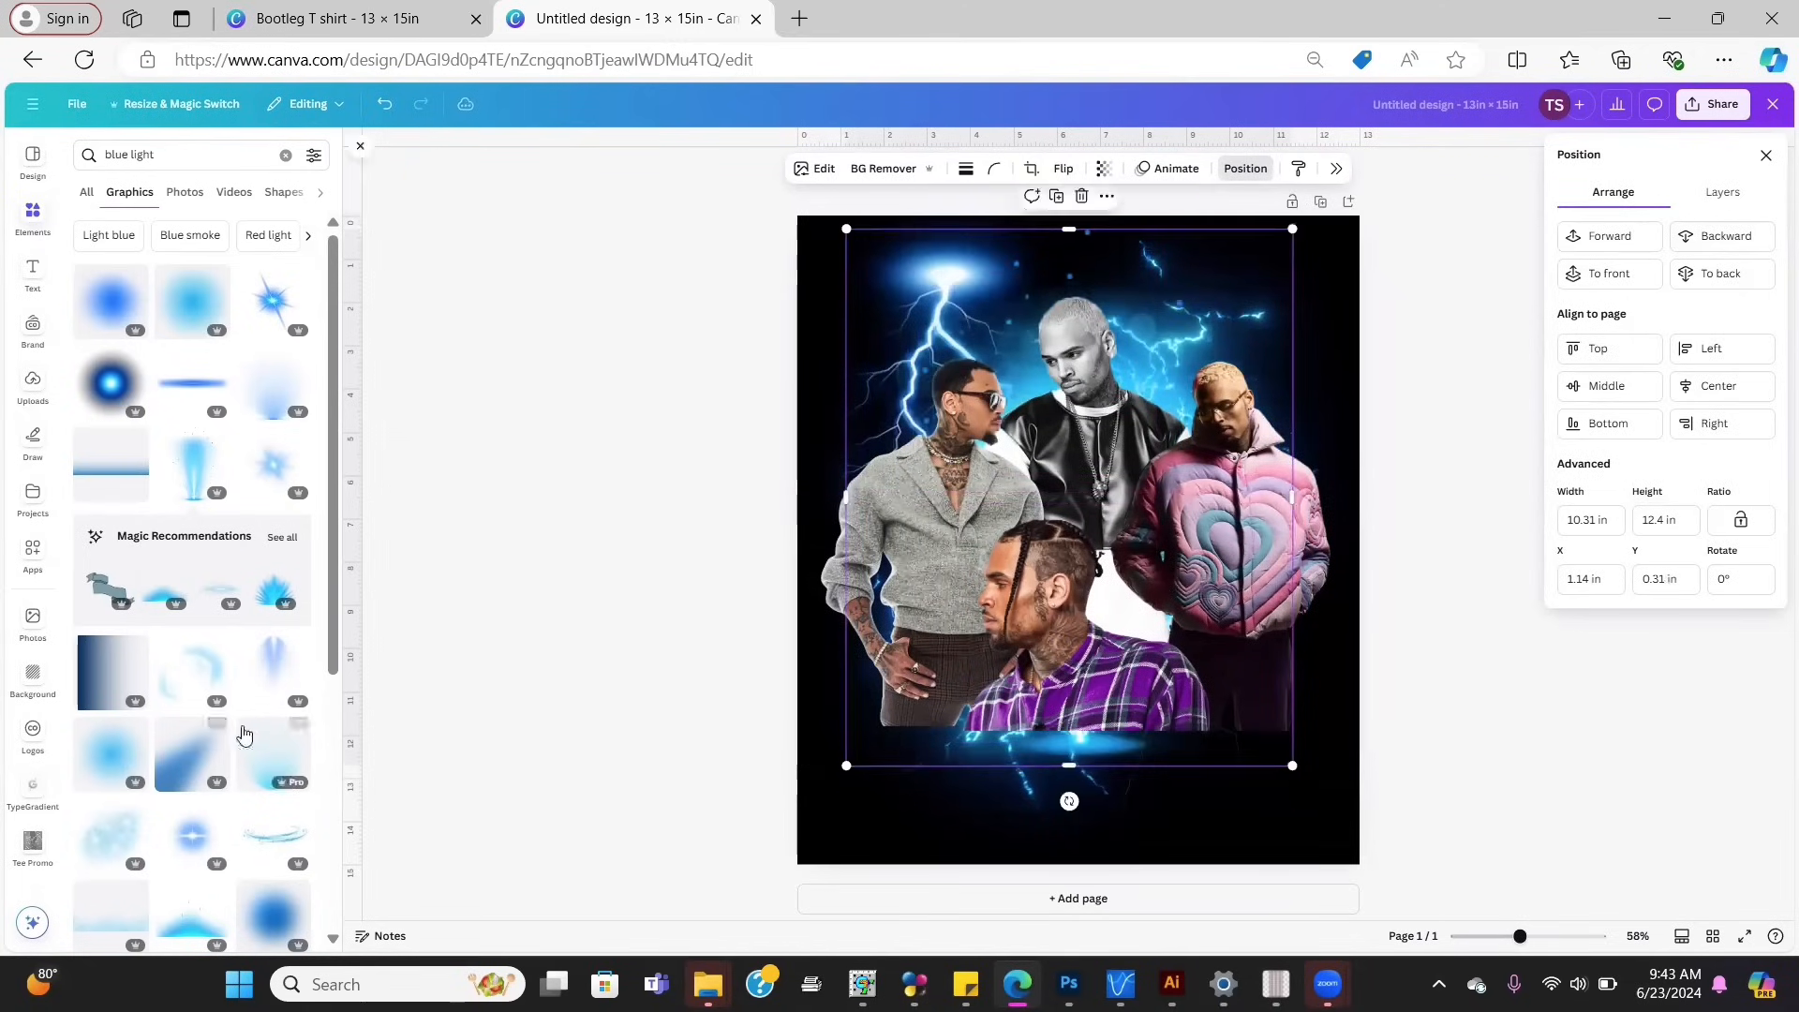
{"action": "left_click", "coordinate": [198, 398]}
{"action": "left_click_drag", "start_coordinate": [1135, 522], "coordinate": [1149, 728]}
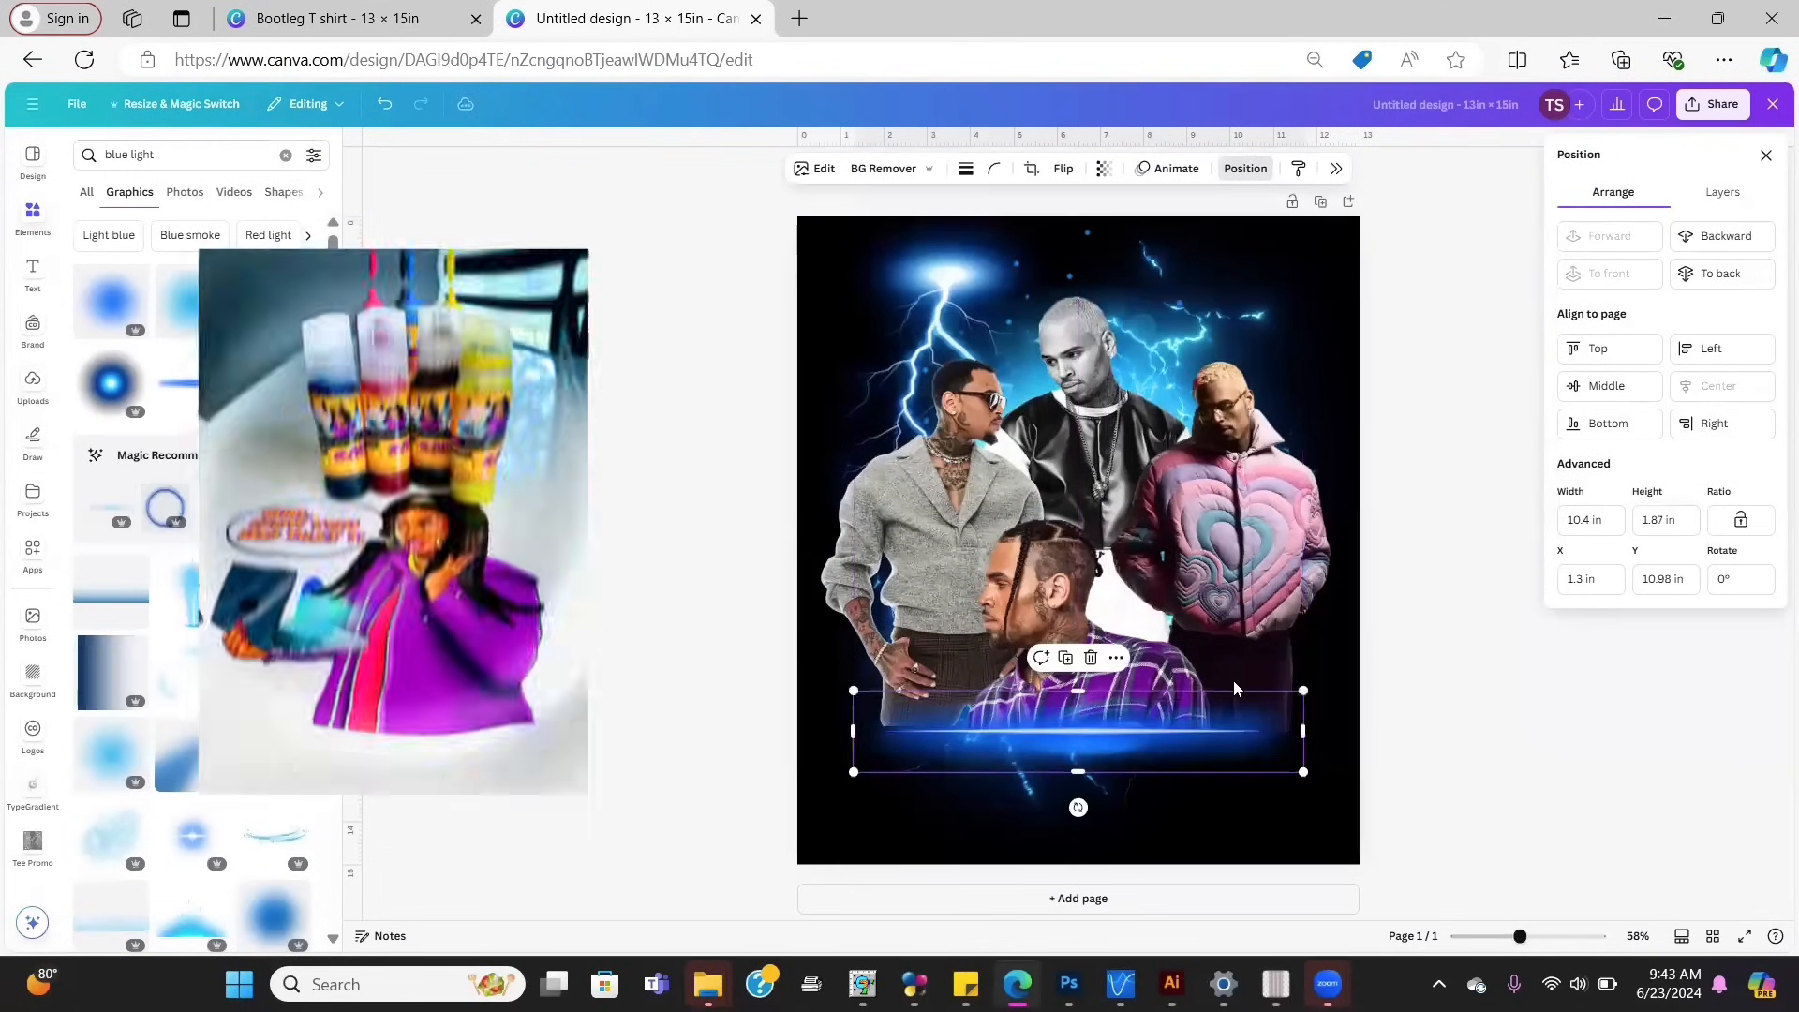
{"action": "left_click", "coordinate": [1310, 801]}
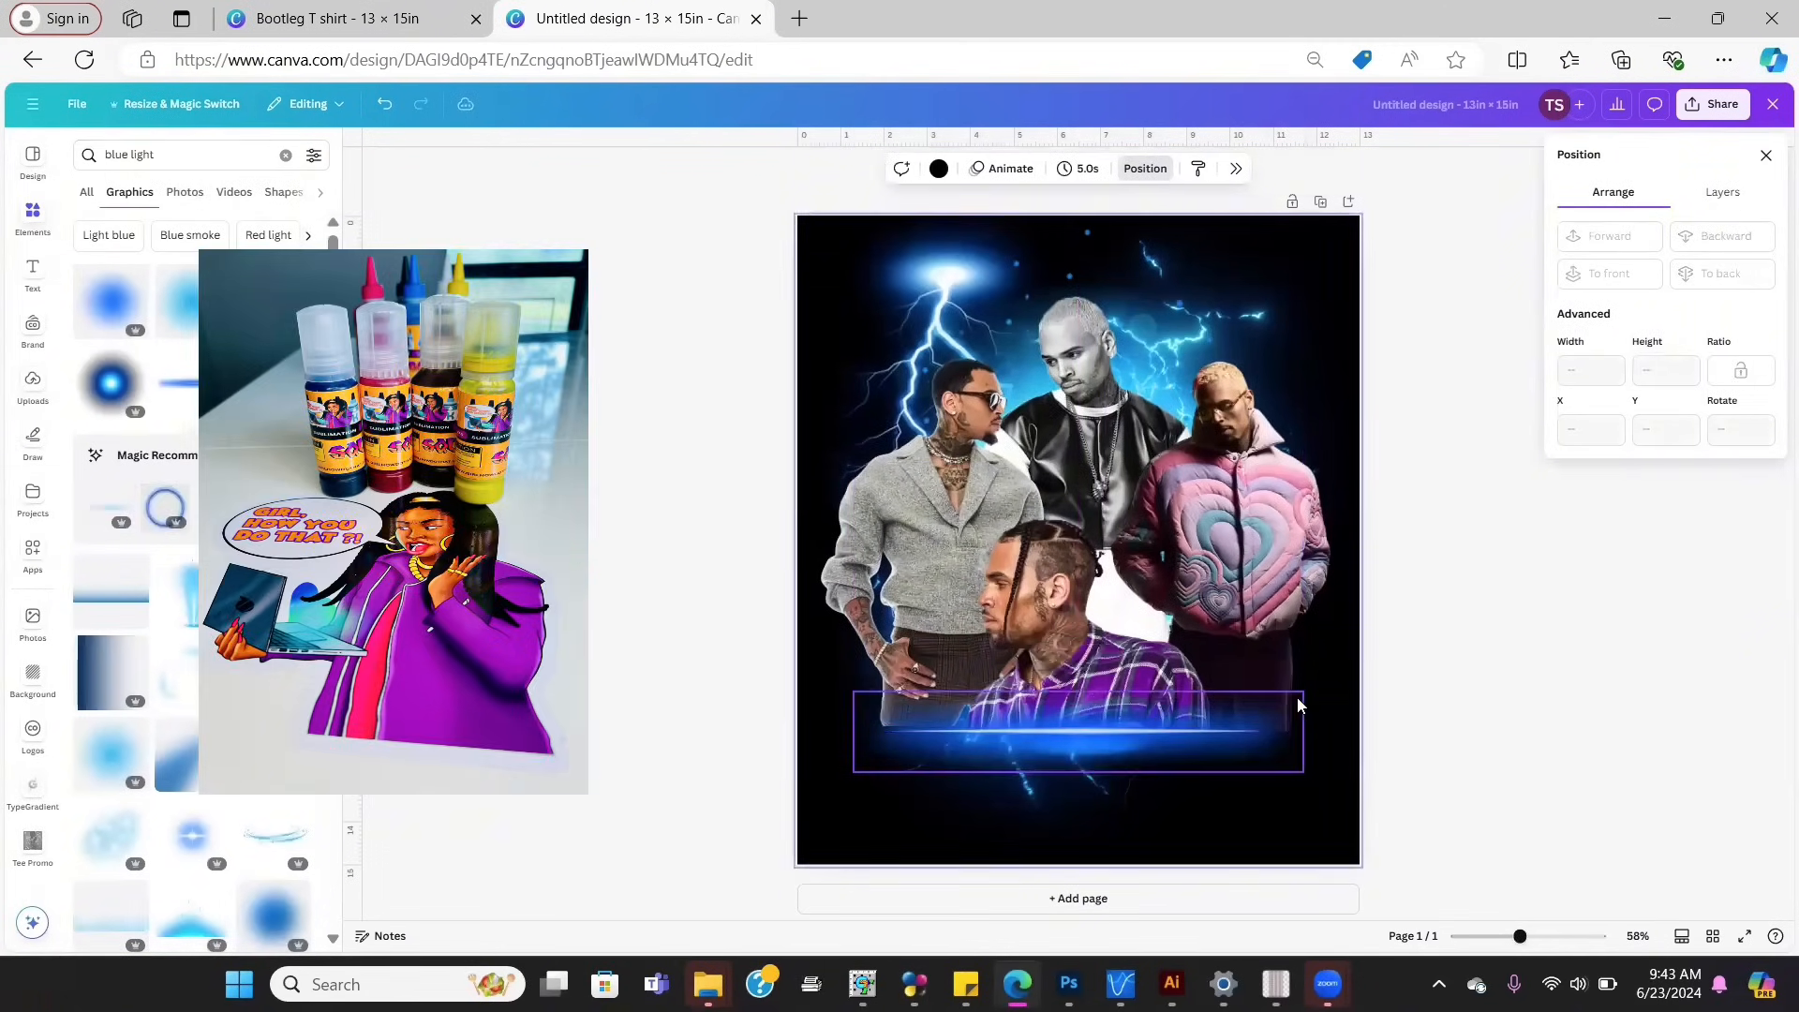
{"action": "left_click", "coordinate": [1299, 705]}
{"action": "left_click_drag", "start_coordinate": [1303, 693], "coordinate": [1362, 669]}
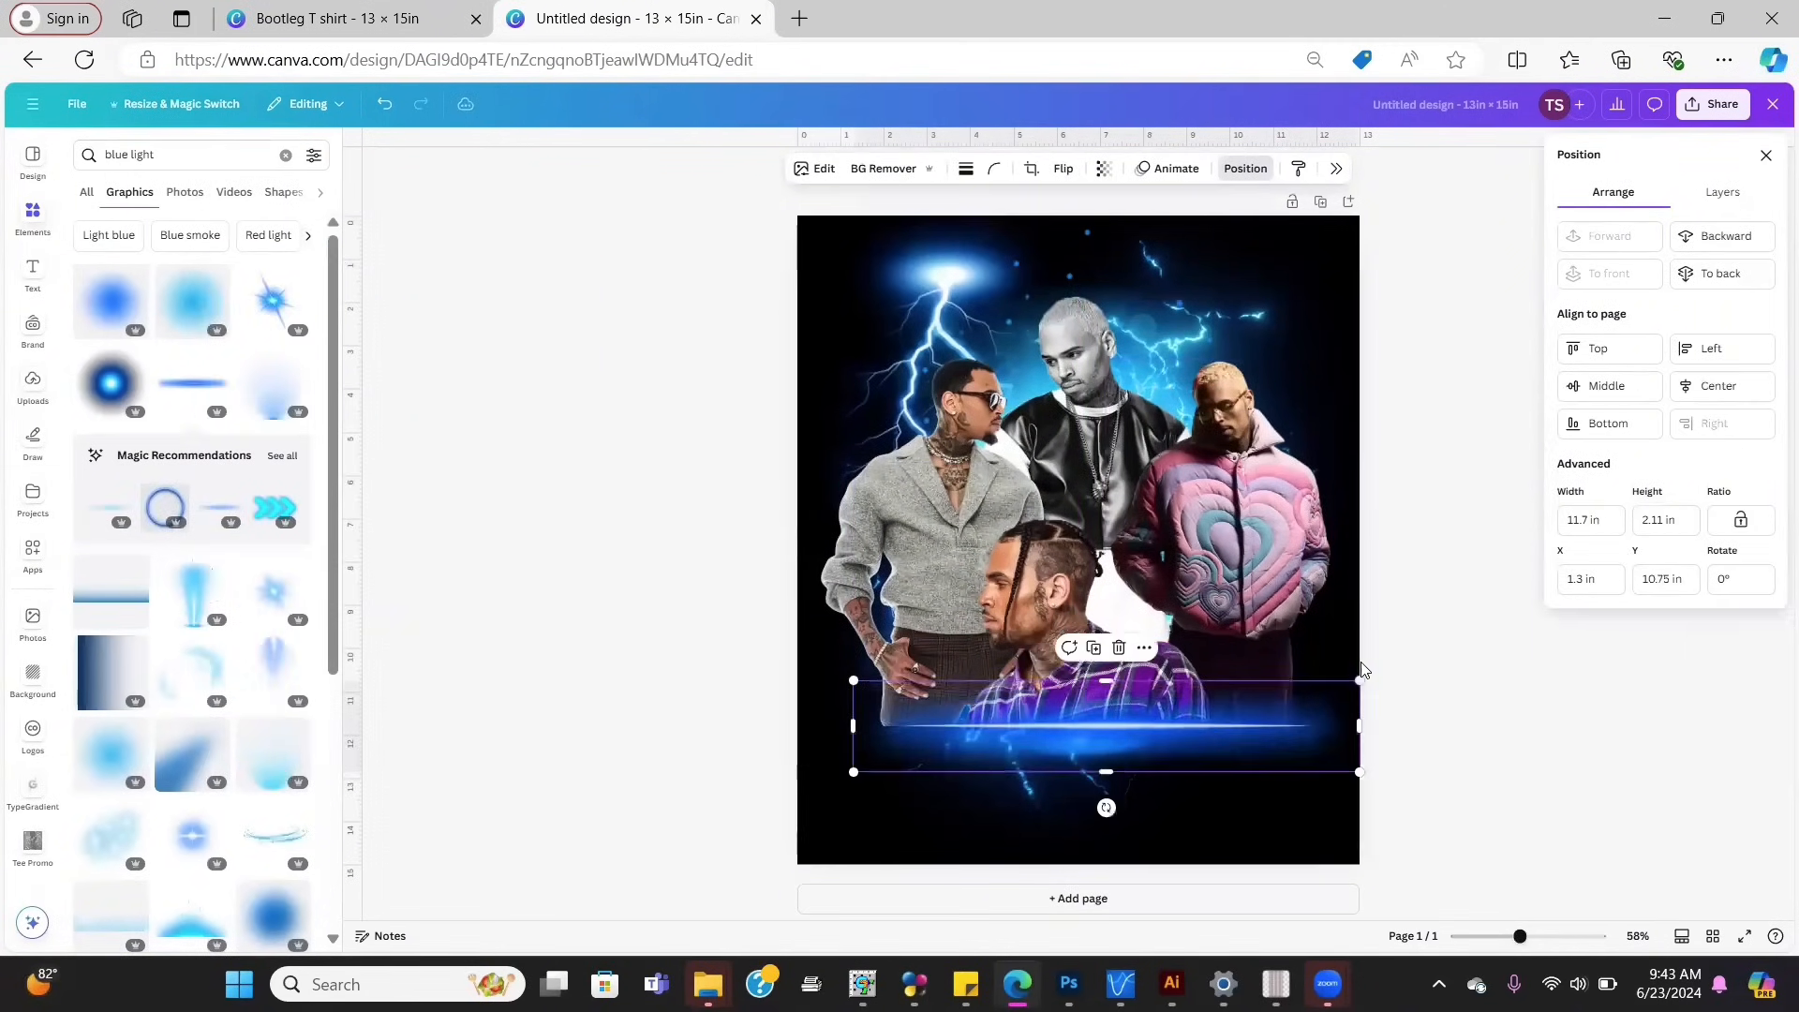
{"action": "left_click_drag", "start_coordinate": [1206, 734], "coordinate": [1199, 733]}
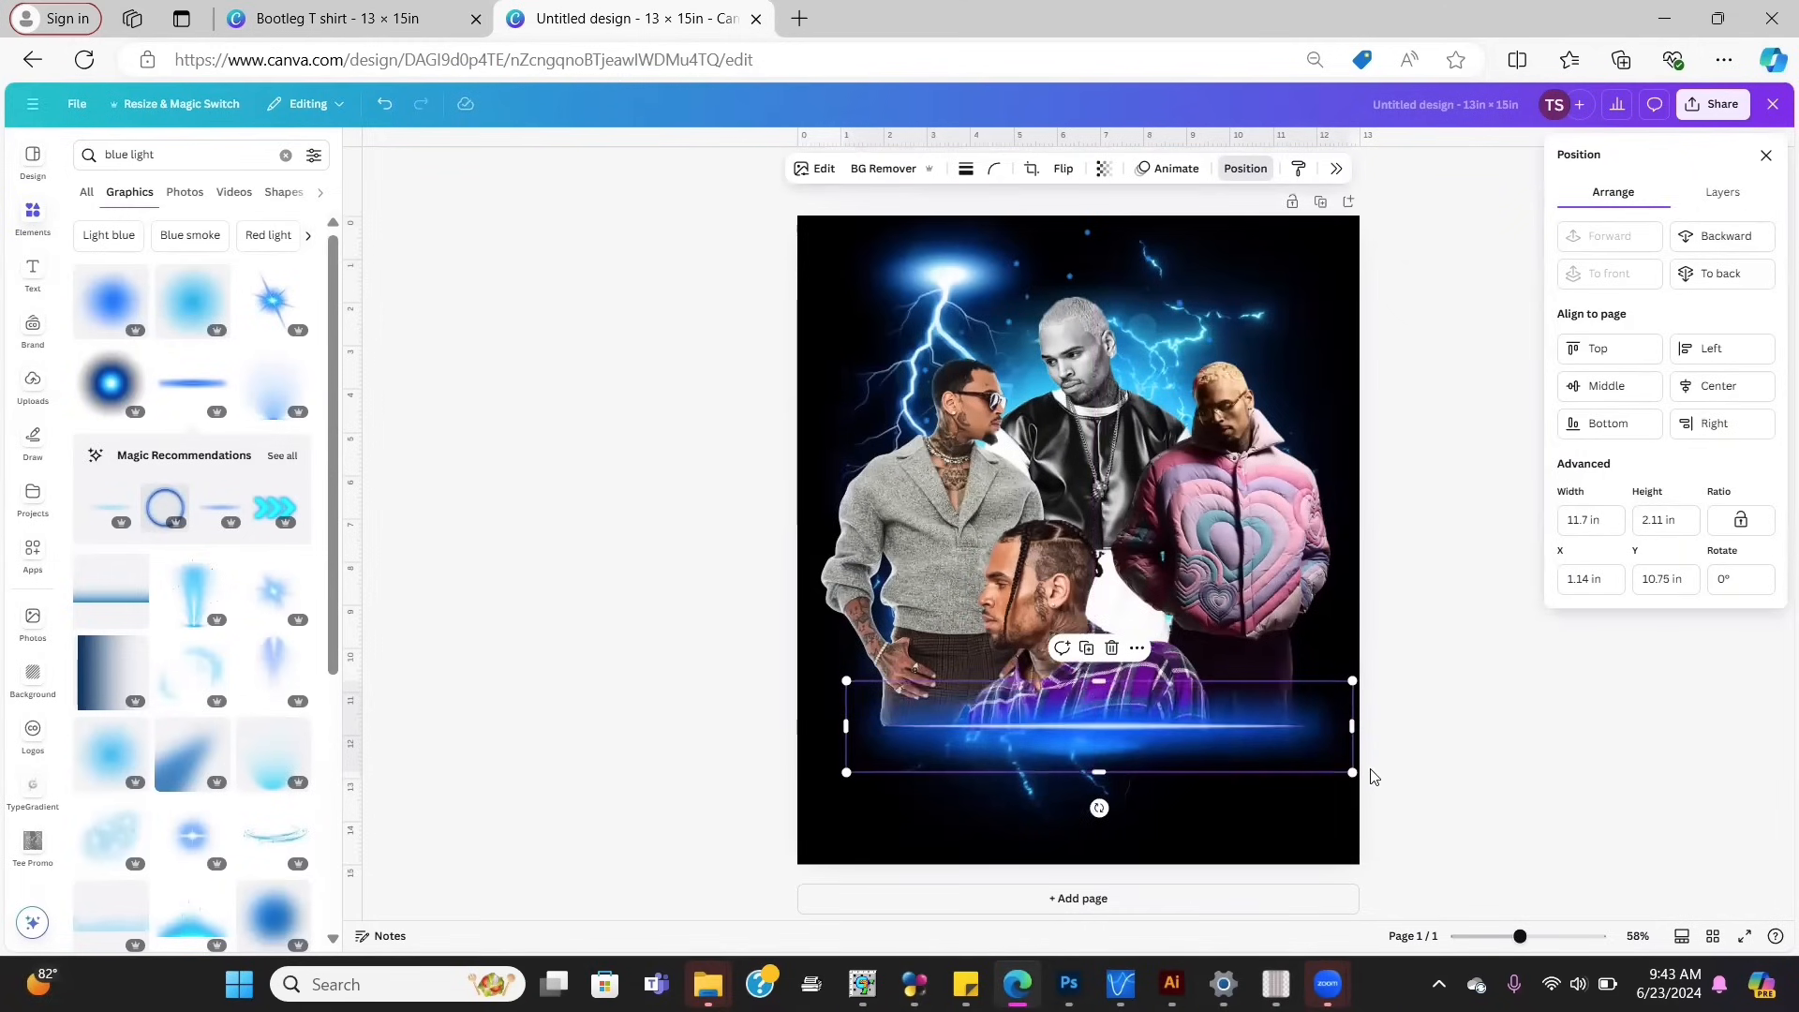
{"action": "left_click_drag", "start_coordinate": [1265, 720], "coordinate": [1268, 718]}
{"action": "key", "text": "Left"}
{"action": "key", "text": "Left"}
{"action": "key", "text": "Left"}
{"action": "key", "text": "Left"}
{"action": "key", "text": "Left"}
{"action": "key", "text": "Left"}
{"action": "key", "text": "Left"}
{"action": "key", "text": "Left"}
{"action": "key", "text": "Left"}
{"action": "key", "text": "Left"}
{"action": "key", "text": "Left"}
{"action": "key", "text": "Left"}
{"action": "key", "text": "Left"}
{"action": "key", "text": "Left"}
{"action": "key", "text": "Left"}
{"action": "key", "text": "Left"}
{"action": "key", "text": "Left"}
{"action": "key", "text": "Left"}
{"action": "key", "text": "Left"}
{"action": "key", "text": "Left"}
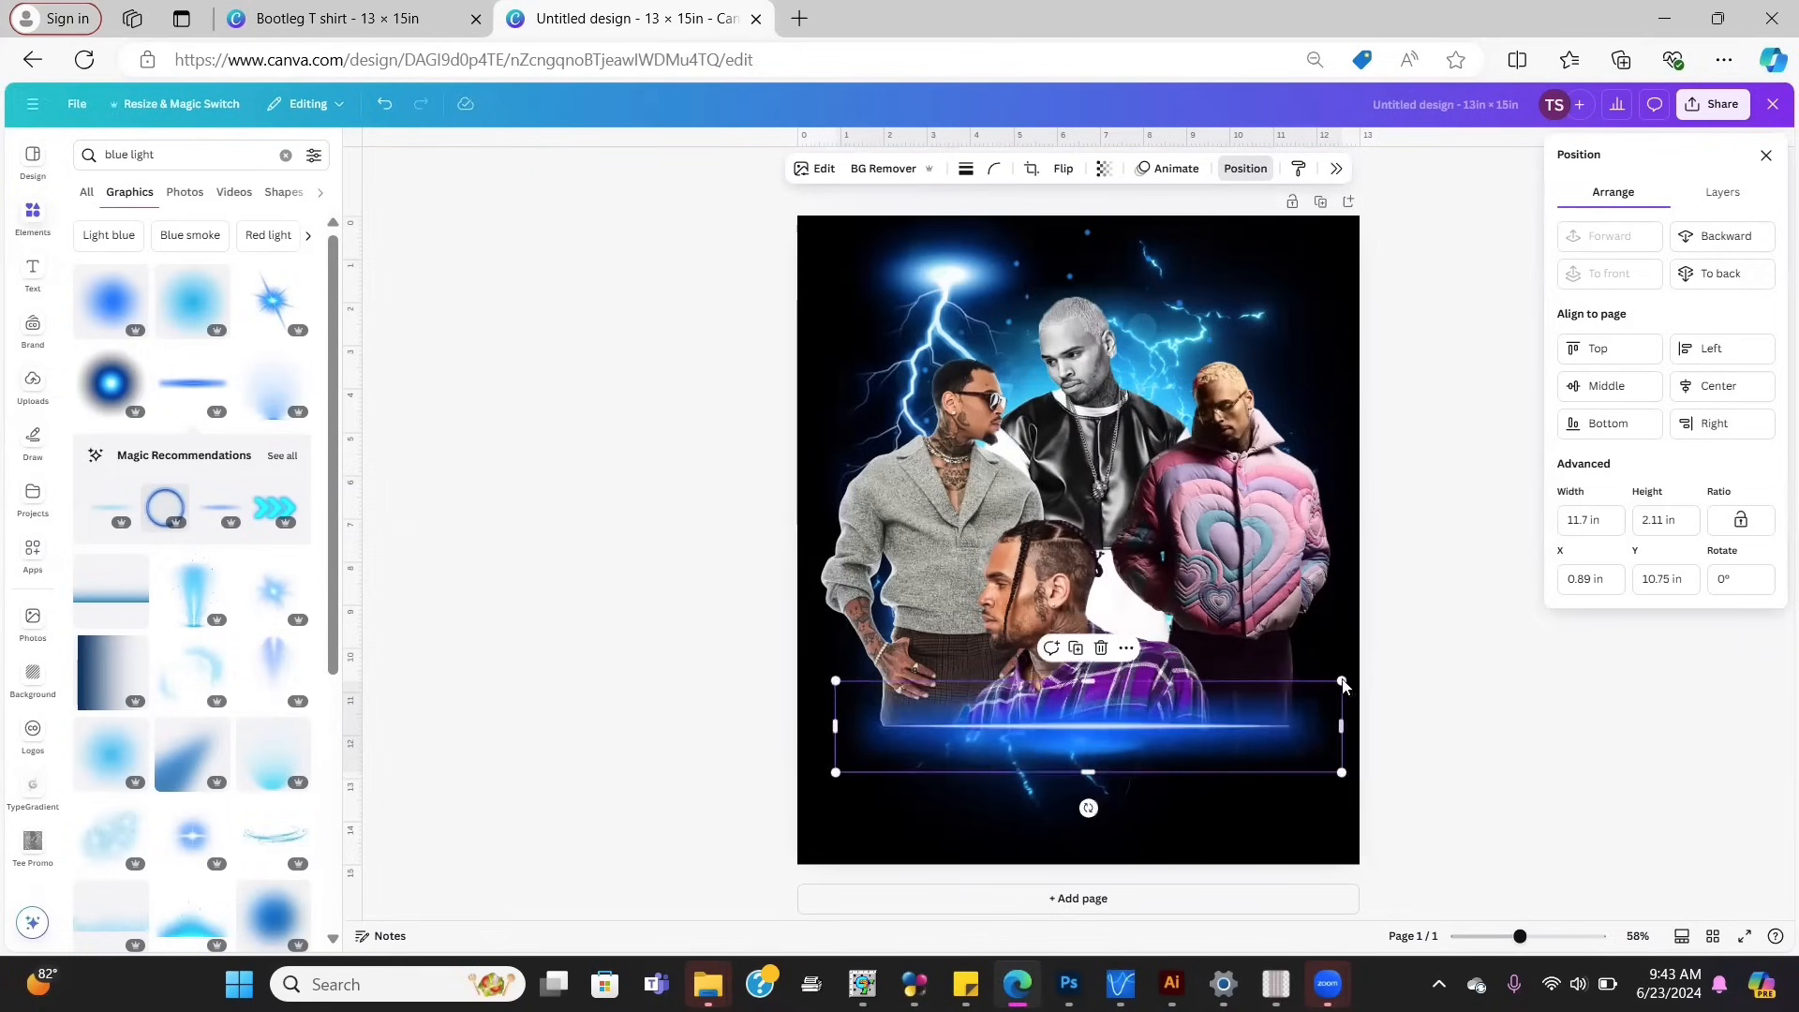
{"action": "left_click_drag", "start_coordinate": [1341, 677], "coordinate": [1354, 675]}
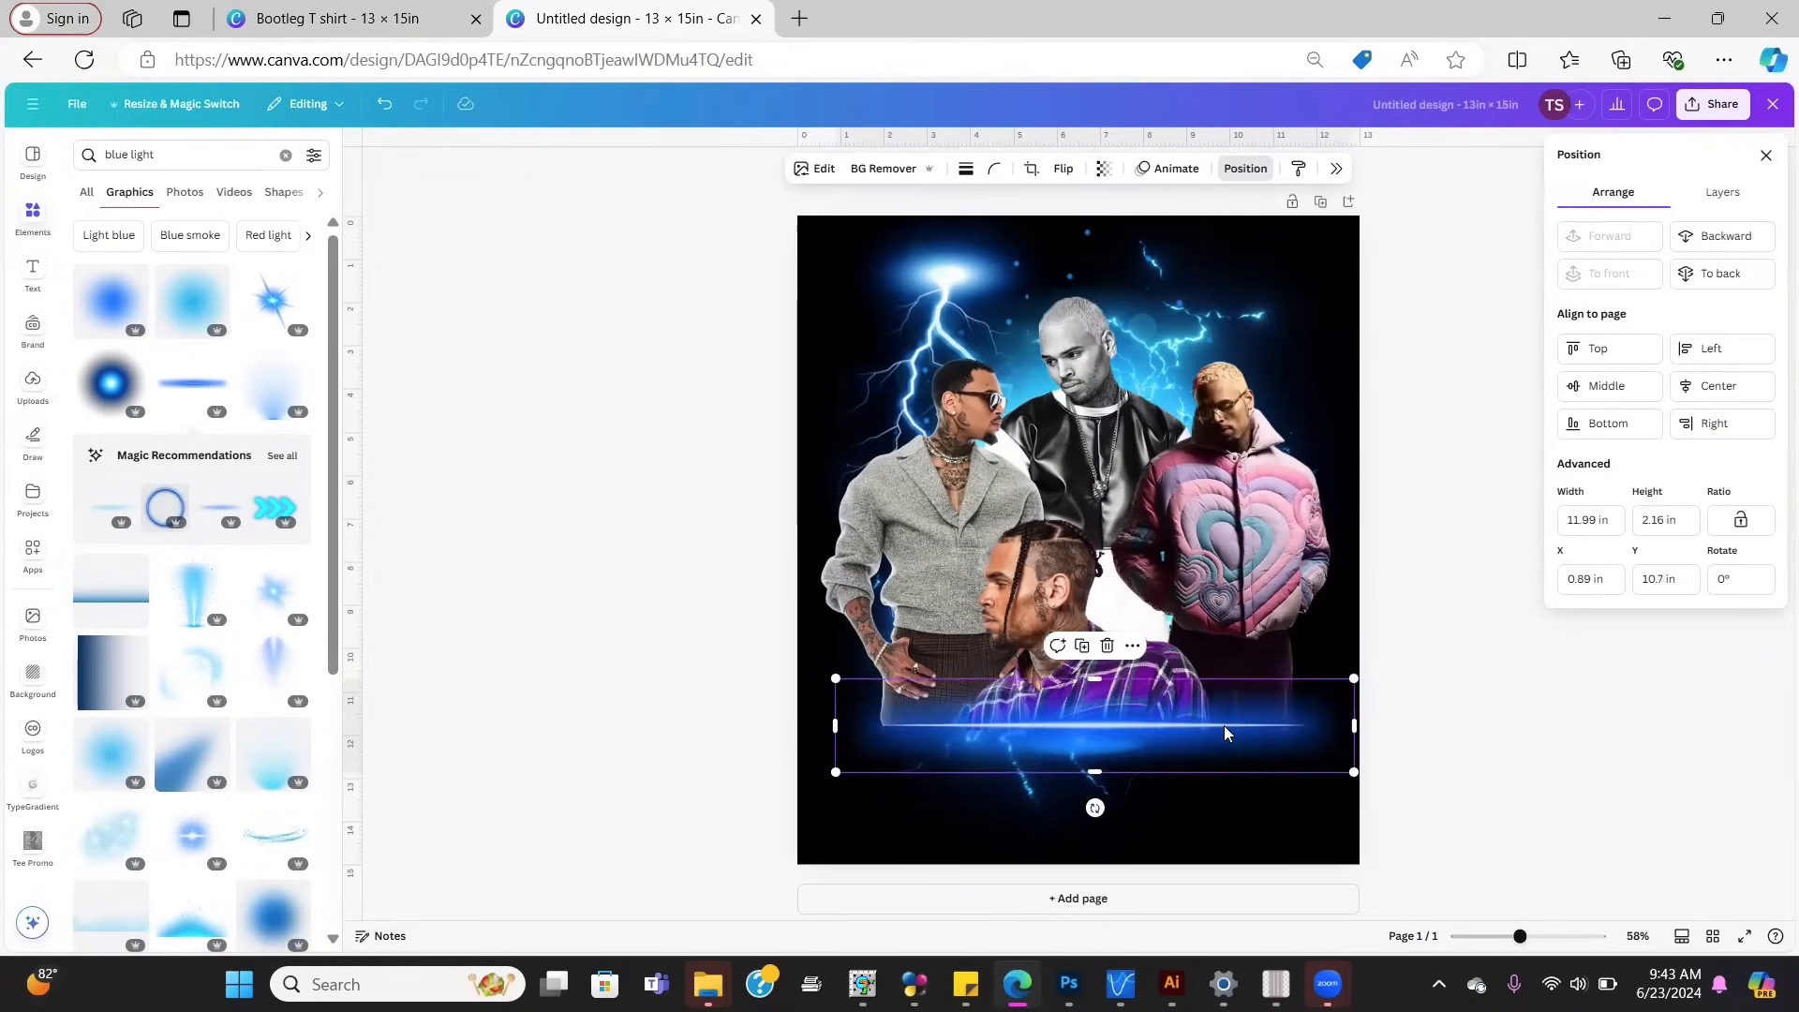
{"action": "mouse_move", "coordinate": [1226, 730]}
{"action": "left_mouse_down"}
{"action": "mouse_move", "coordinate": [1226, 694]}
{"action": "mouse_move", "coordinate": [1223, 725]}
{"action": "left_mouse_up"}
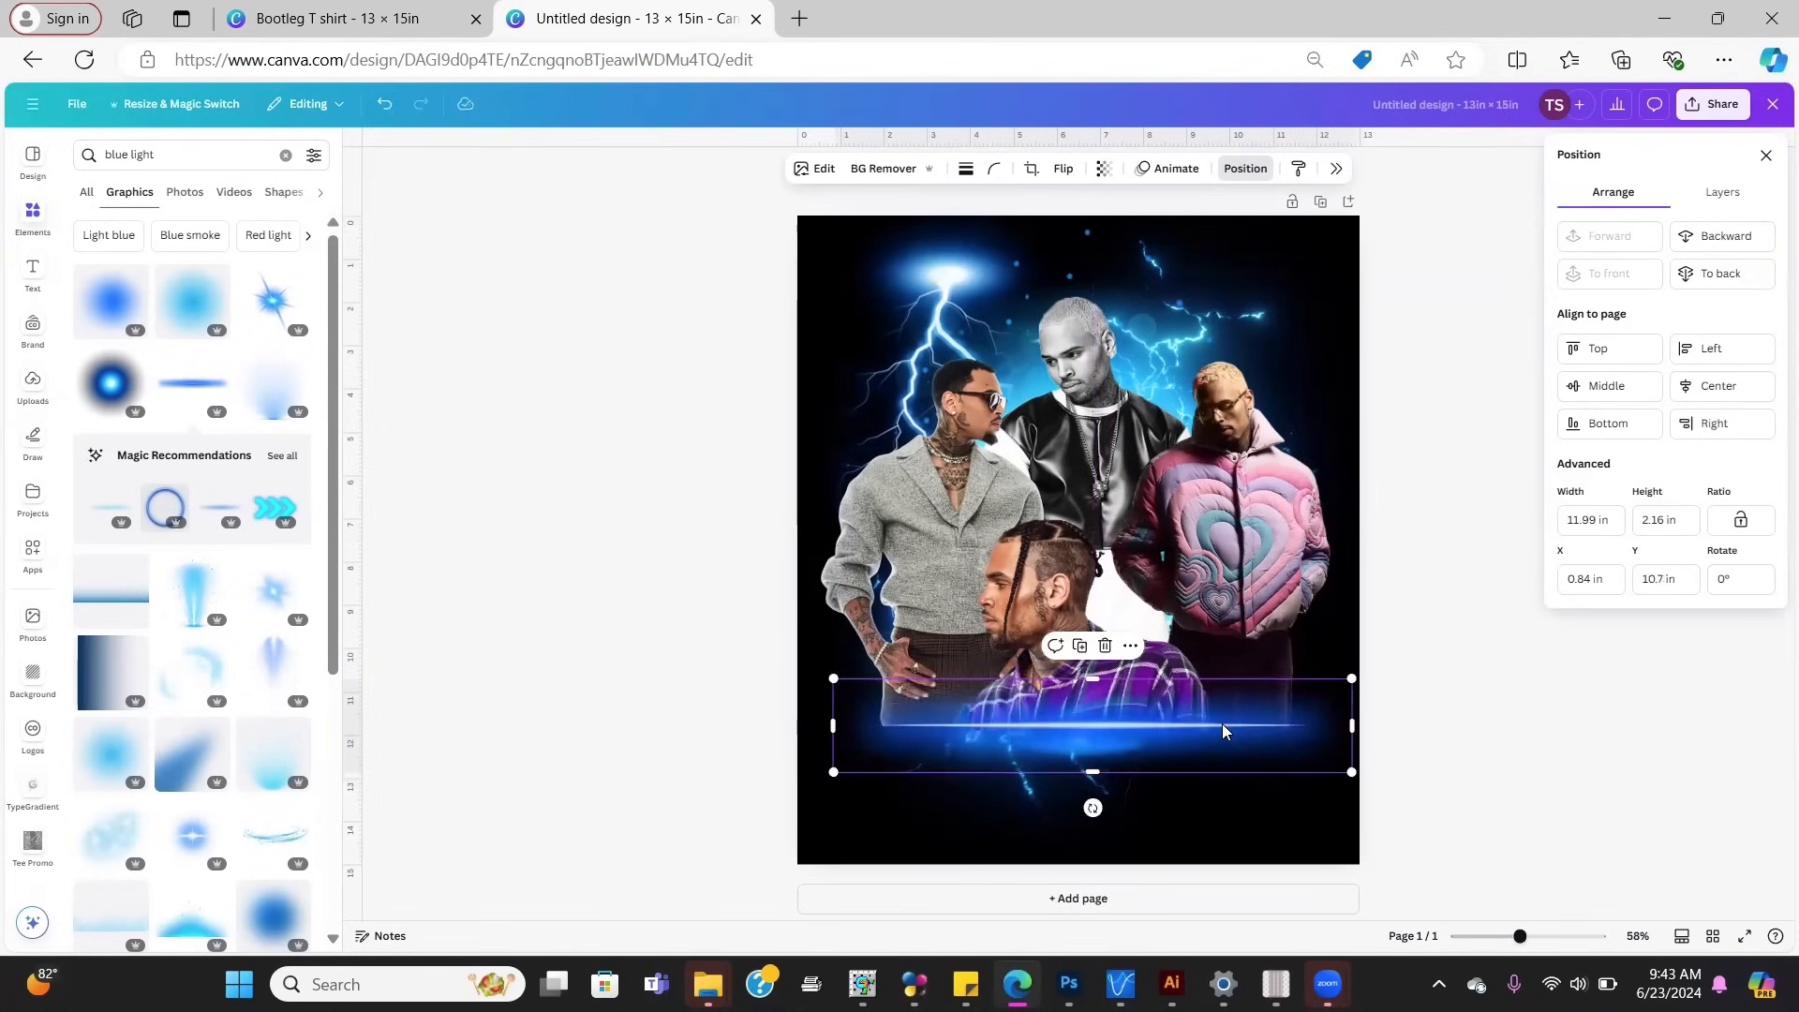
{"action": "key", "text": "Delete"}
Step: Search elements for 'black blur' and place an enlarged blur at the bottom of the design
{"action": "key", "text": "ctrl+a"}
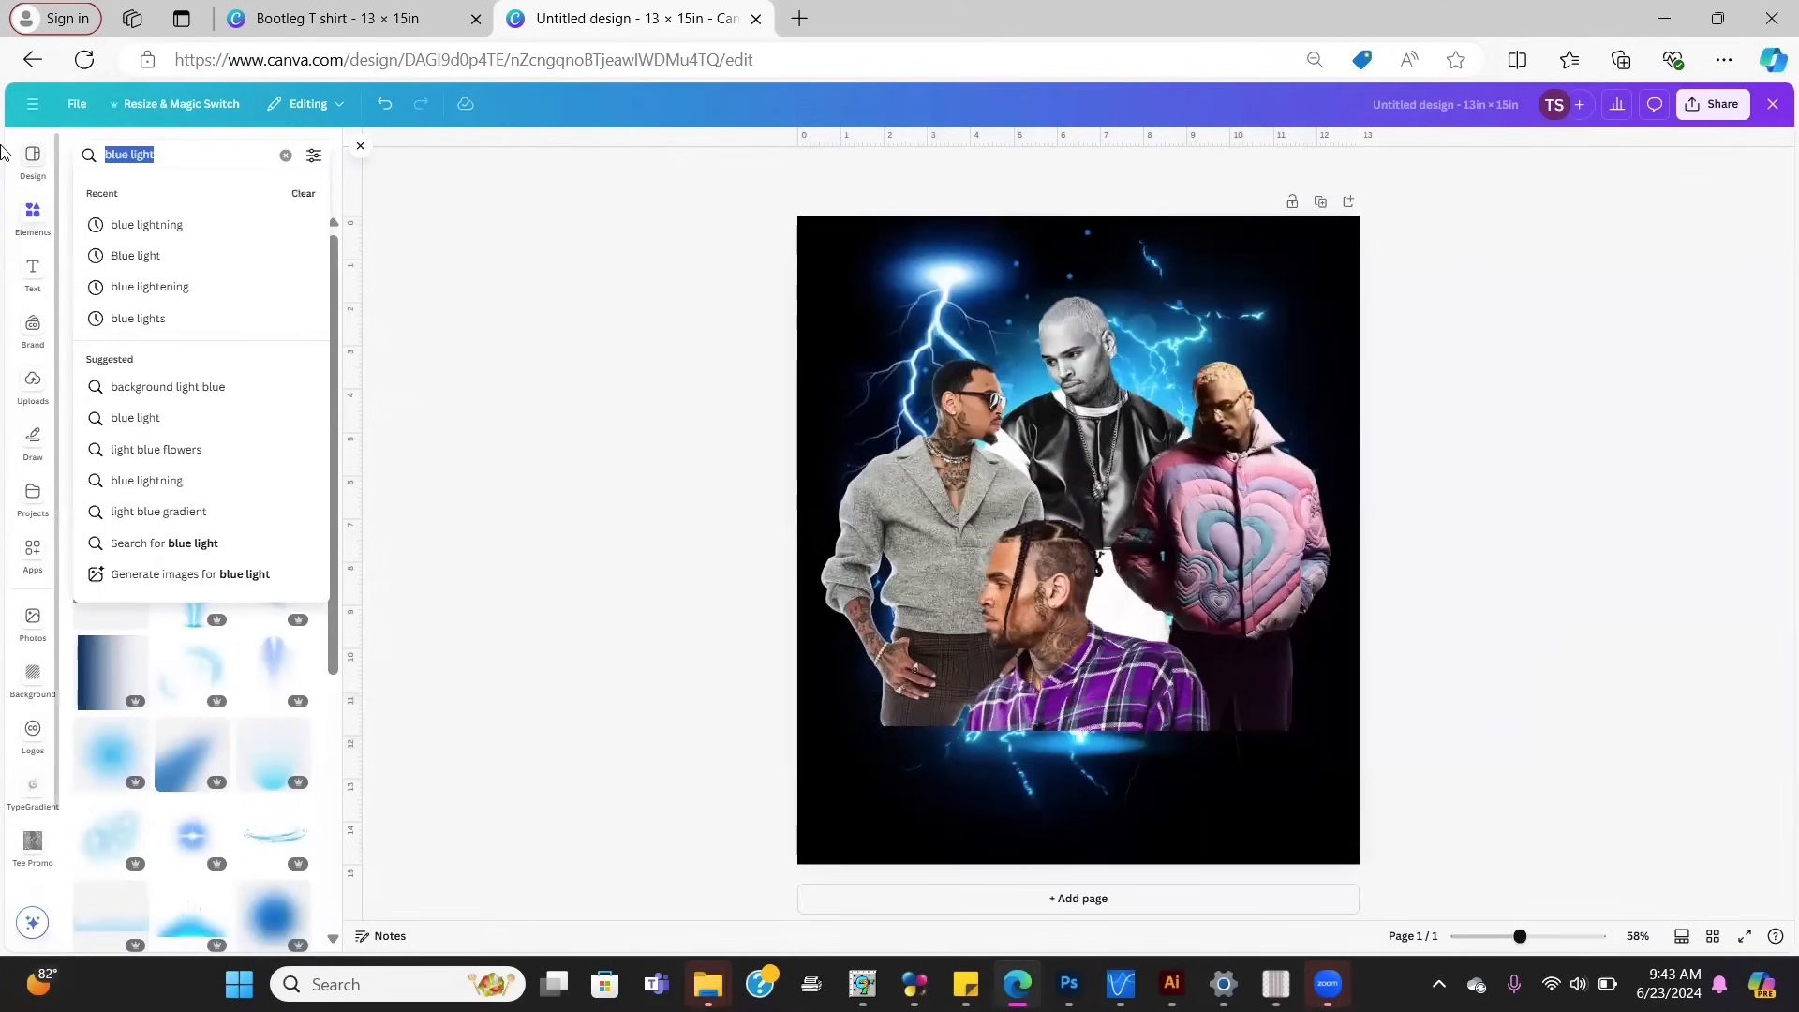
{"action": "key", "text": "BackSpace"}
{"action": "type", "text": "black"}
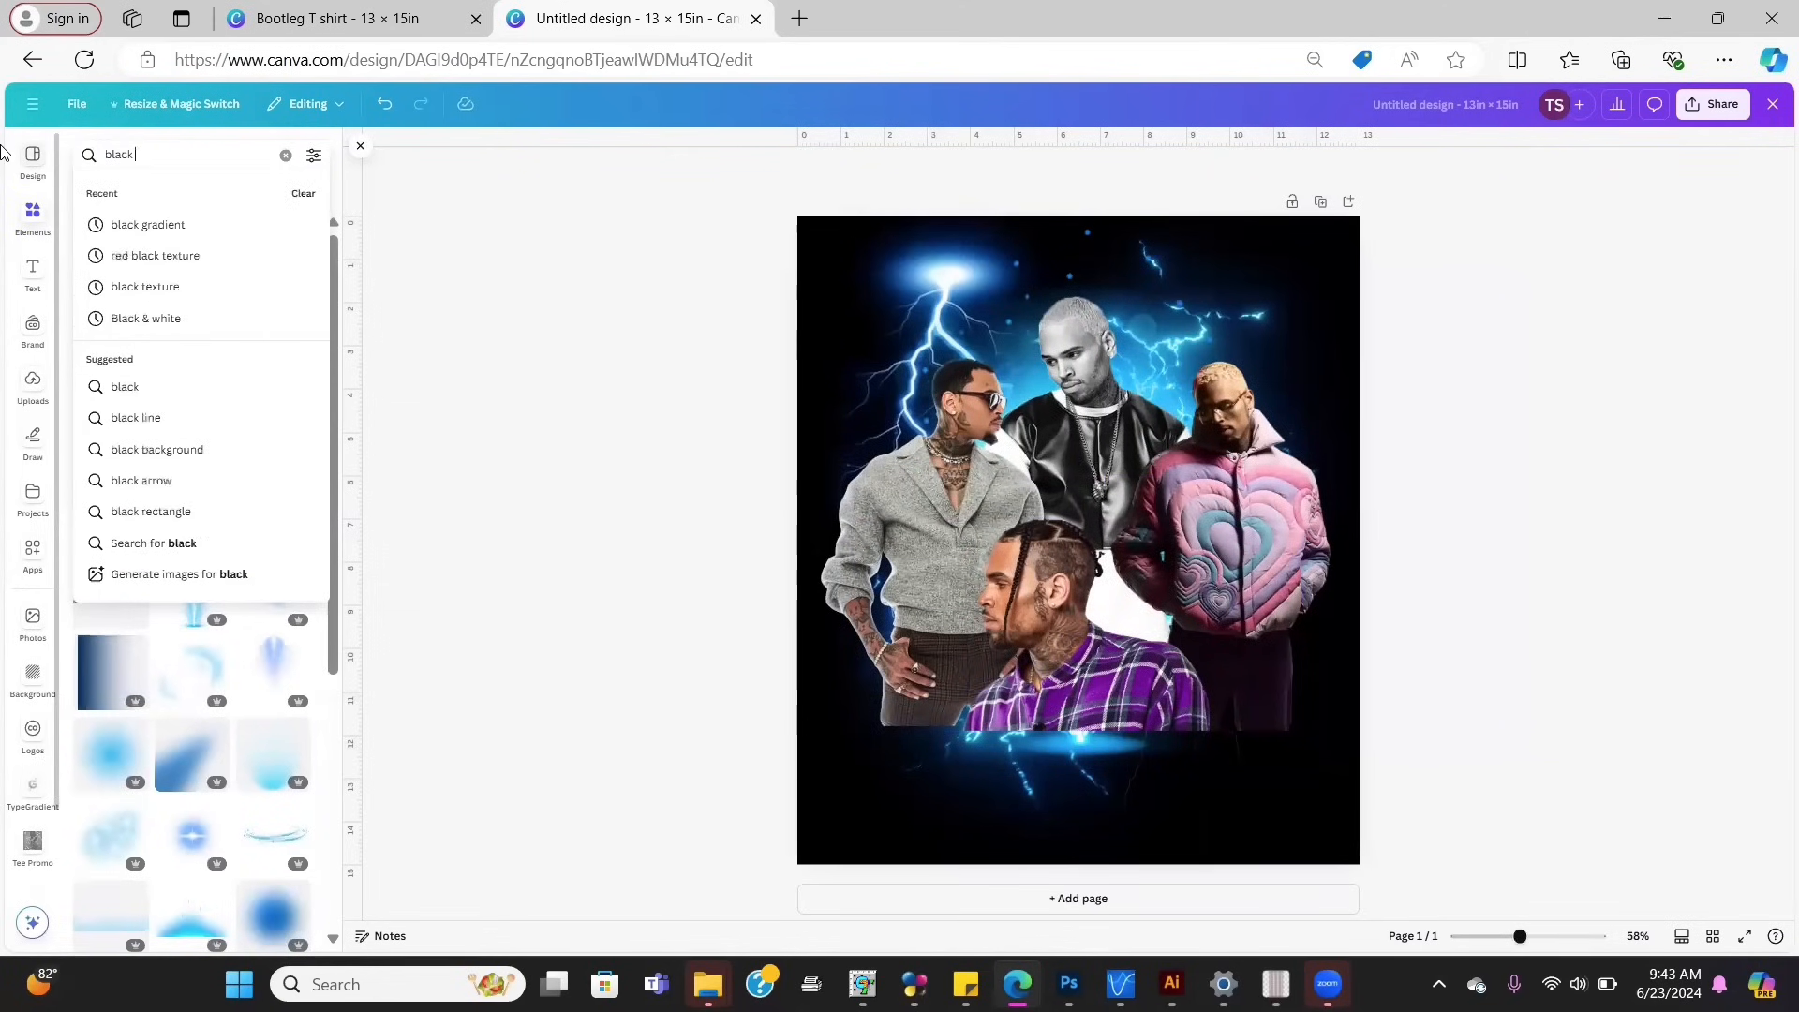
{"action": "type", "text": " blur"}
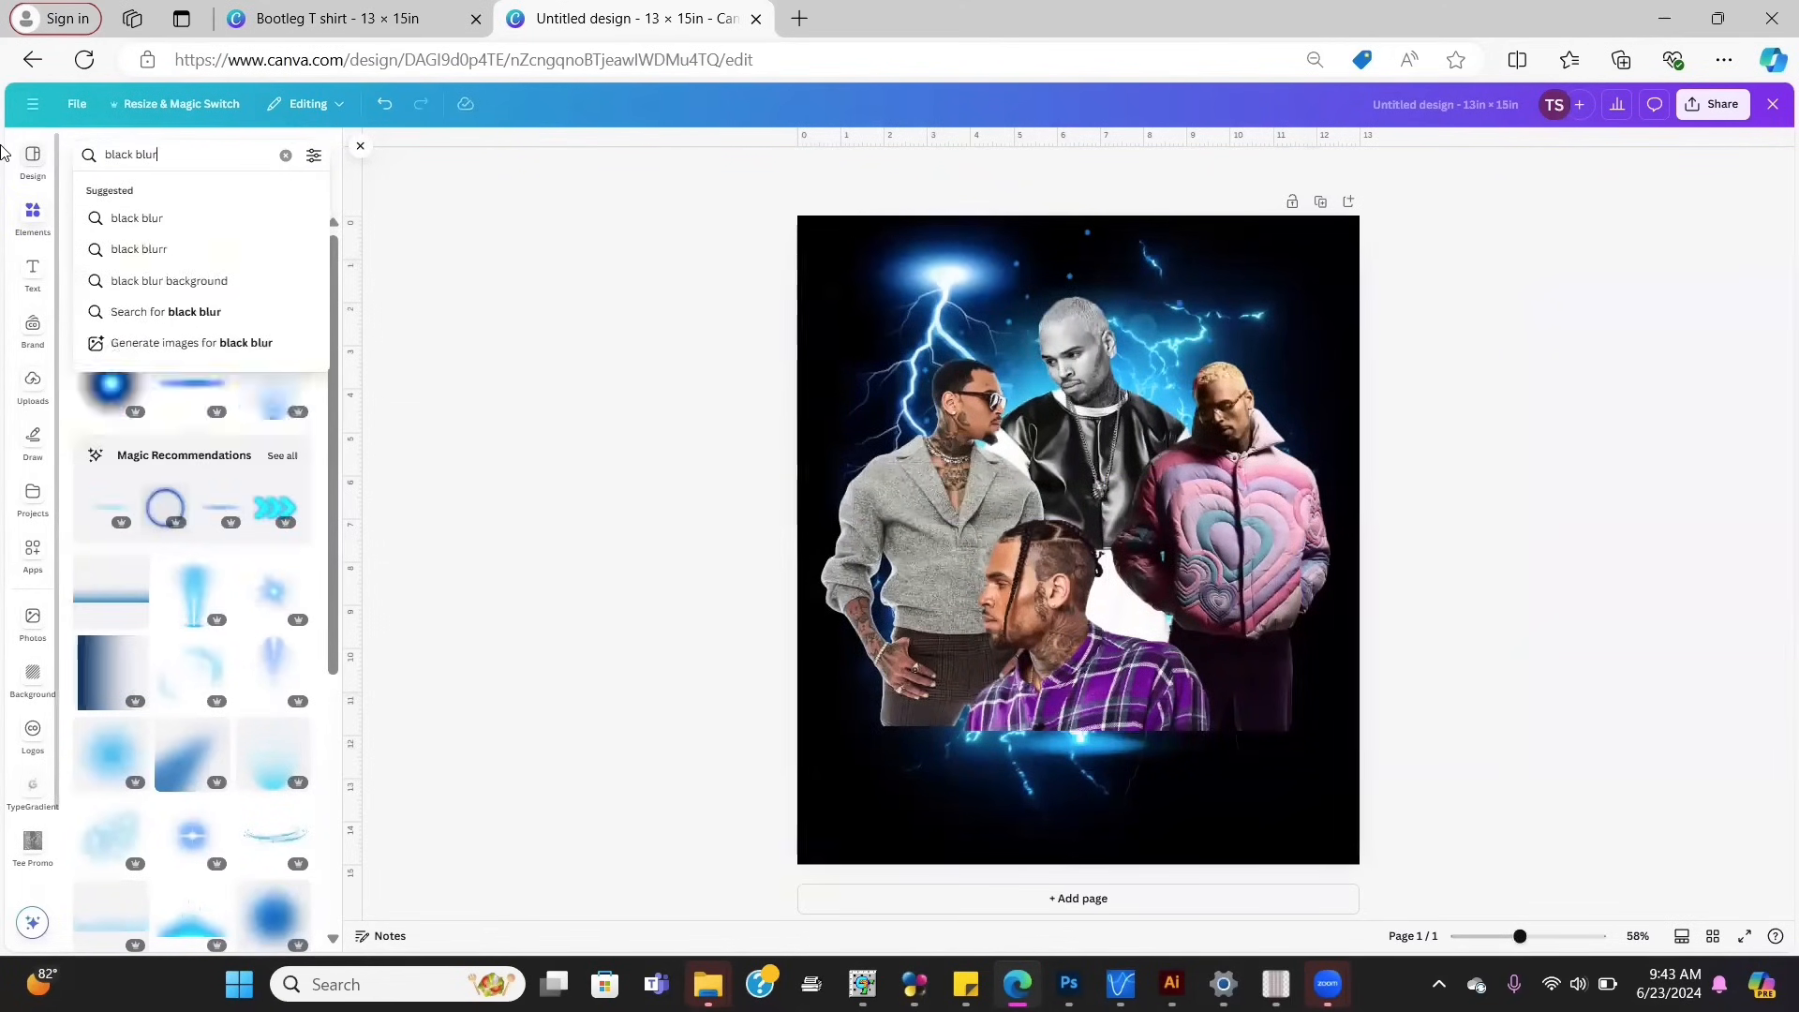
{"action": "key", "text": "Return"}
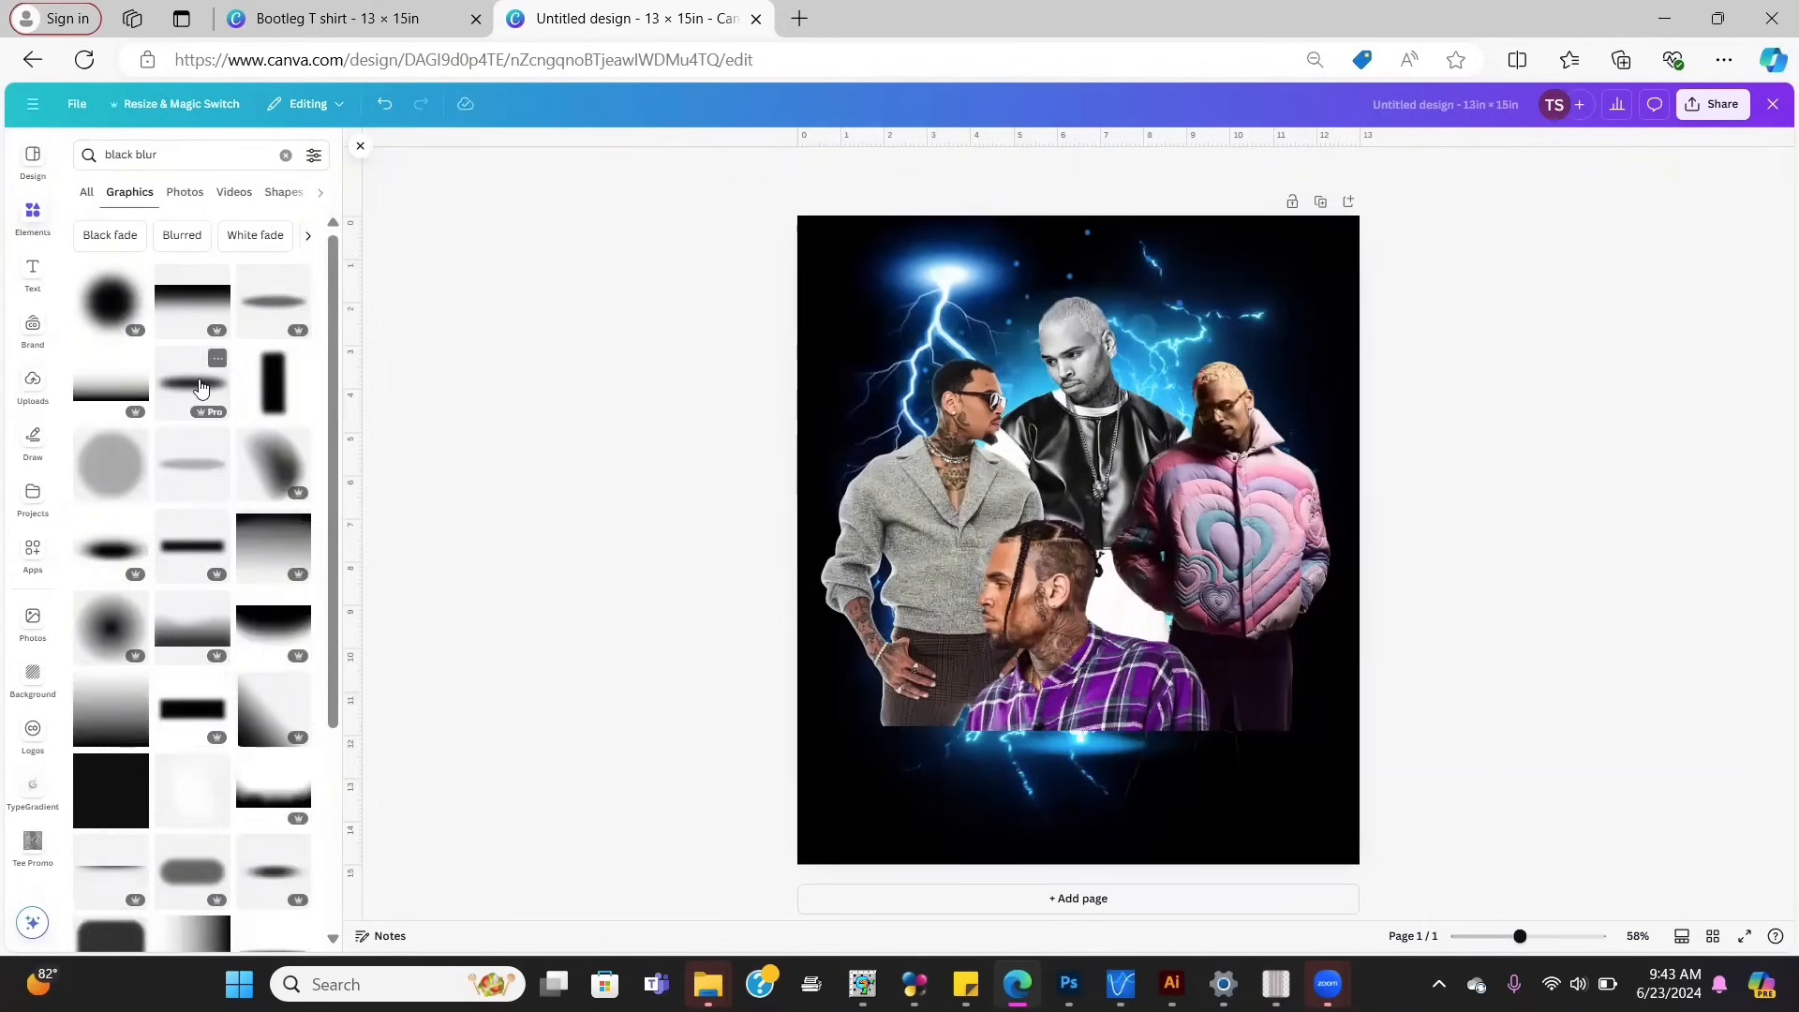
{"action": "left_click", "coordinate": [194, 717]}
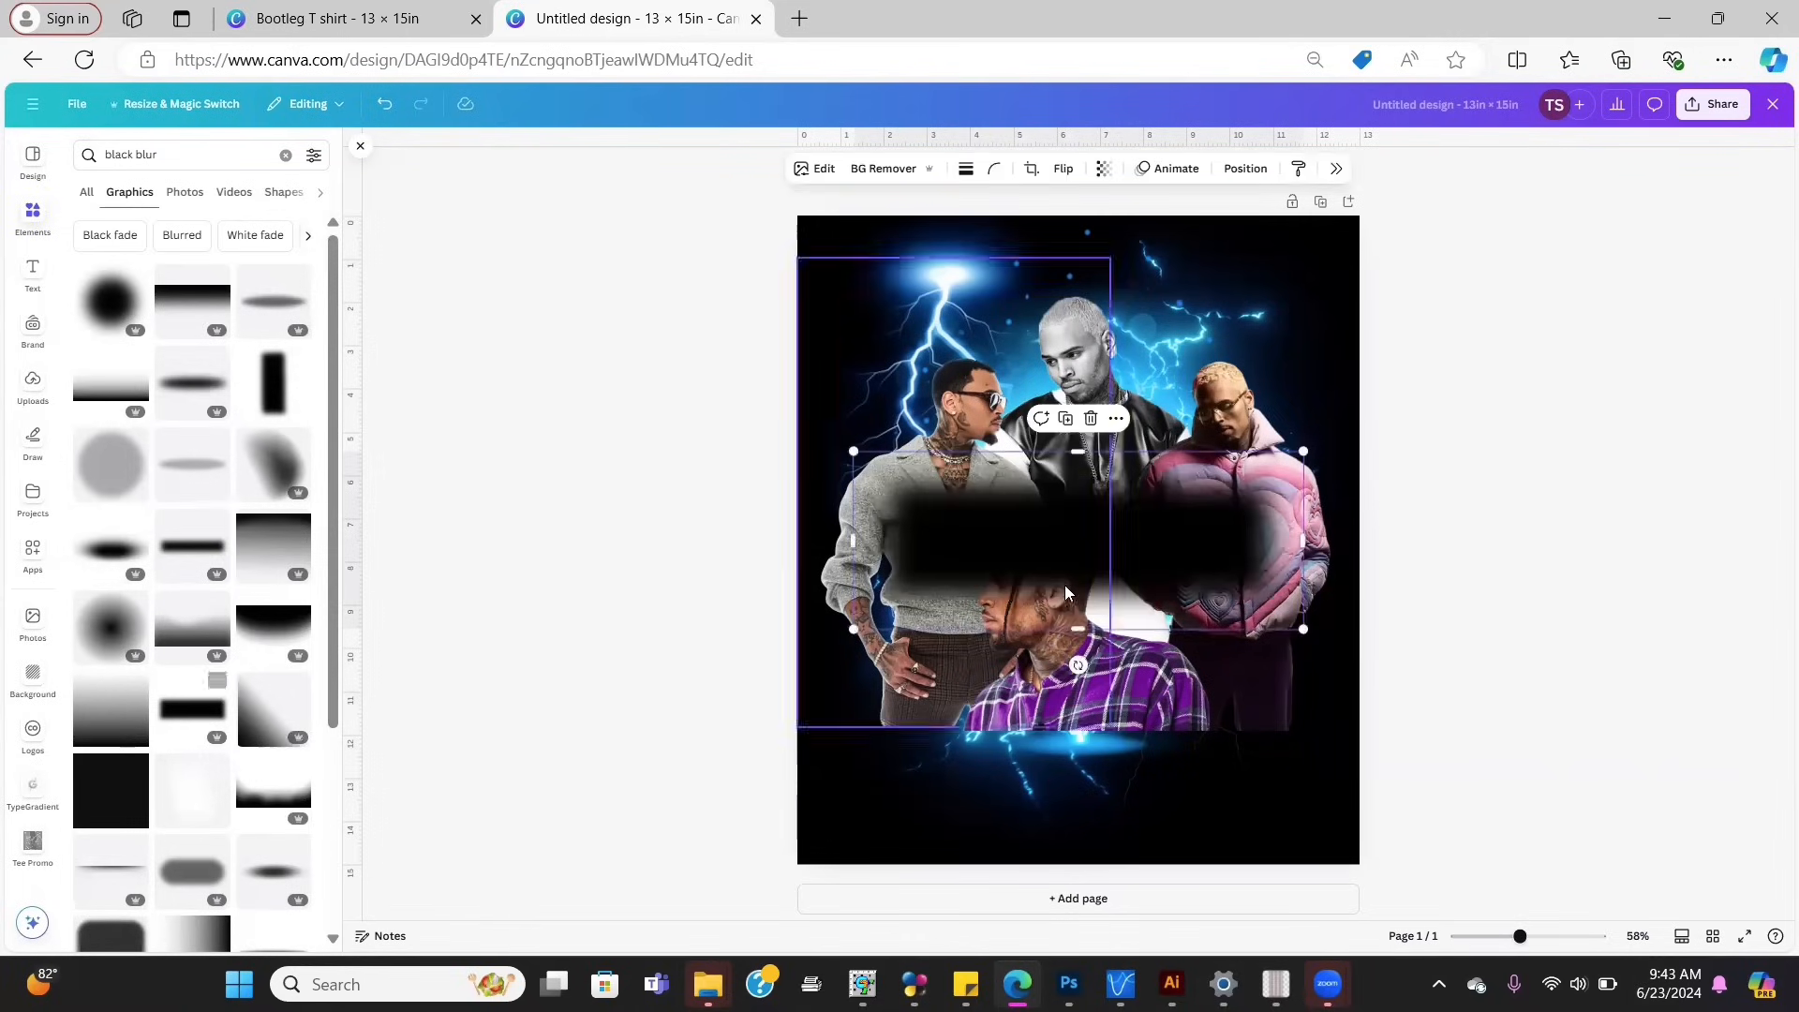
{"action": "left_click_drag", "start_coordinate": [1082, 573], "coordinate": [1047, 779]}
{"action": "left_click_drag", "start_coordinate": [1268, 663], "coordinate": [1350, 627]}
{"action": "left_click_drag", "start_coordinate": [1257, 697], "coordinate": [1257, 710]}
Step: Replace it with another black blur graphic, resized and moved over the lower collage
{"action": "key", "text": "Delete"}
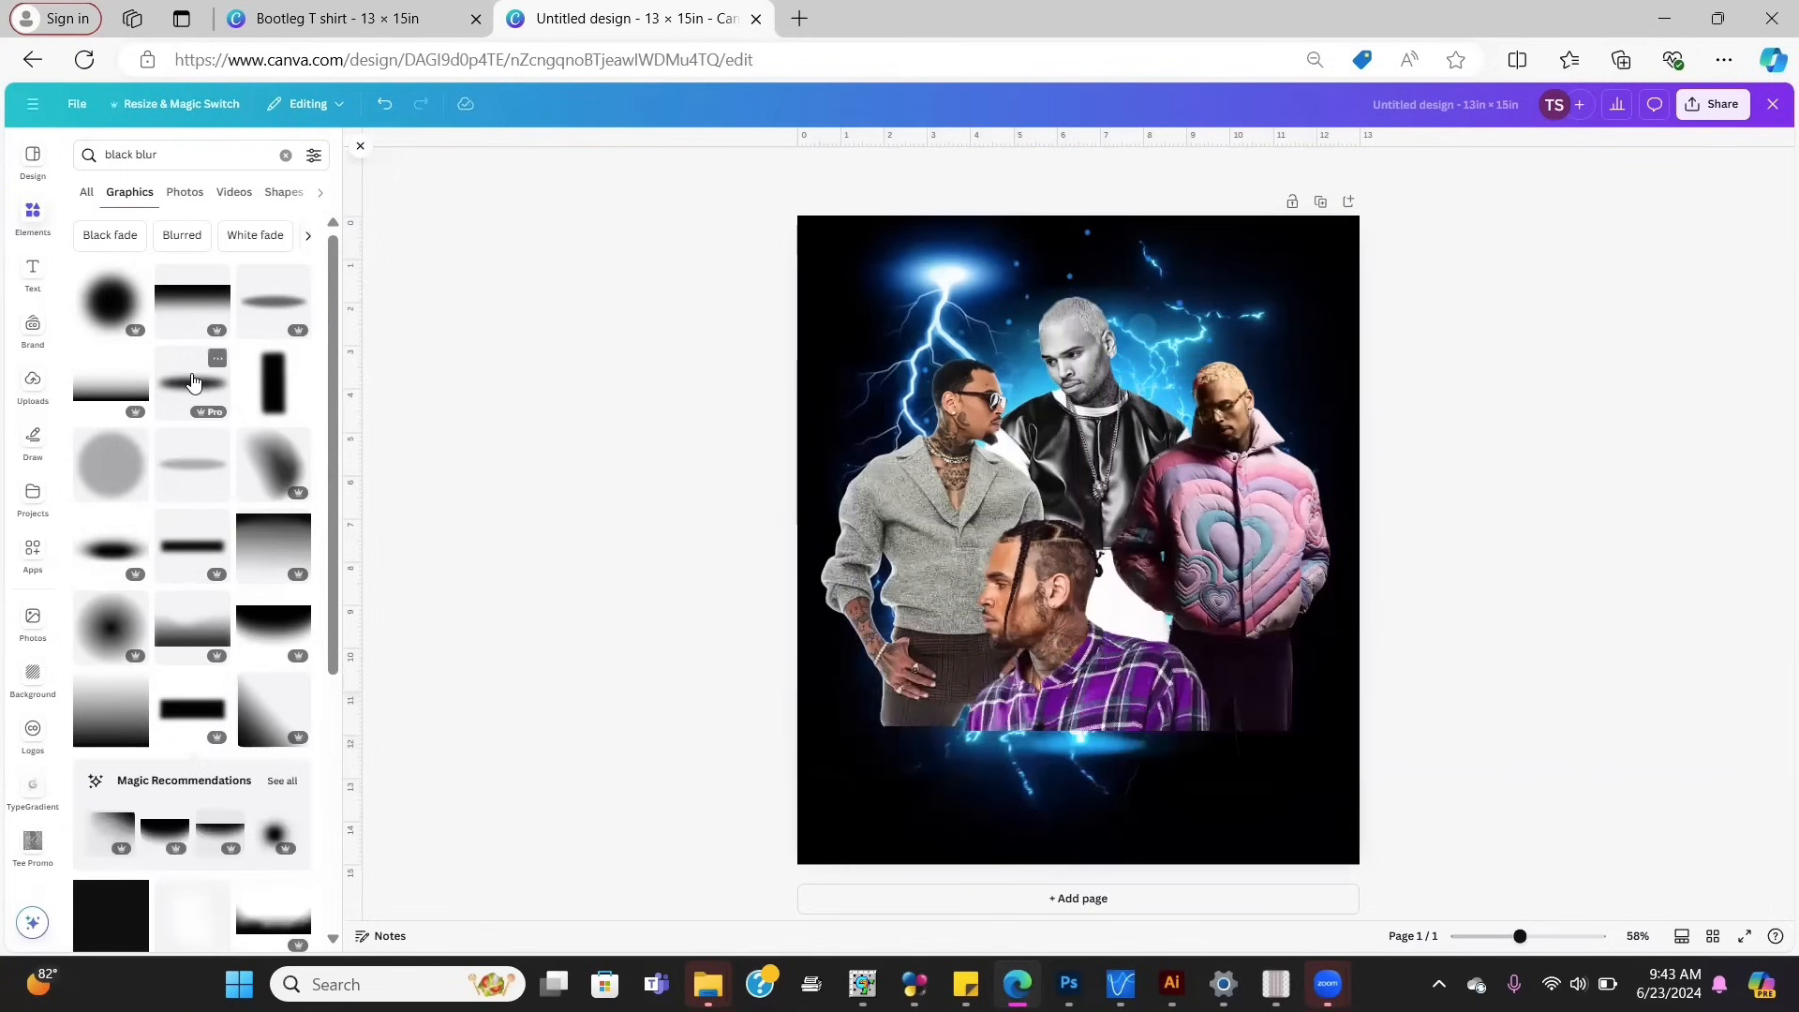
{"action": "left_click", "coordinate": [190, 384]}
{"action": "left_click_drag", "start_coordinate": [1163, 557], "coordinate": [1092, 735]}
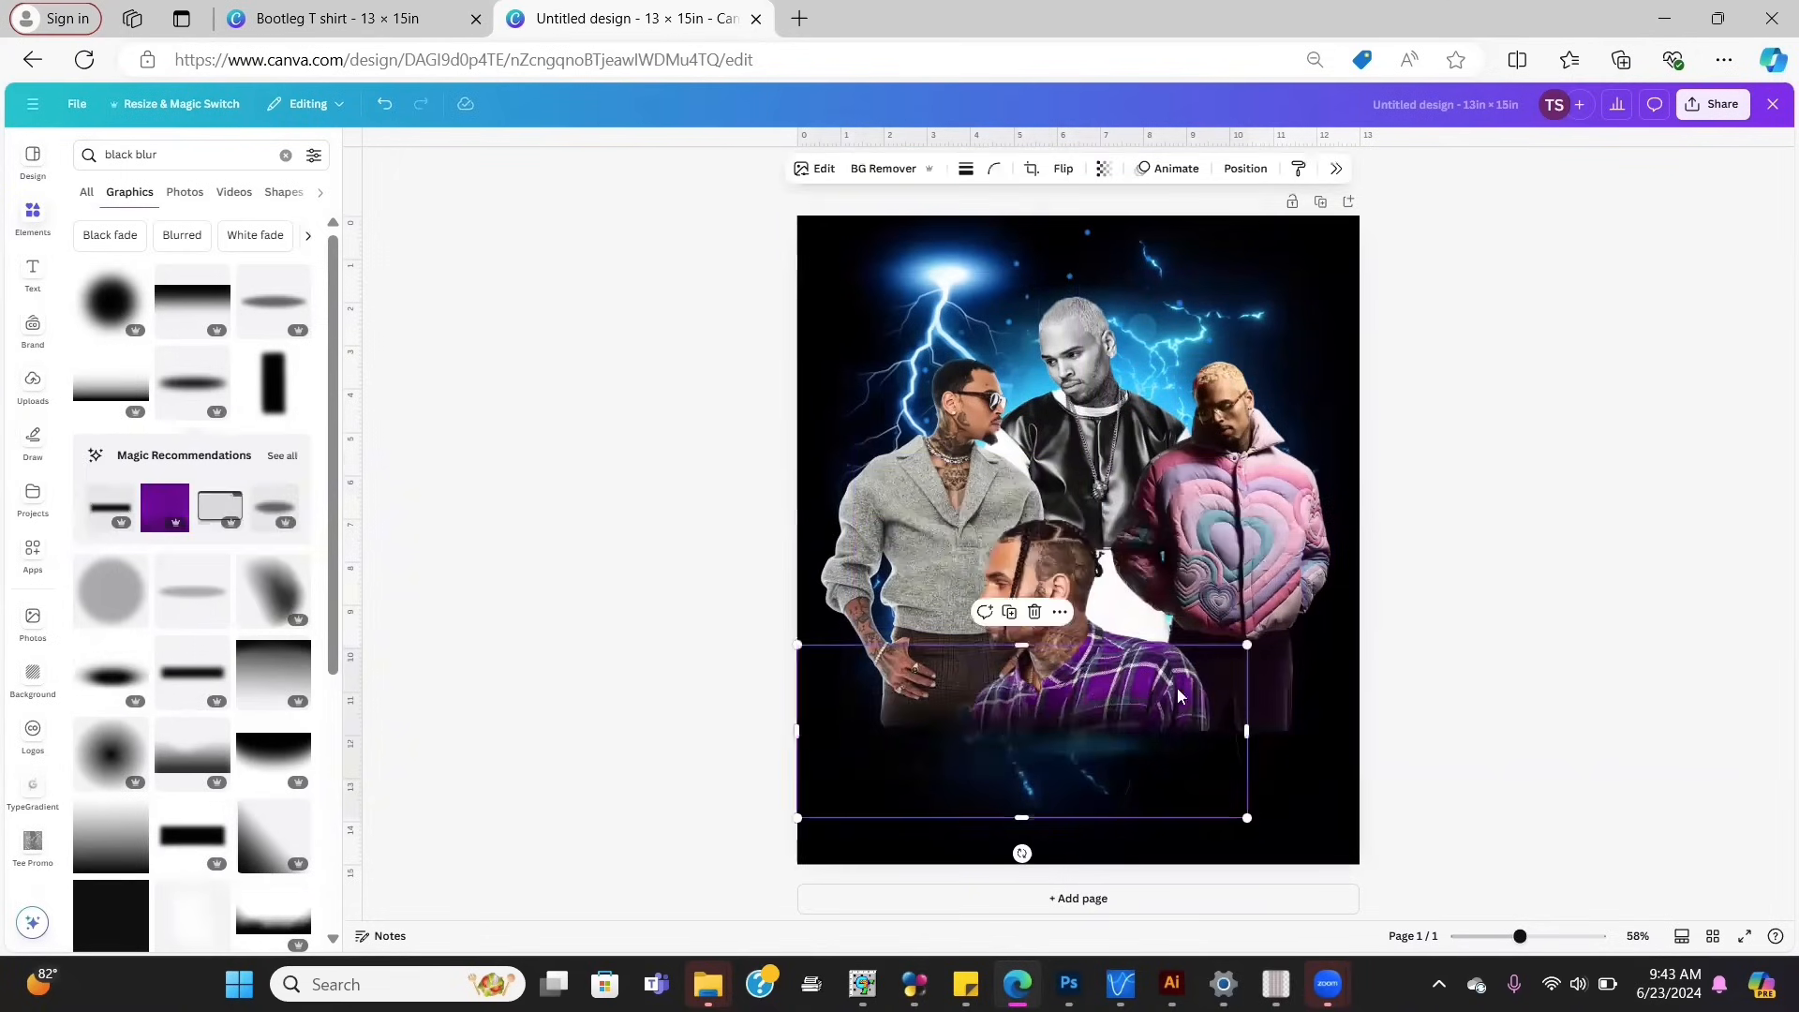
{"action": "left_click_drag", "start_coordinate": [1260, 636], "coordinate": [1383, 591]}
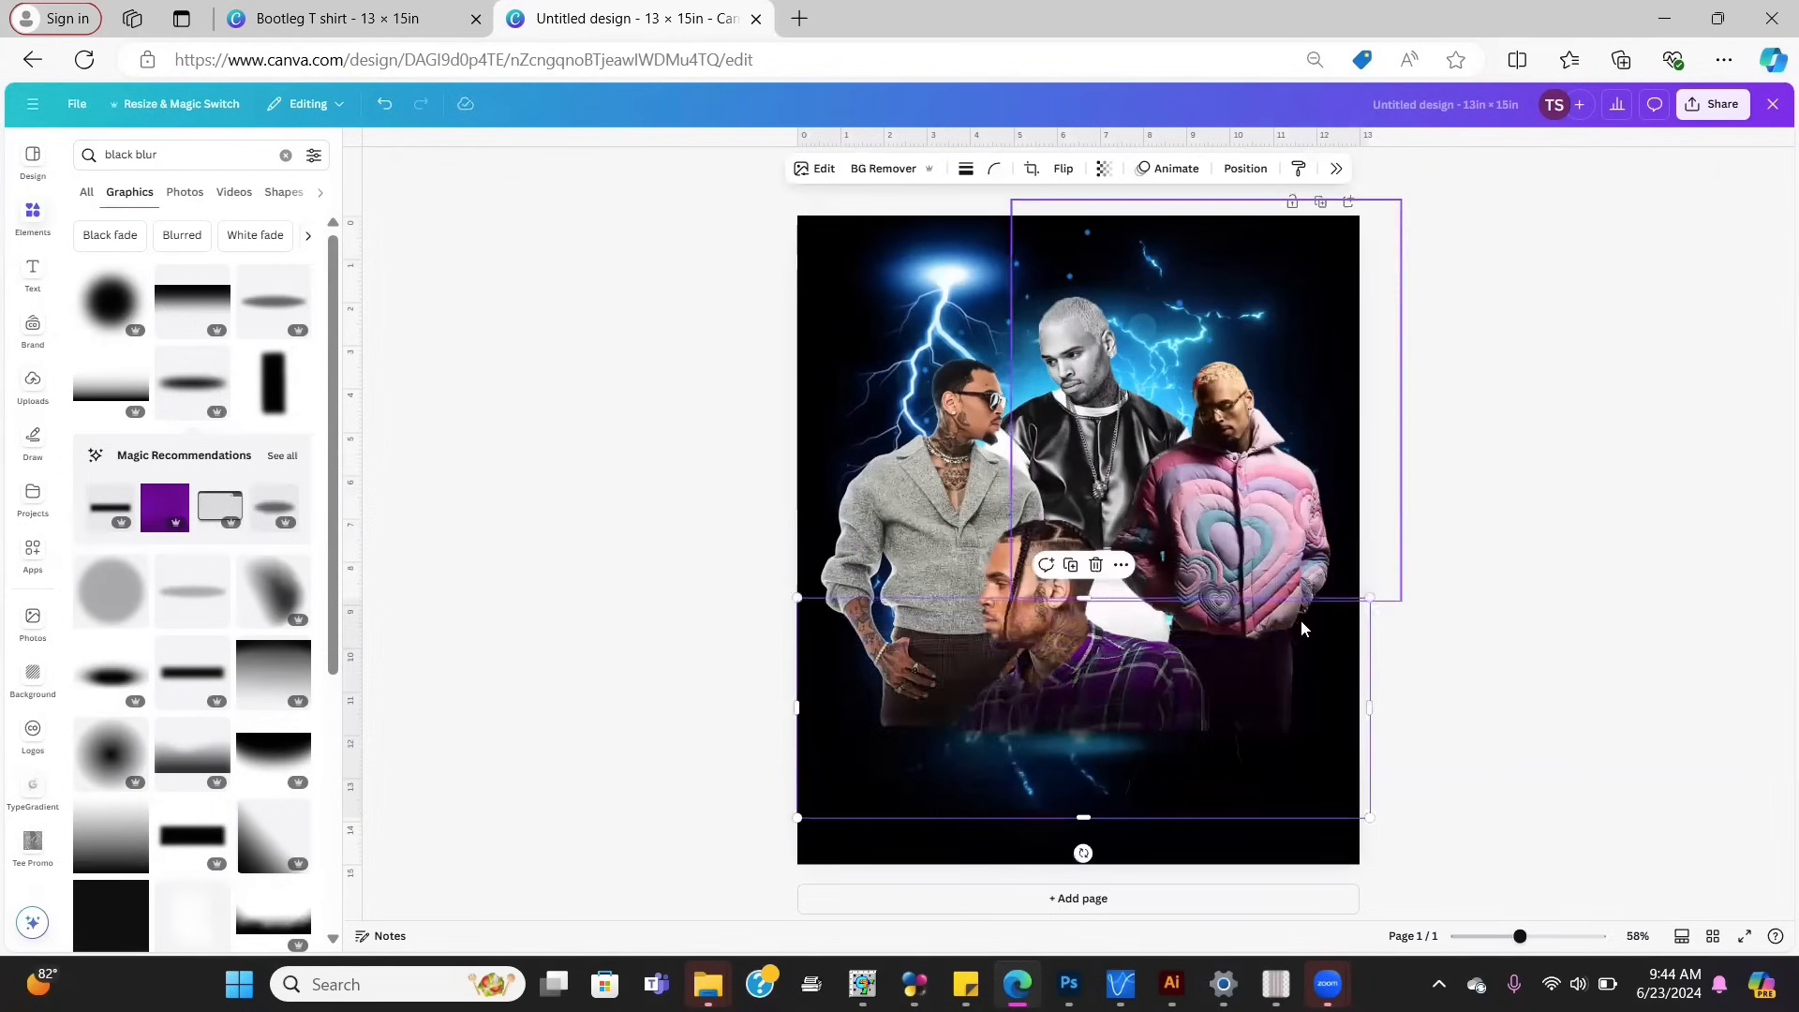
{"action": "left_click_drag", "start_coordinate": [1256, 694], "coordinate": [1245, 741]}
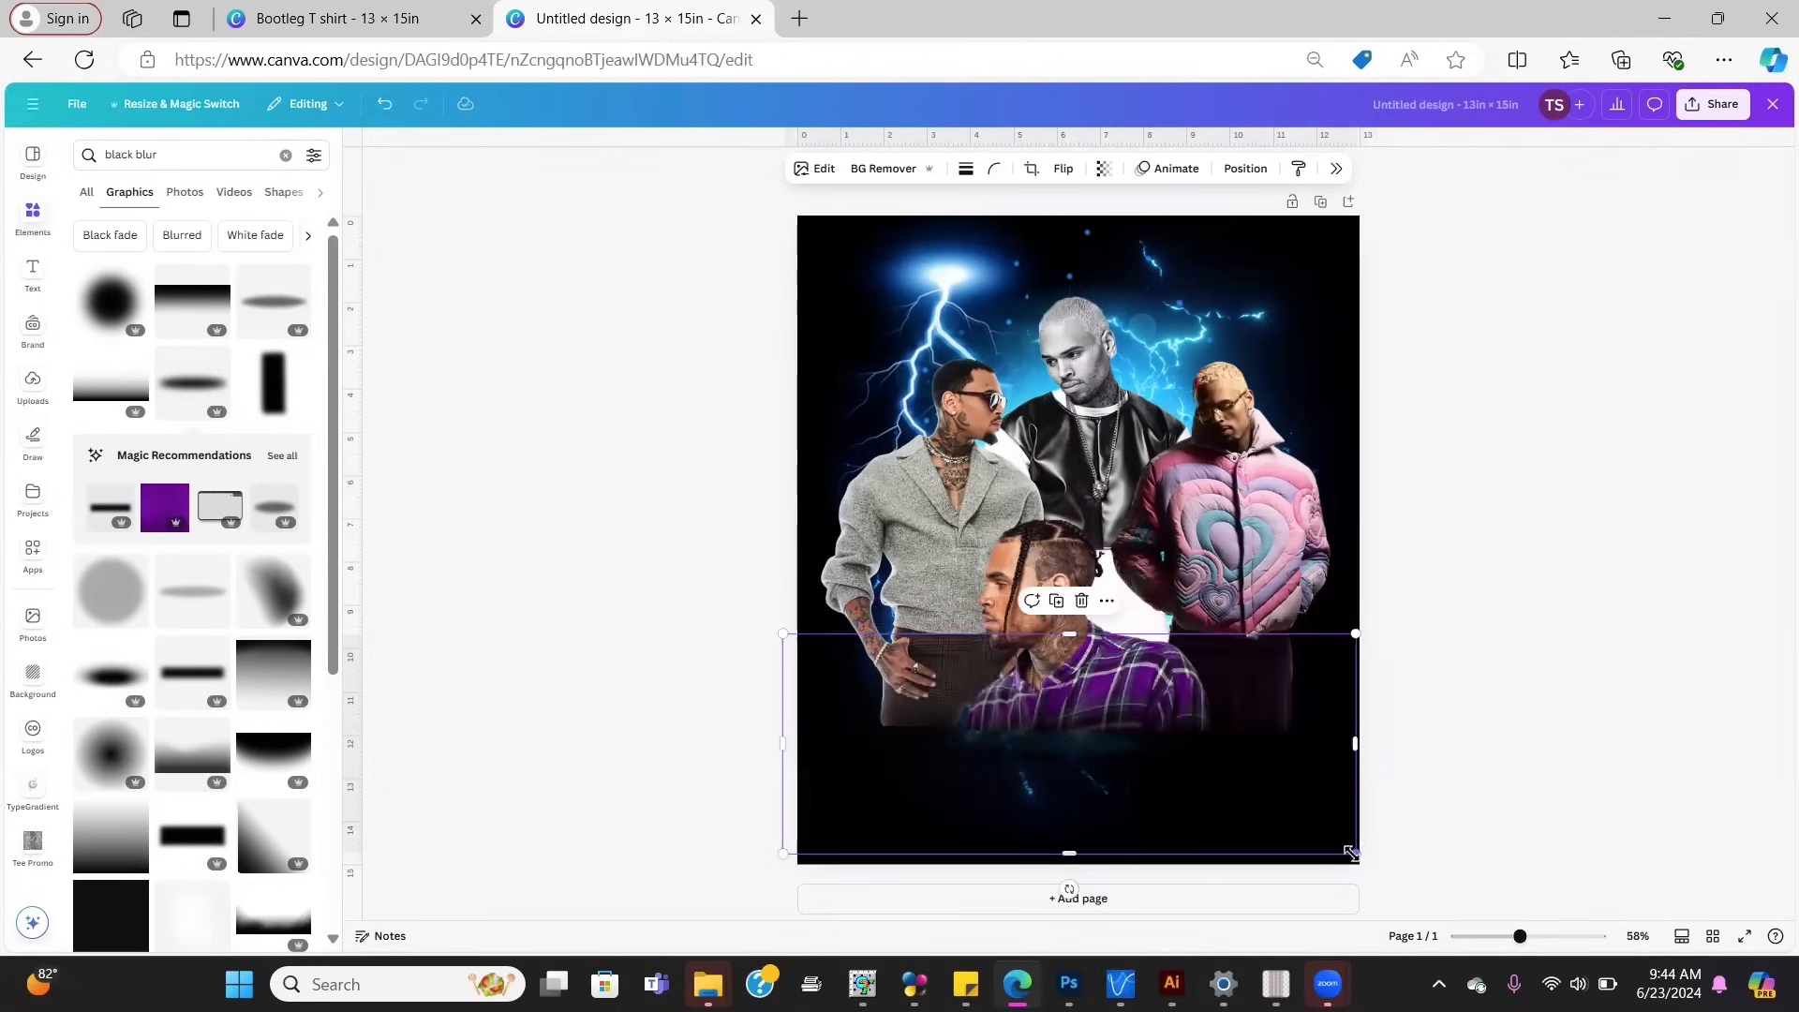
{"action": "right_click", "coordinate": [1319, 837]}
{"action": "left_click", "coordinate": [1175, 790]}
{"action": "left_click_drag", "start_coordinate": [1335, 738], "coordinate": [1225, 678]}
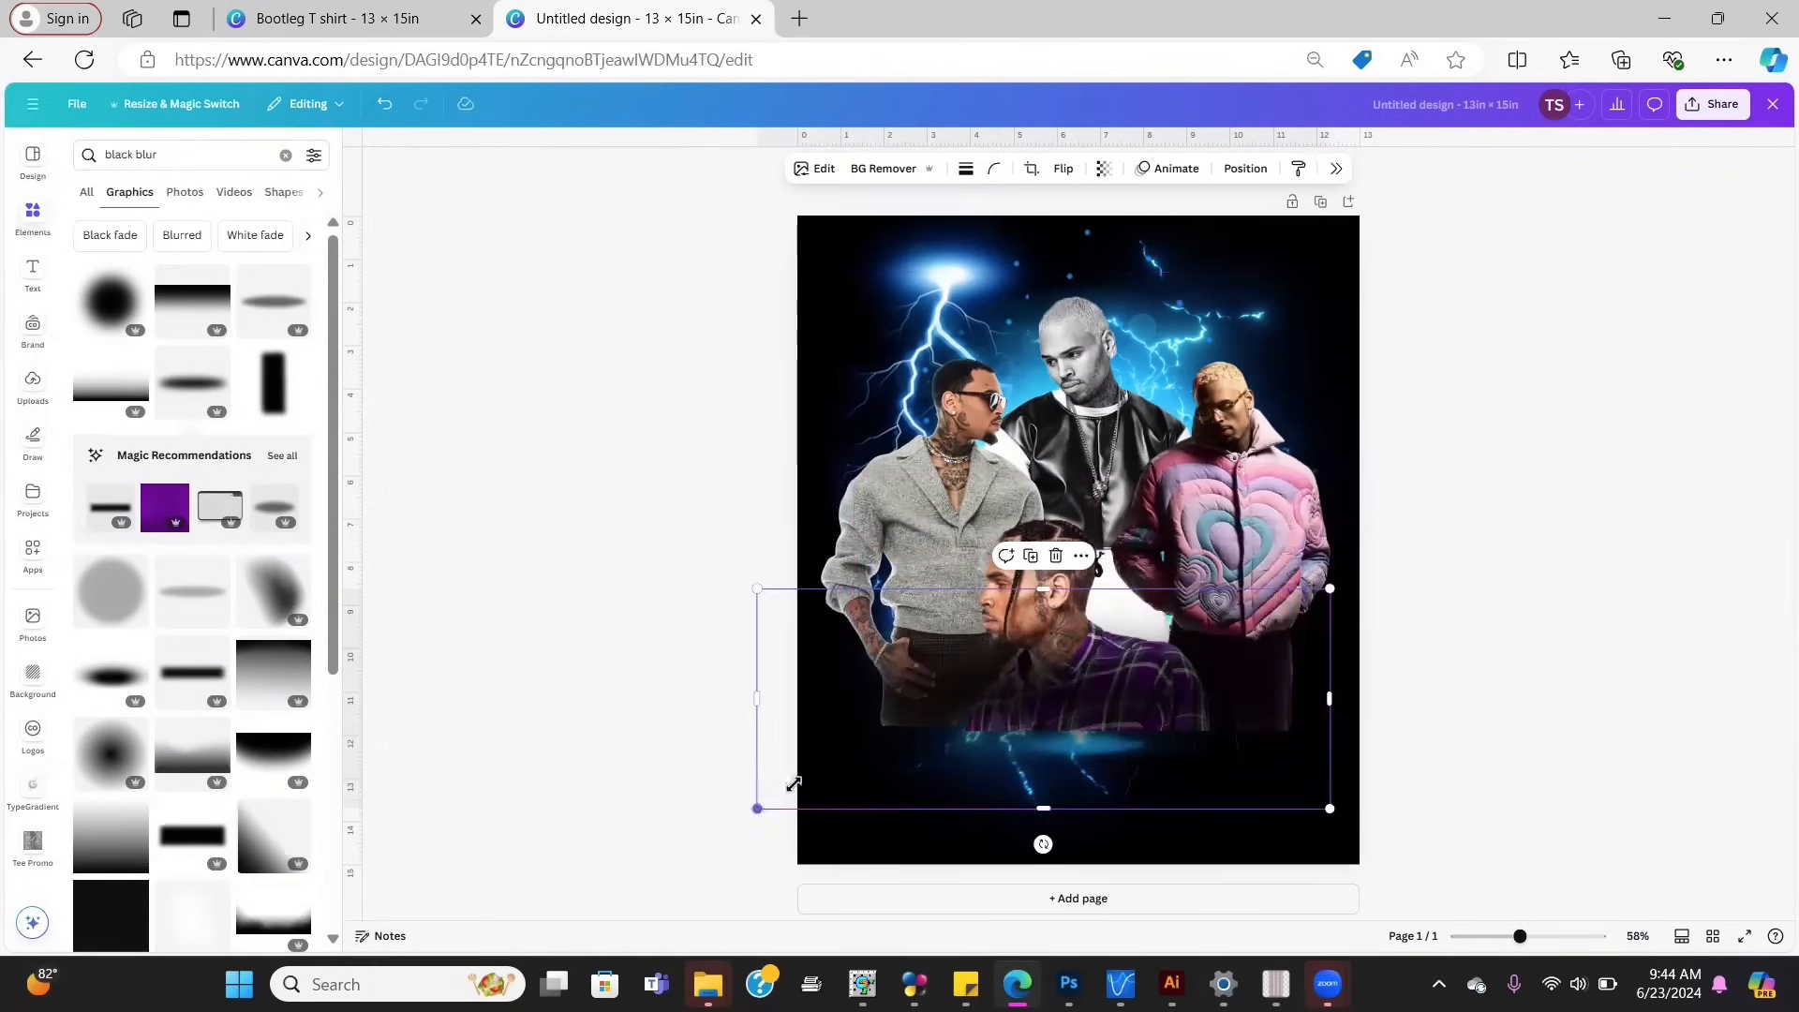
{"action": "left_click_drag", "start_coordinate": [793, 783], "coordinate": [875, 764]}
{"action": "left_click_drag", "start_coordinate": [1129, 679], "coordinate": [1087, 719]}
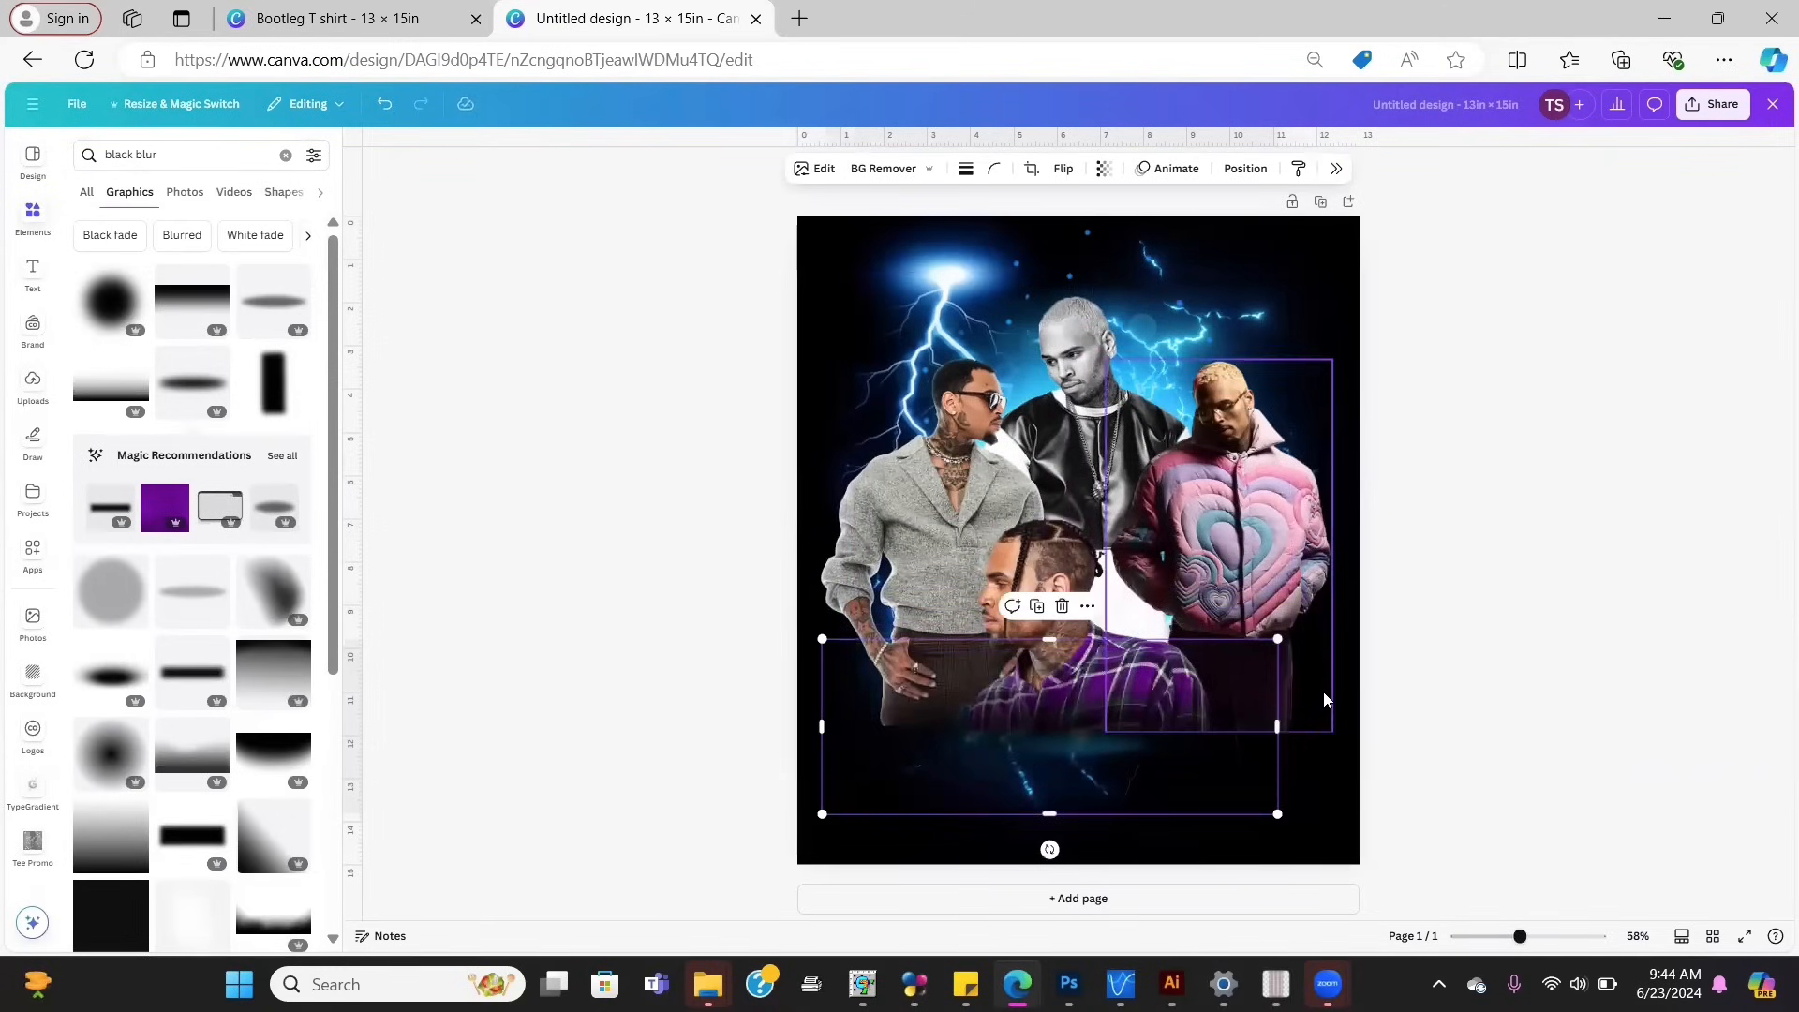
Step: Swap in a fresh black blur, sized to cover the lower-left collage
{"action": "key", "text": "Delete"}
{"action": "left_click", "coordinate": [106, 695]}
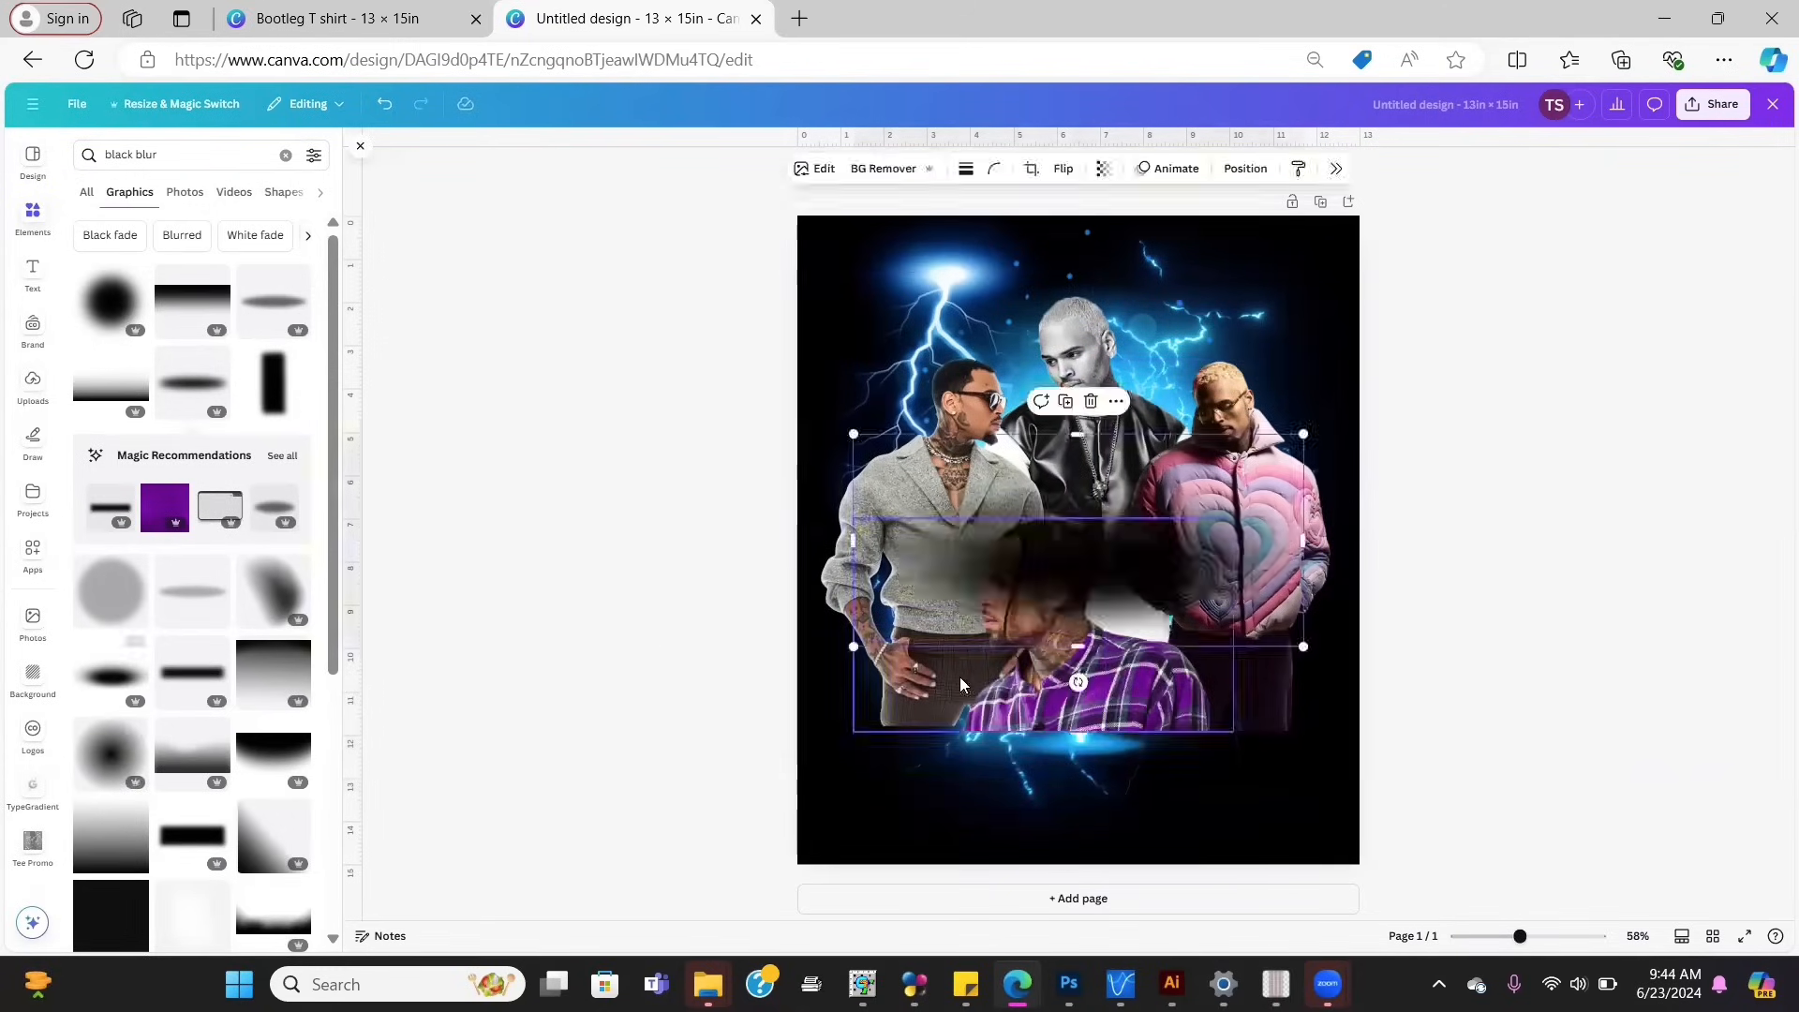
{"action": "left_click_drag", "start_coordinate": [1065, 637], "coordinate": [913, 729]}
{"action": "left_click_drag", "start_coordinate": [704, 808], "coordinate": [846, 742]}
{"action": "left_click_drag", "start_coordinate": [1012, 714], "coordinate": [954, 719]}
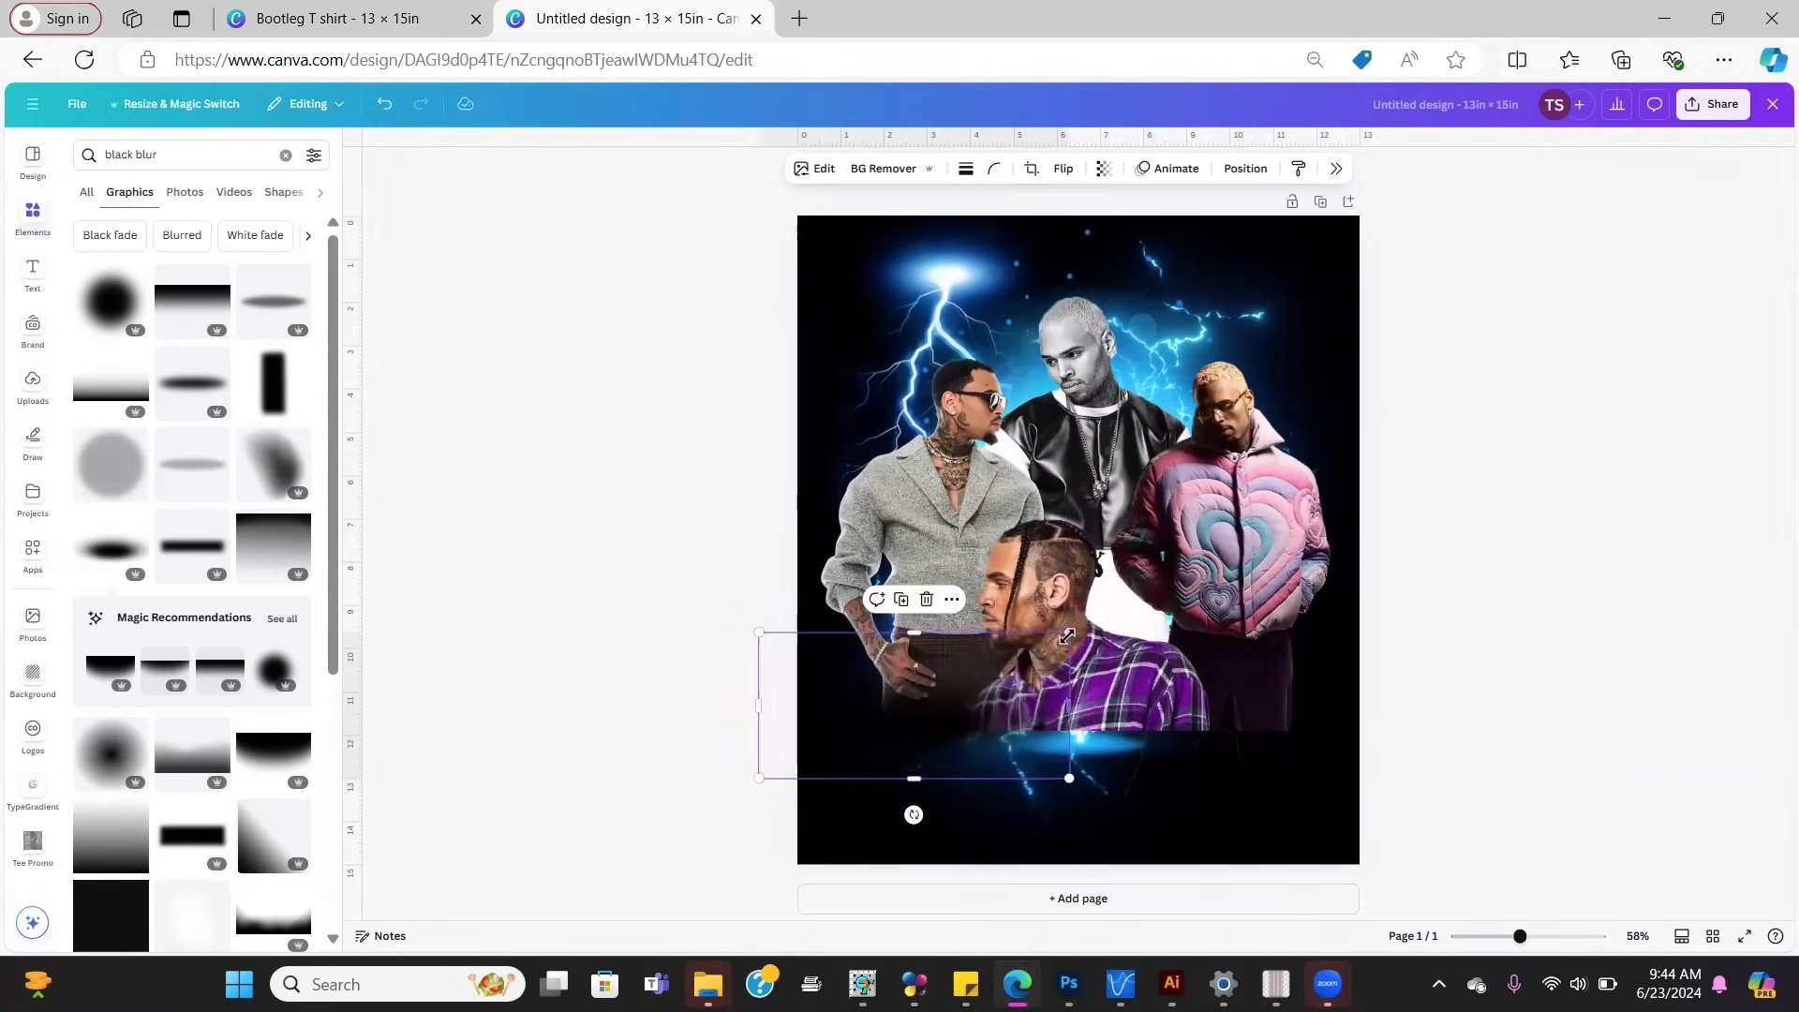
{"action": "left_click_drag", "start_coordinate": [1067, 636], "coordinate": [1147, 597]}
{"action": "left_click_drag", "start_coordinate": [1024, 674], "coordinate": [1141, 684]}
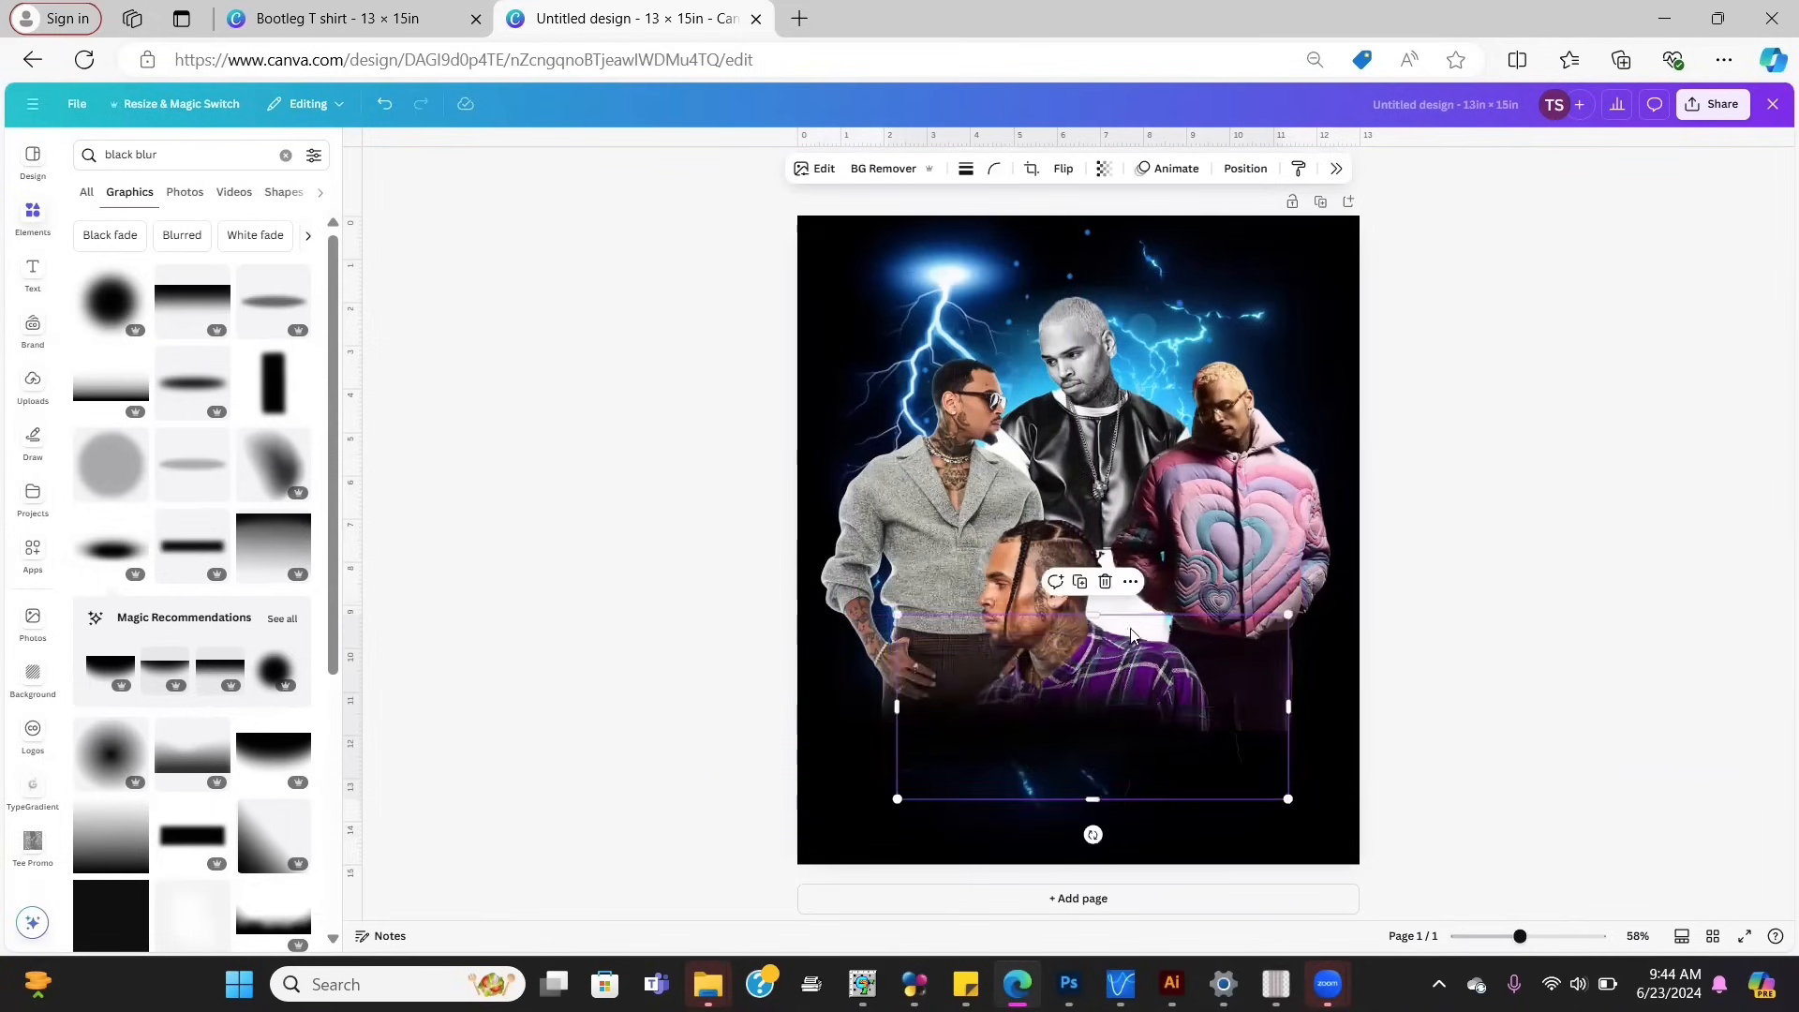
Step: Duplicate the black blur and slide the copy right to darken the lower right
{"action": "left_click", "coordinate": [1081, 583]}
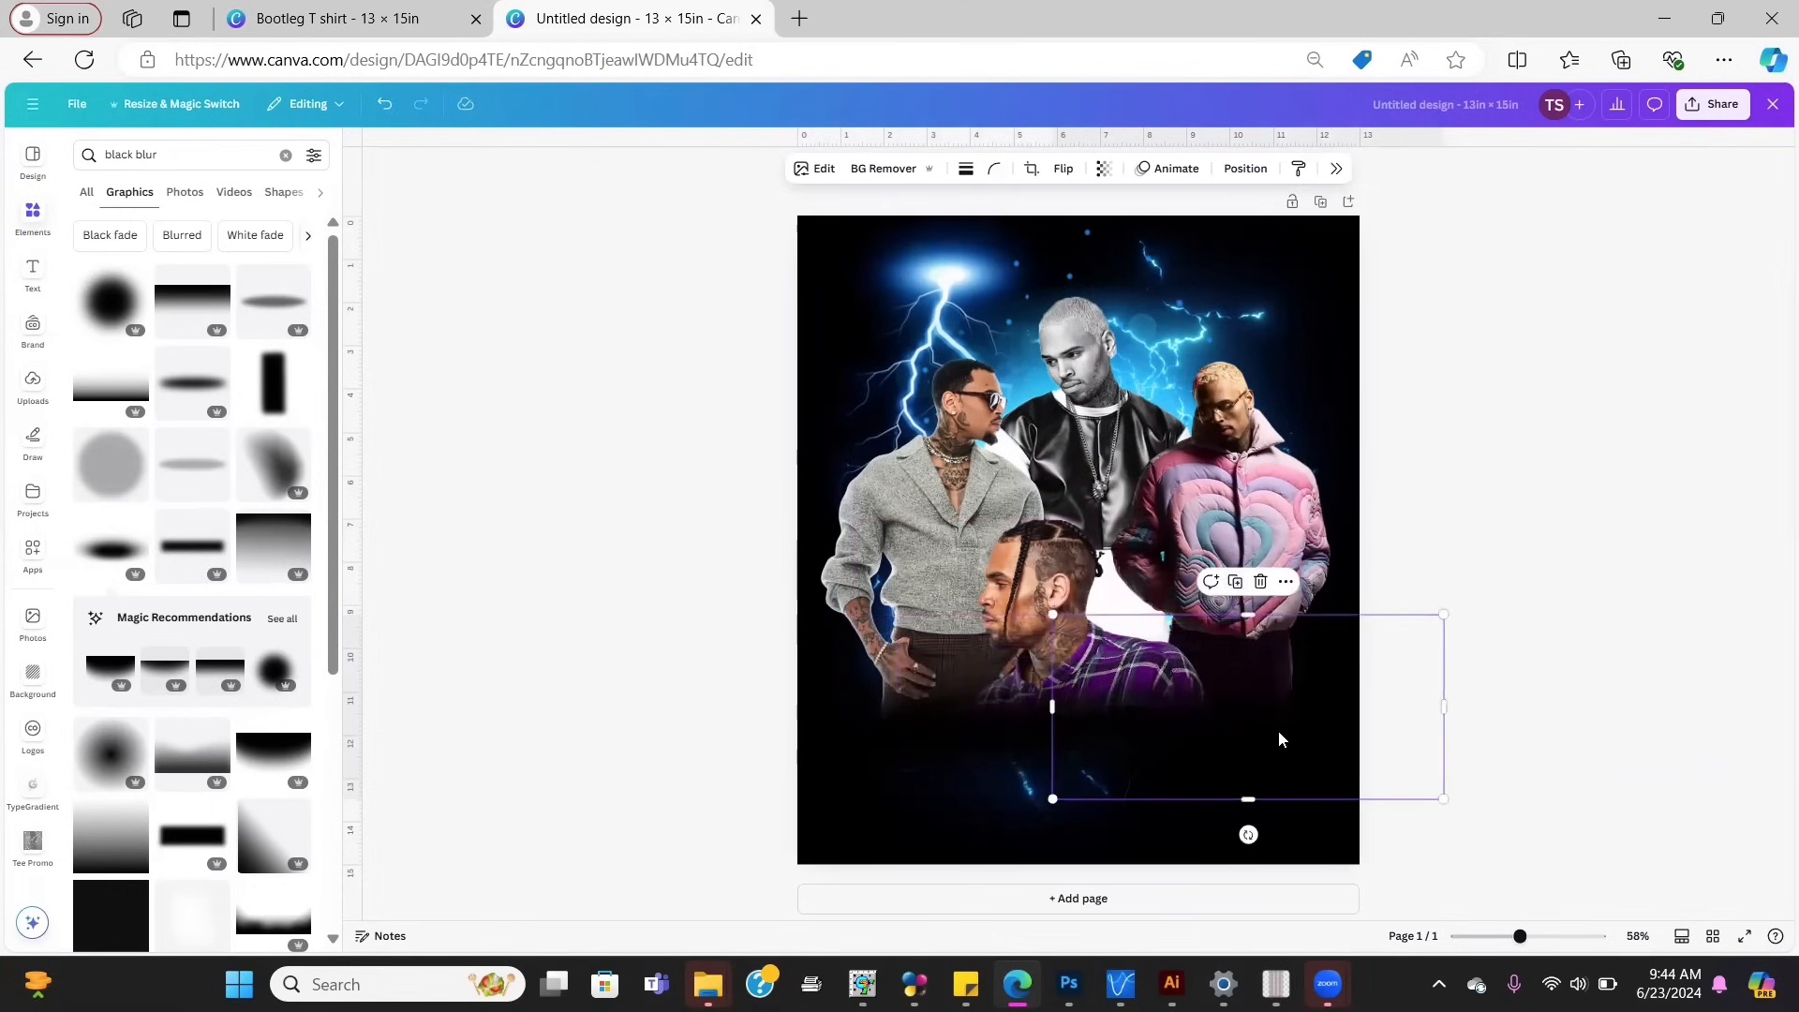
{"action": "left_click_drag", "start_coordinate": [1281, 739], "coordinate": [1246, 745]}
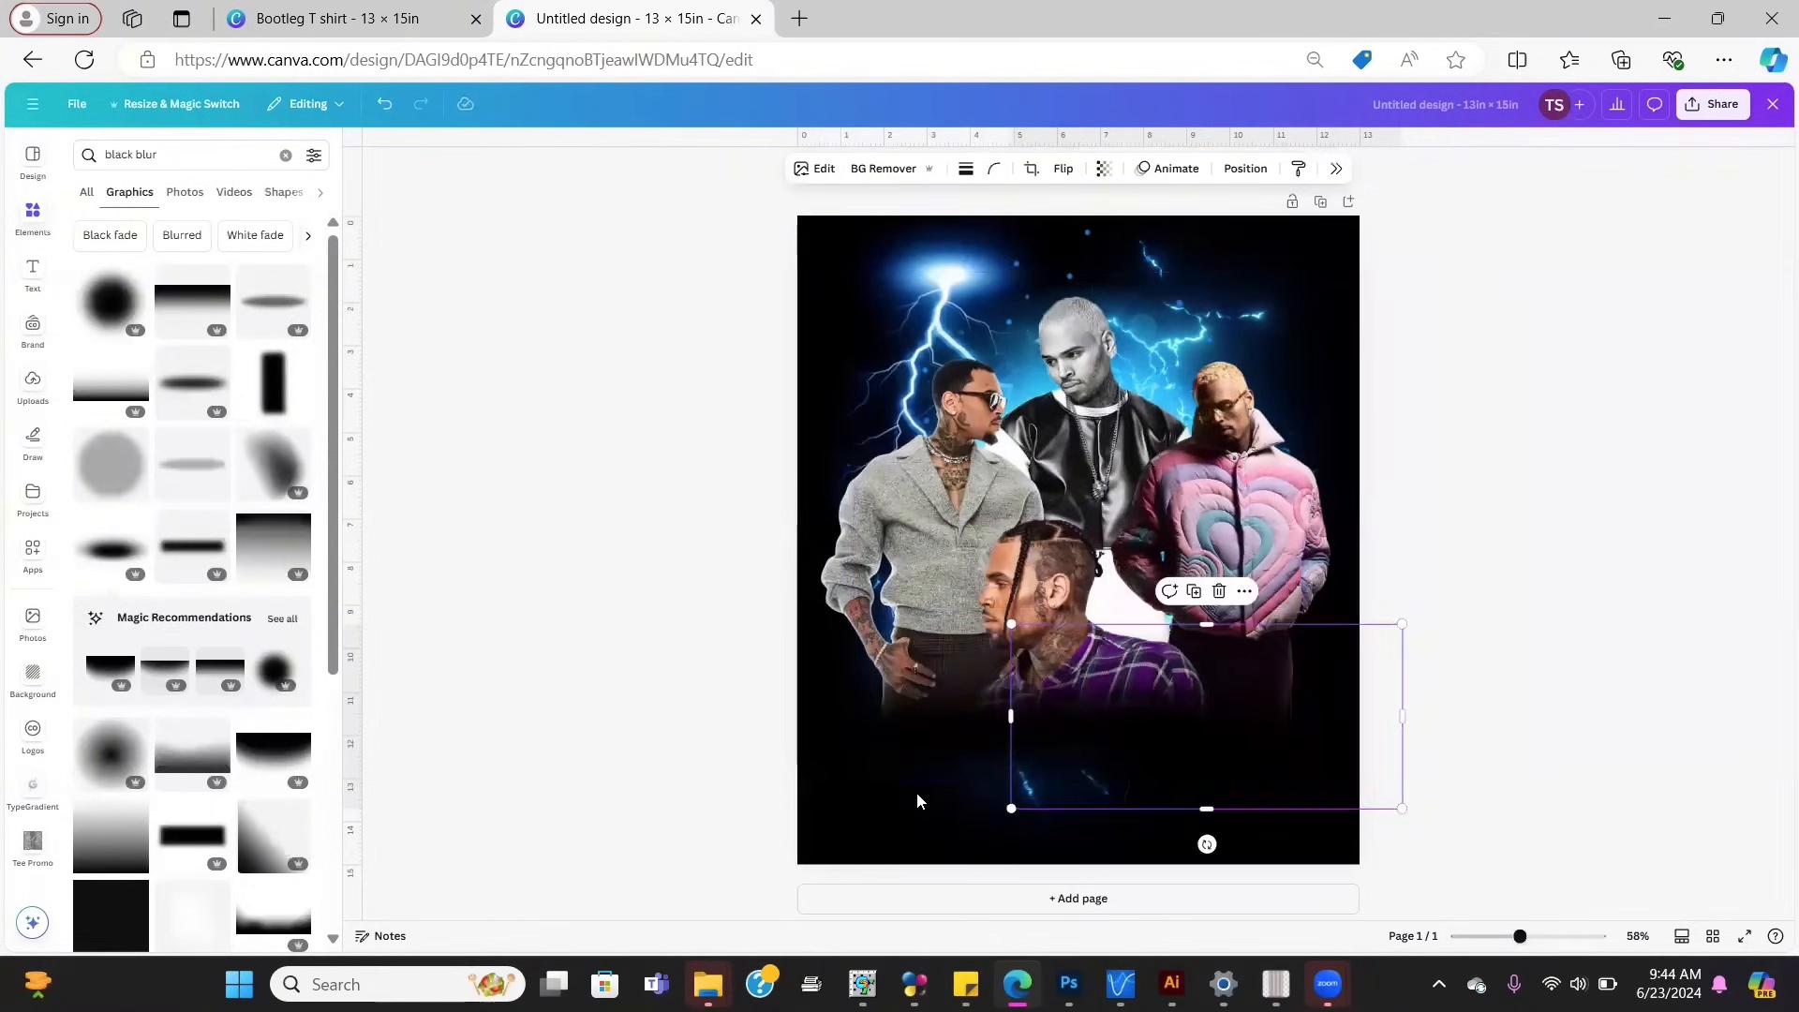
{"action": "left_click", "coordinate": [216, 151]}
Step: Search for 'blue light' and drag the light-line graphic onto the page, widening it
{"action": "key", "text": "BackSpace"}
{"action": "key", "text": "BackSpace"}
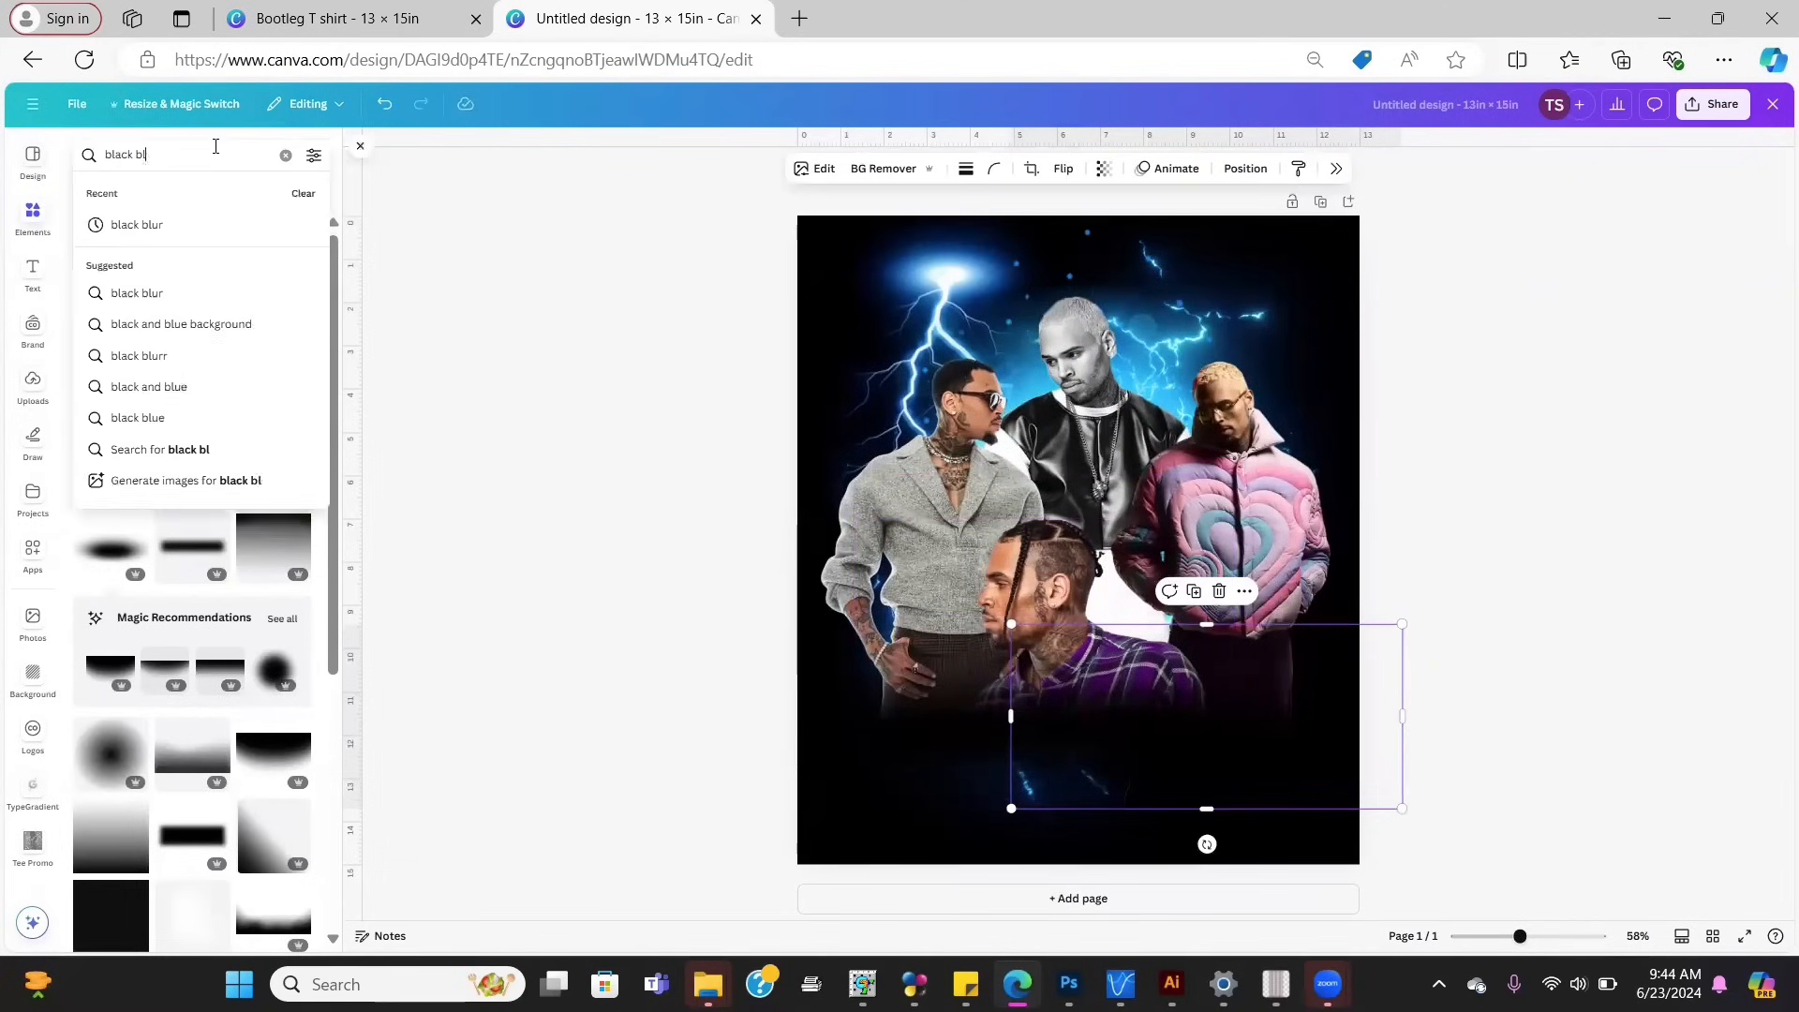
{"action": "key", "text": "BackSpace"}
{"action": "key", "text": "BackSpace"}
{"action": "key", "text": "BackSpace"}
{"action": "key", "text": "BackSpace"}
{"action": "key", "text": "BackSpace"}
{"action": "key", "text": "BackSpace"}
{"action": "type", "text": "ue"}
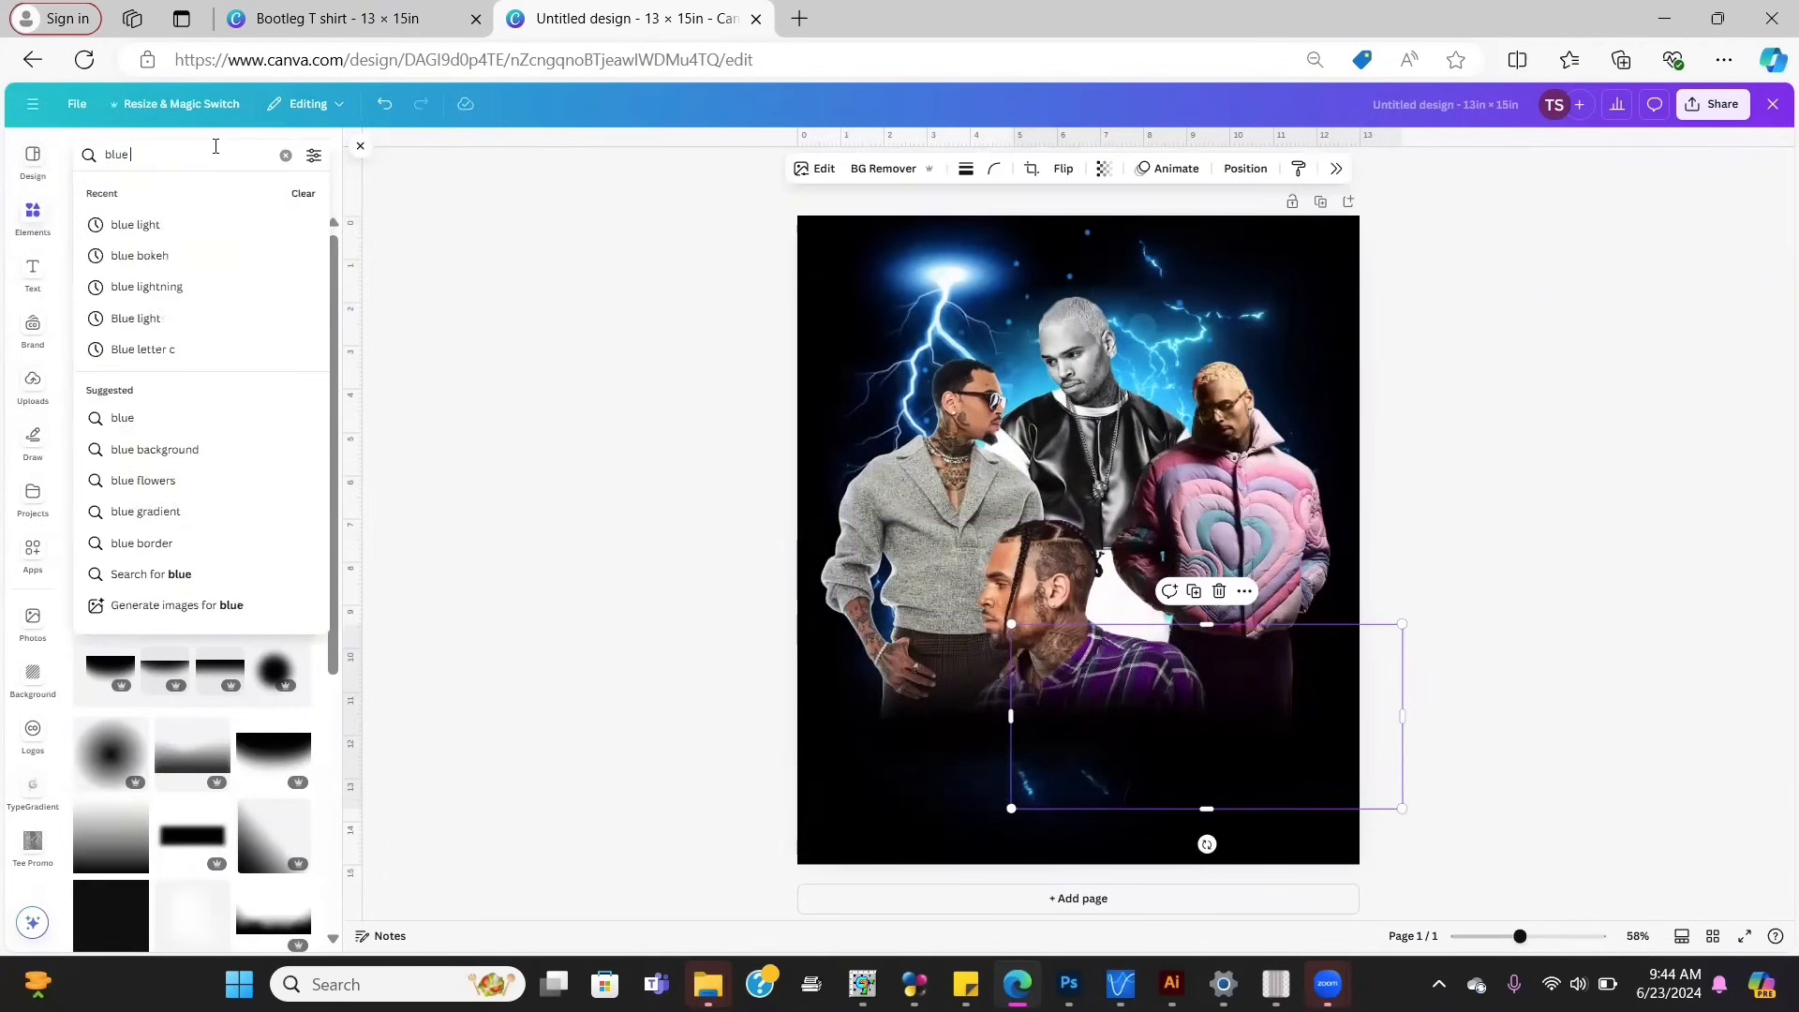
{"action": "type", "text": " light4"}
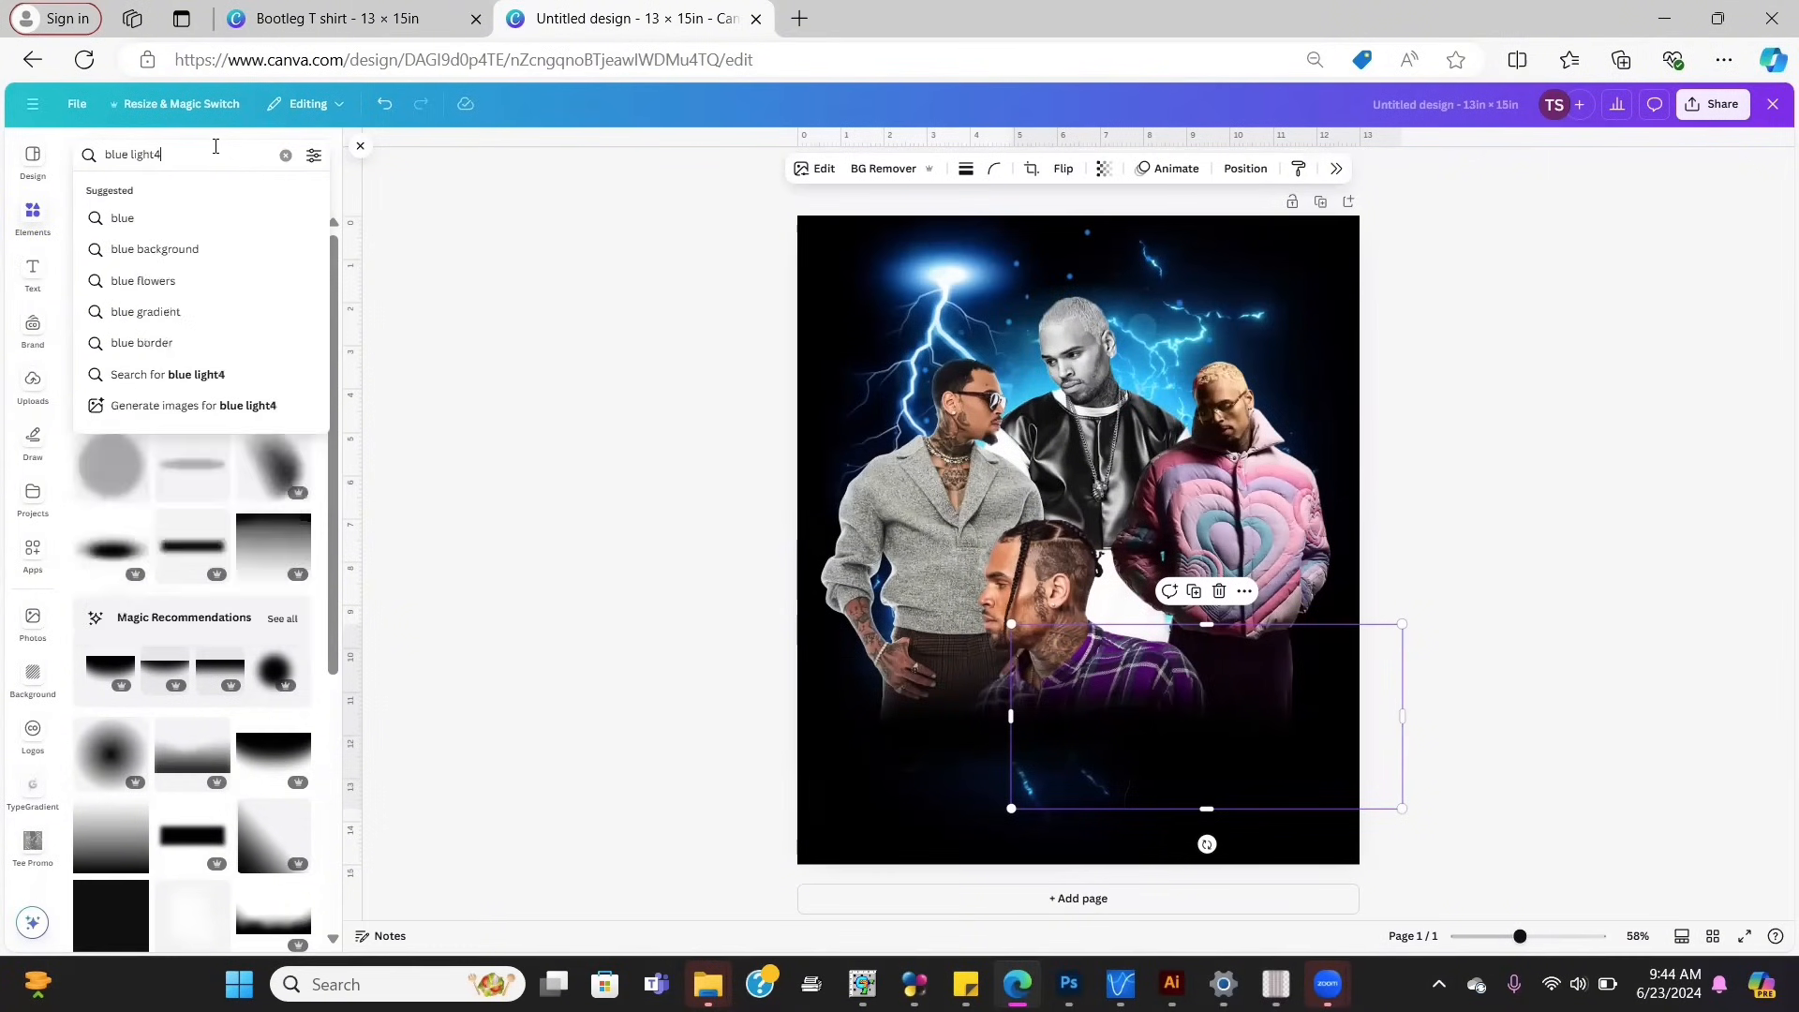
{"action": "key", "text": "BackSpace"}
{"action": "key", "text": "Return"}
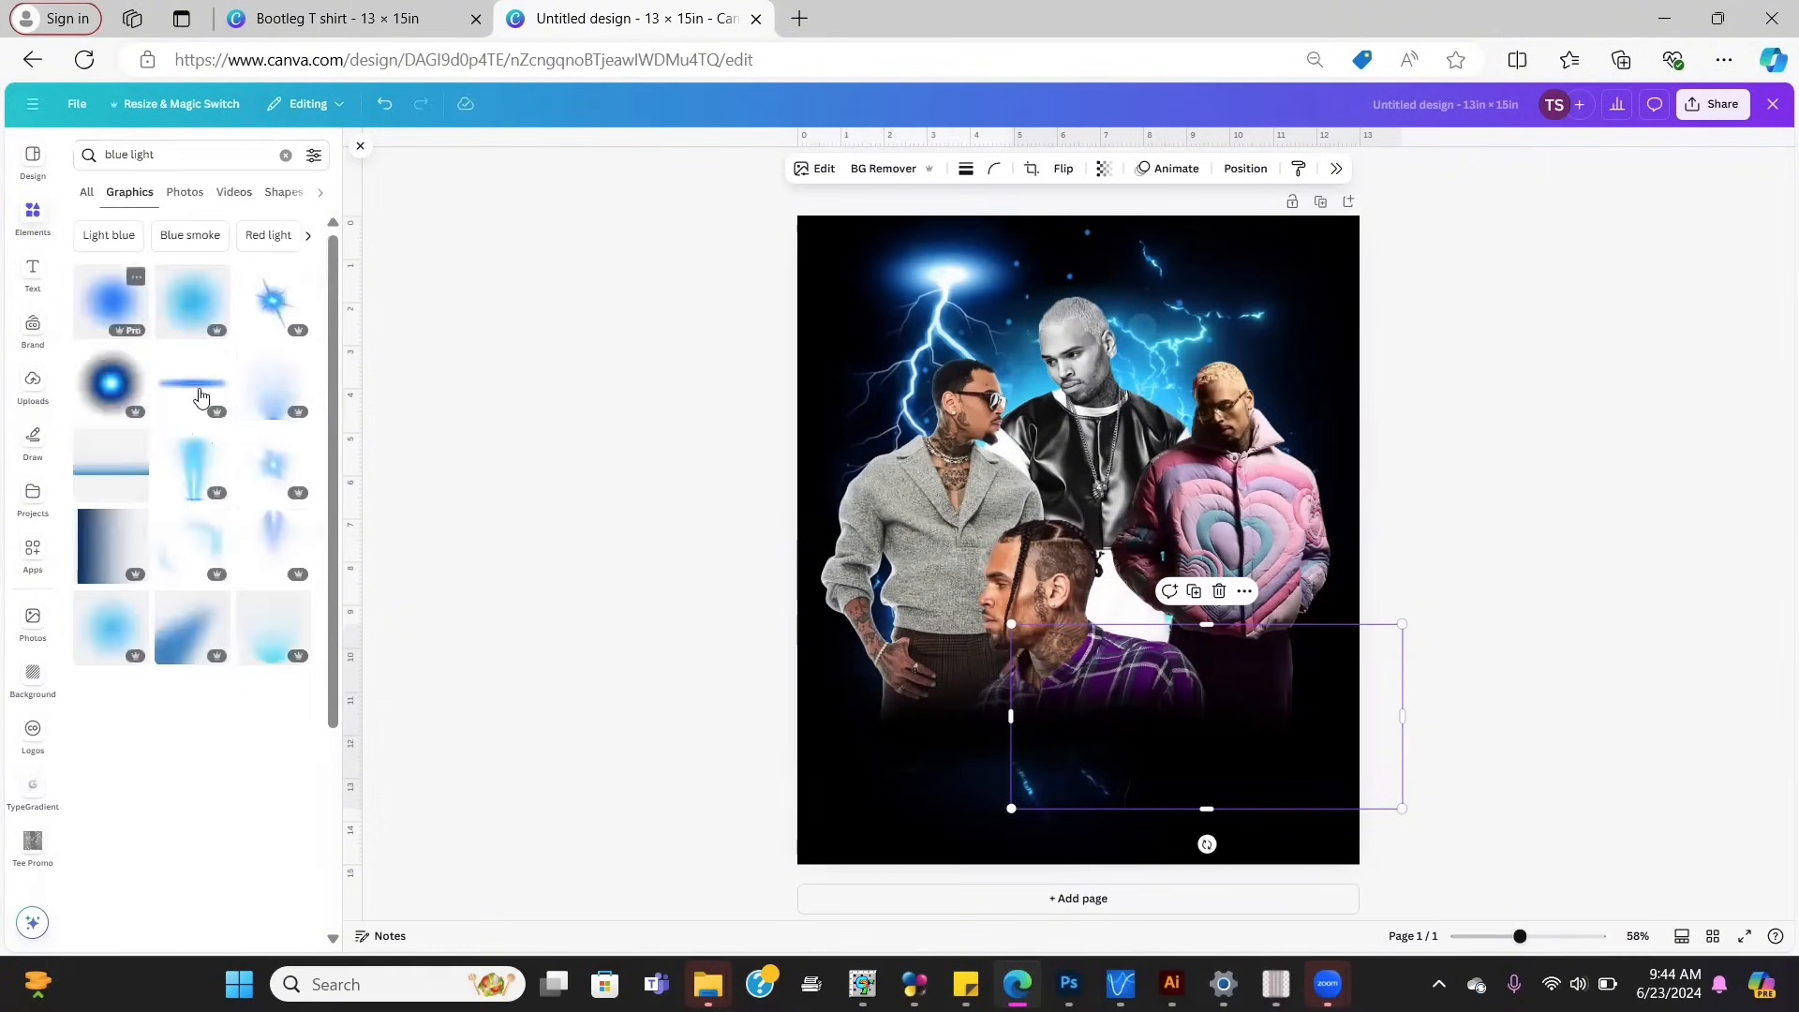
{"action": "left_click_drag", "start_coordinate": [192, 382], "coordinate": [1056, 733]}
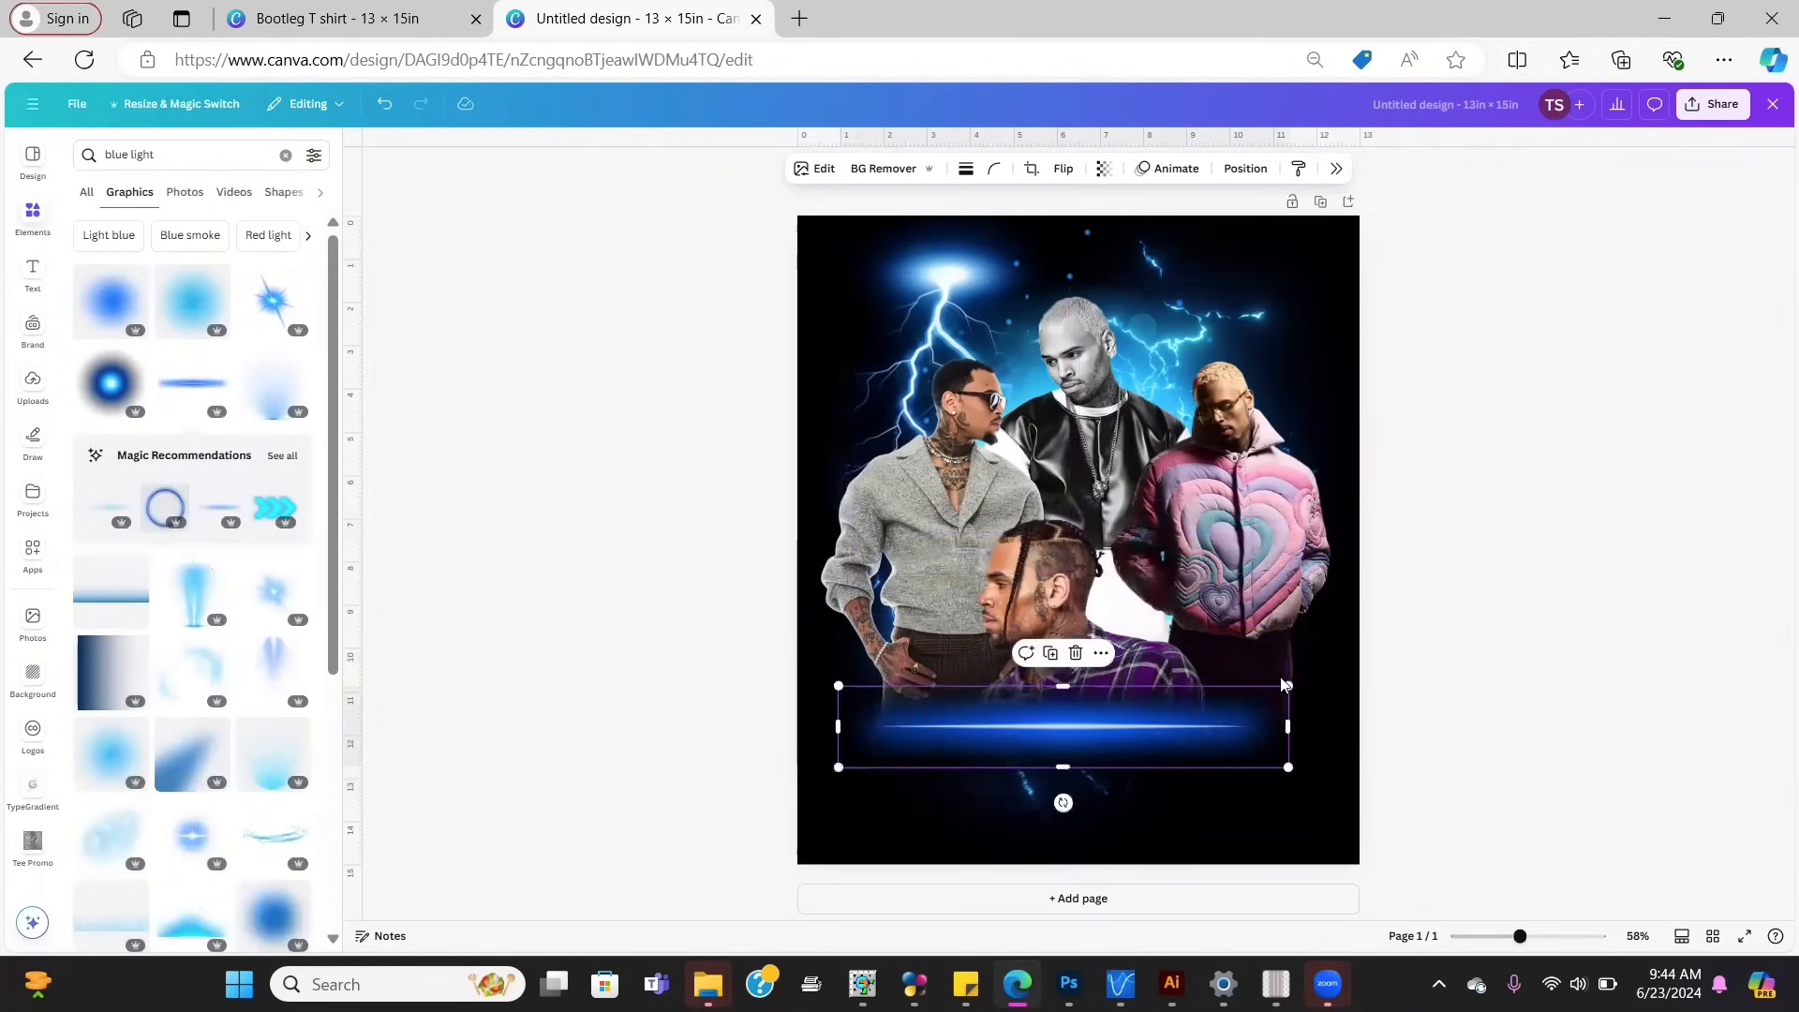
{"action": "right_click", "coordinate": [1335, 675]}
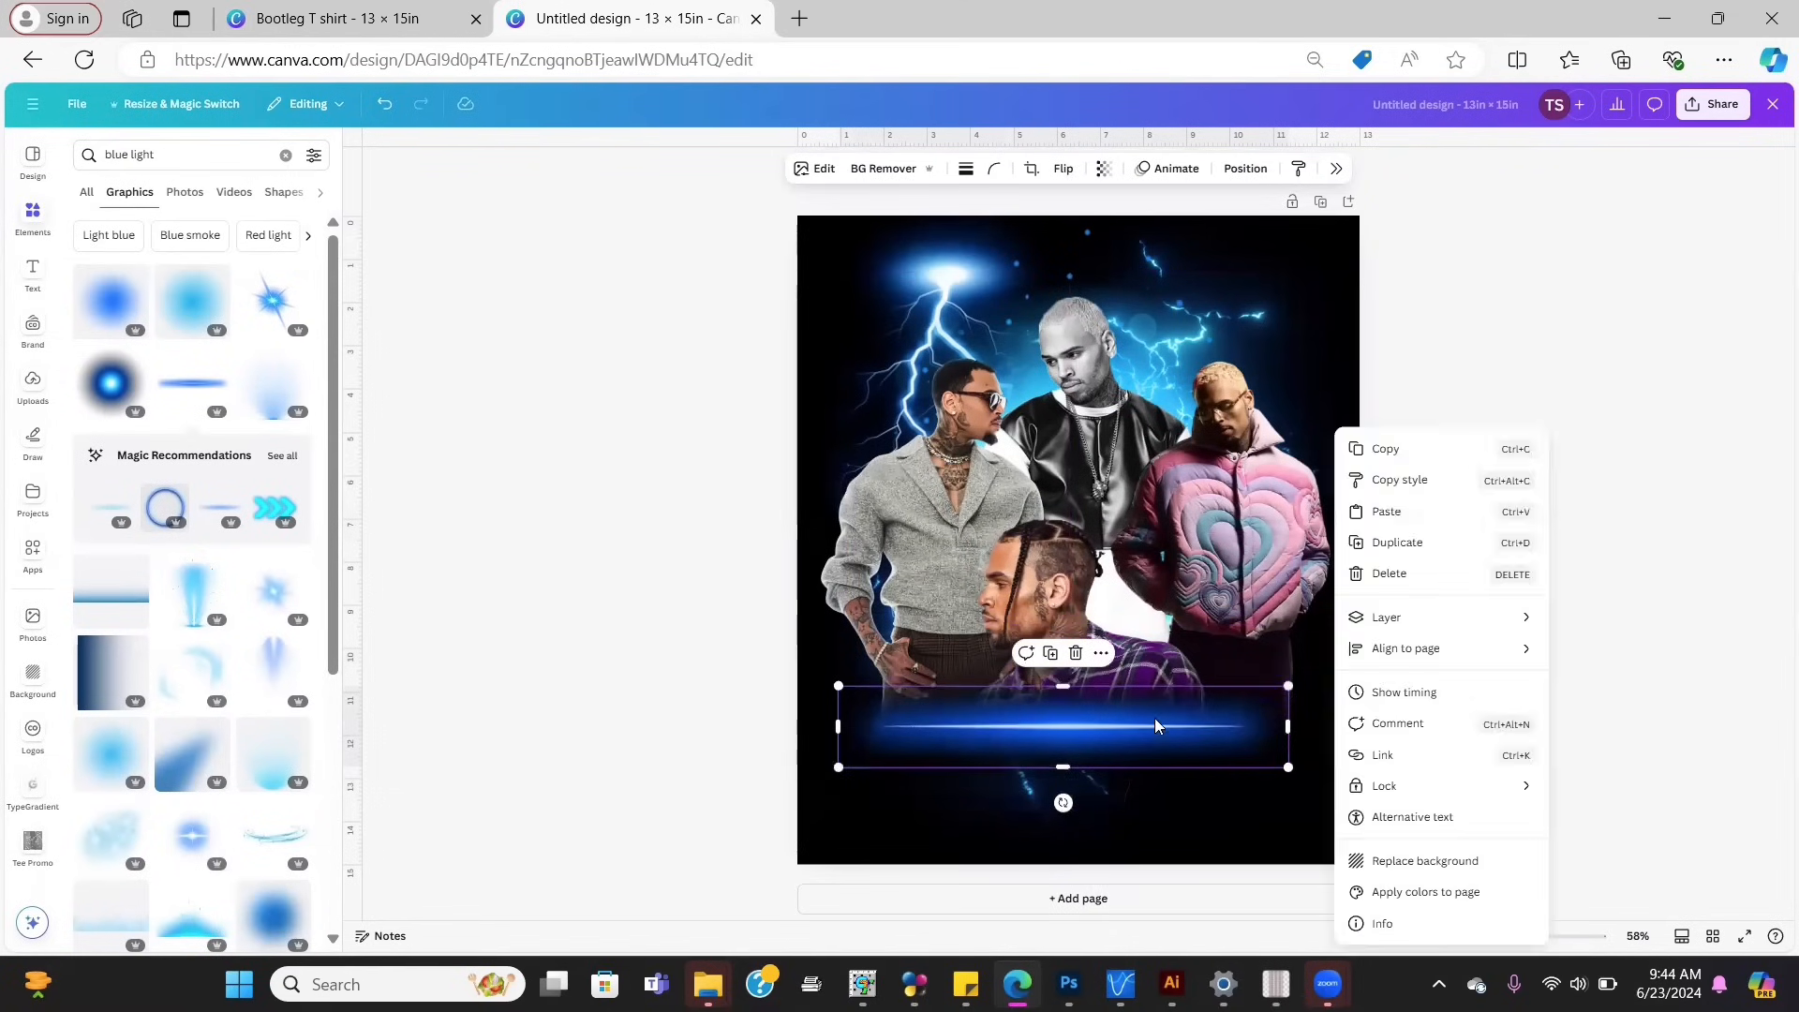
{"action": "left_click", "coordinate": [1246, 713]}
{"action": "left_click_drag", "start_coordinate": [1287, 687], "coordinate": [1336, 673]}
{"action": "left_click", "coordinate": [1534, 703]}
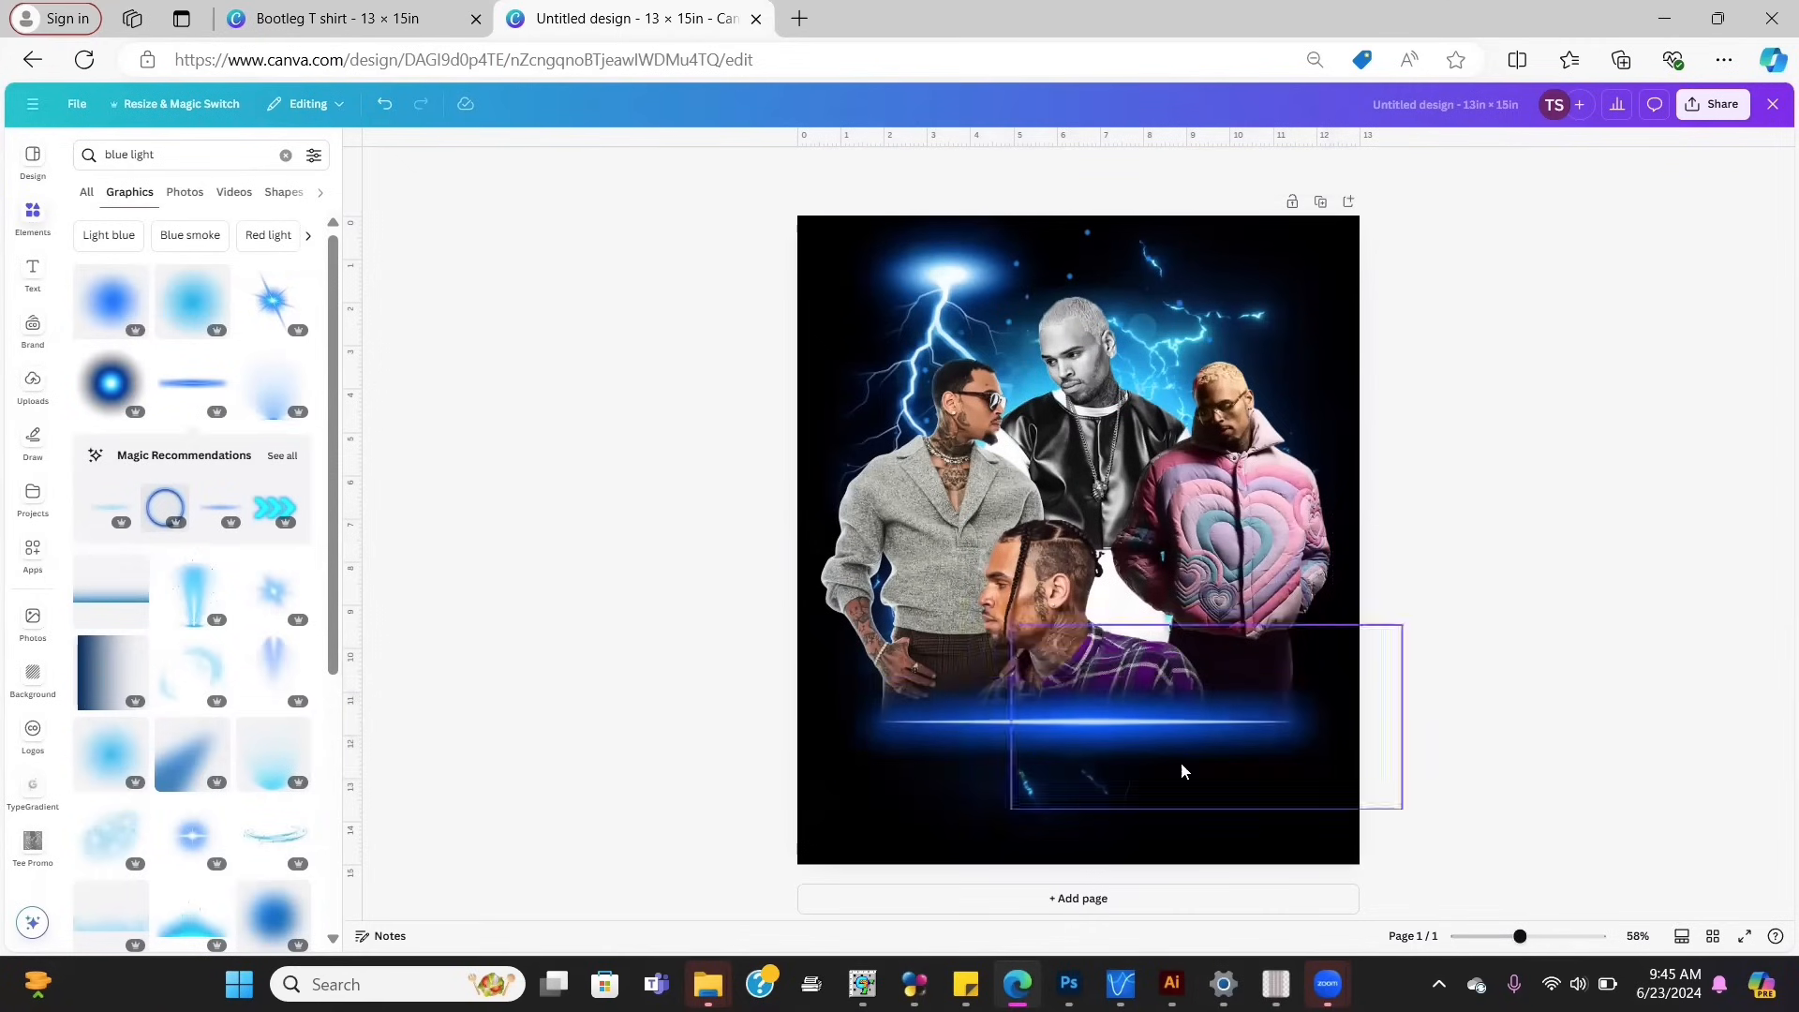
{"action": "left_click", "coordinate": [1132, 747]}
{"action": "left_click_drag", "start_coordinate": [1090, 767], "coordinate": [1089, 770]}
Step: Re-add the blue light line and place it across the bottom of the collage beneath the figures
{"action": "key", "text": "Delete"}
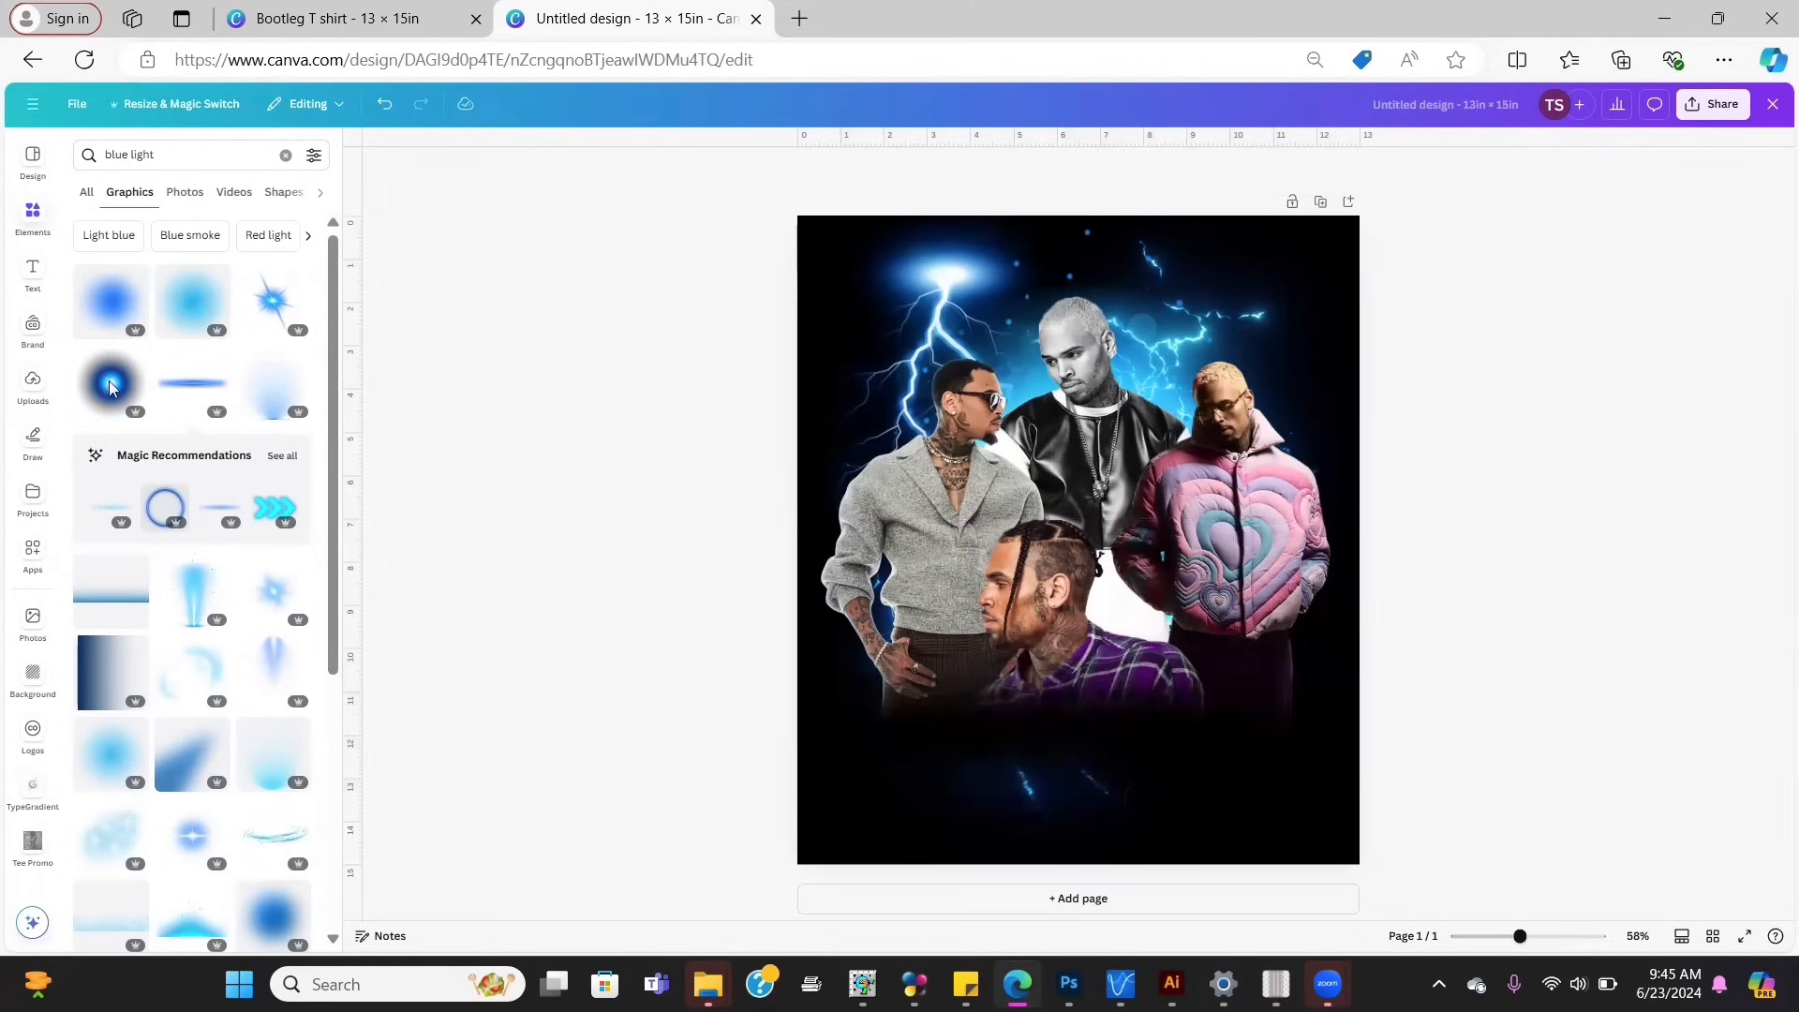
{"action": "left_click", "coordinate": [164, 395]}
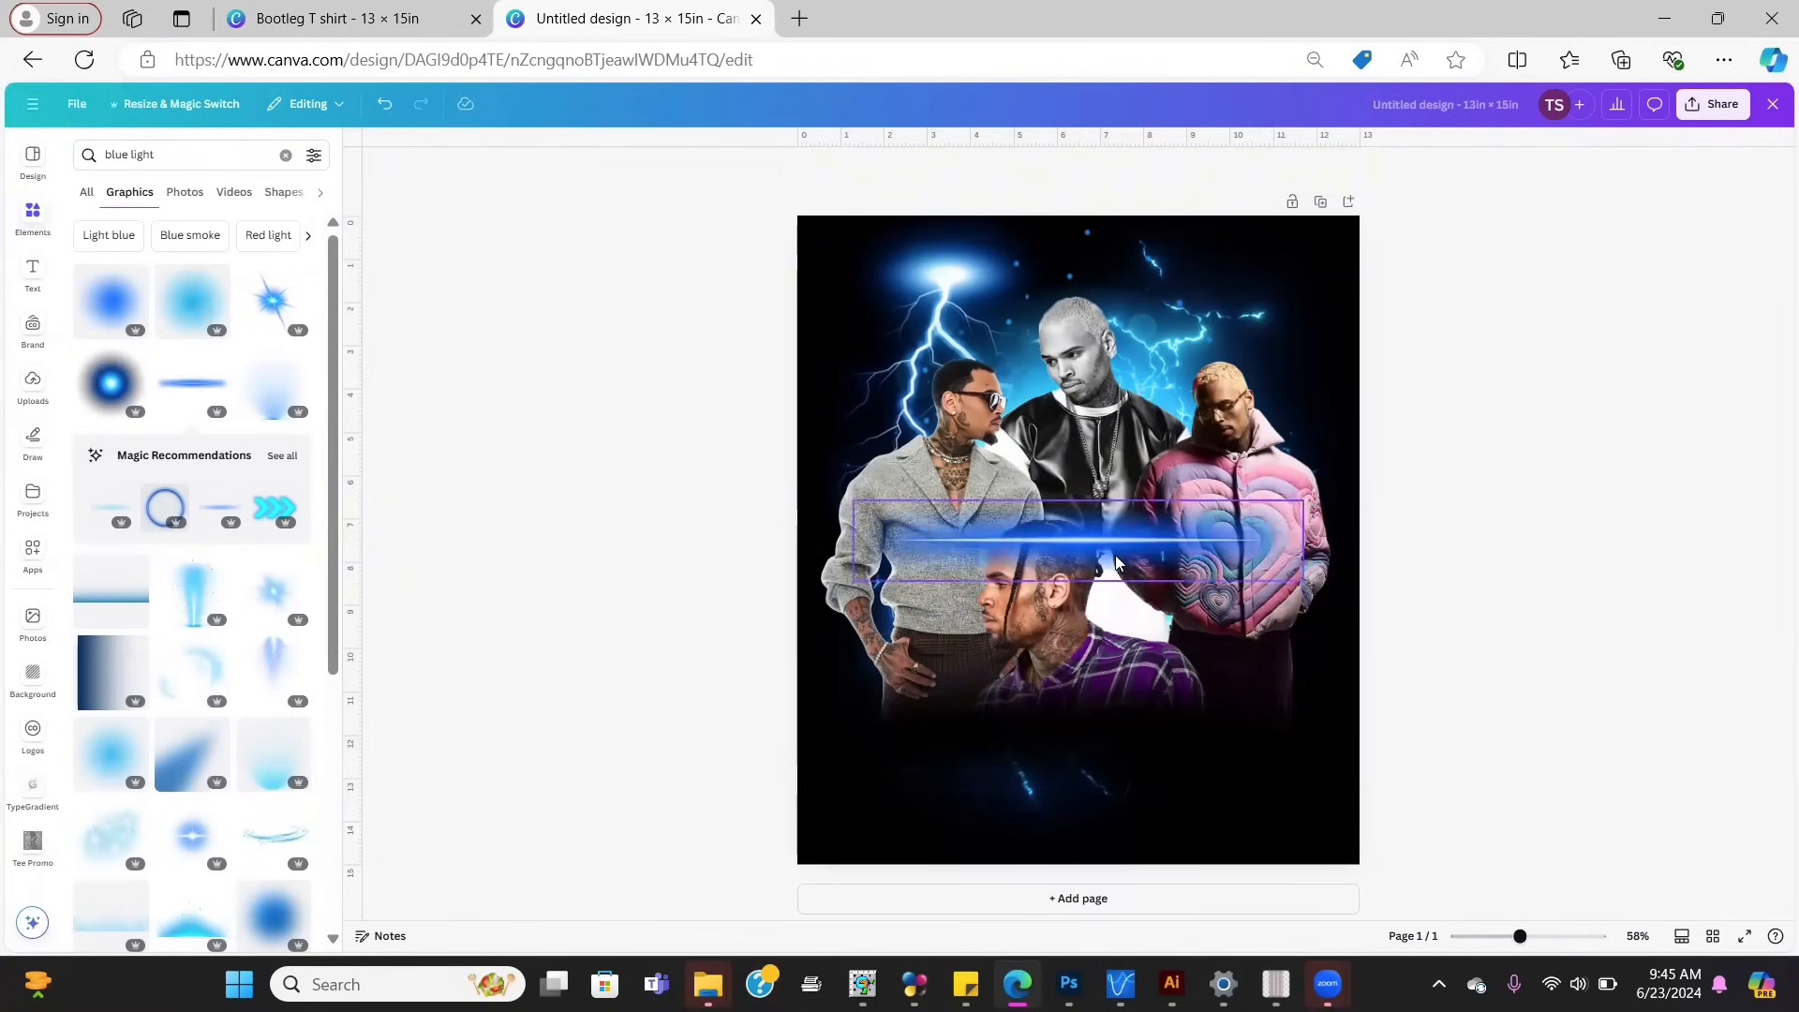
{"action": "left_click_drag", "start_coordinate": [1119, 562], "coordinate": [1116, 756]}
{"action": "left_click", "coordinate": [1418, 731]}
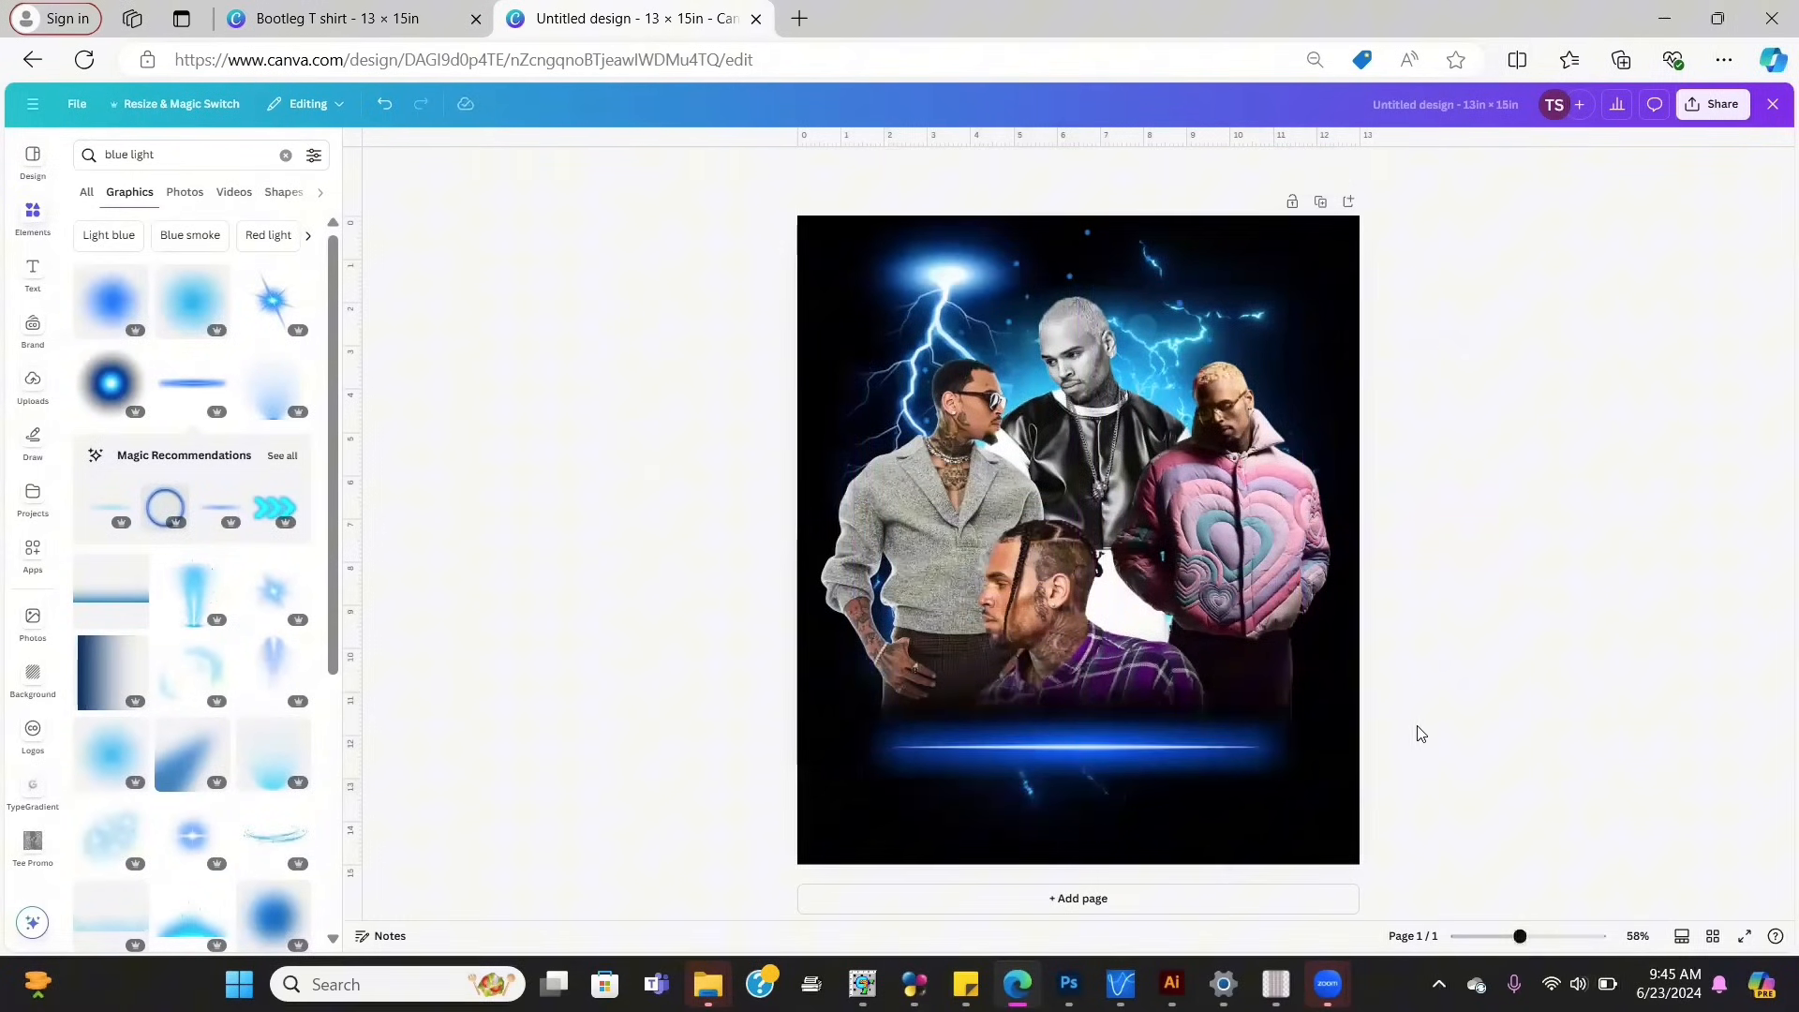
{"action": "left_click", "coordinate": [1218, 745]}
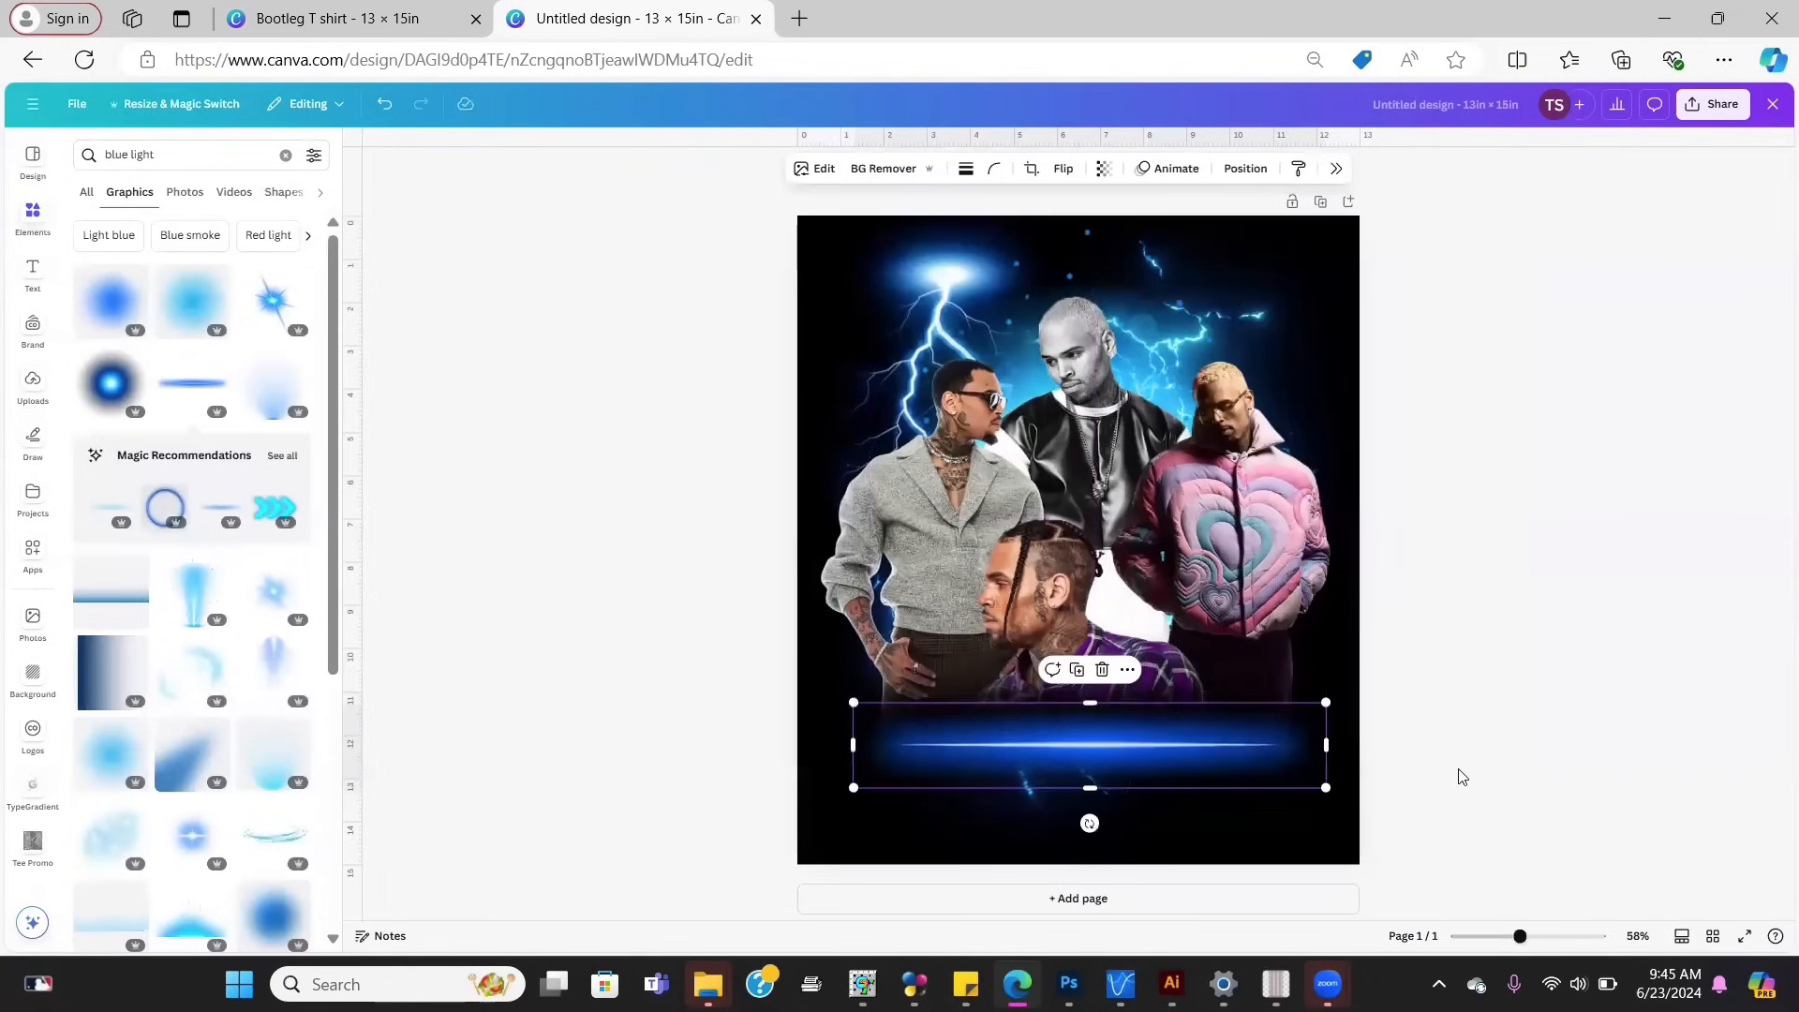
{"action": "left_click", "coordinate": [1454, 798]}
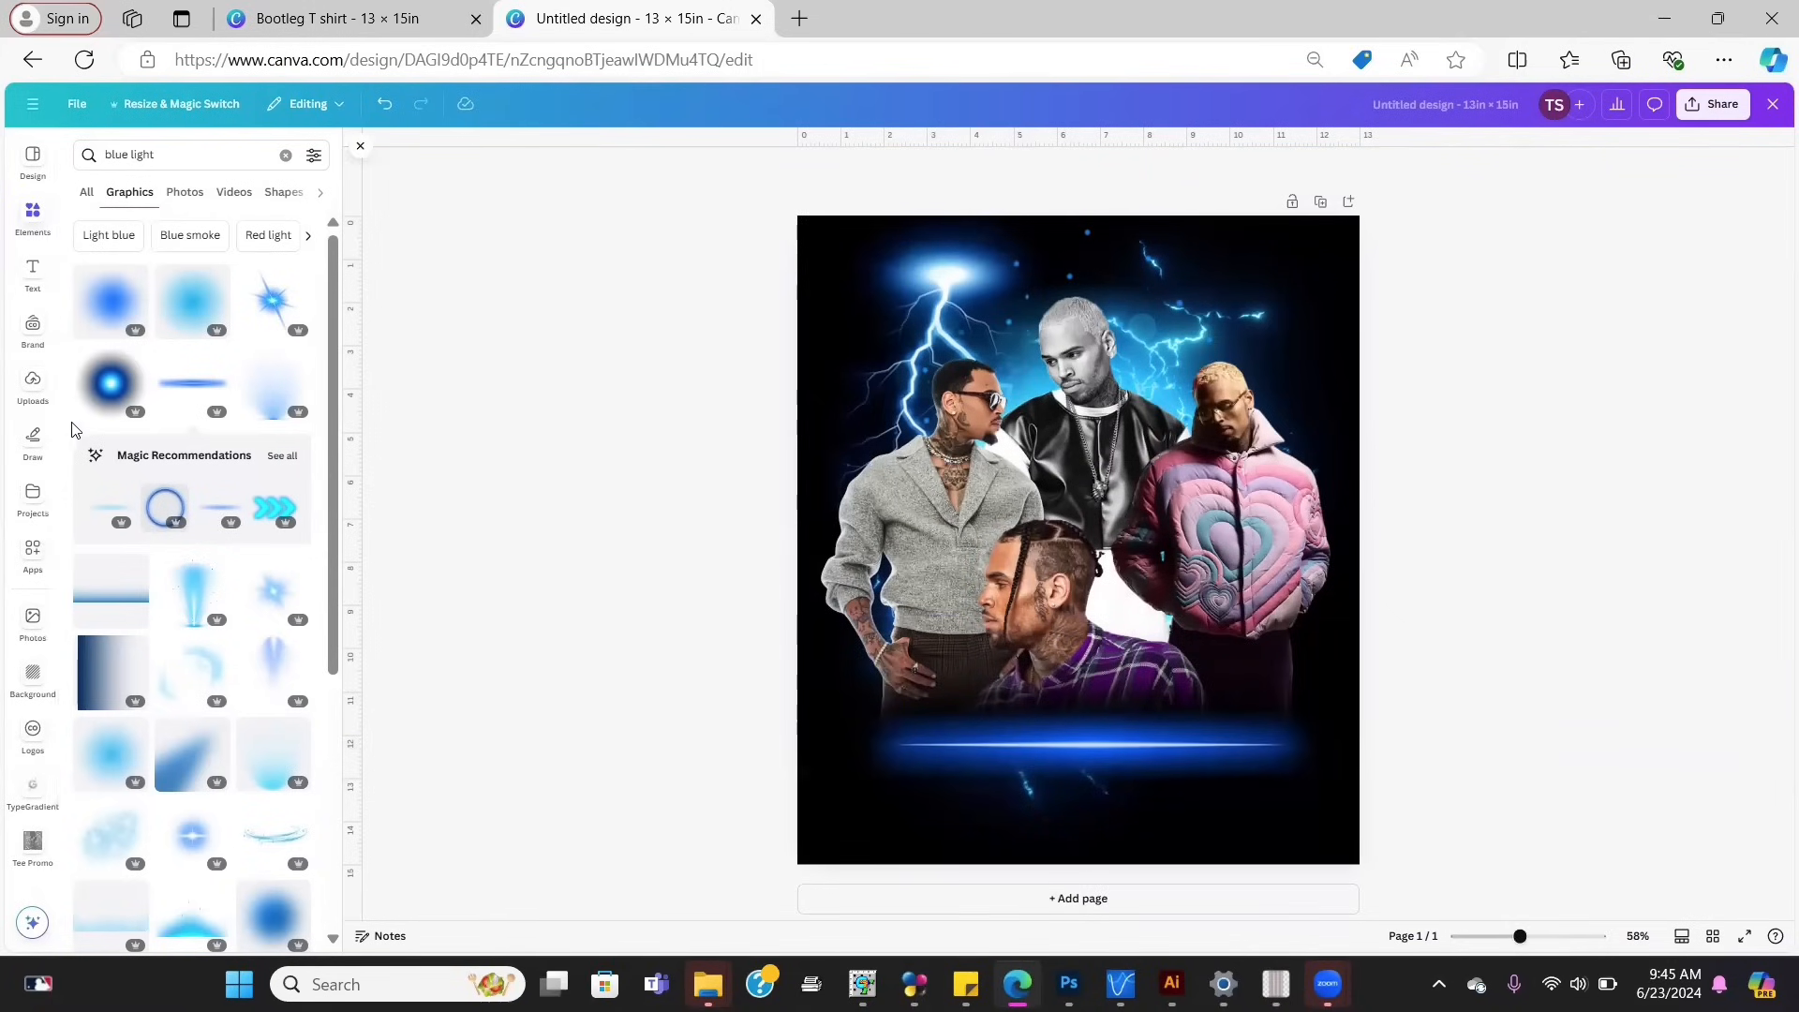
{"action": "scroll", "coordinate": [52, 560], "scroll_direction": "down", "scroll_amount": 2}
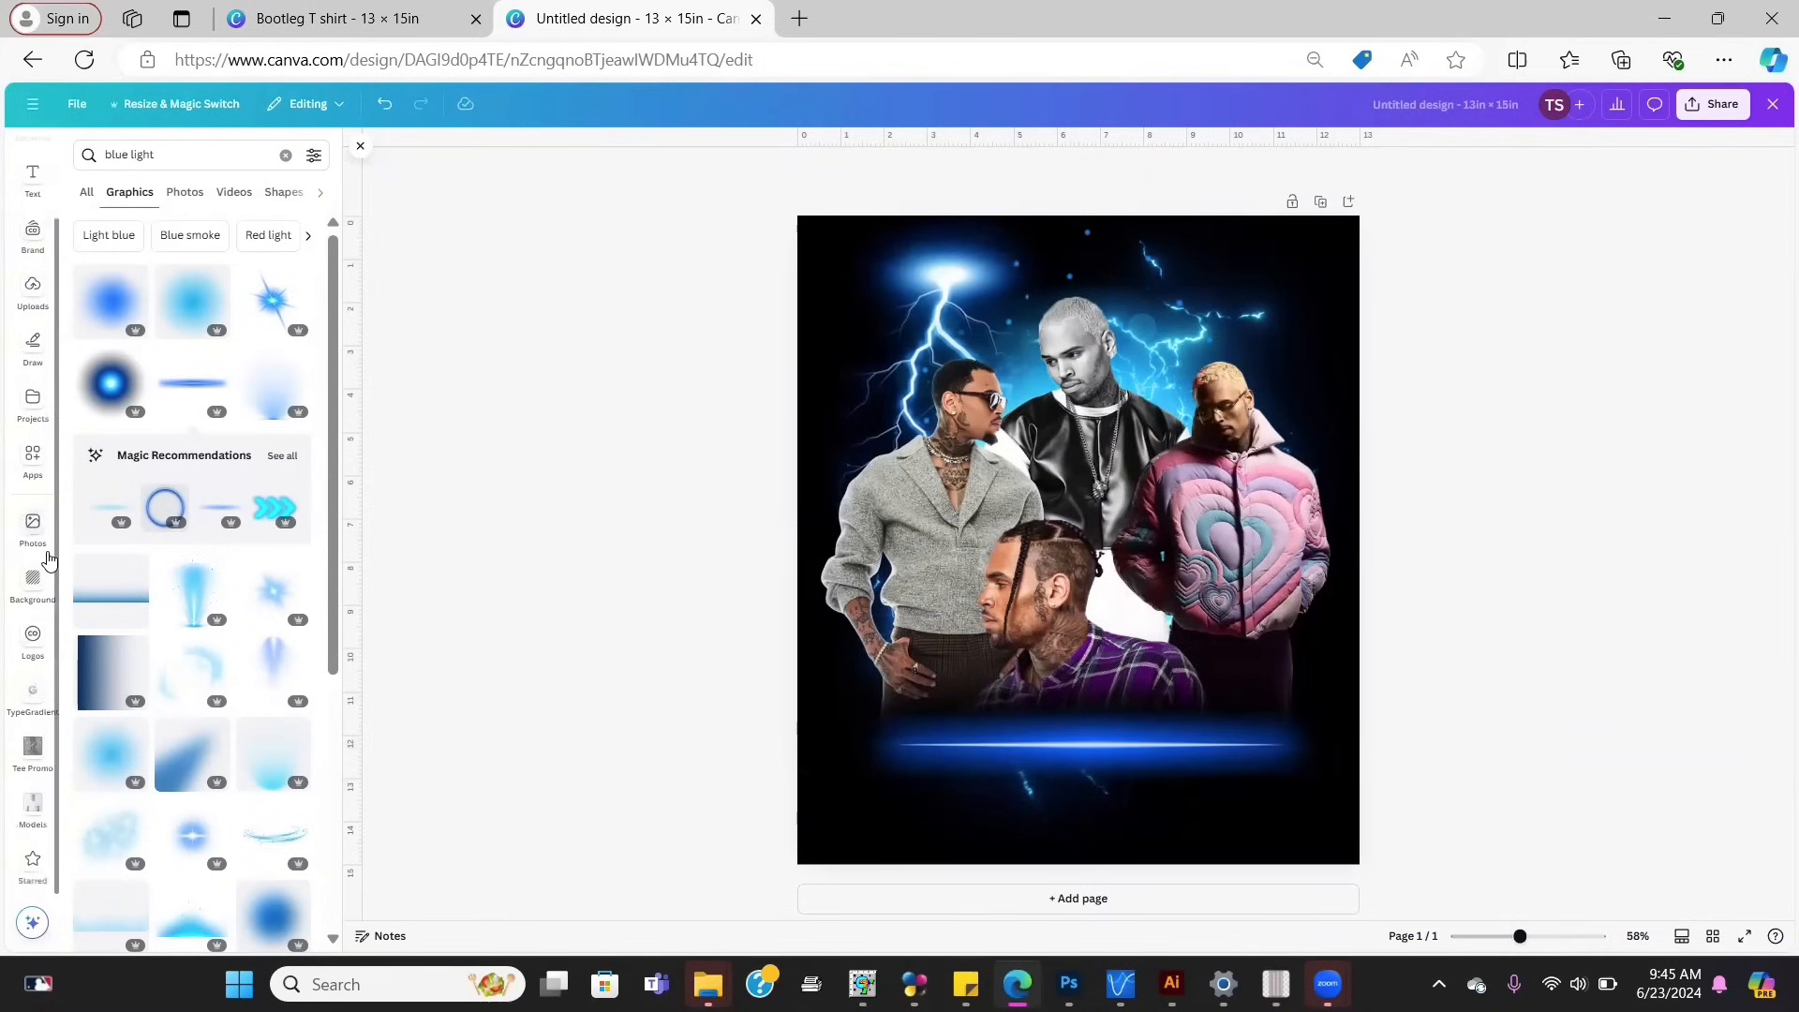
Step: Search the Apps panel for 'gradient' and launch TypeGradient from the results
{"action": "left_click", "coordinate": [24, 469]}
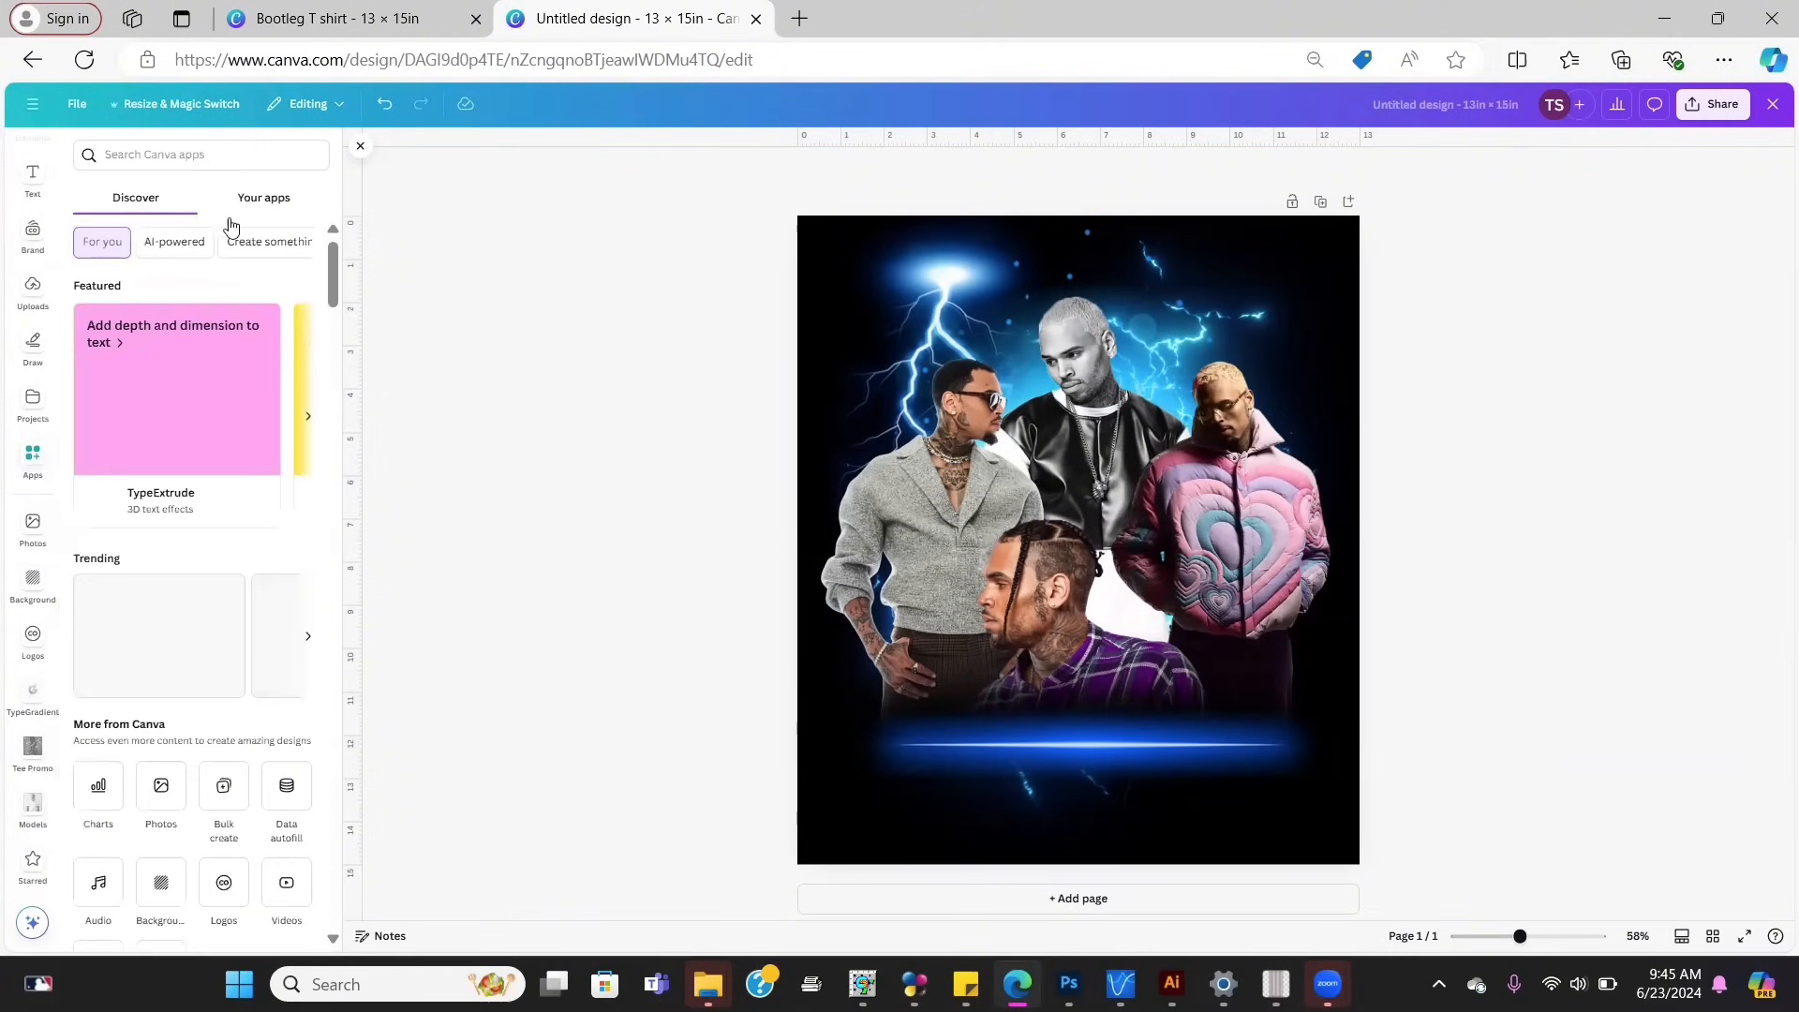
{"action": "left_click", "coordinate": [209, 144]}
{"action": "type", "text": "gradie"}
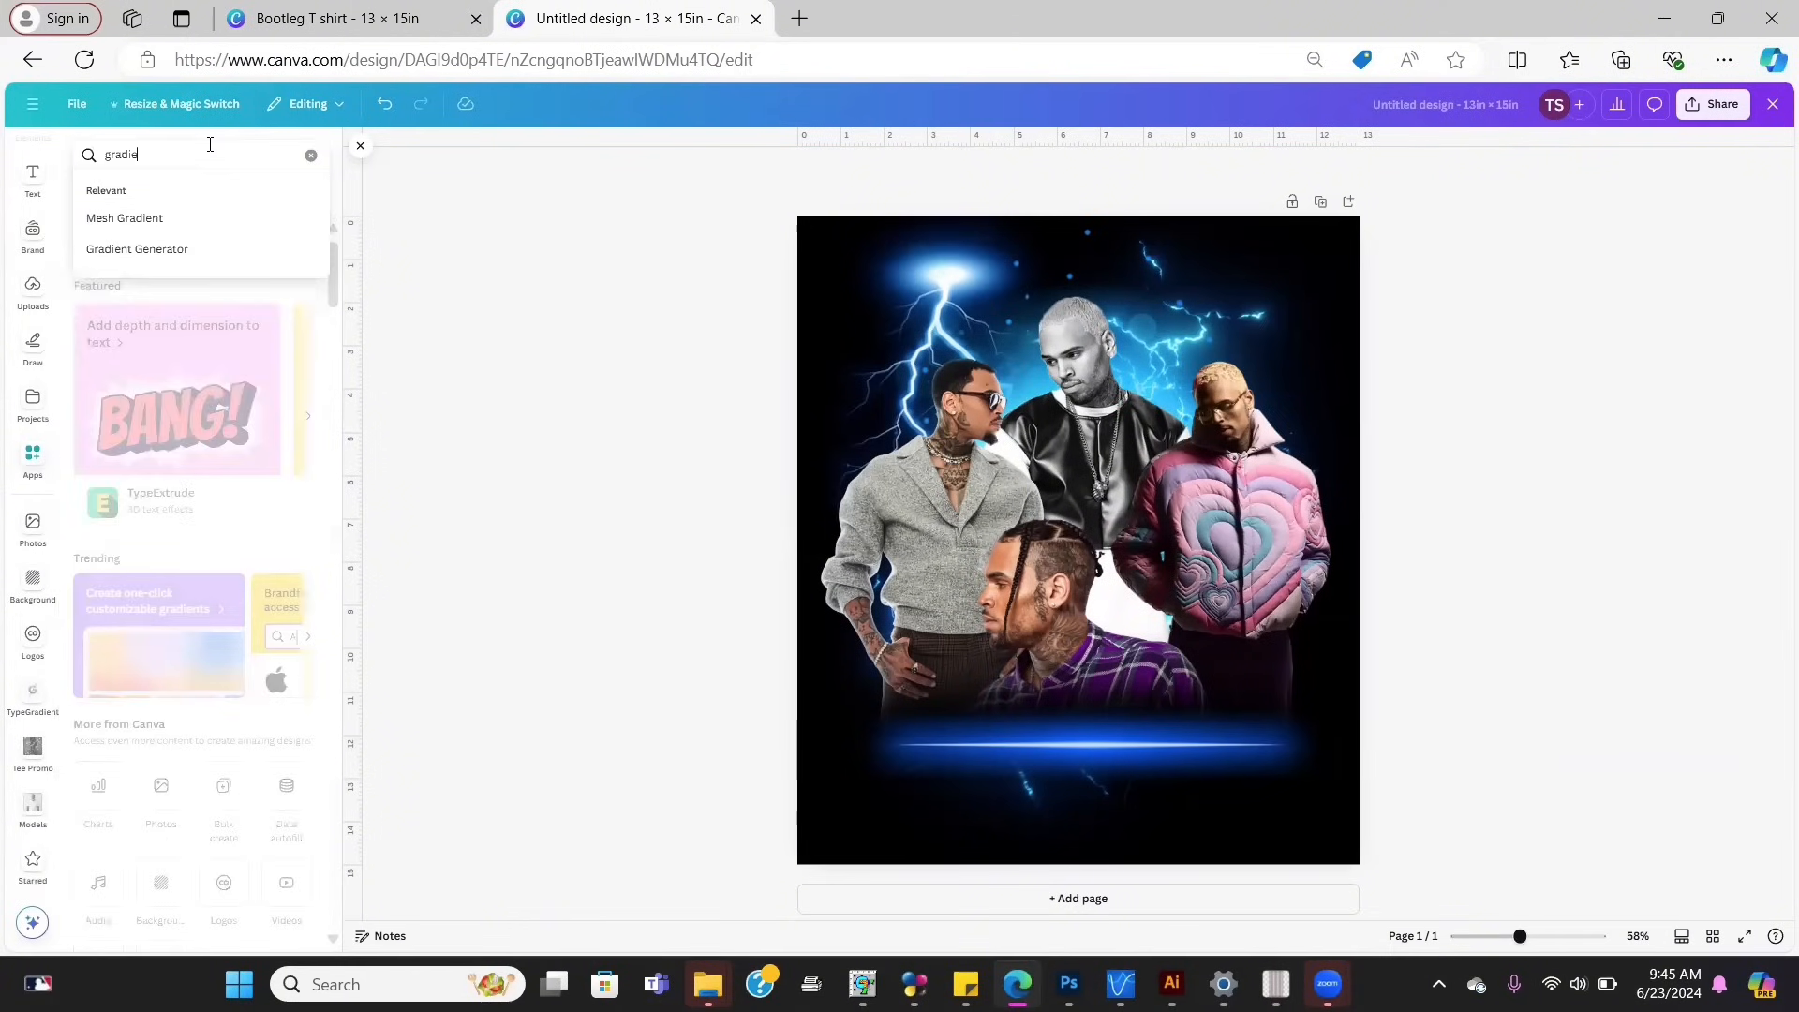
{"action": "type", "text": "nt"}
{"action": "key", "text": "Return"}
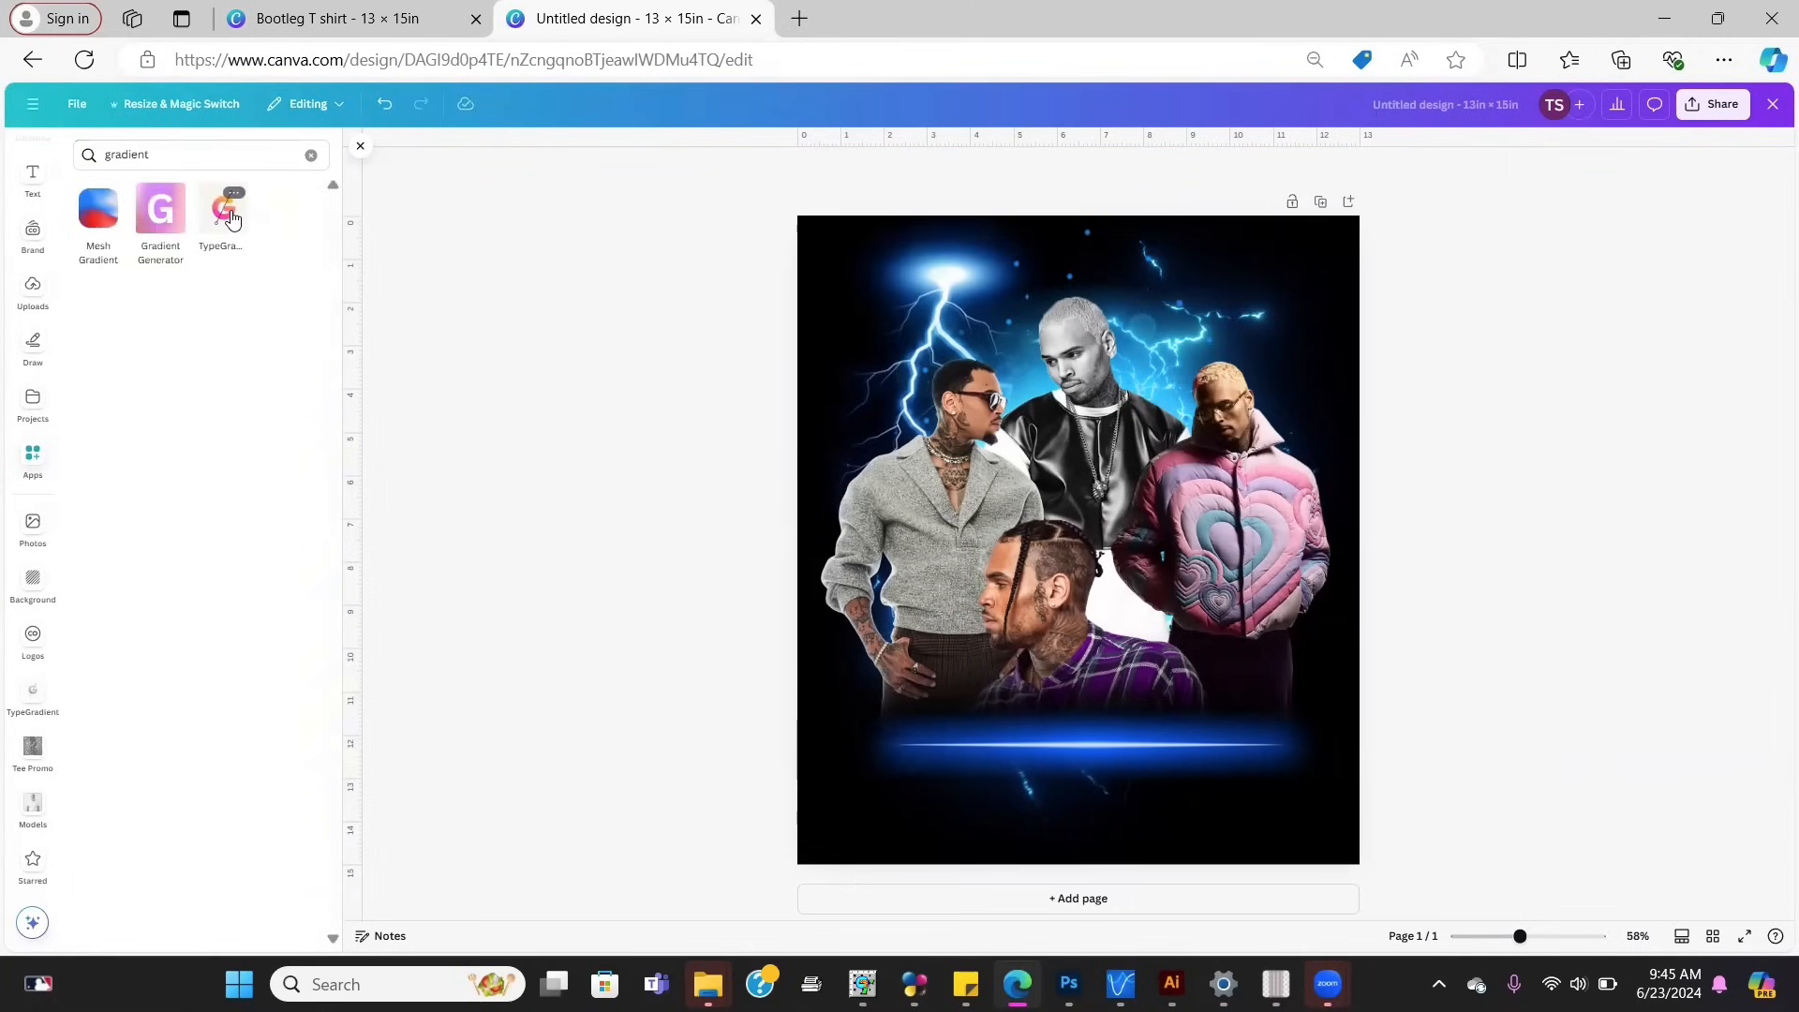
{"action": "left_click", "coordinate": [225, 211]}
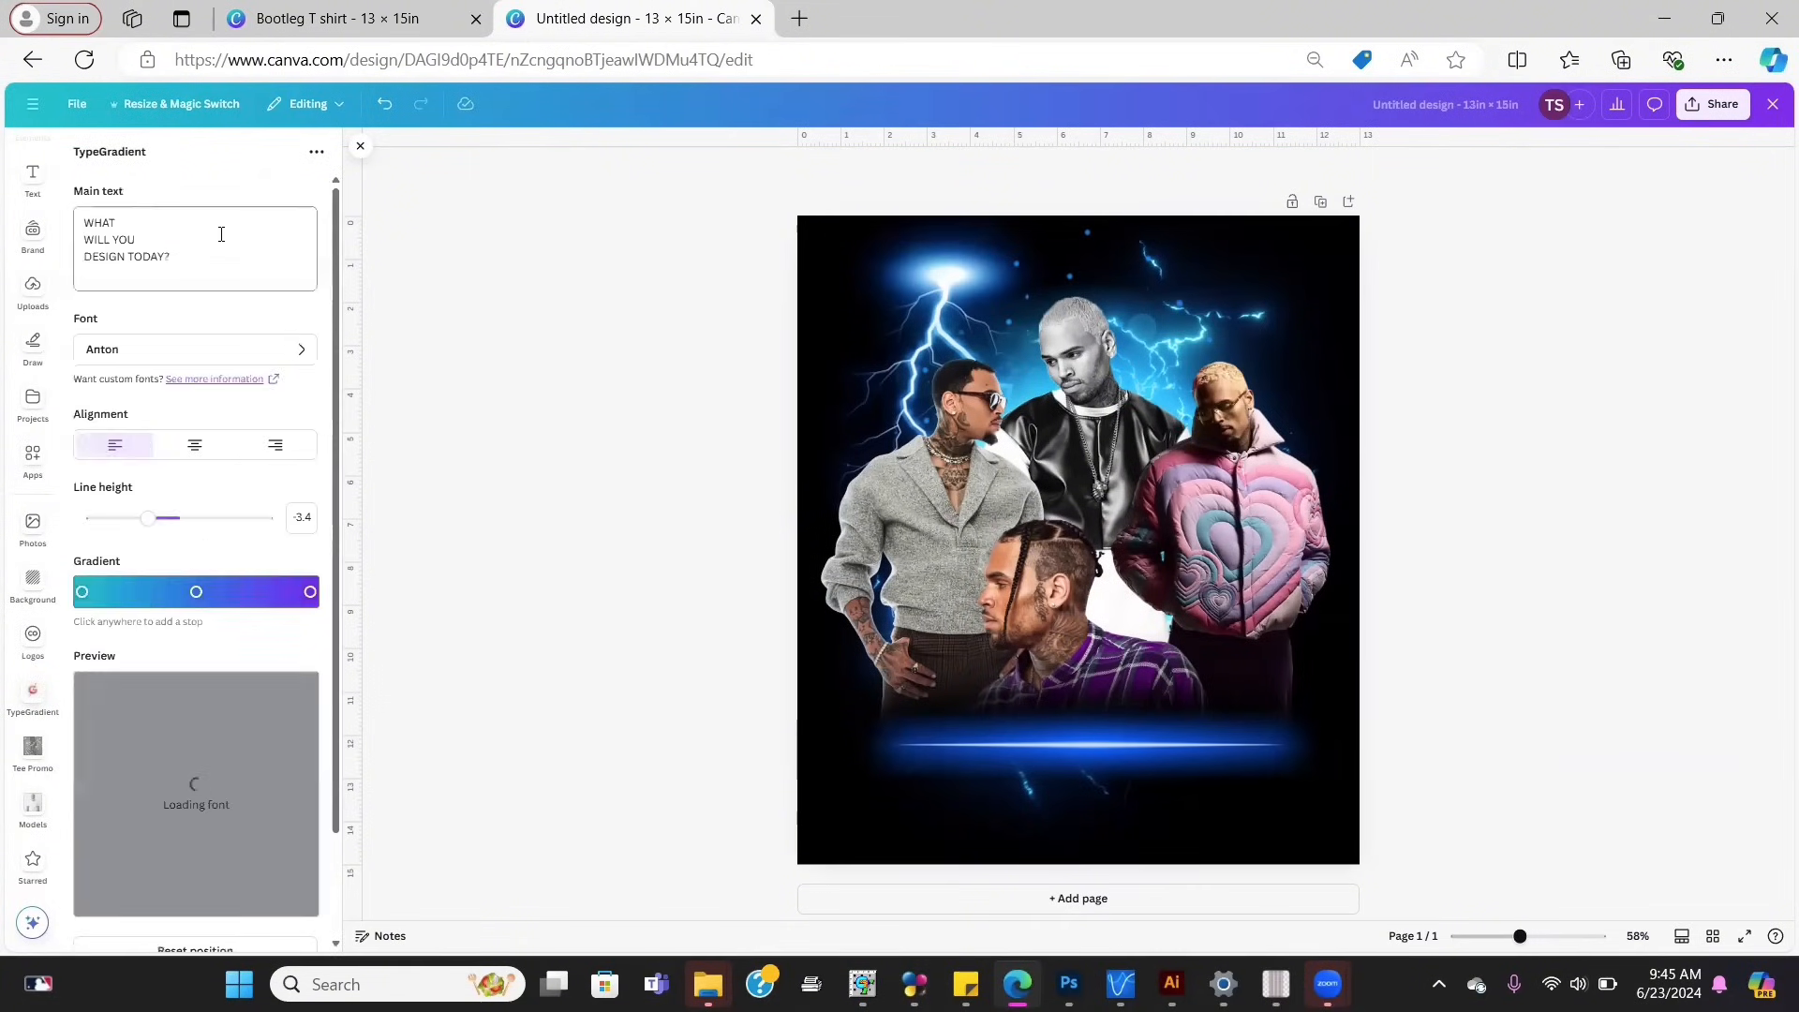
Step: Replace the TypeGradient sample text with CHRIS and try the Aboreto font
{"action": "left_click_drag", "start_coordinate": [138, 240], "coordinate": [134, 217]}
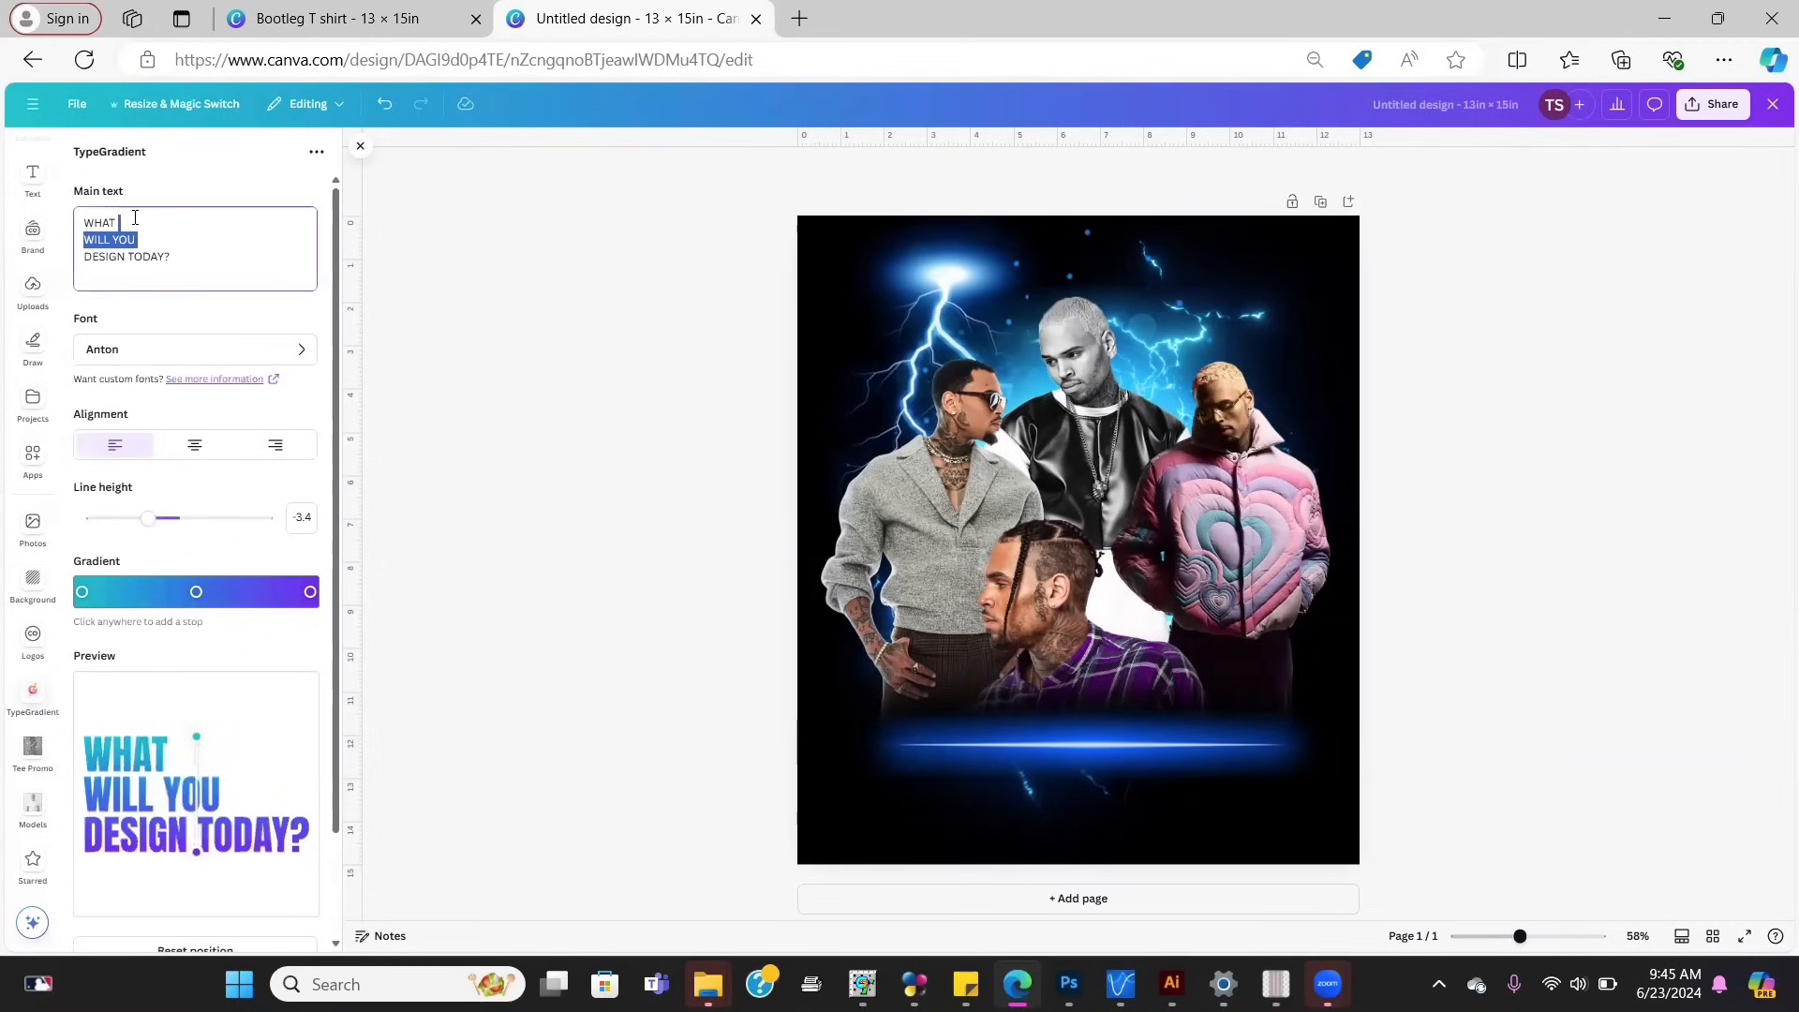
{"action": "left_click", "coordinate": [180, 251]}
{"action": "key", "text": "BackSpace"}
{"action": "key", "text": "BackSpace"}
{"action": "key", "text": "BackSpace"}
{"action": "key", "text": "BackSpace"}
{"action": "key", "text": "BackSpace"}
{"action": "key", "text": "BackSpace"}
{"action": "key", "text": "BackSpace"}
{"action": "key", "text": "BackSpace"}
{"action": "key", "text": "BackSpace"}
{"action": "key", "text": "BackSpace"}
{"action": "key", "text": "BackSpace"}
{"action": "key", "text": "BackSpace"}
{"action": "key", "text": "BackSpace"}
{"action": "key", "text": "BackSpace"}
{"action": "key", "text": "BackSpace"}
{"action": "key", "text": "BackSpace"}
{"action": "key", "text": "BackSpace"}
{"action": "key", "text": "BackSpace"}
{"action": "key", "text": "BackSpace"}
{"action": "key", "text": "BackSpace"}
{"action": "key", "text": "BackSpace"}
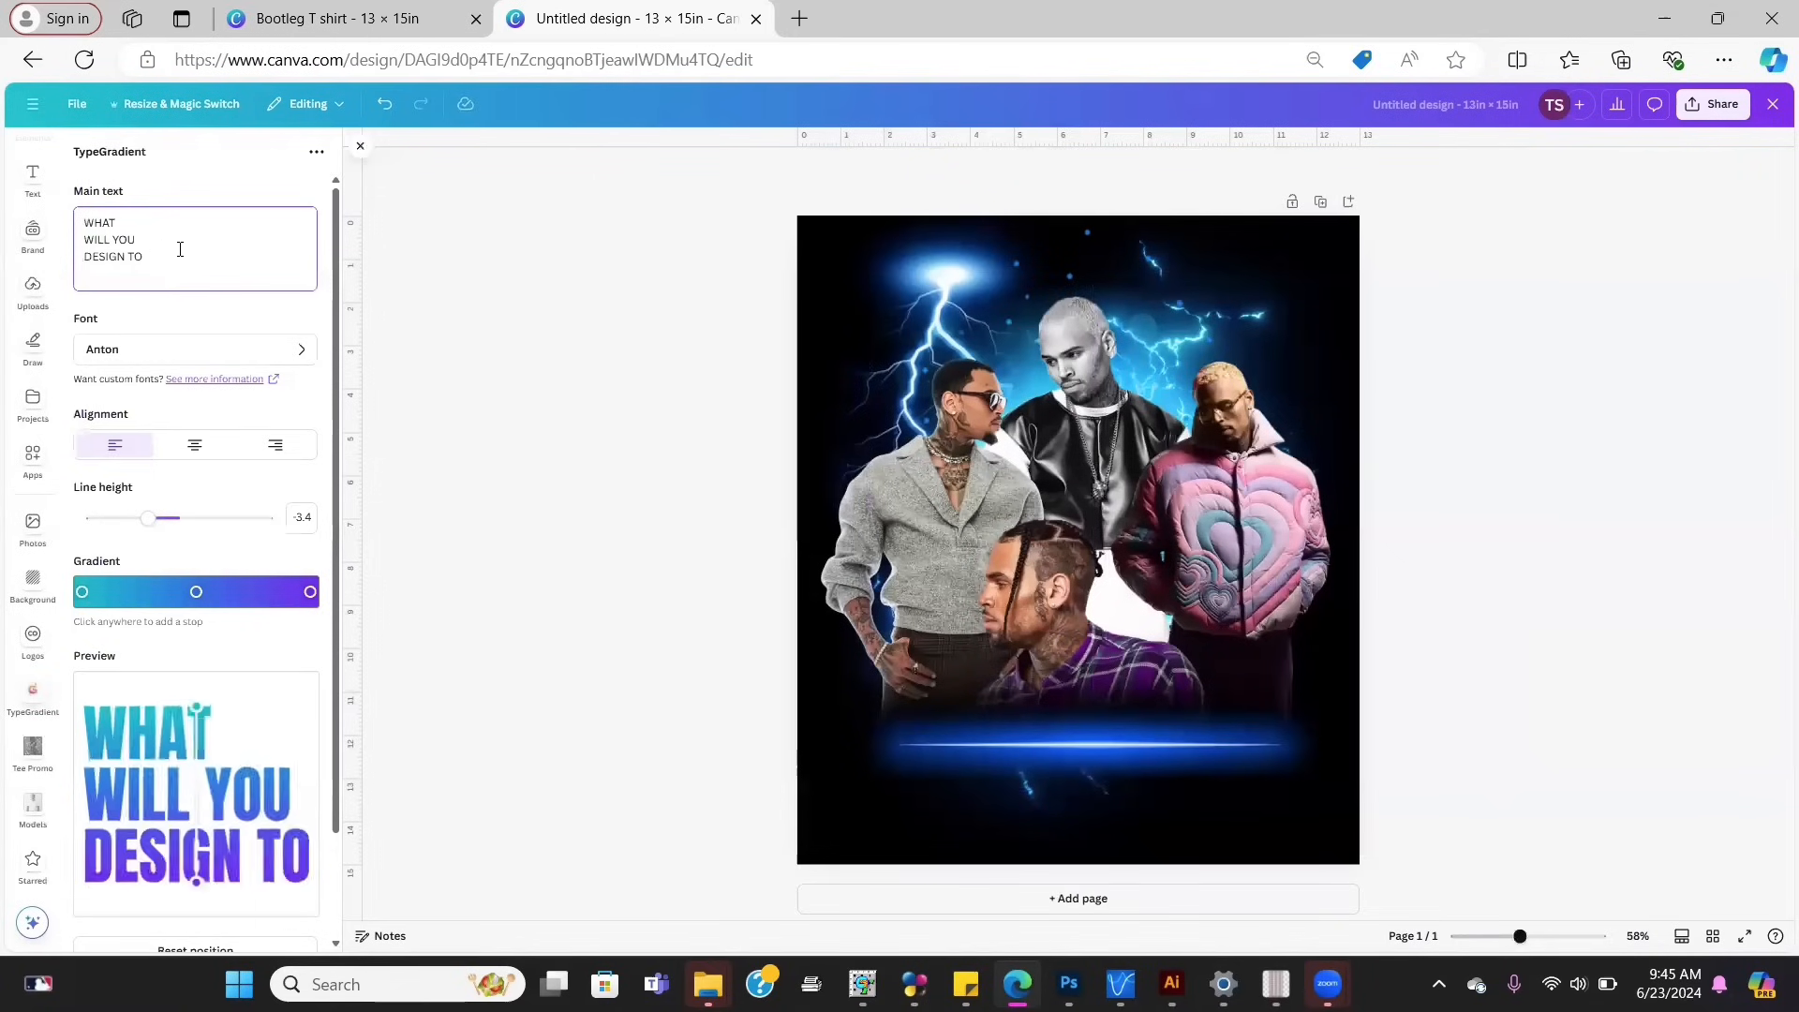
{"action": "type", "text": "C"}
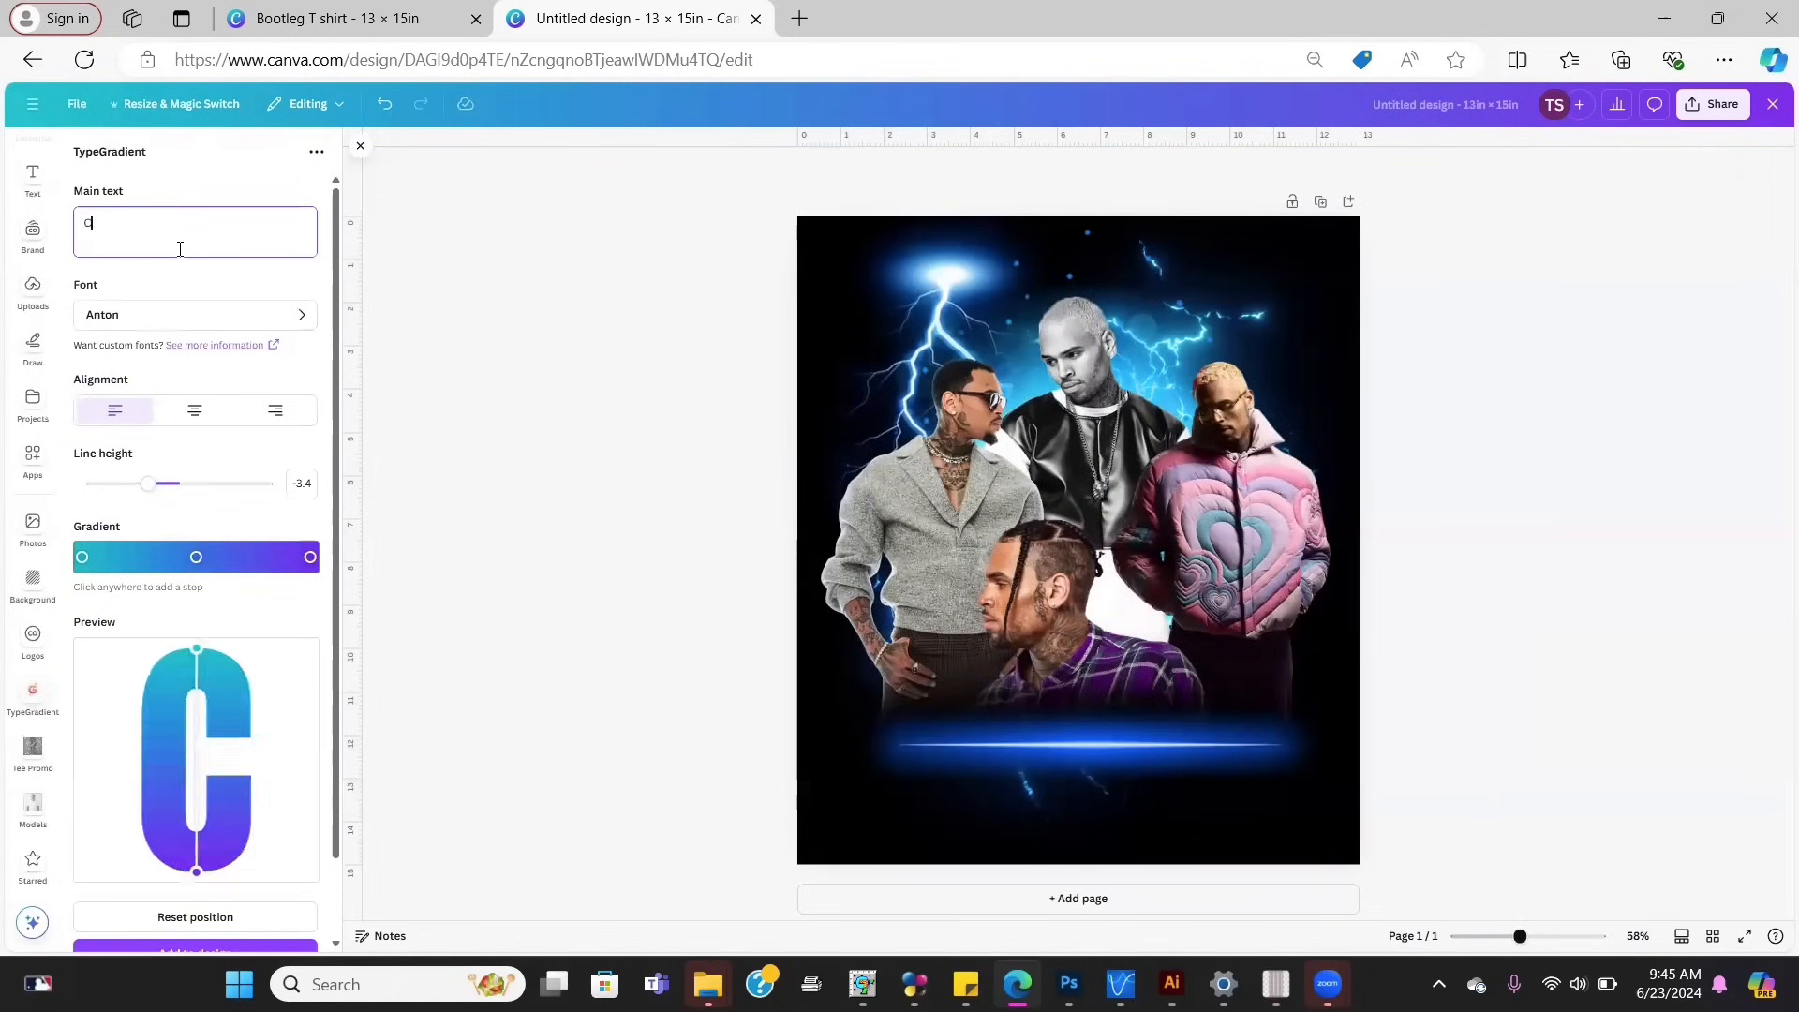
{"action": "type", "text": "HRIS"}
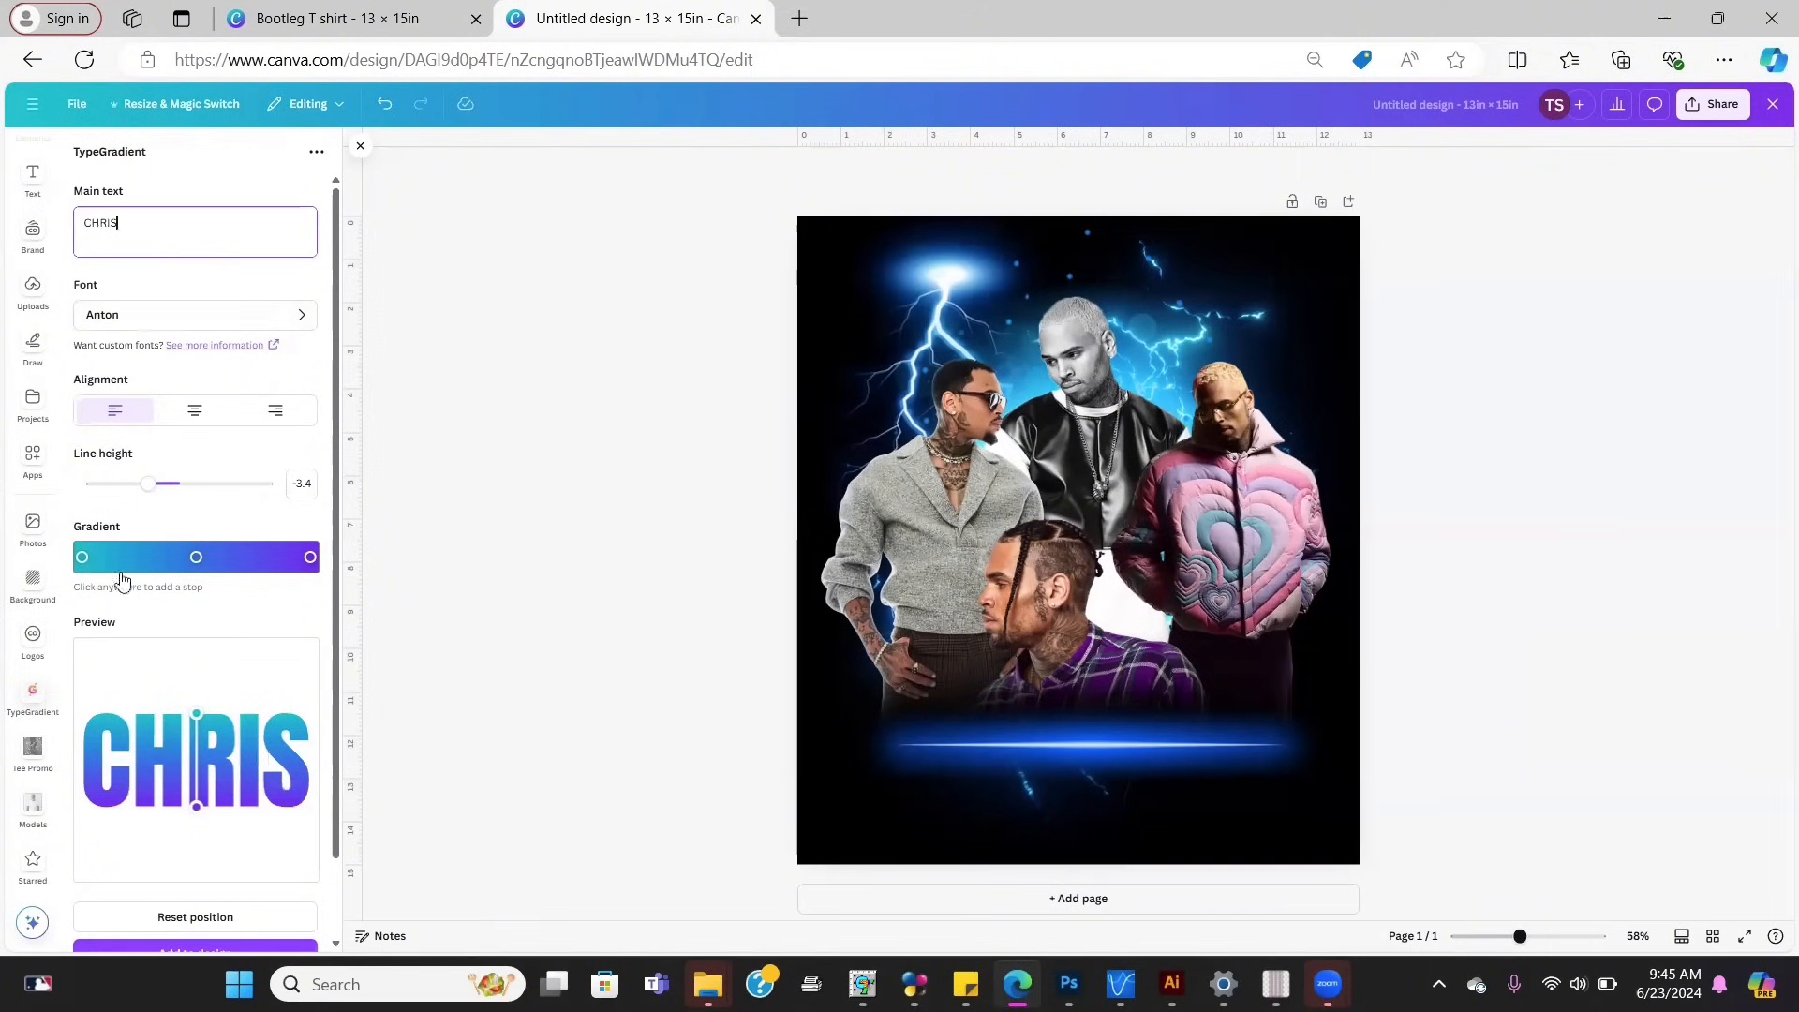
{"action": "left_click", "coordinate": [133, 322]}
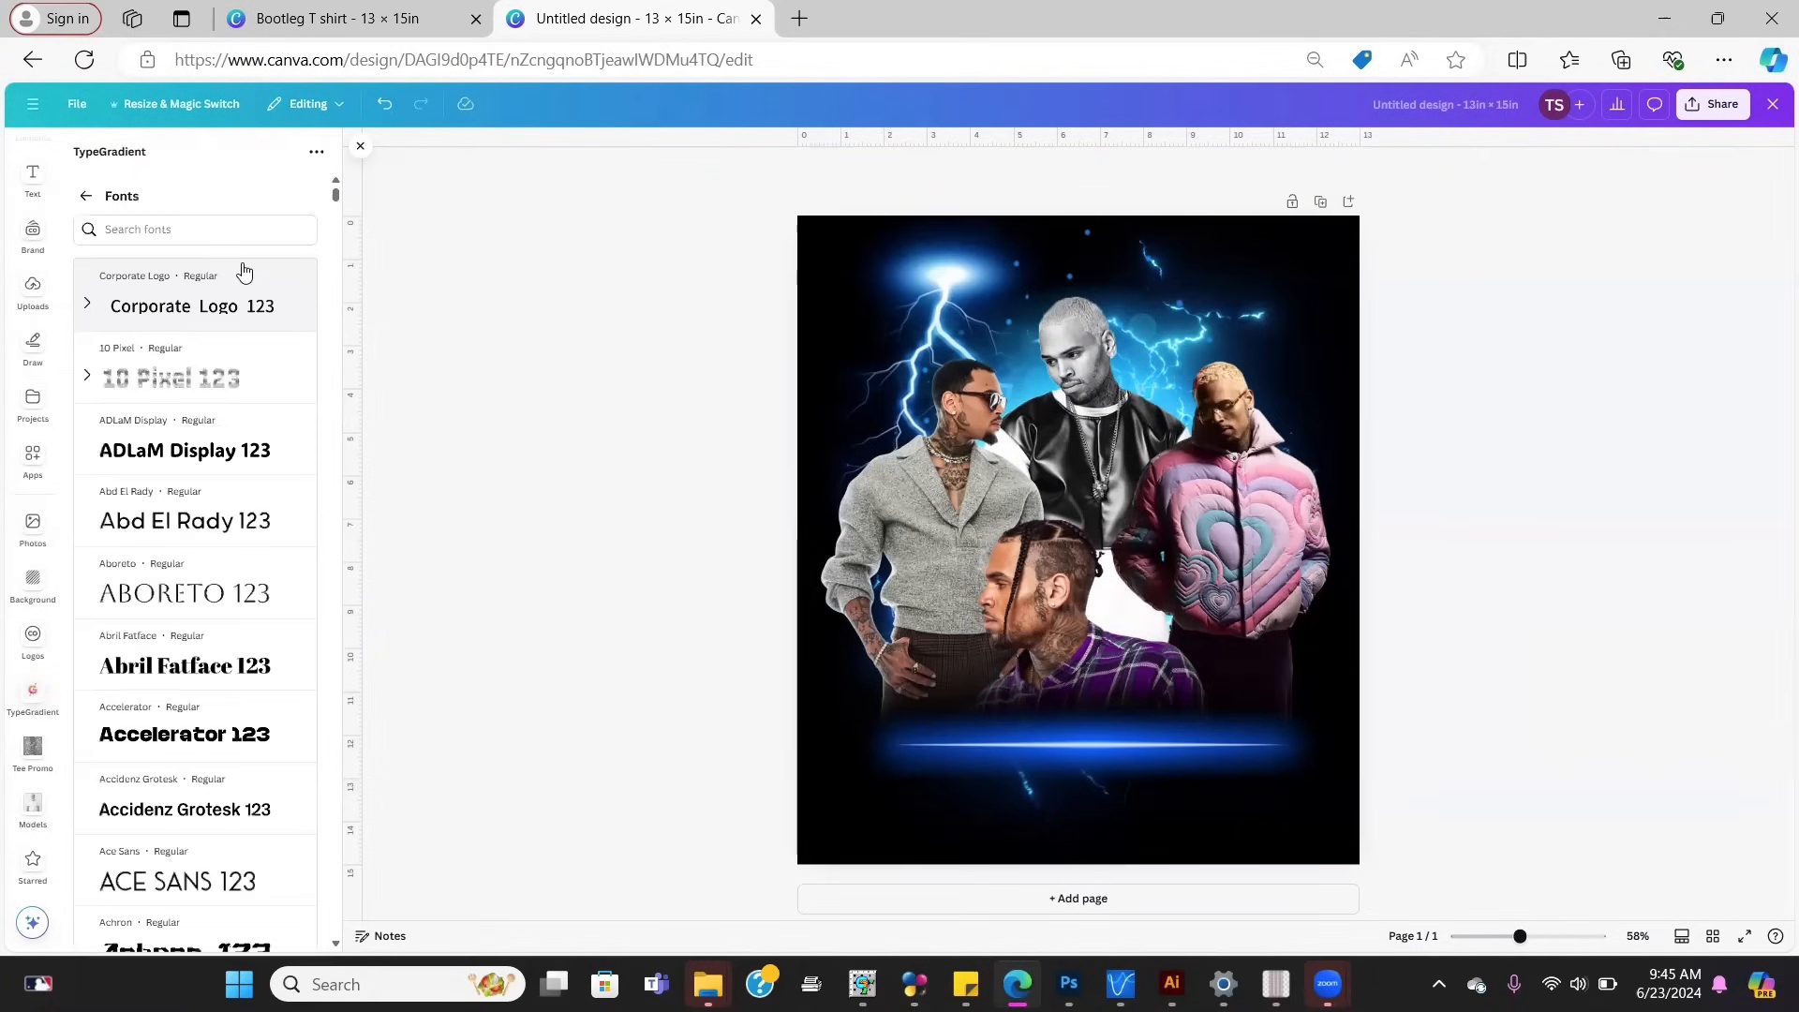
{"action": "left_click", "coordinate": [203, 586]}
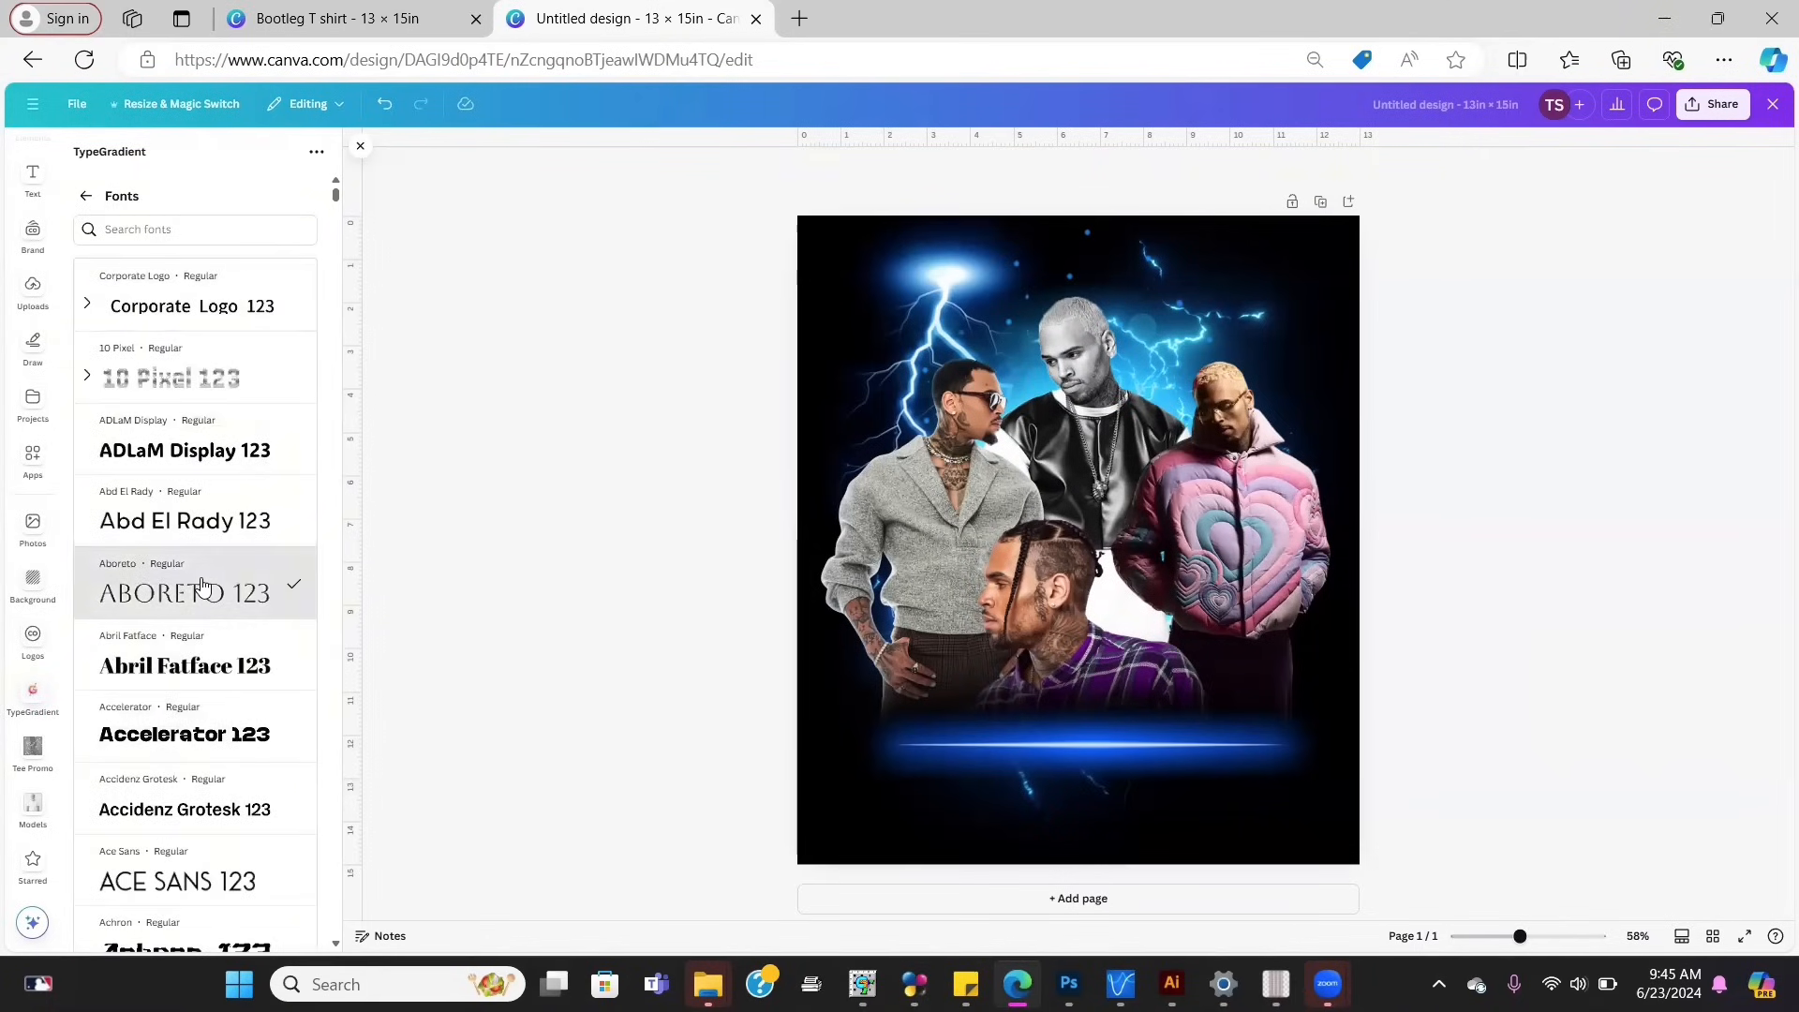
{"action": "left_click", "coordinate": [88, 197]}
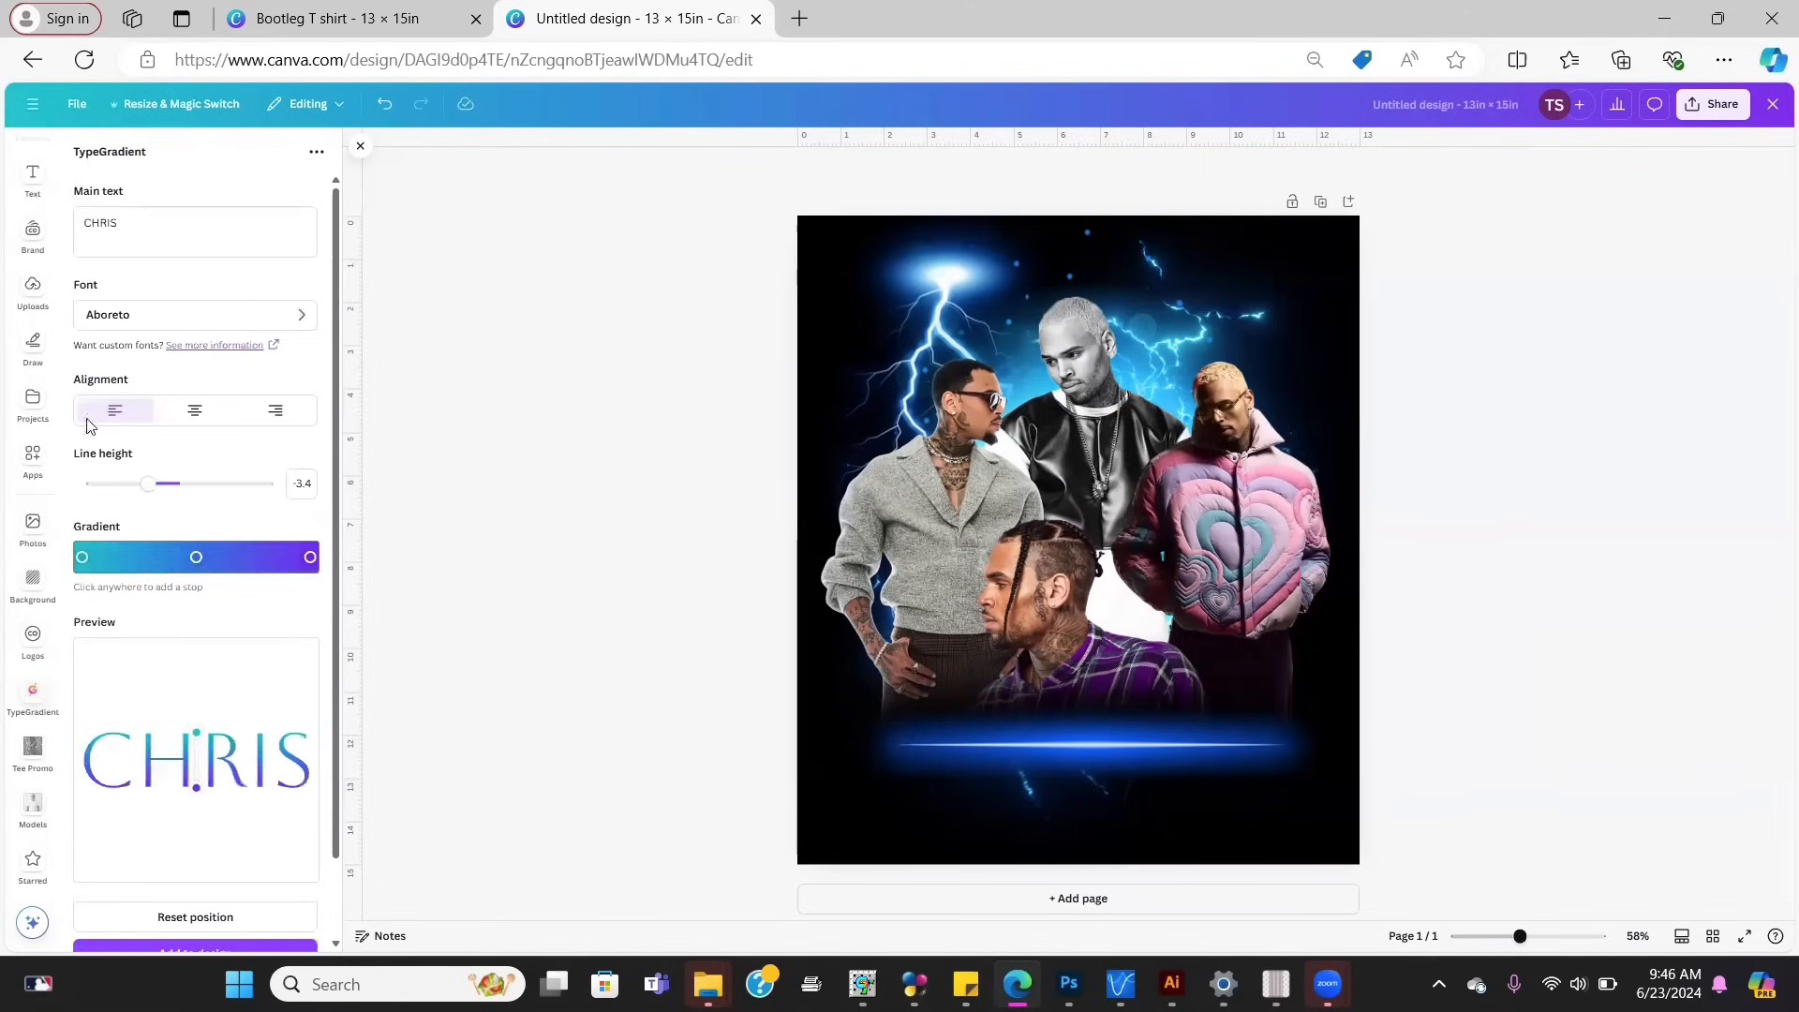
Step: Try the 10 Pixel and Averia Serif Libre fonts on the gradient text
{"action": "left_click", "coordinate": [118, 319]}
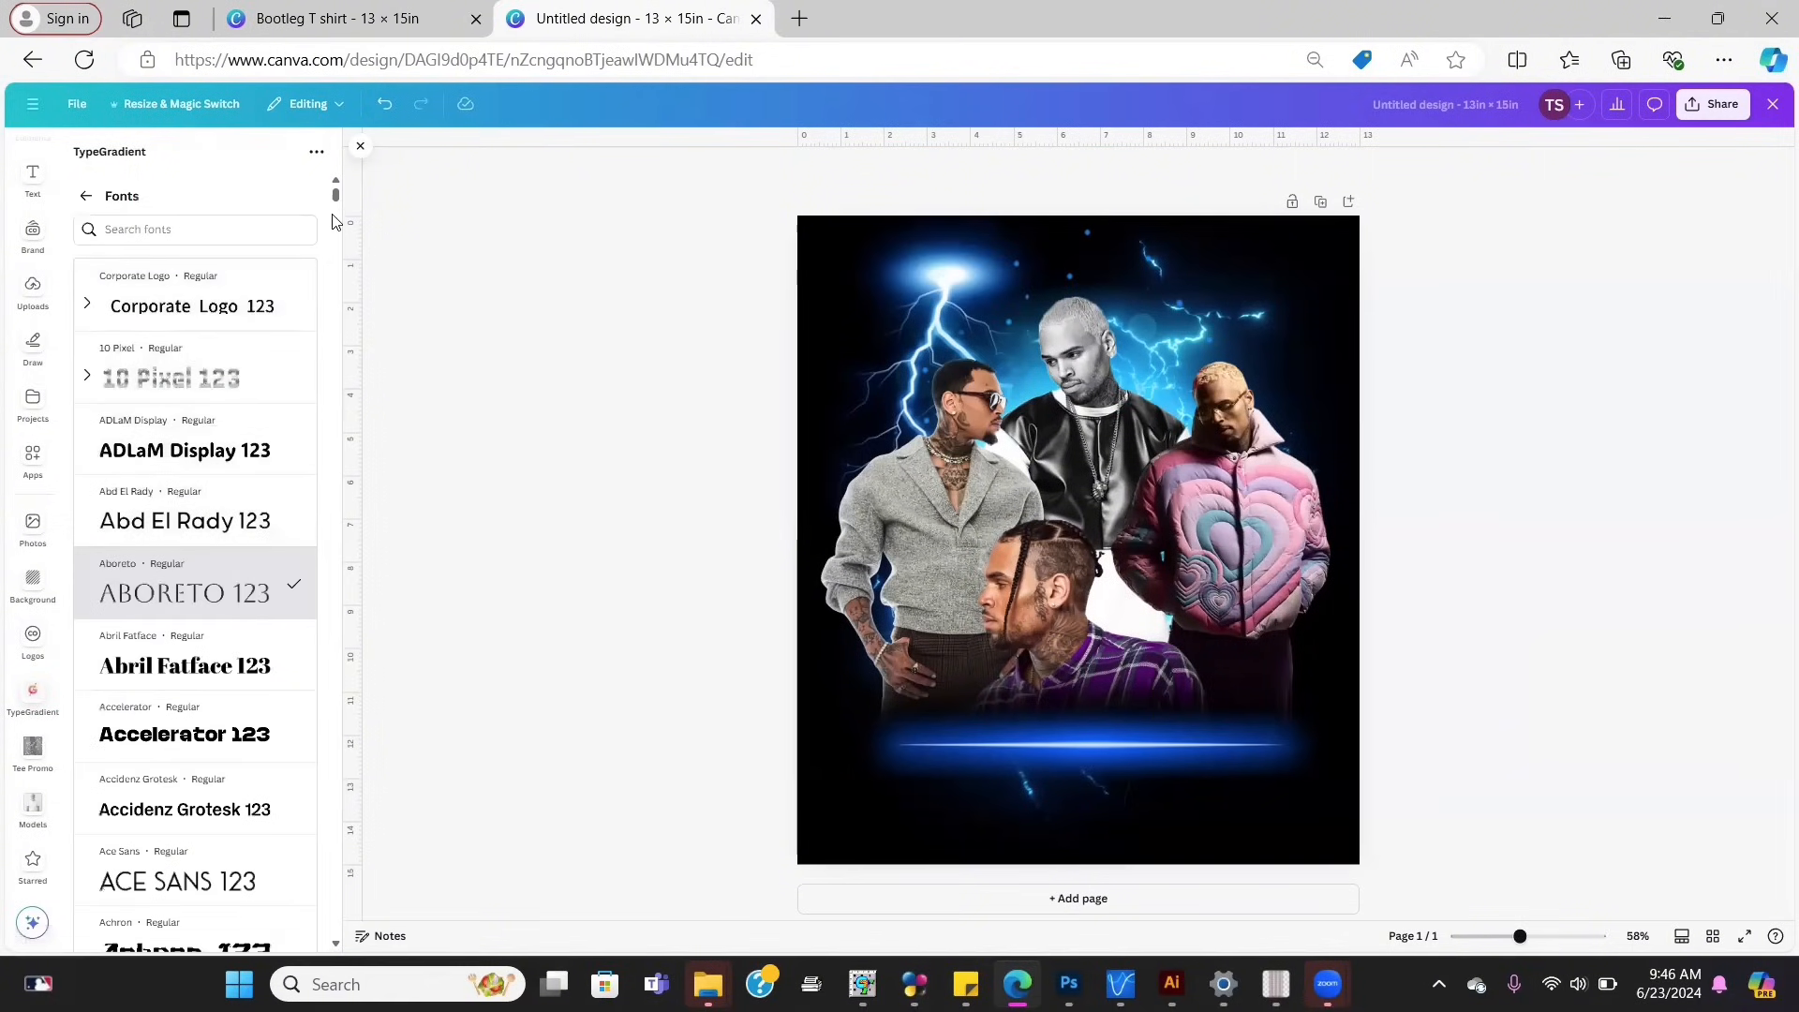
{"action": "left_click", "coordinate": [225, 385]}
{"action": "left_click", "coordinate": [86, 195]}
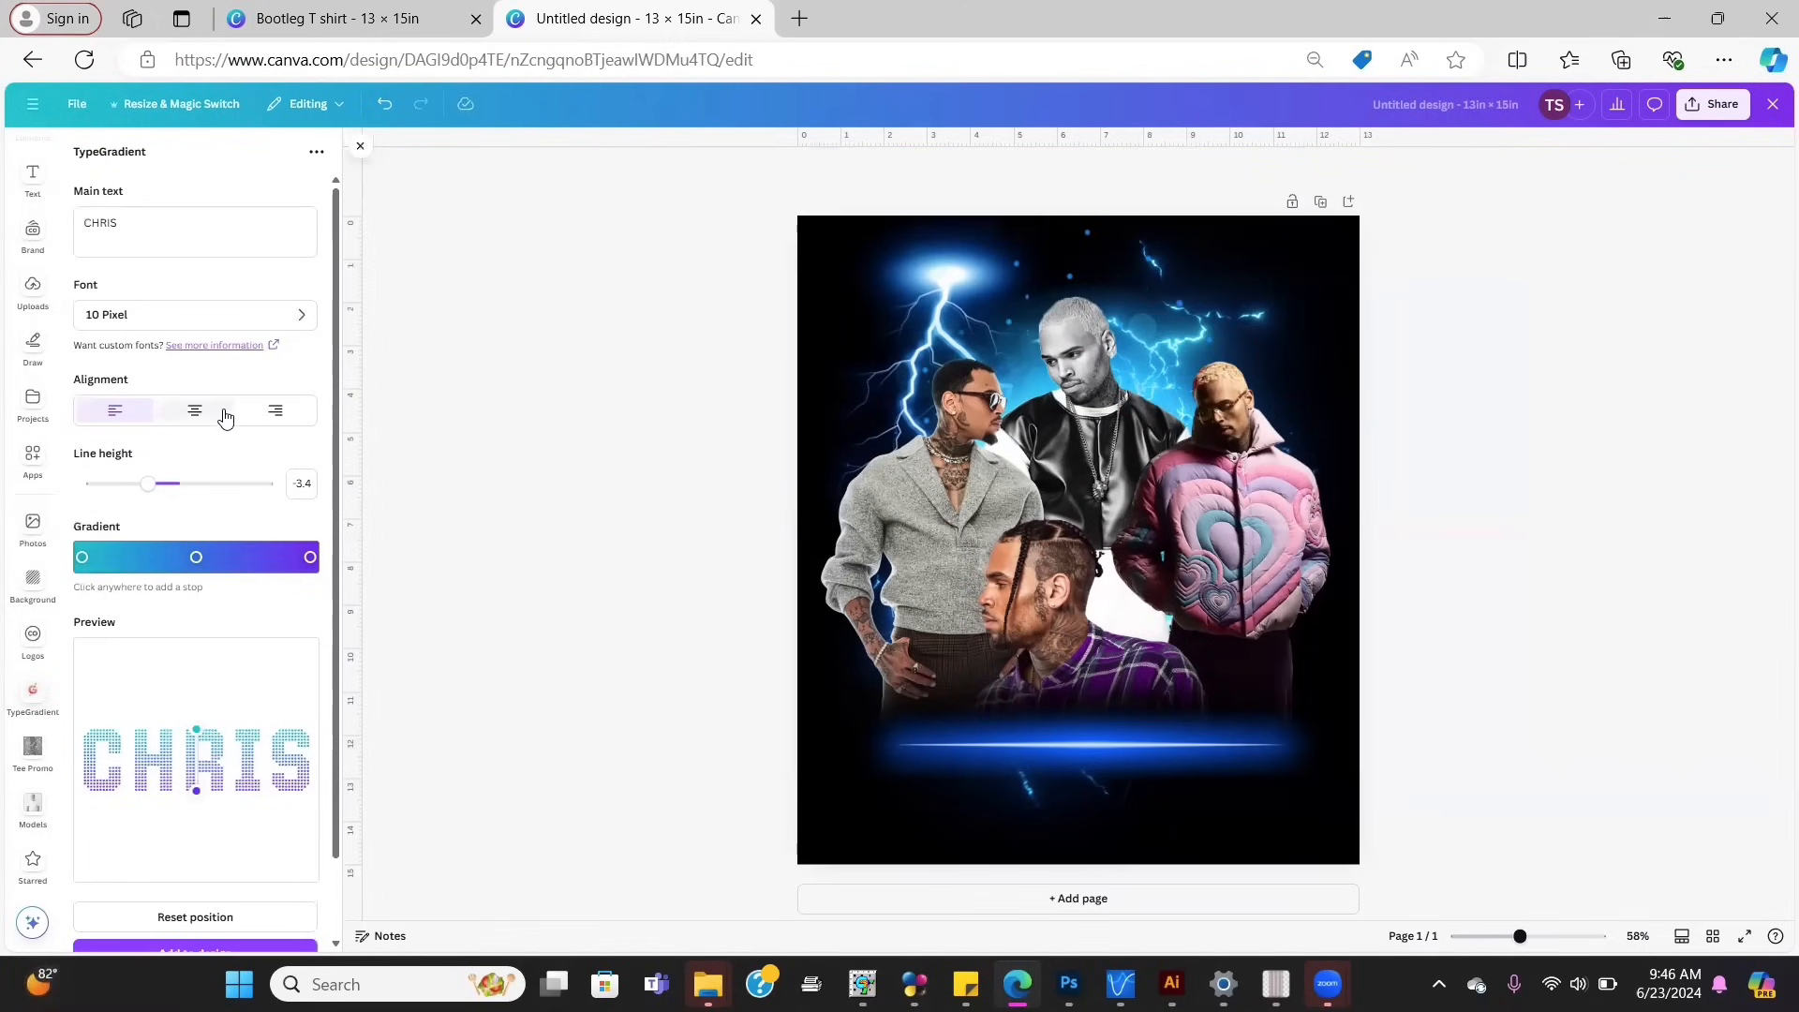
{"action": "left_click", "coordinate": [157, 316]}
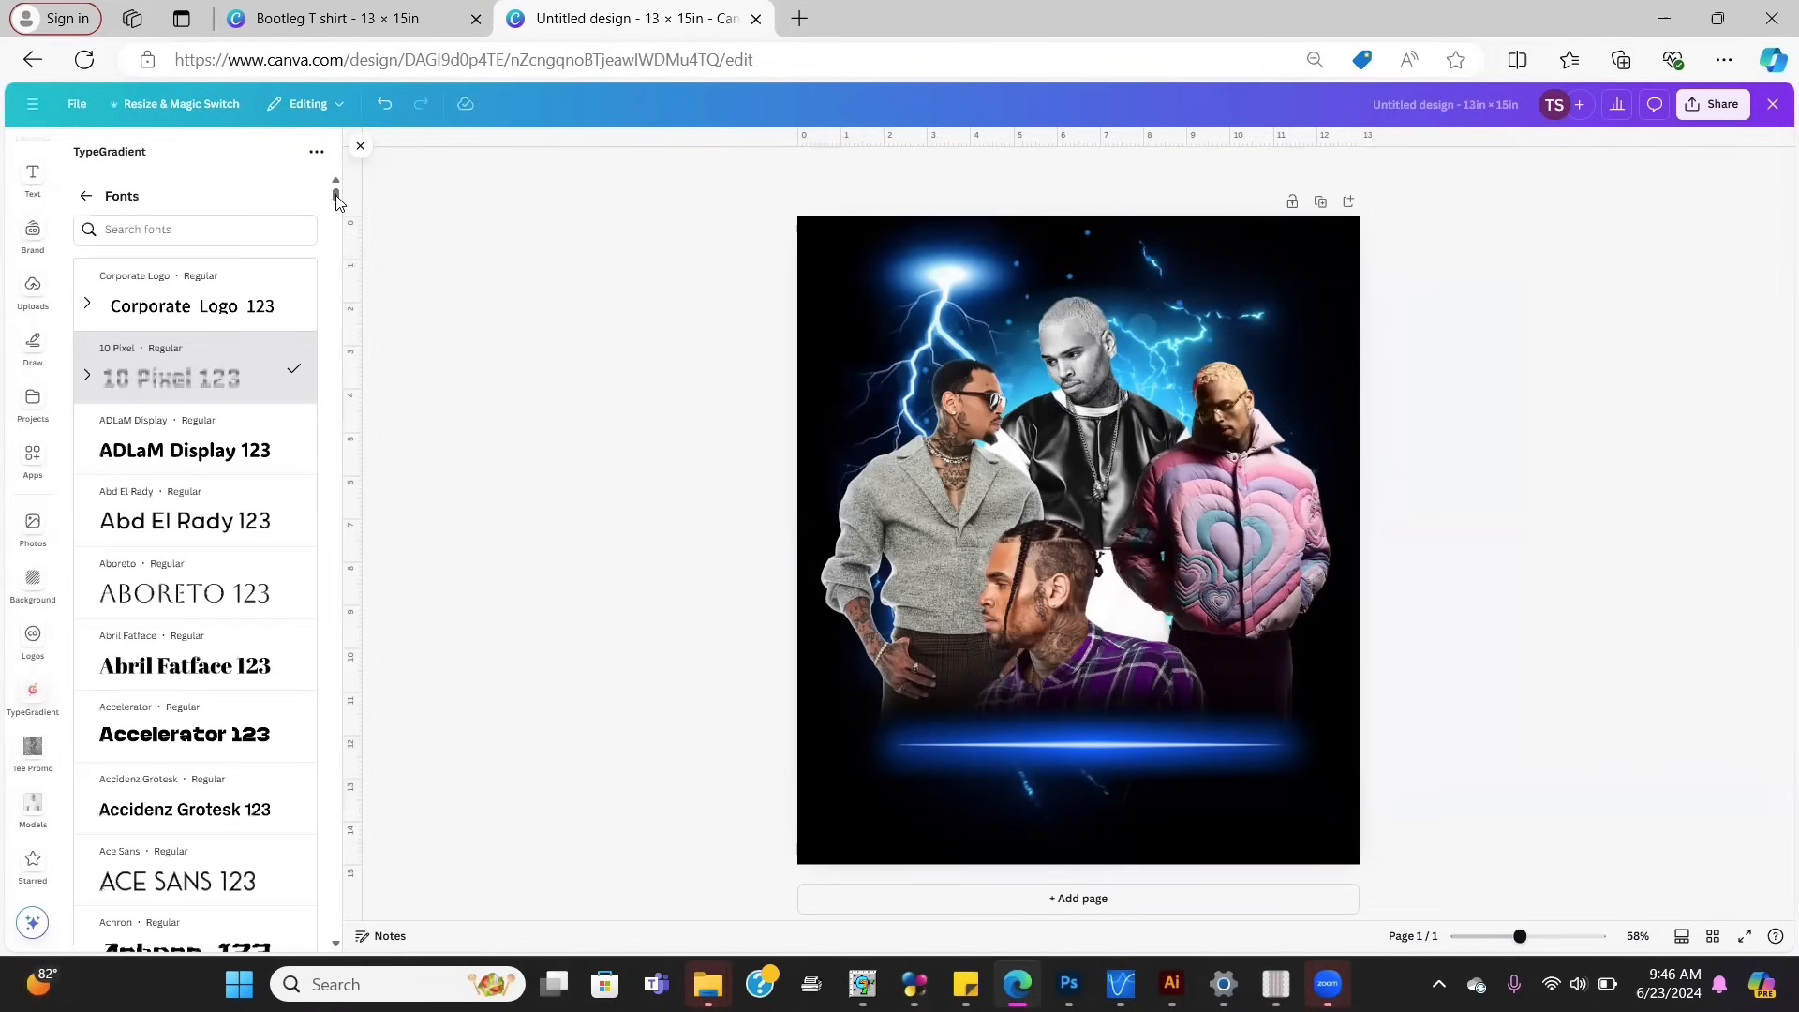
{"action": "left_click_drag", "start_coordinate": [337, 202], "coordinate": [342, 239]}
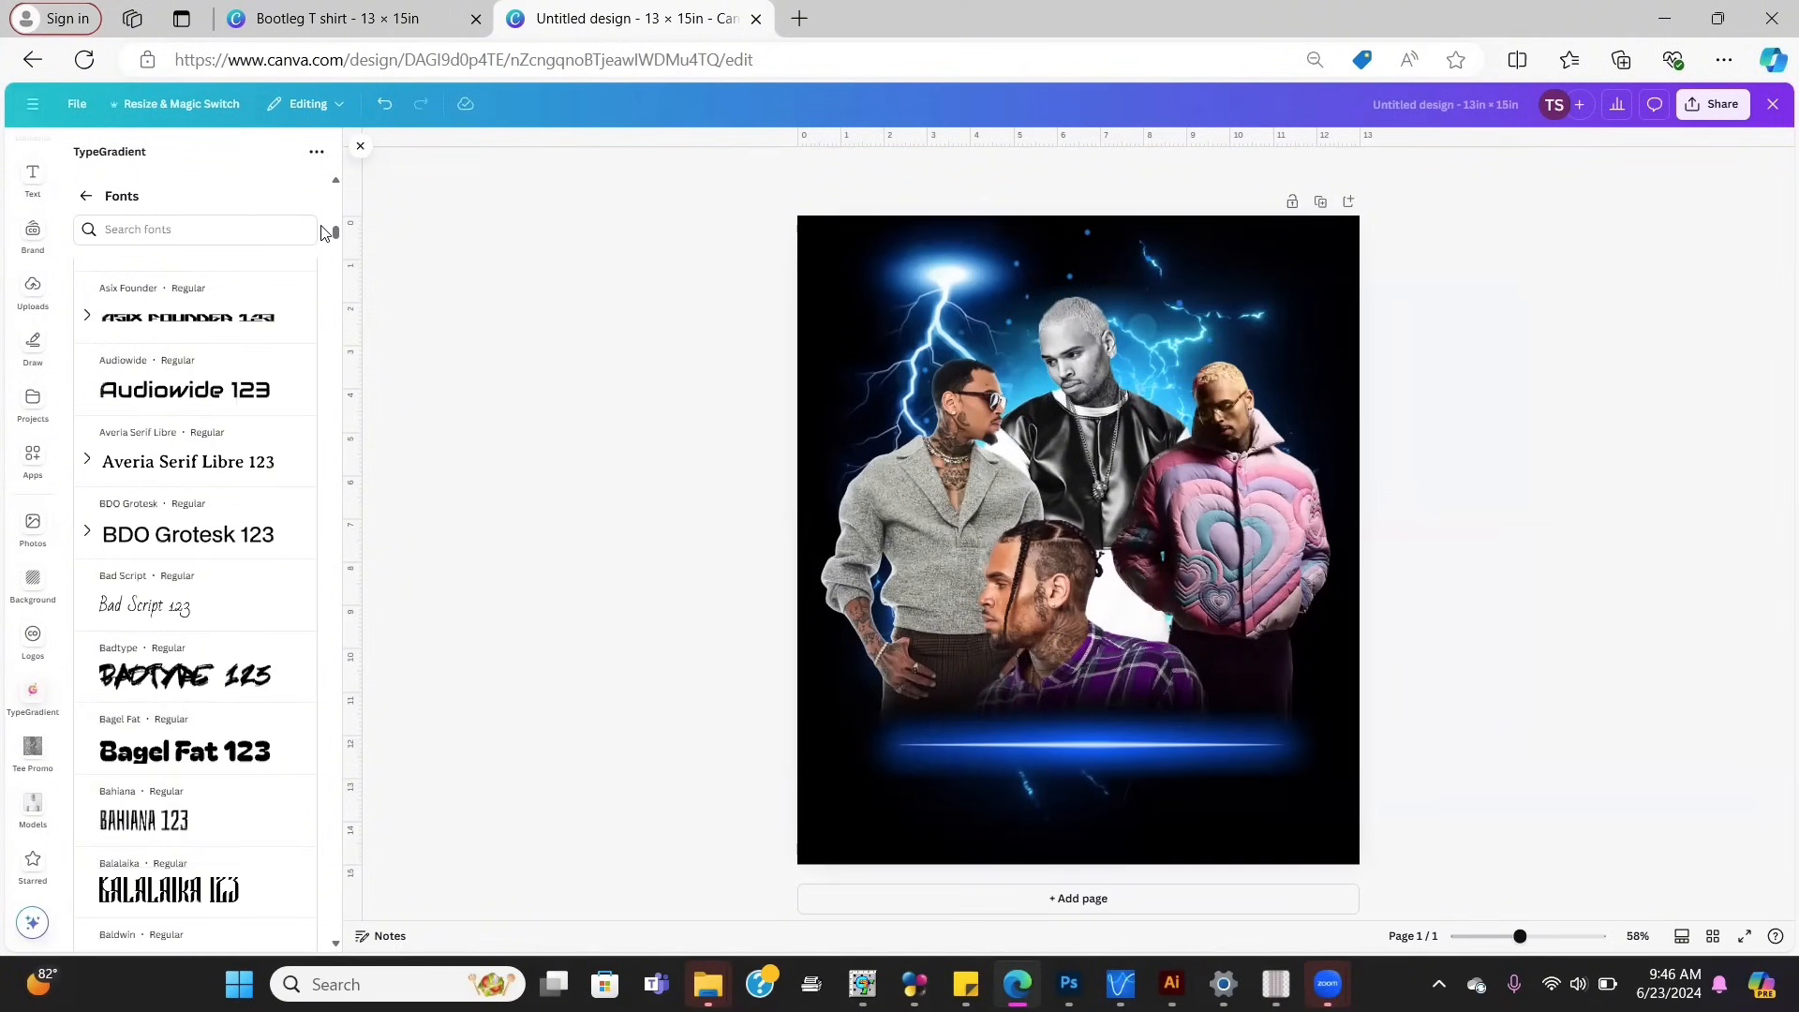
{"action": "left_click", "coordinate": [192, 481]}
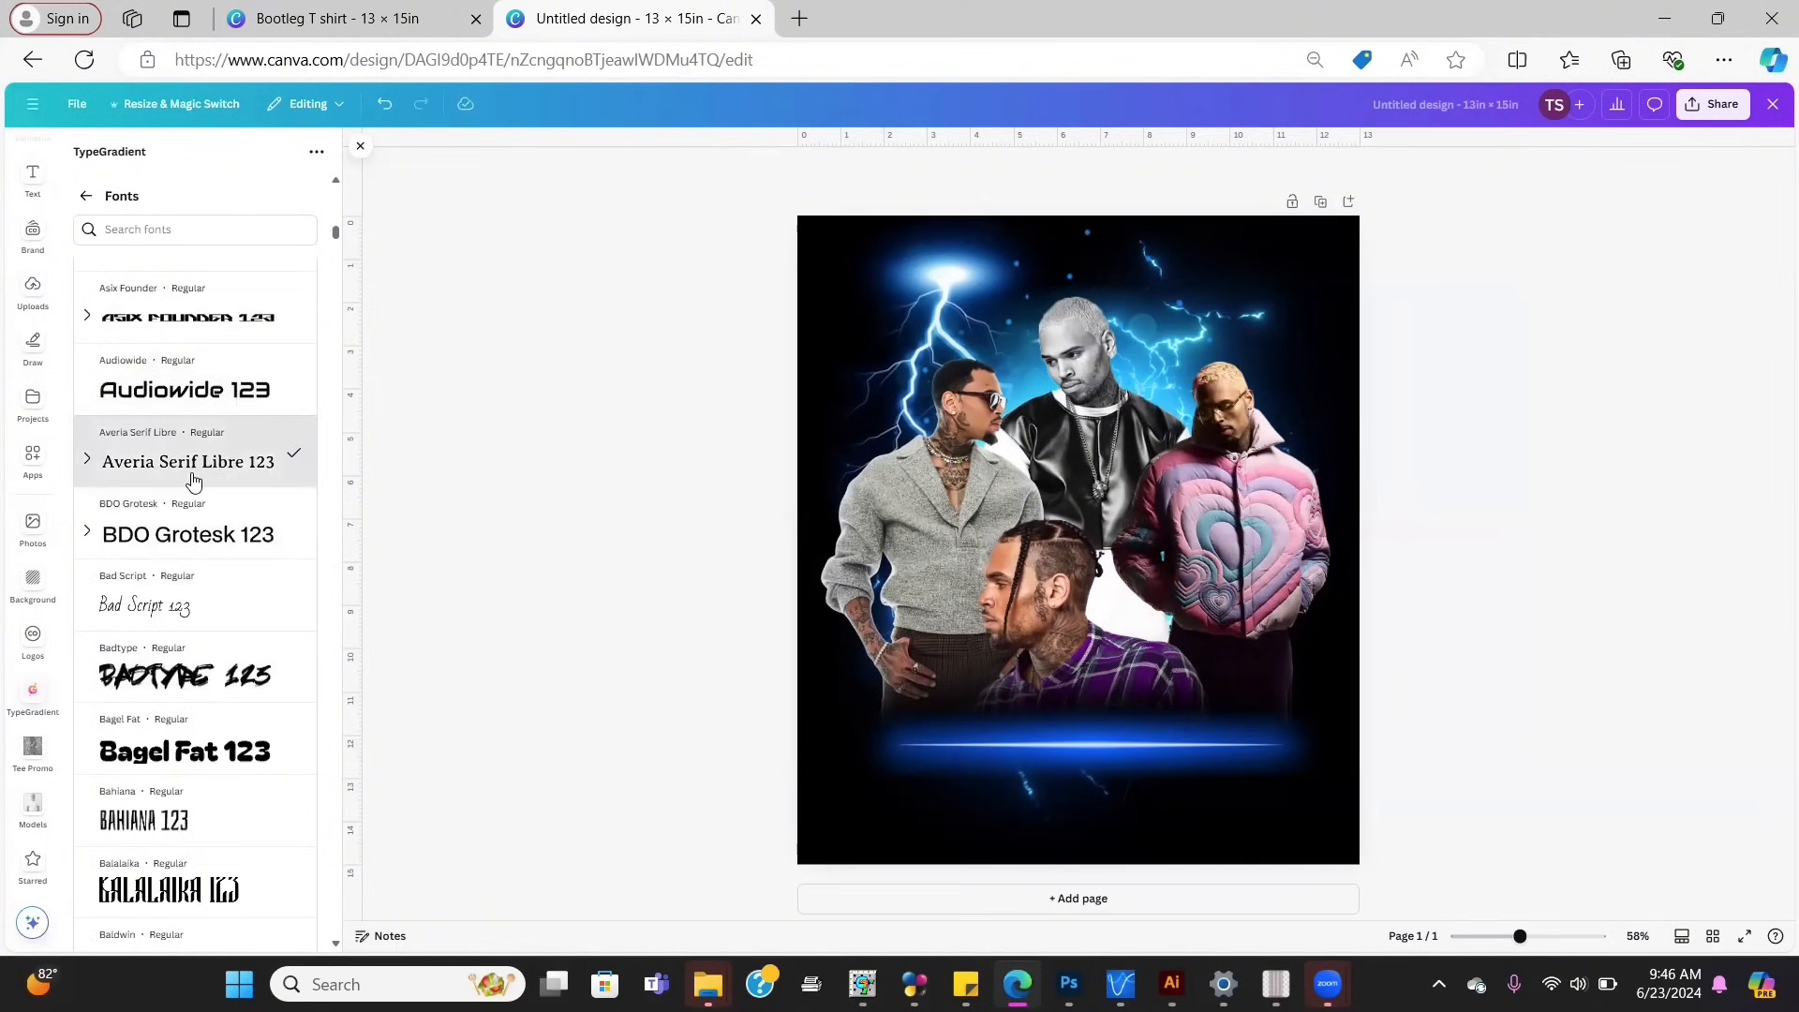
{"action": "left_click", "coordinate": [86, 197]}
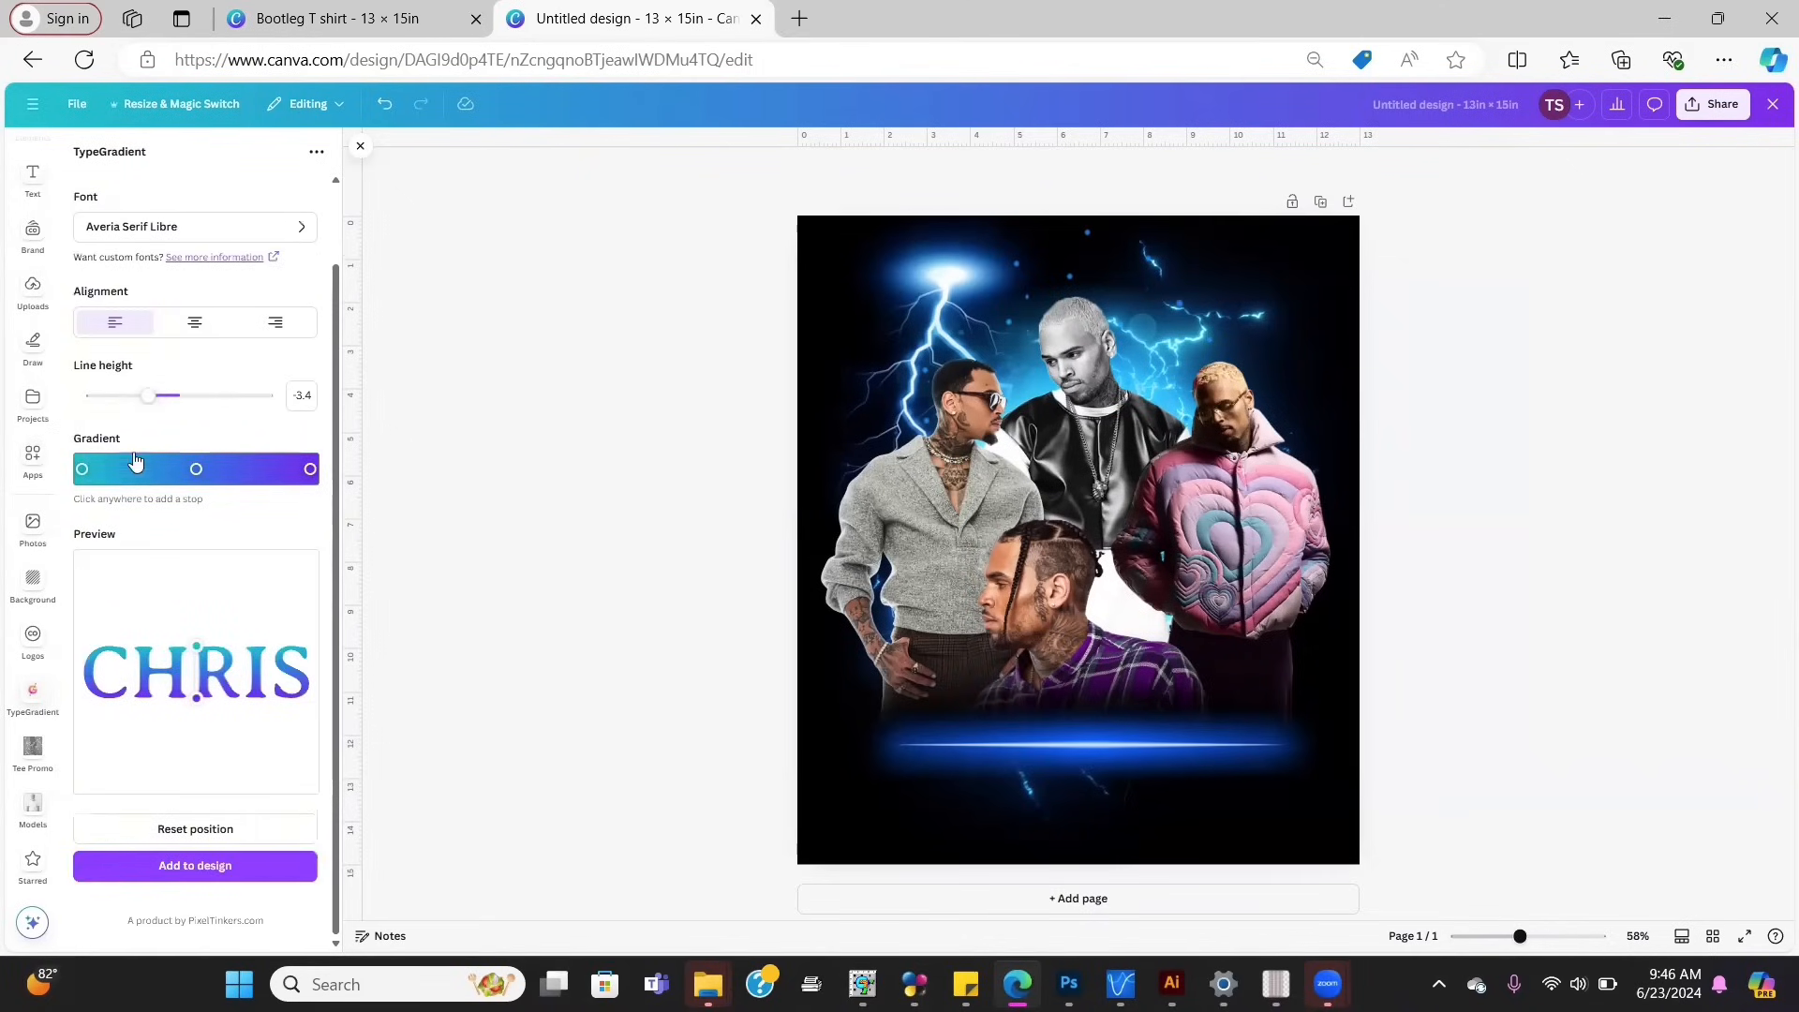
Step: Choose the Corporate Logo font for the CHRIS gradient text
{"action": "left_click", "coordinate": [139, 231]}
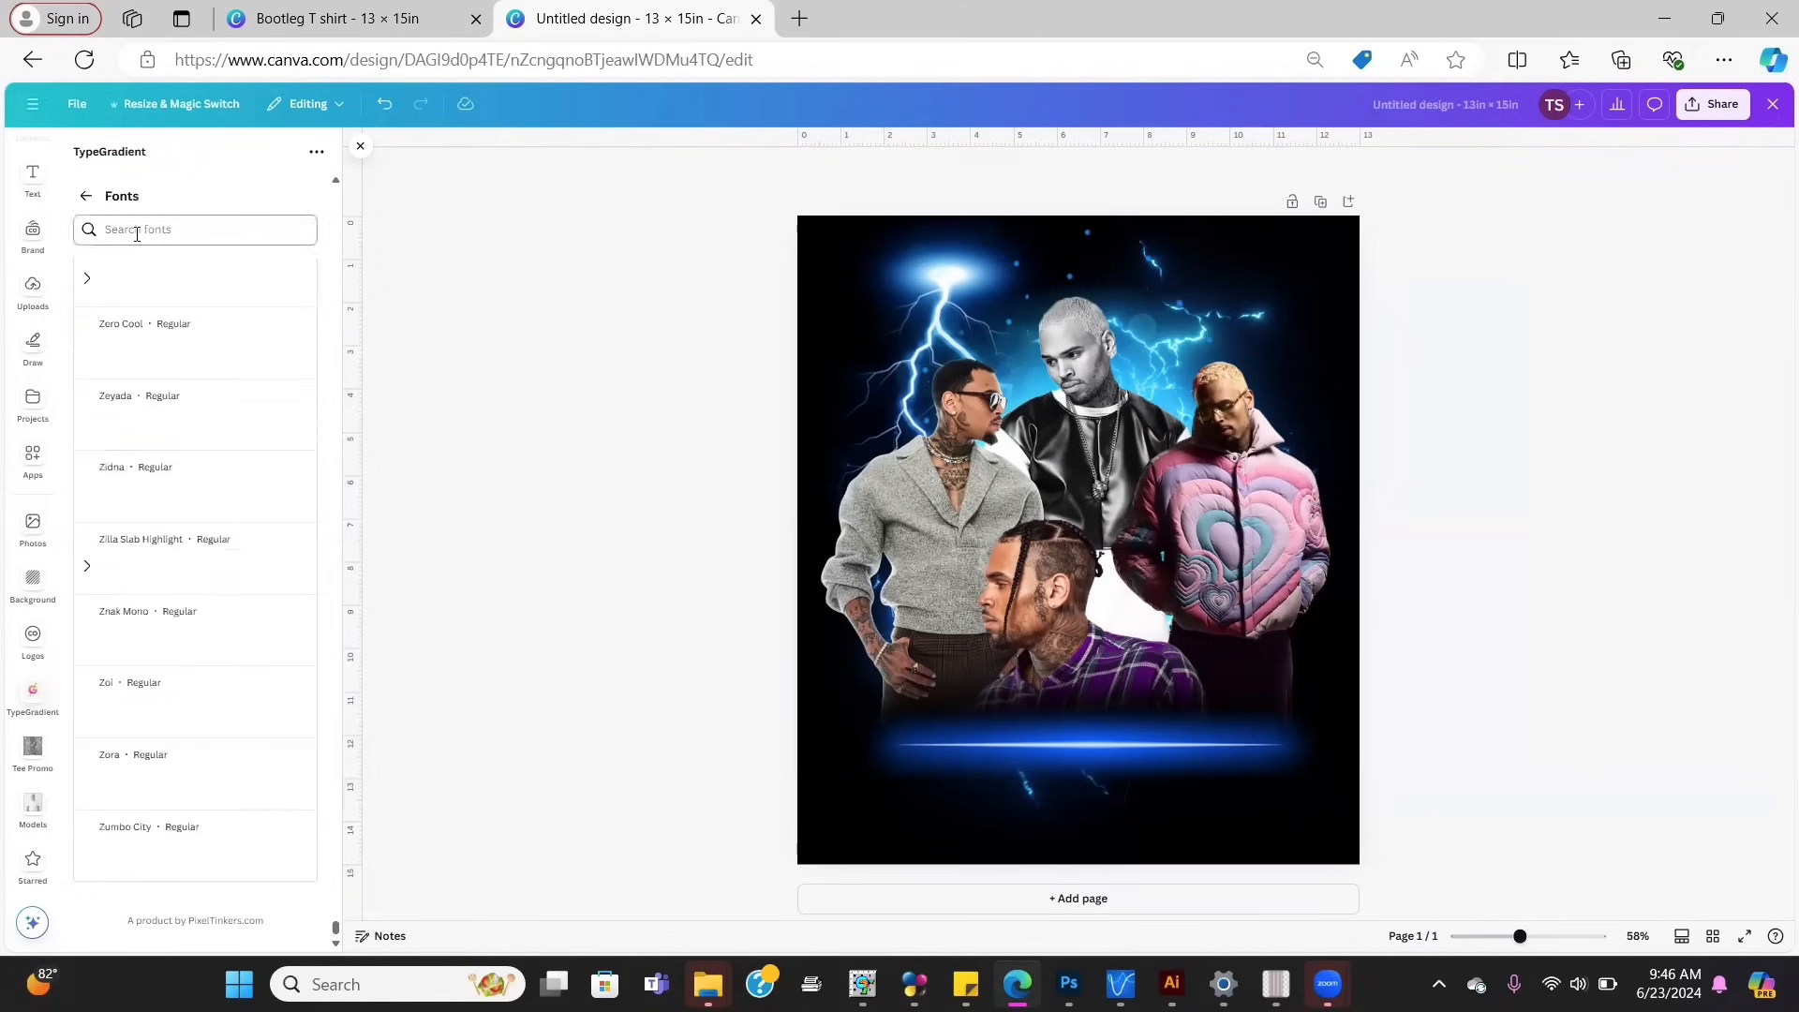
{"action": "left_click", "coordinate": [171, 231]}
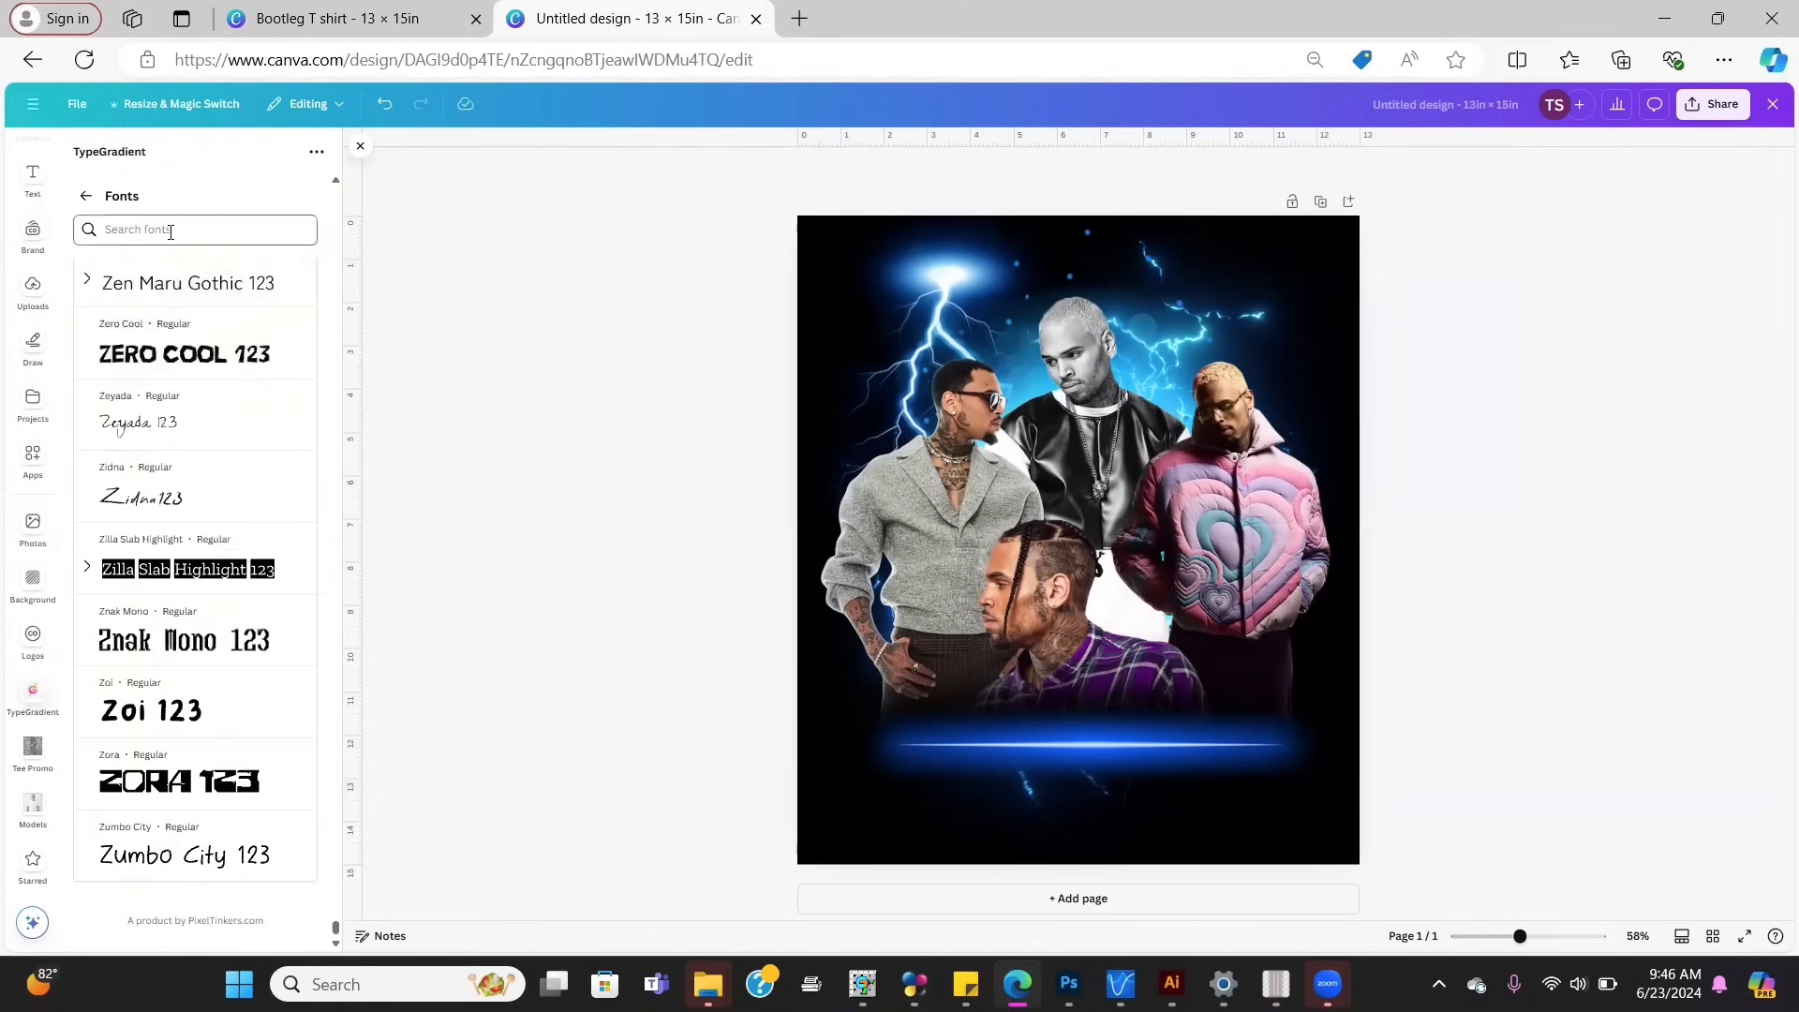
{"action": "type", "text": "TIM"}
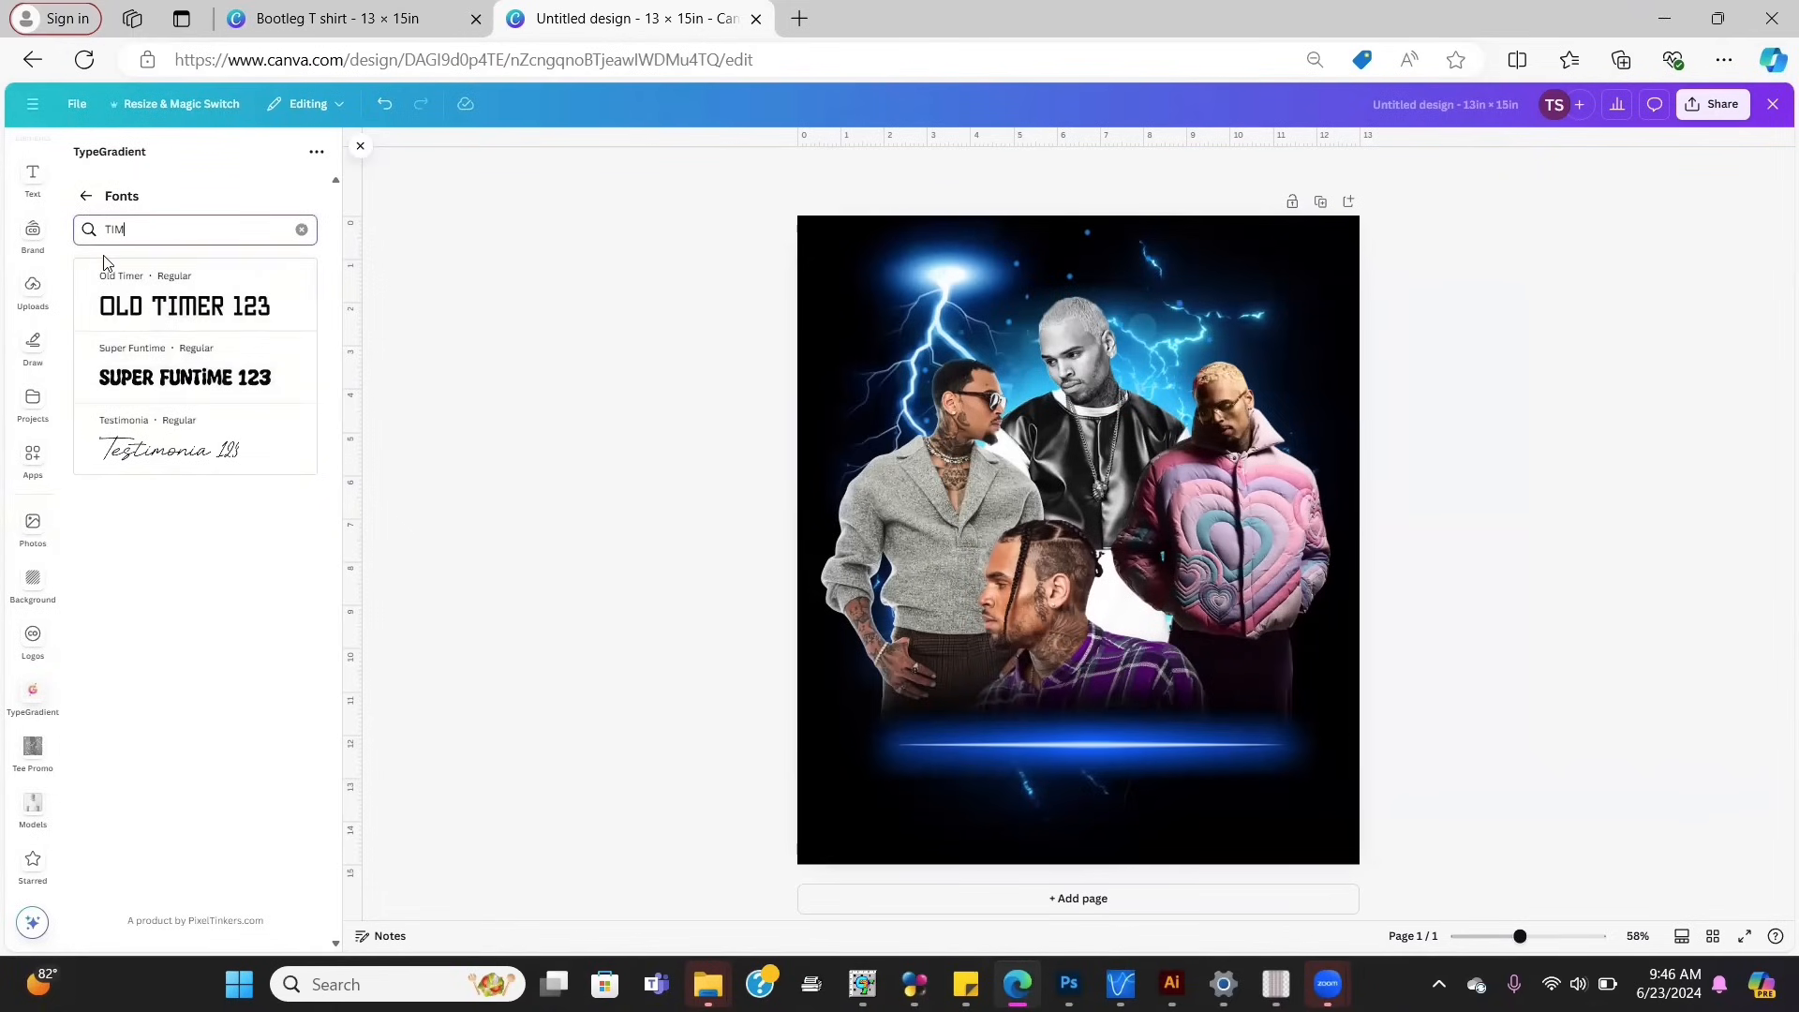
{"action": "type", "text": "E"}
{"action": "key", "text": "BackSpace"}
{"action": "key", "text": "BackSpace"}
{"action": "key", "text": "BackSpace"}
{"action": "key", "text": "BackSpace"}
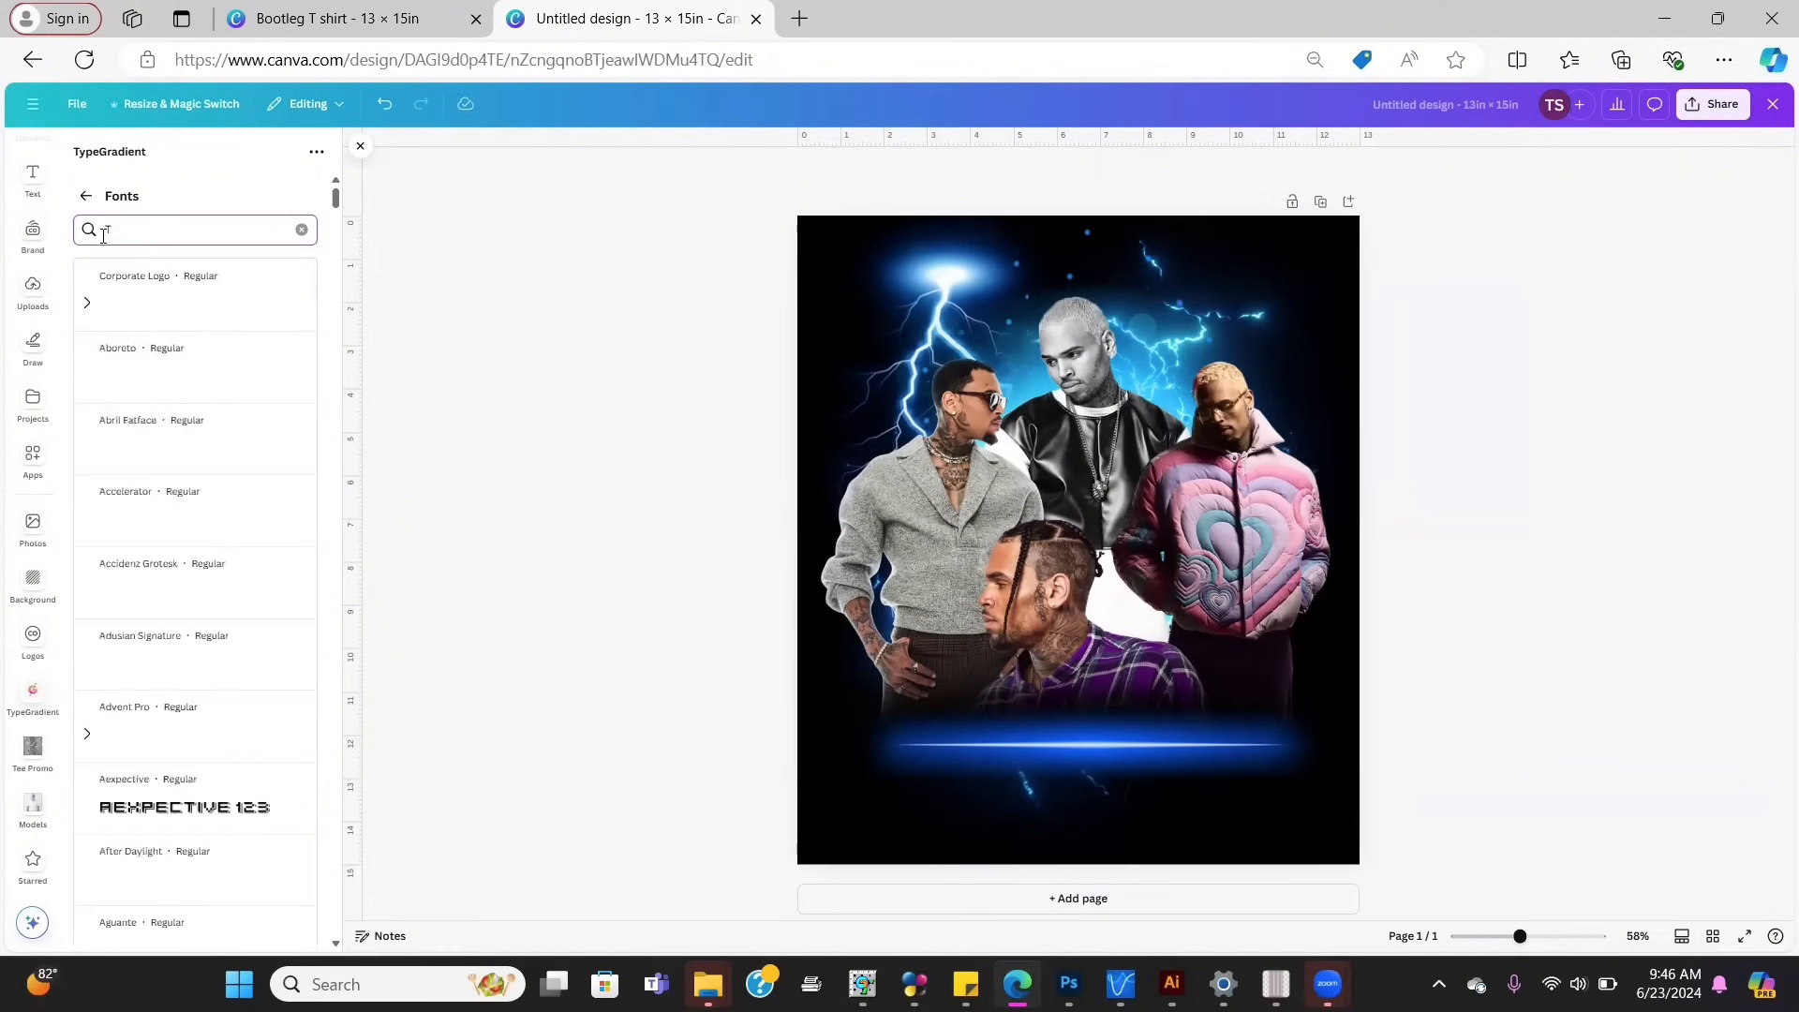
{"action": "left_click", "coordinate": [261, 311]}
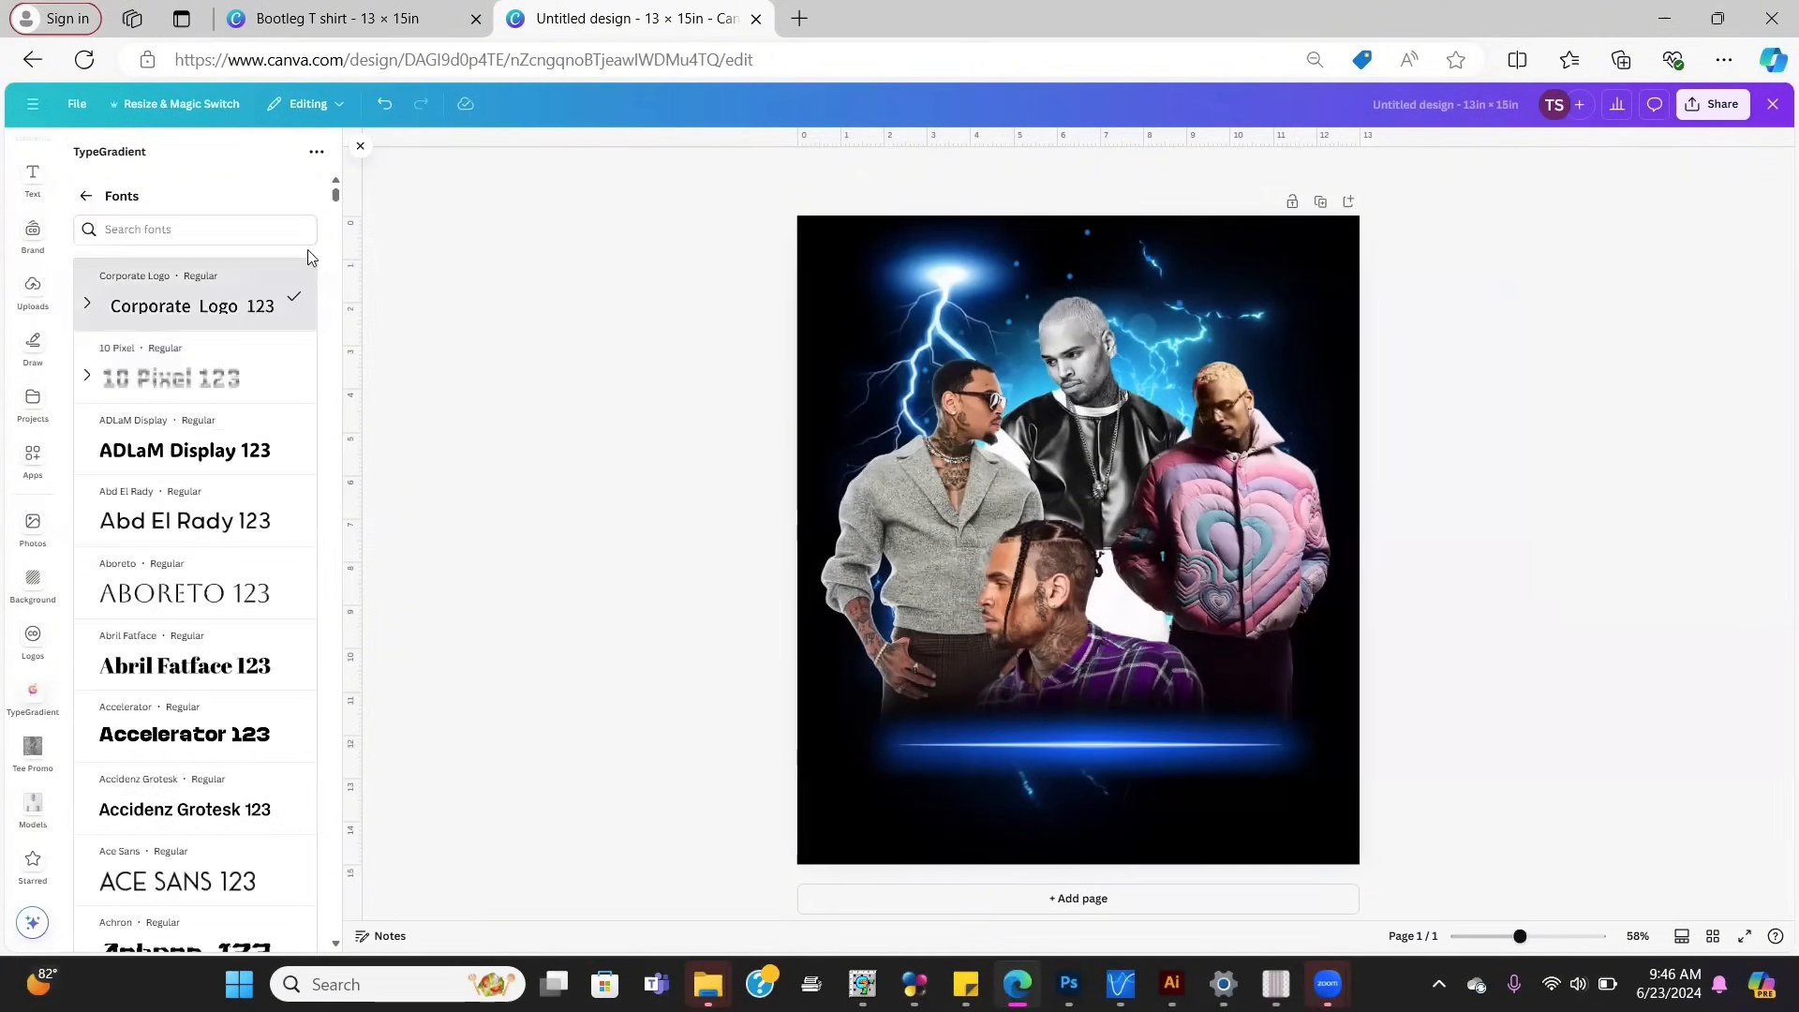
{"action": "left_click", "coordinate": [86, 198]}
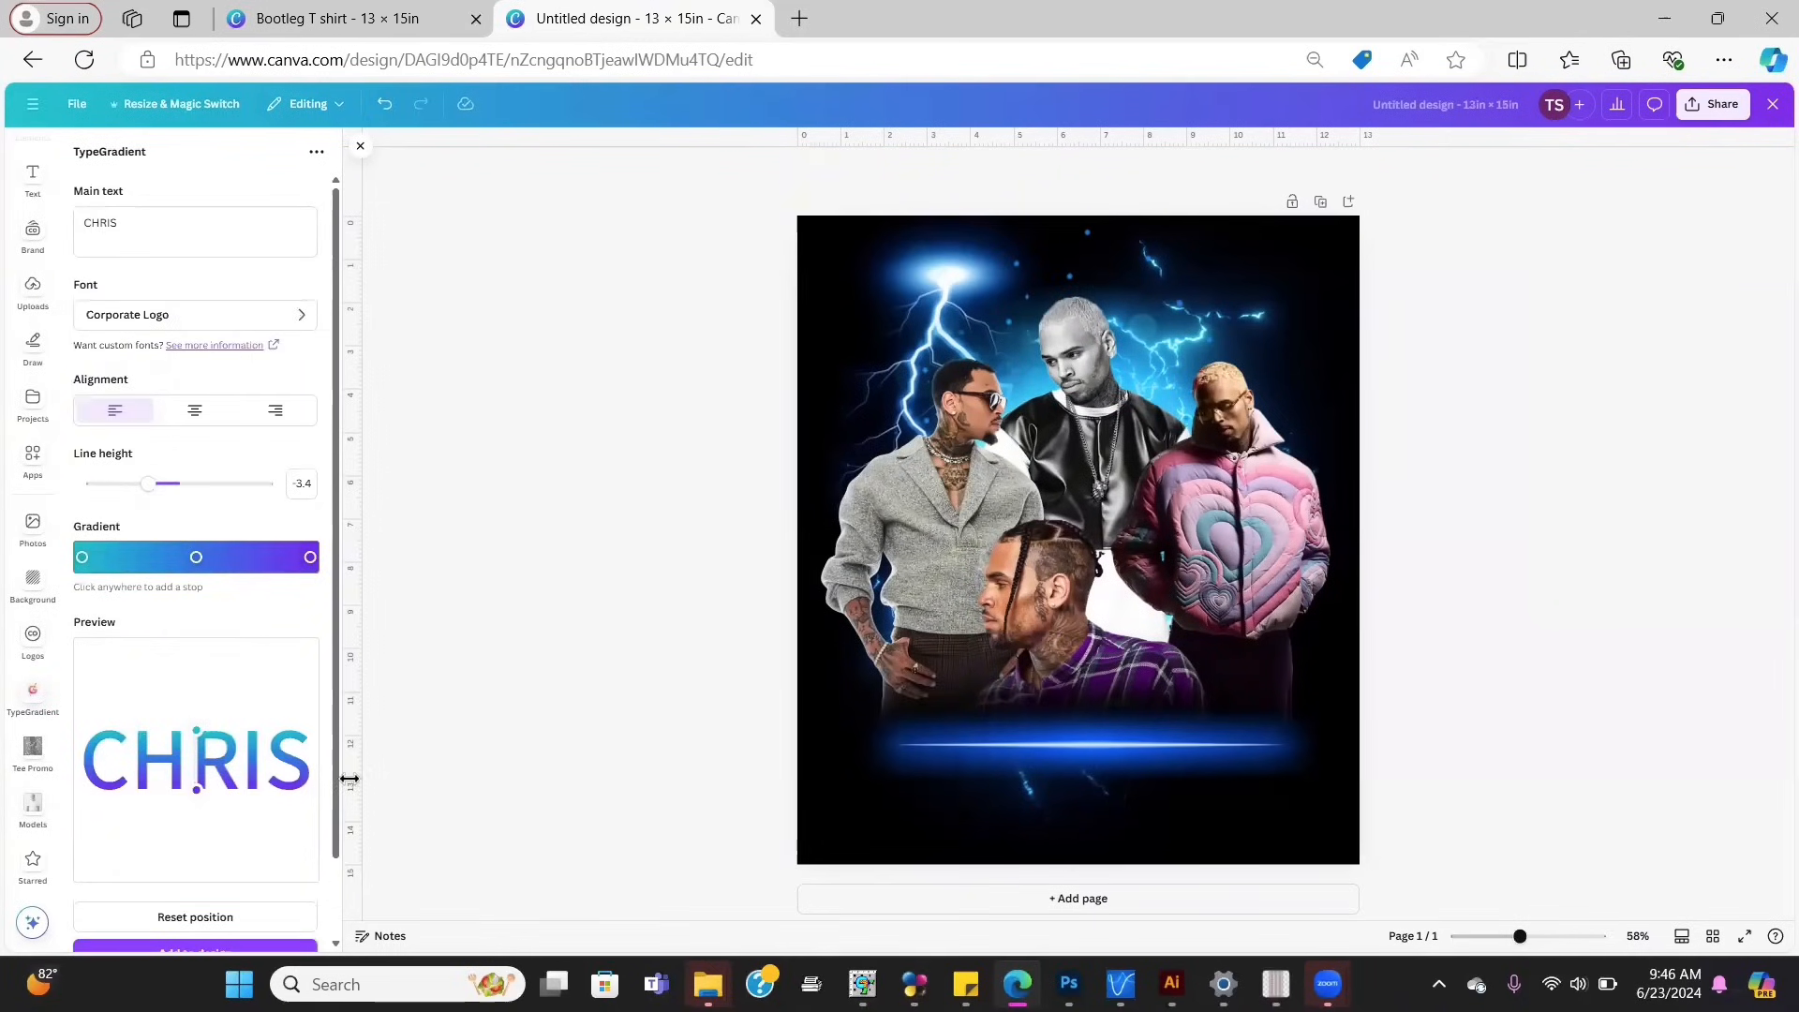
Step: Check the gradient stops and recolour the purple end stop to a darker blue
{"action": "scroll", "coordinate": [340, 777], "scroll_direction": "down", "scroll_amount": 1}
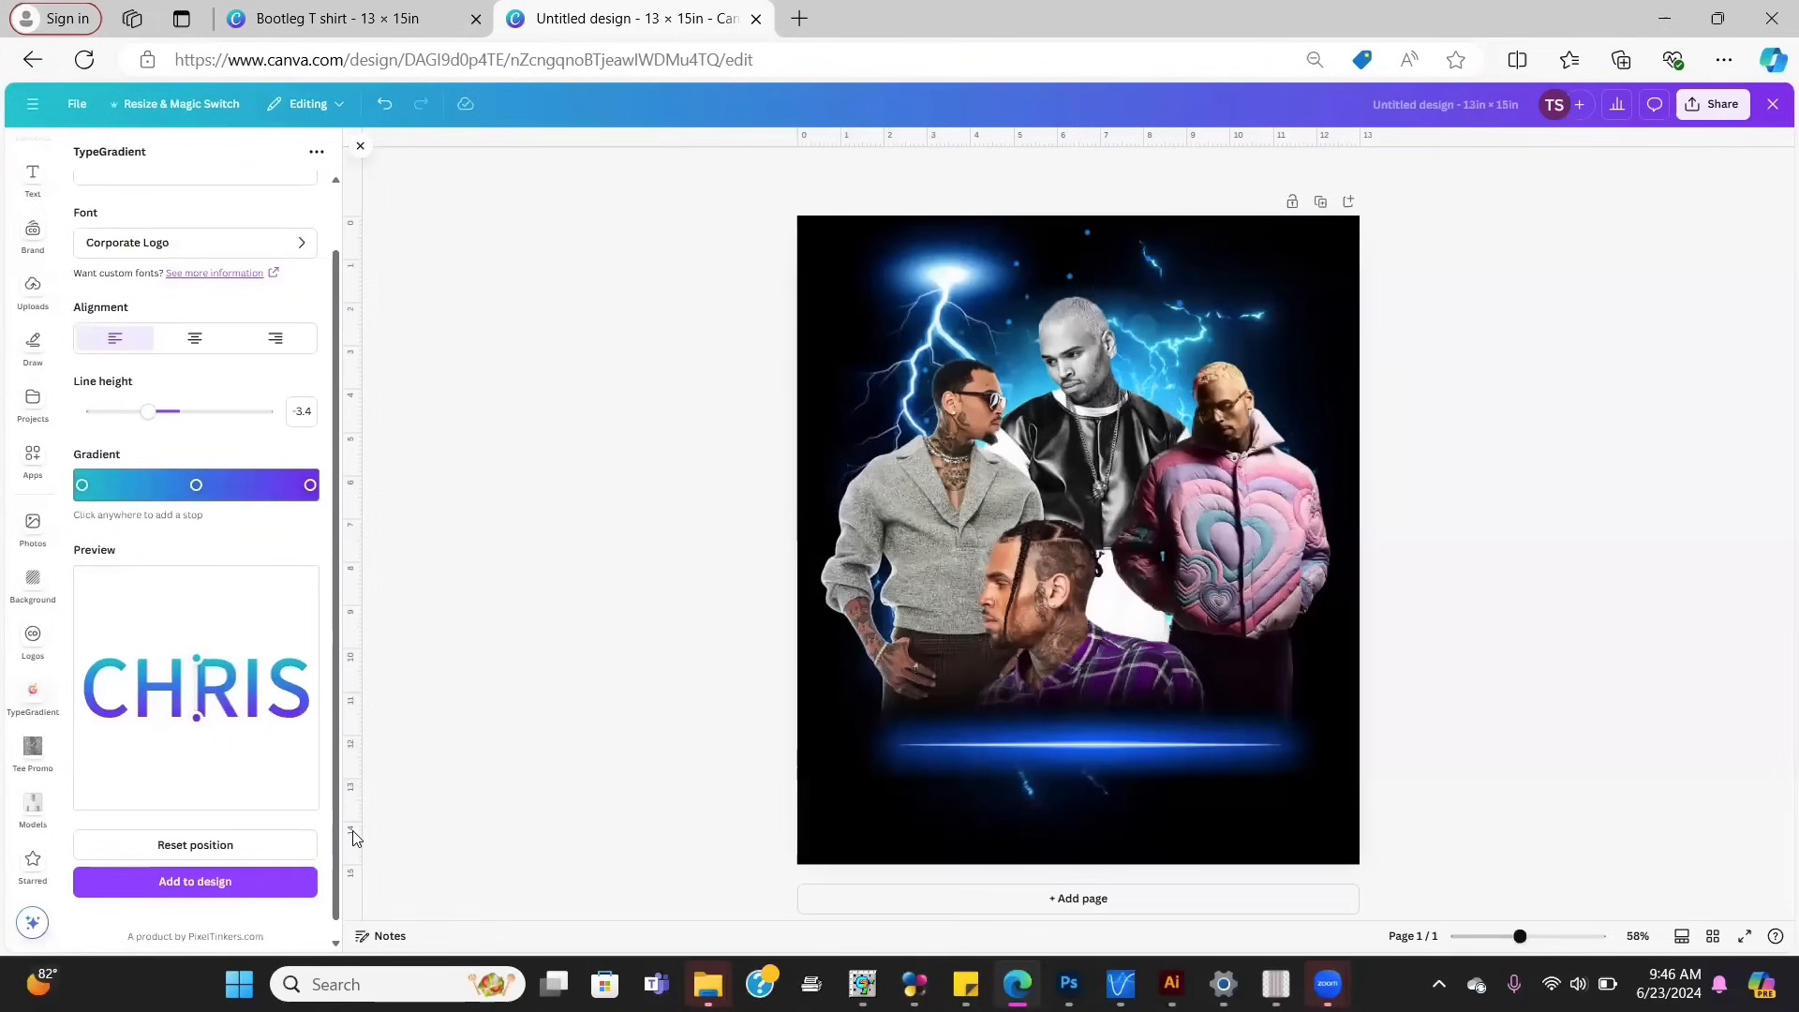
{"action": "left_click", "coordinate": [81, 485]}
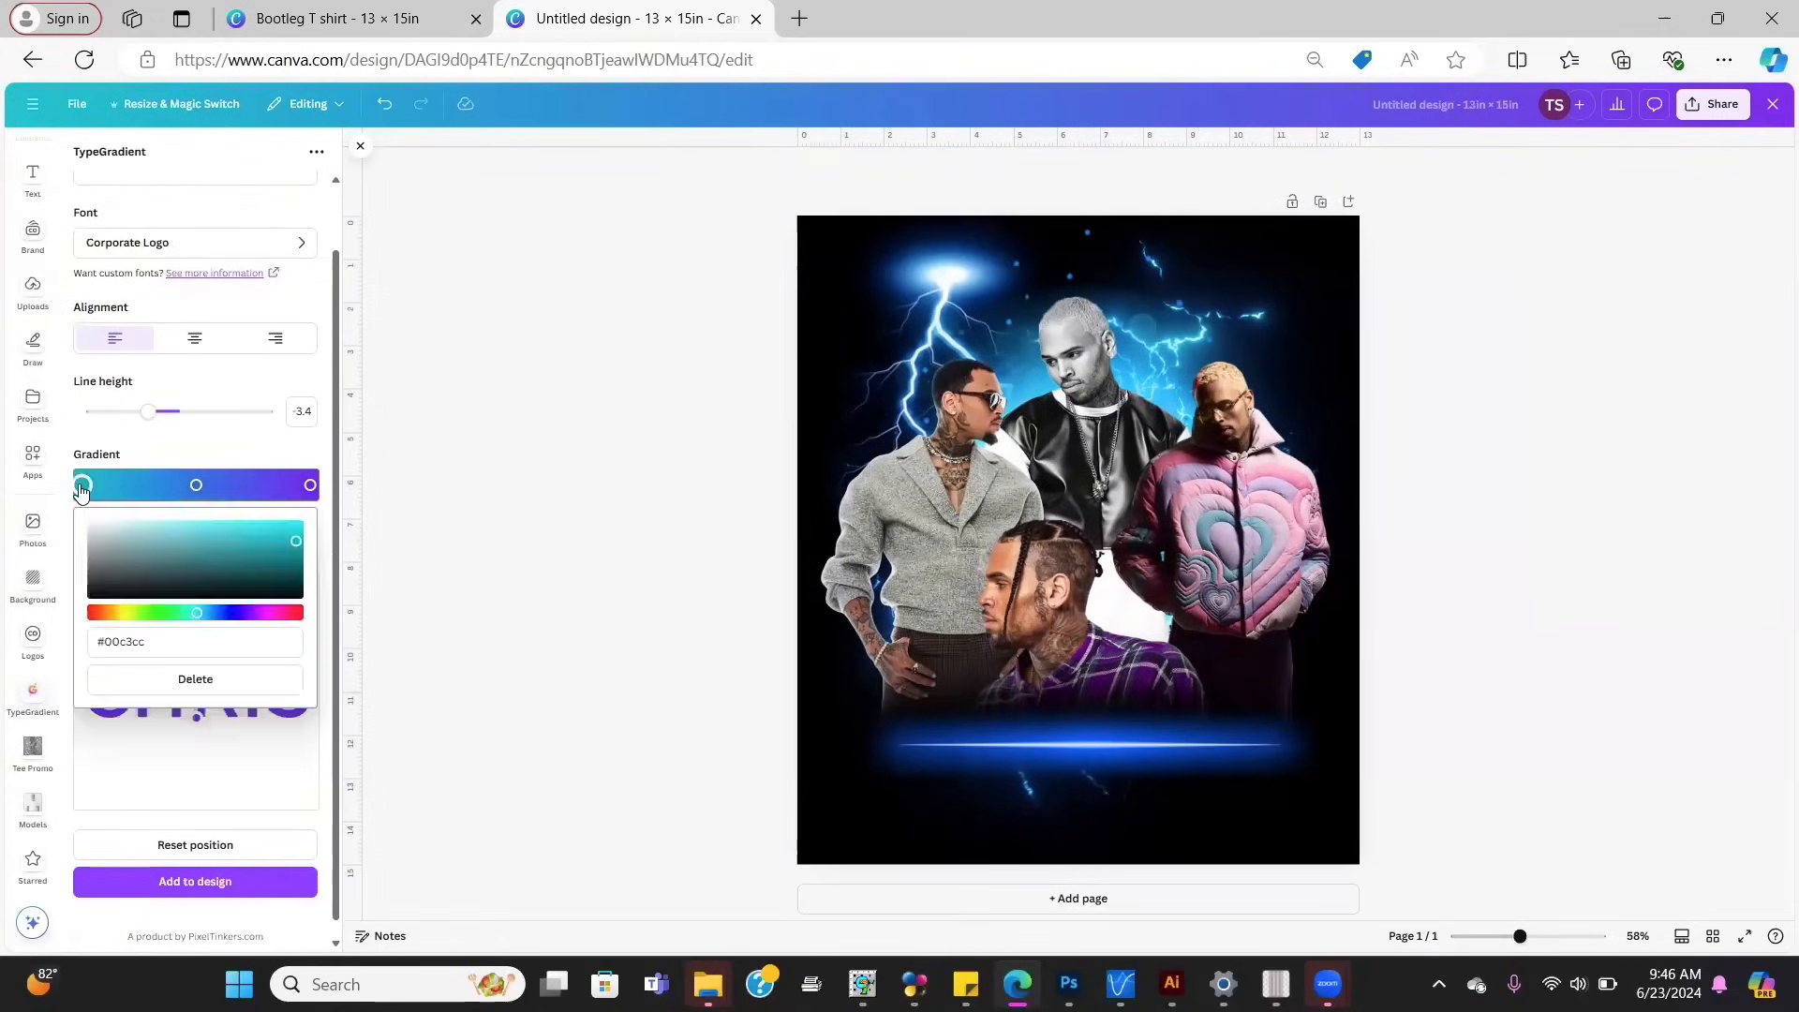
{"action": "left_click", "coordinate": [195, 486]}
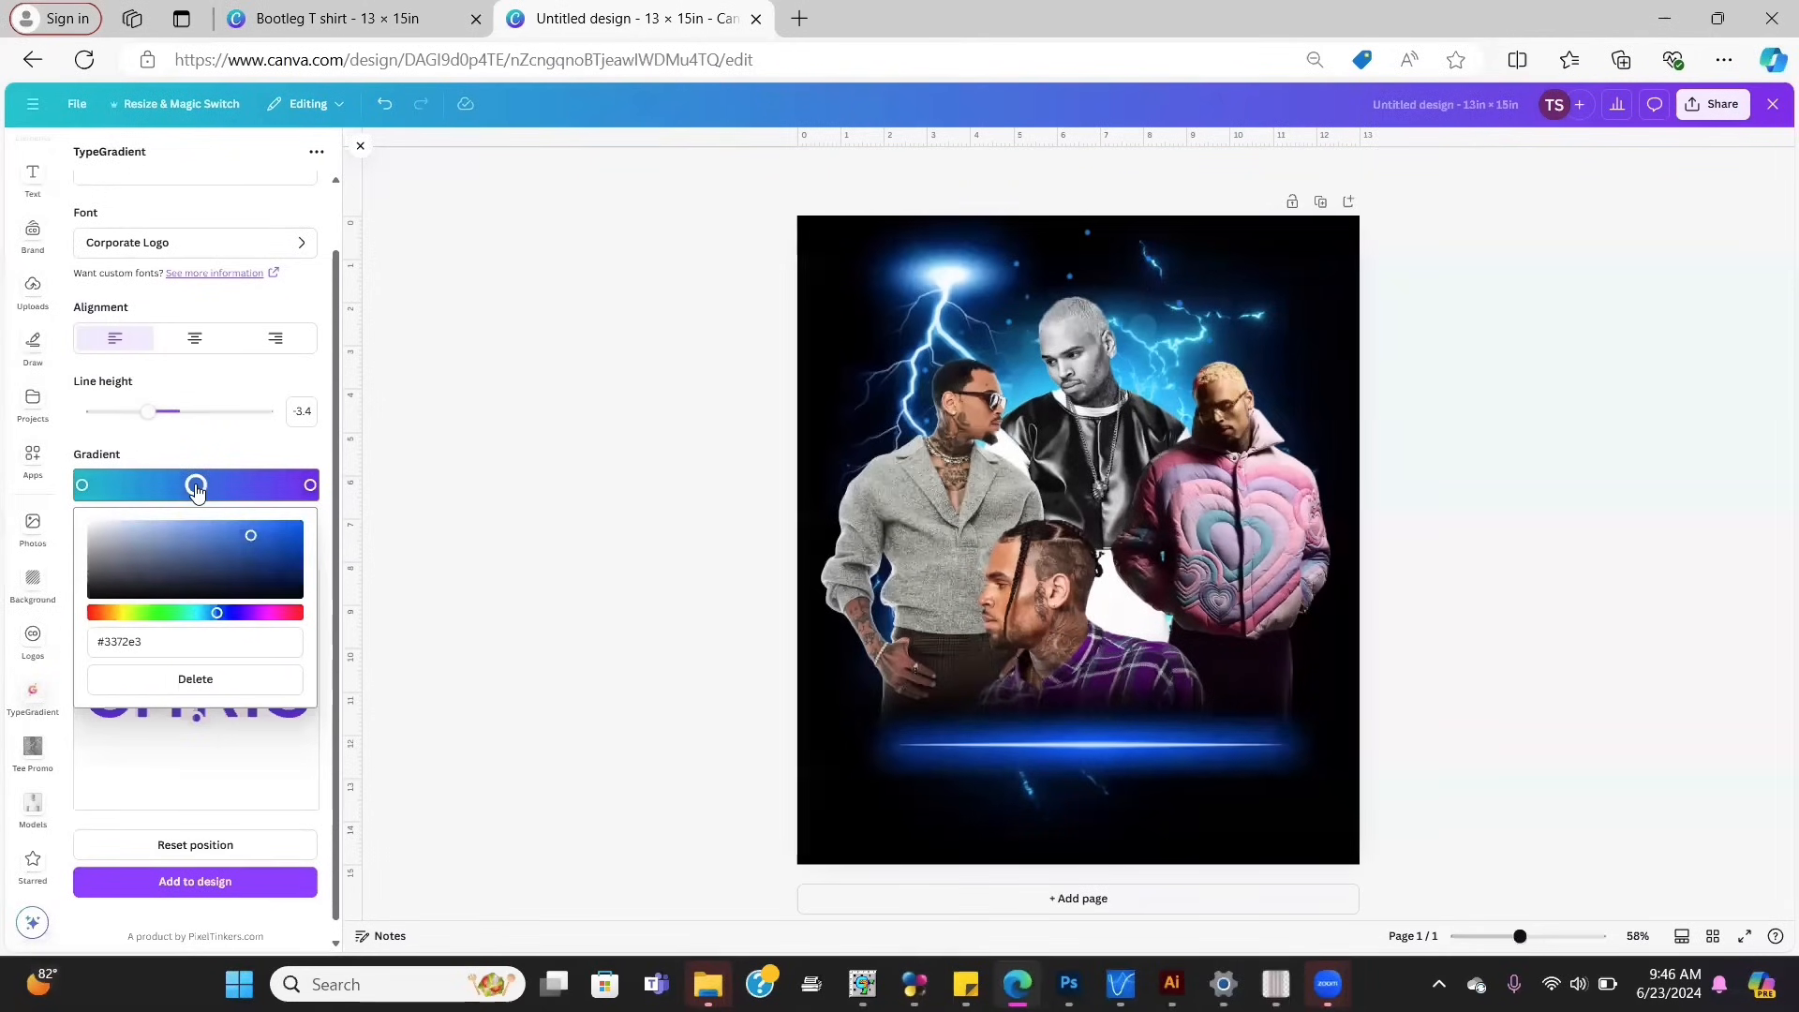
{"action": "left_click", "coordinate": [310, 485]}
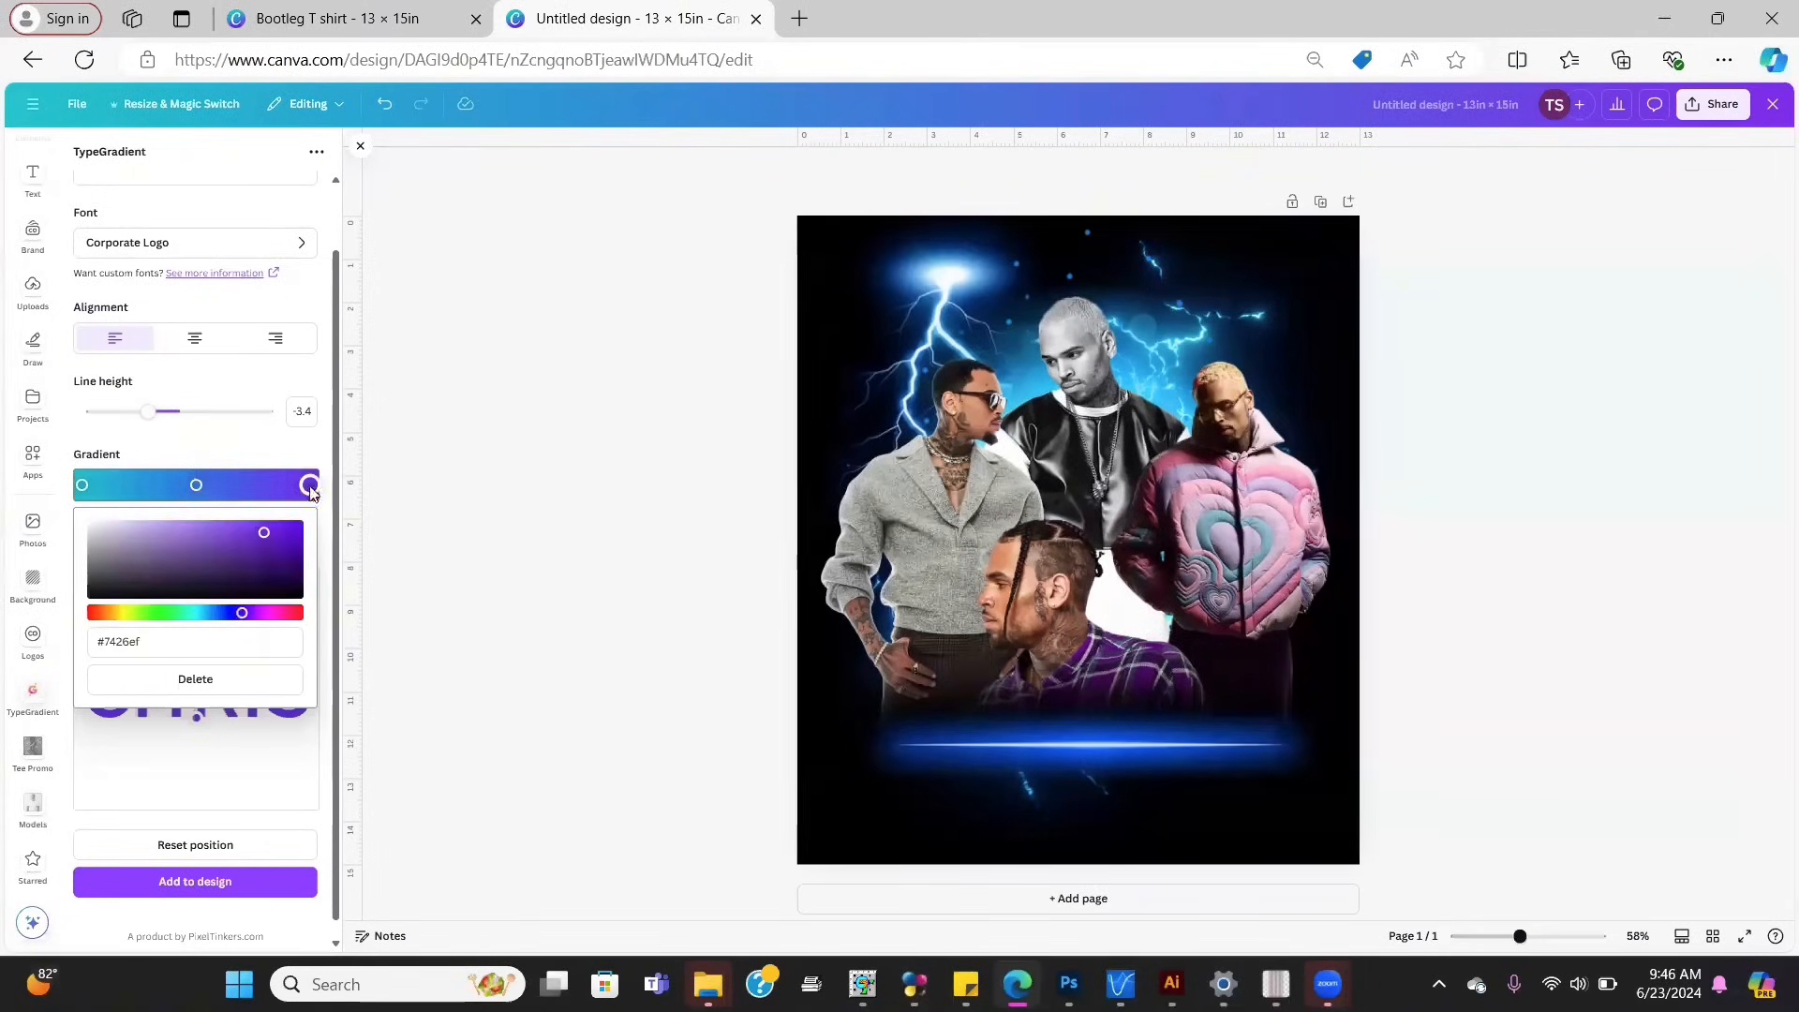
{"action": "left_click_drag", "start_coordinate": [241, 613], "coordinate": [214, 531]}
{"action": "mouse_move", "coordinate": [226, 534]}
{"action": "left_mouse_down"}
{"action": "mouse_move", "coordinate": [241, 555]}
{"action": "mouse_move", "coordinate": [217, 529]}
{"action": "left_mouse_up"}
{"action": "left_click", "coordinate": [227, 762]}
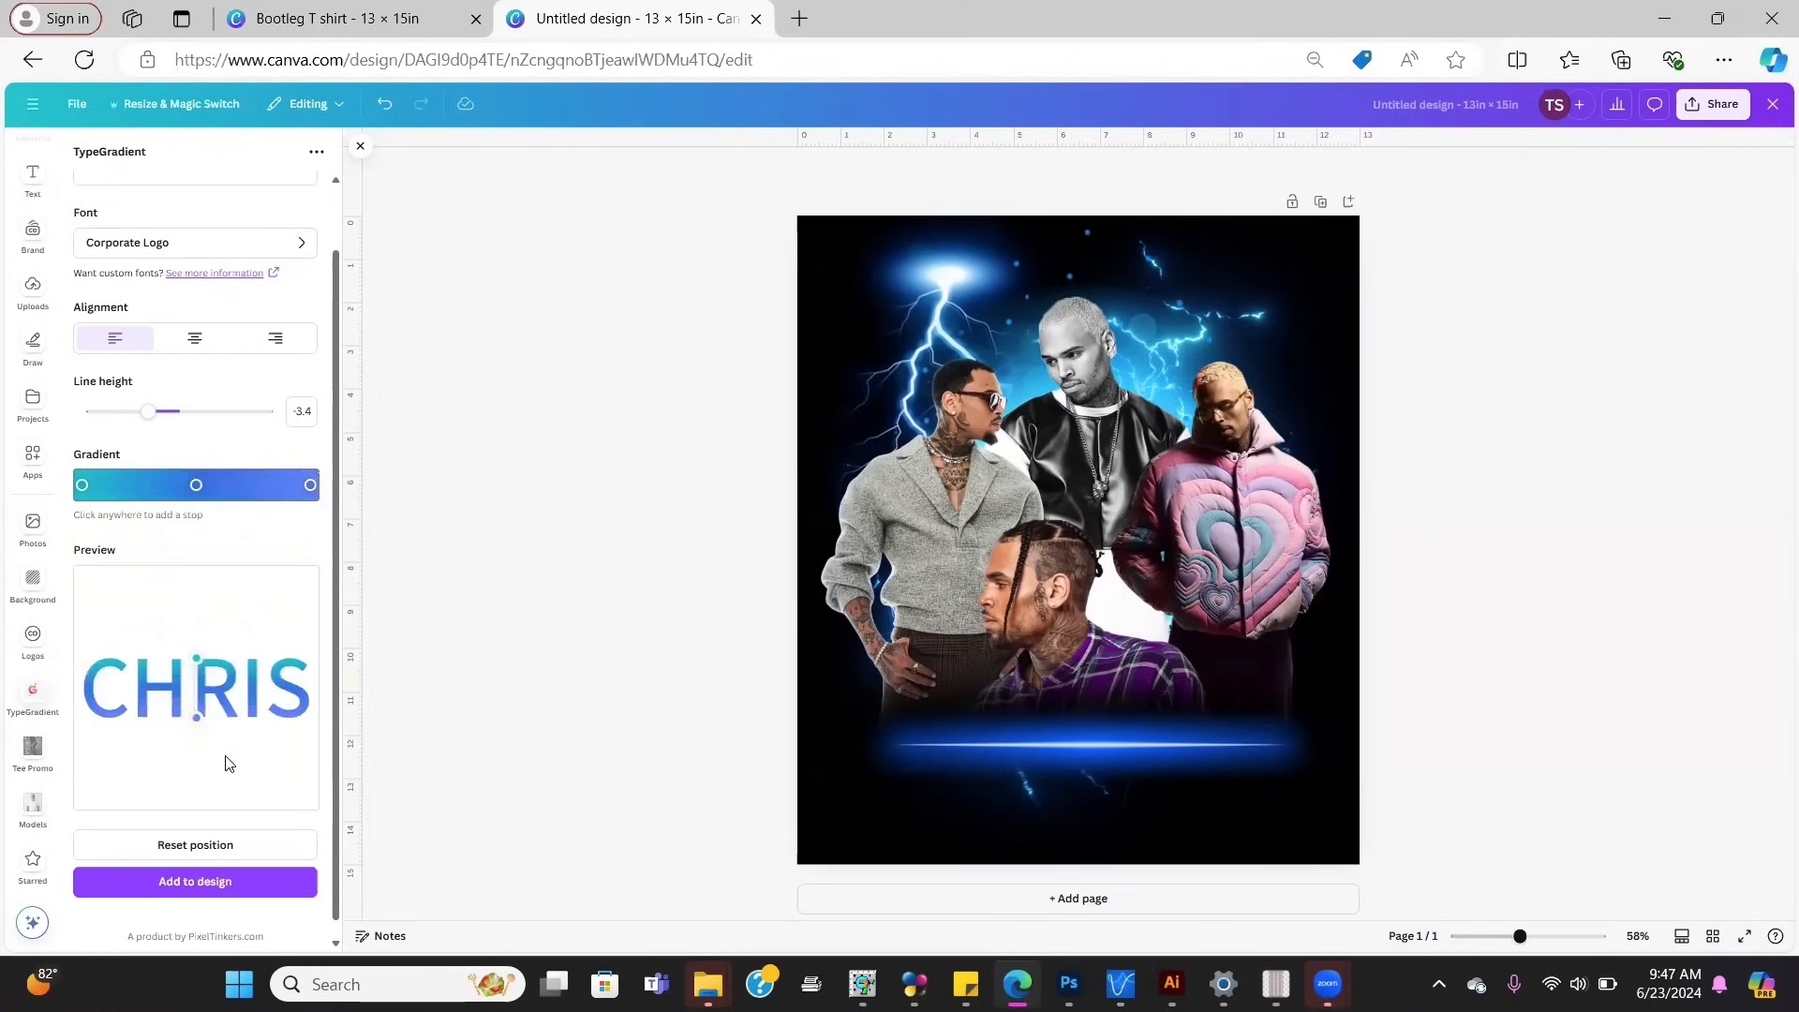
Step: Add the CHRIS gradient text to the design, move it to the top and enlarge it
{"action": "left_click", "coordinate": [188, 879]}
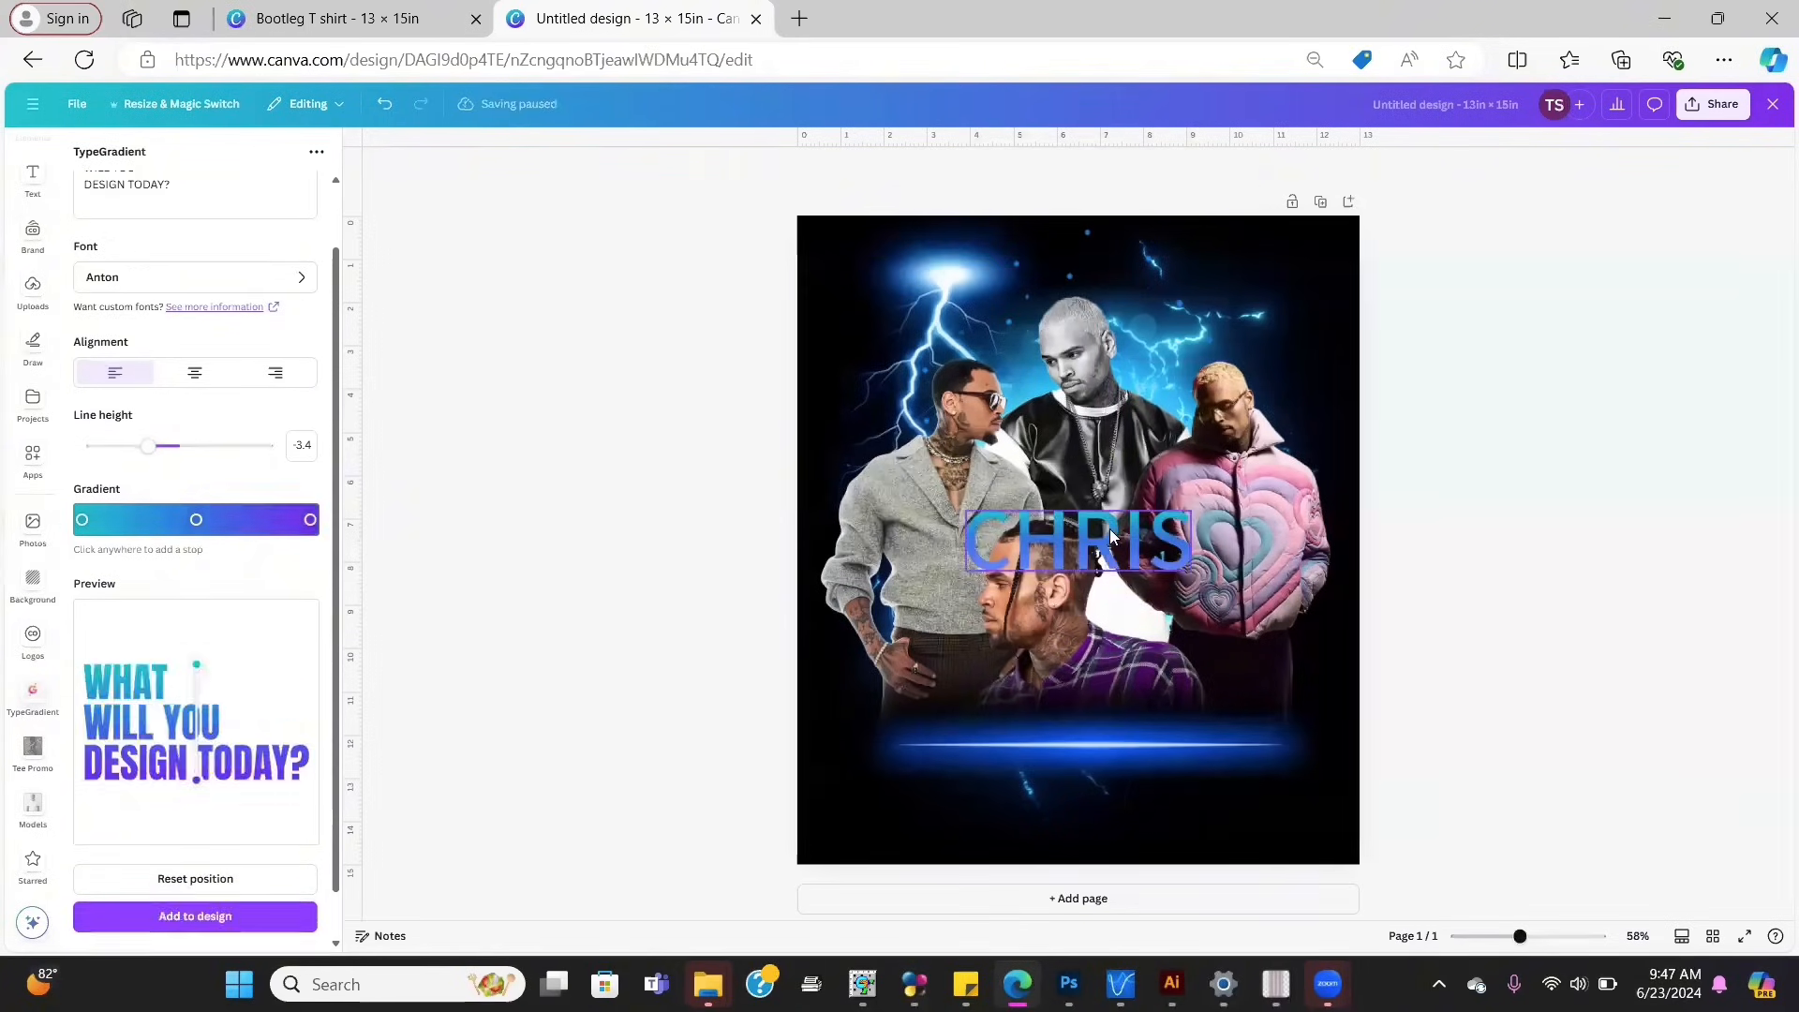
{"action": "left_click_drag", "start_coordinate": [1110, 529], "coordinate": [1123, 269]}
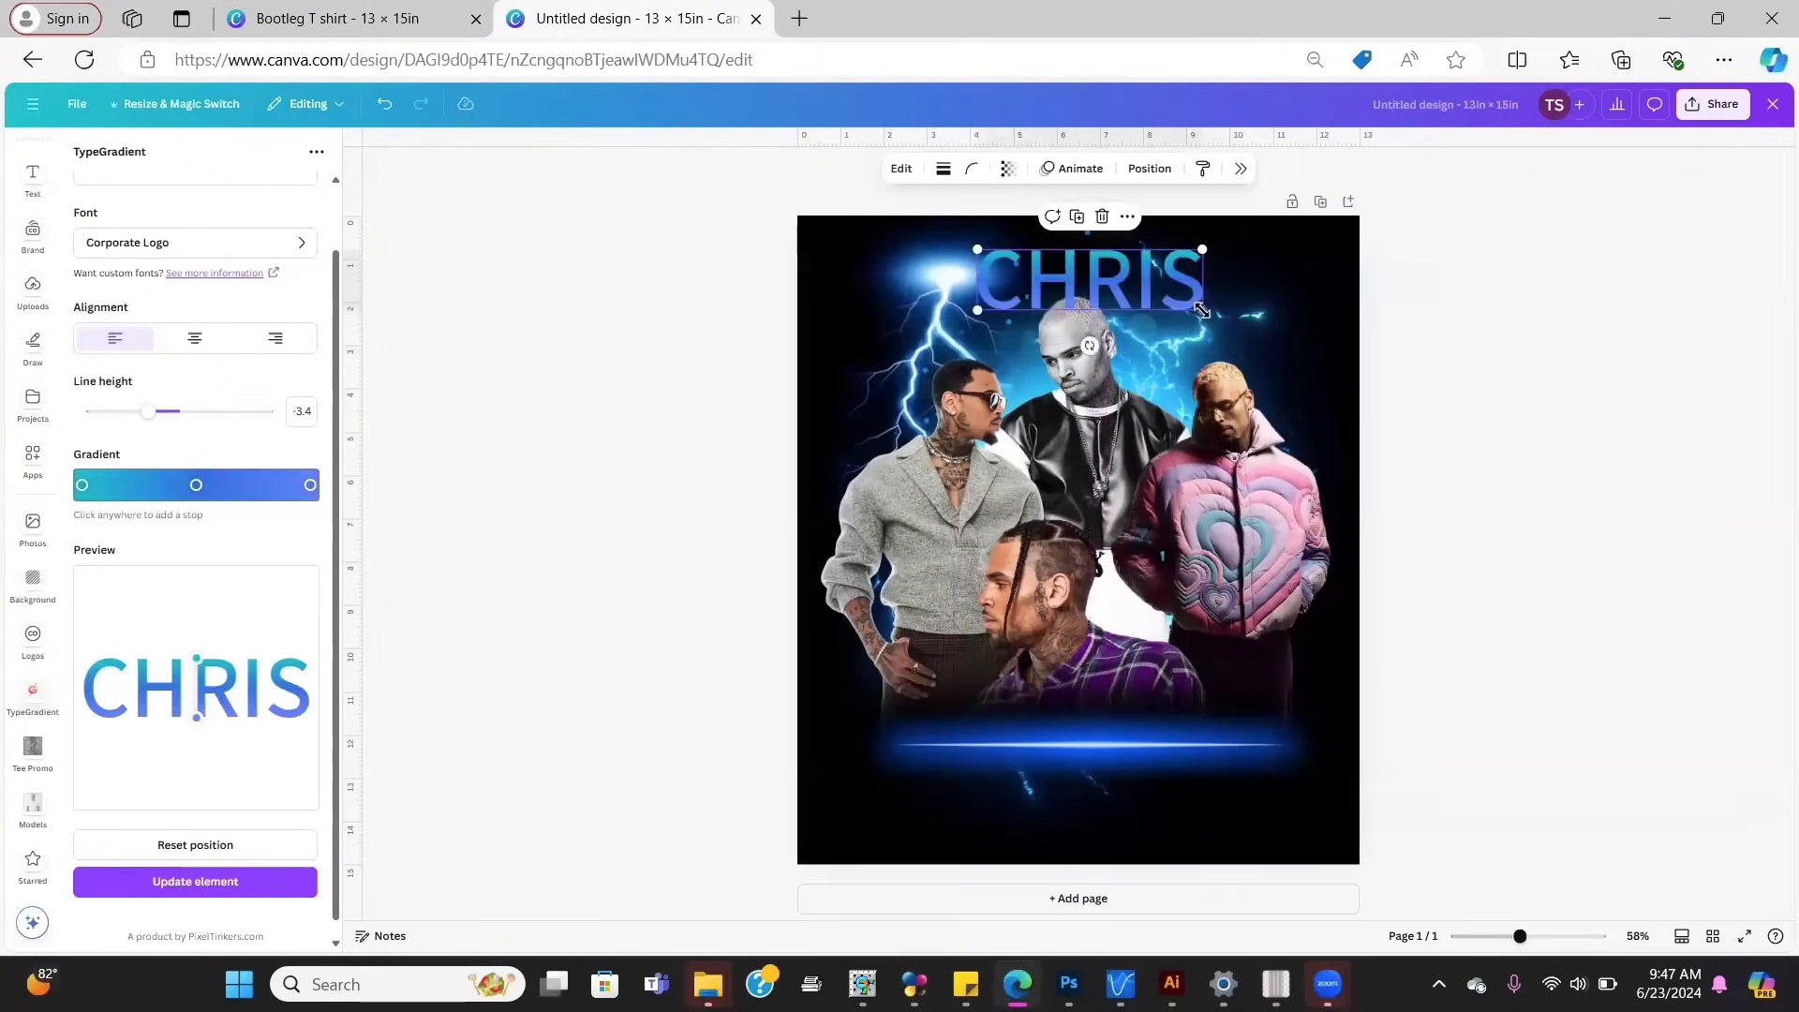
{"action": "left_click_drag", "start_coordinate": [1208, 318], "coordinate": [1177, 282]}
Step: Change the gradient's middle stop to bright teal and end stop to deep blue, and apply it
{"action": "left_click", "coordinate": [195, 485]}
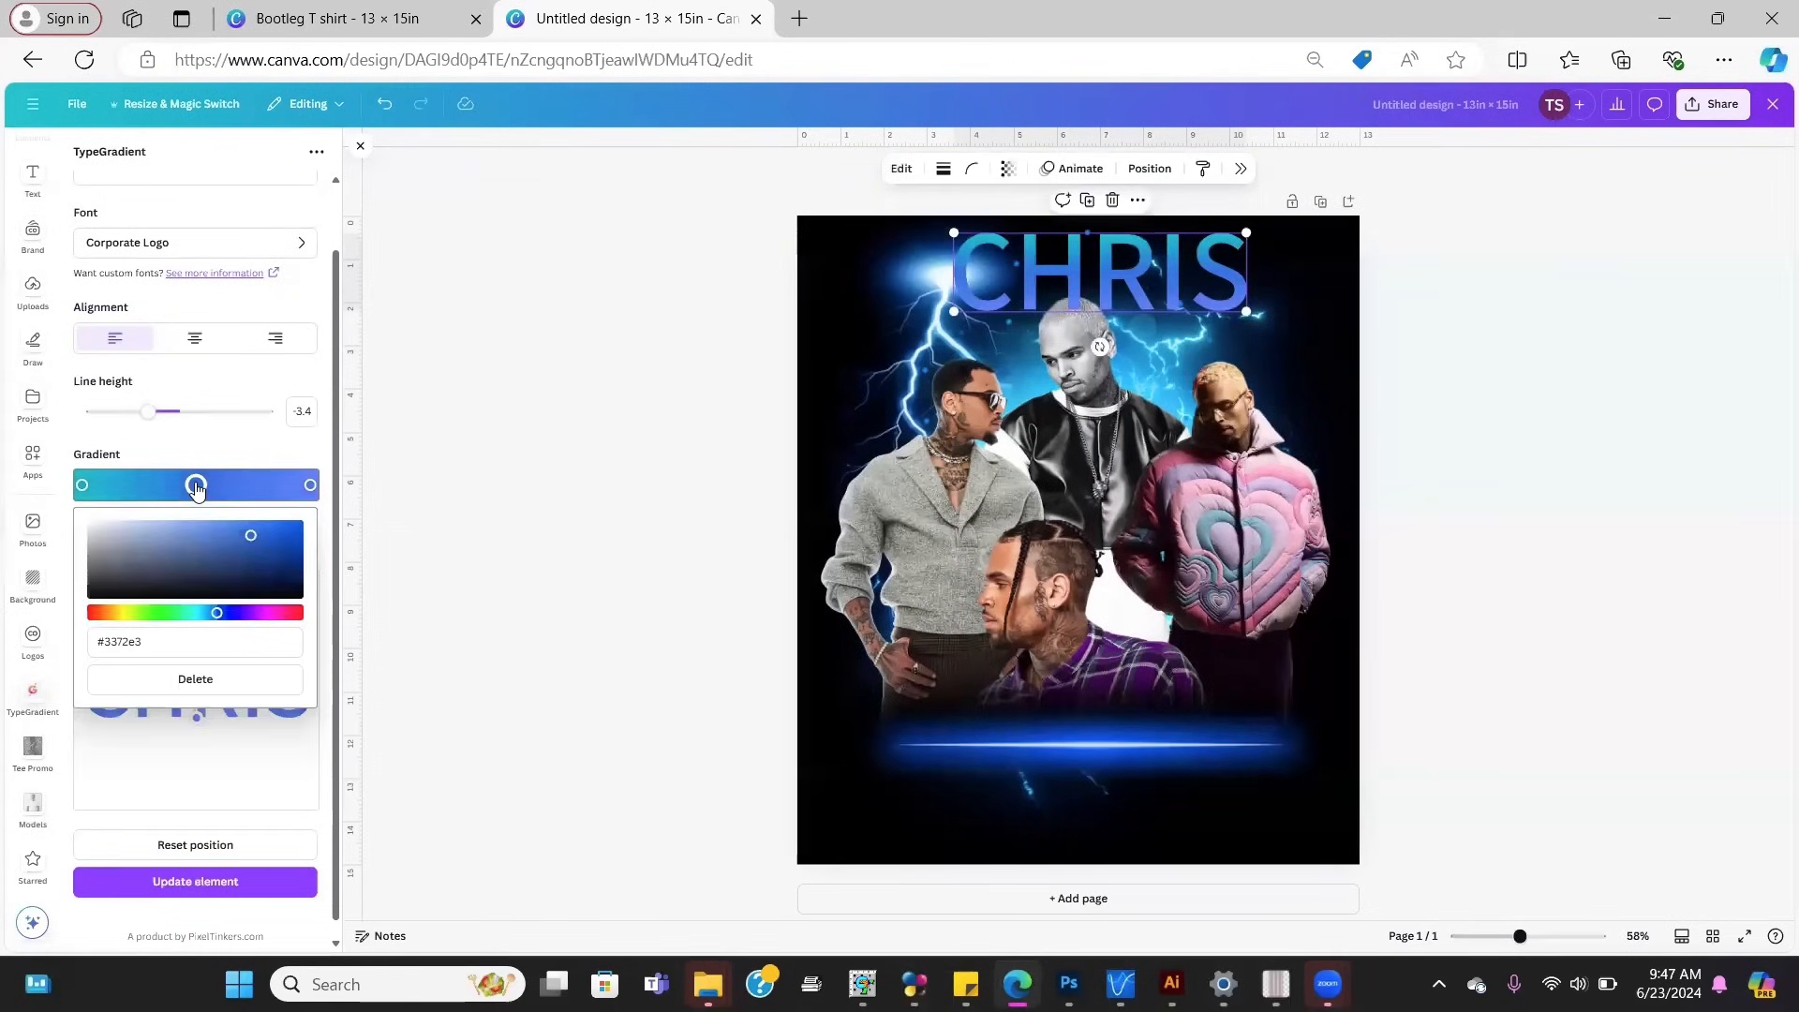
{"action": "left_click", "coordinate": [191, 612]}
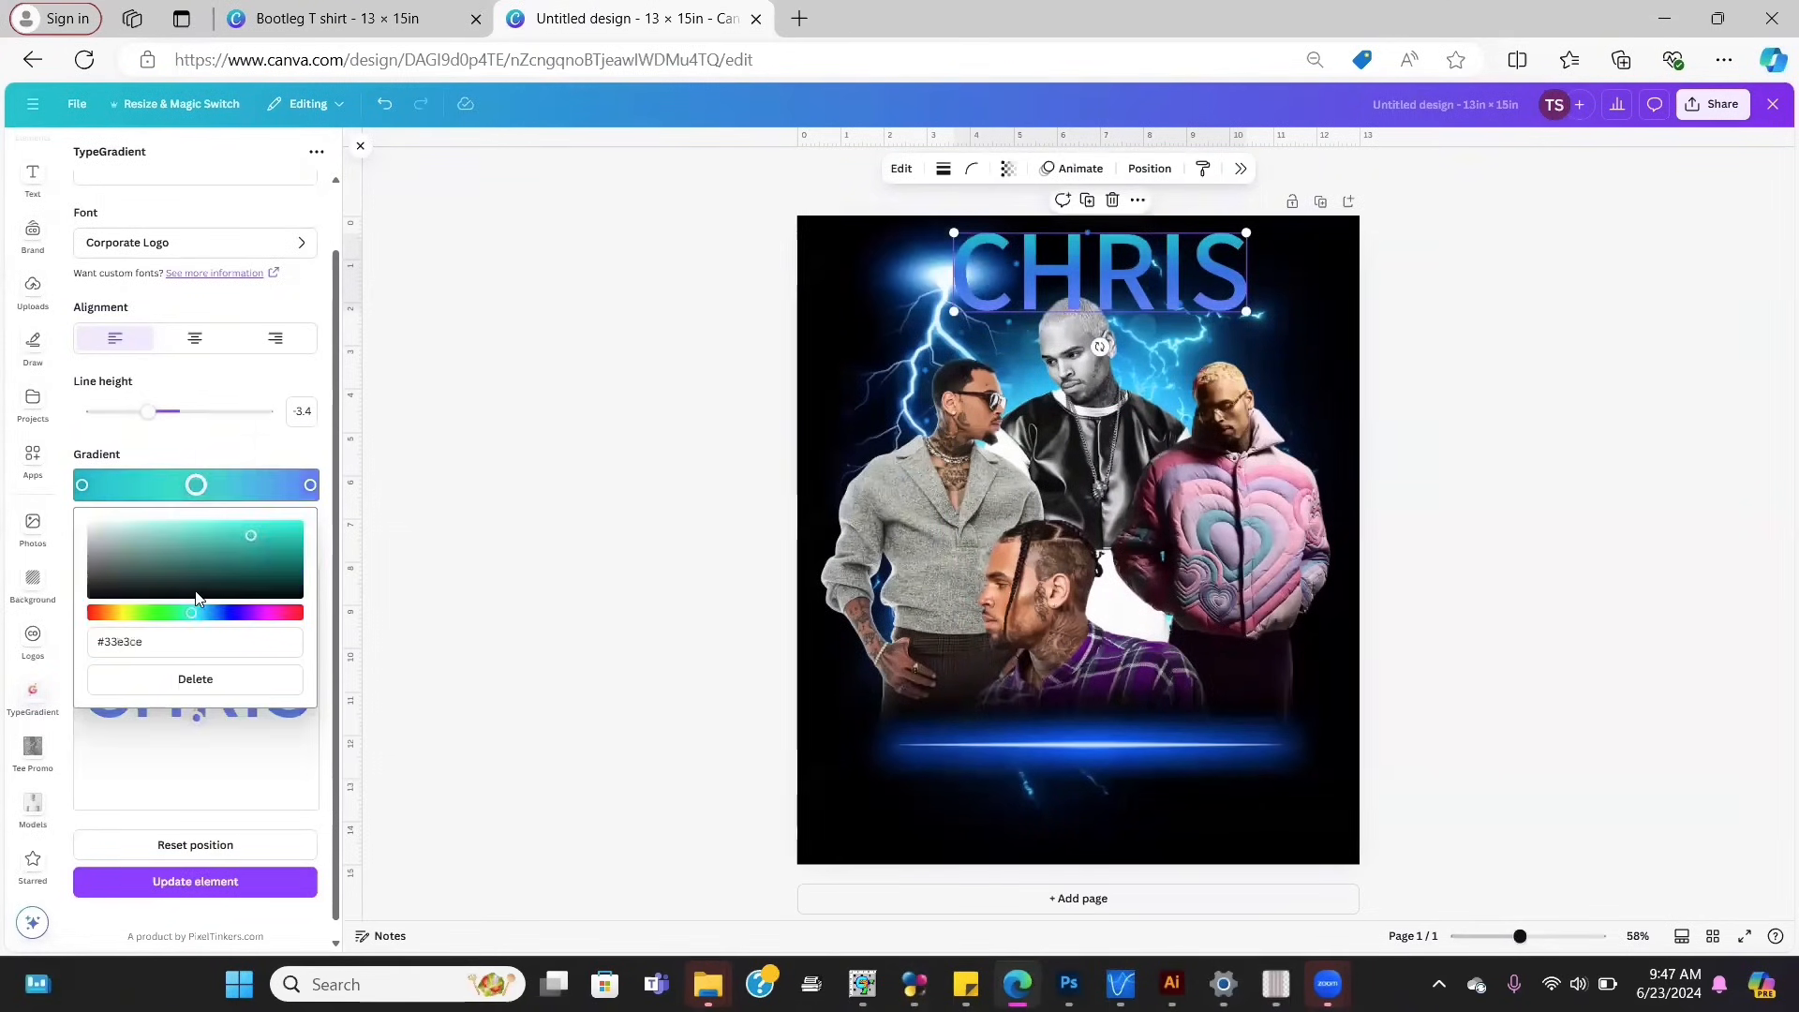
{"action": "left_click", "coordinate": [246, 555]}
{"action": "left_click_drag", "start_coordinate": [245, 557], "coordinate": [269, 529]}
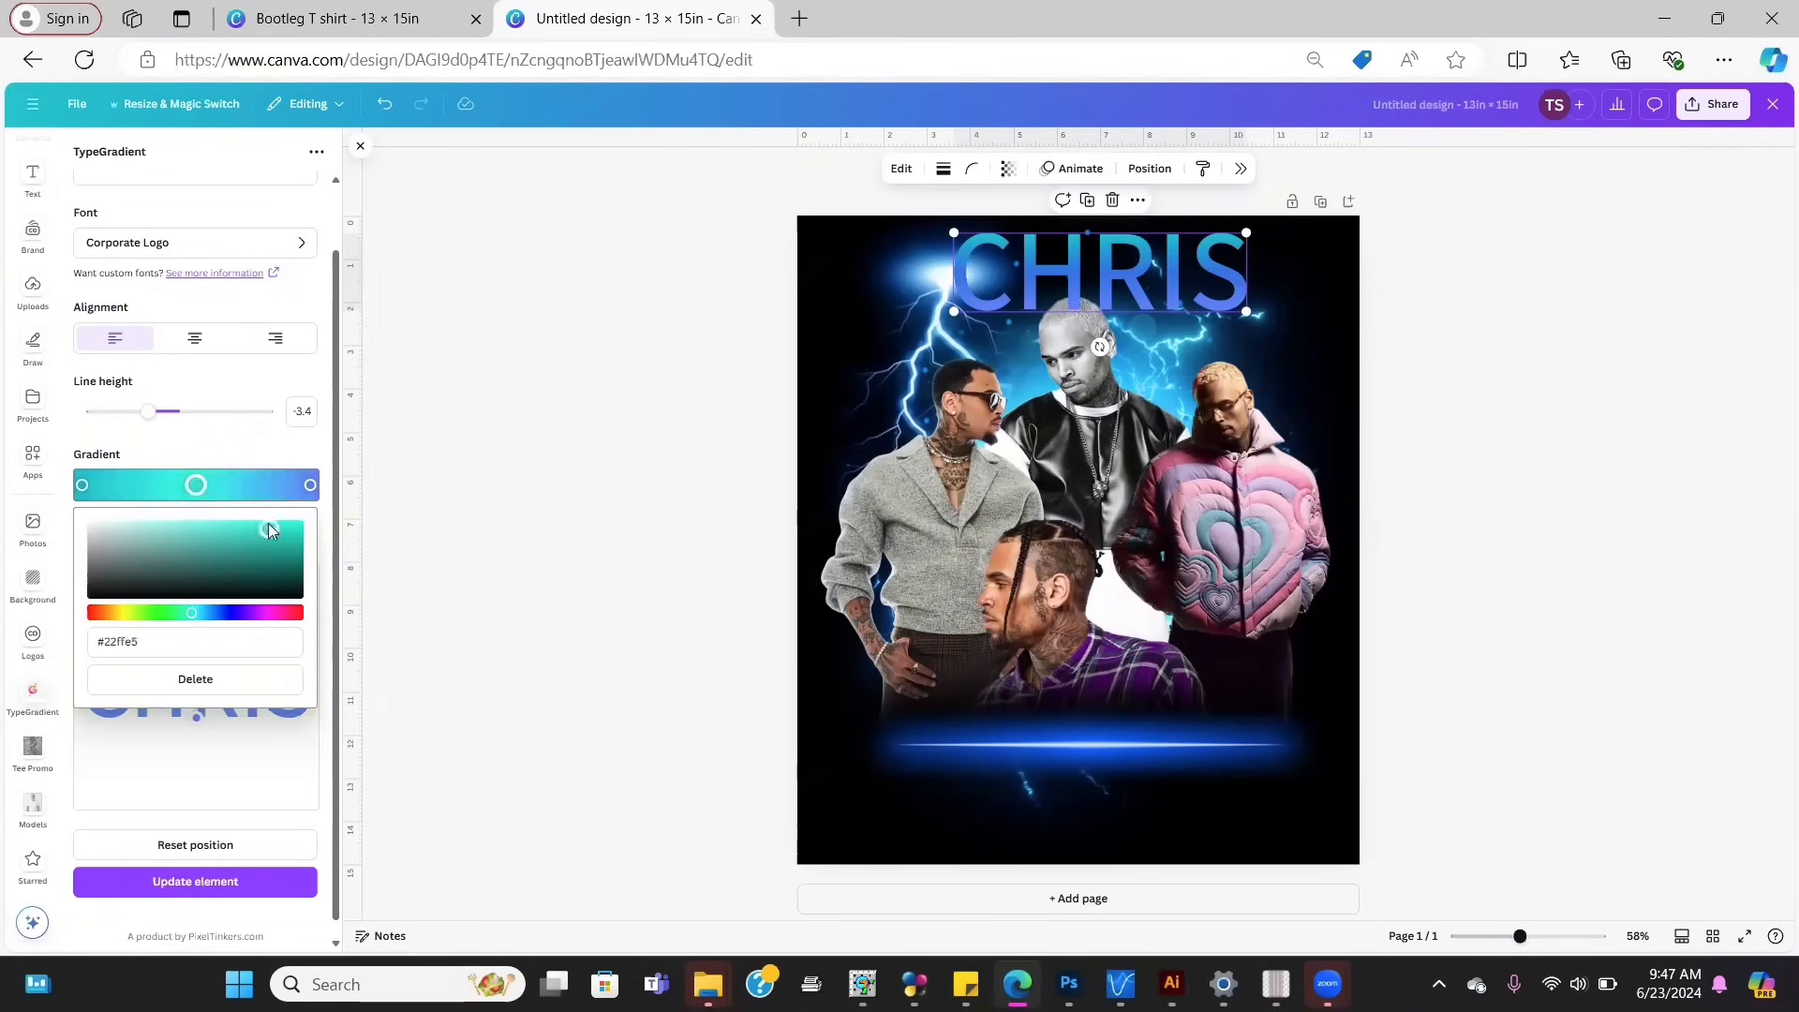
{"action": "left_click", "coordinate": [311, 484]}
{"action": "left_click", "coordinate": [254, 545]}
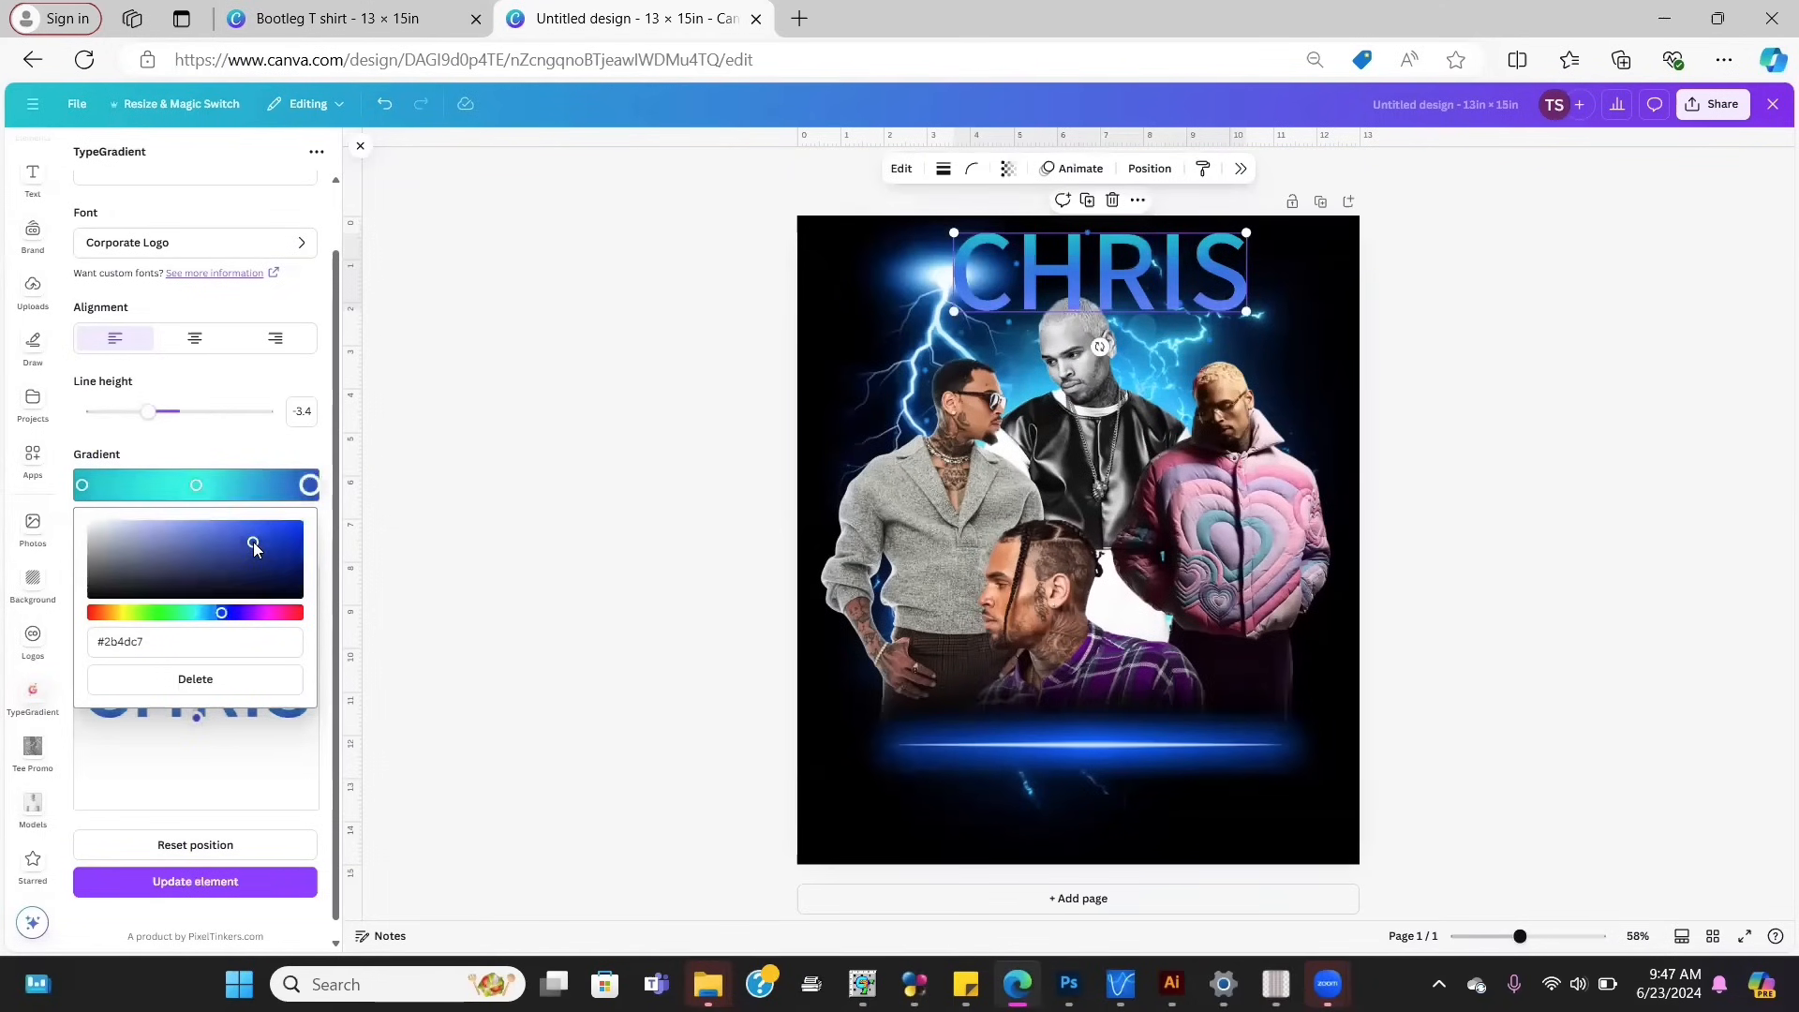
{"action": "left_click", "coordinate": [178, 747]}
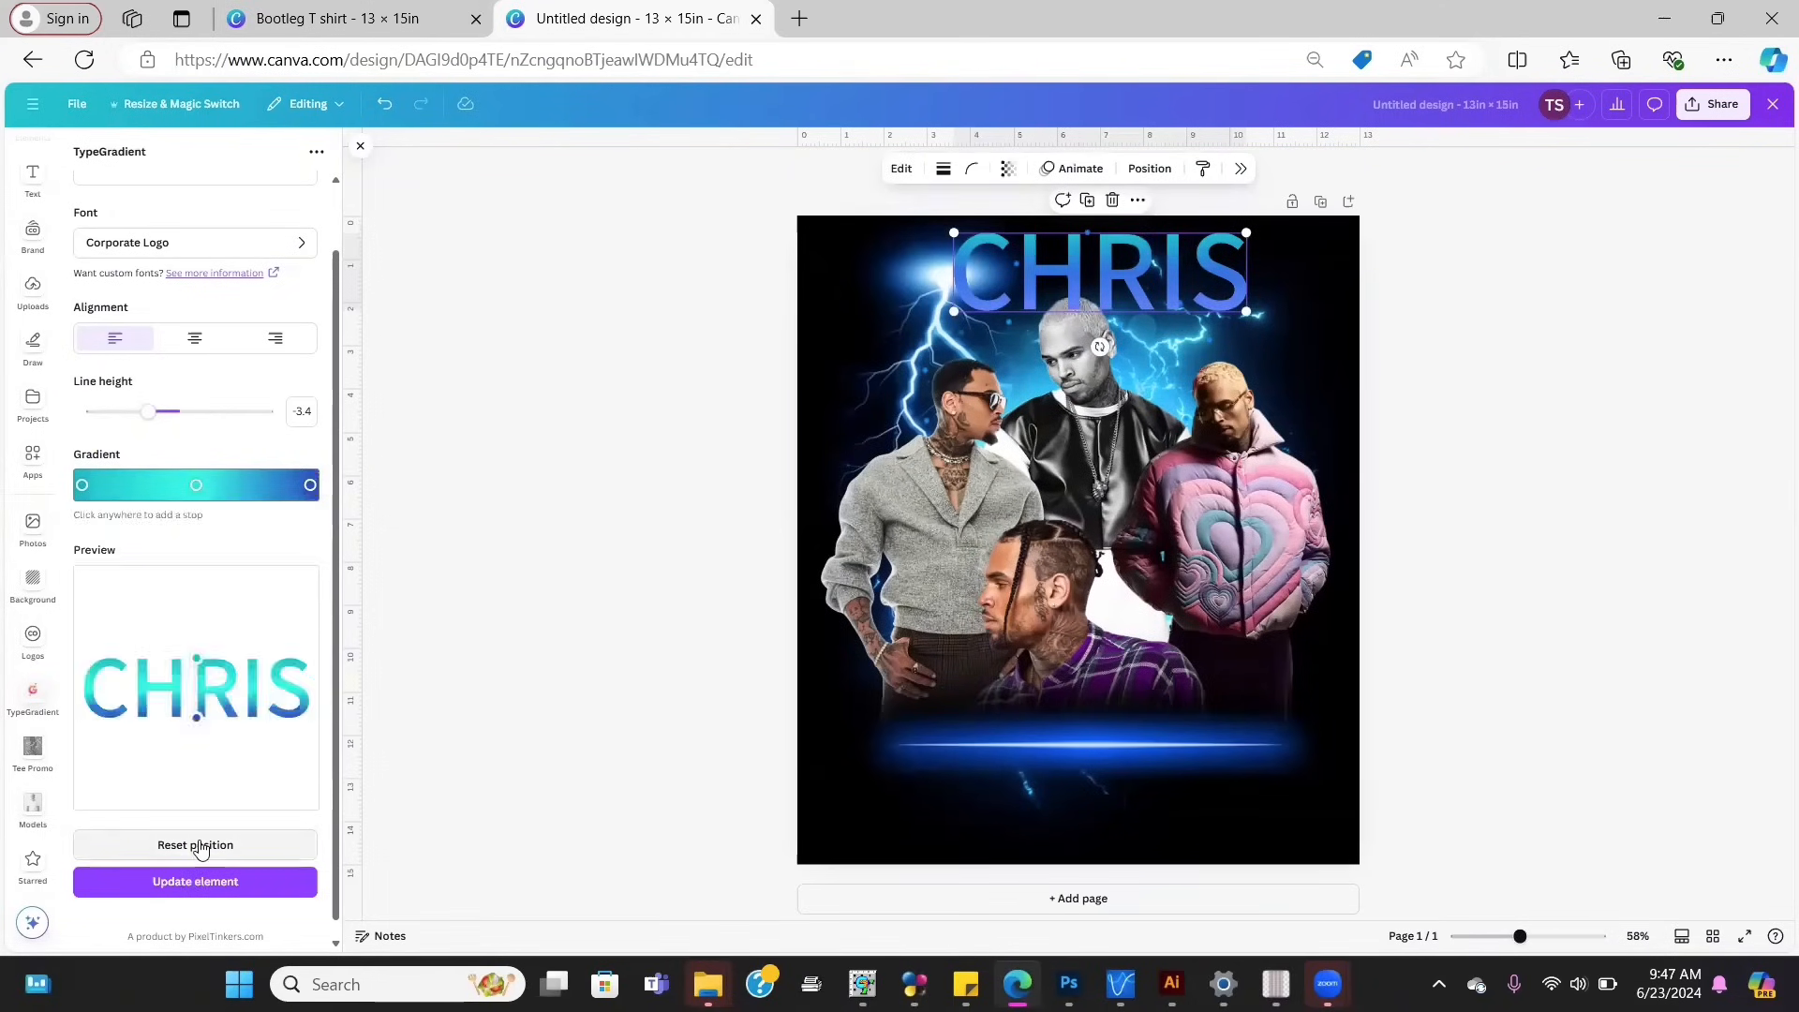
{"action": "left_click", "coordinate": [197, 879]}
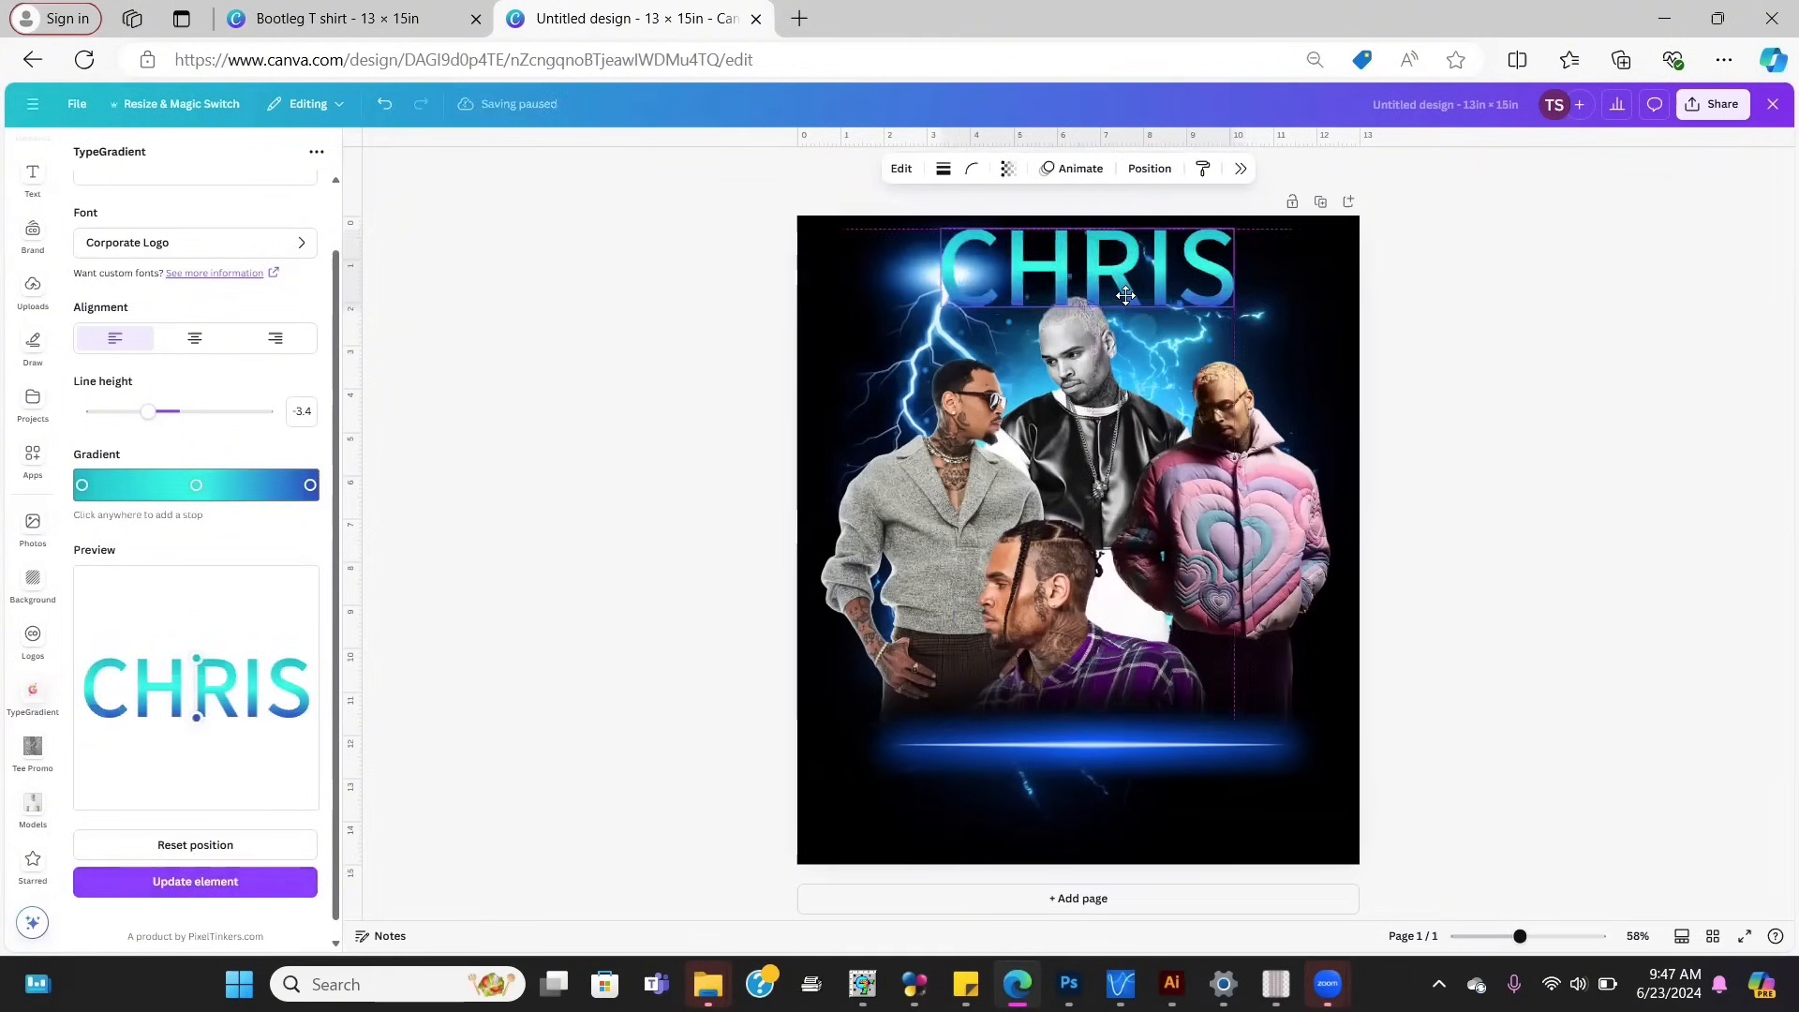
Step: Adjust the gradient's top and bottom points and update the CHRIS element
{"action": "mouse_move", "coordinate": [196, 659]}
{"action": "left_mouse_down"}
{"action": "mouse_move", "coordinate": [200, 620]}
{"action": "mouse_move", "coordinate": [122, 656]}
{"action": "mouse_move", "coordinate": [125, 682]}
{"action": "mouse_move", "coordinate": [186, 643]}
{"action": "left_mouse_up"}
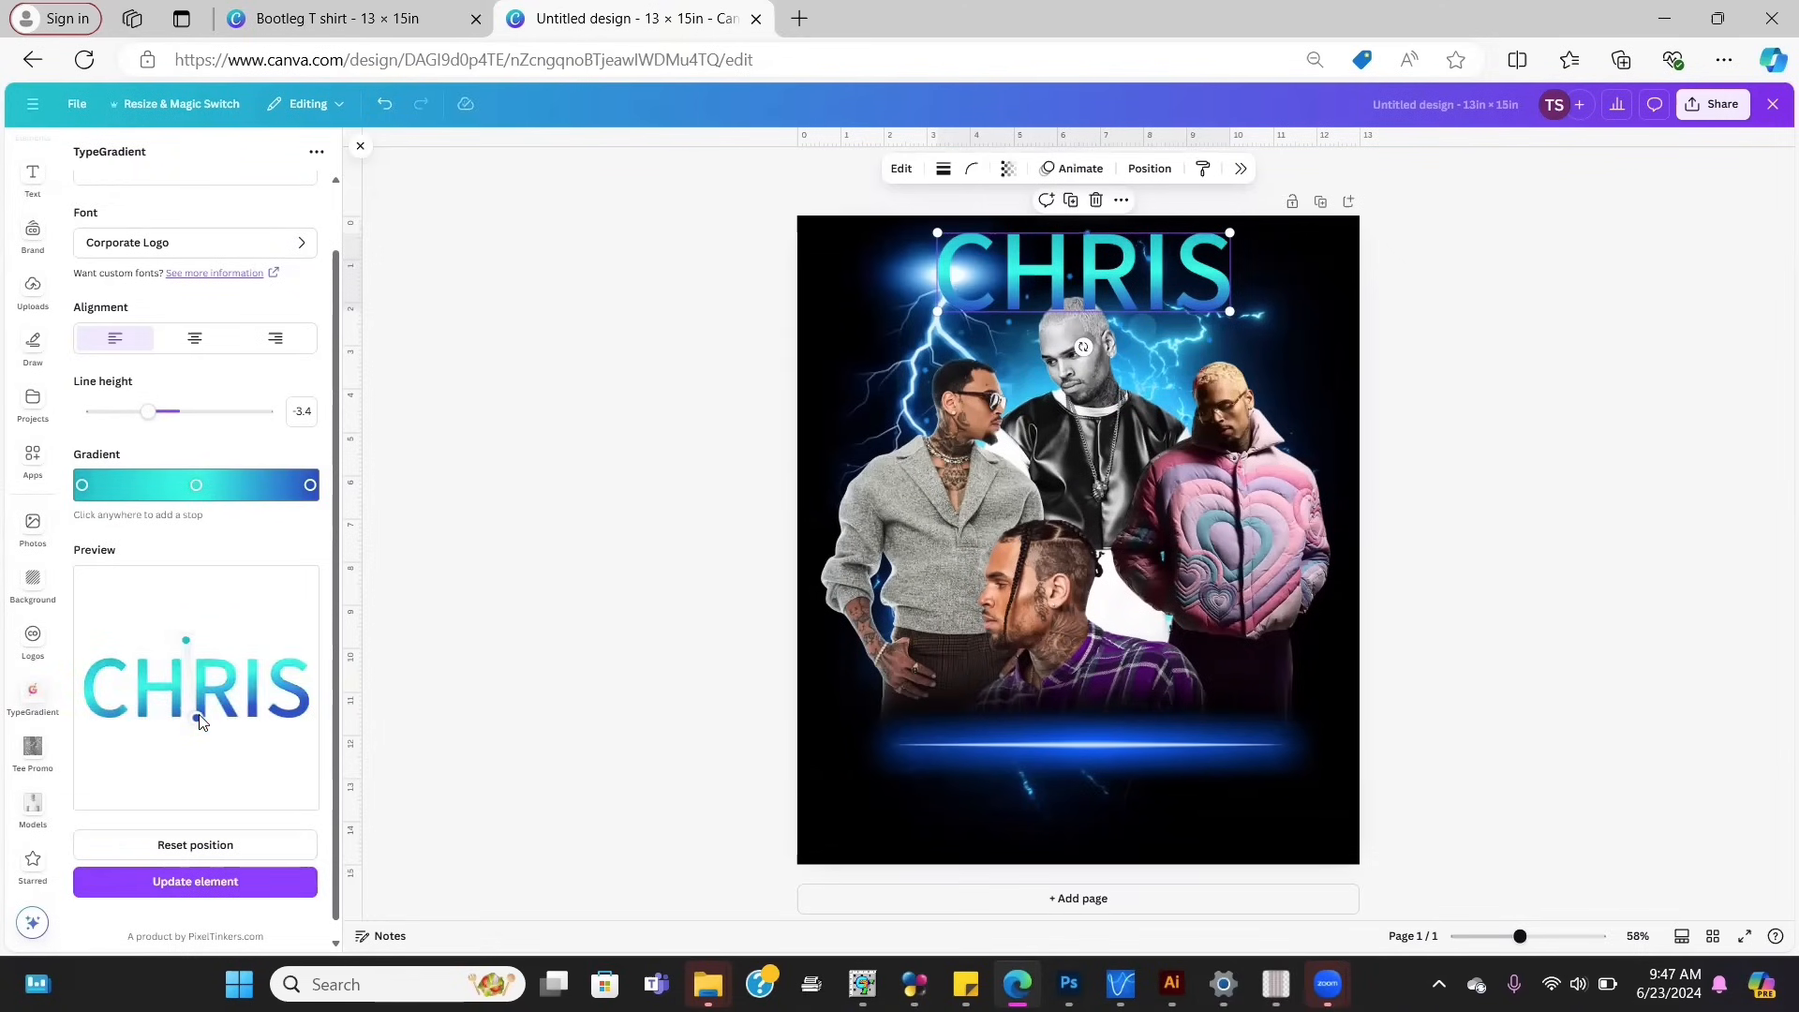
{"action": "left_click_drag", "start_coordinate": [198, 719], "coordinate": [191, 693]}
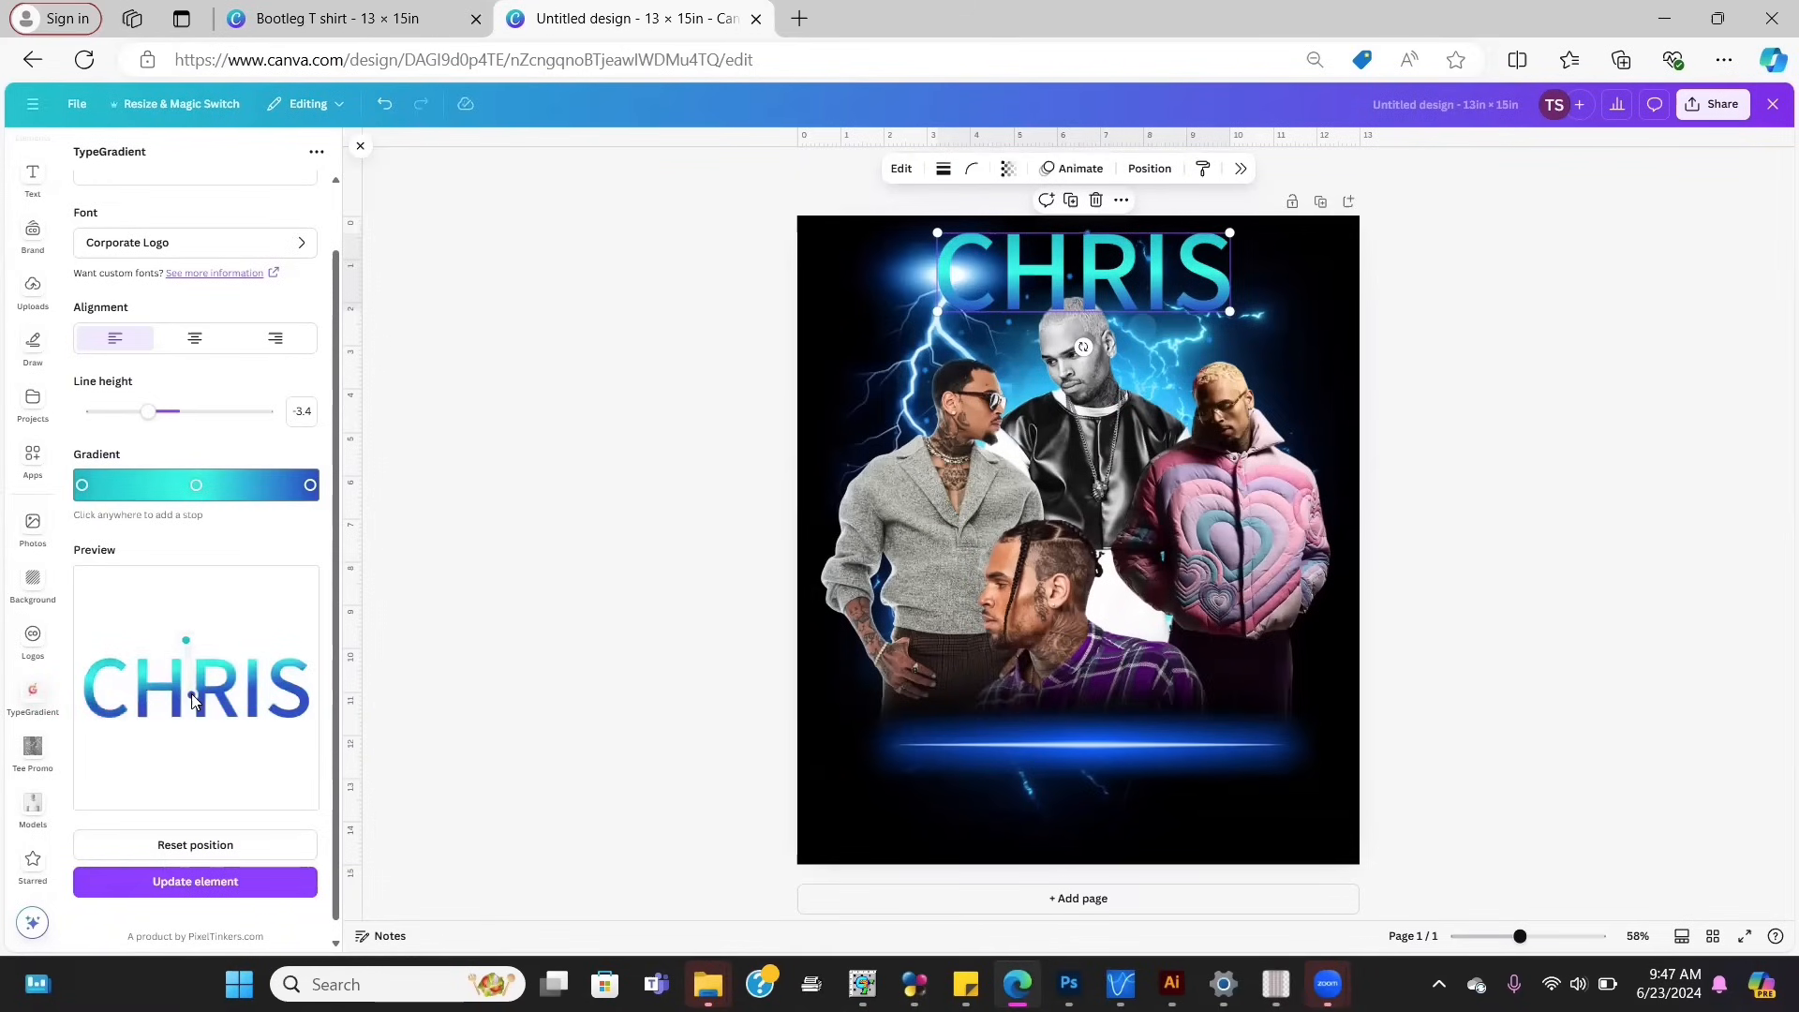
{"action": "left_click", "coordinate": [262, 881]}
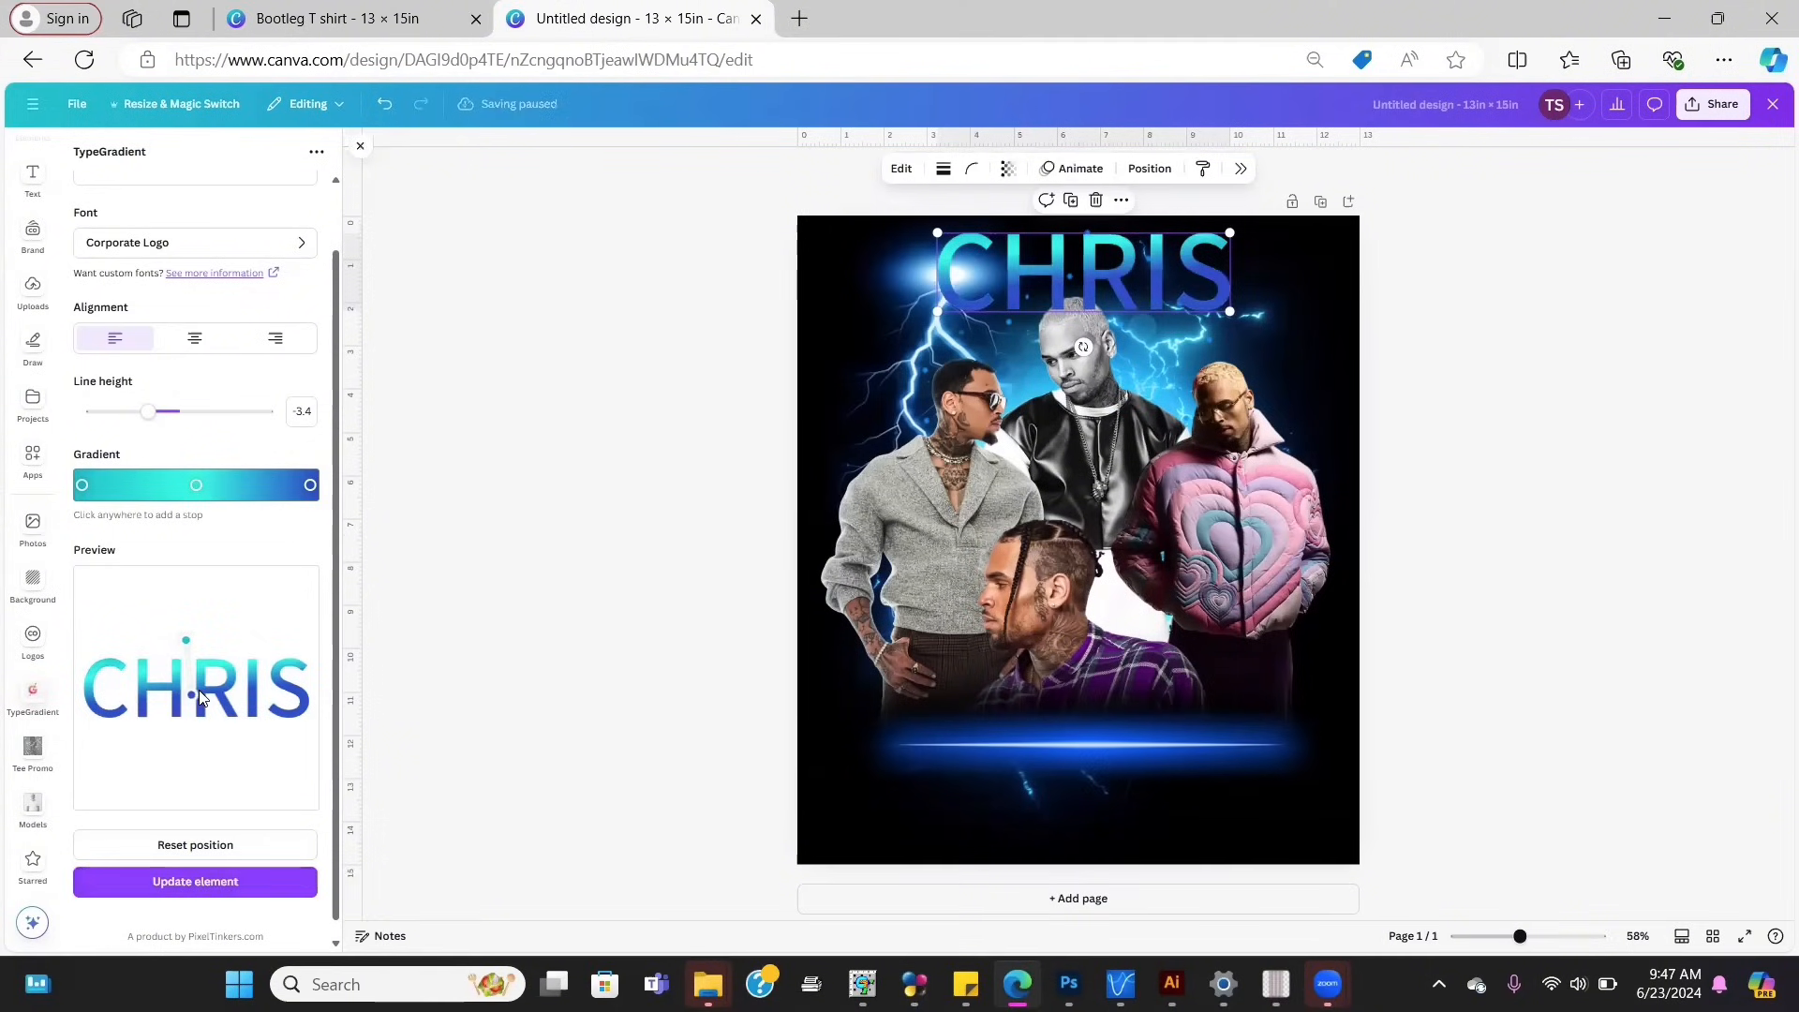
{"action": "left_click_drag", "start_coordinate": [192, 694], "coordinate": [190, 705]}
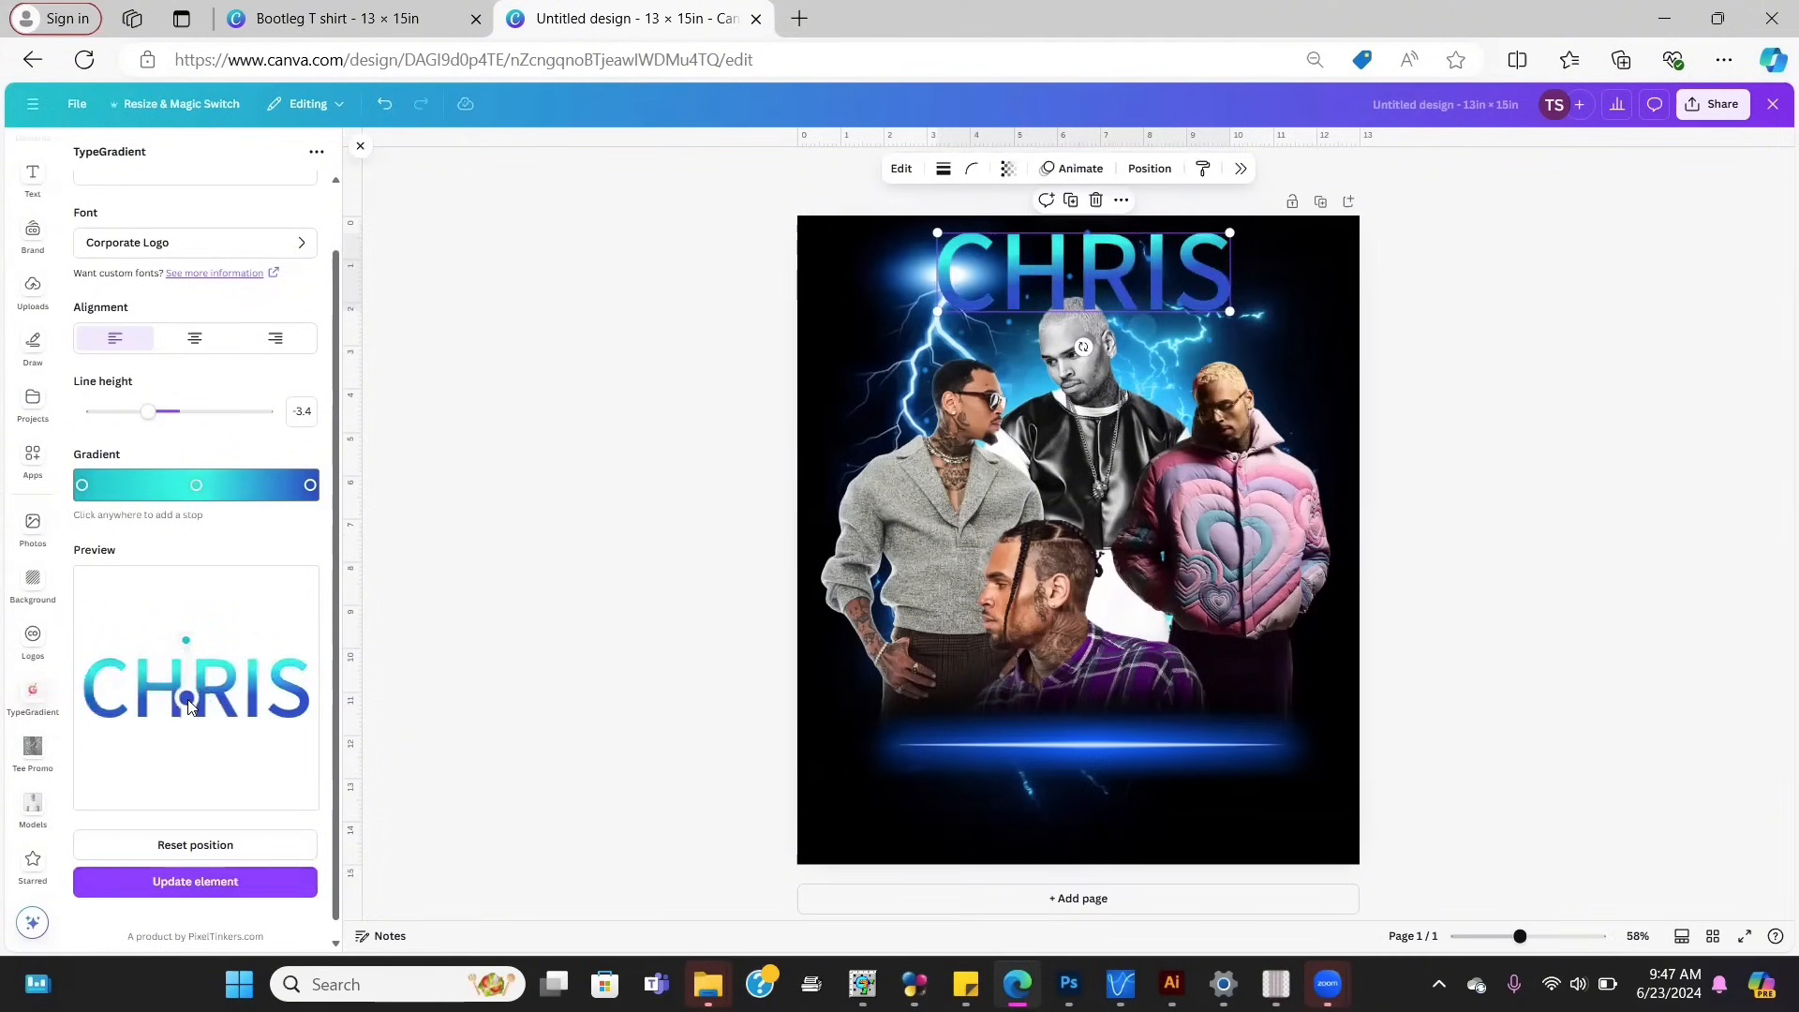
{"action": "left_click", "coordinate": [194, 879]}
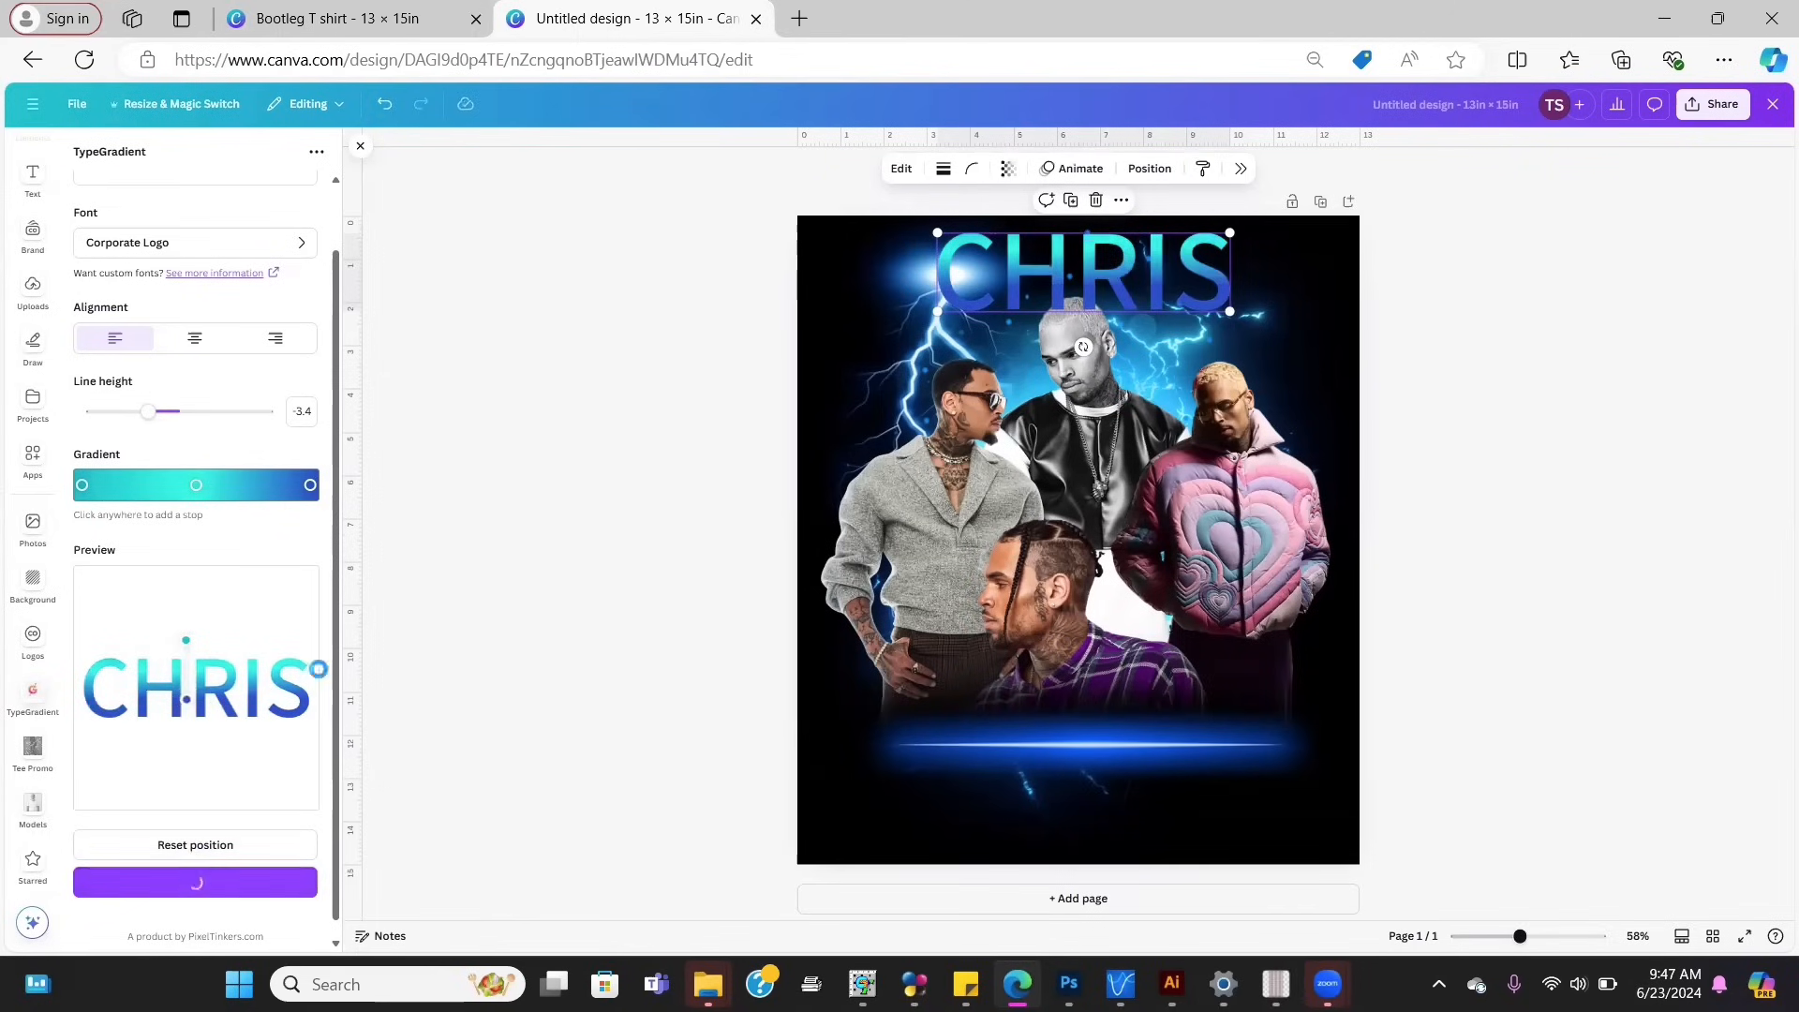
Step: Duplicate the CHRIS headline above the light line and change its text to BROWN
{"action": "left_click", "coordinate": [1071, 201]}
{"action": "left_click_drag", "start_coordinate": [1090, 279], "coordinate": [1087, 701]}
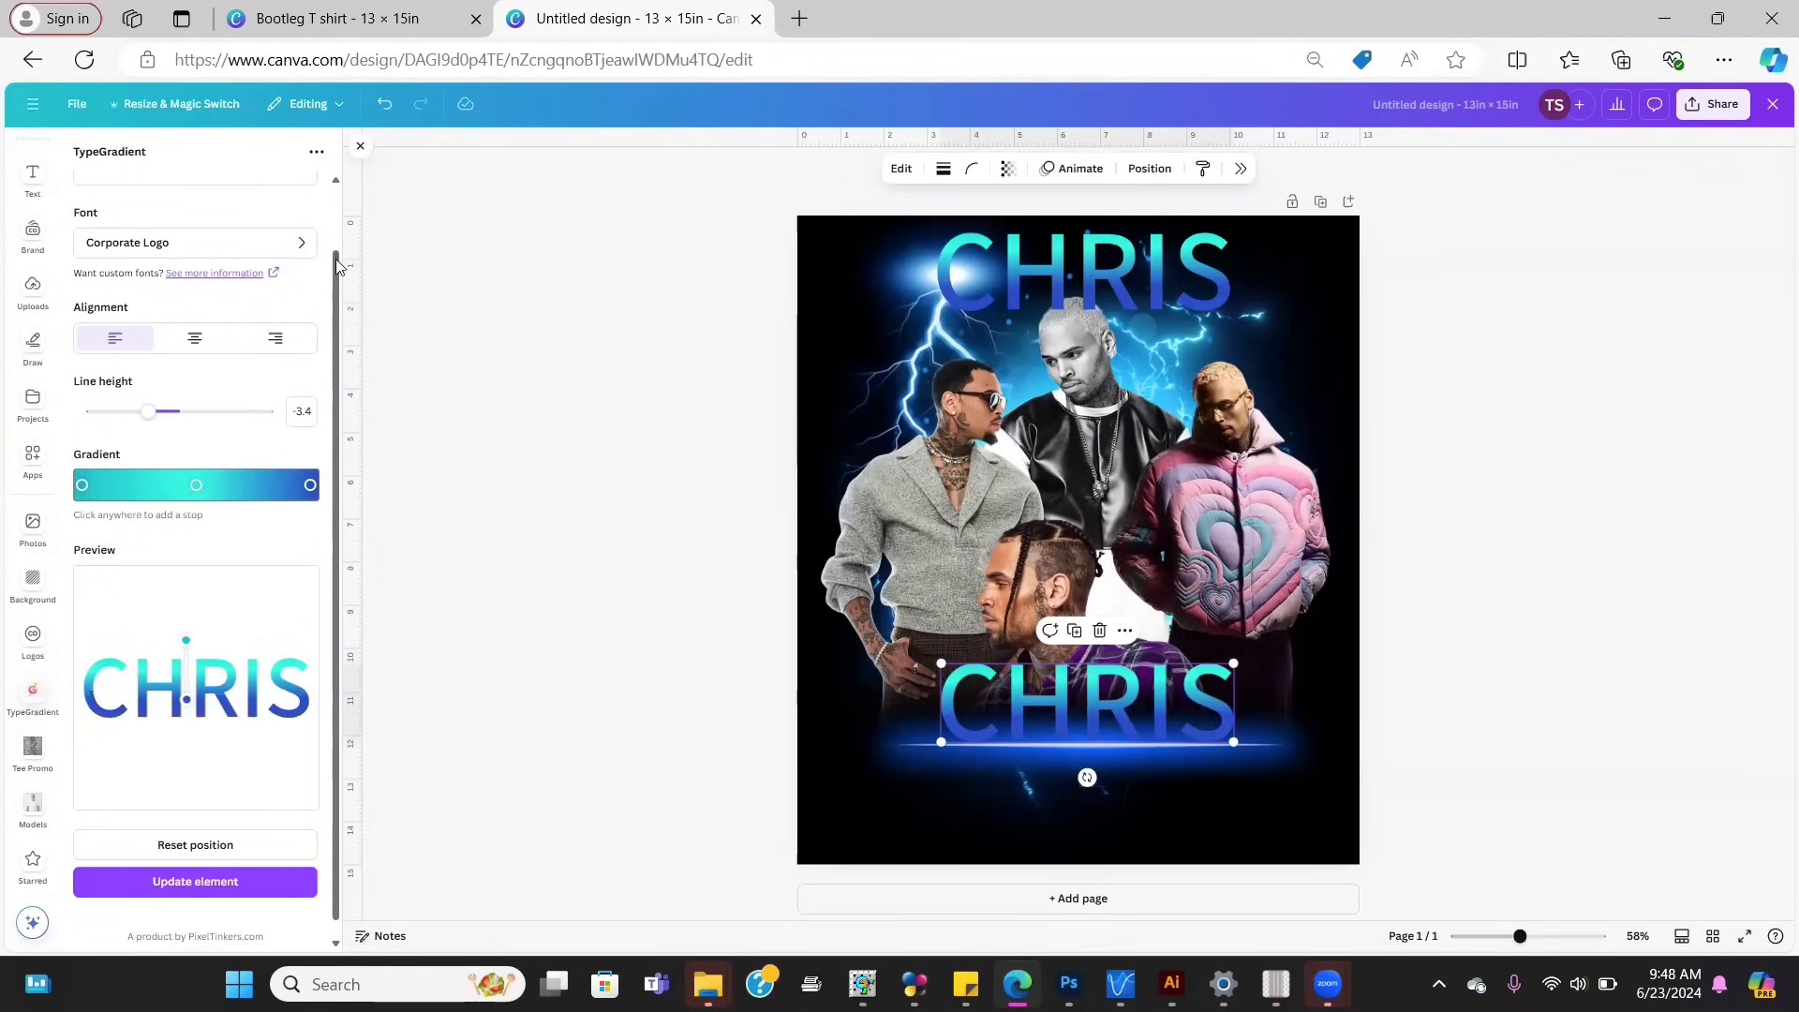
{"action": "left_click_drag", "start_coordinate": [335, 261], "coordinate": [339, 166]}
{"action": "left_click_drag", "start_coordinate": [180, 213], "coordinate": [2, 225]}
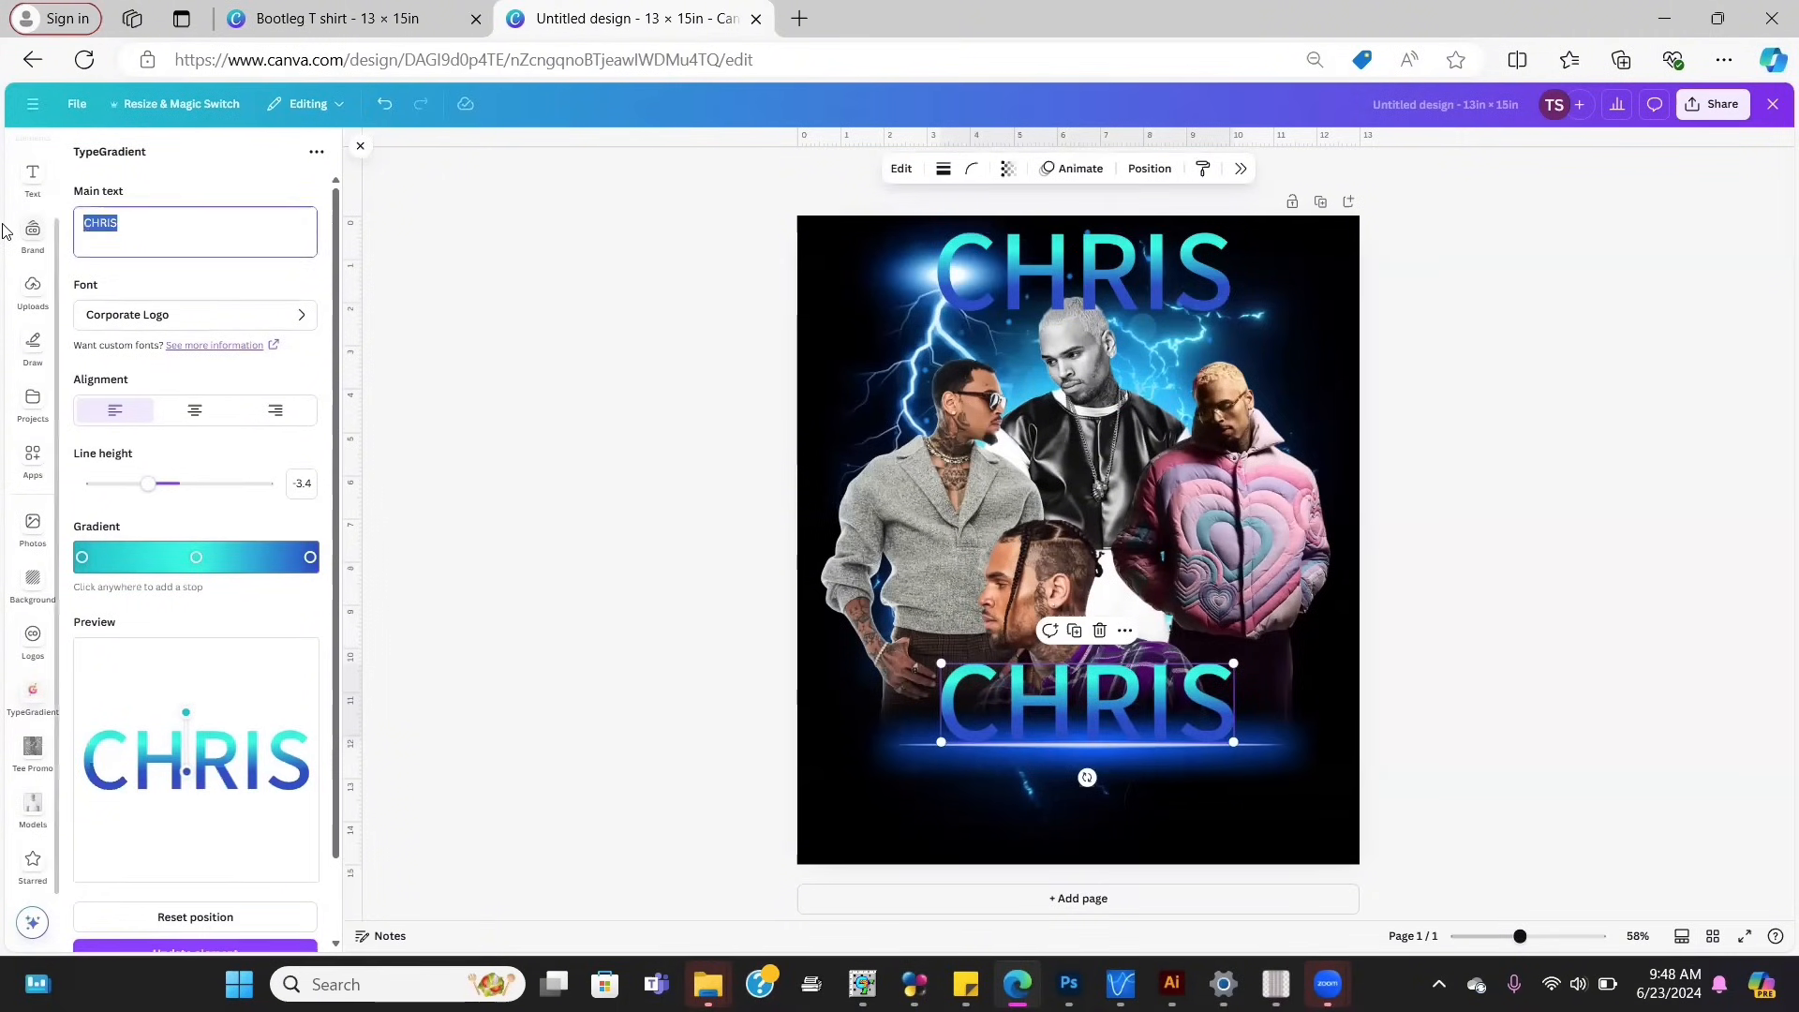
{"action": "type", "text": "BROW"}
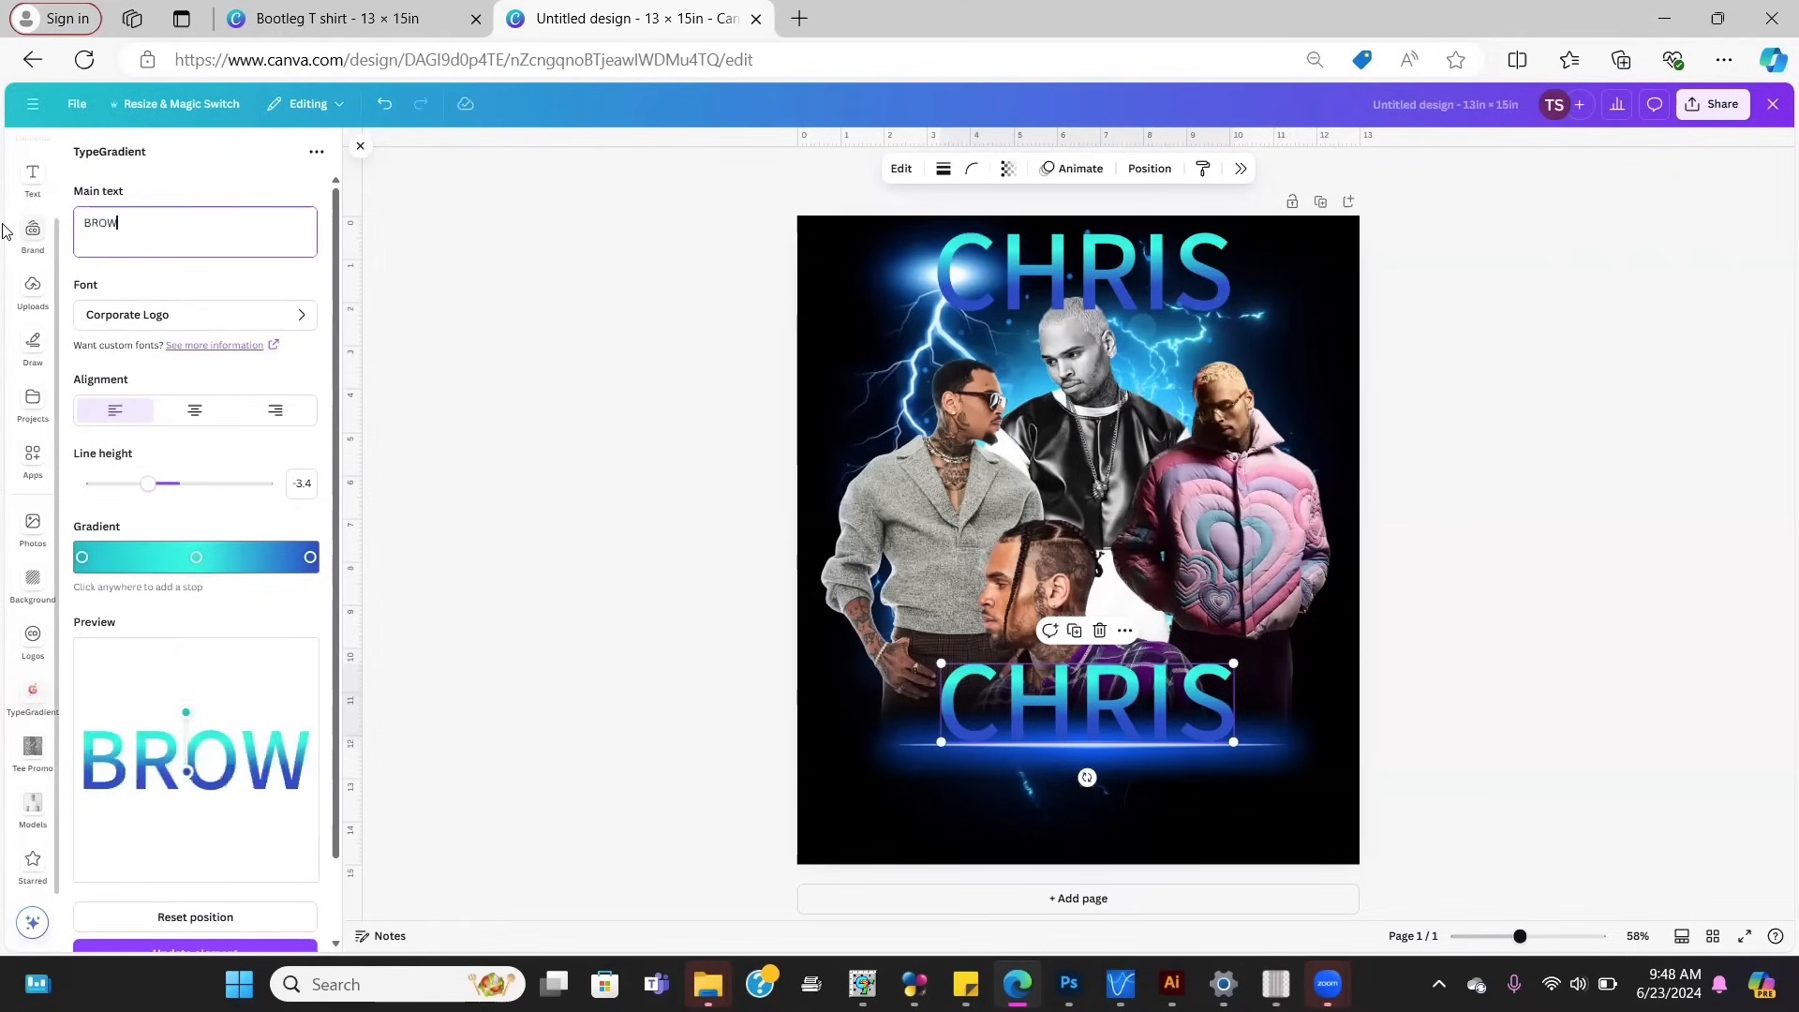
{"action": "type", "text": "N"}
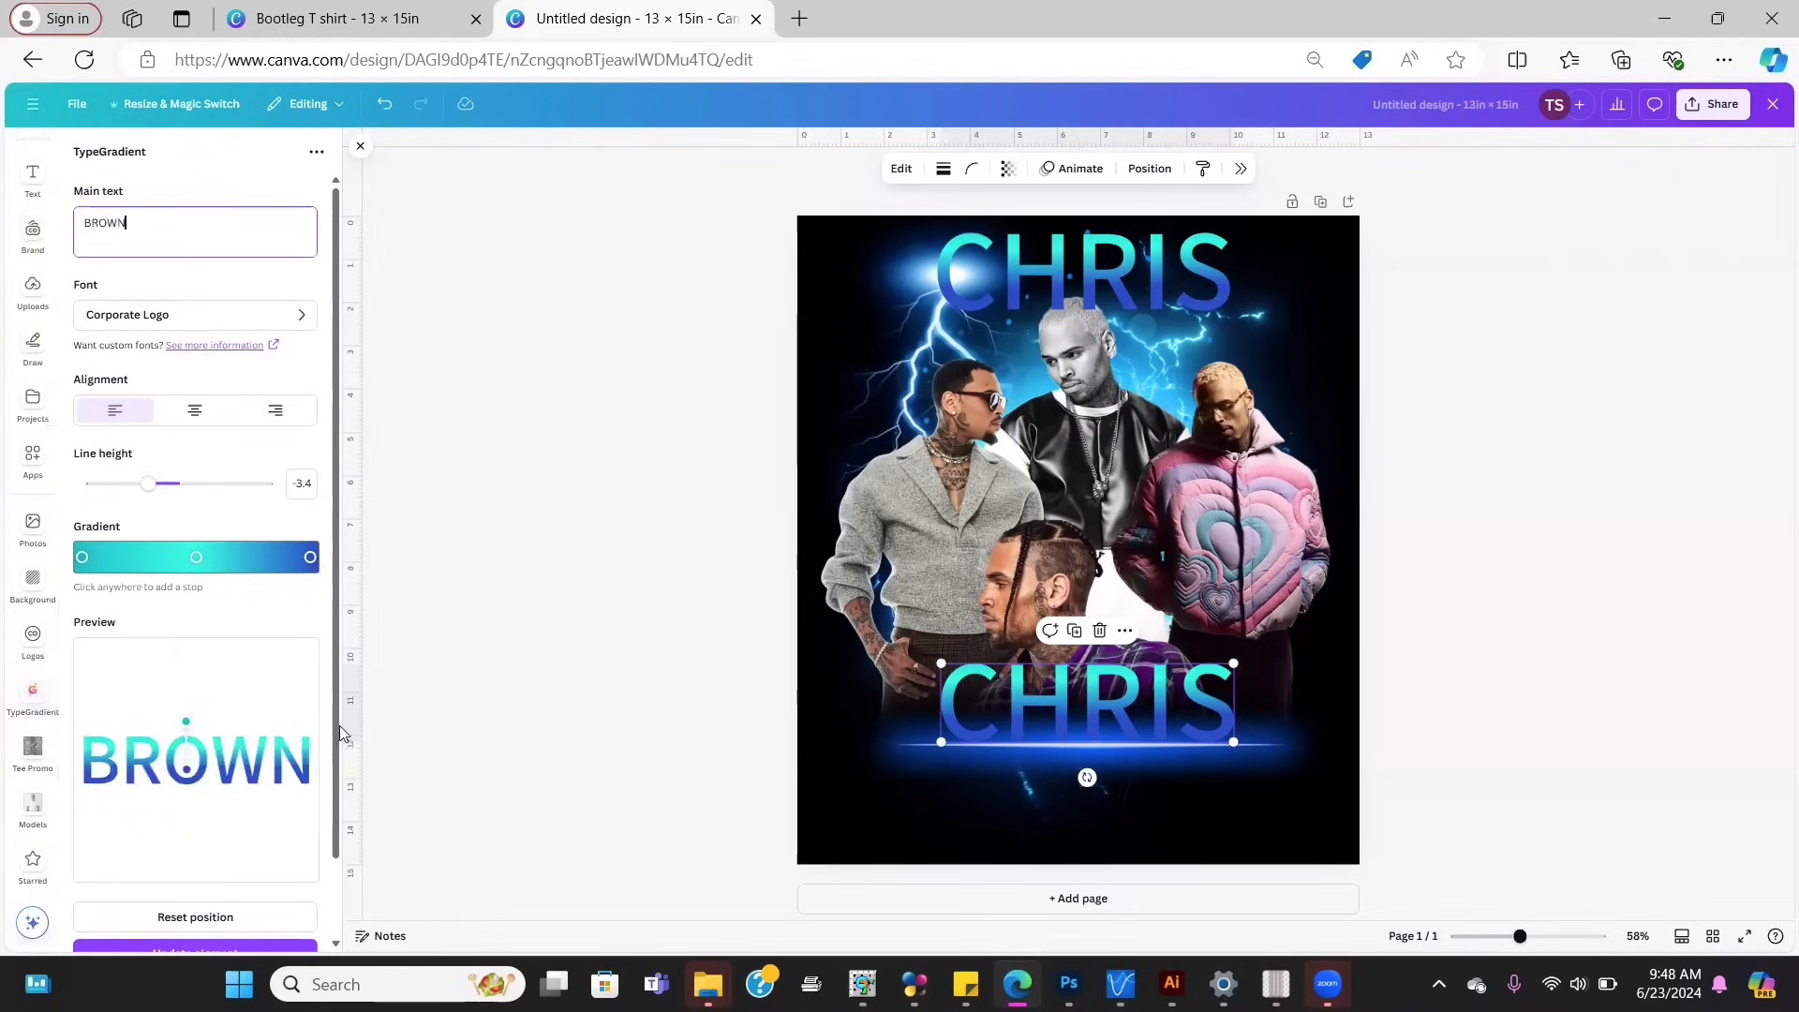
{"action": "left_click_drag", "start_coordinate": [340, 725], "coordinate": [339, 844]}
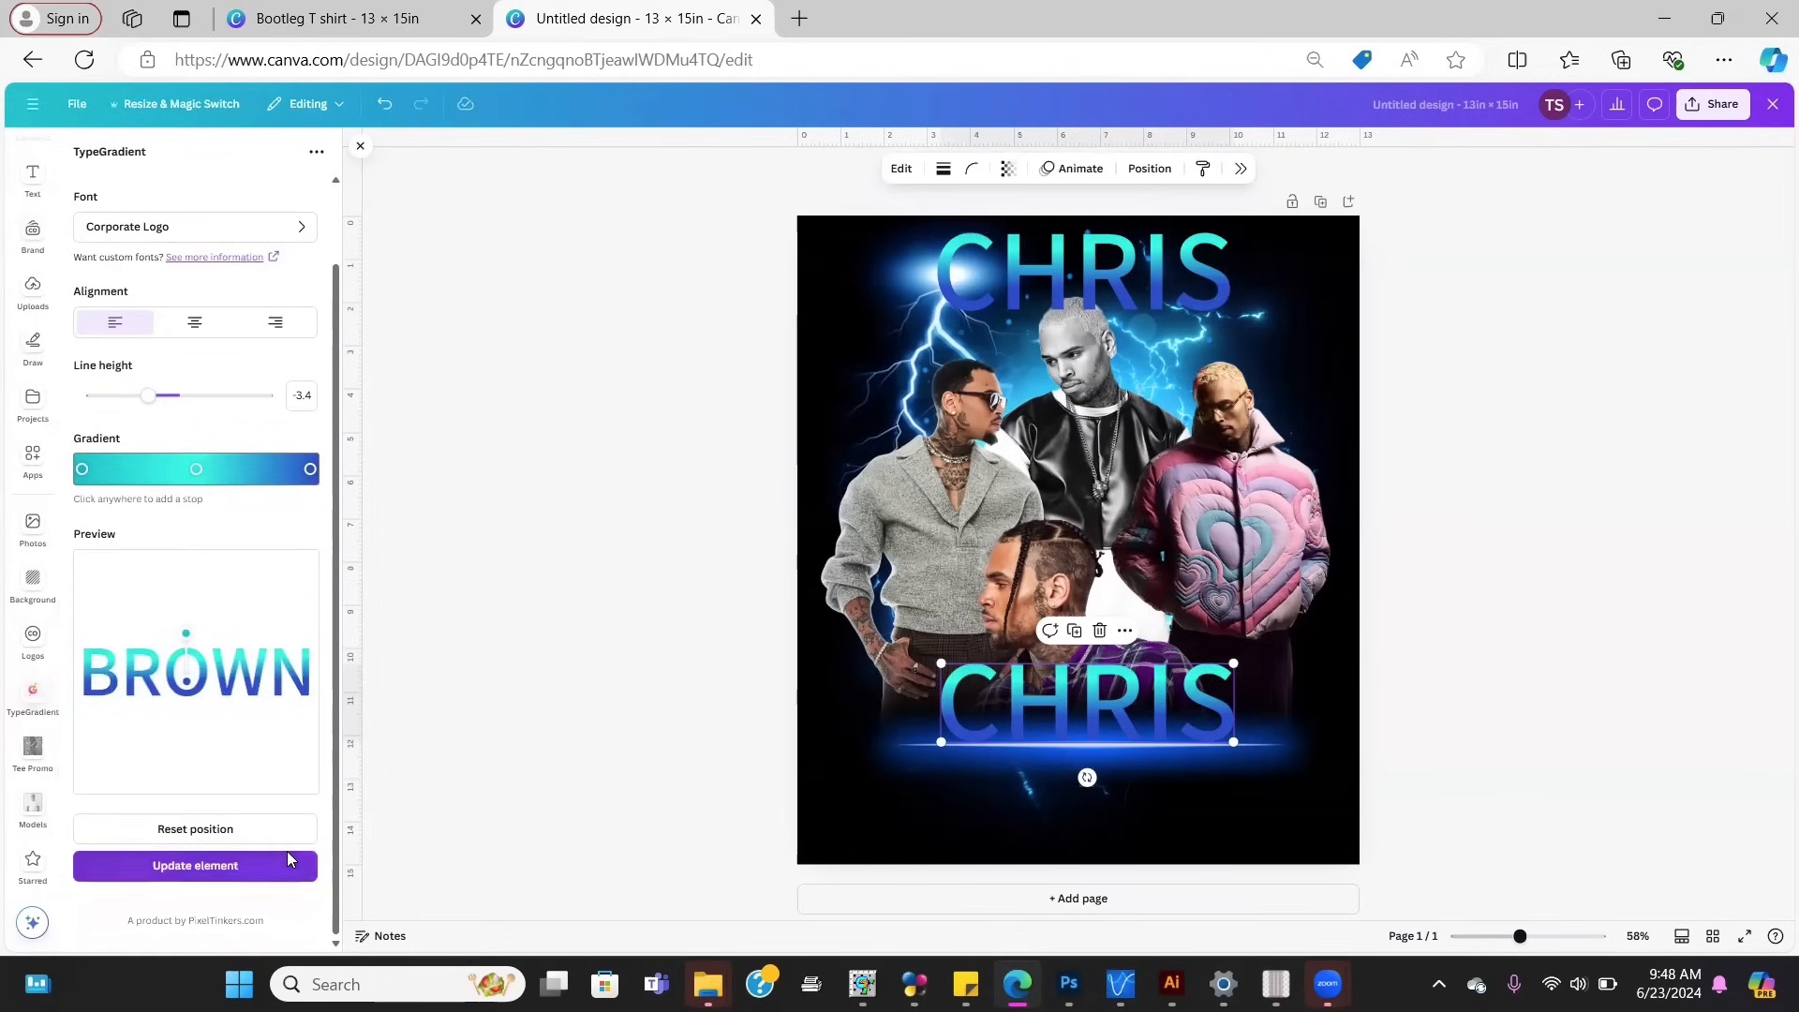
{"action": "left_click", "coordinate": [288, 853]}
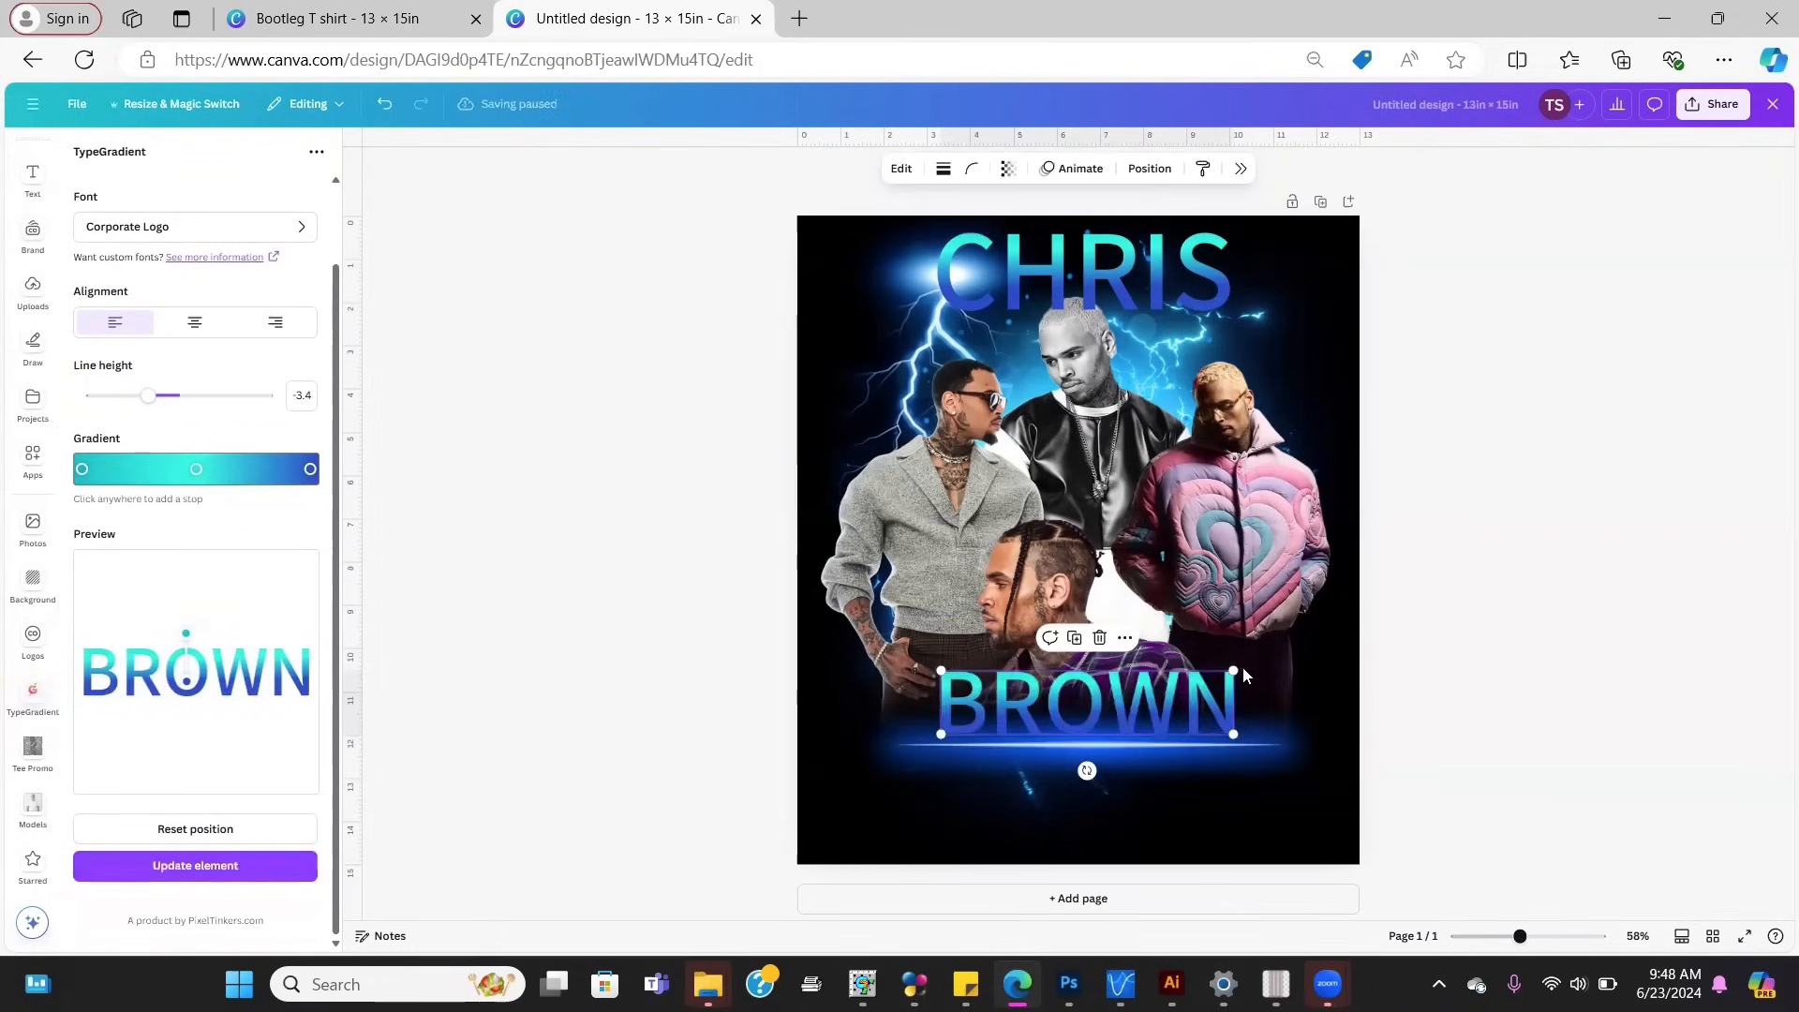
Step: Enlarge the BROWN headline and shift it left under the figures
{"action": "left_click_drag", "start_coordinate": [1237, 665], "coordinate": [1337, 643]}
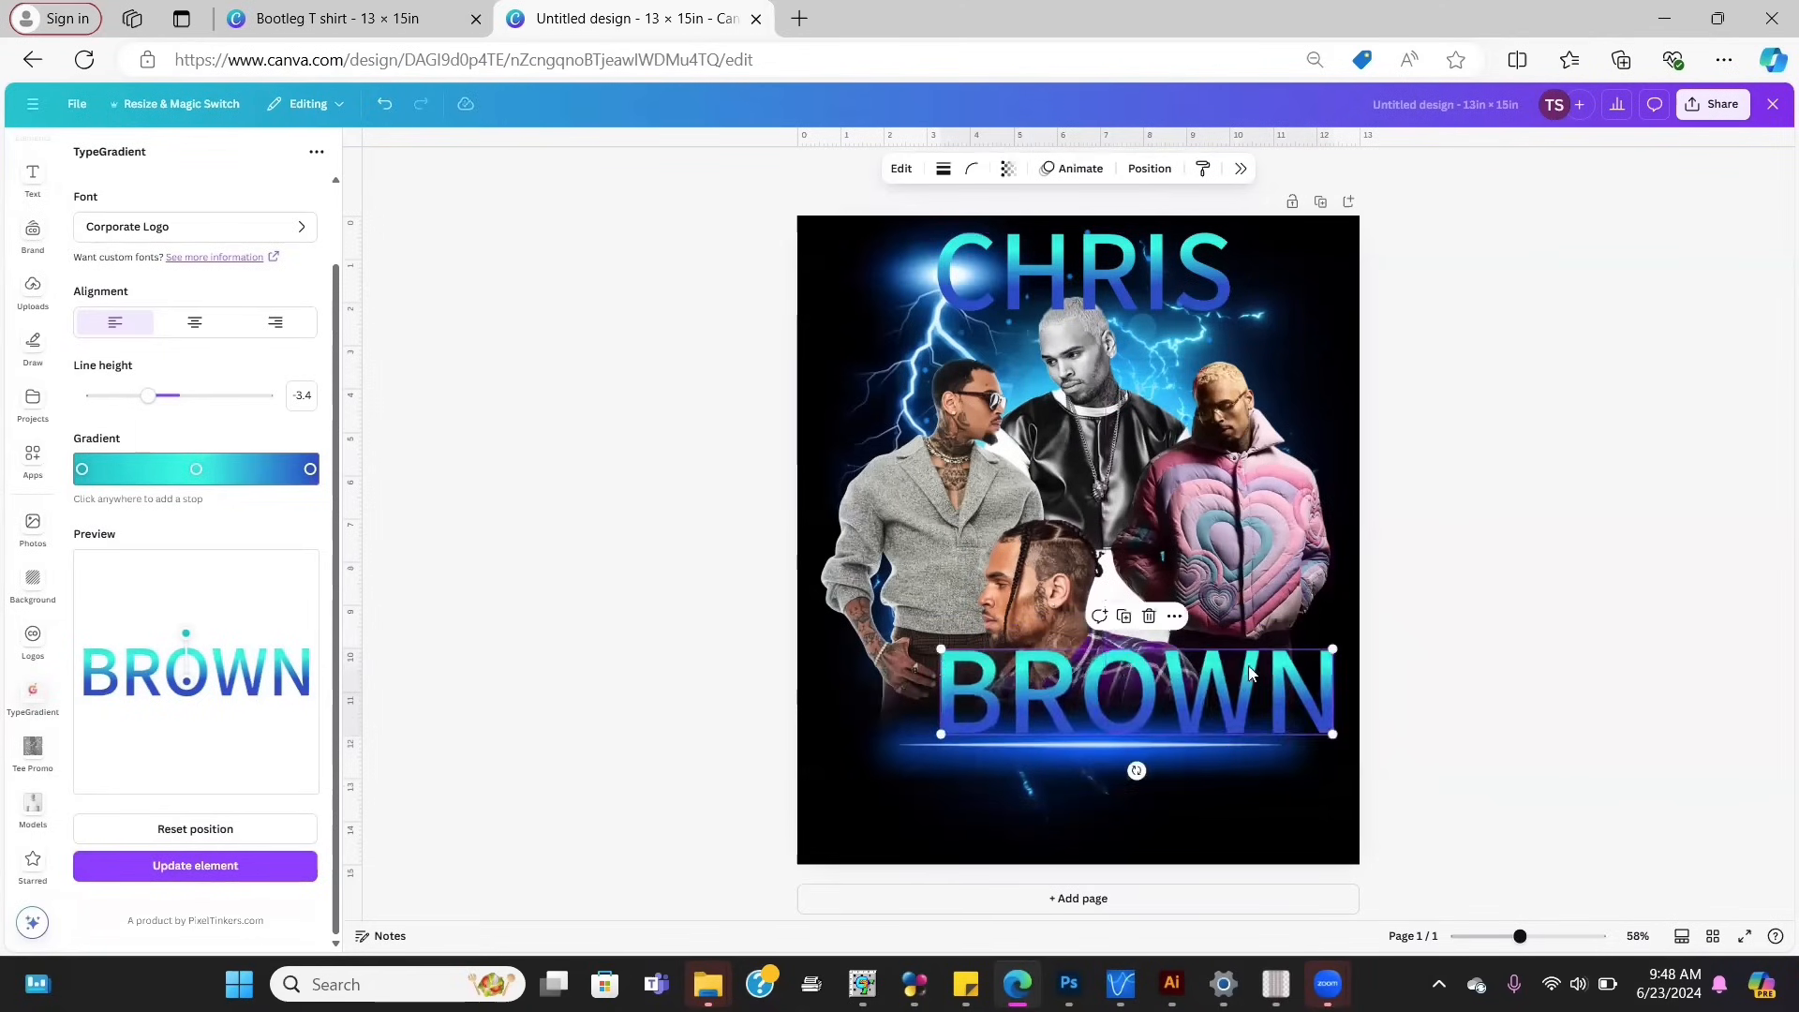
{"action": "left_click_drag", "start_coordinate": [1233, 676], "coordinate": [1202, 679]}
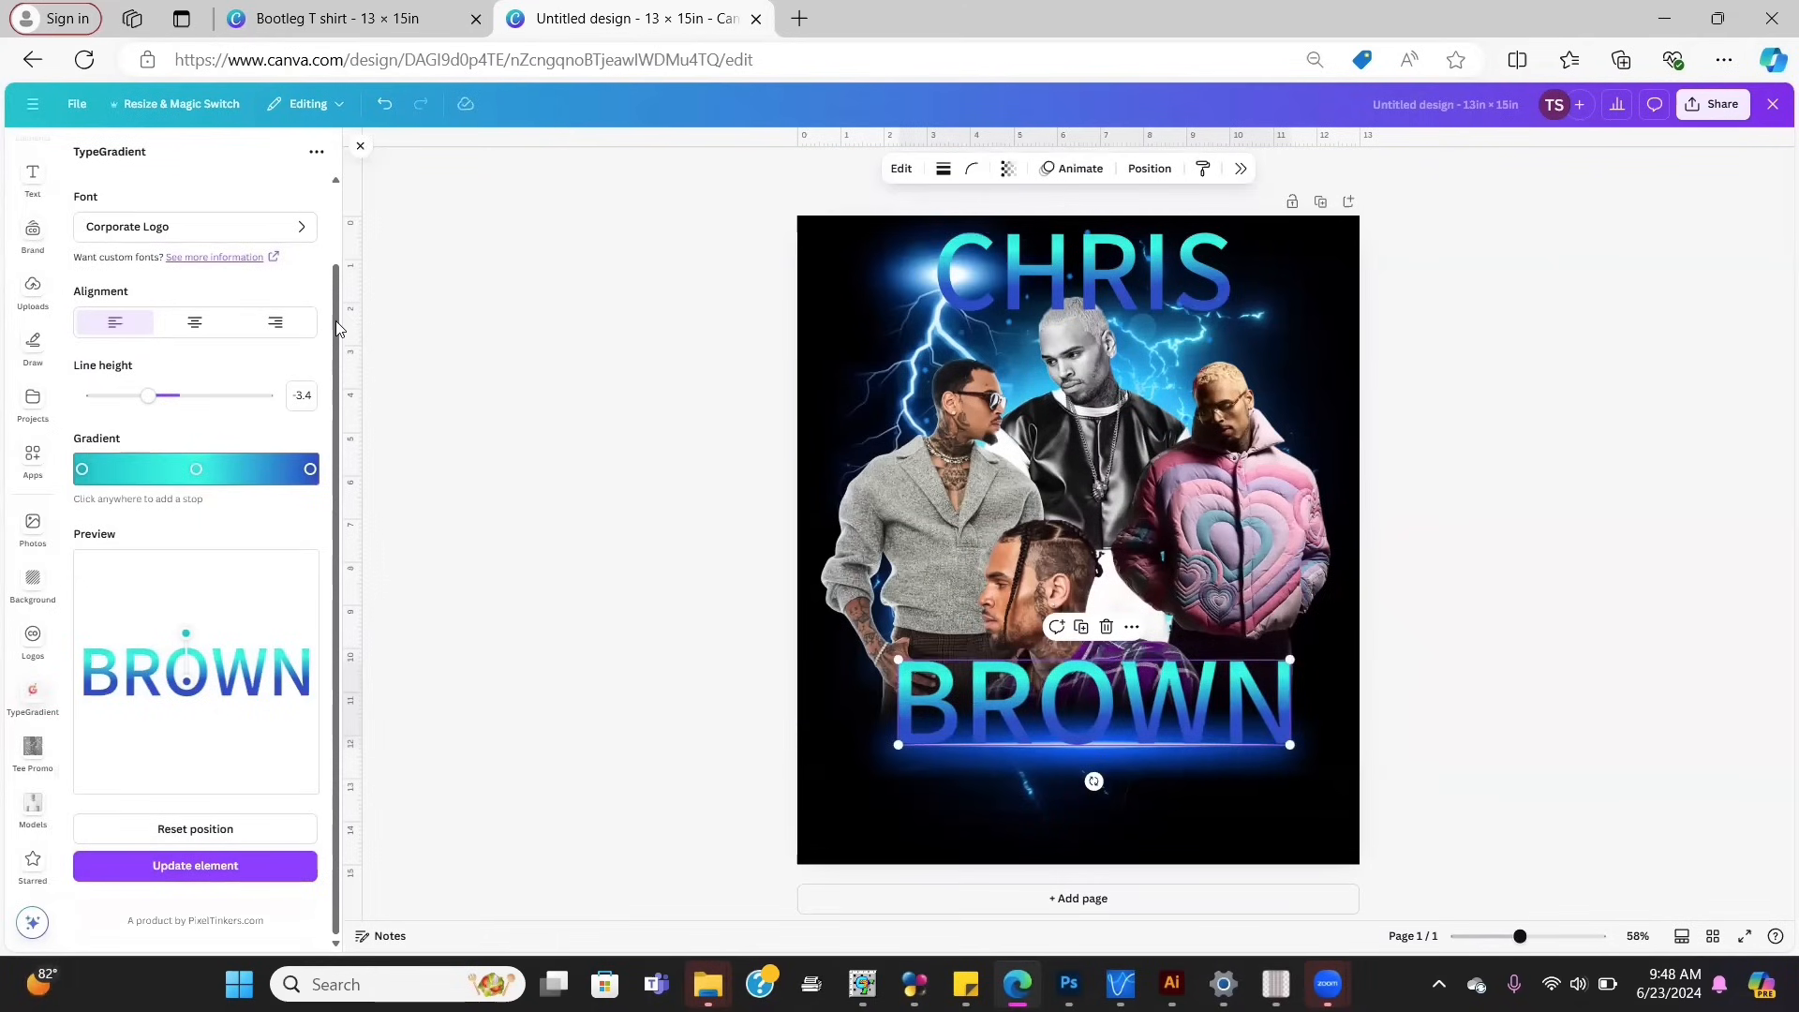
{"action": "scroll", "coordinate": [339, 328], "scroll_direction": "up", "scroll_amount": 1}
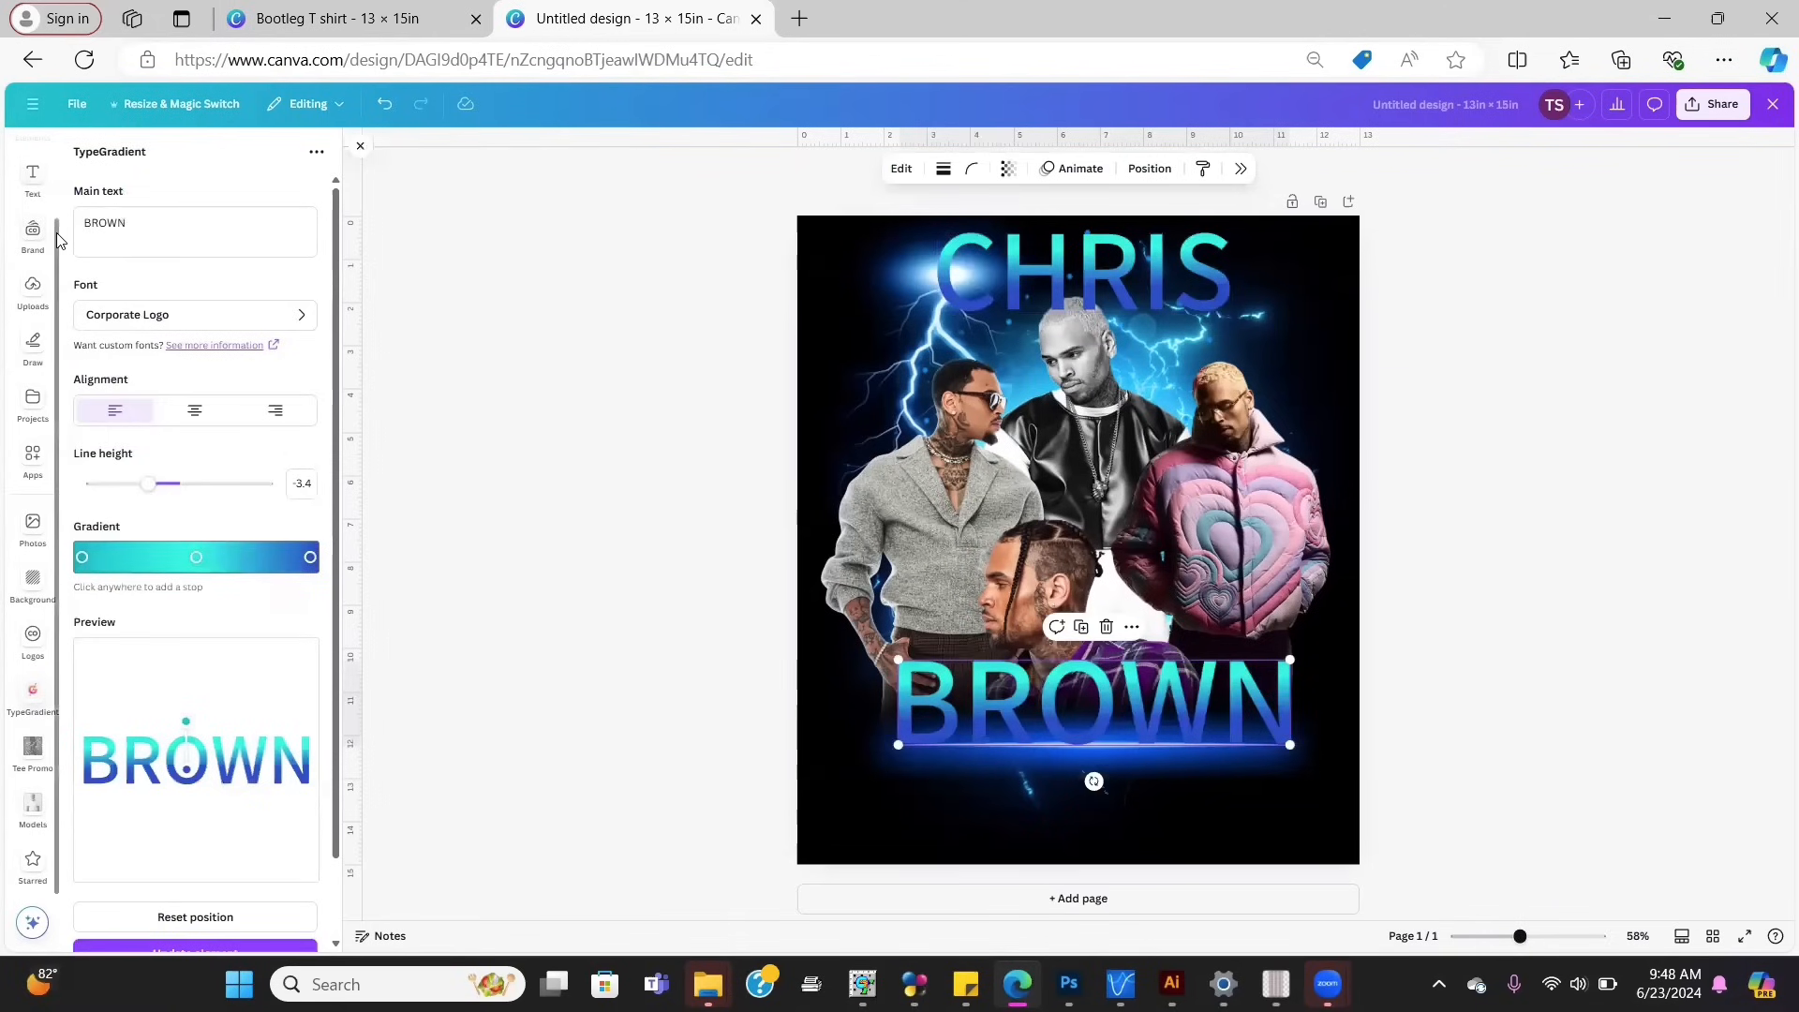
{"action": "scroll", "coordinate": [37, 189], "scroll_direction": "up", "scroll_amount": 1}
Step: Search the Elements graphics for 'White light'
{"action": "left_click", "coordinate": [34, 183]}
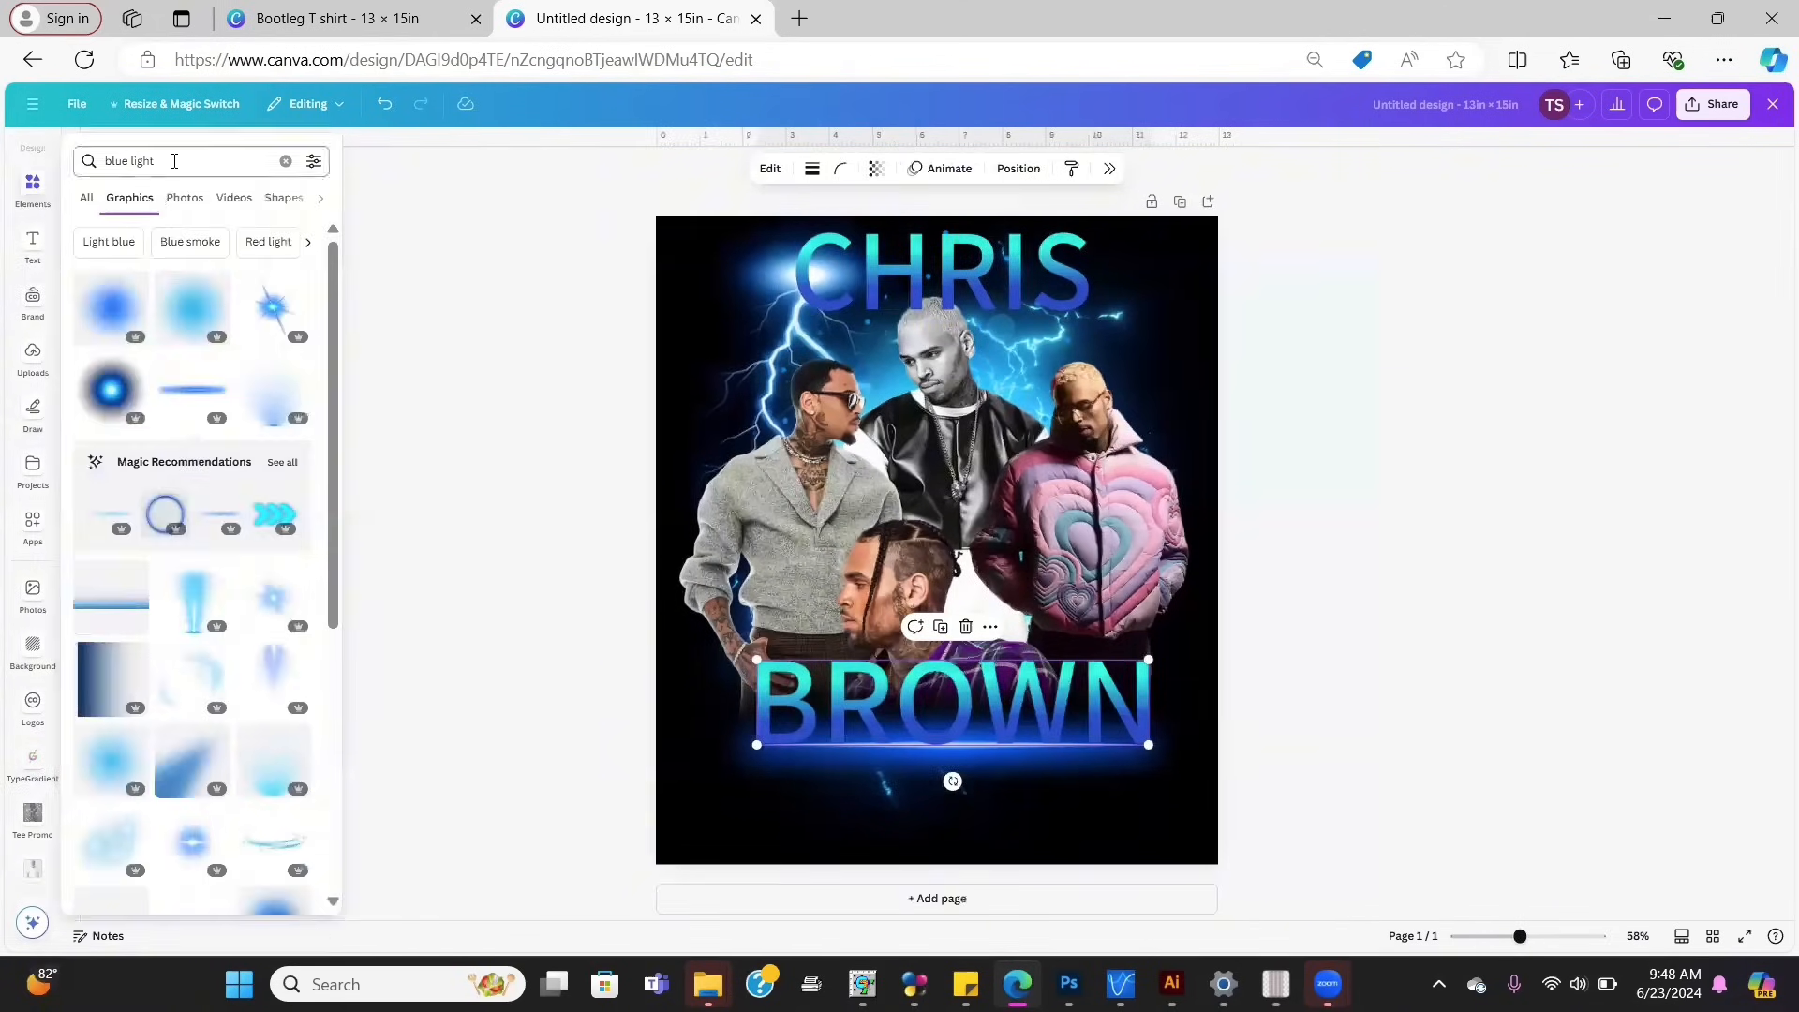
{"action": "triple_click", "coordinate": [93, 160]}
{"action": "type", "text": "Whit"}
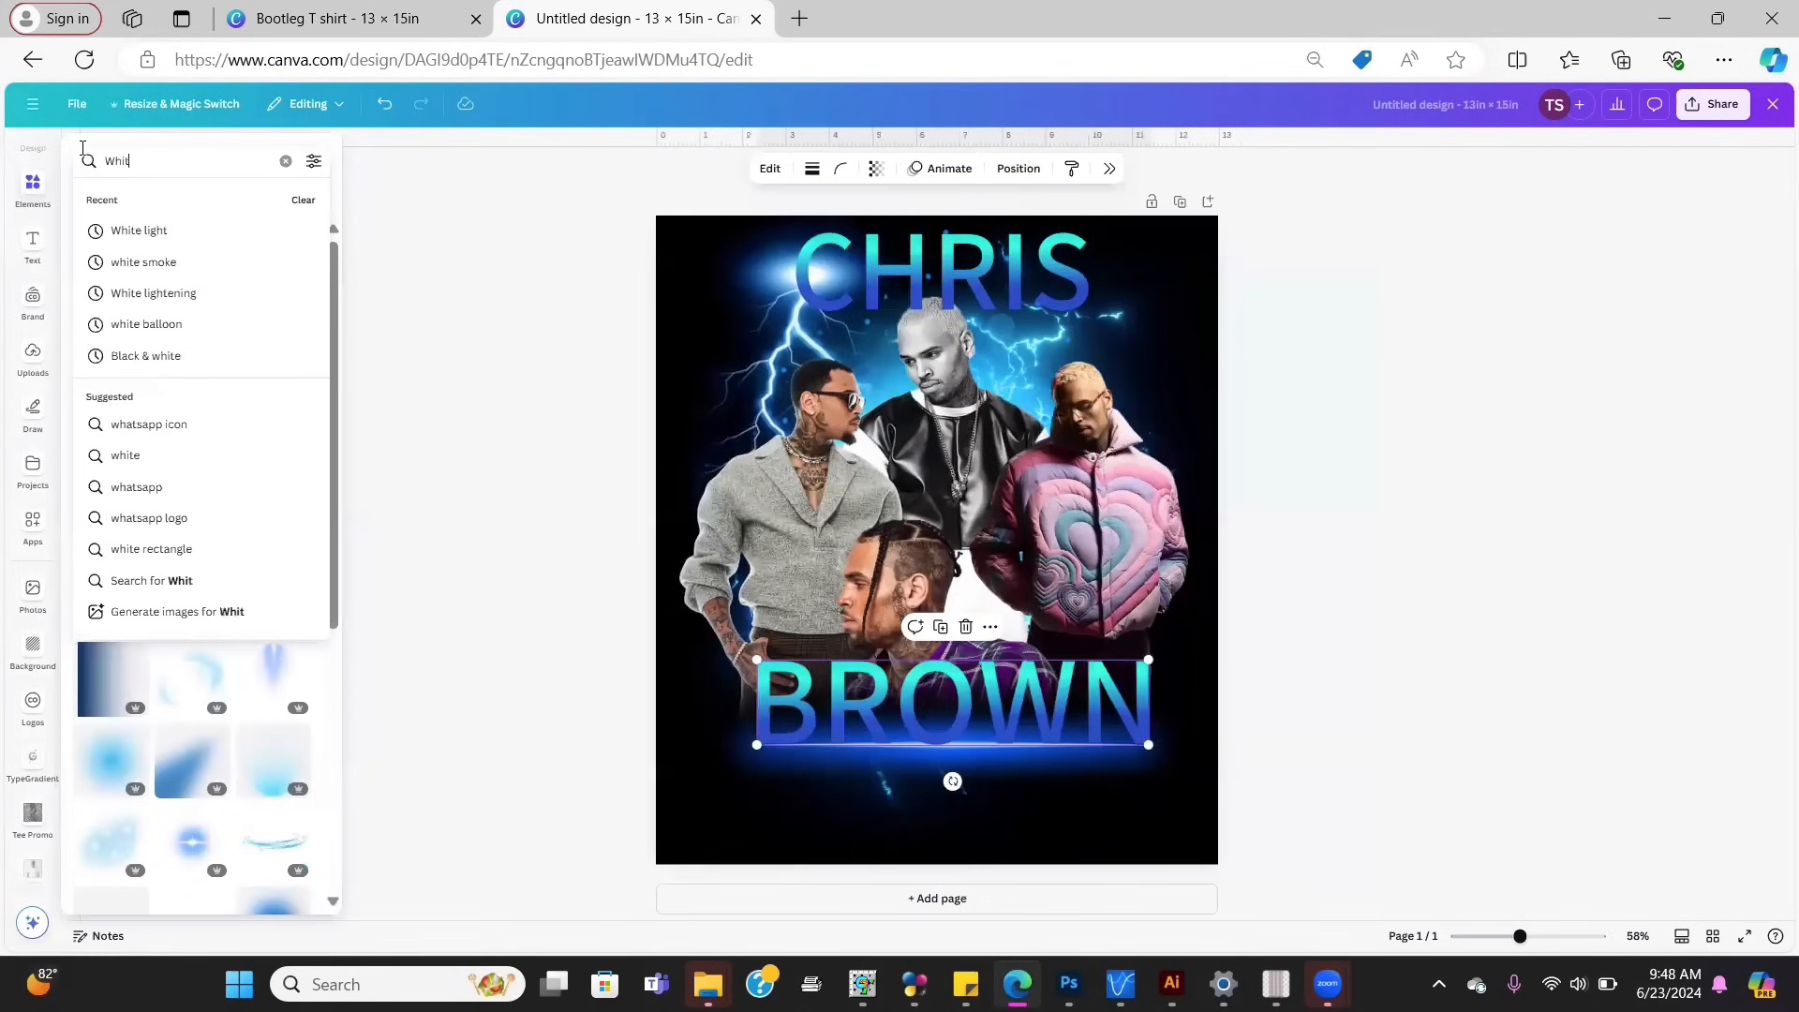
{"action": "type", "text": "e light"}
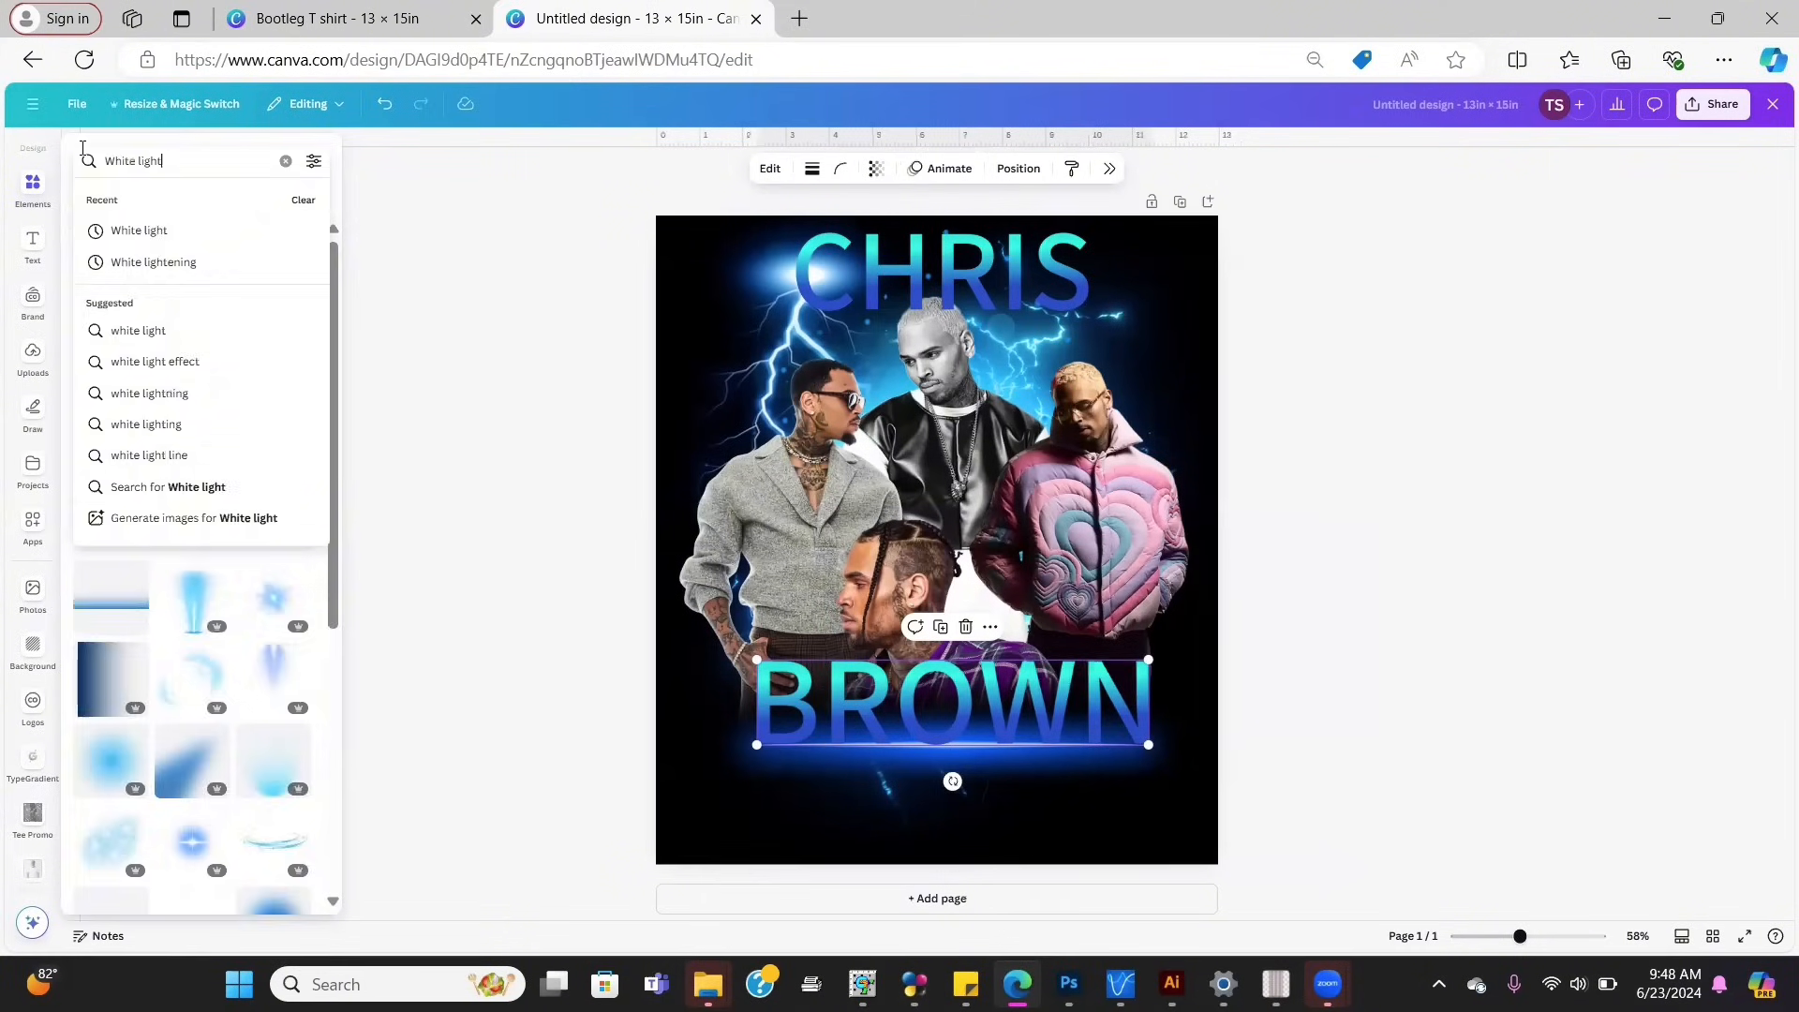
{"action": "key", "text": "Return"}
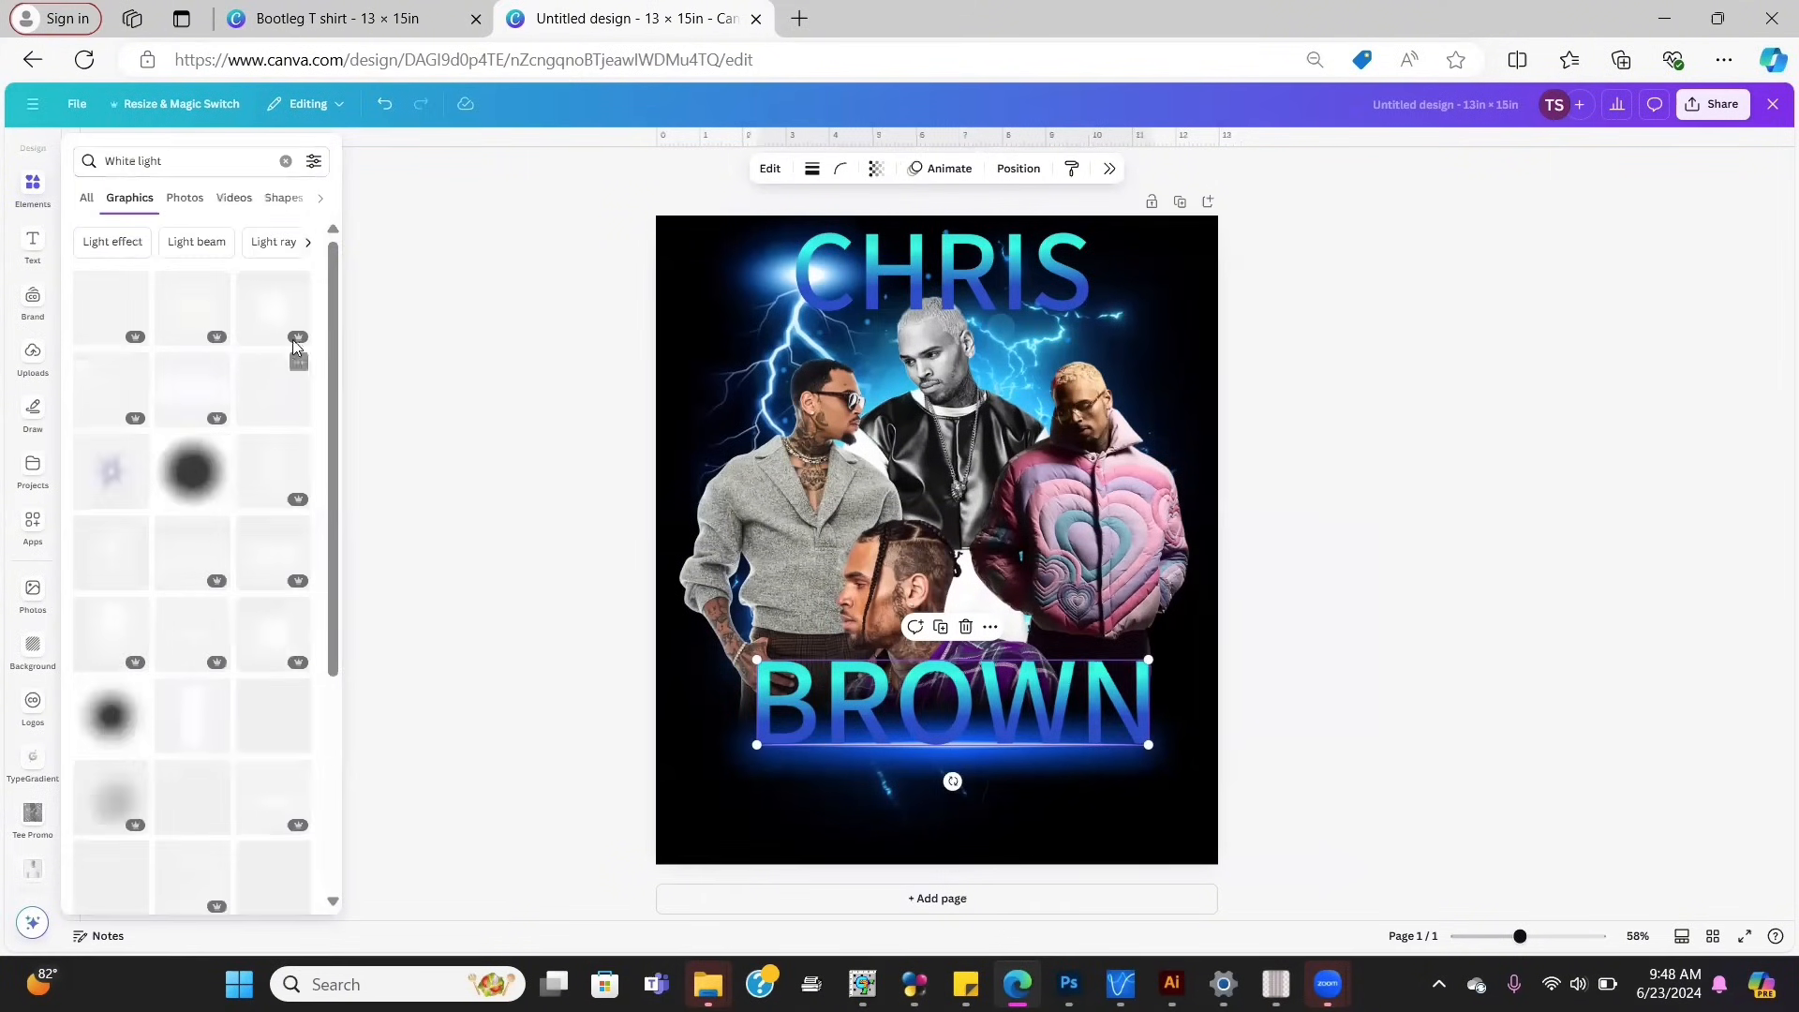
Step: Try several white glow graphics, deleting the rejects, and keep a final glow on the collage
{"action": "left_click", "coordinate": [272, 310]}
{"action": "left_click_drag", "start_coordinate": [959, 560], "coordinate": [1059, 468]}
{"action": "key", "text": "Delete"}
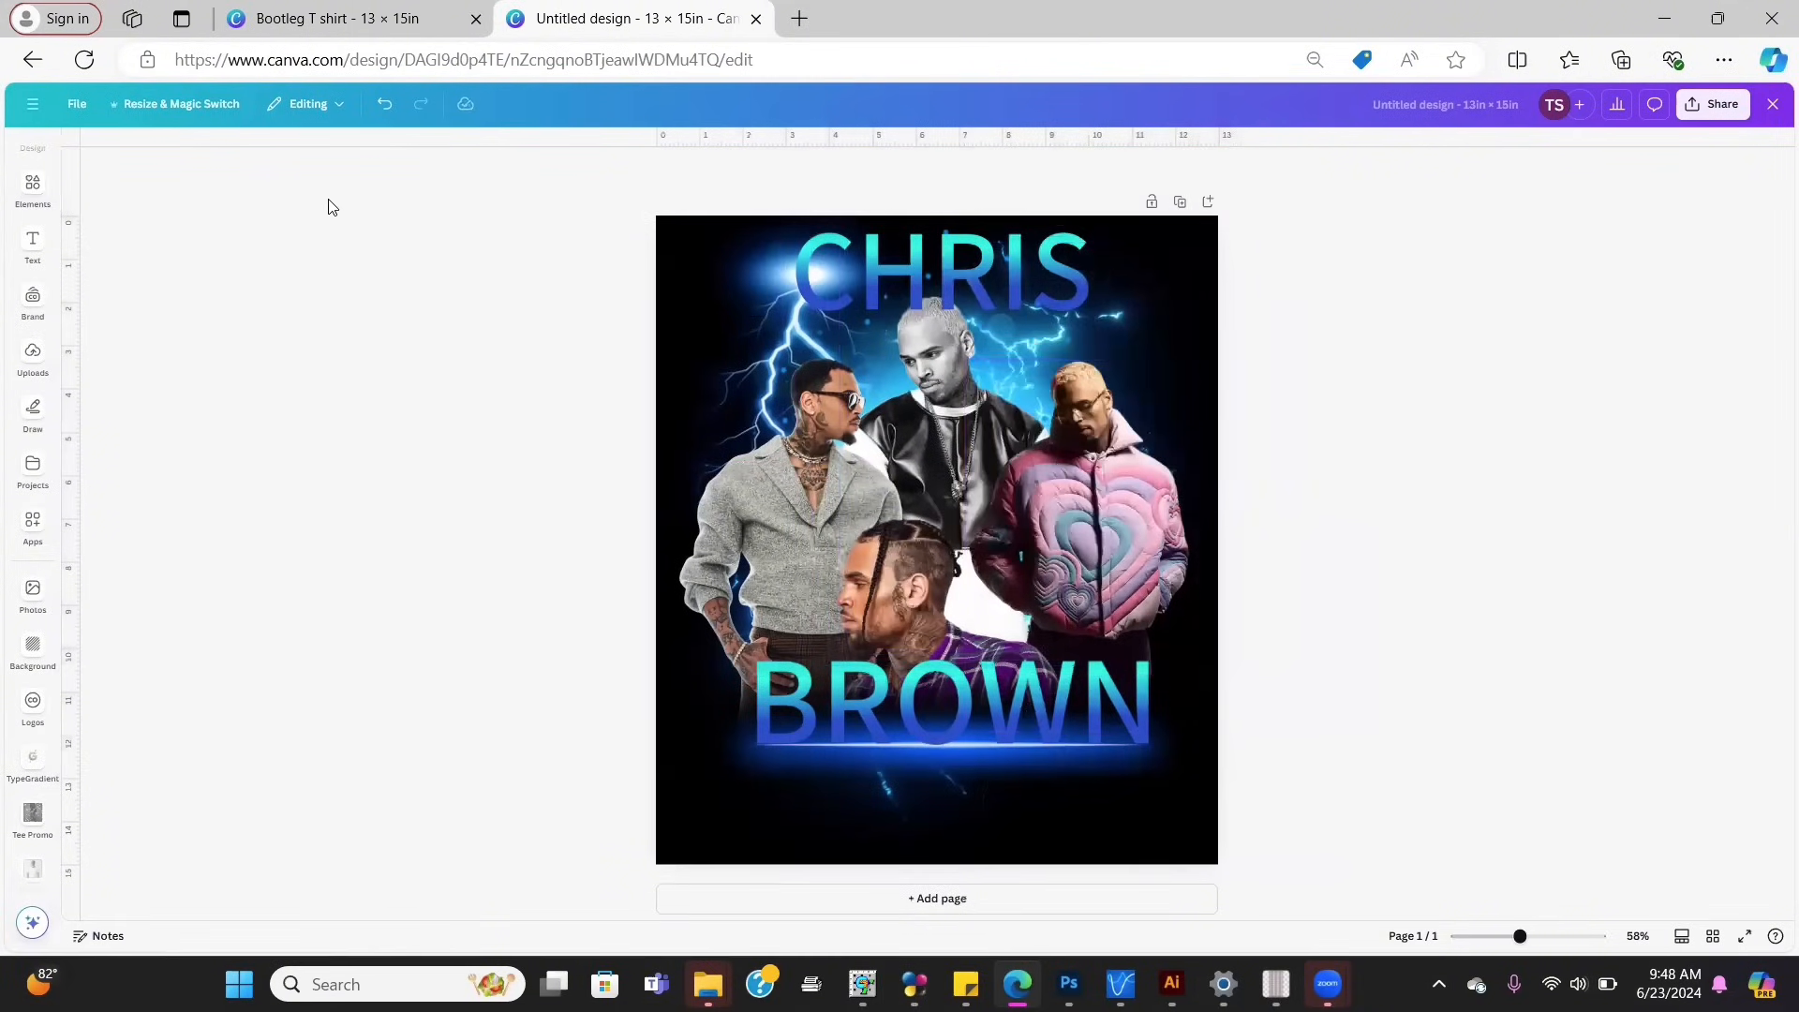
{"action": "left_click", "coordinate": [33, 242]}
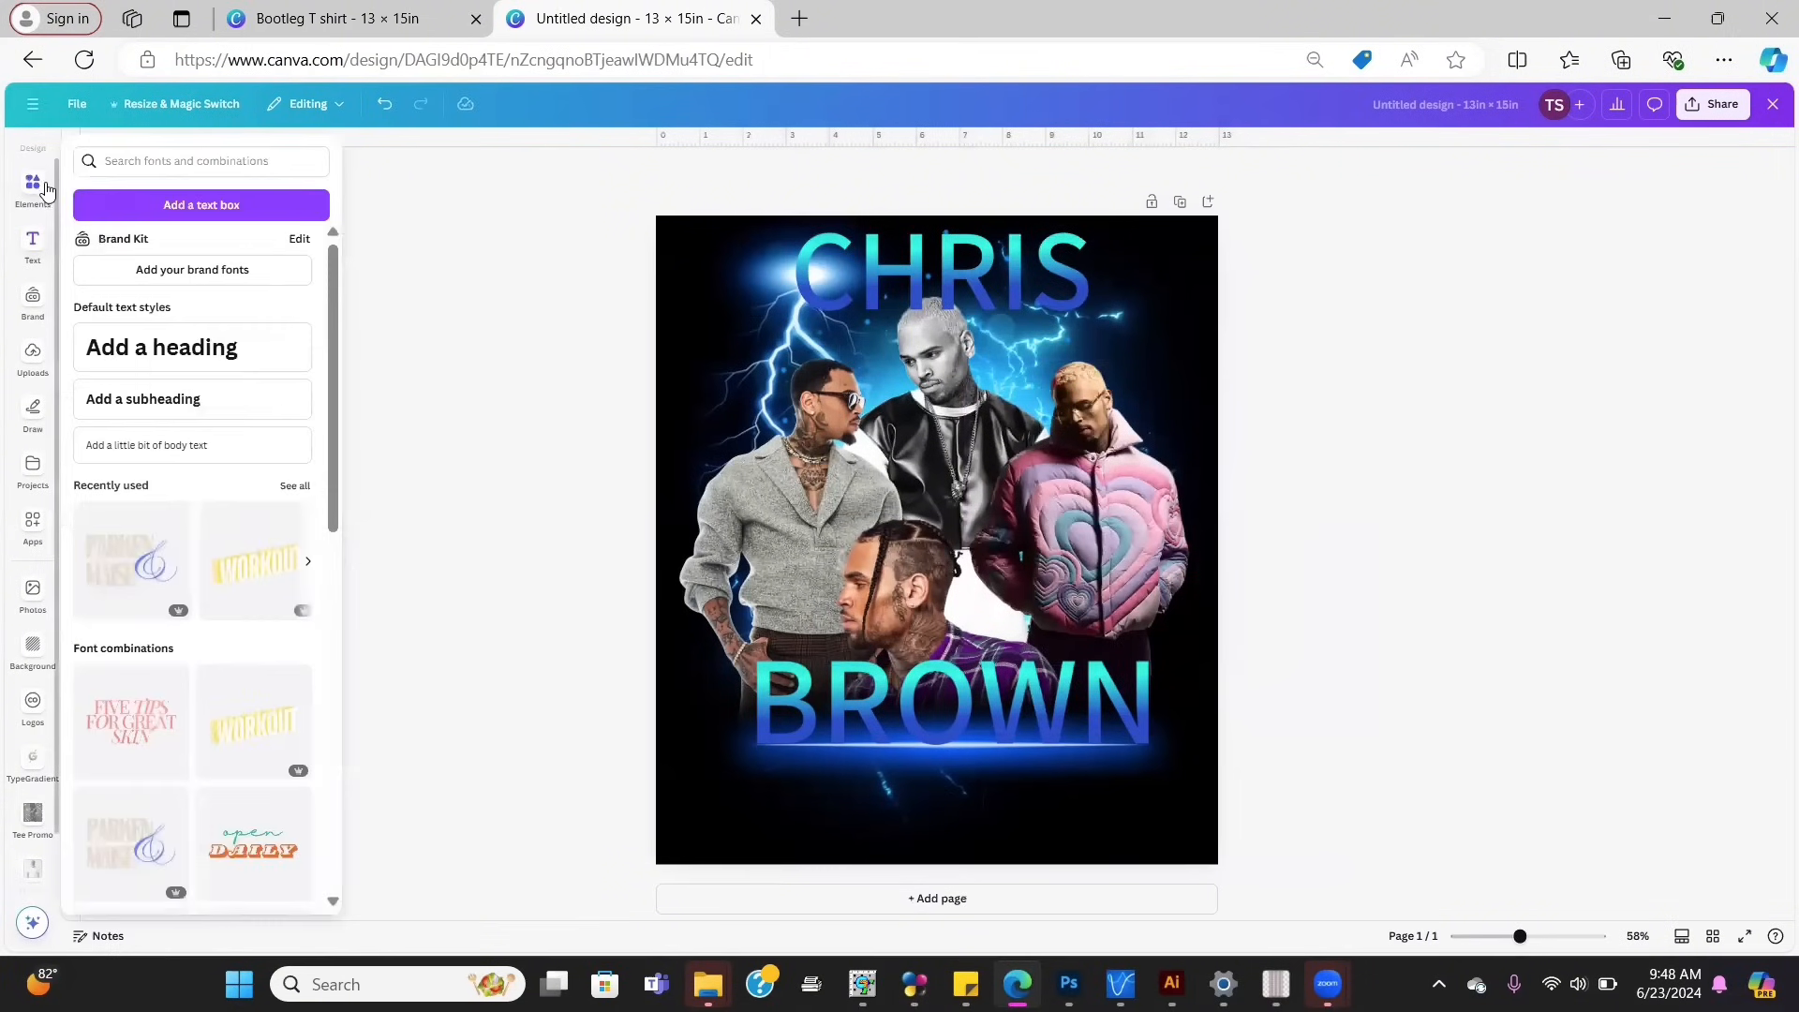
{"action": "left_click", "coordinate": [33, 184]}
{"action": "left_click", "coordinate": [107, 432]}
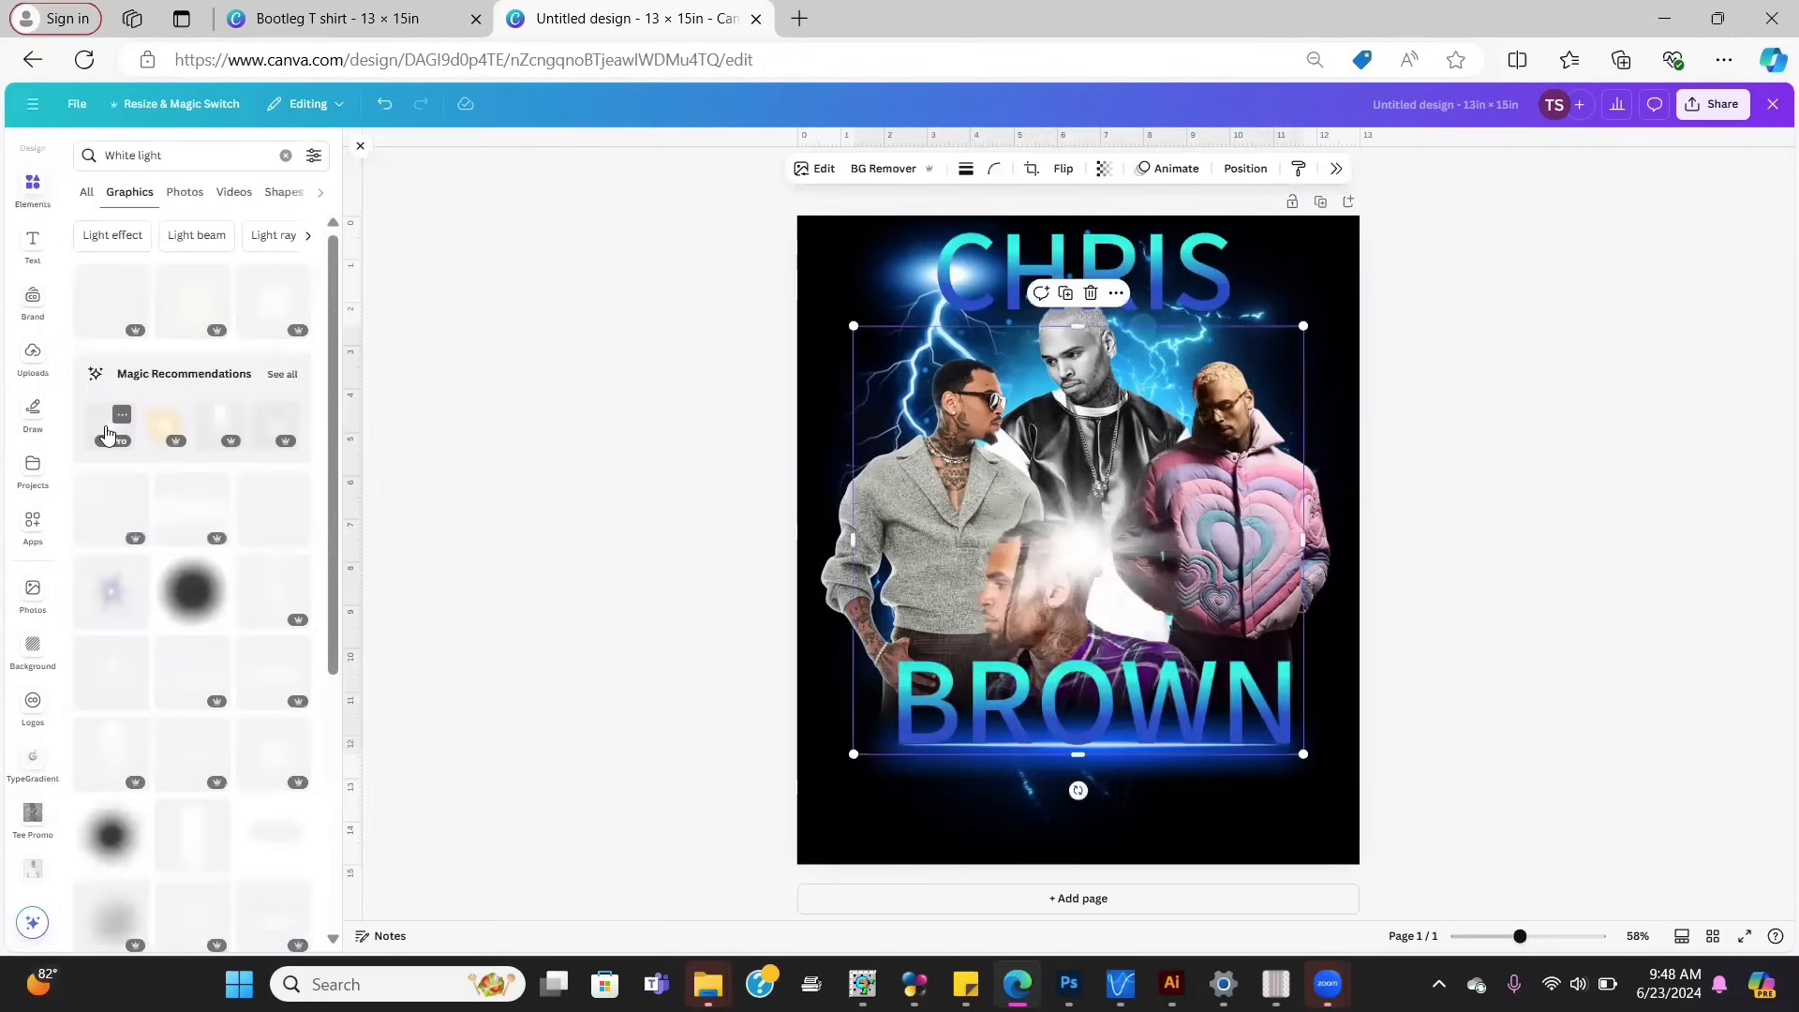
{"action": "key", "text": "Delete"}
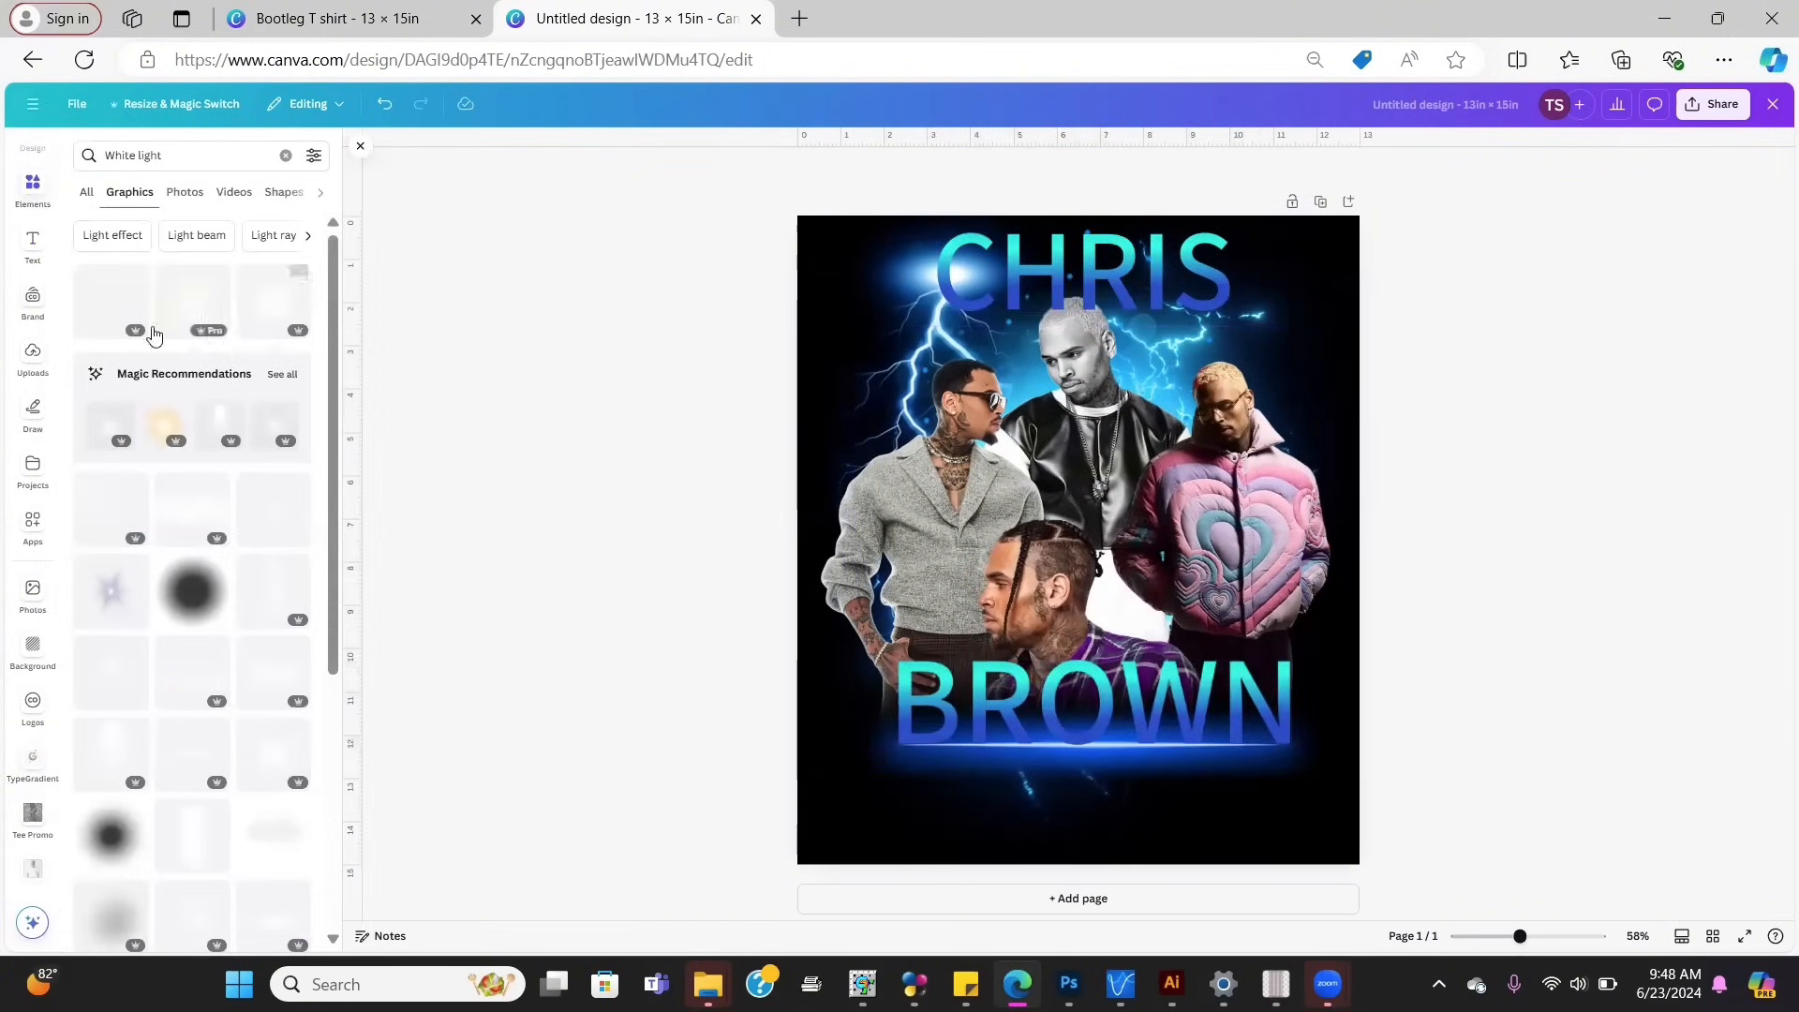
{"action": "left_click", "coordinate": [118, 308]}
{"action": "key", "text": "Delete"}
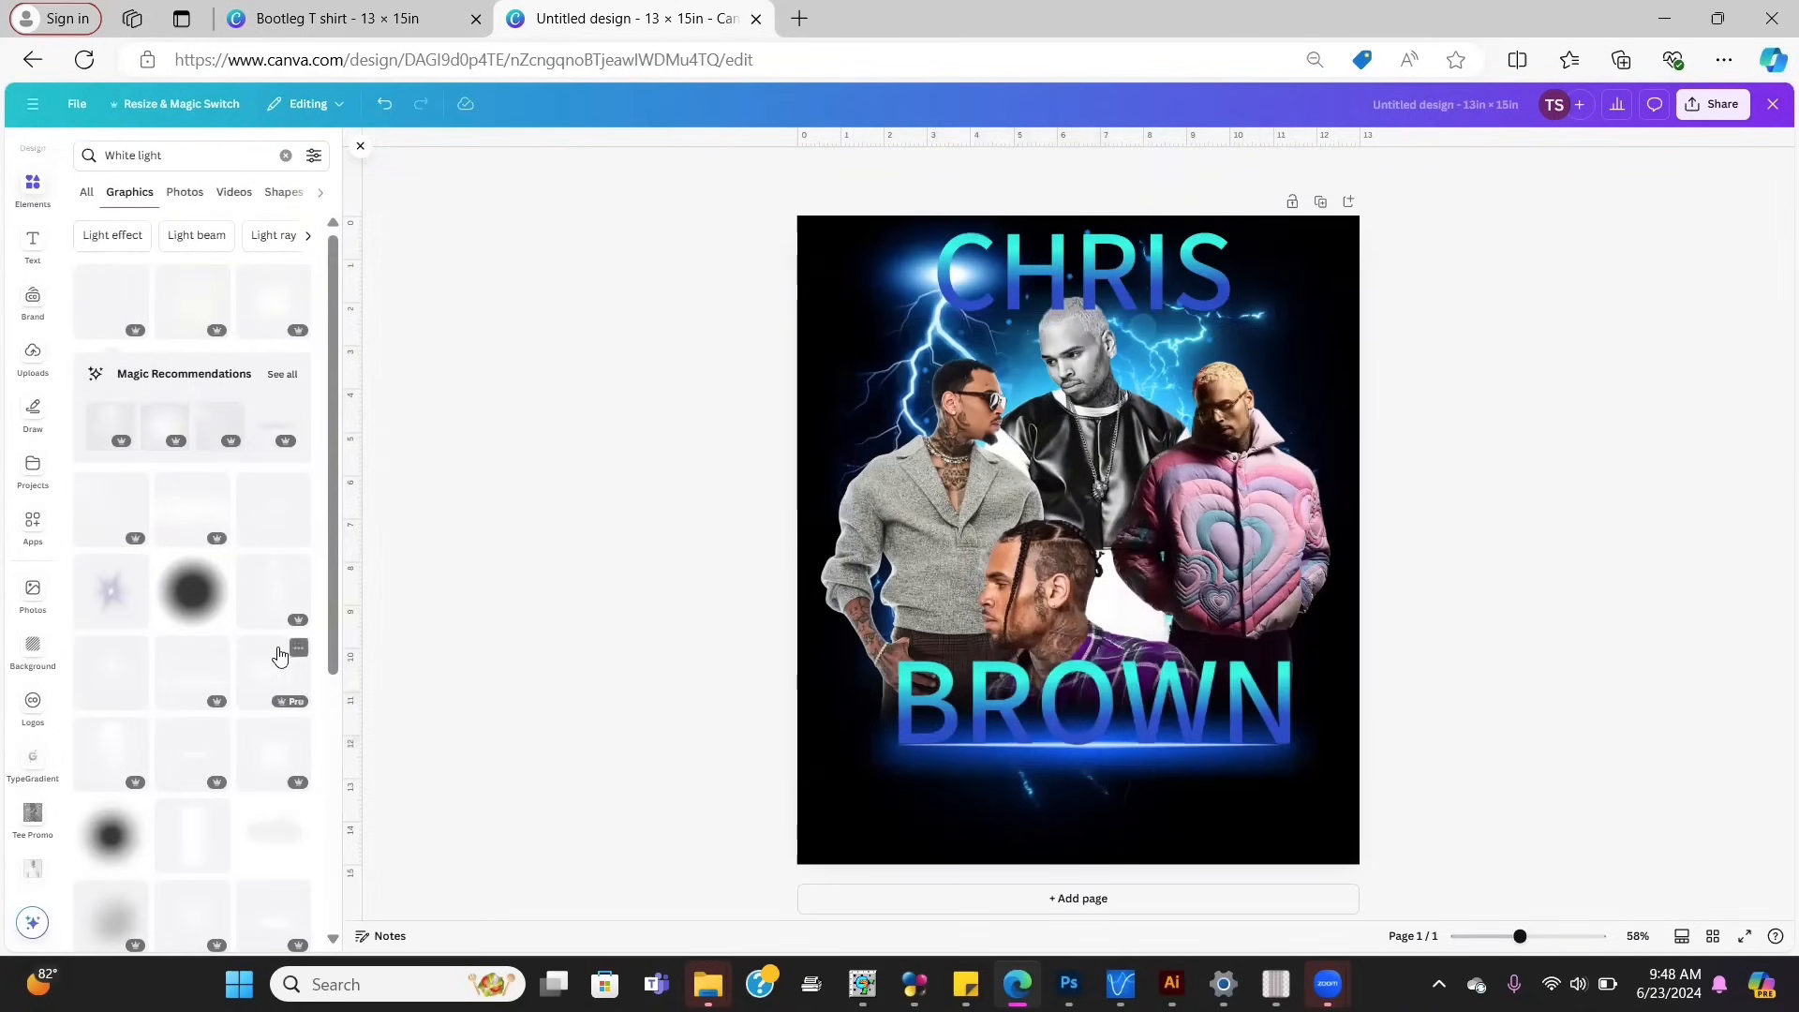
{"action": "left_click", "coordinate": [101, 672]}
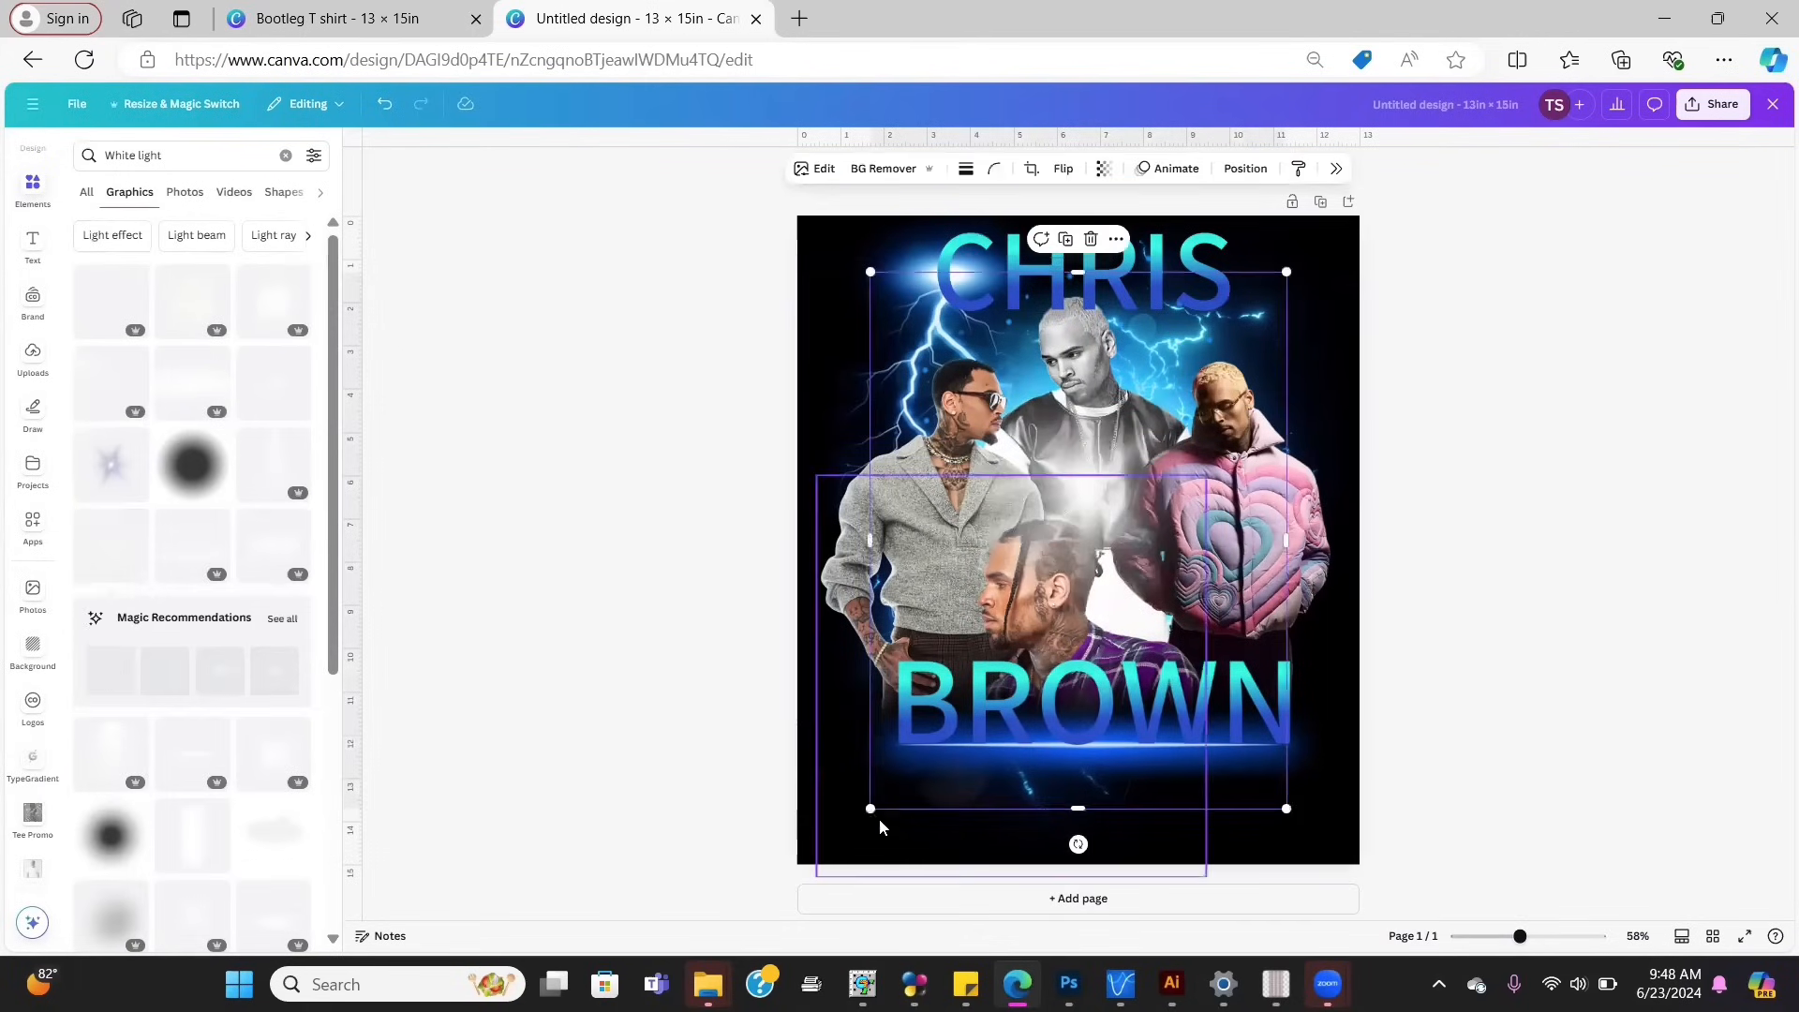
Step: Shrink the glow to a small highlight between the middle figures, then check the CHRIS and BROWN headlines
{"action": "left_click_drag", "start_coordinate": [868, 808], "coordinate": [1288, 380]}
{"action": "left_click_drag", "start_coordinate": [1259, 303], "coordinate": [1102, 487]}
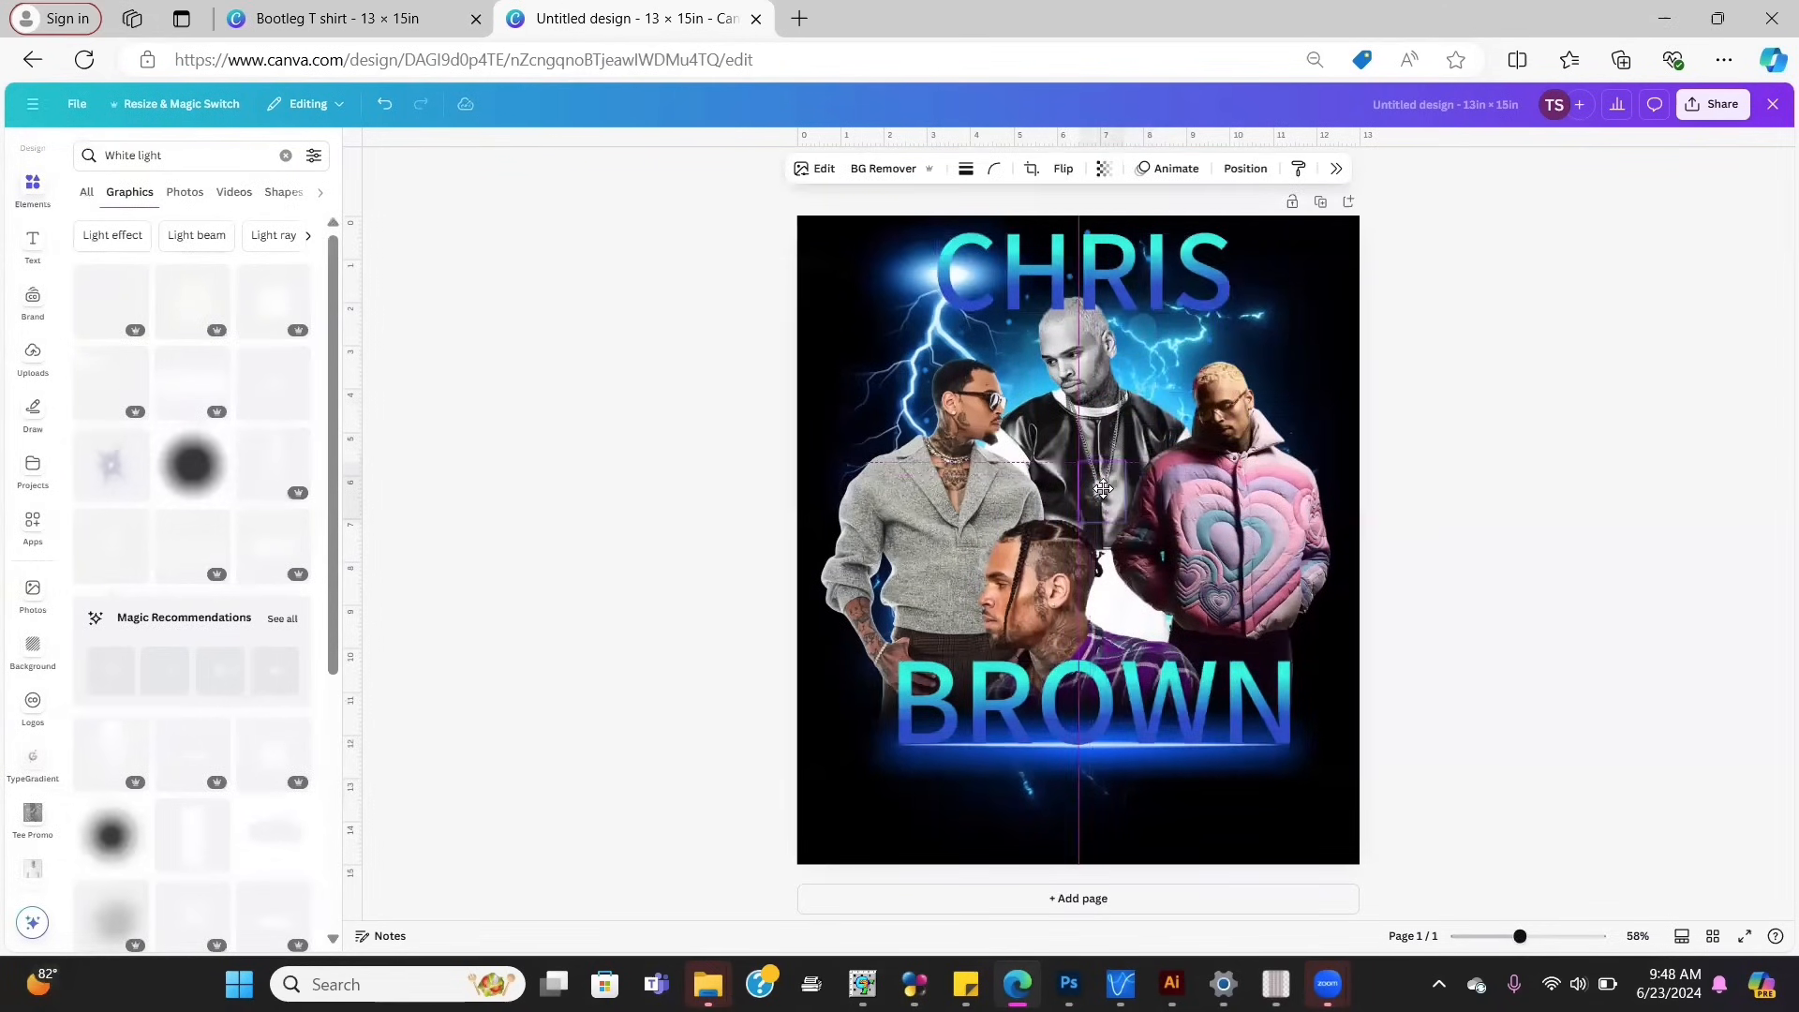
{"action": "left_click", "coordinate": [1477, 556]}
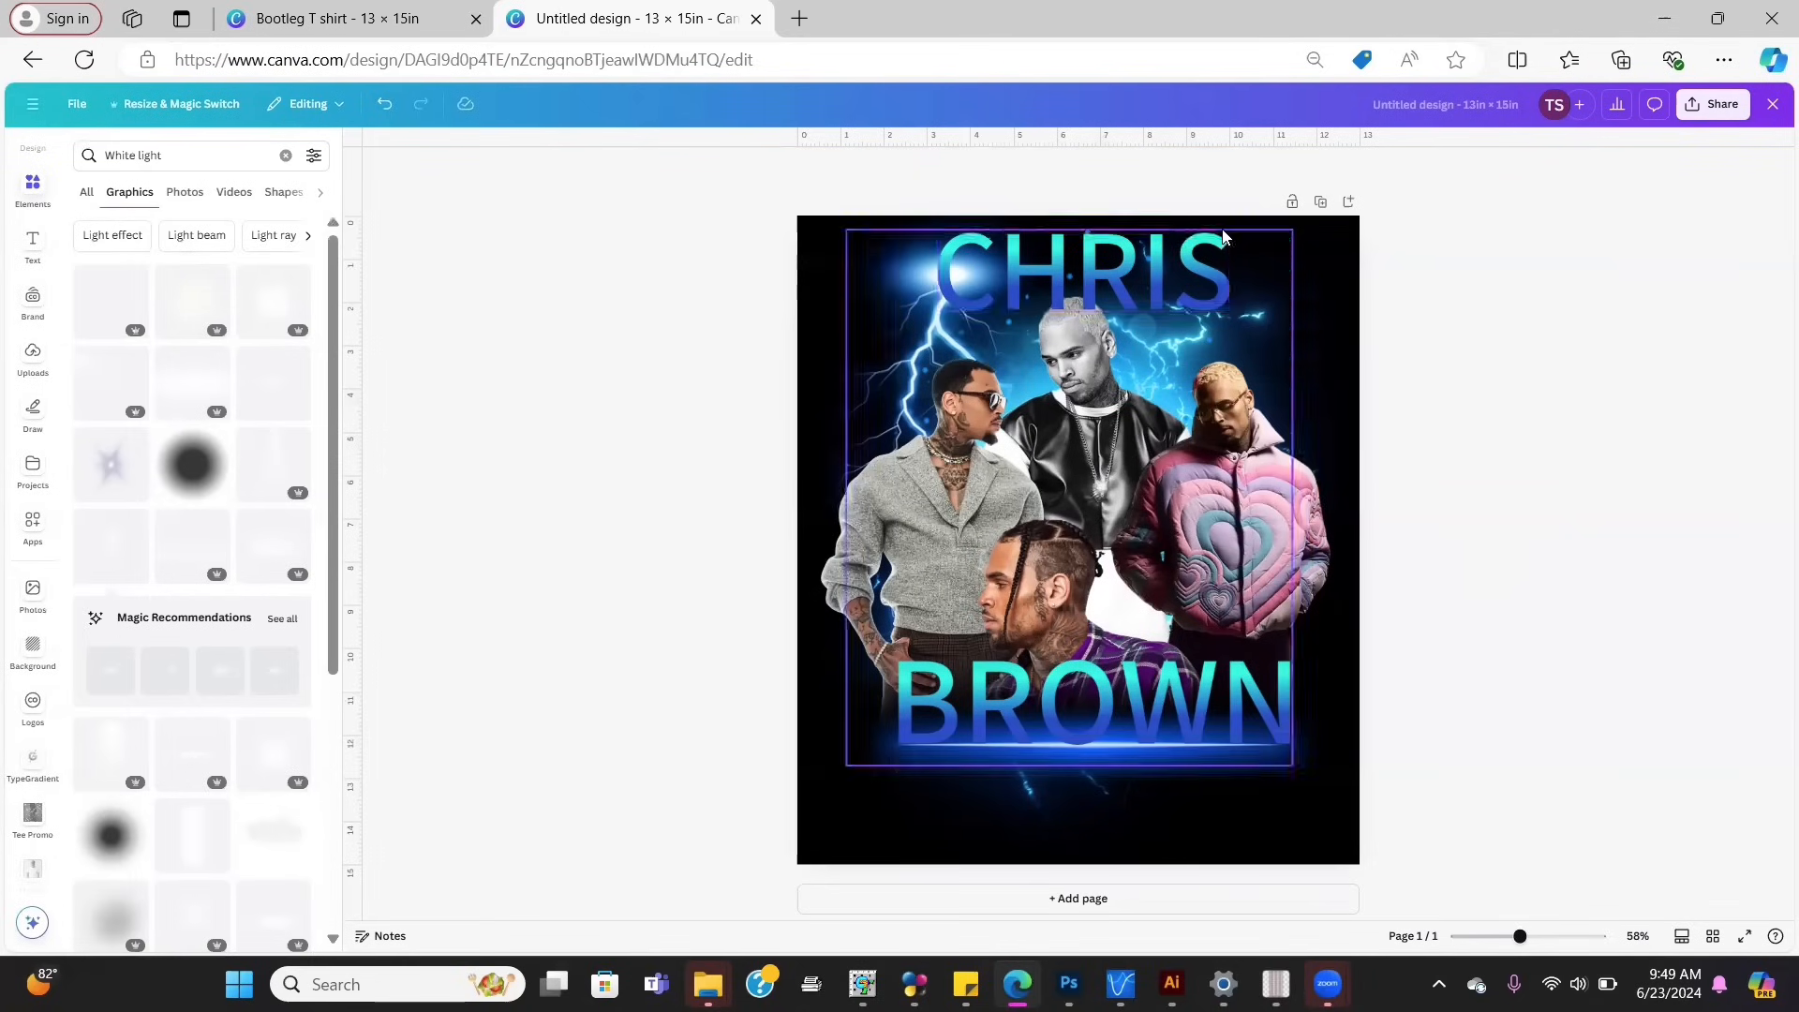
{"action": "left_click", "coordinate": [1178, 278]}
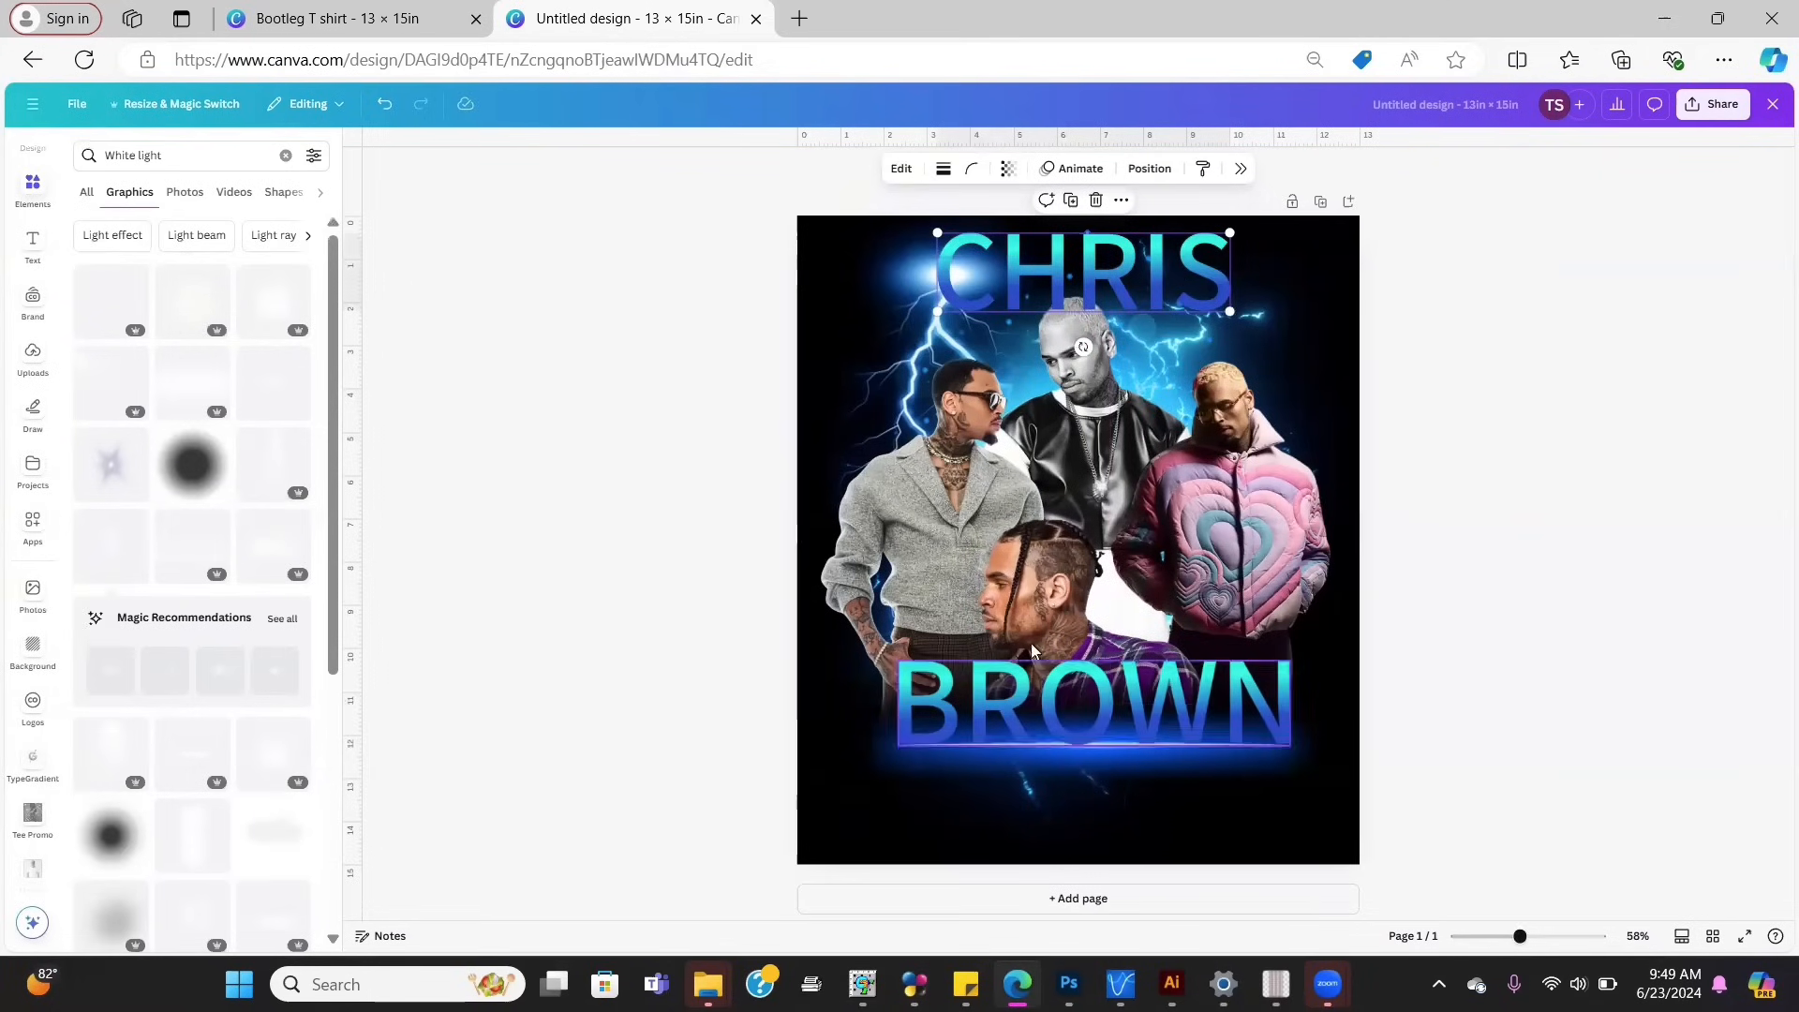
{"action": "left_click", "coordinate": [1151, 701]}
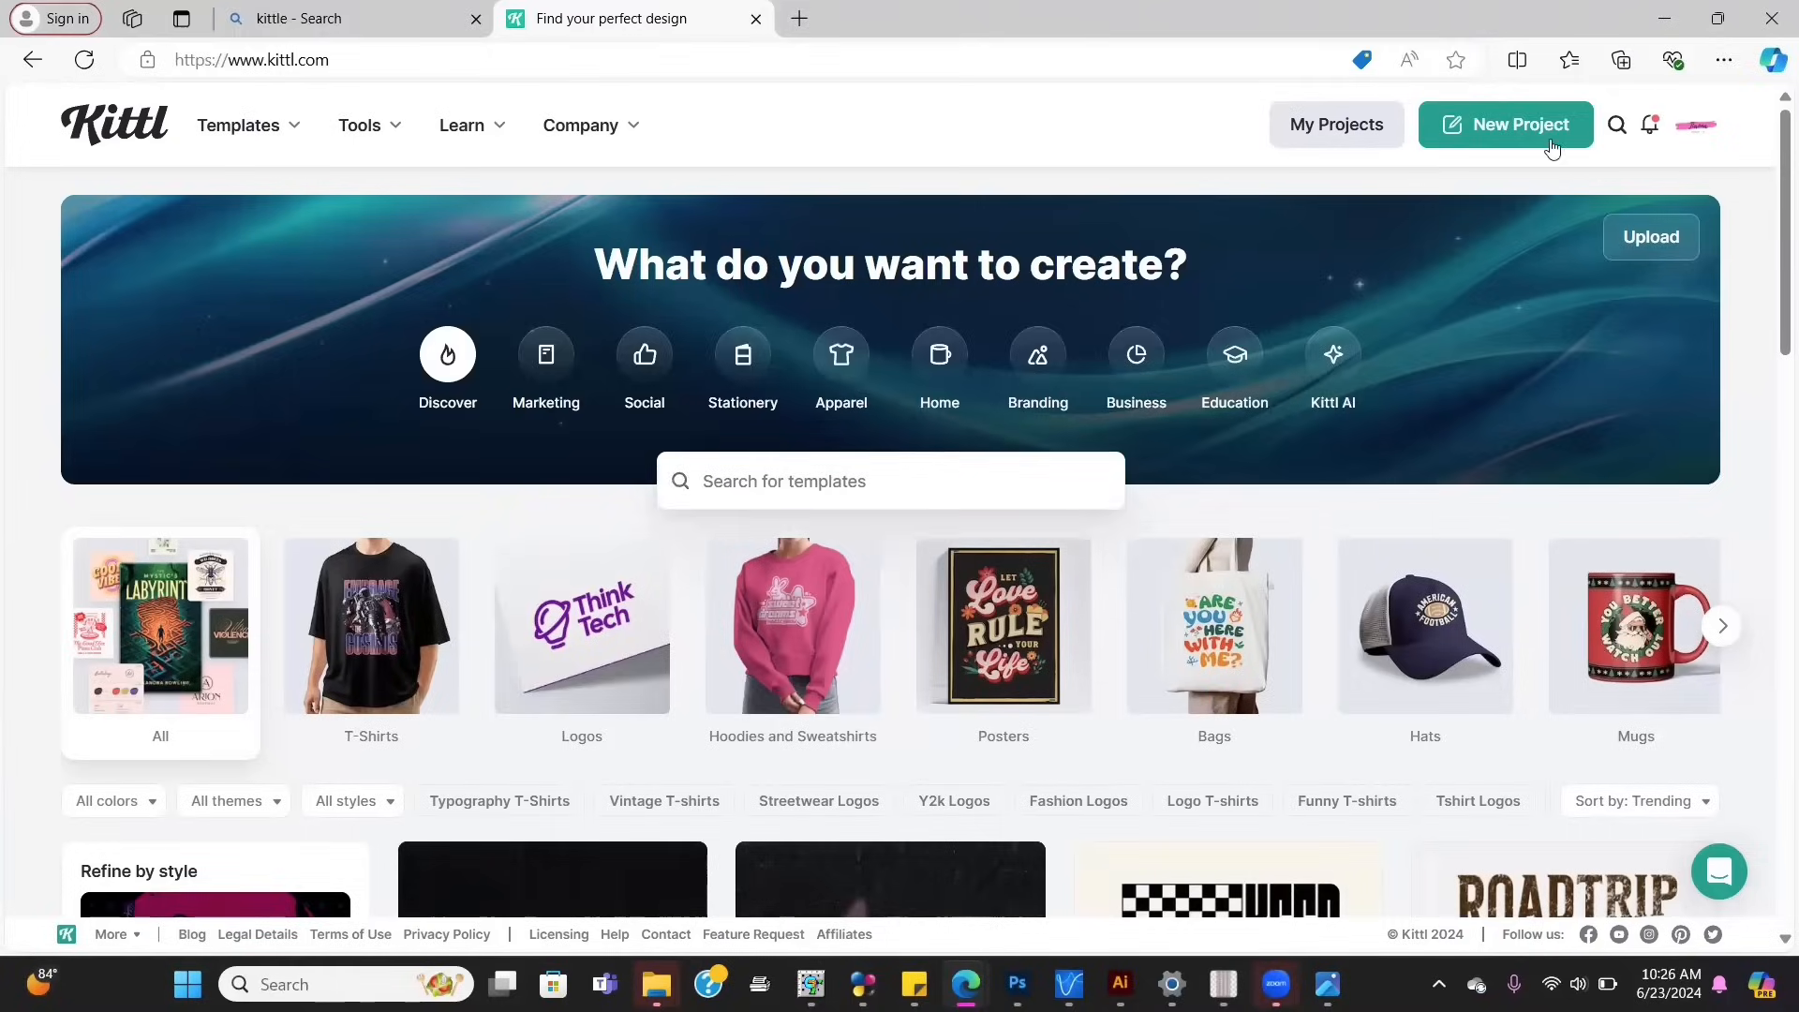
Step: Create a new Kittl project on a Standard 1200 × 1200 px artboard and dismiss the multiple-artboards popup
{"action": "left_click", "coordinate": [1473, 126]}
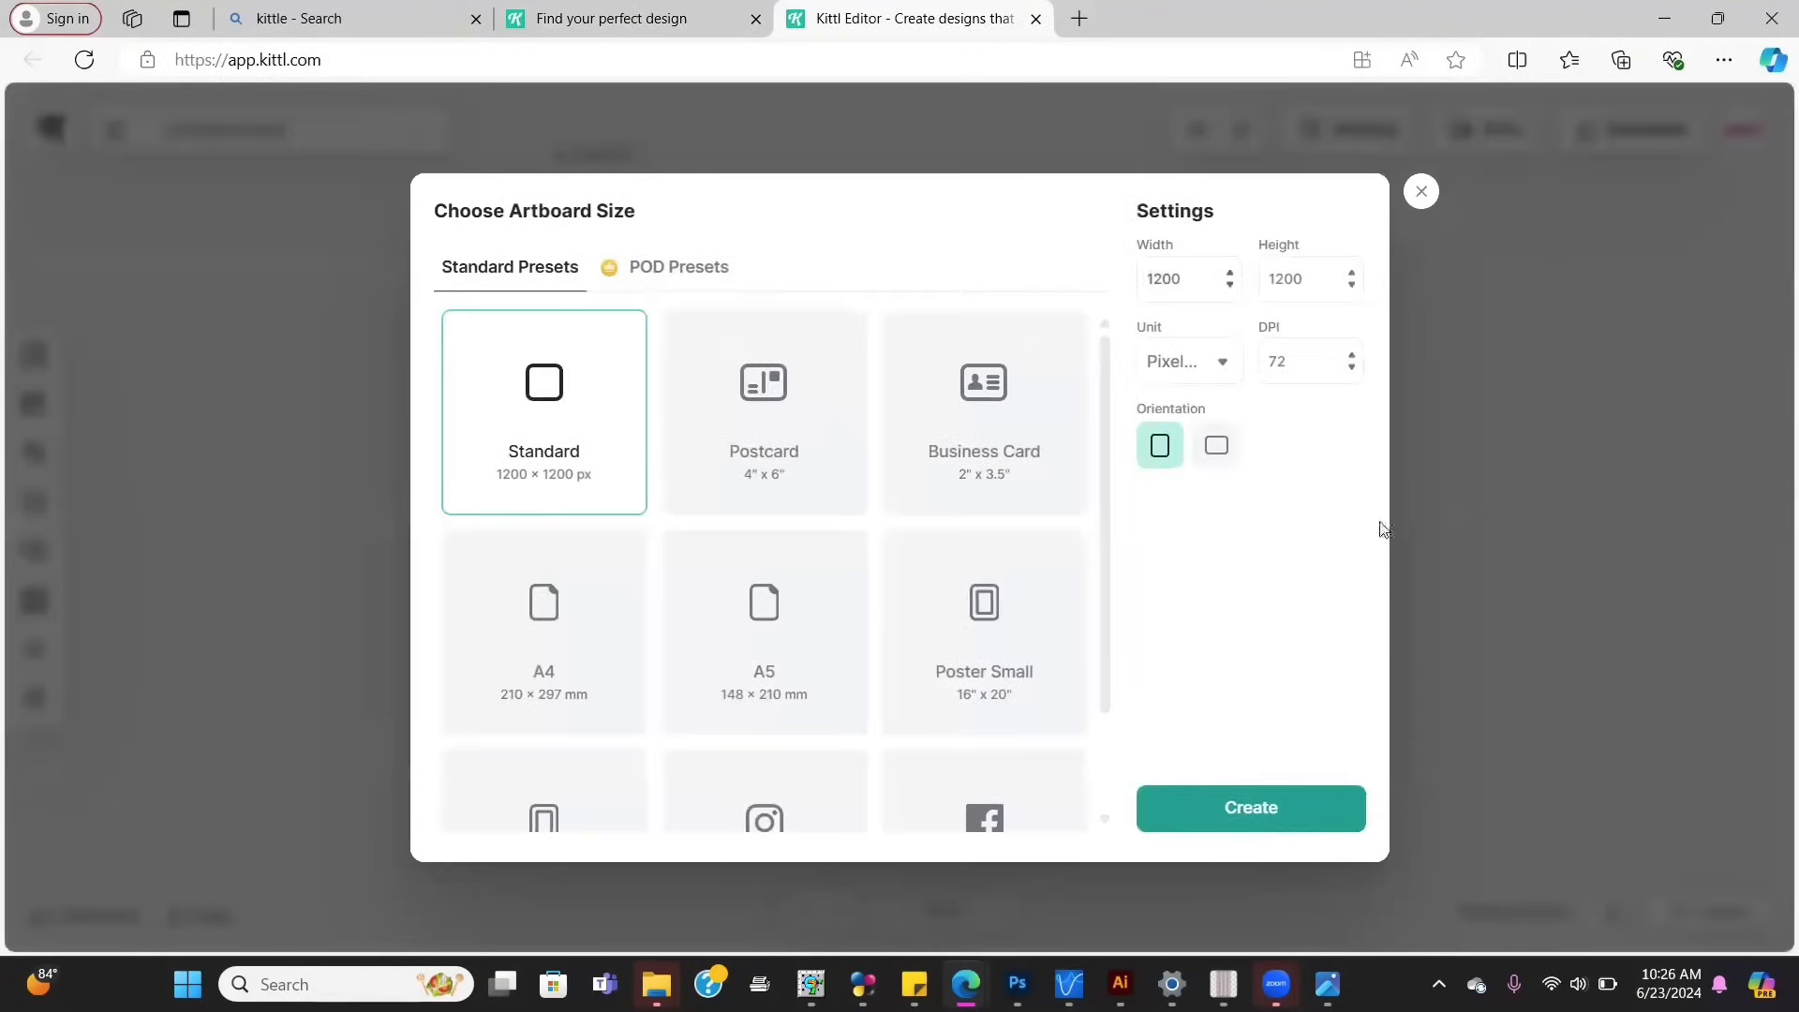
{"action": "left_click", "coordinate": [1233, 808]}
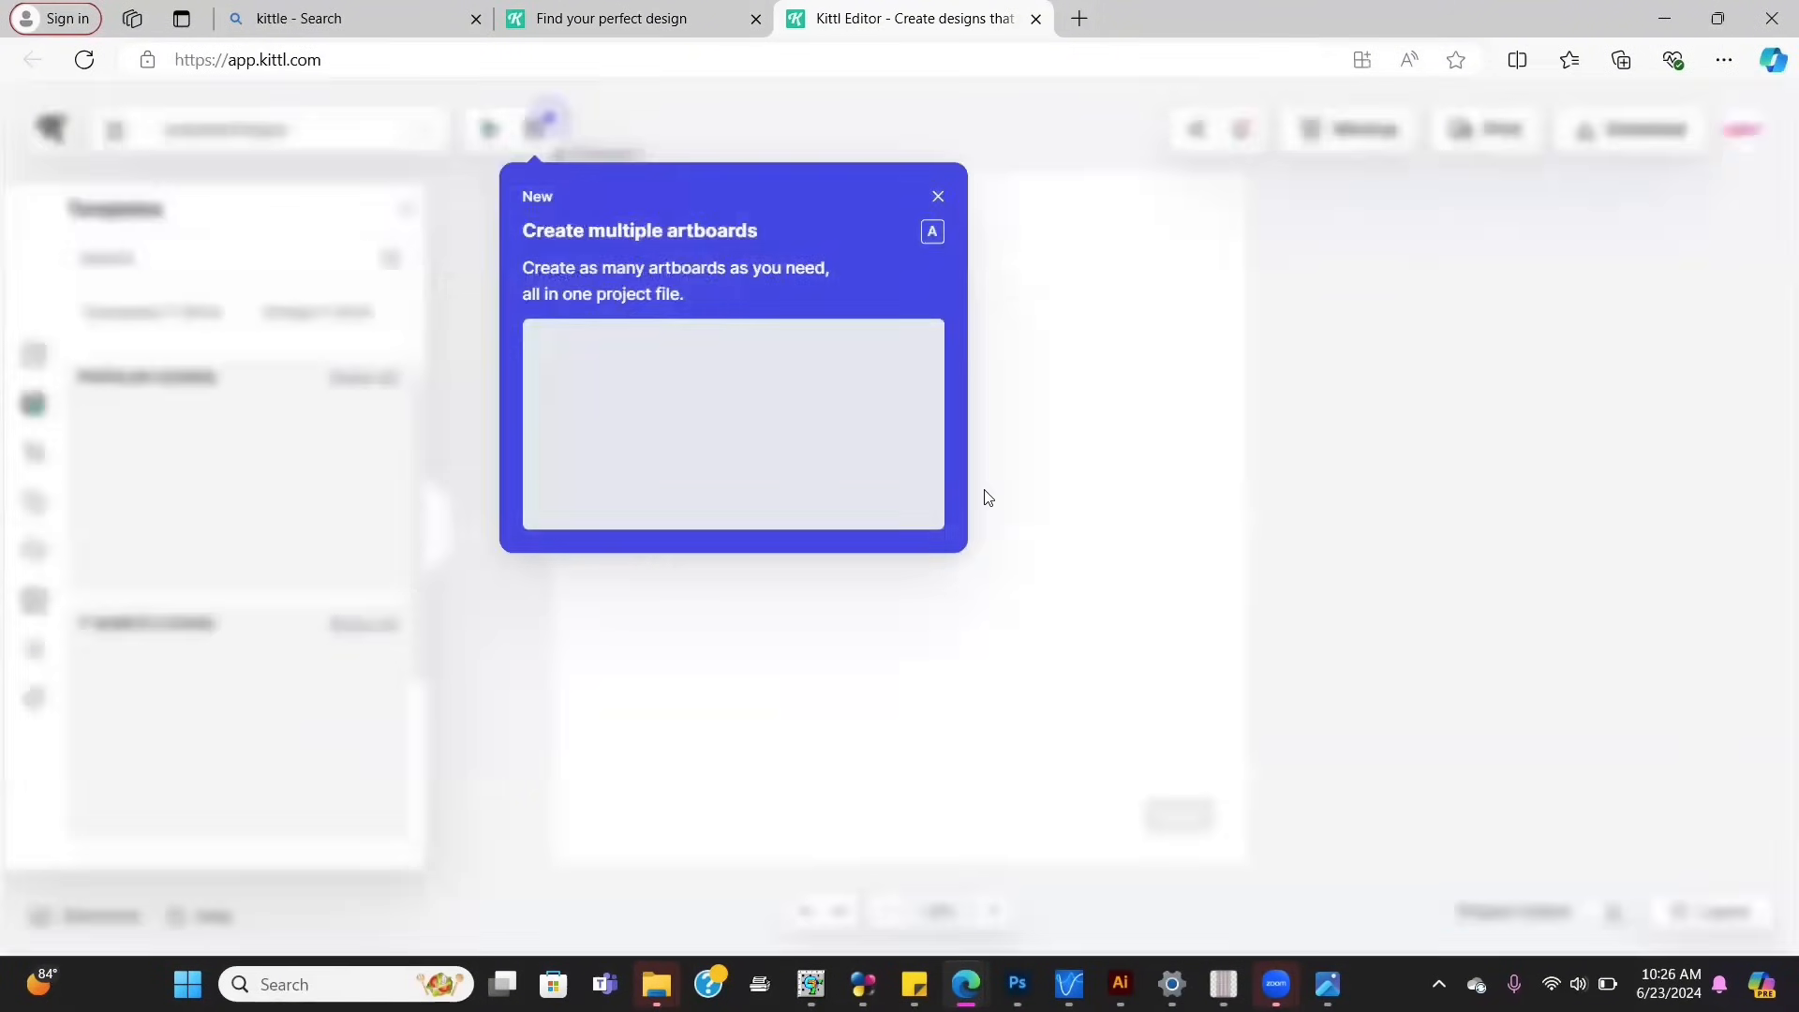
{"action": "left_click", "coordinate": [938, 196]}
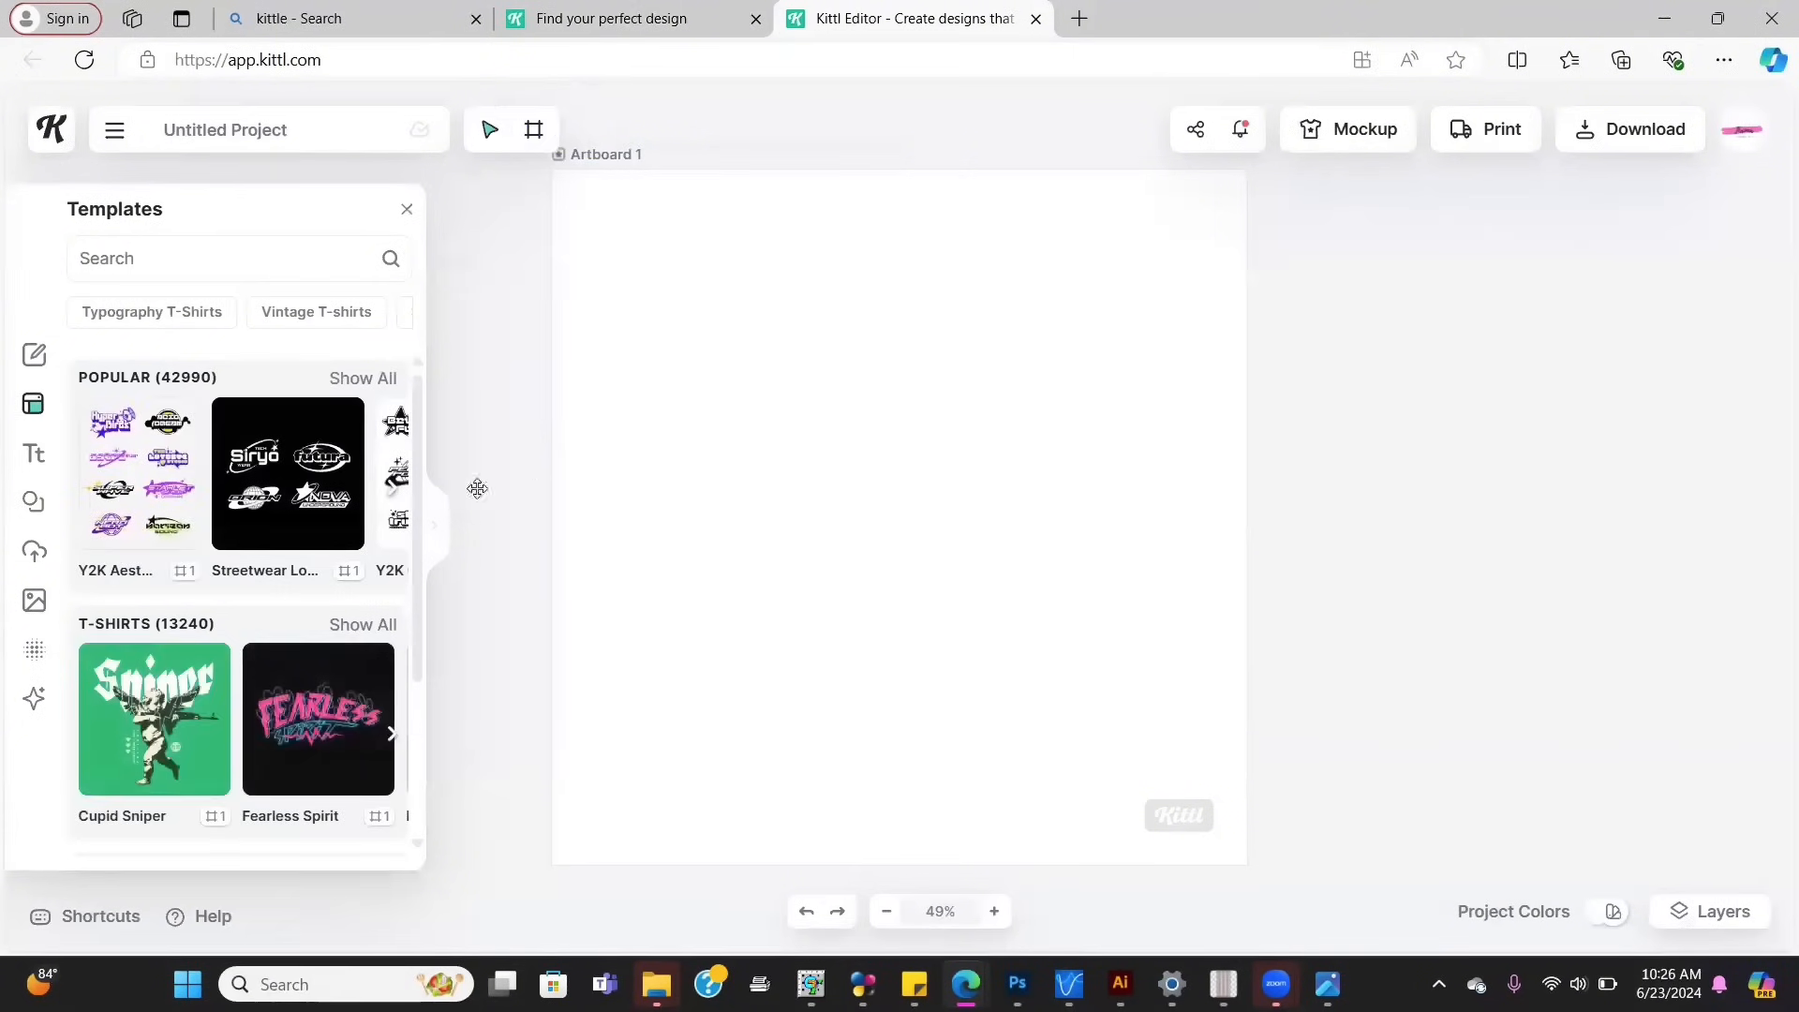
Step: Add the METAL chrome preset from the Gradients text styles to the artboard
{"action": "left_click", "coordinate": [44, 461]}
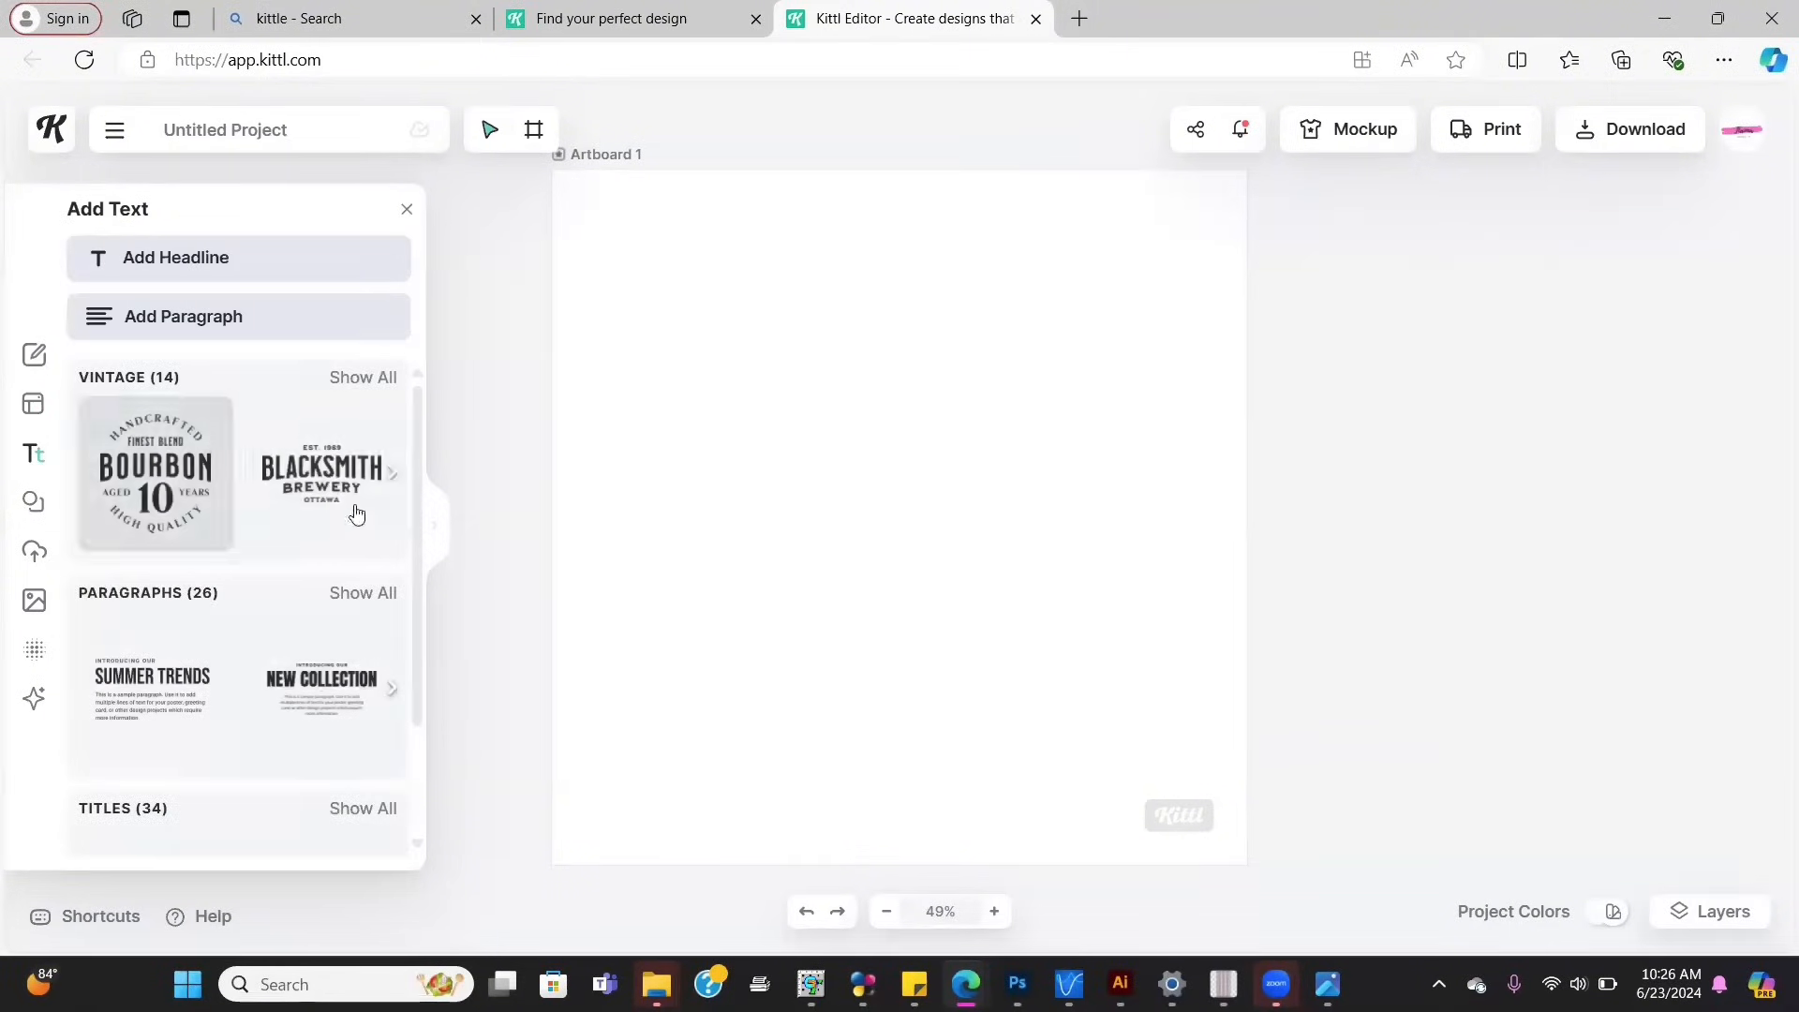
{"action": "scroll", "coordinate": [410, 570], "scroll_direction": "down", "scroll_amount": 3}
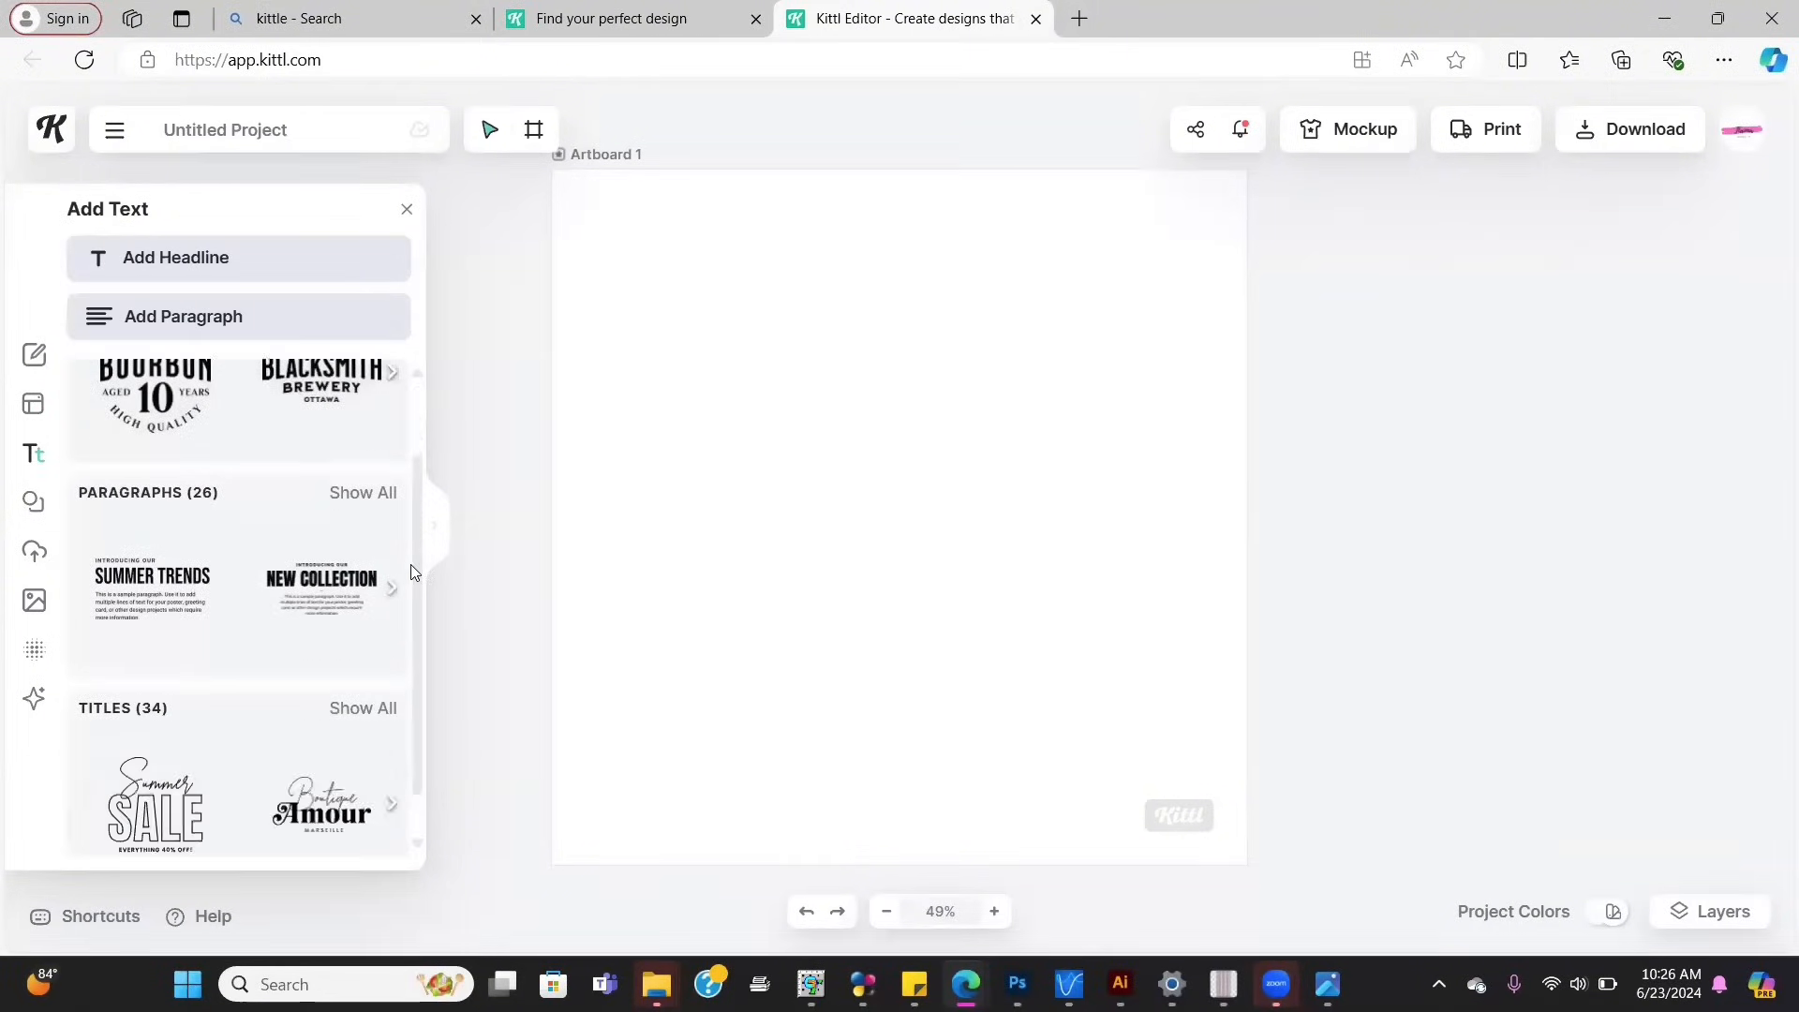
{"action": "scroll", "coordinate": [392, 672], "scroll_direction": "down", "scroll_amount": 3}
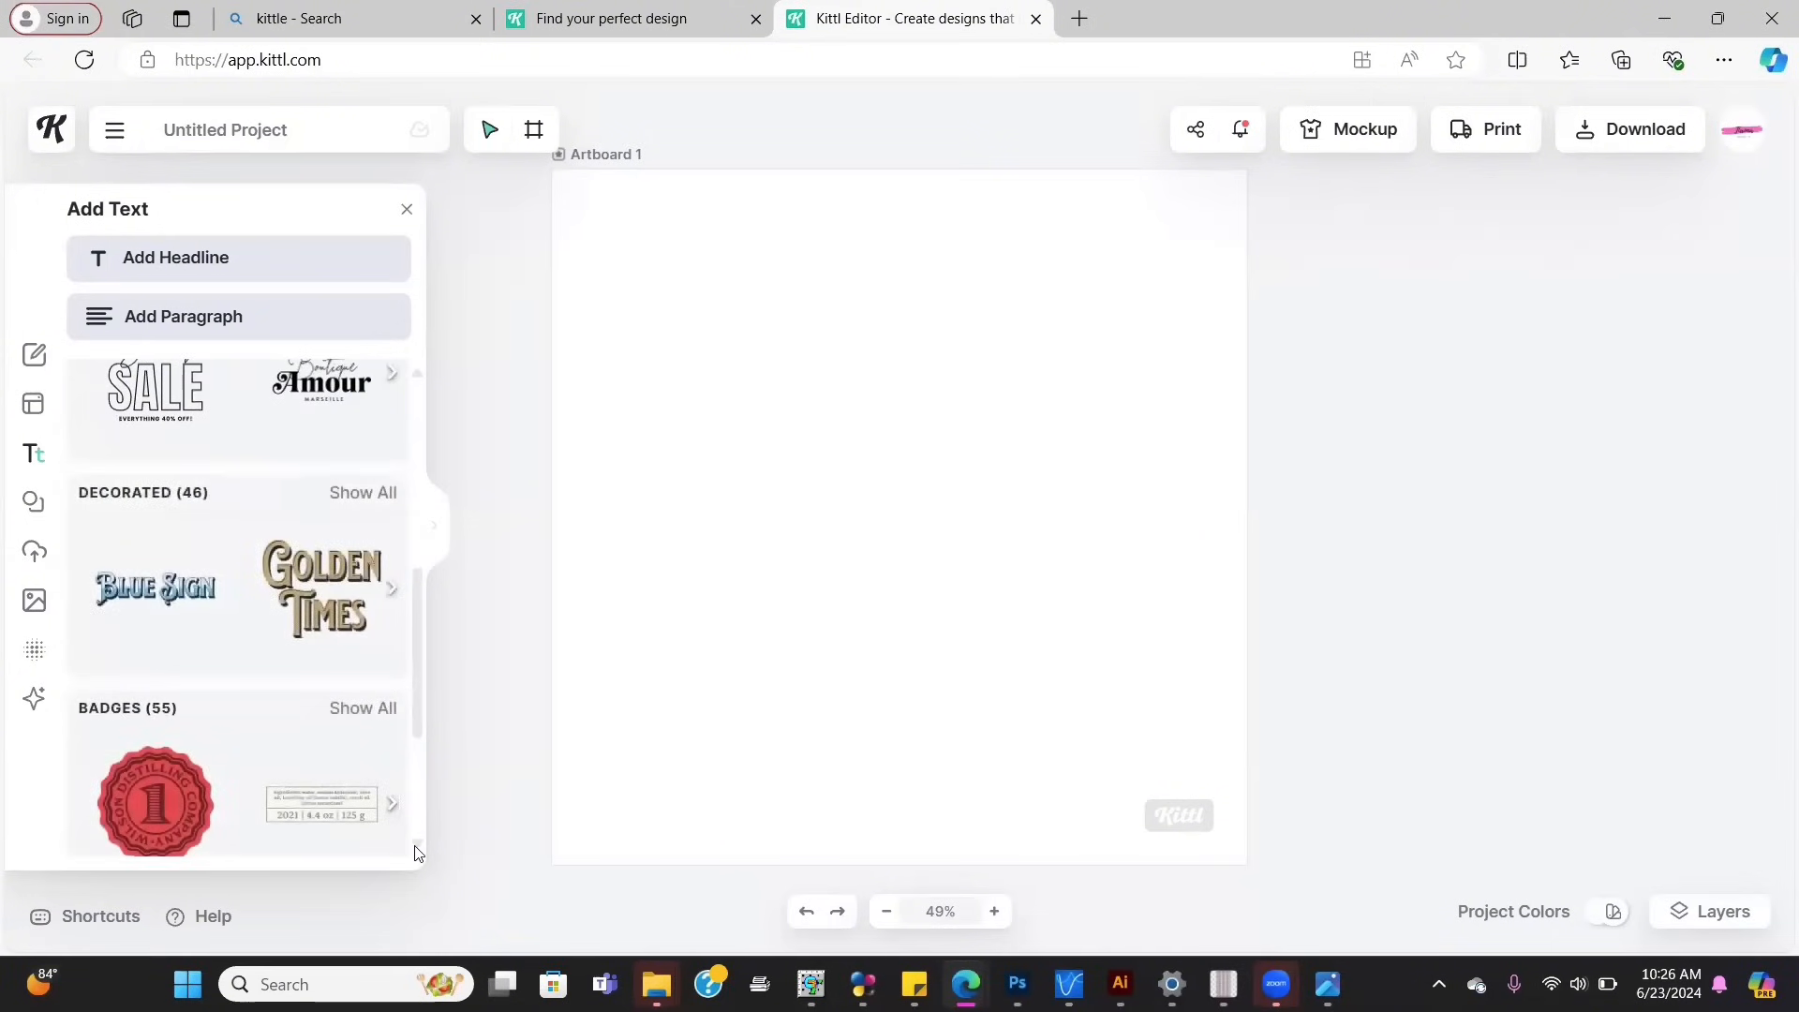
{"action": "scroll", "coordinate": [421, 858], "scroll_direction": "down", "scroll_amount": 4}
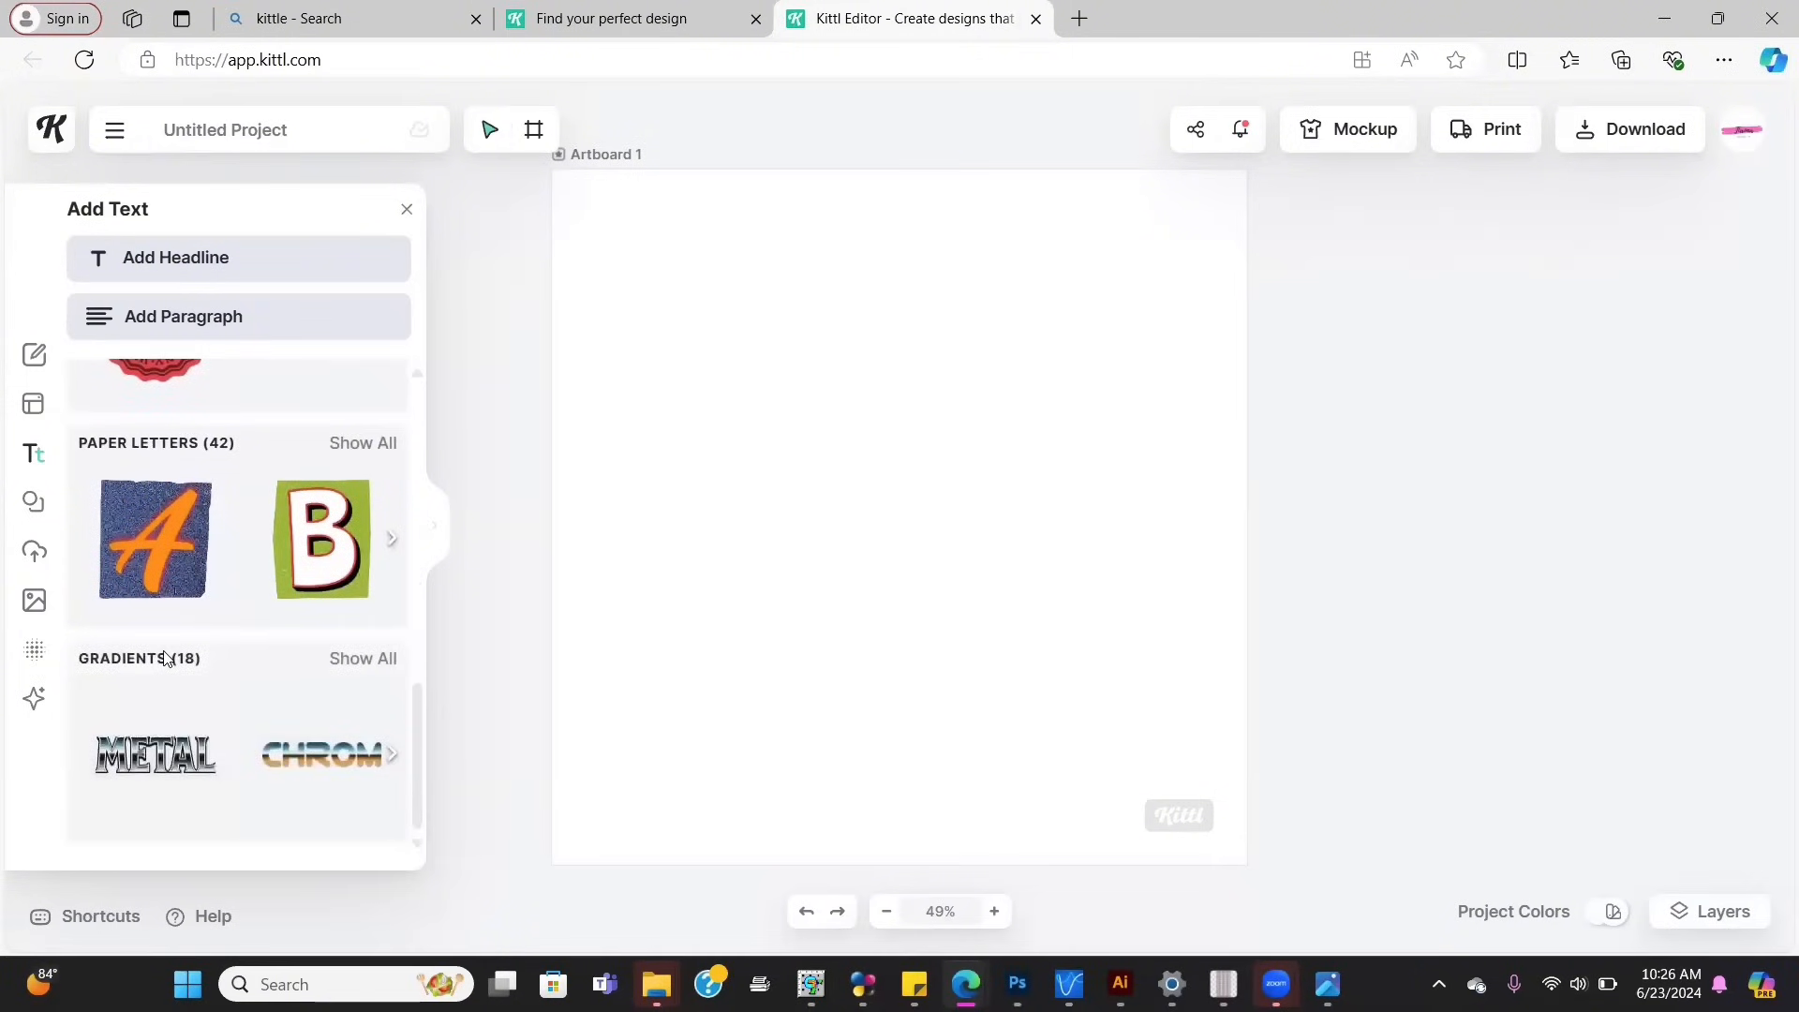
{"action": "left_click", "coordinate": [368, 659]}
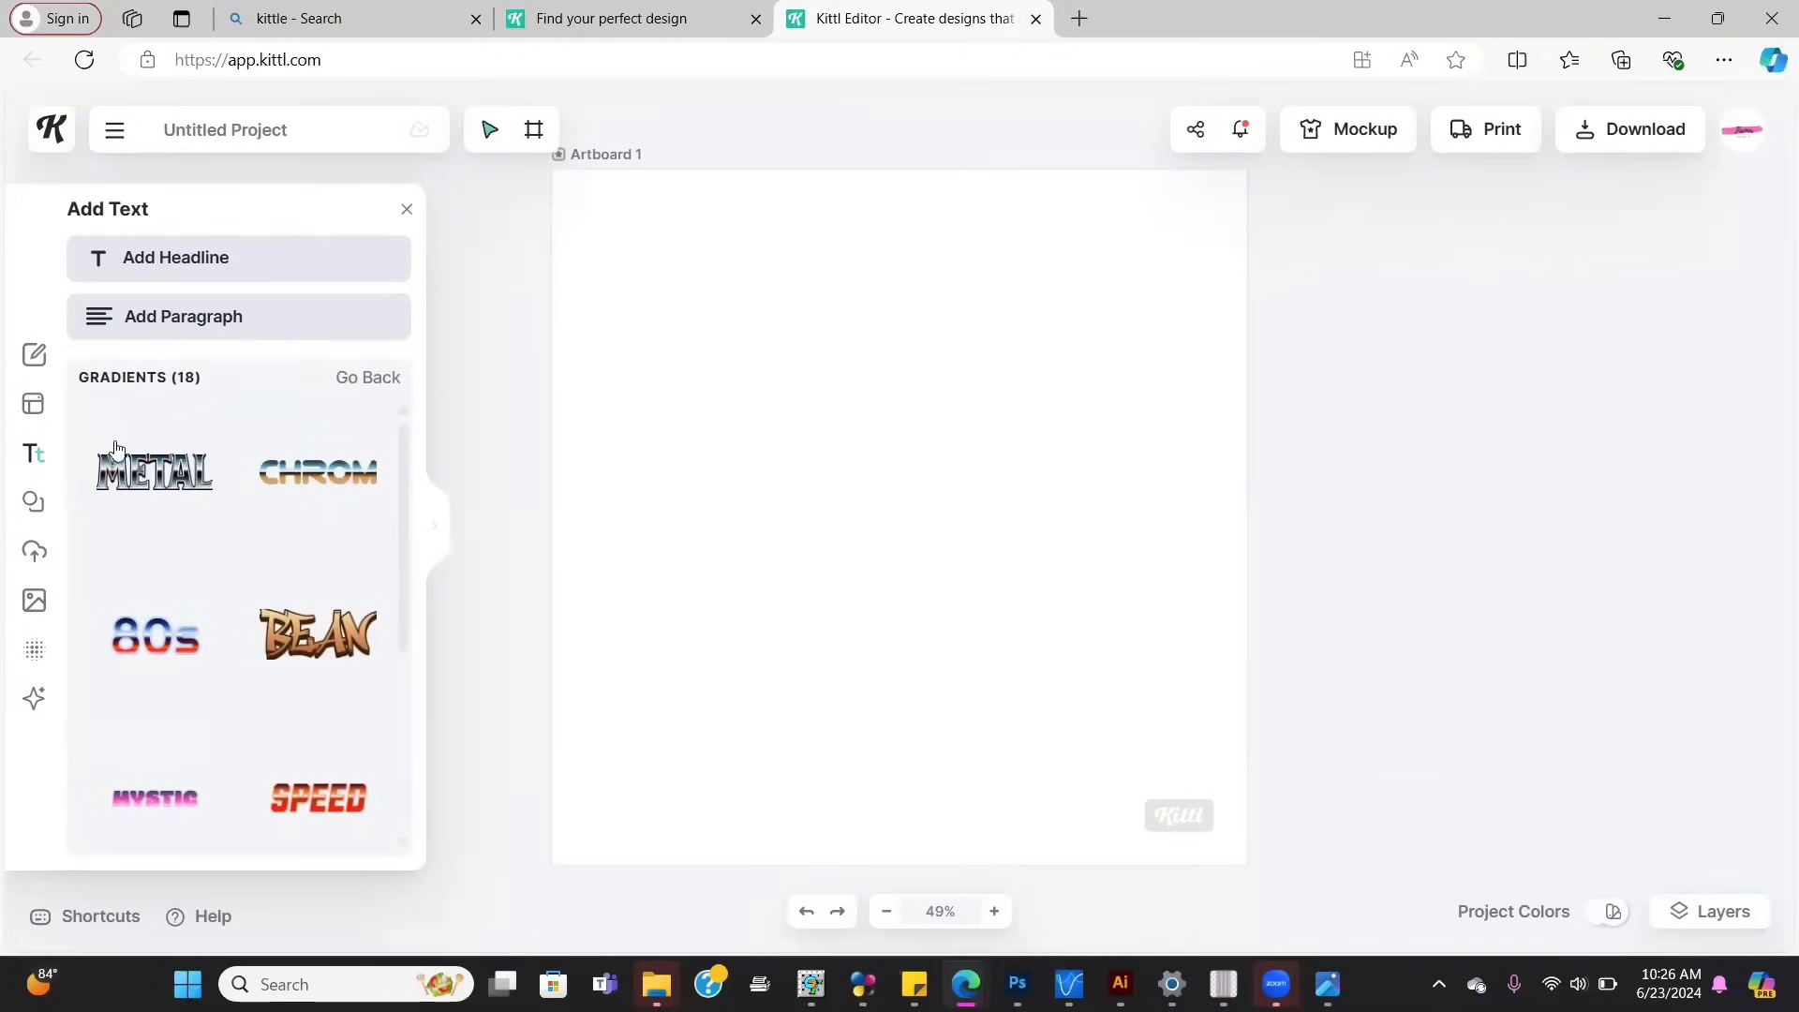
{"action": "left_click", "coordinate": [140, 486]}
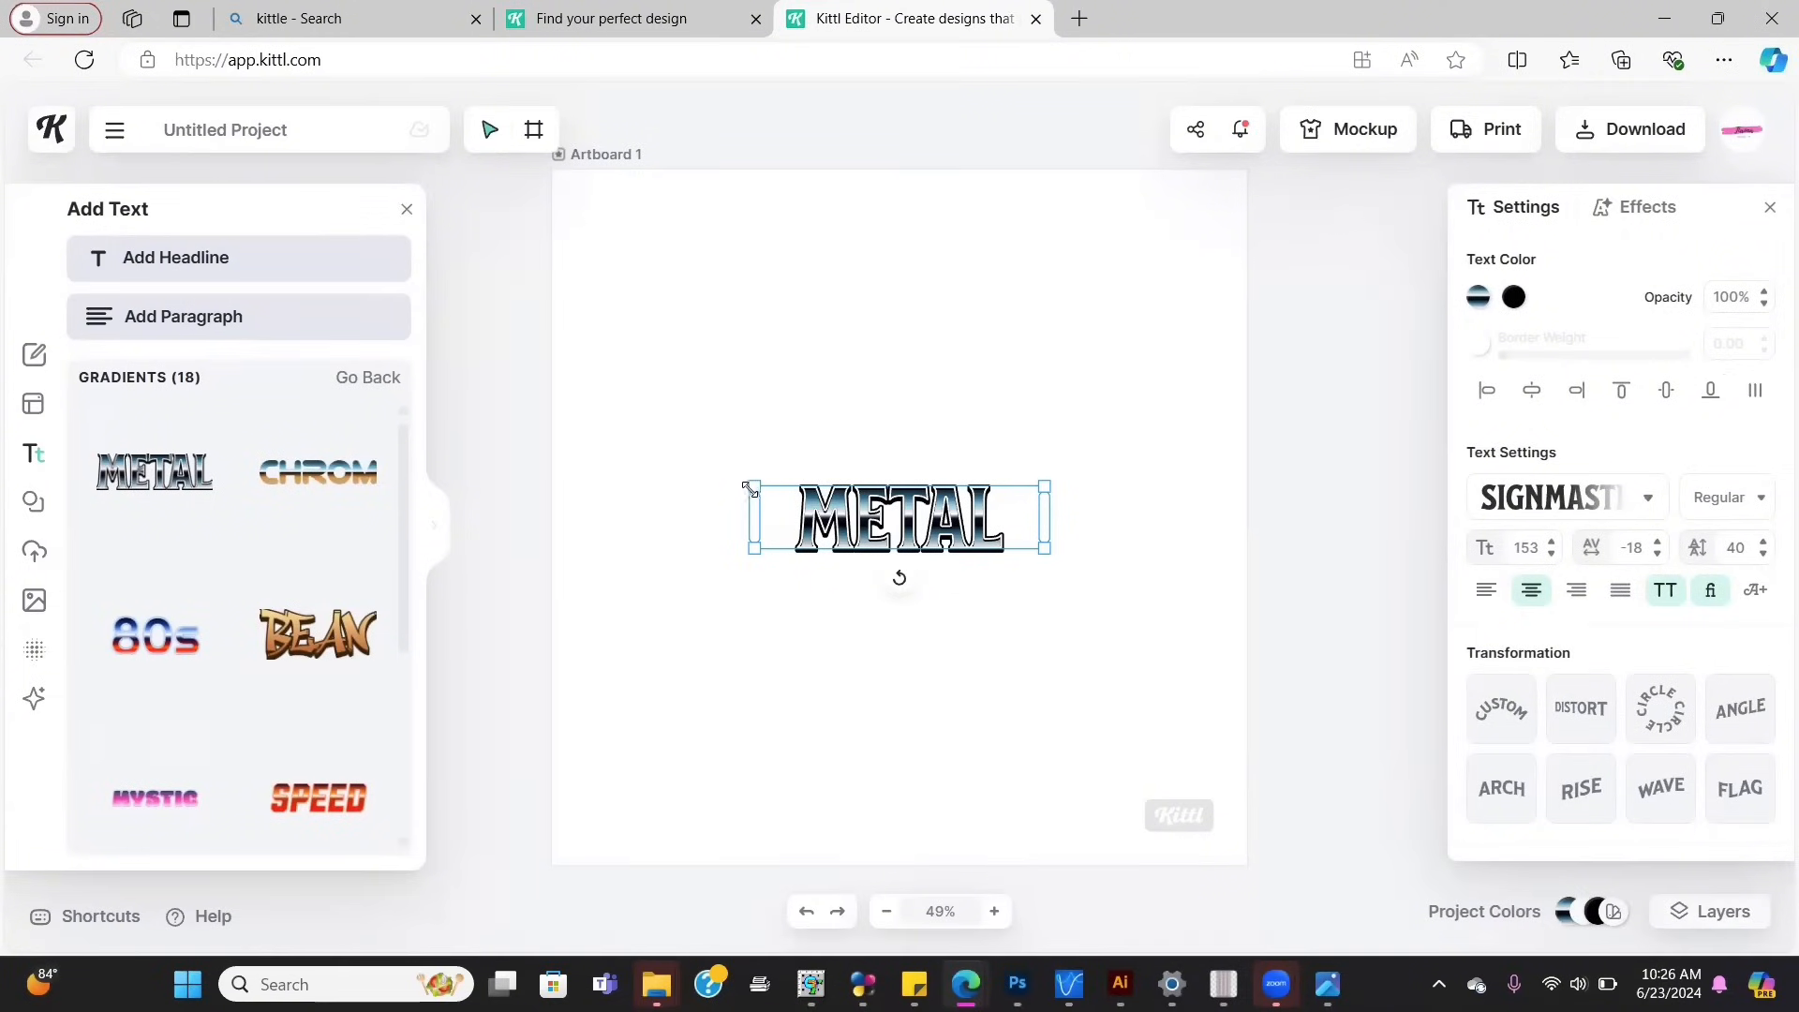
Step: Enlarge the METAL text, retype it as CHRIS, and move it toward the artboard's top
{"action": "left_click_drag", "start_coordinate": [738, 476], "coordinate": [619, 401]}
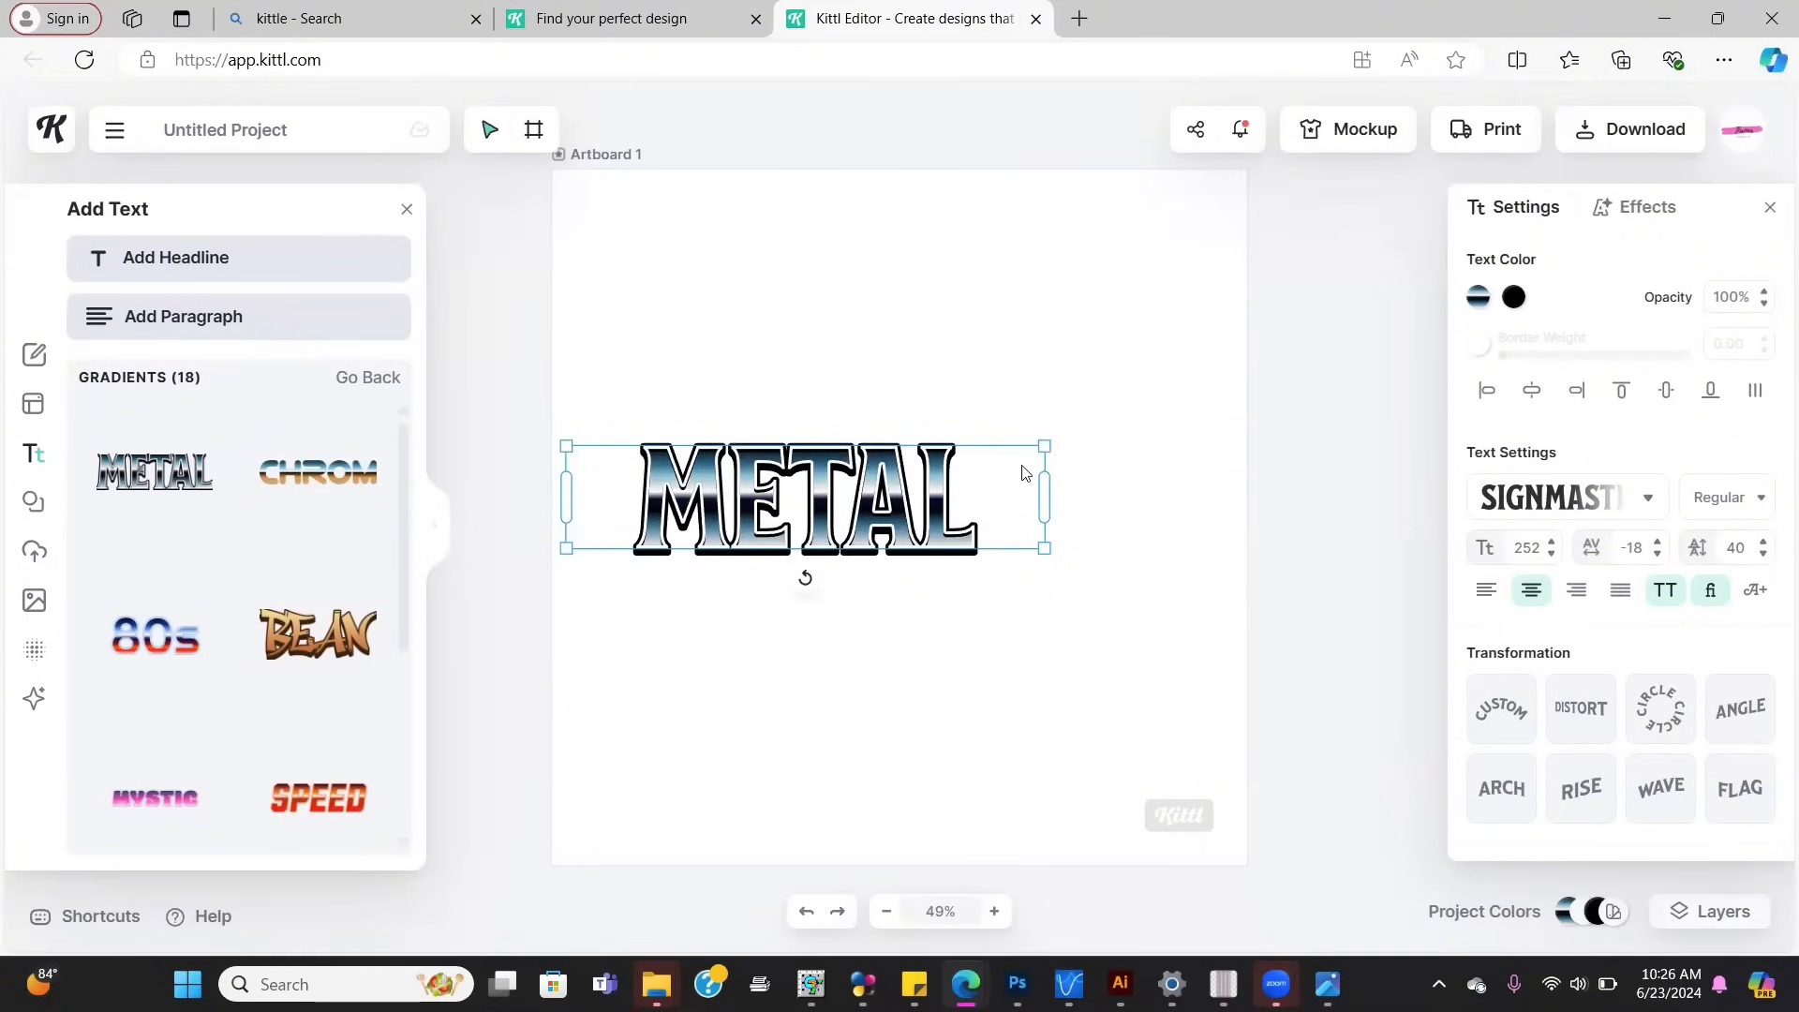
{"action": "double_click", "coordinate": [923, 499]}
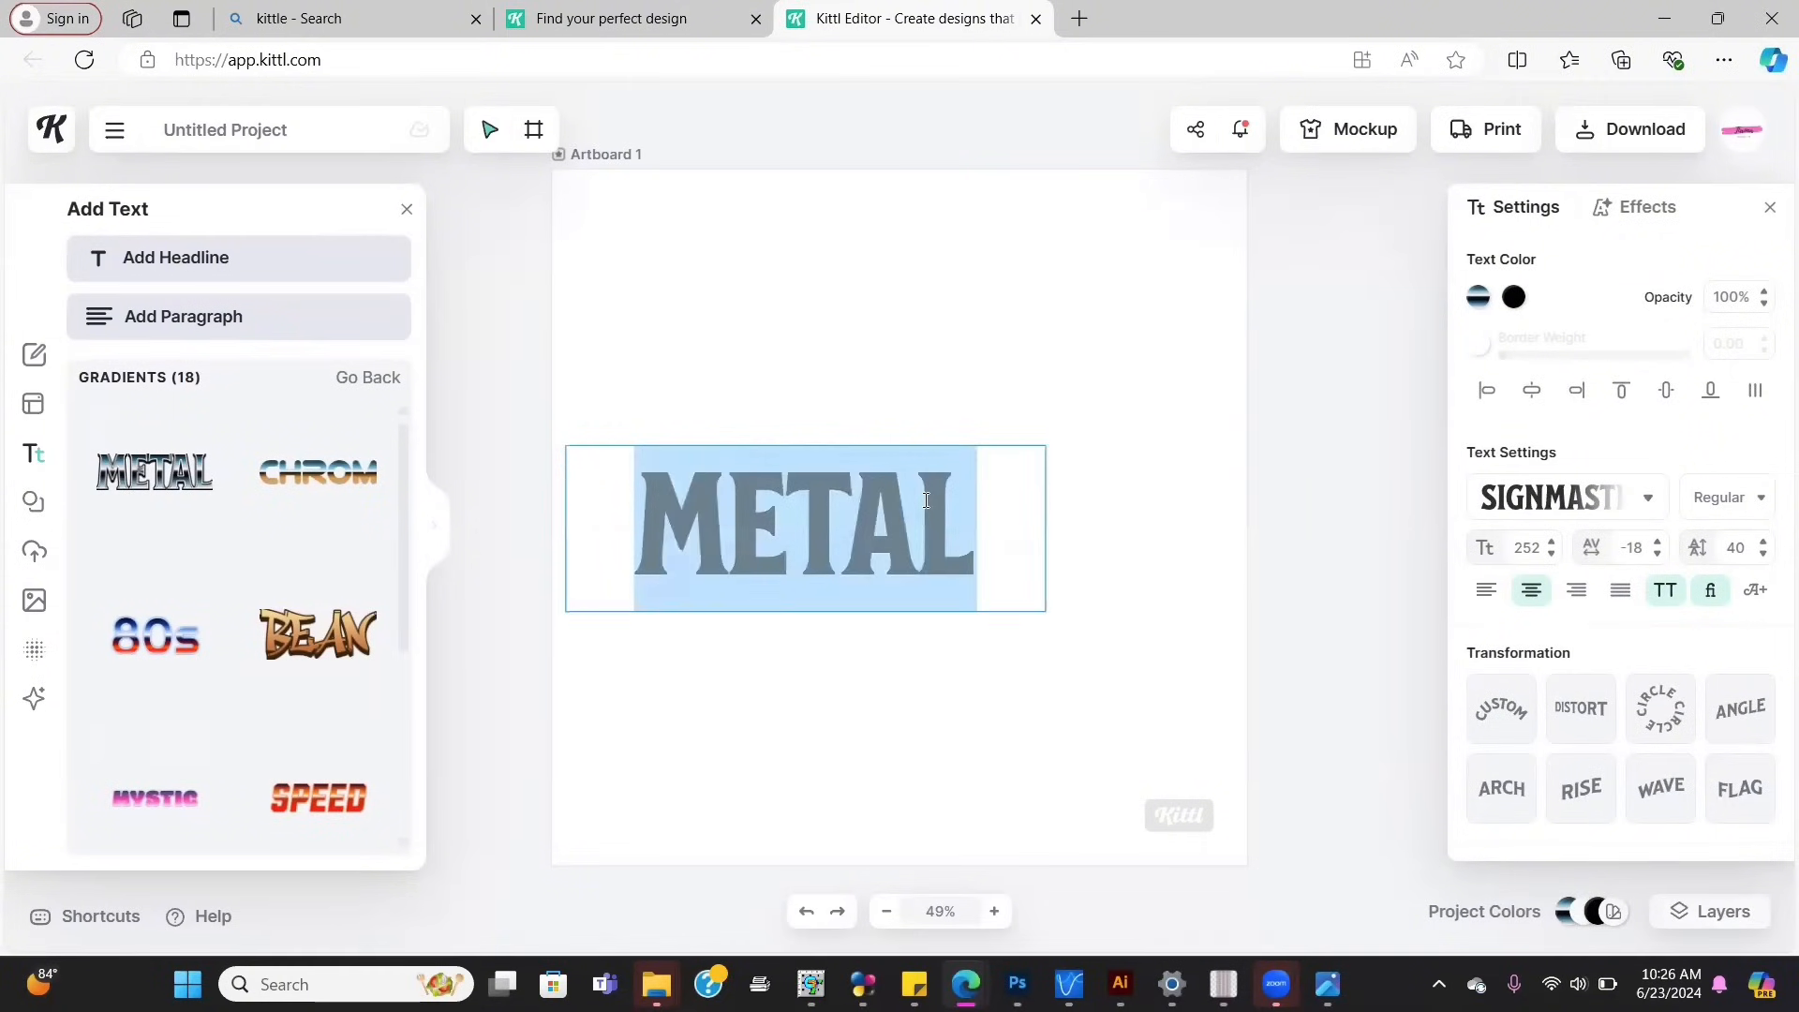
{"action": "type", "text": "CHRIS"}
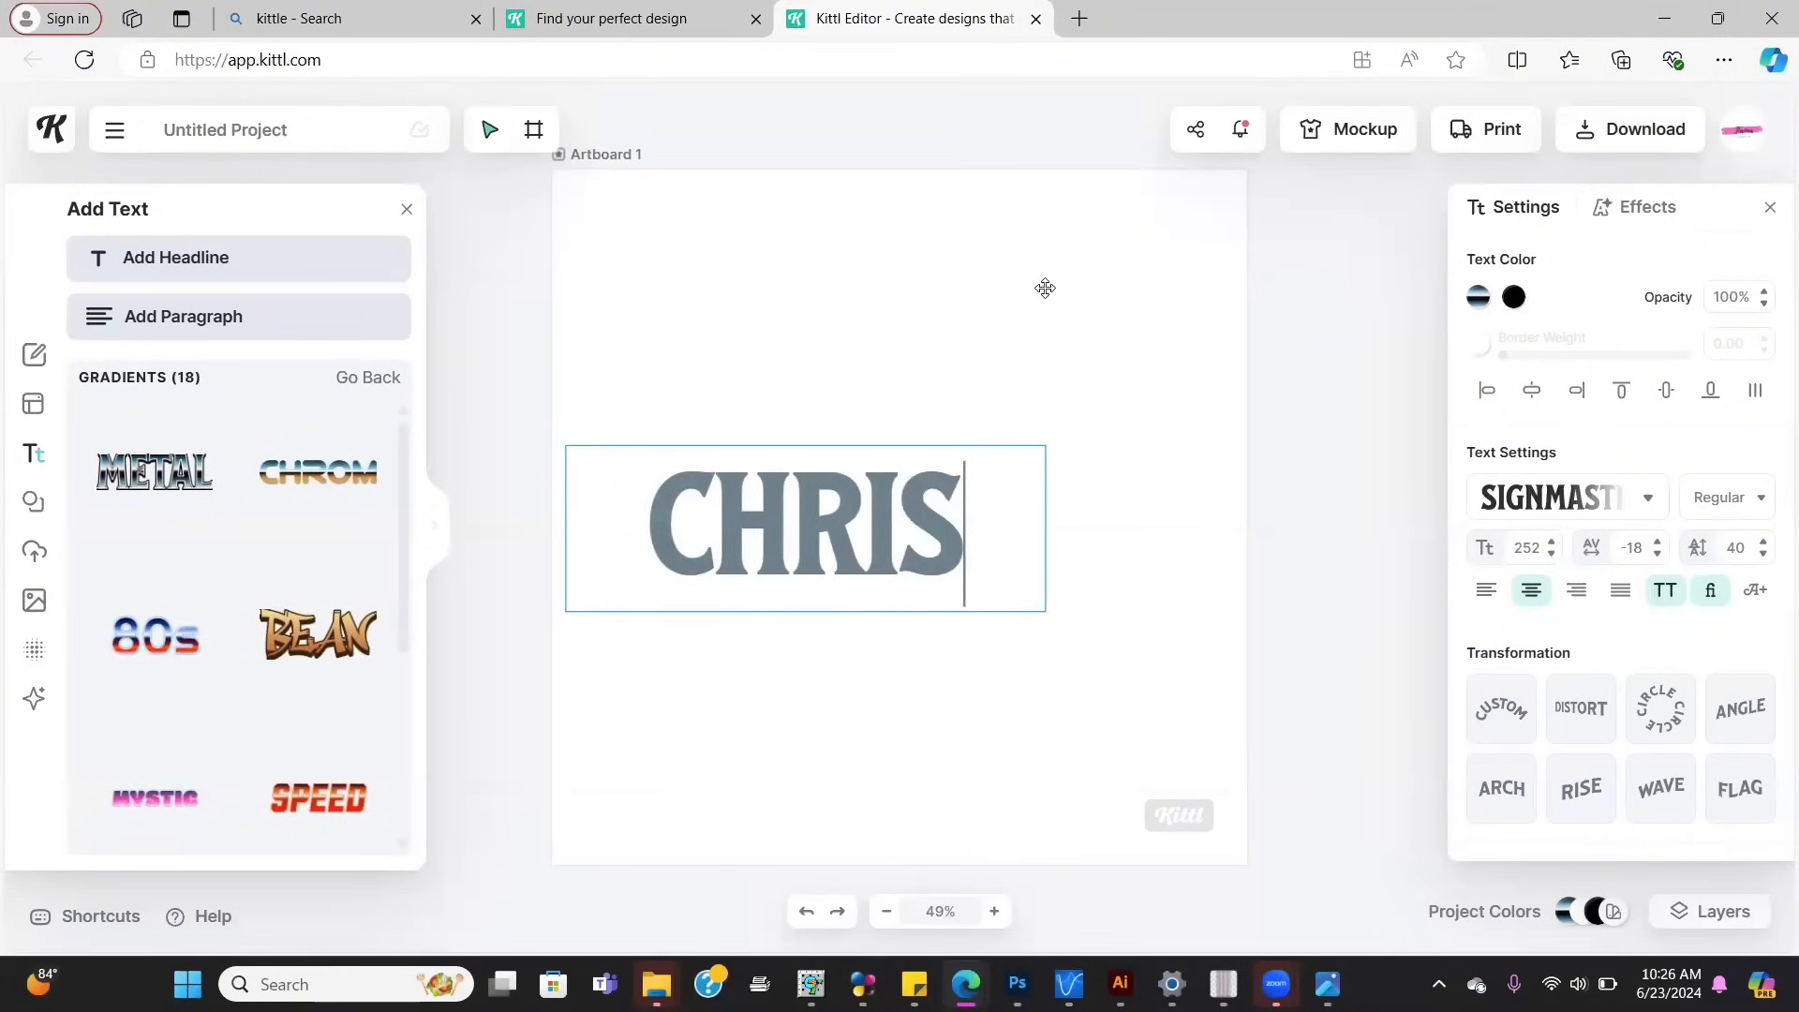
{"action": "key", "text": "Escape"}
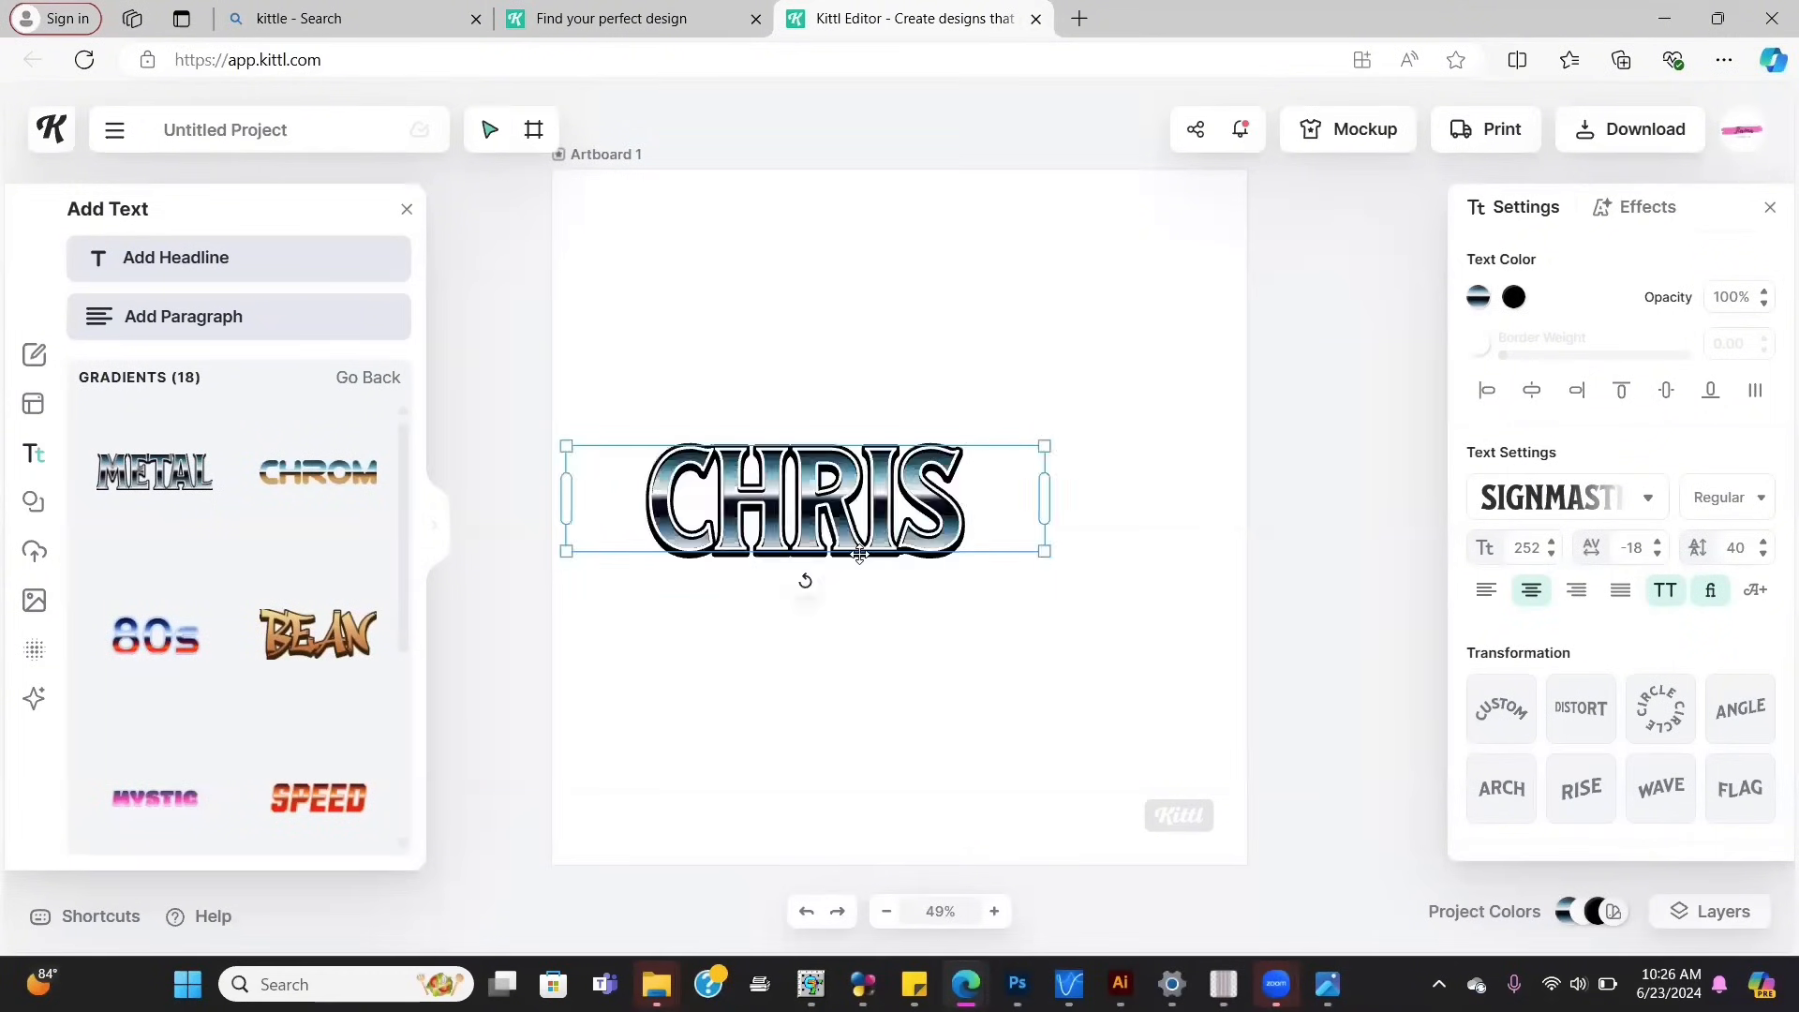
{"action": "left_click_drag", "start_coordinate": [807, 582], "coordinate": [902, 335]}
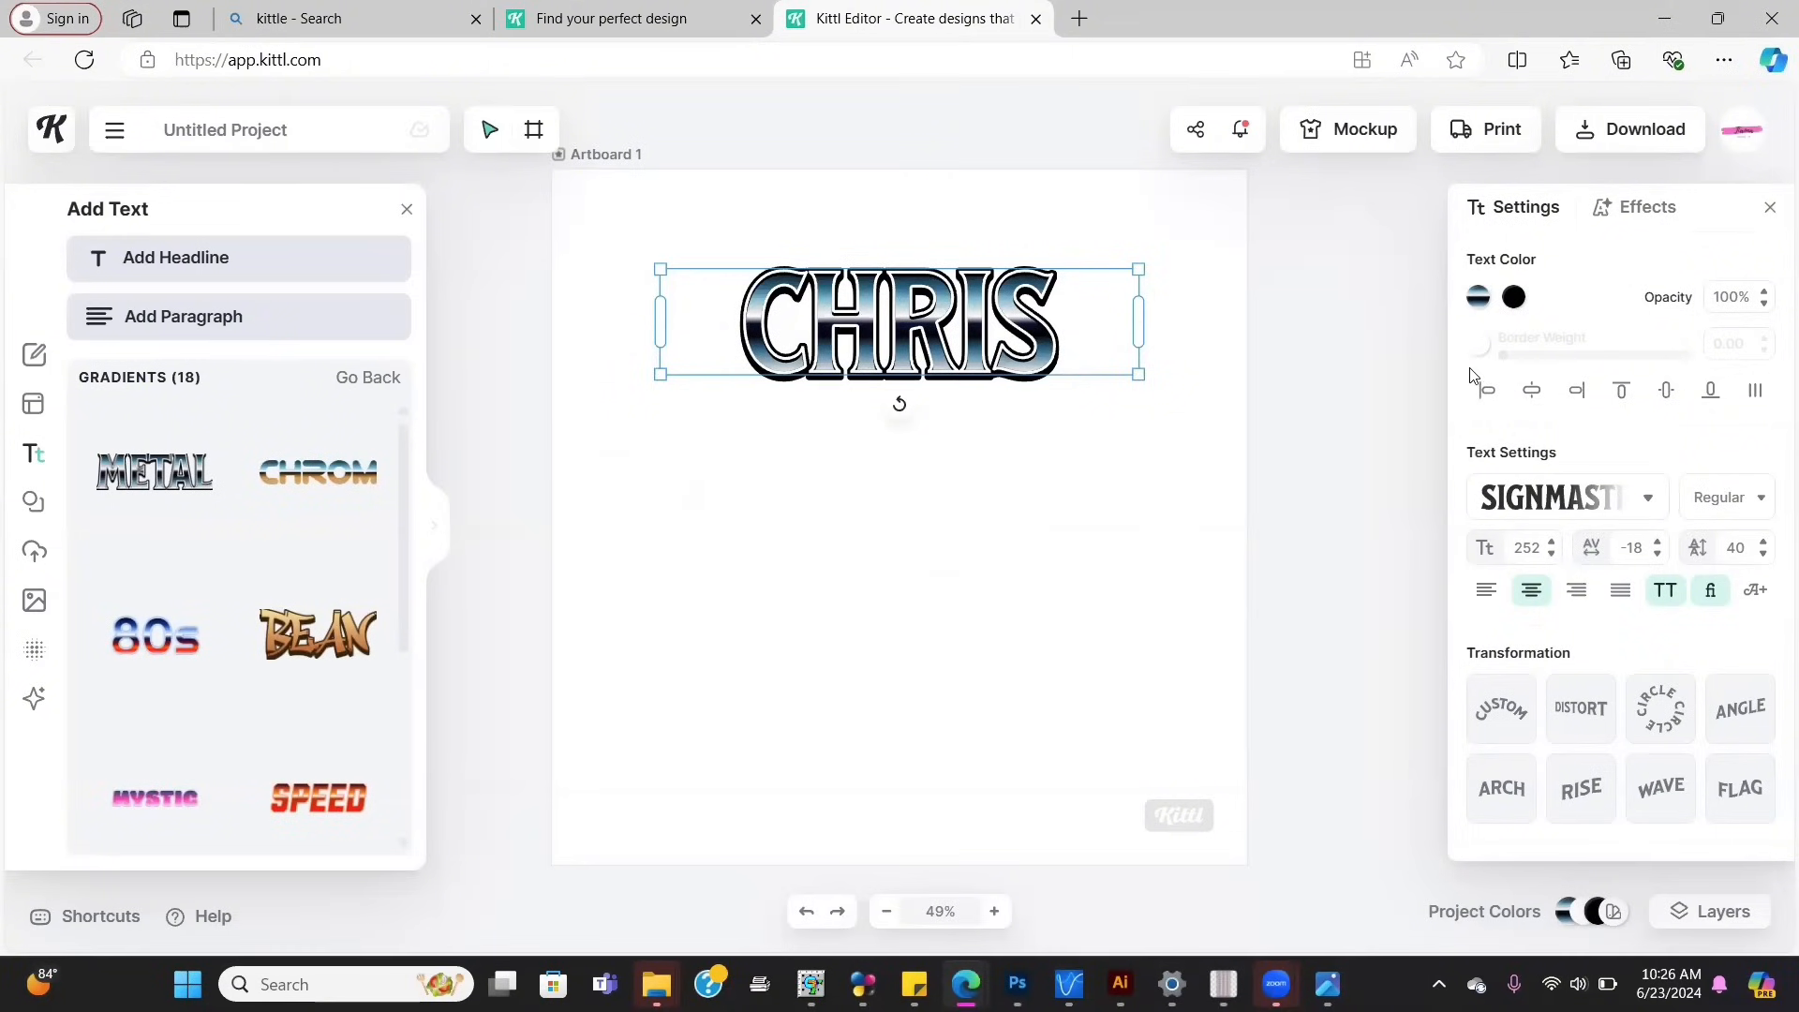
Step: Open the Linear Gradient picker for the CHRIS text colour, leaving the typeface unchanged
{"action": "left_click", "coordinate": [1546, 513]}
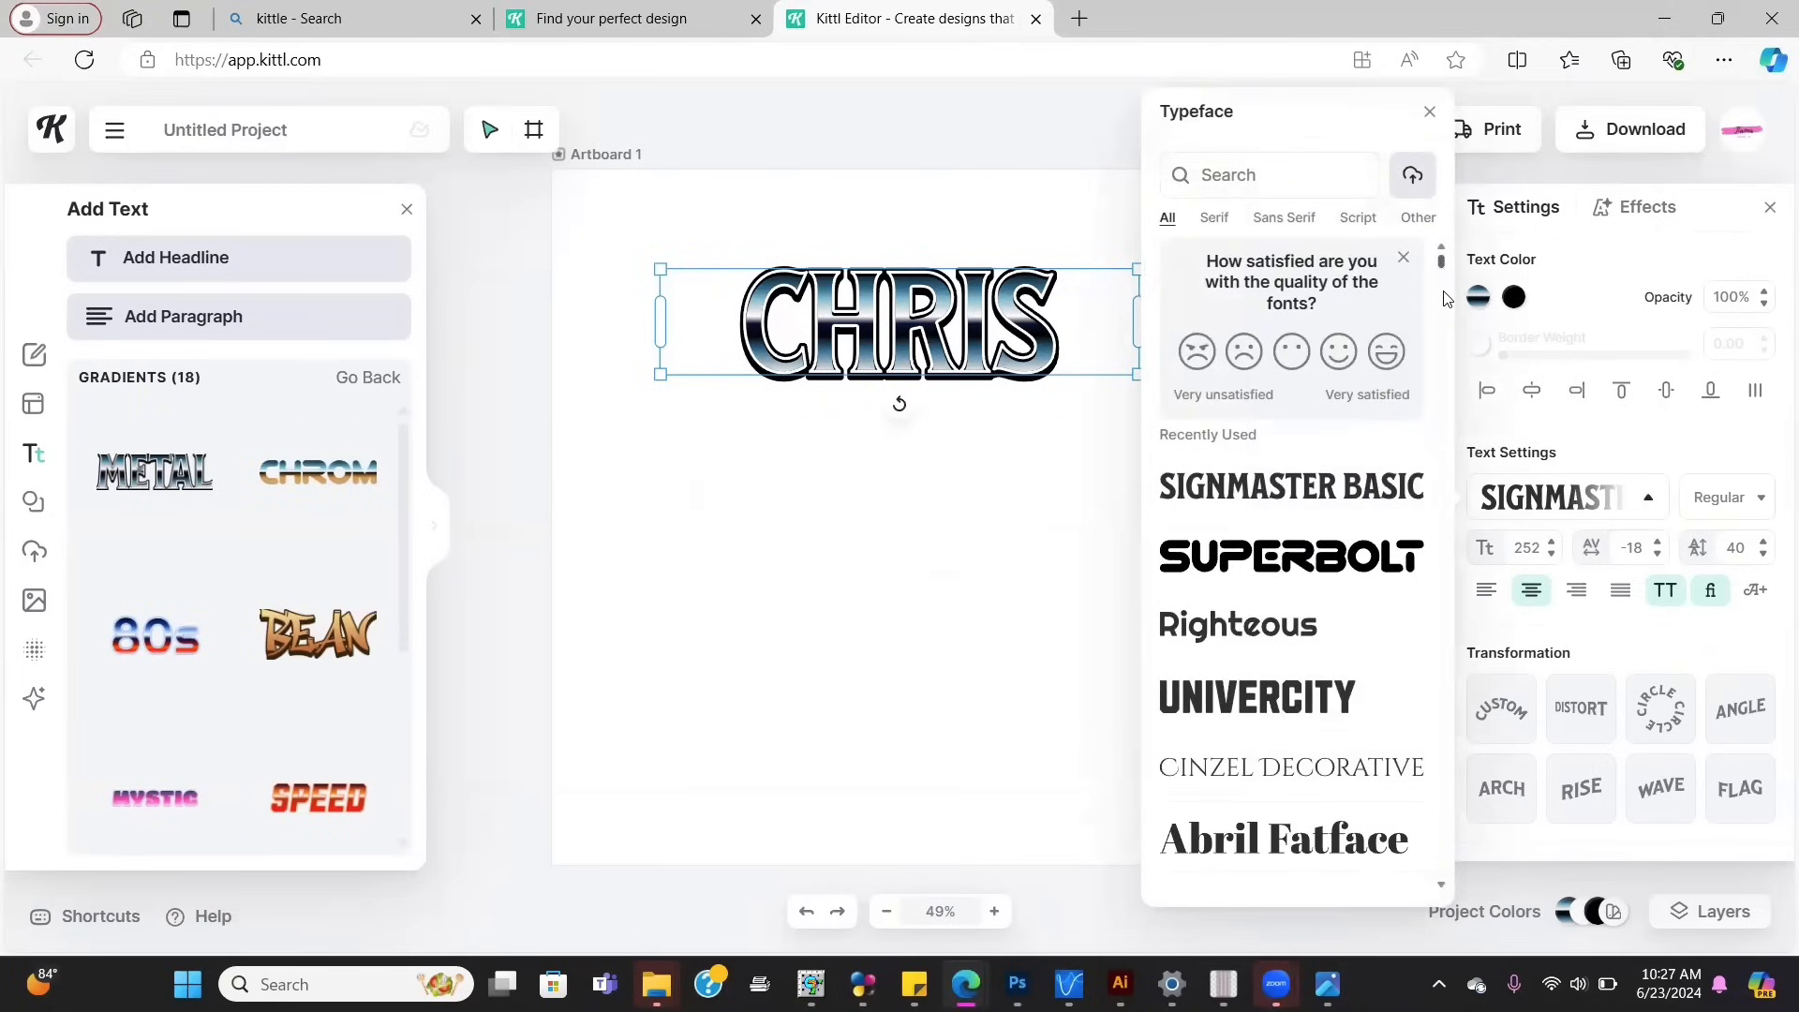
{"action": "scroll", "coordinate": [1443, 277], "scroll_direction": "down", "scroll_amount": 5}
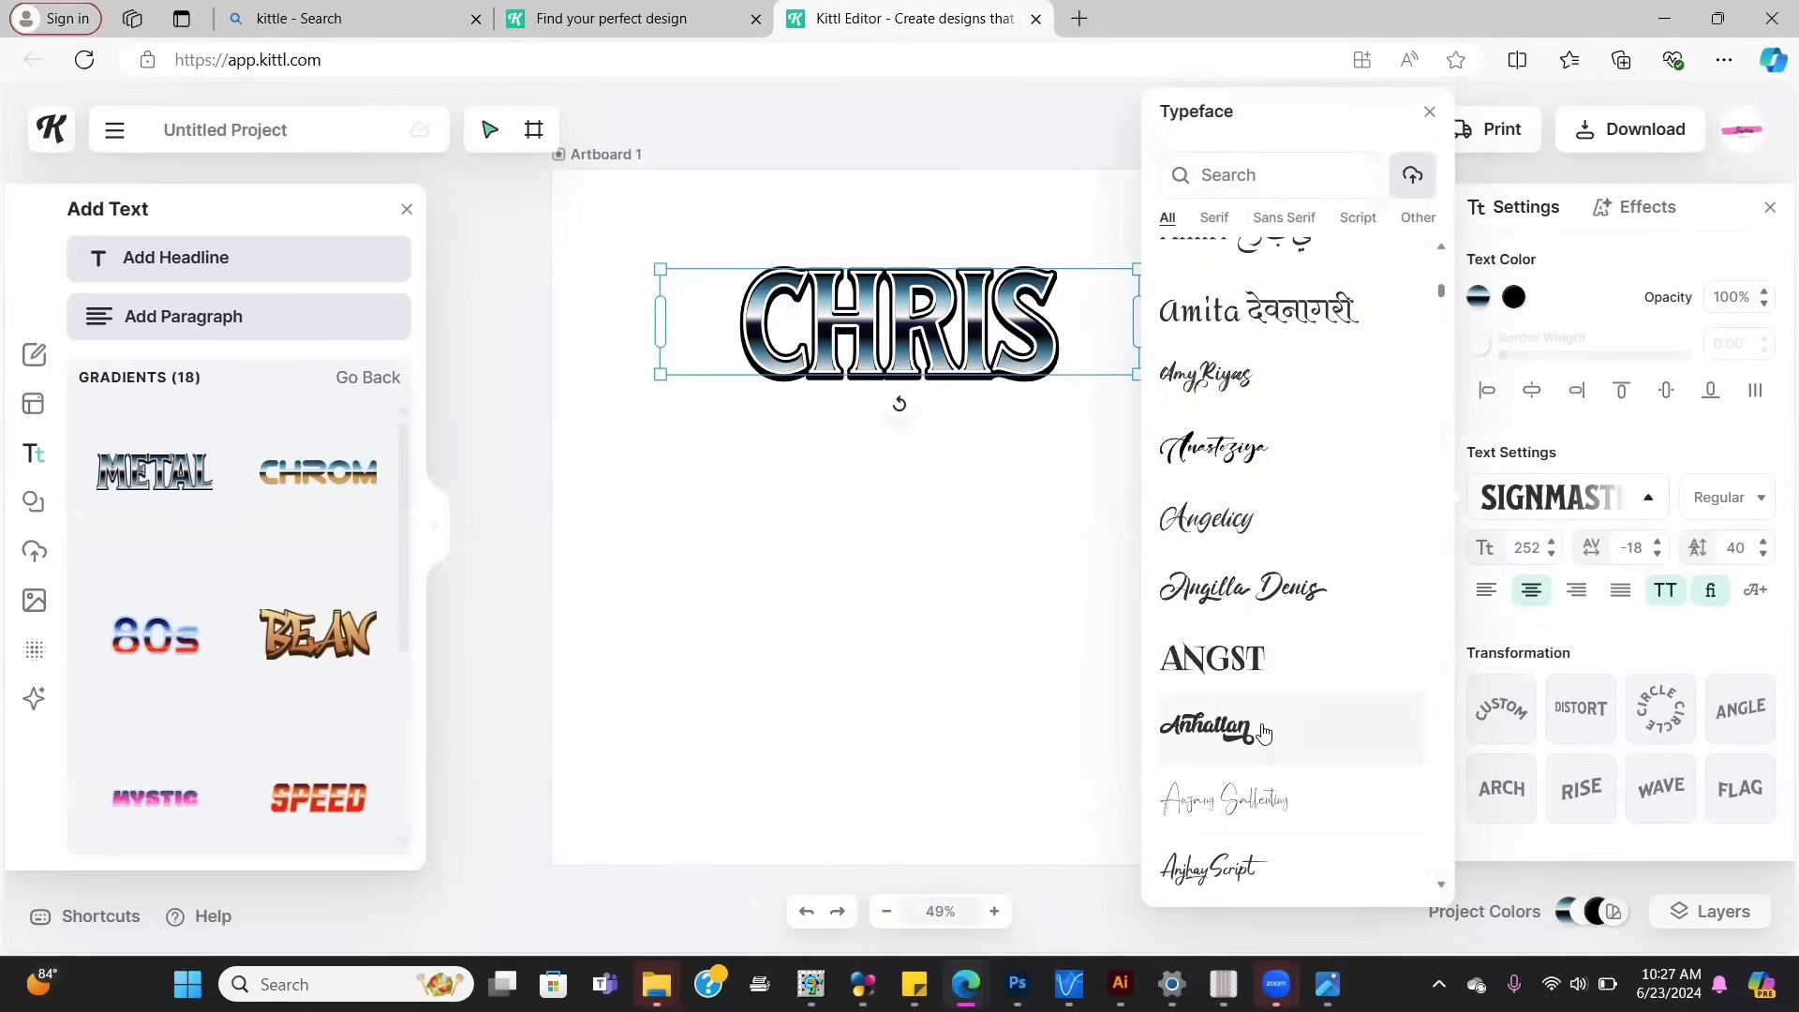
{"action": "left_click", "coordinate": [1581, 282]}
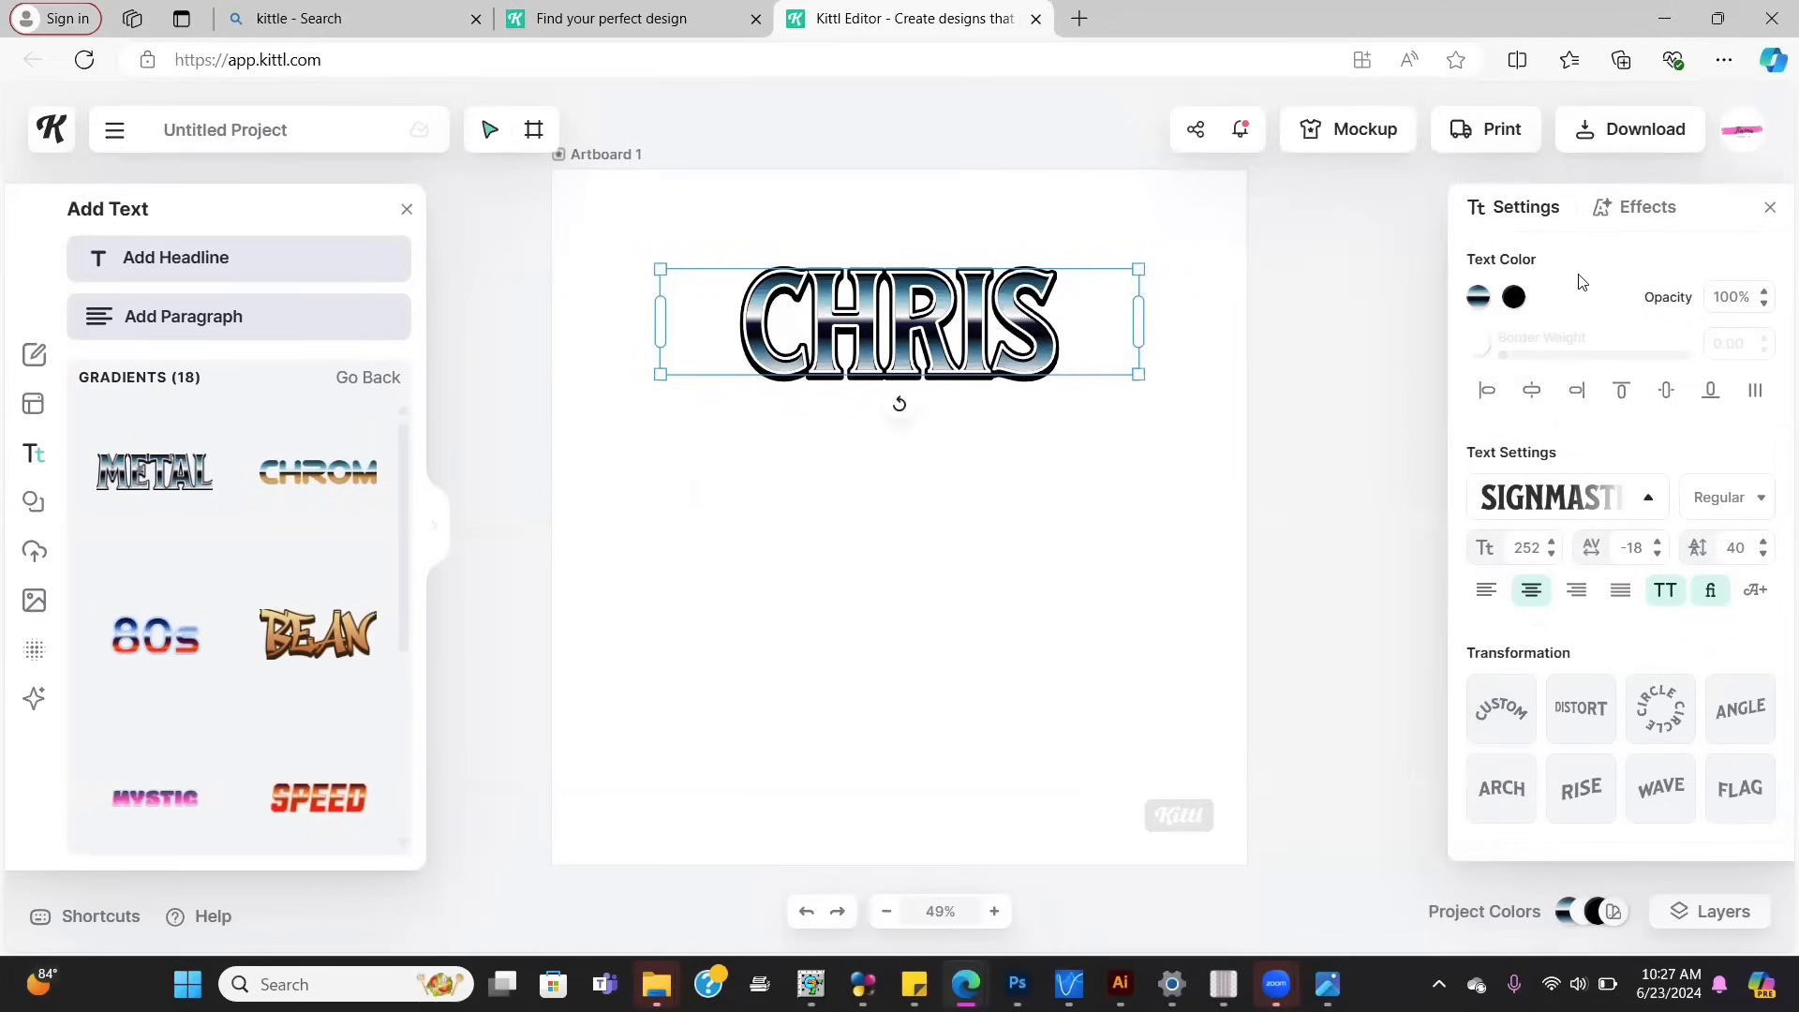
{"action": "left_click", "coordinate": [1476, 301]}
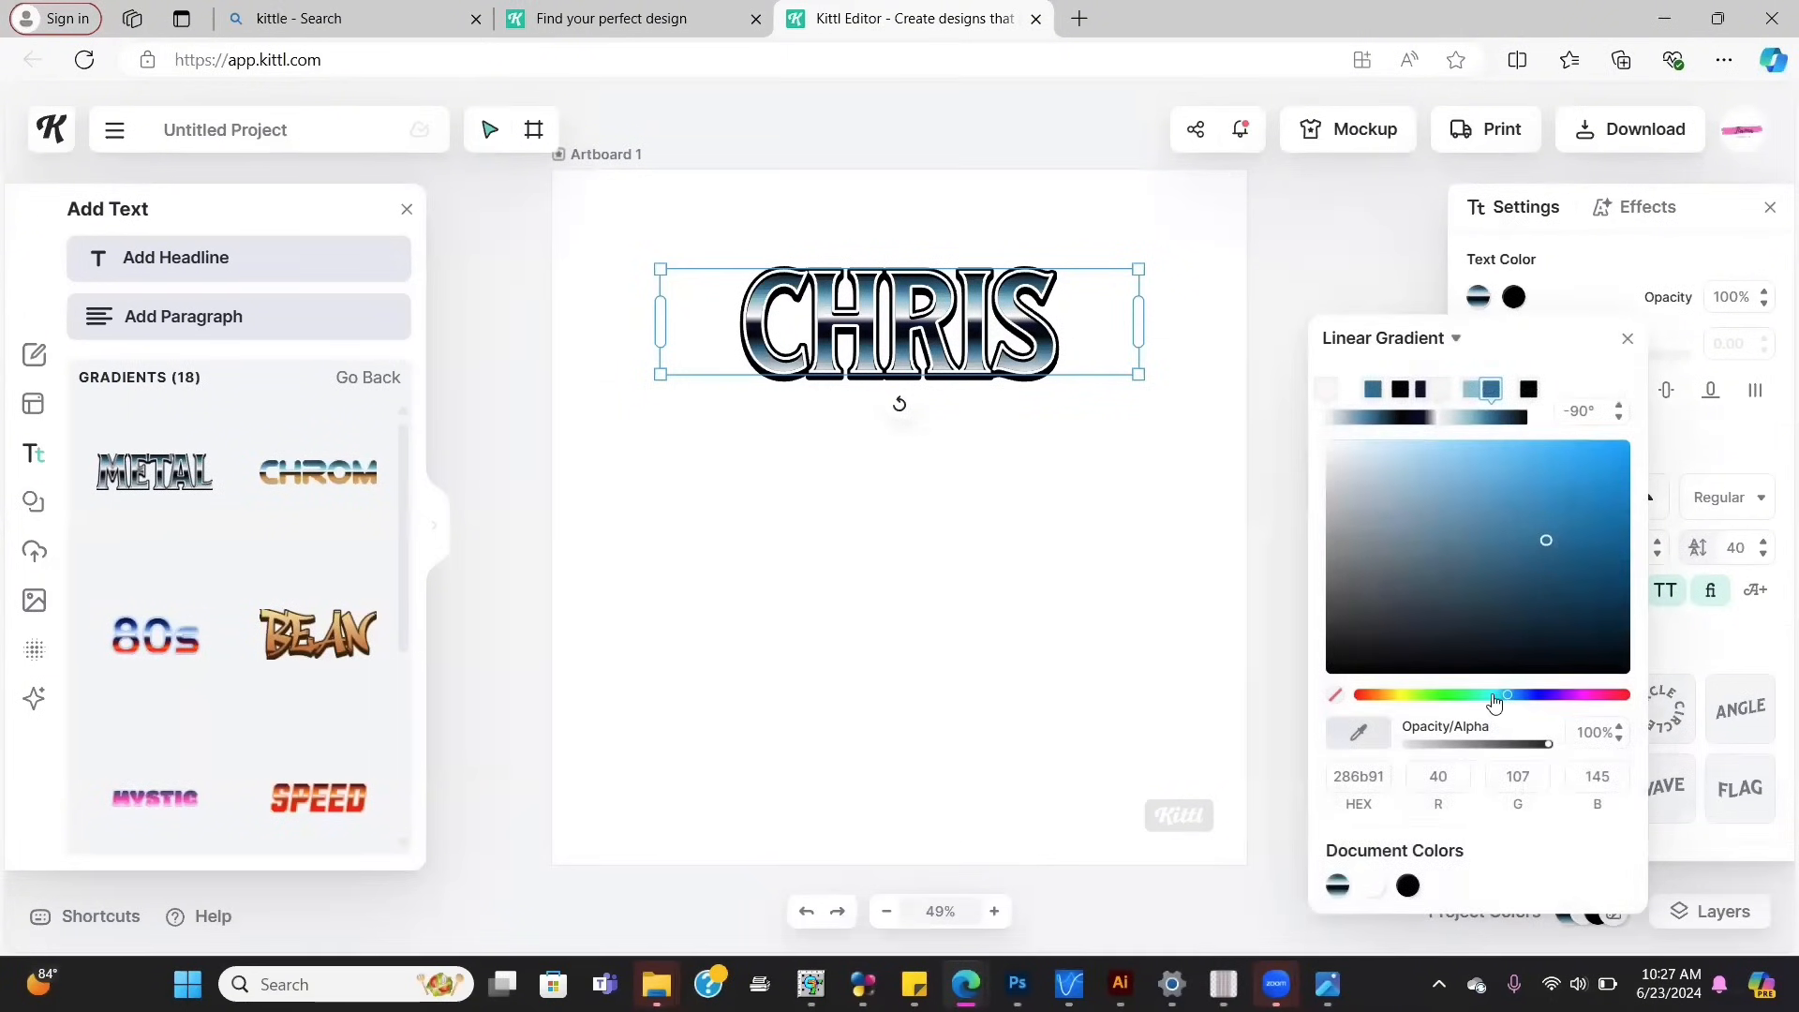
Step: Recolour each CHRIS gradient stop to lighter blues such as 418db8 and 476f85, then close the editor
{"action": "left_click_drag", "start_coordinate": [1535, 545], "coordinate": [1512, 437]}
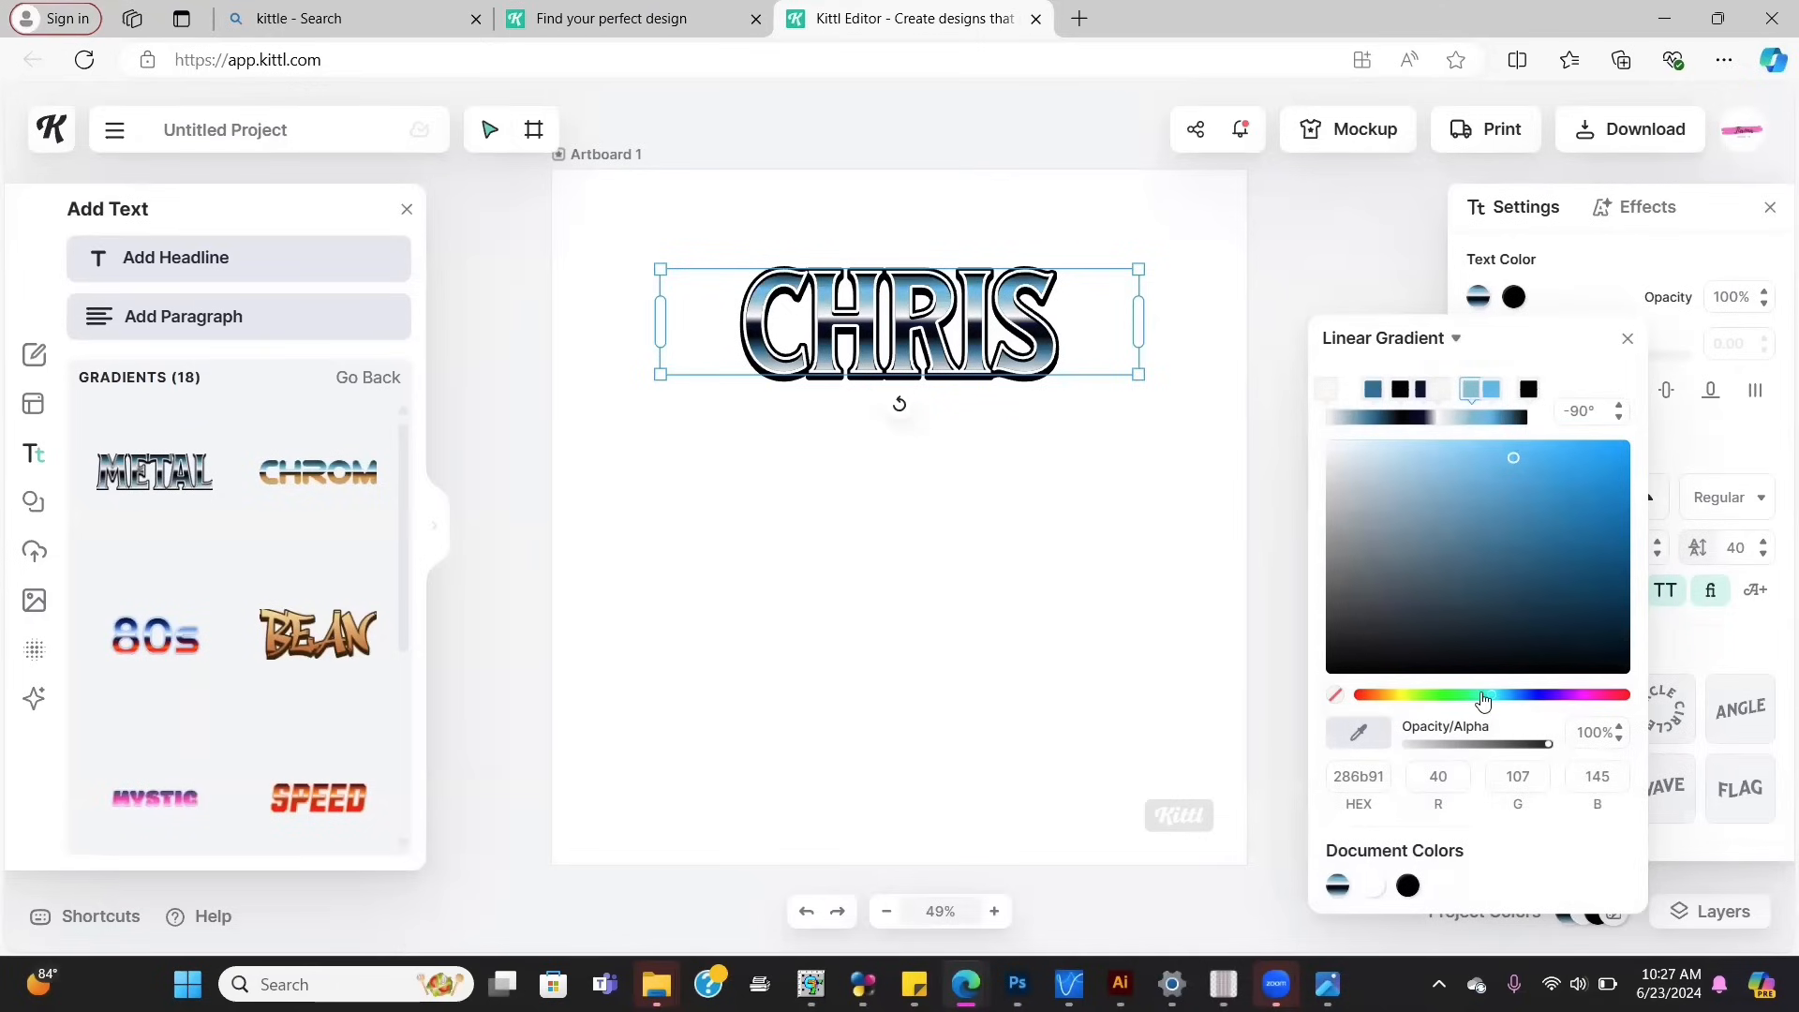
{"action": "left_click", "coordinate": [1472, 465]}
{"action": "left_click", "coordinate": [1408, 387]}
{"action": "left_click", "coordinate": [1522, 506]}
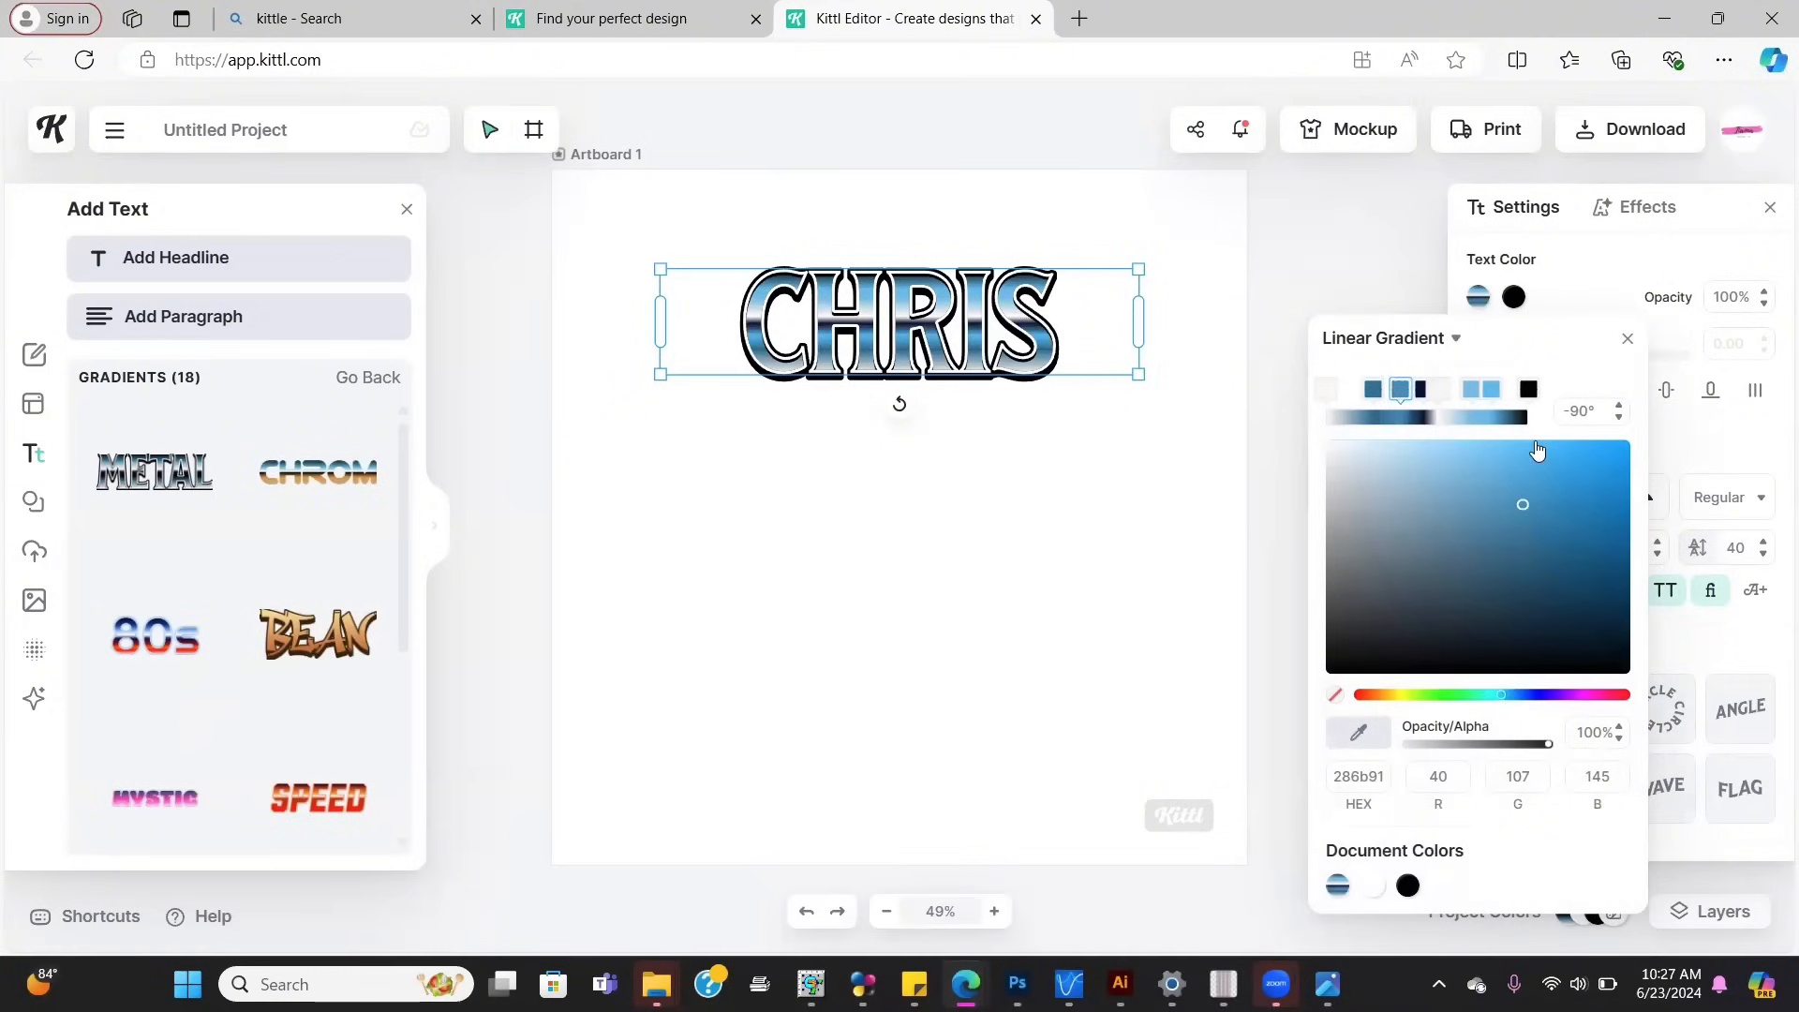
{"action": "left_click", "coordinate": [1370, 389]}
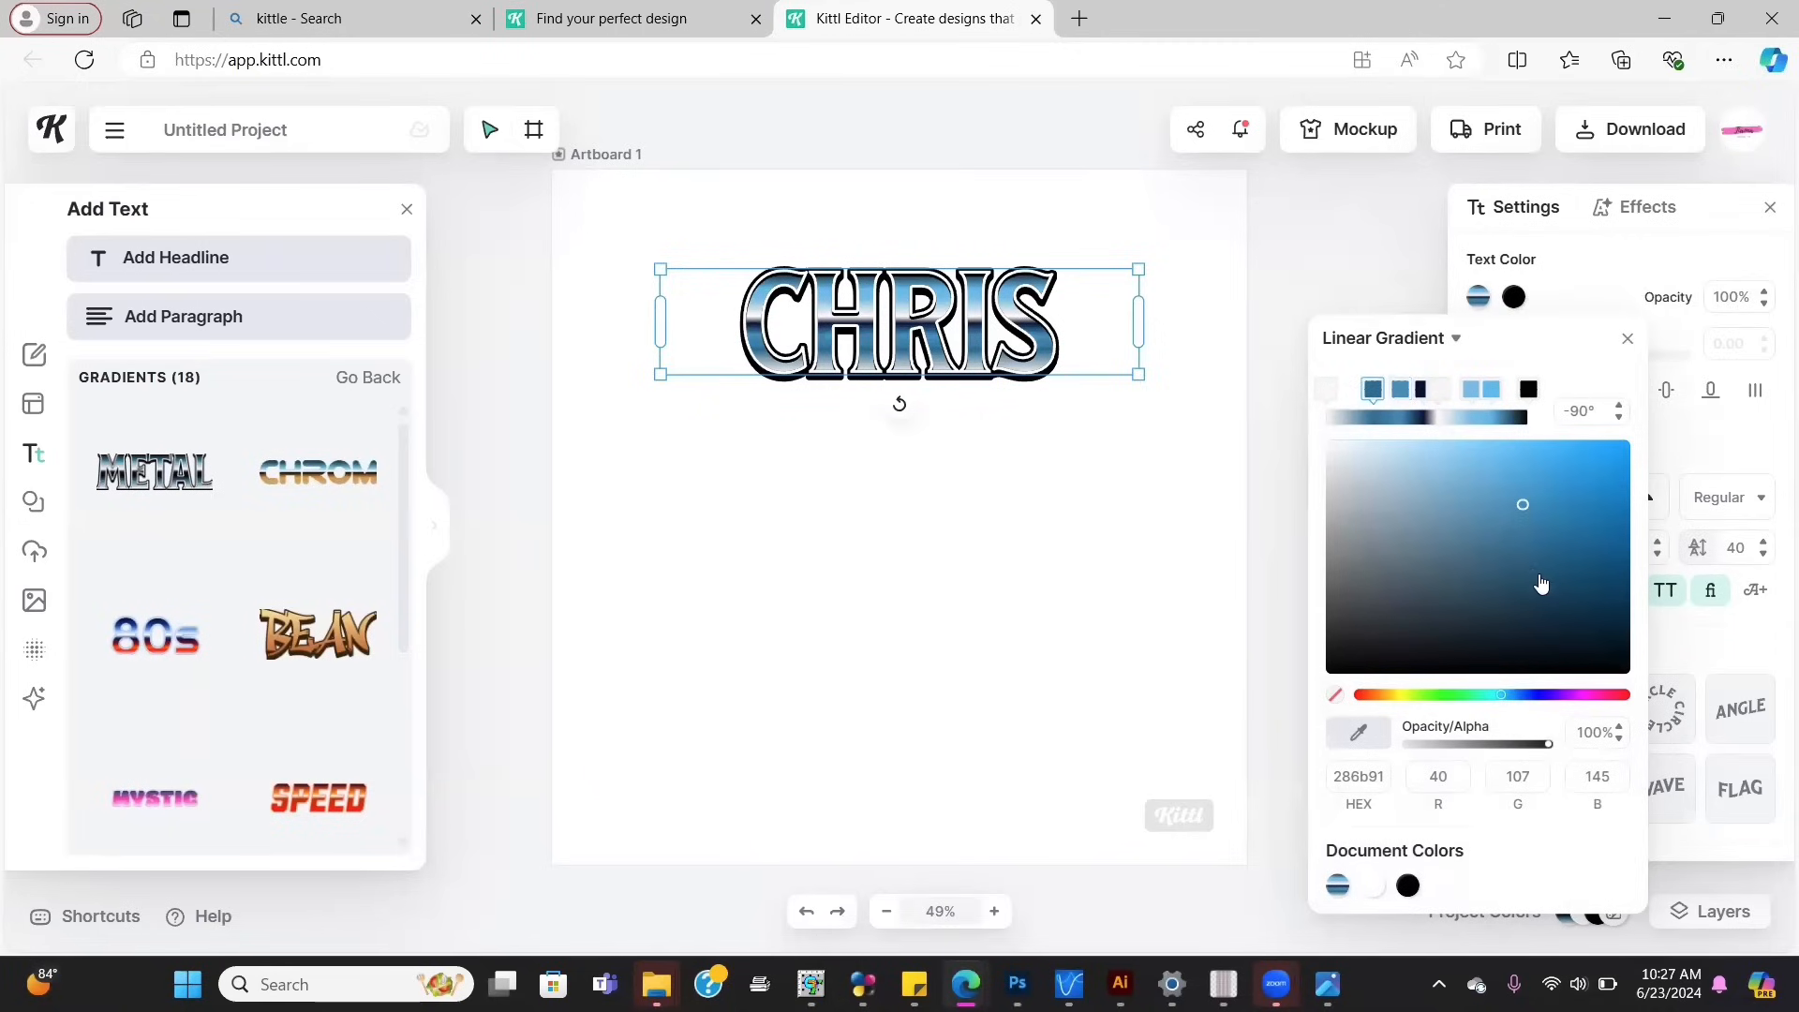
{"action": "left_click", "coordinate": [1538, 491]}
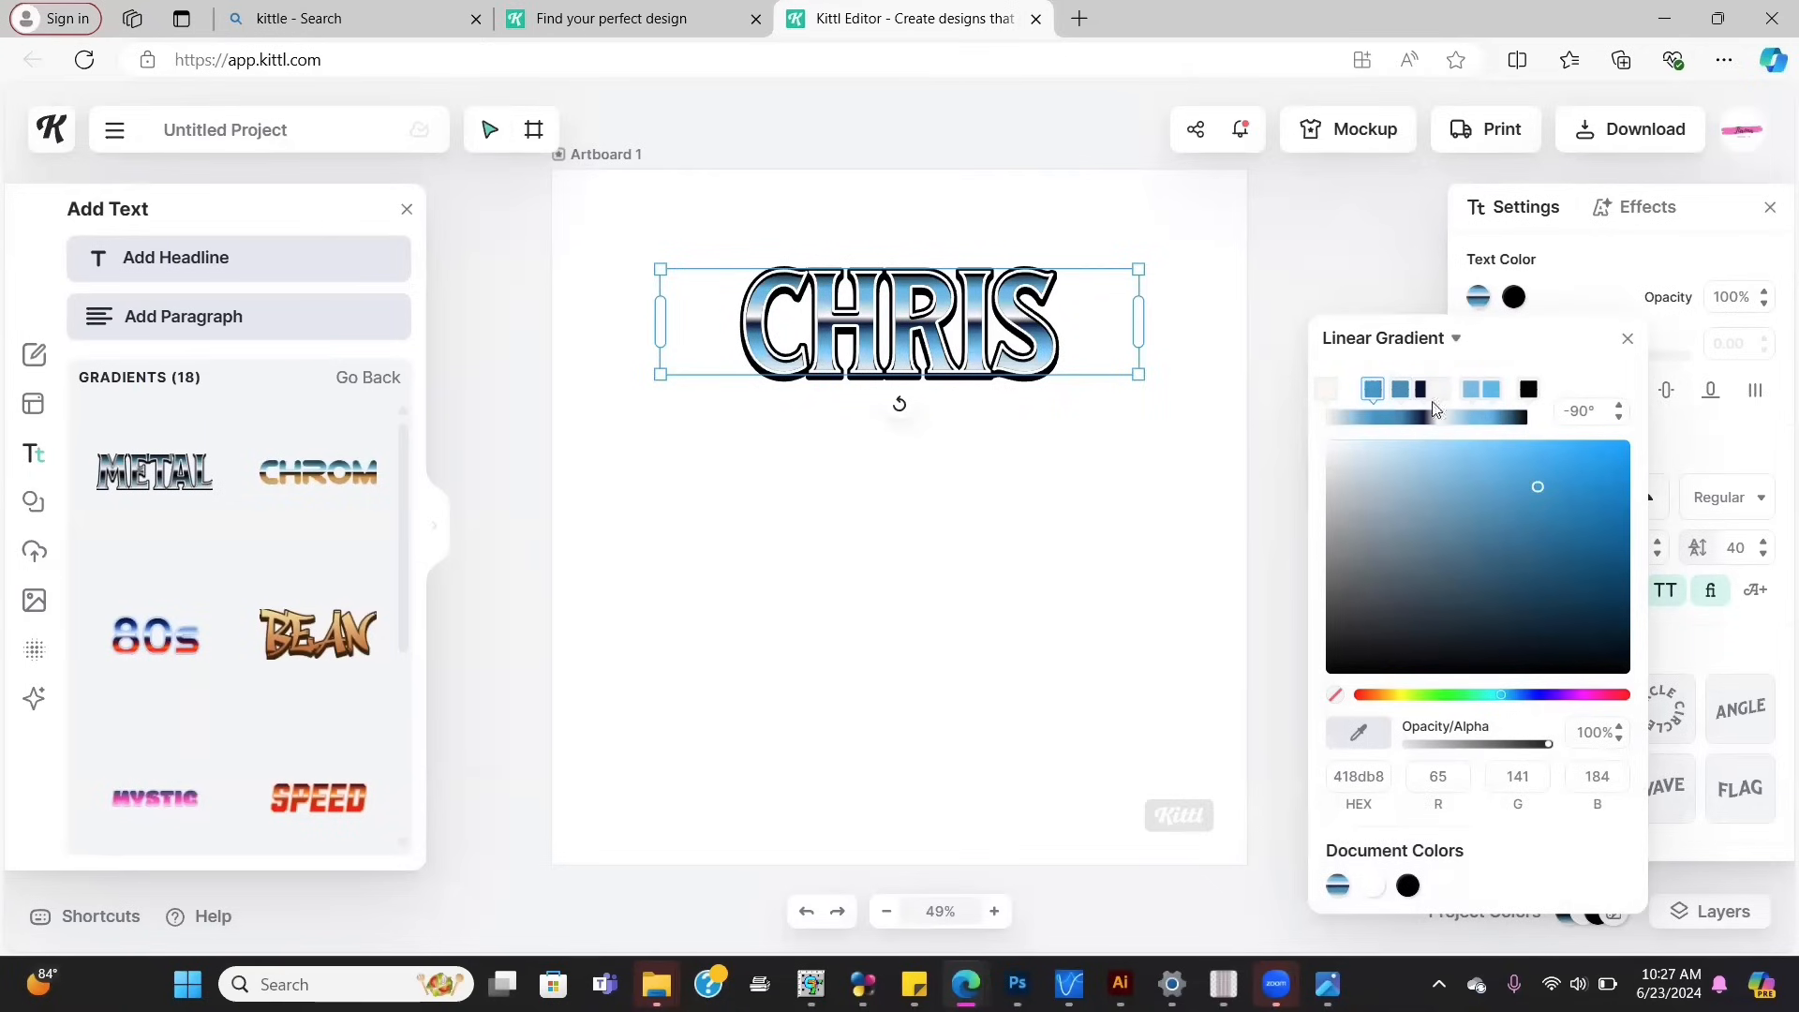
{"action": "left_click", "coordinate": [1400, 390]}
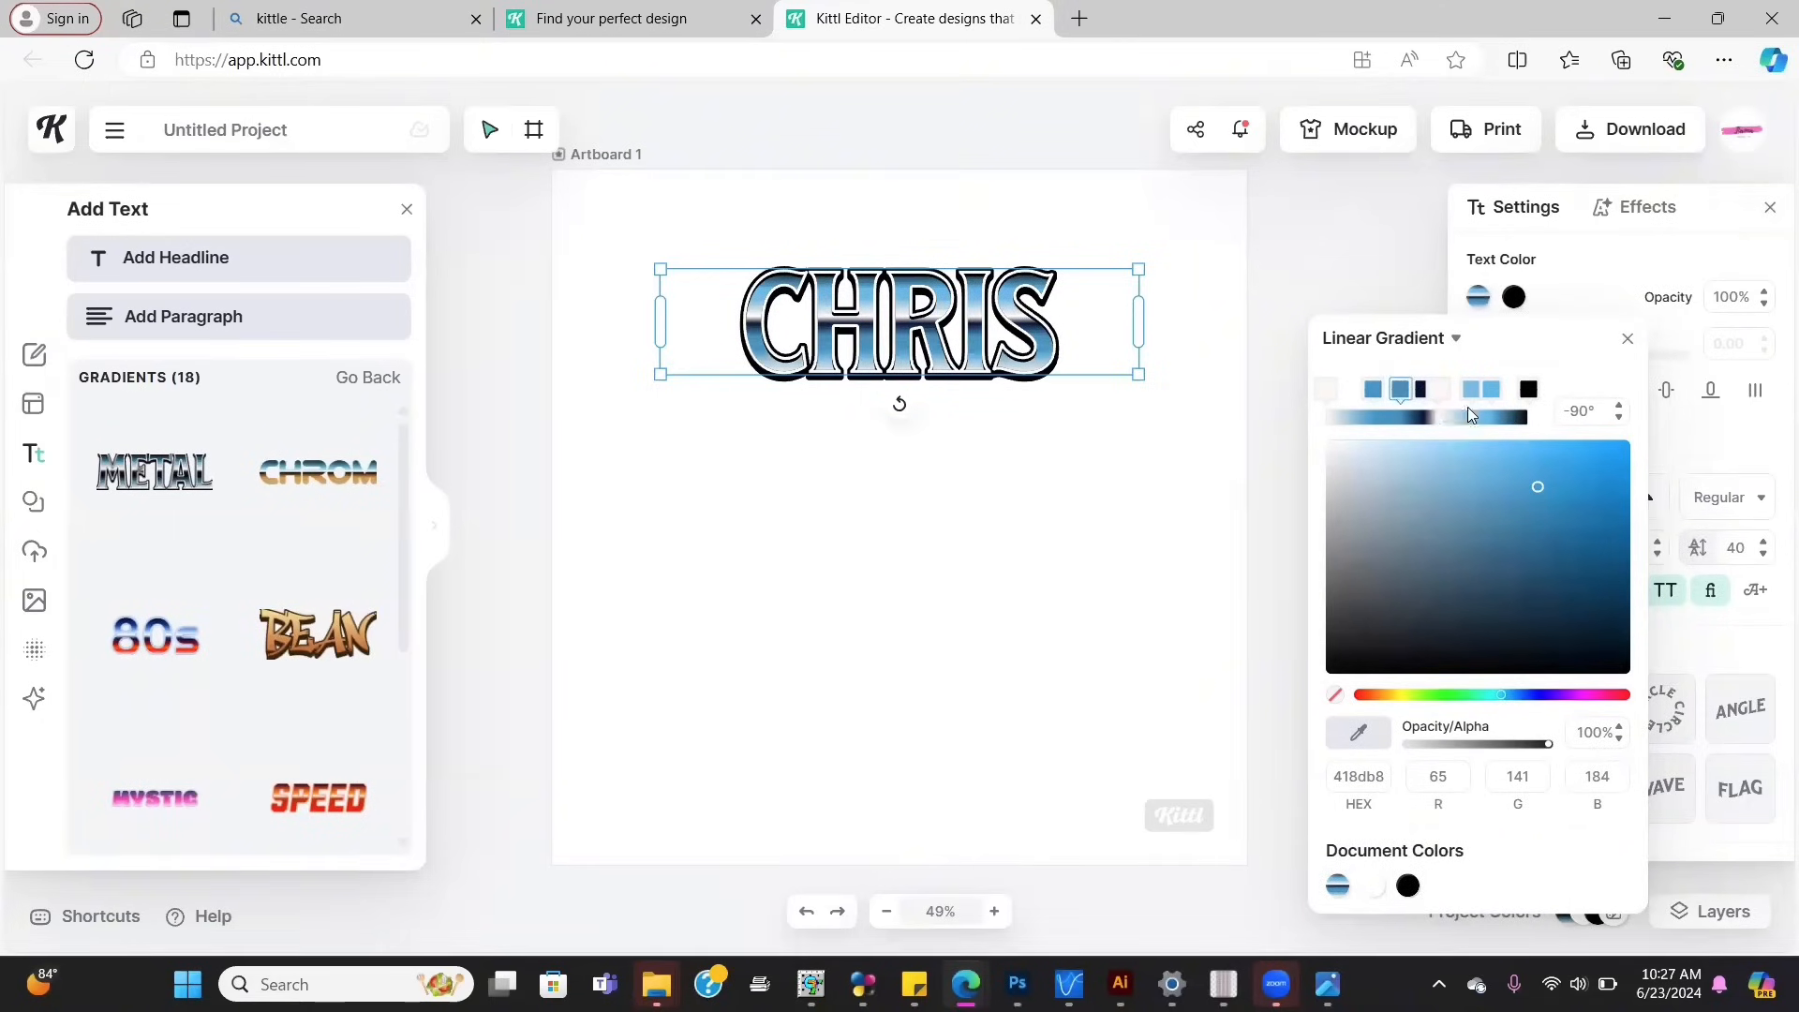
{"action": "left_click", "coordinate": [1496, 397]}
{"action": "left_click", "coordinate": [1489, 534]}
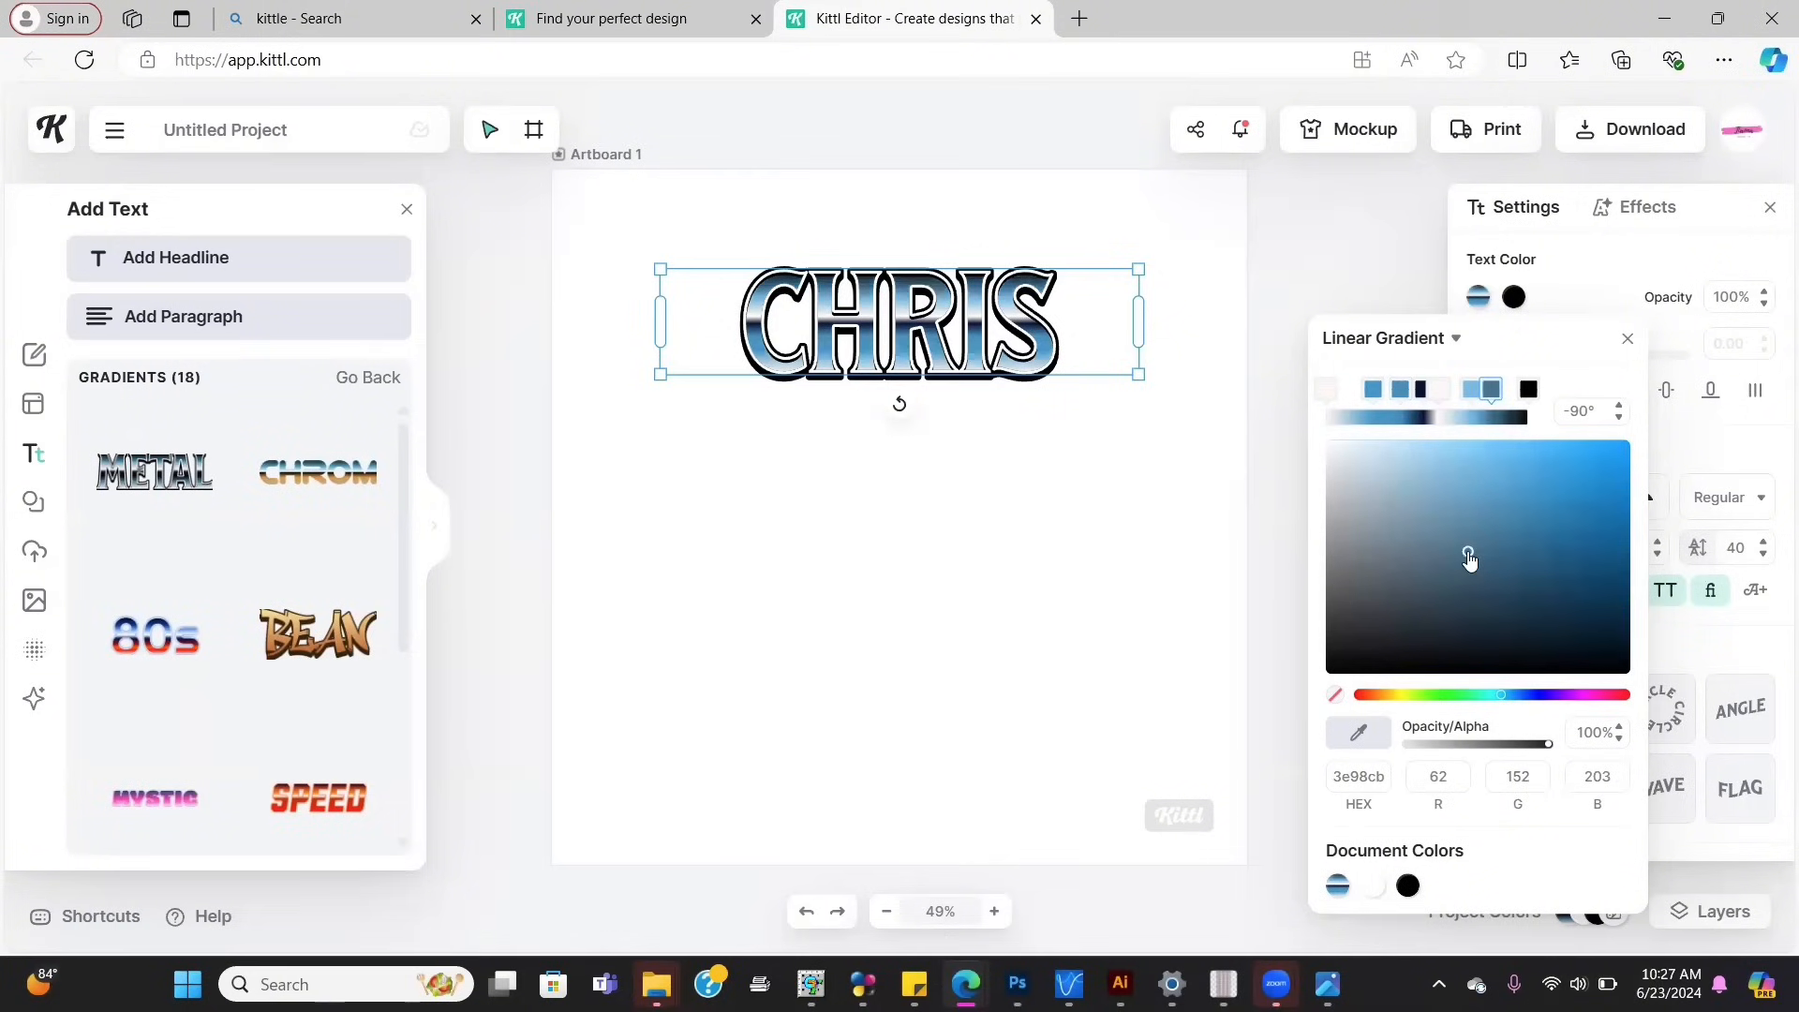
{"action": "left_click", "coordinate": [1467, 552]}
{"action": "left_click", "coordinate": [1497, 526]}
{"action": "left_click", "coordinate": [1206, 345]}
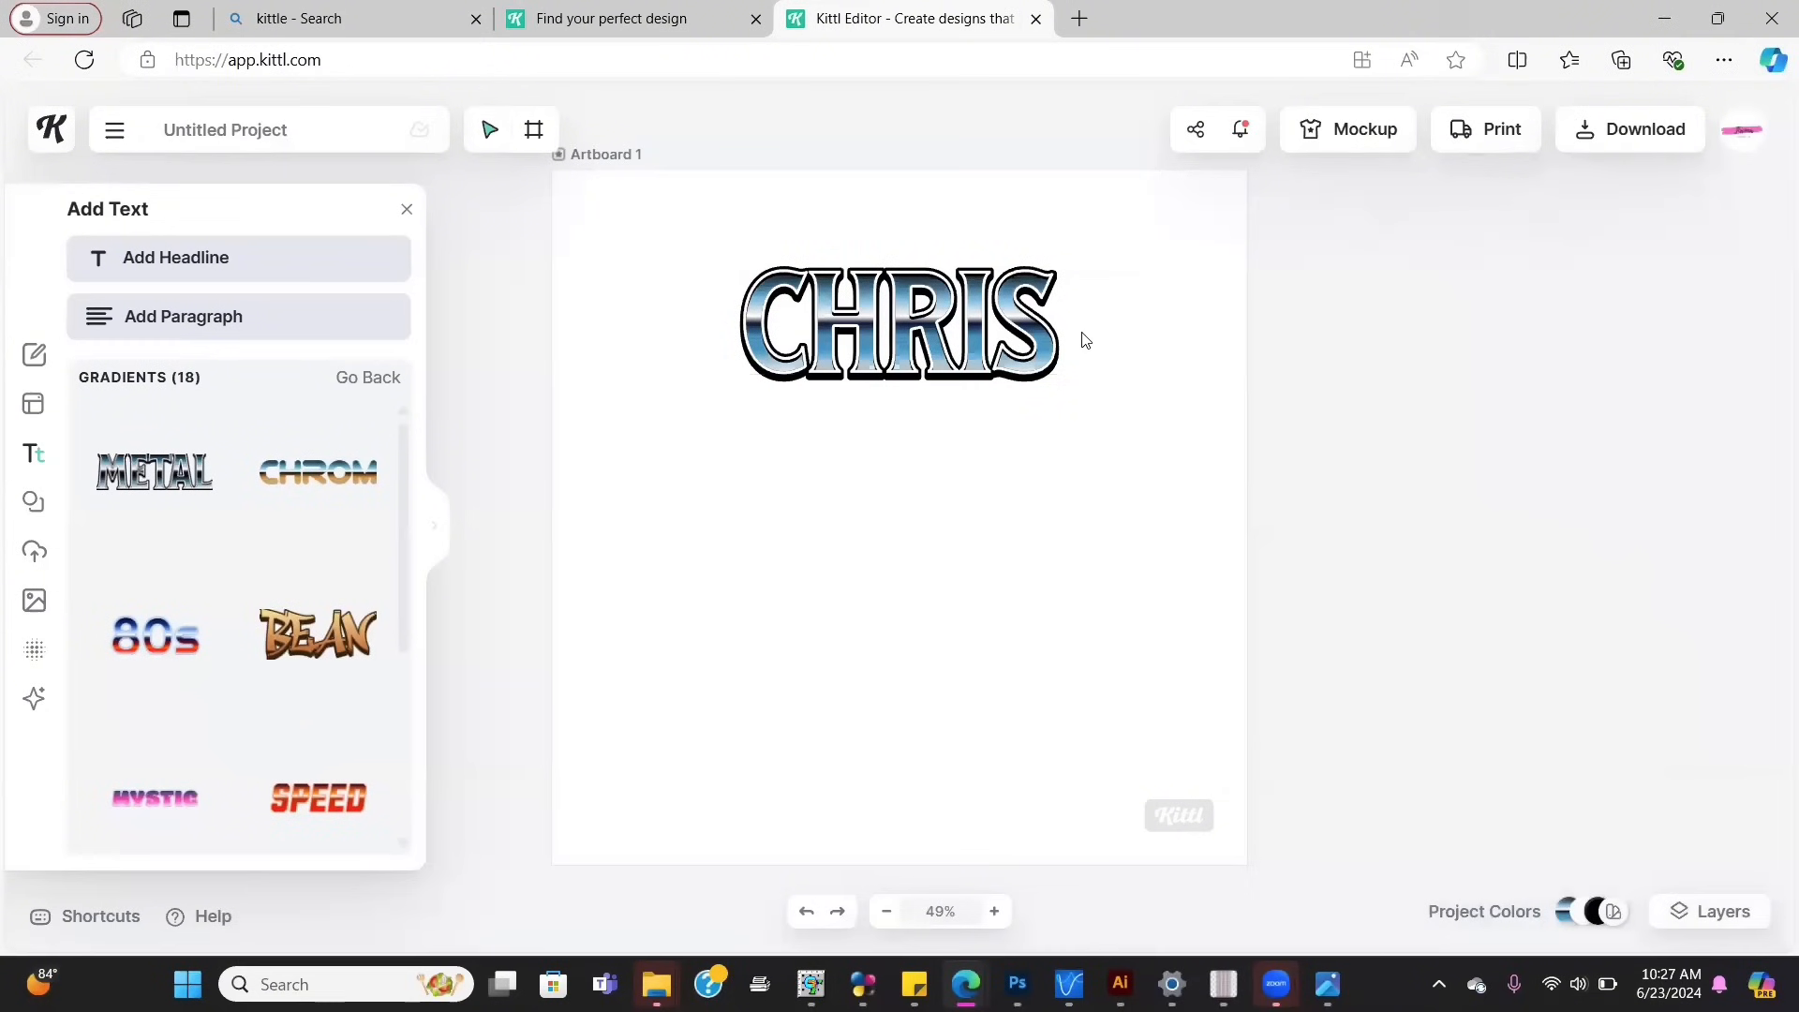
Step: Bend CHRIS with an Arch transformation, adjusting the curve to 63%
{"action": "left_click", "coordinate": [985, 334]}
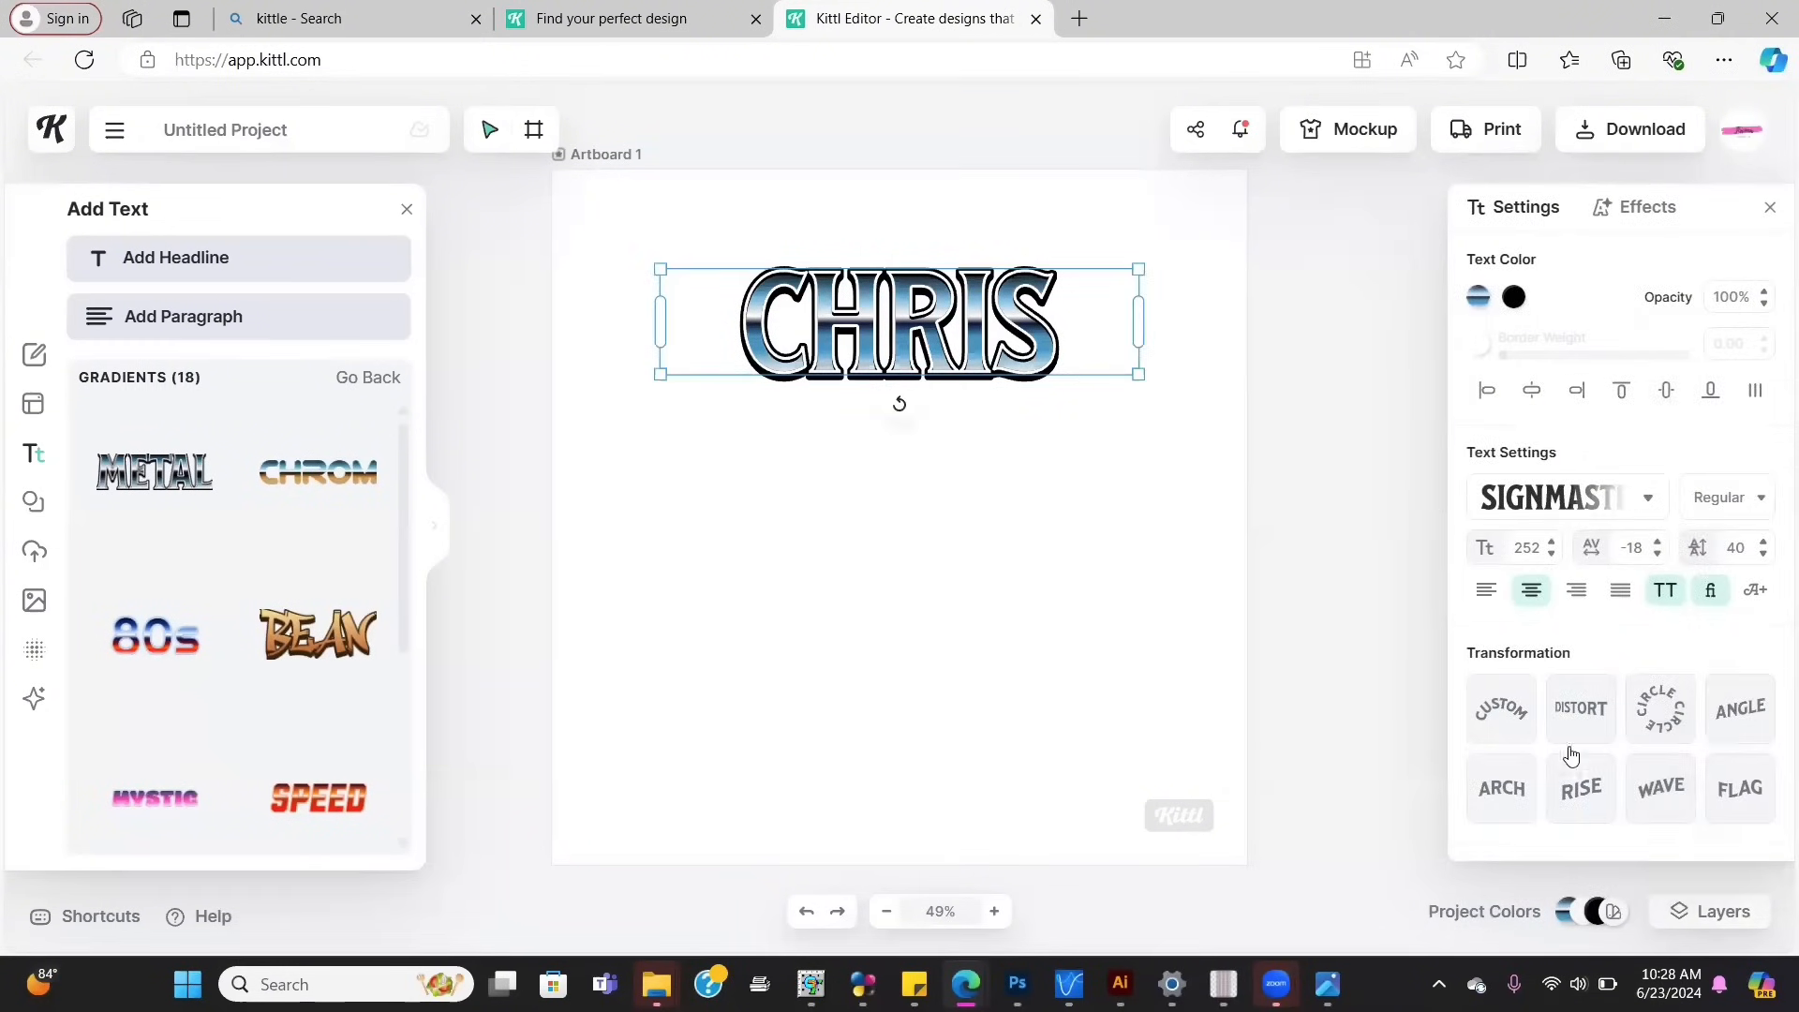
{"action": "left_click", "coordinate": [1502, 790]}
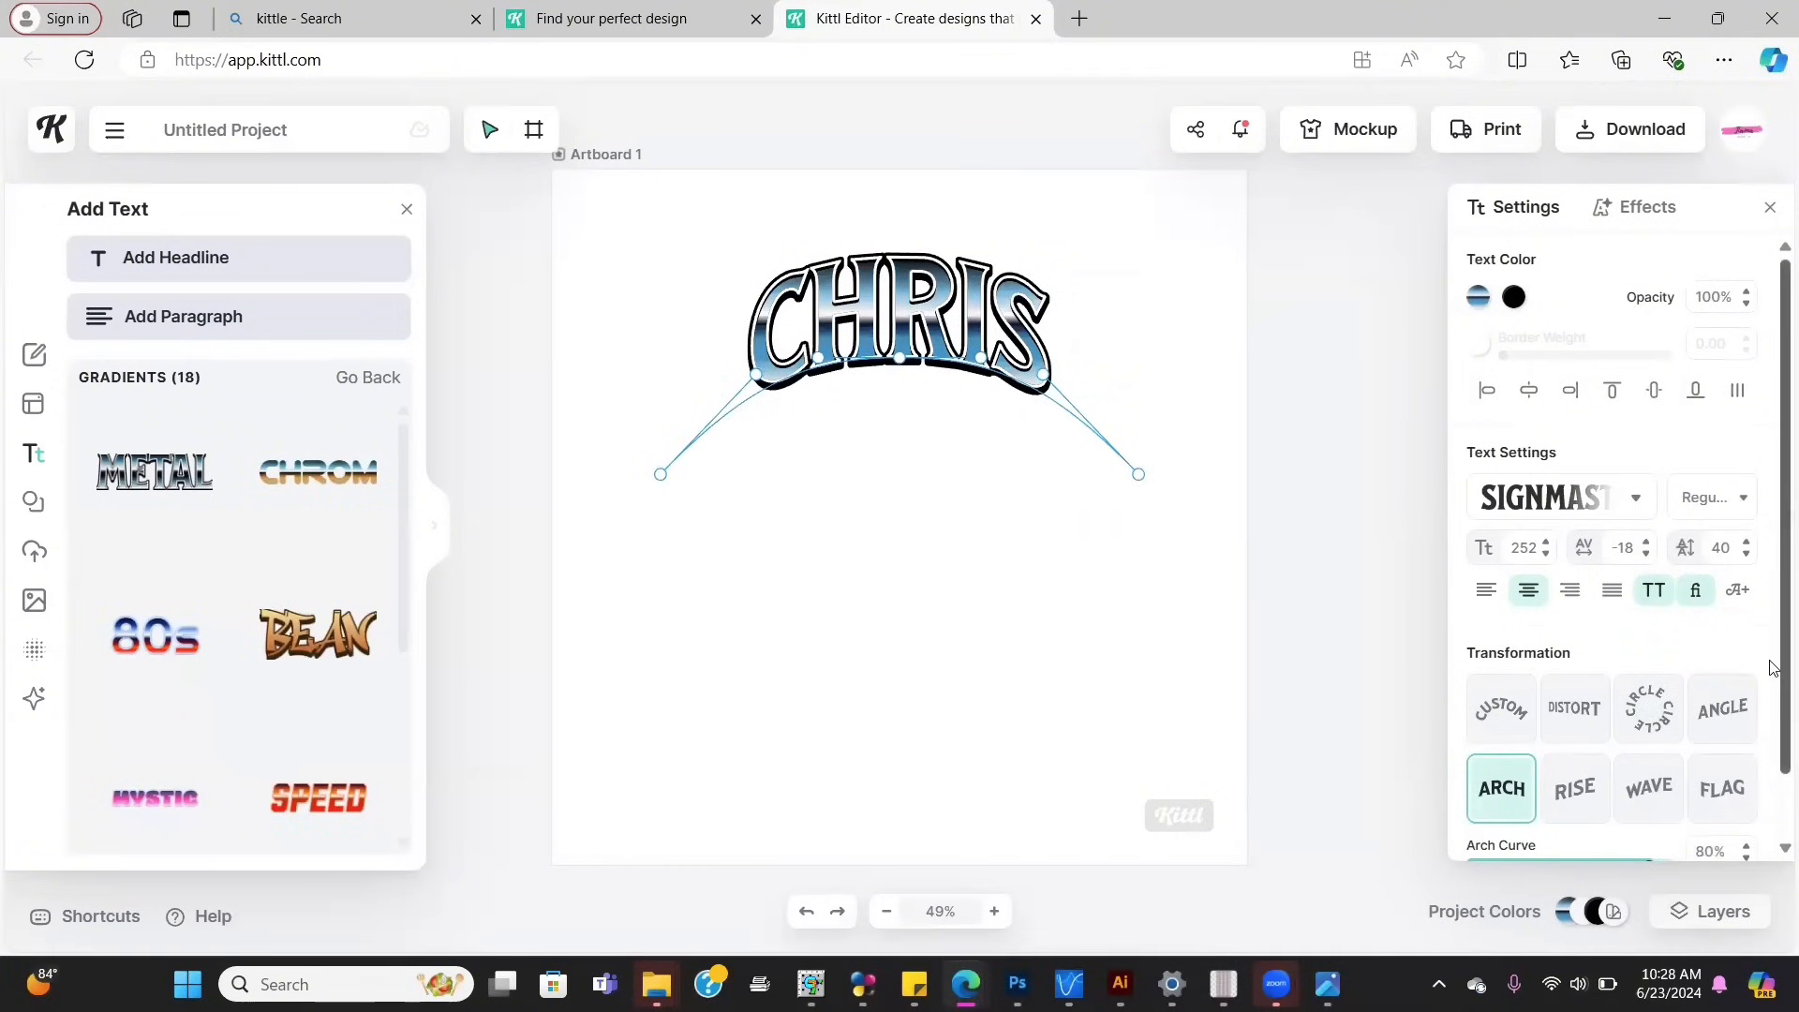
{"action": "scroll", "coordinate": [1771, 687], "scroll_direction": "down", "scroll_amount": 2}
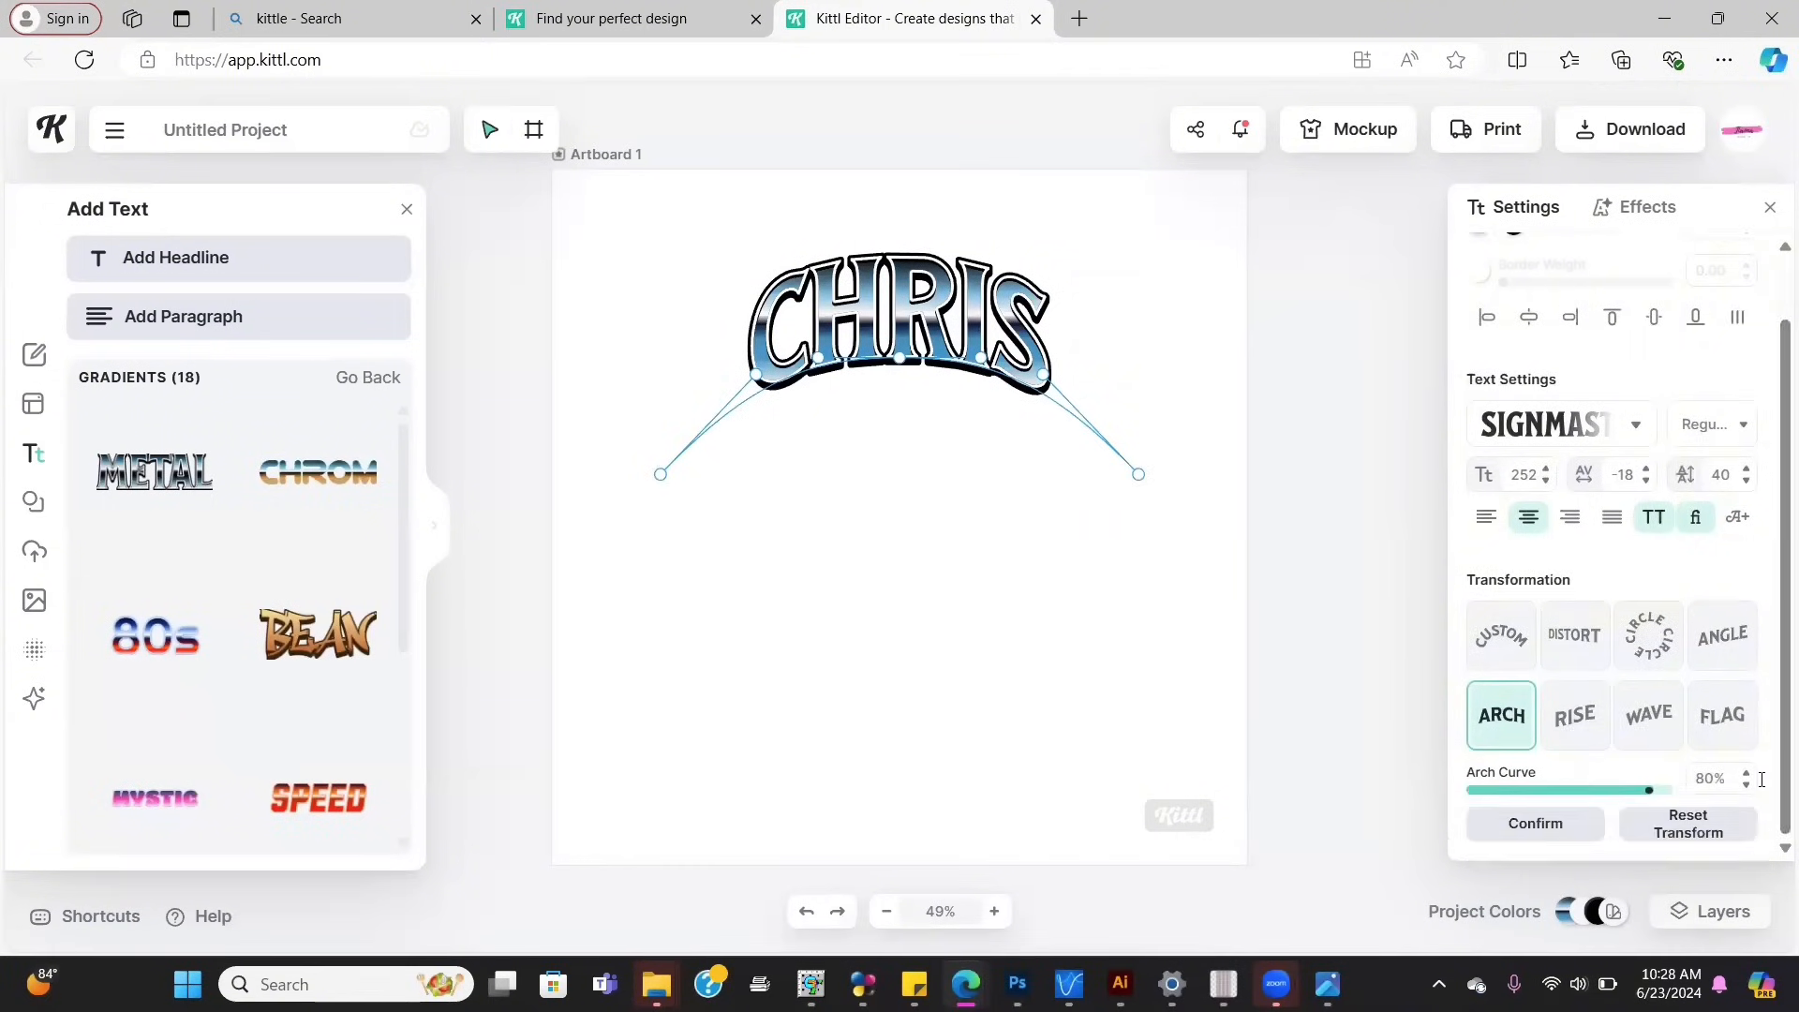
{"action": "left_click_drag", "start_coordinate": [1649, 790], "coordinate": [1583, 795]}
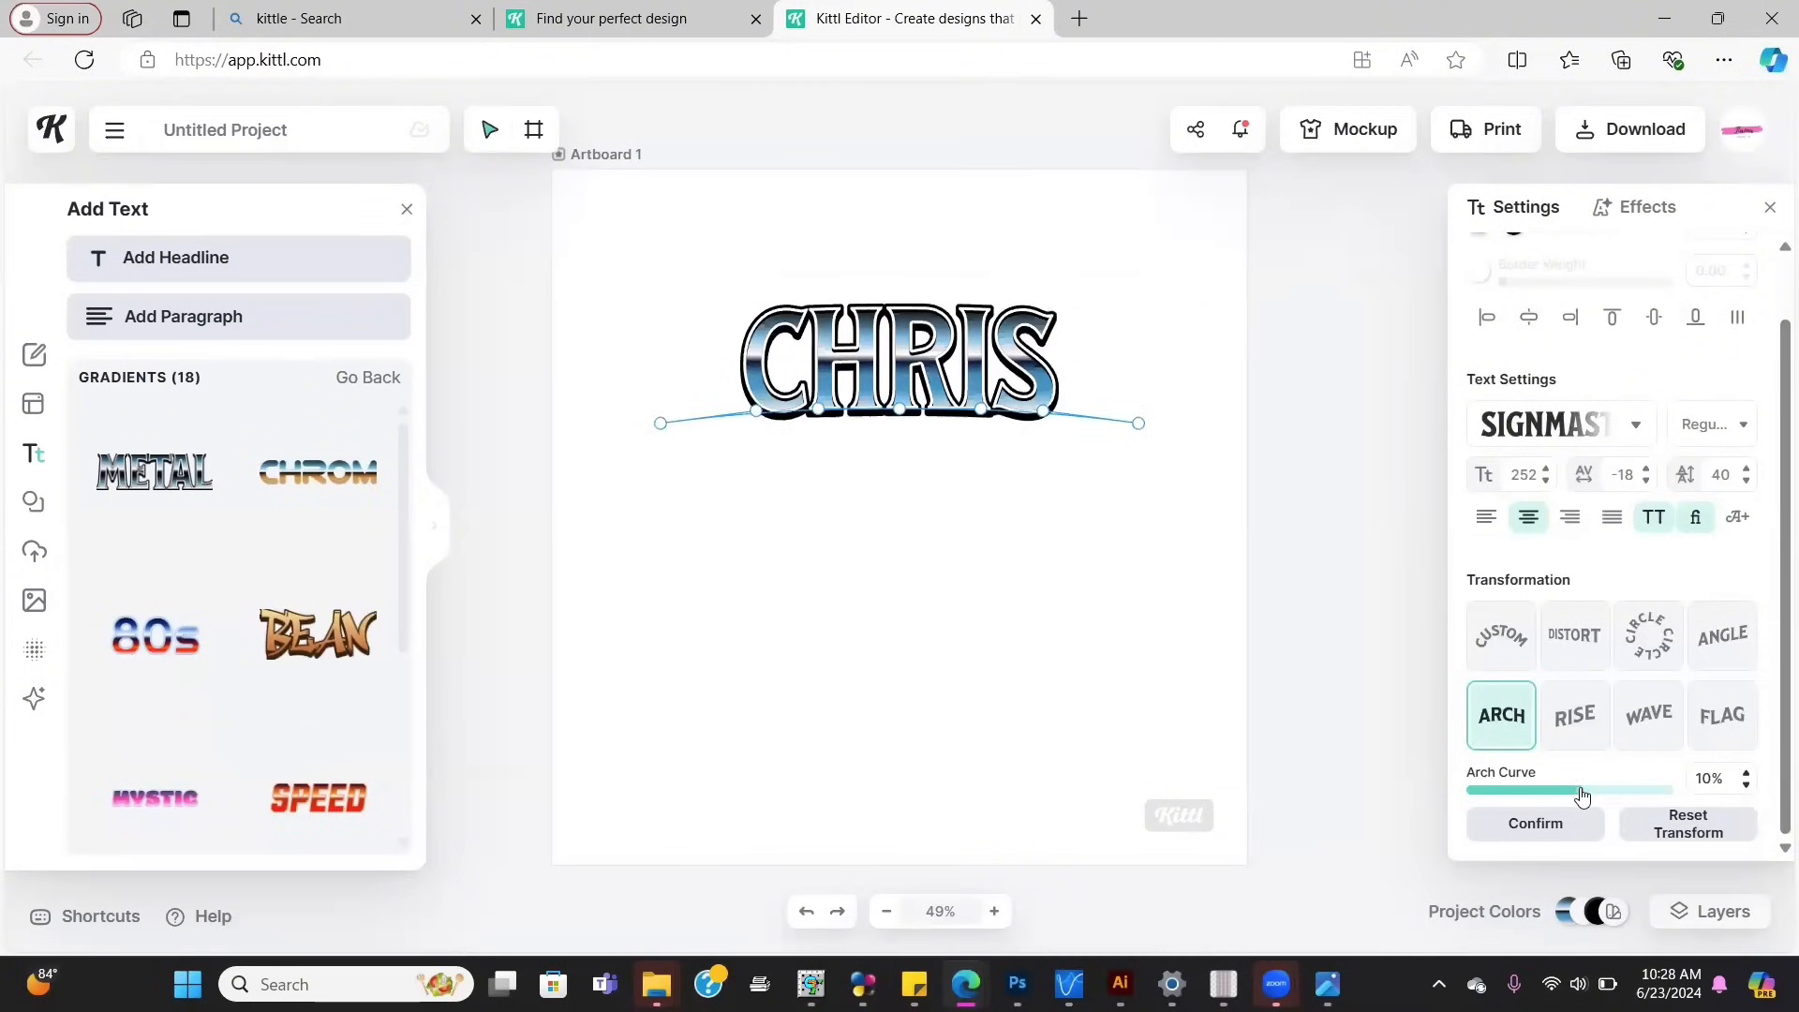
{"action": "left_click", "coordinate": [1629, 793]}
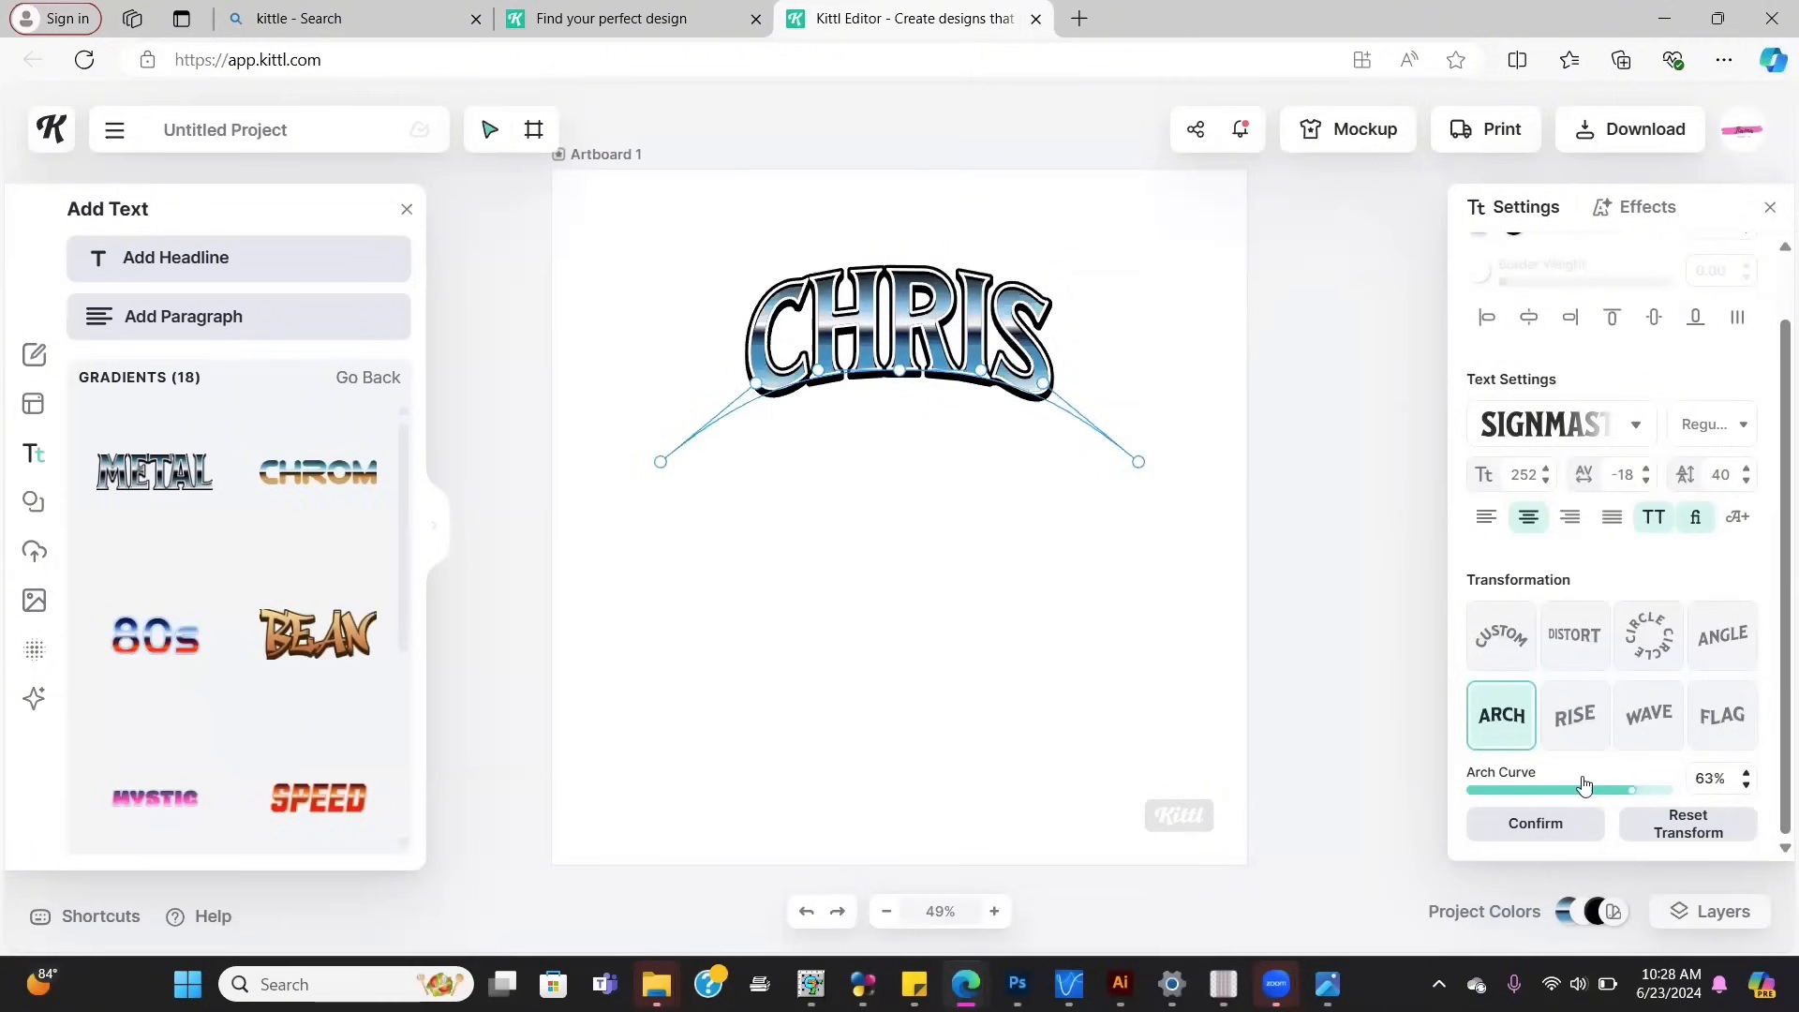
Step: Try Rise and Wave warps, then apply Distort and bow CHRIS's bottom edge upward
{"action": "left_click", "coordinate": [1599, 702]}
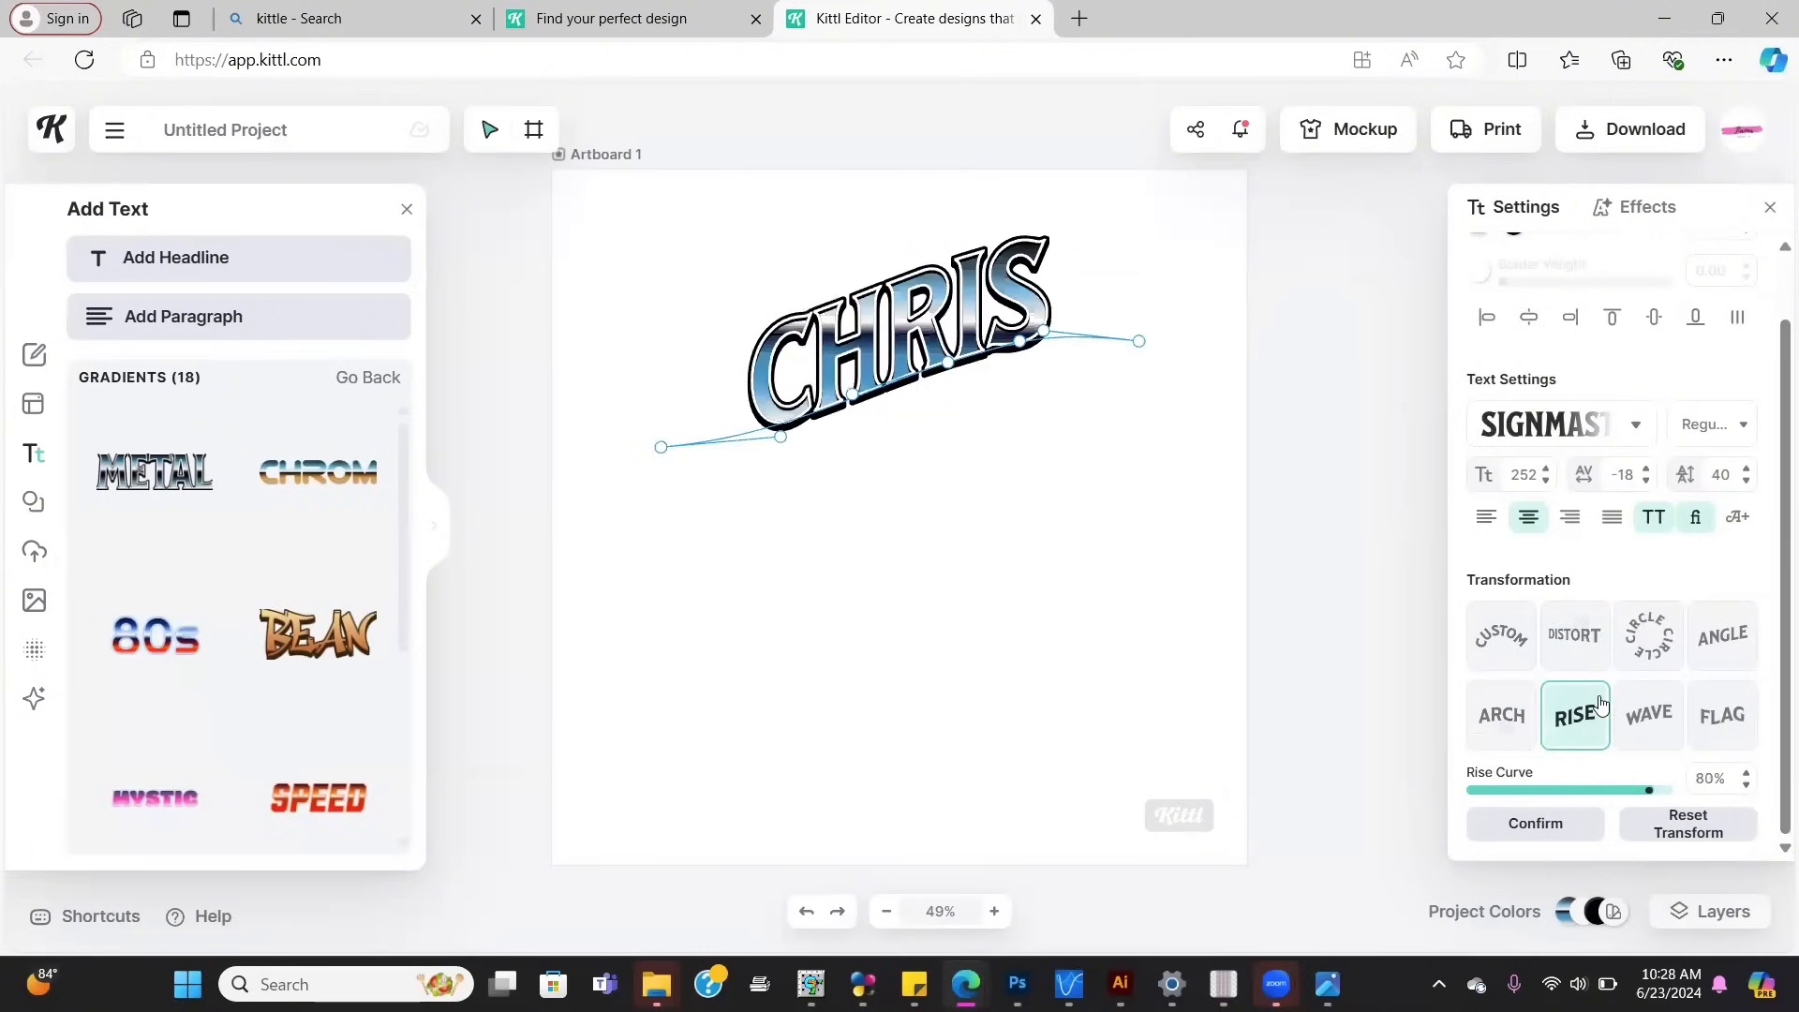
{"action": "left_click", "coordinate": [1649, 714]}
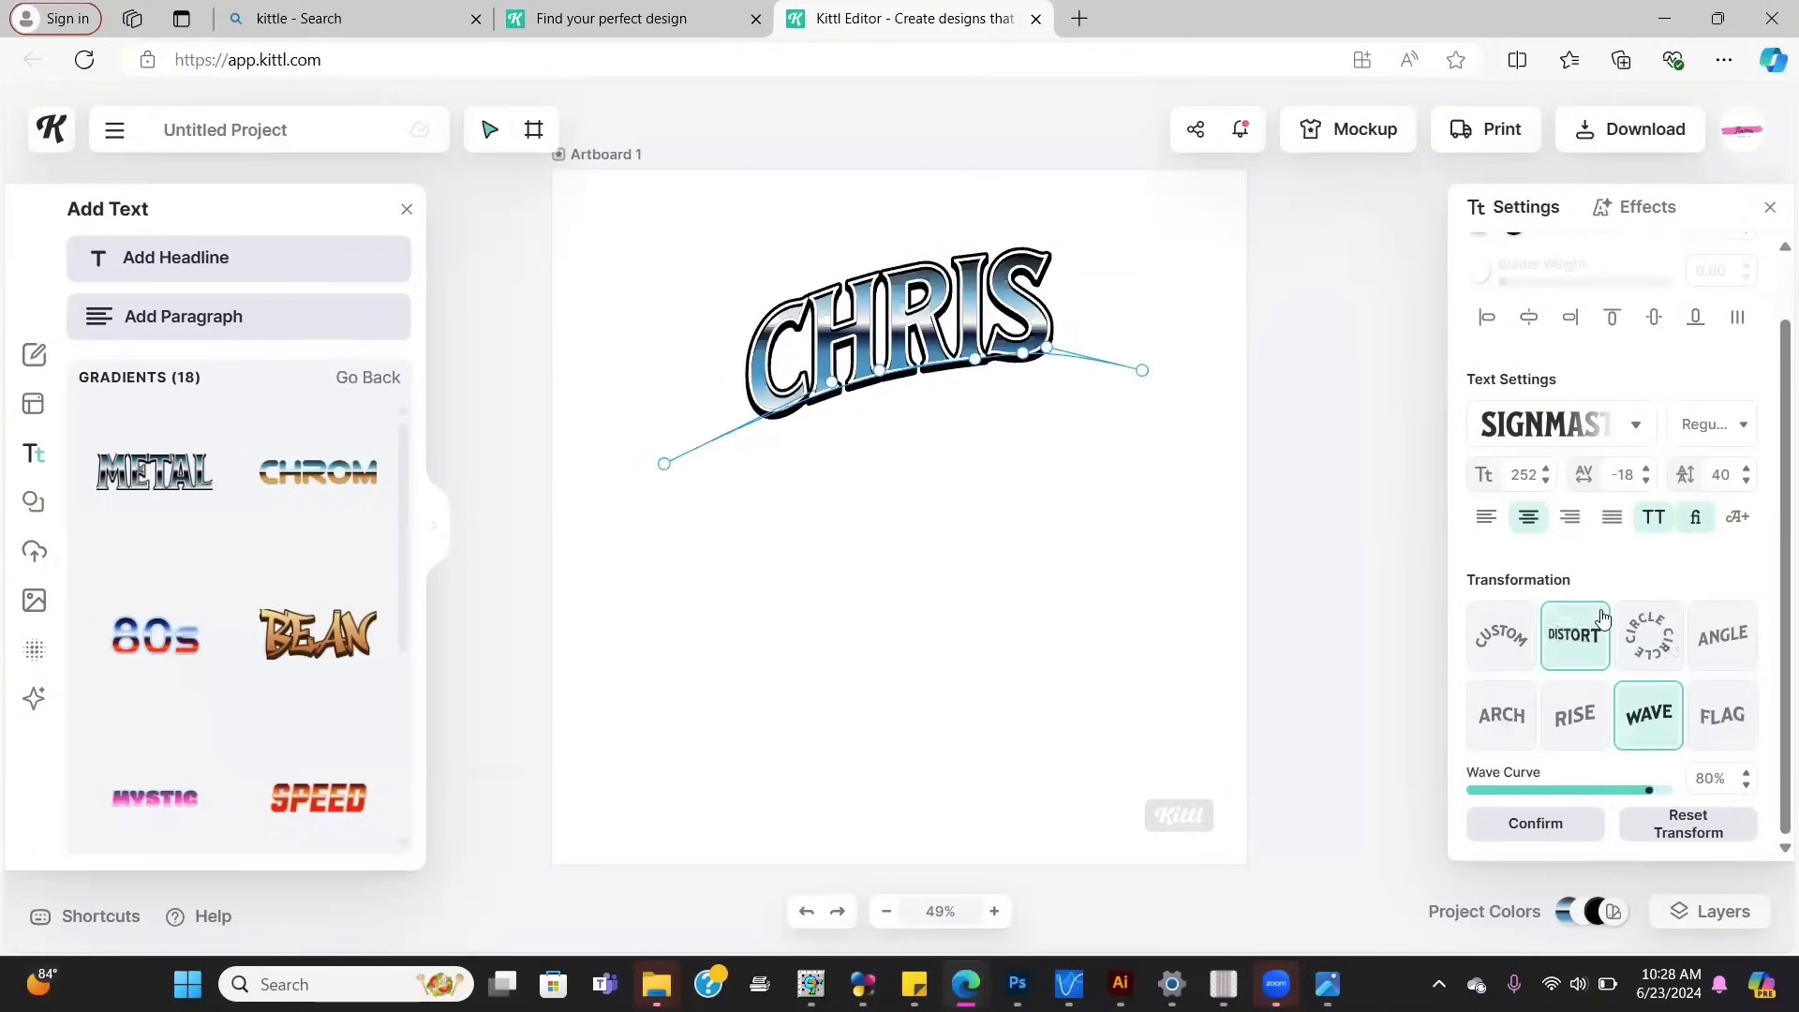
{"action": "left_click", "coordinate": [1602, 618]}
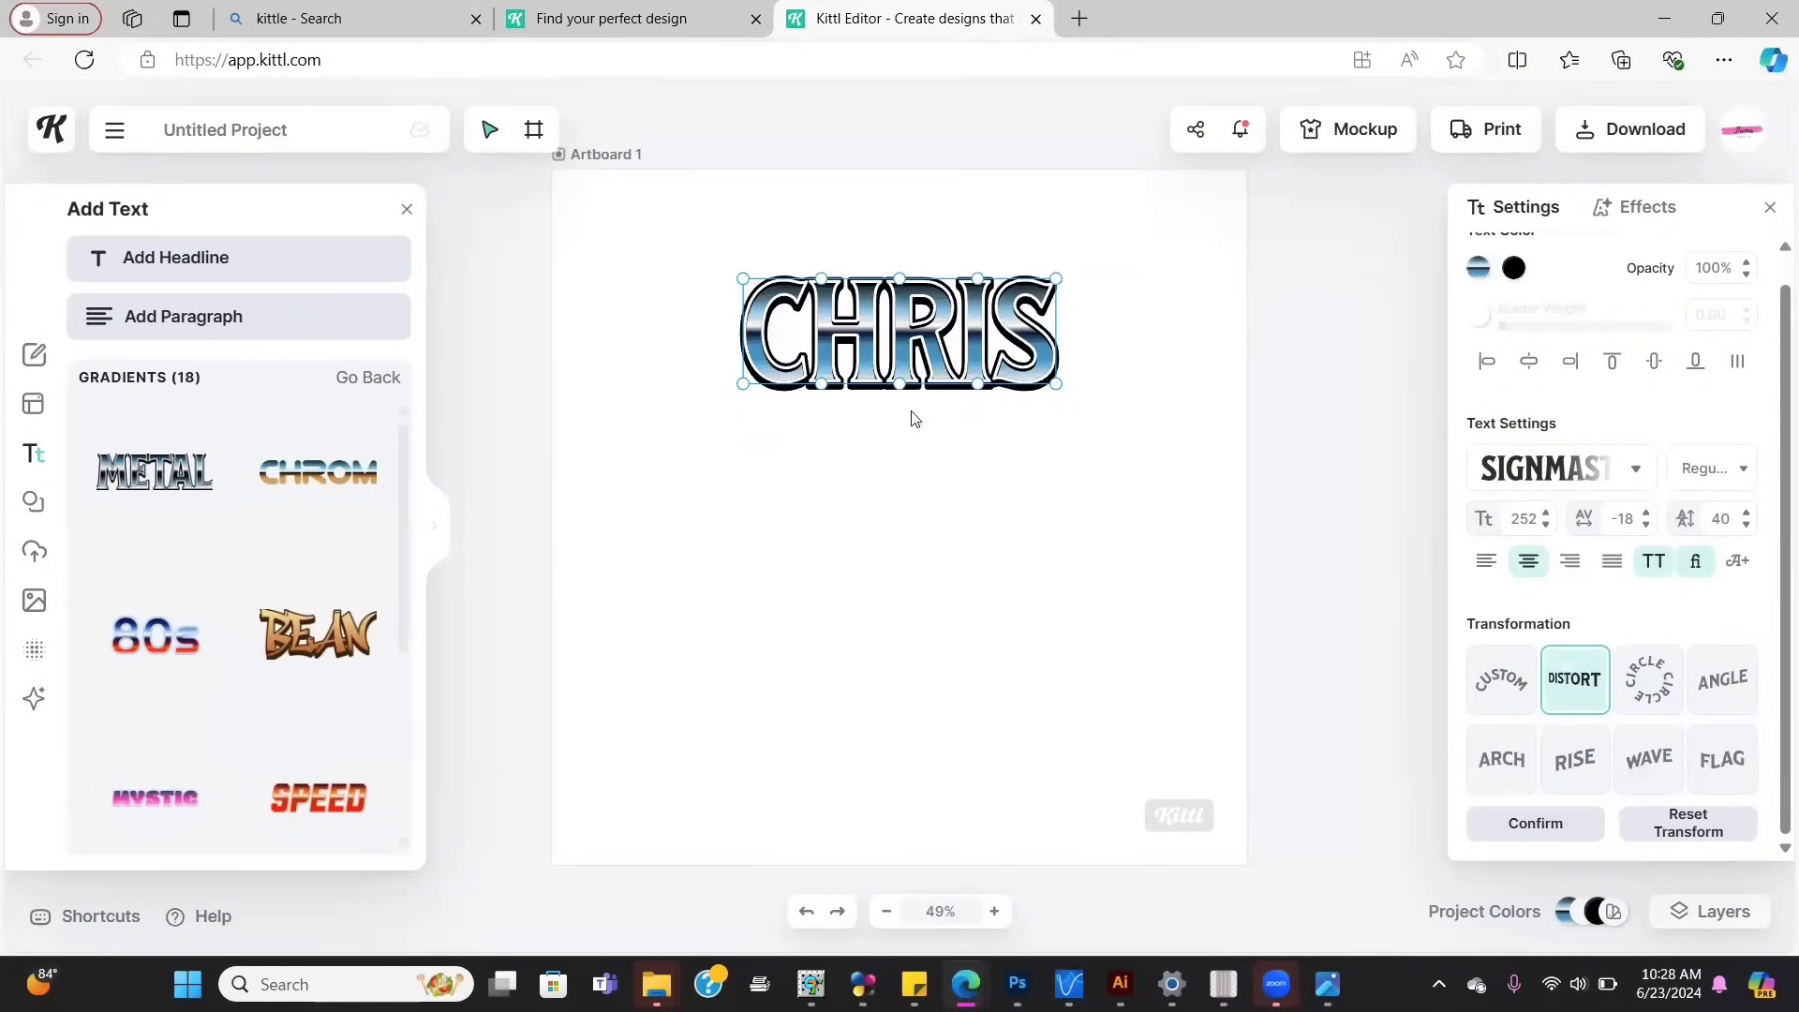
{"action": "left_click_drag", "start_coordinate": [900, 380], "coordinate": [899, 345]}
Step: Enlarge CHRIS to size 406, shift it left, and download the artboard as a PNG
{"action": "left_click", "coordinate": [1104, 449]}
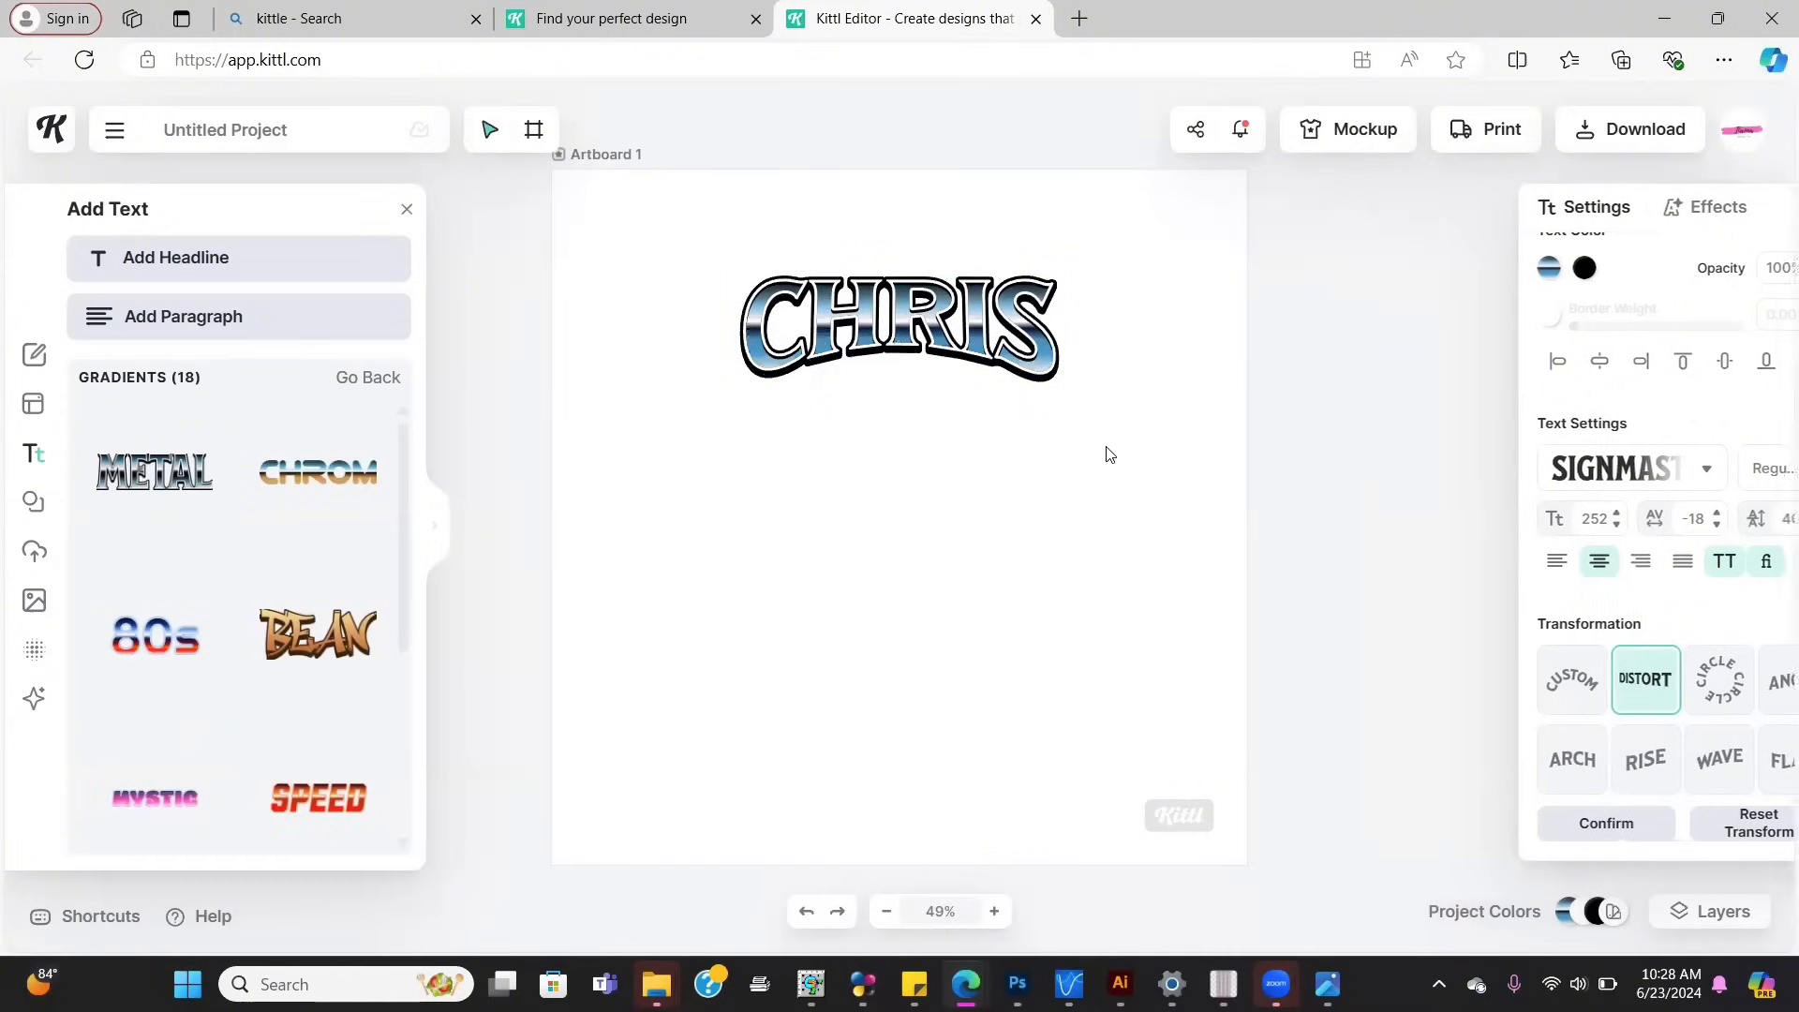
{"action": "left_click", "coordinate": [1641, 132]}
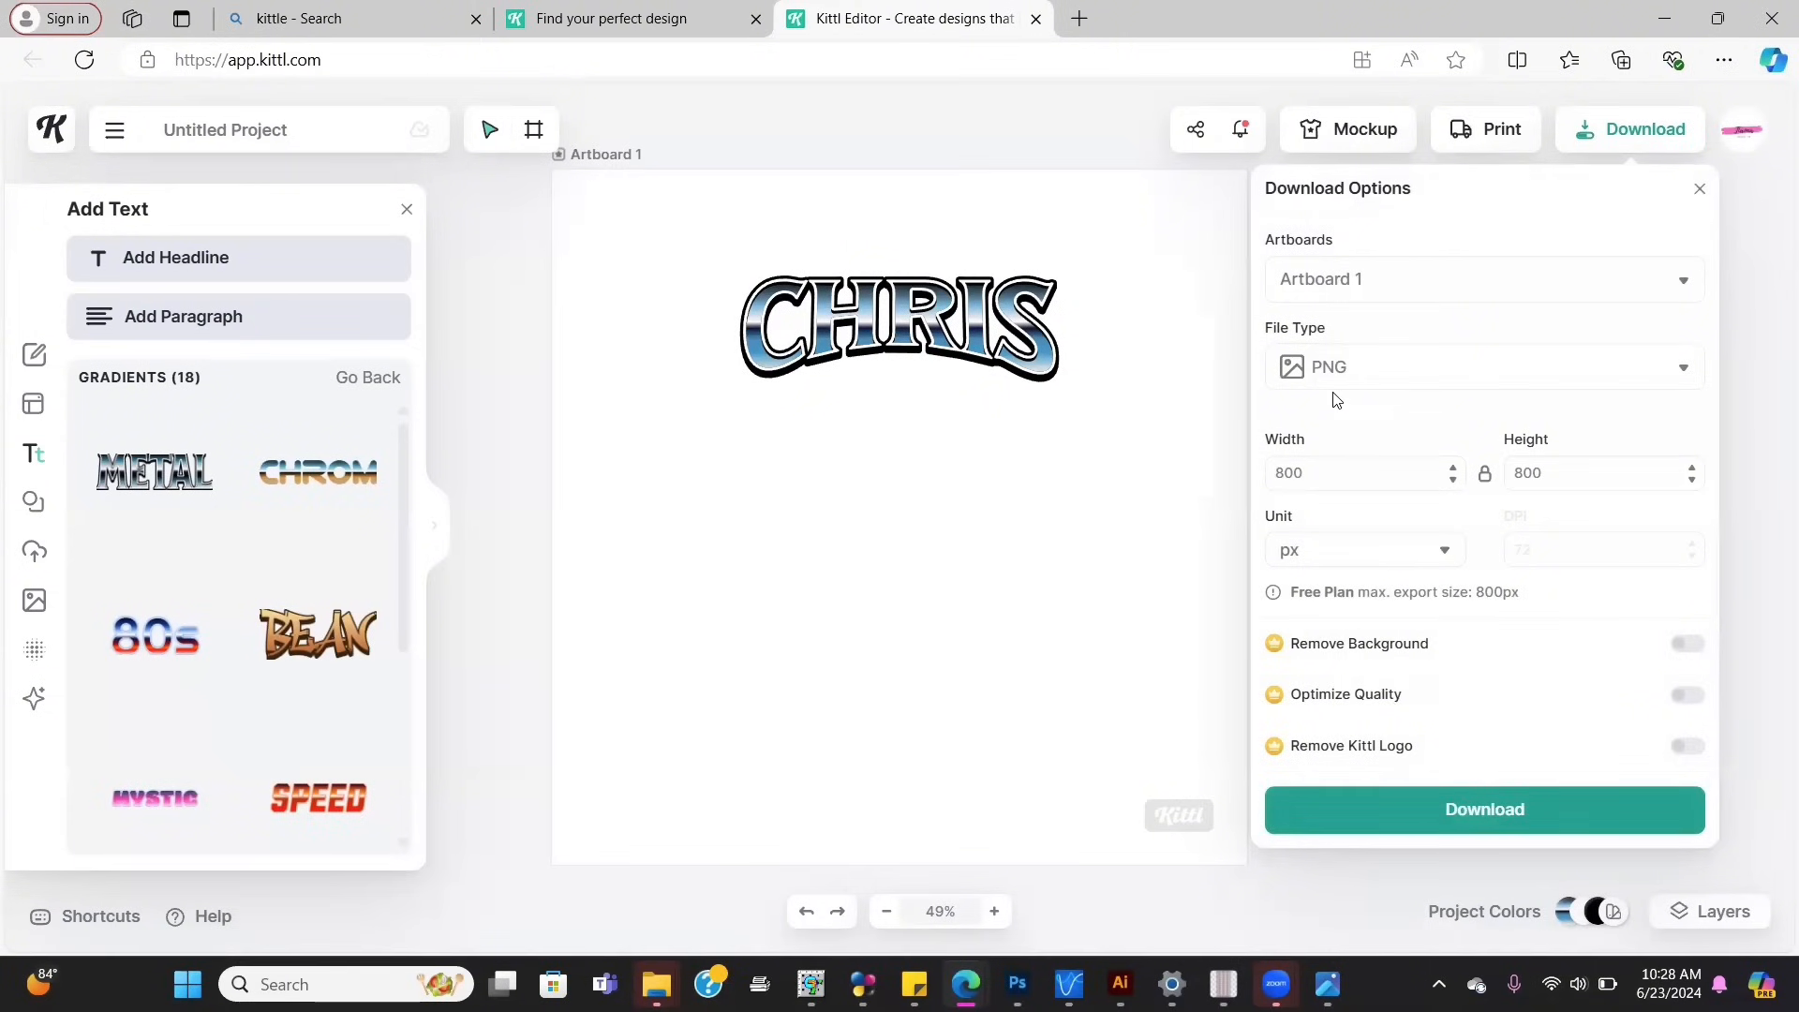
{"action": "left_click", "coordinate": [965, 365]}
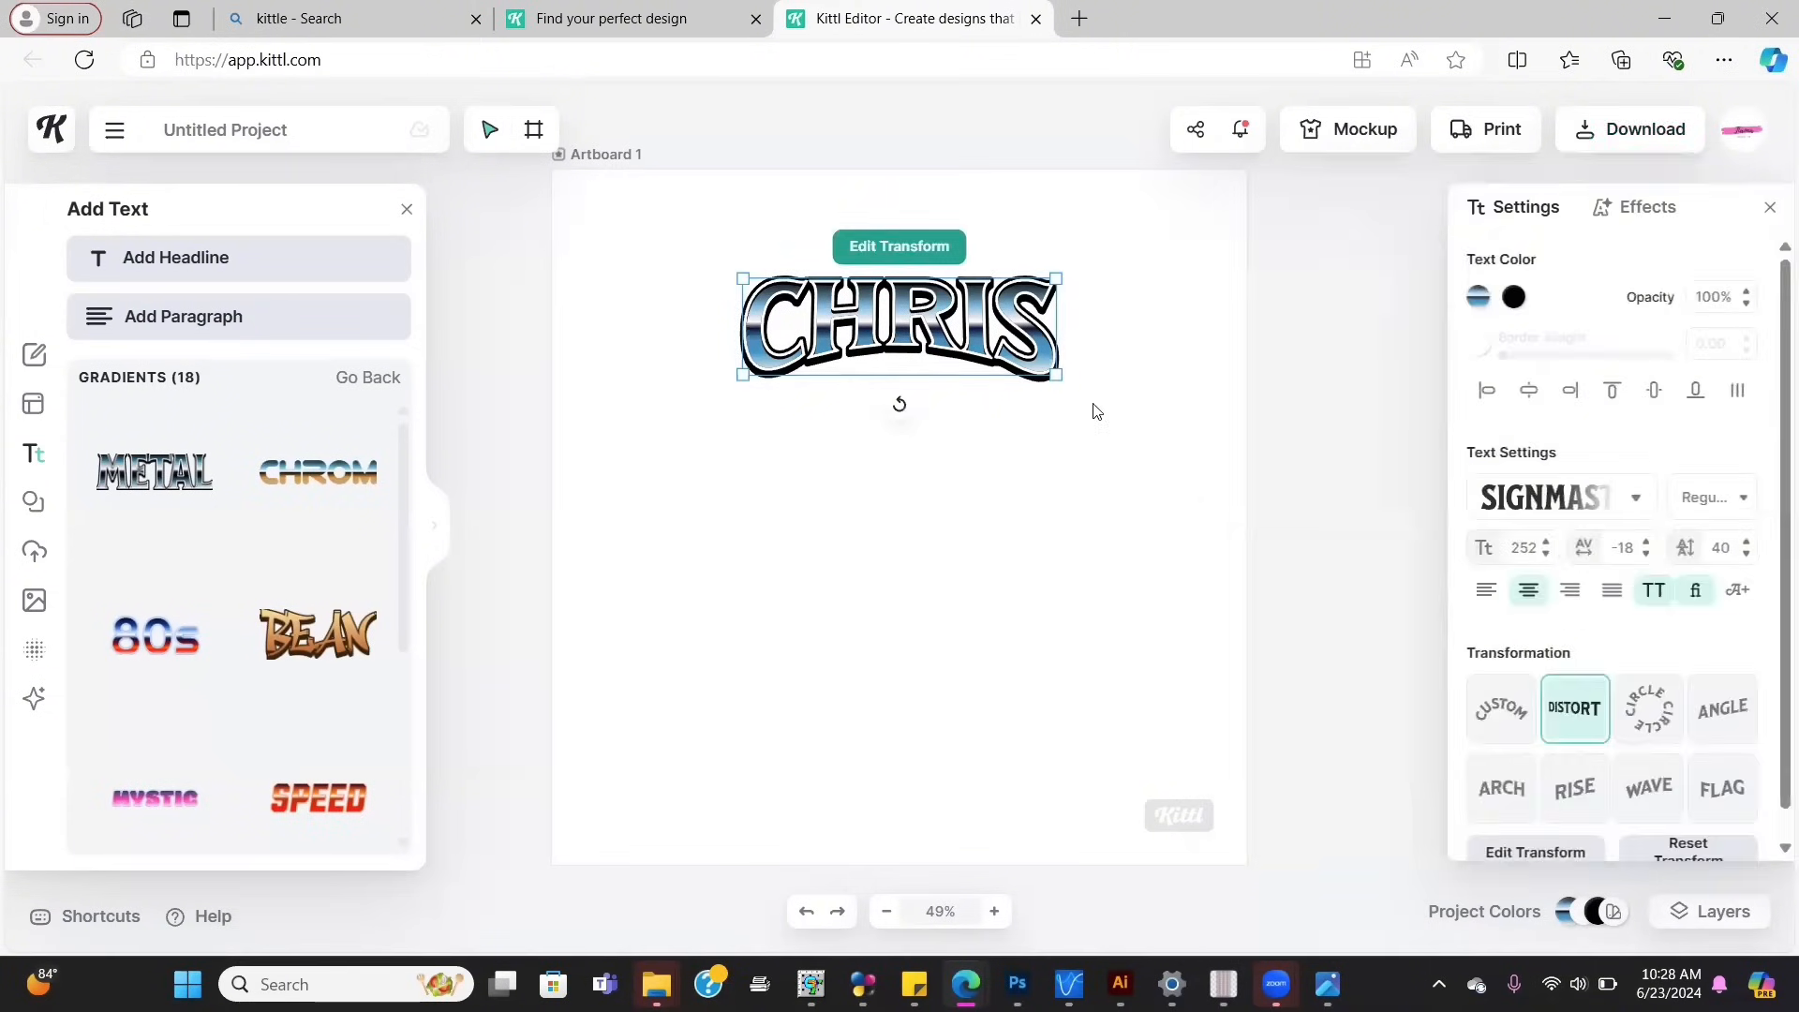
{"action": "left_click_drag", "start_coordinate": [1060, 377], "coordinate": [1249, 437]}
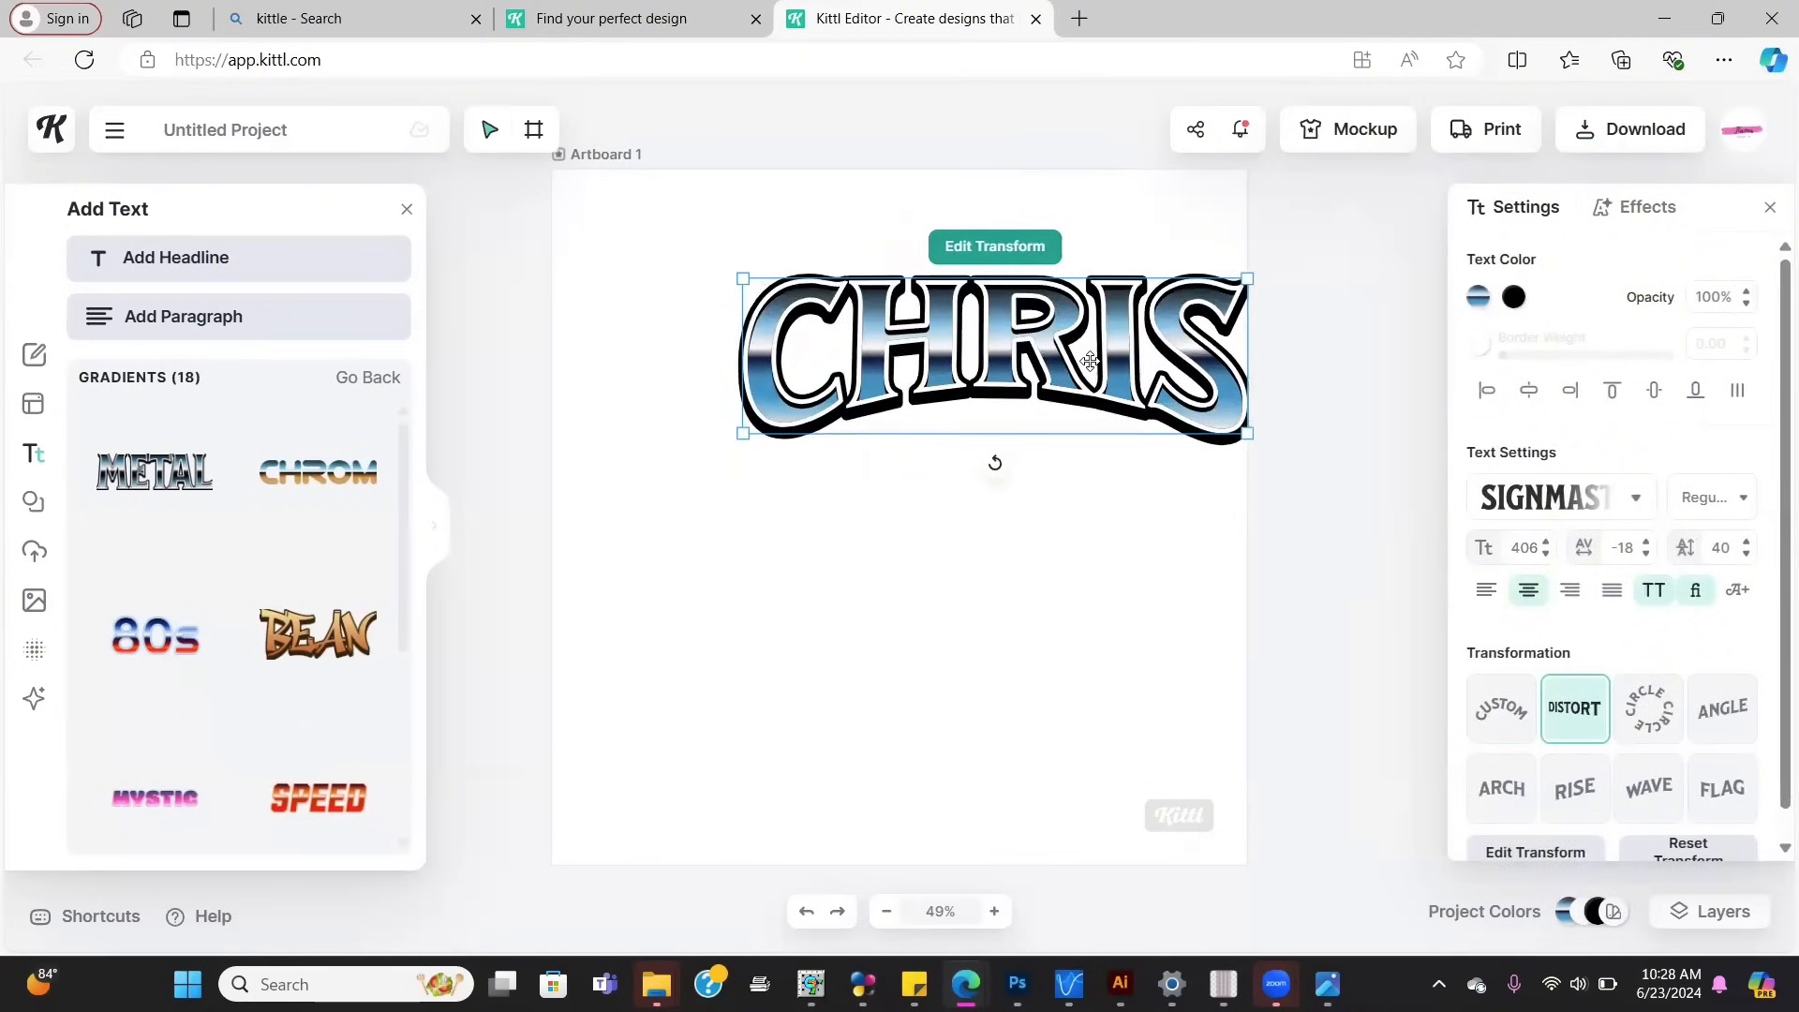
{"action": "left_click_drag", "start_coordinate": [1090, 362], "coordinate": [1015, 343]}
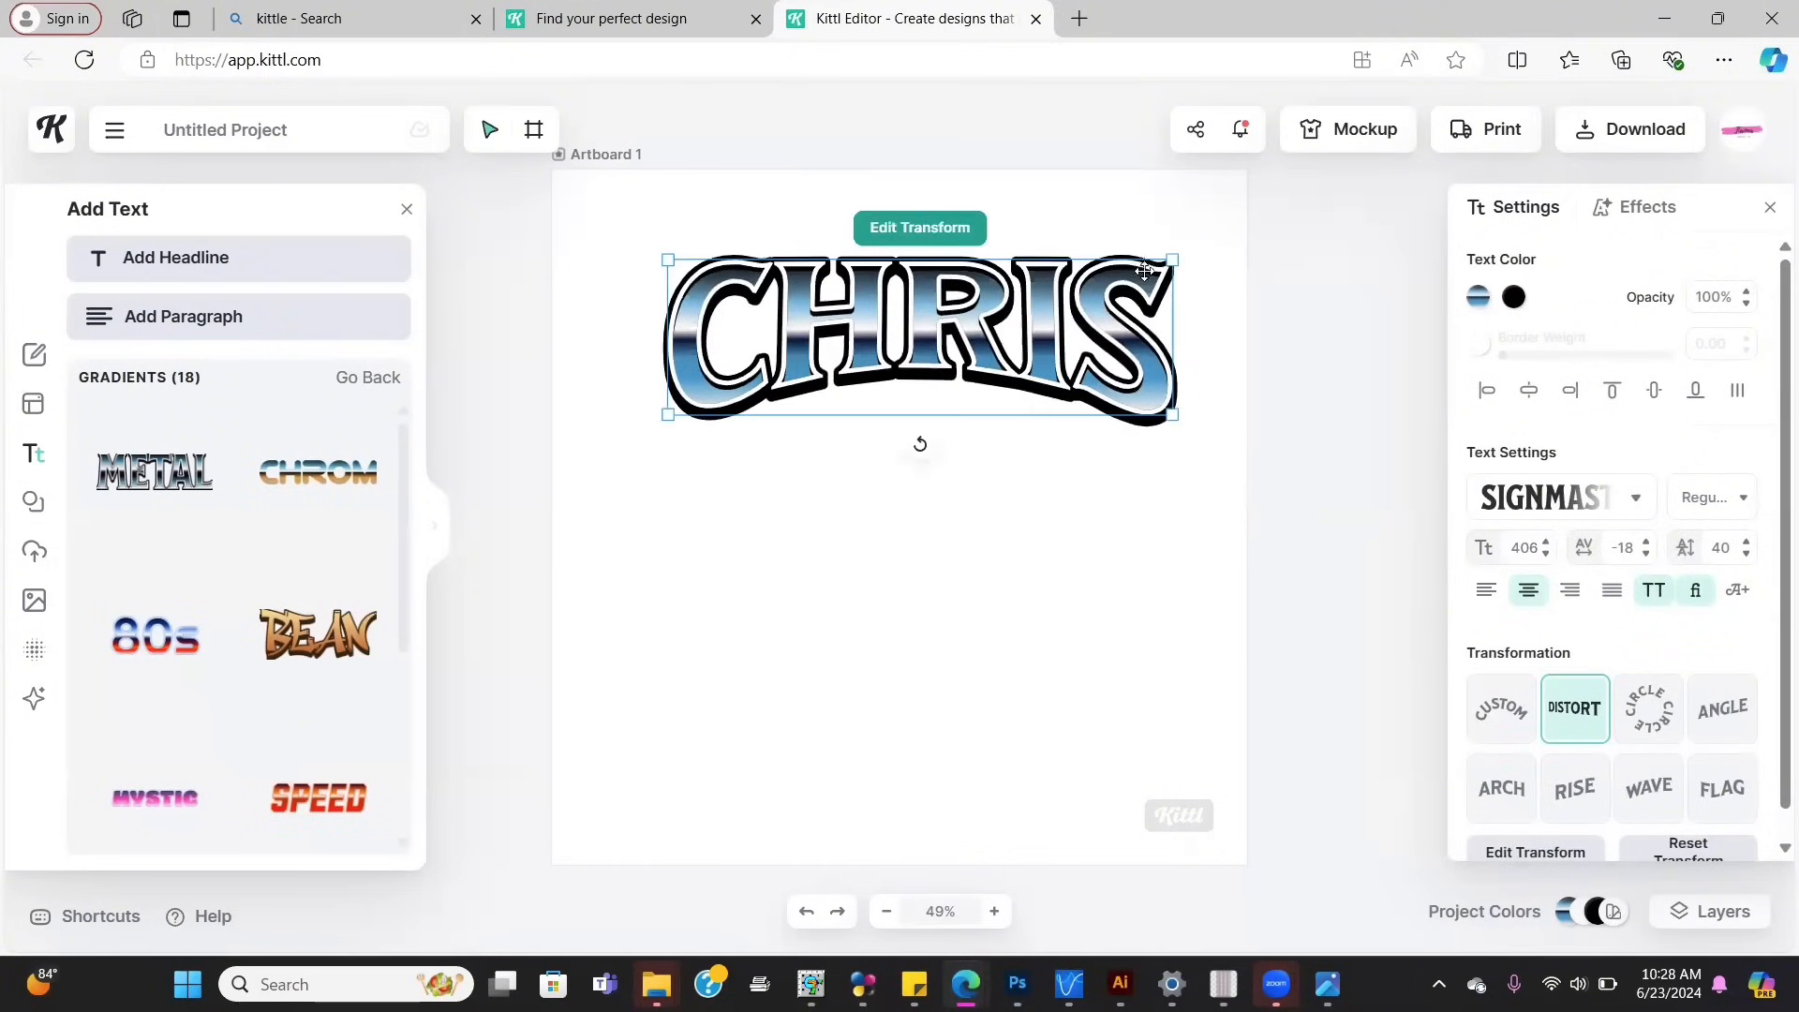
{"action": "left_click", "coordinate": [1636, 131]}
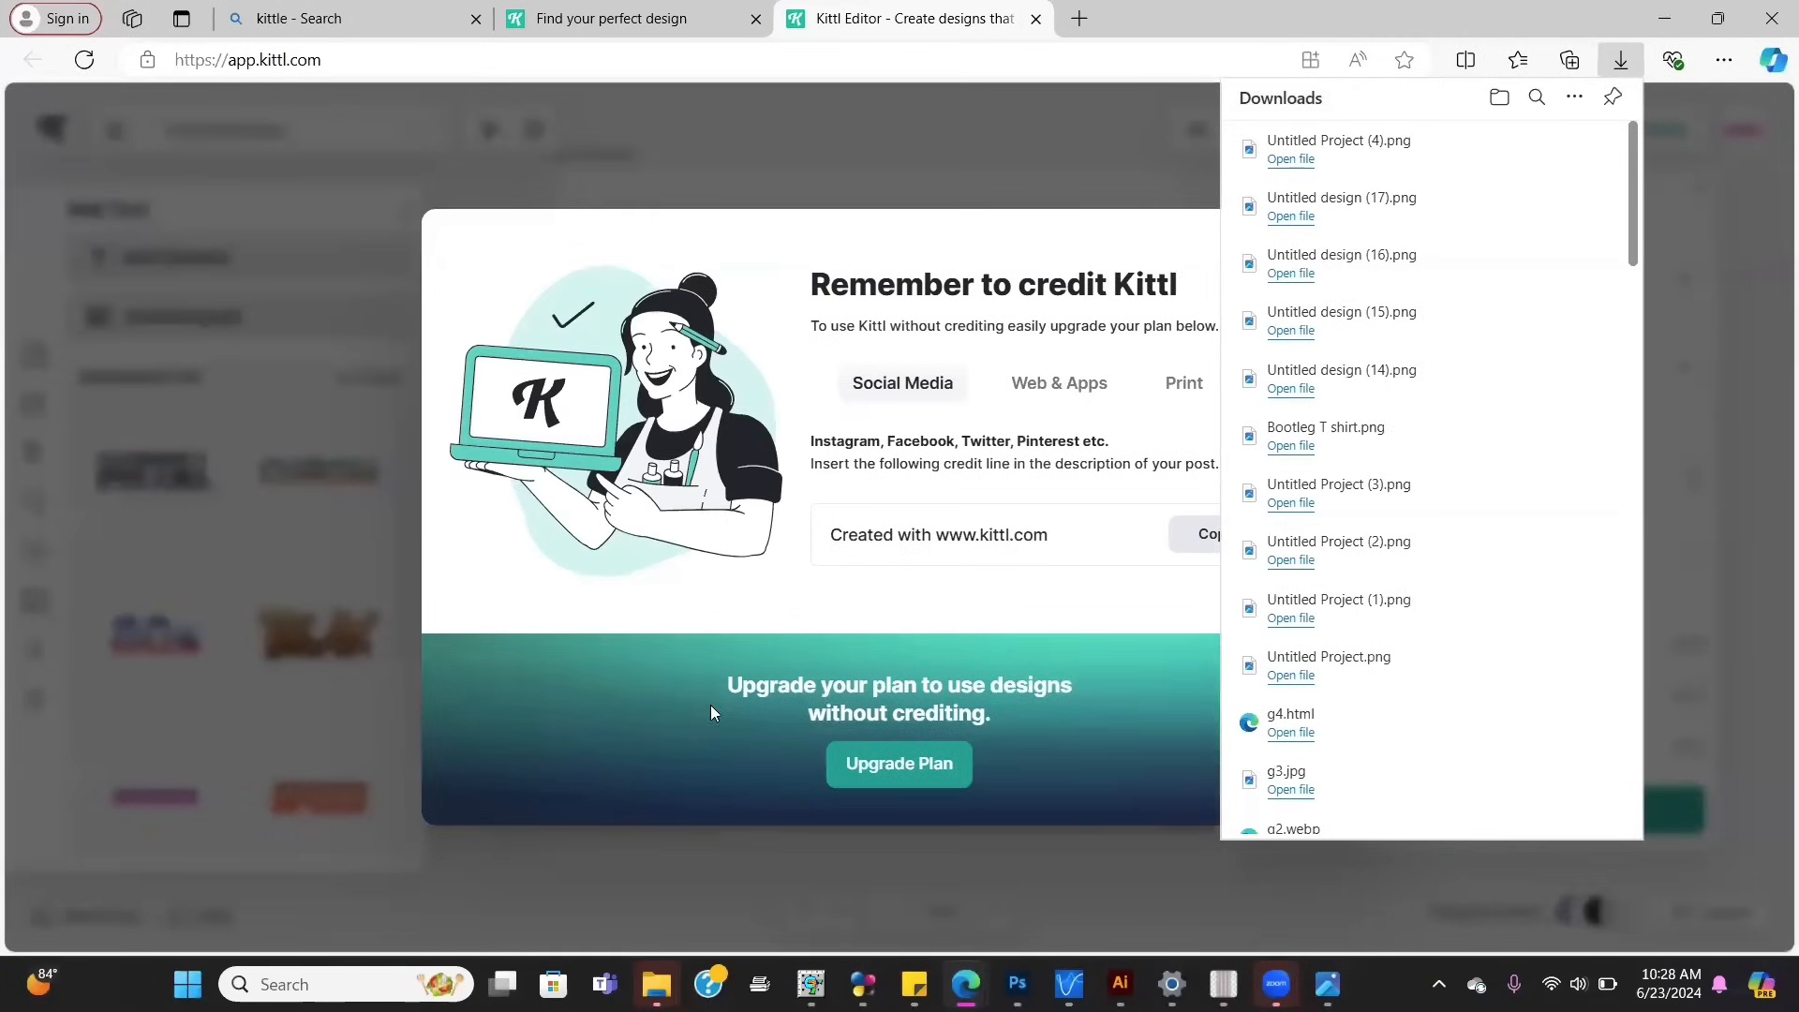
Step: Return to the maximized Canva design and nudge the black-jacket photo slightly left
{"action": "mouse_move", "coordinate": [995, 960]}
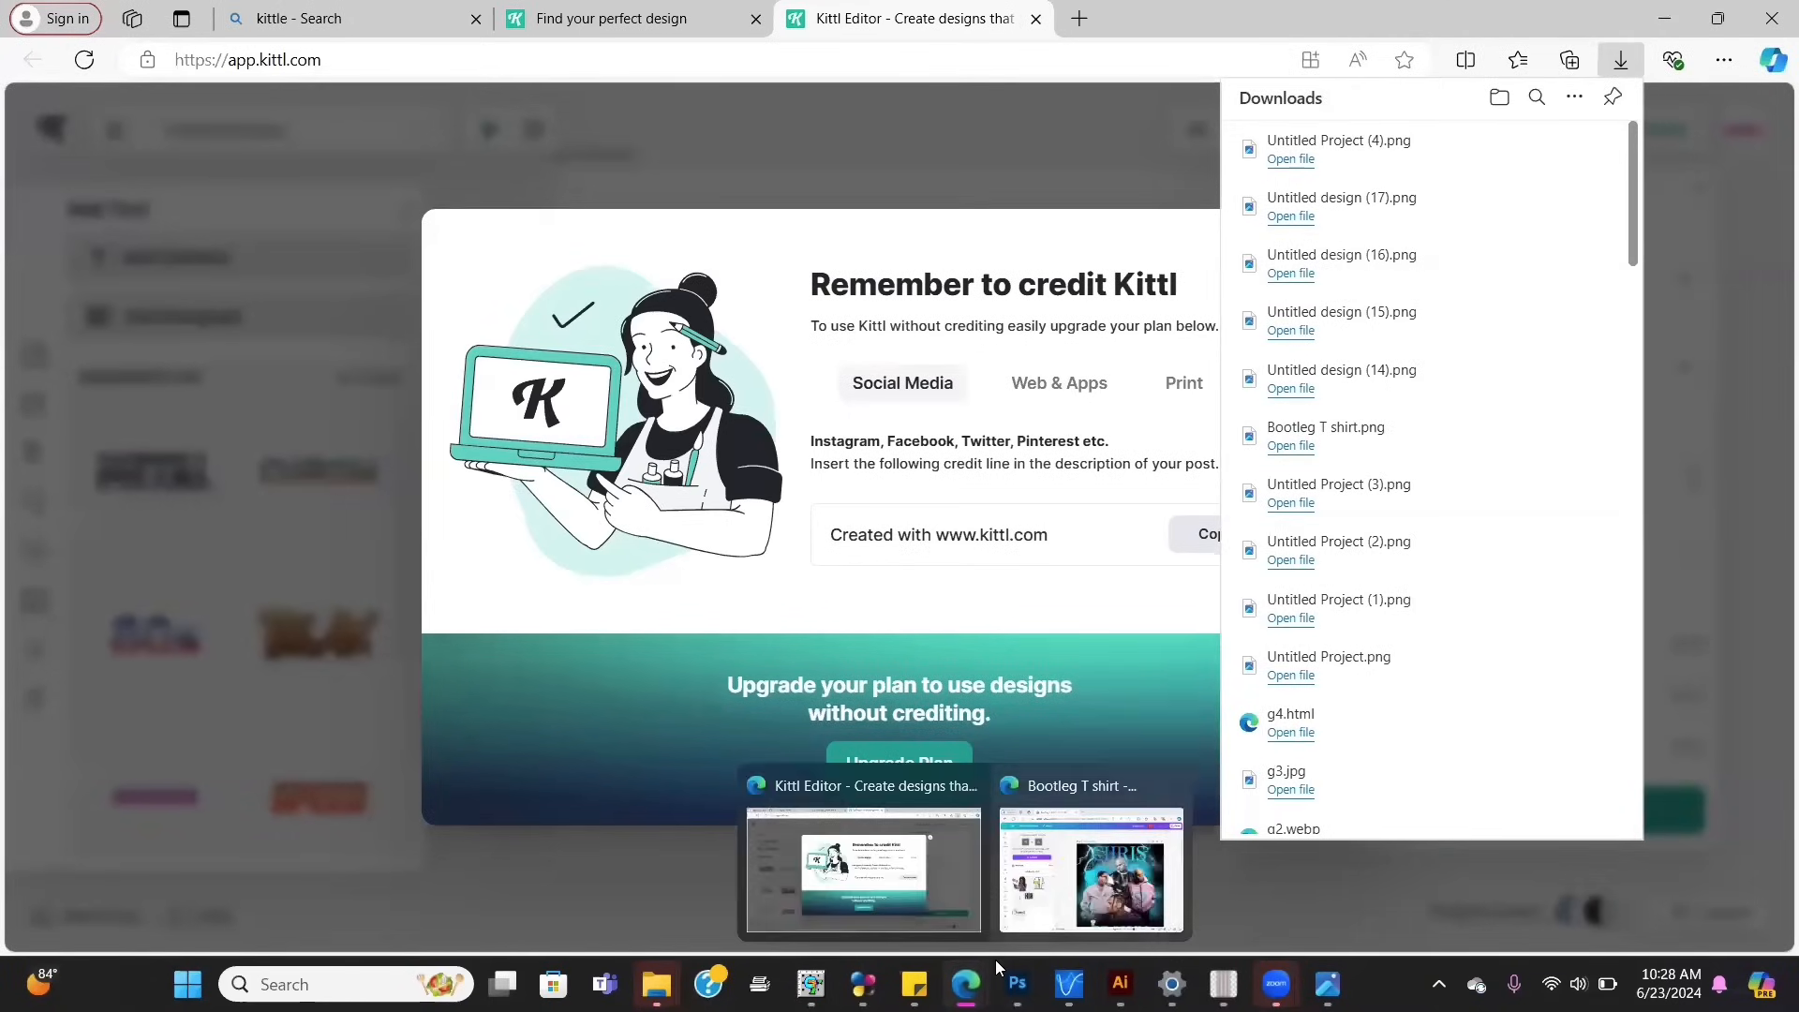
{"action": "left_click", "coordinate": [1087, 870]}
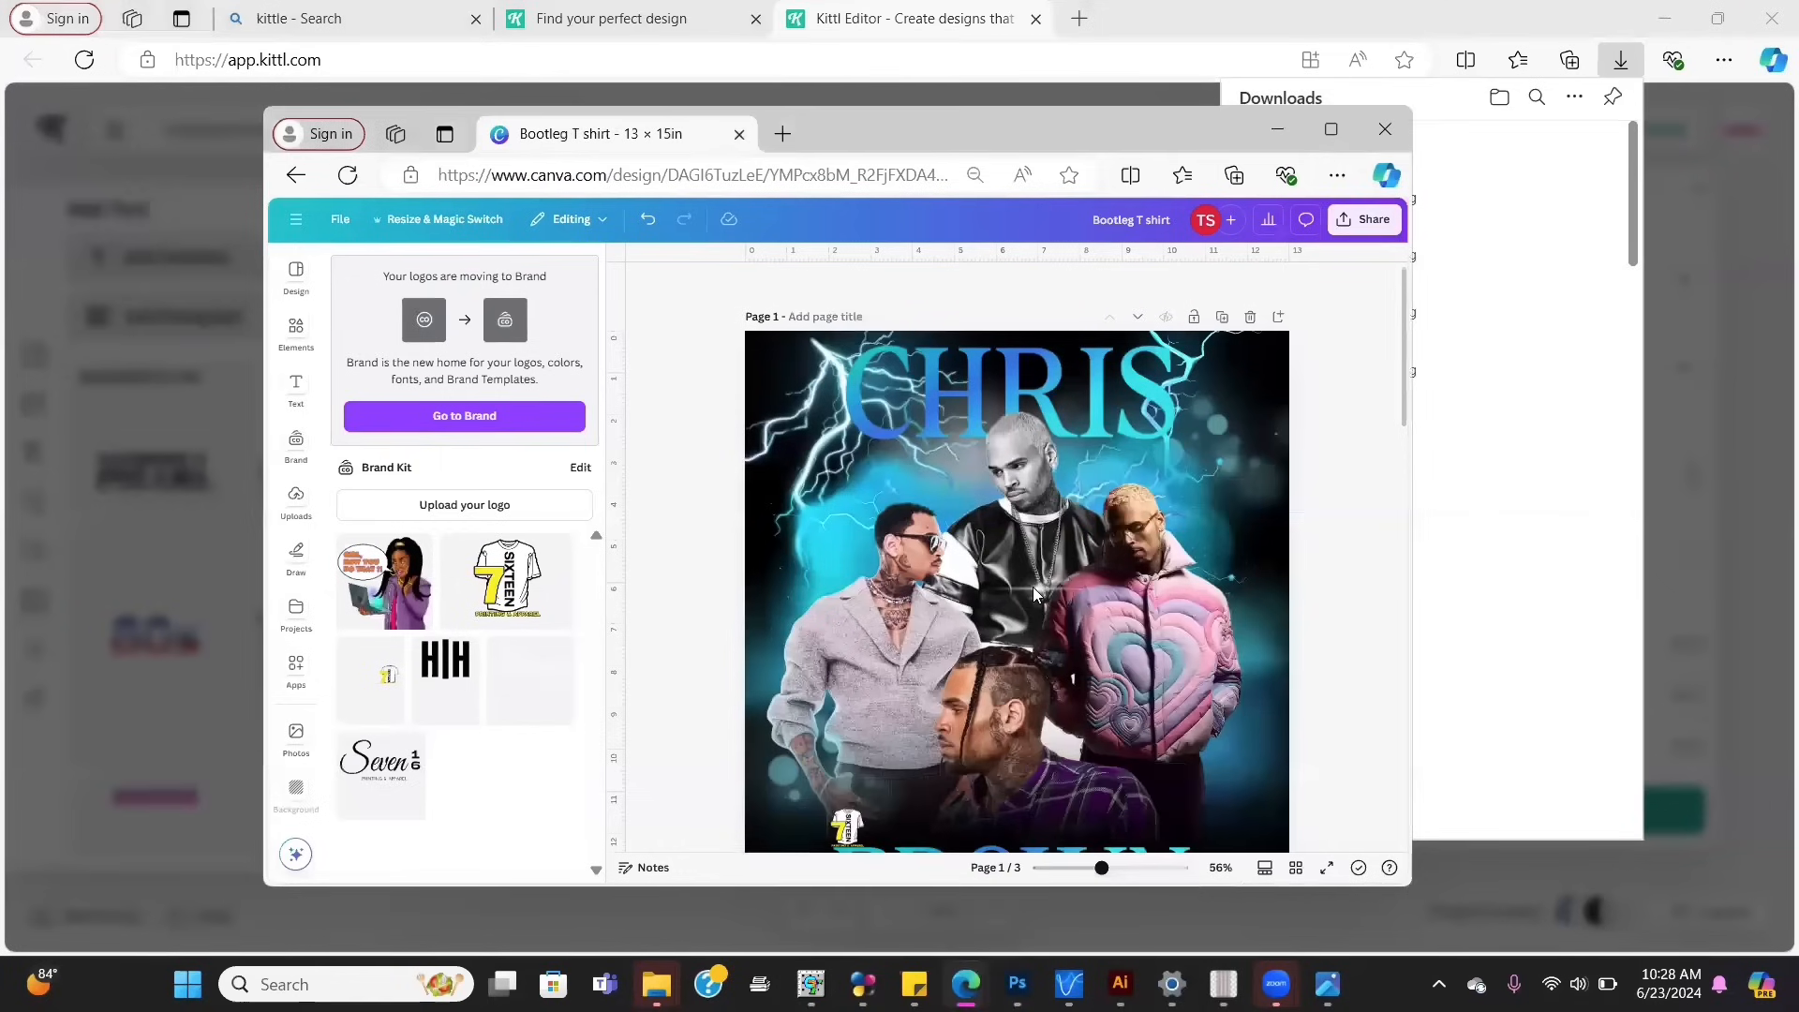
{"action": "left_click", "coordinate": [1322, 125]}
{"action": "left_click", "coordinate": [1170, 285]}
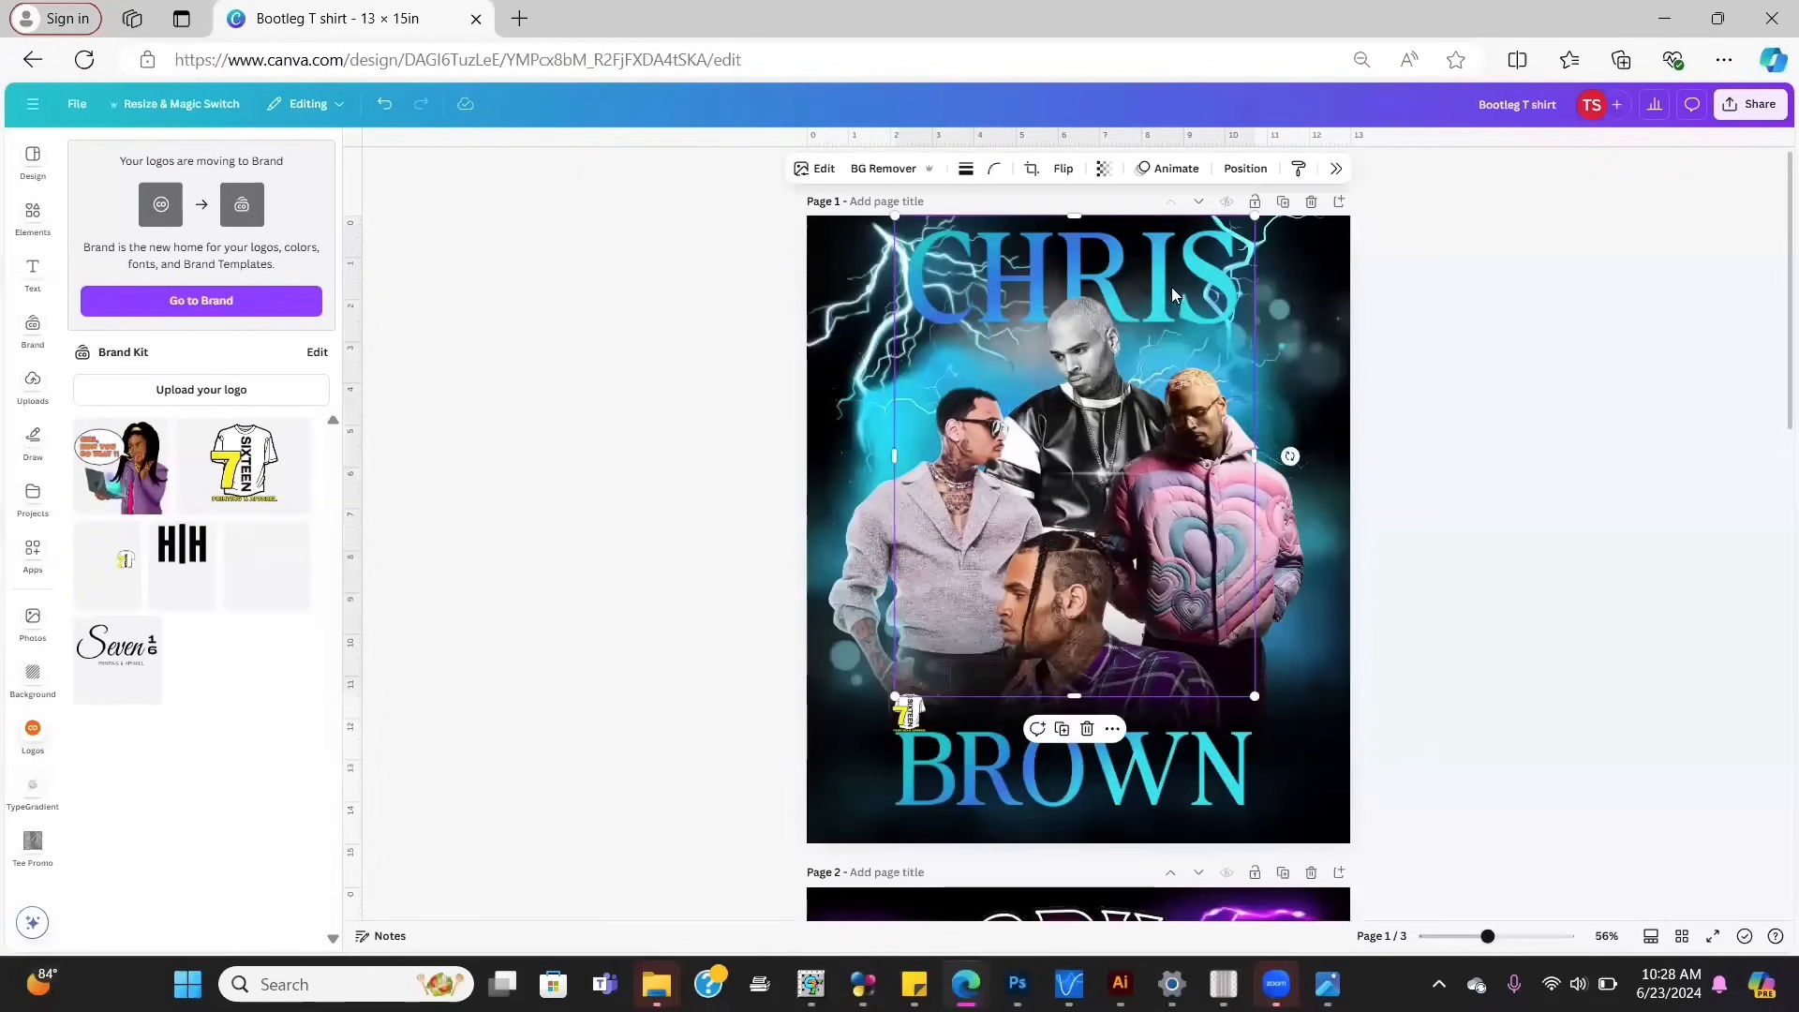
{"action": "mouse_move", "coordinate": [1162, 279]}
{"action": "left_mouse_down"}
{"action": "mouse_move", "coordinate": [1199, 305]}
{"action": "mouse_move", "coordinate": [1111, 308]}
{"action": "mouse_move", "coordinate": [1143, 280]}
{"action": "left_mouse_up"}
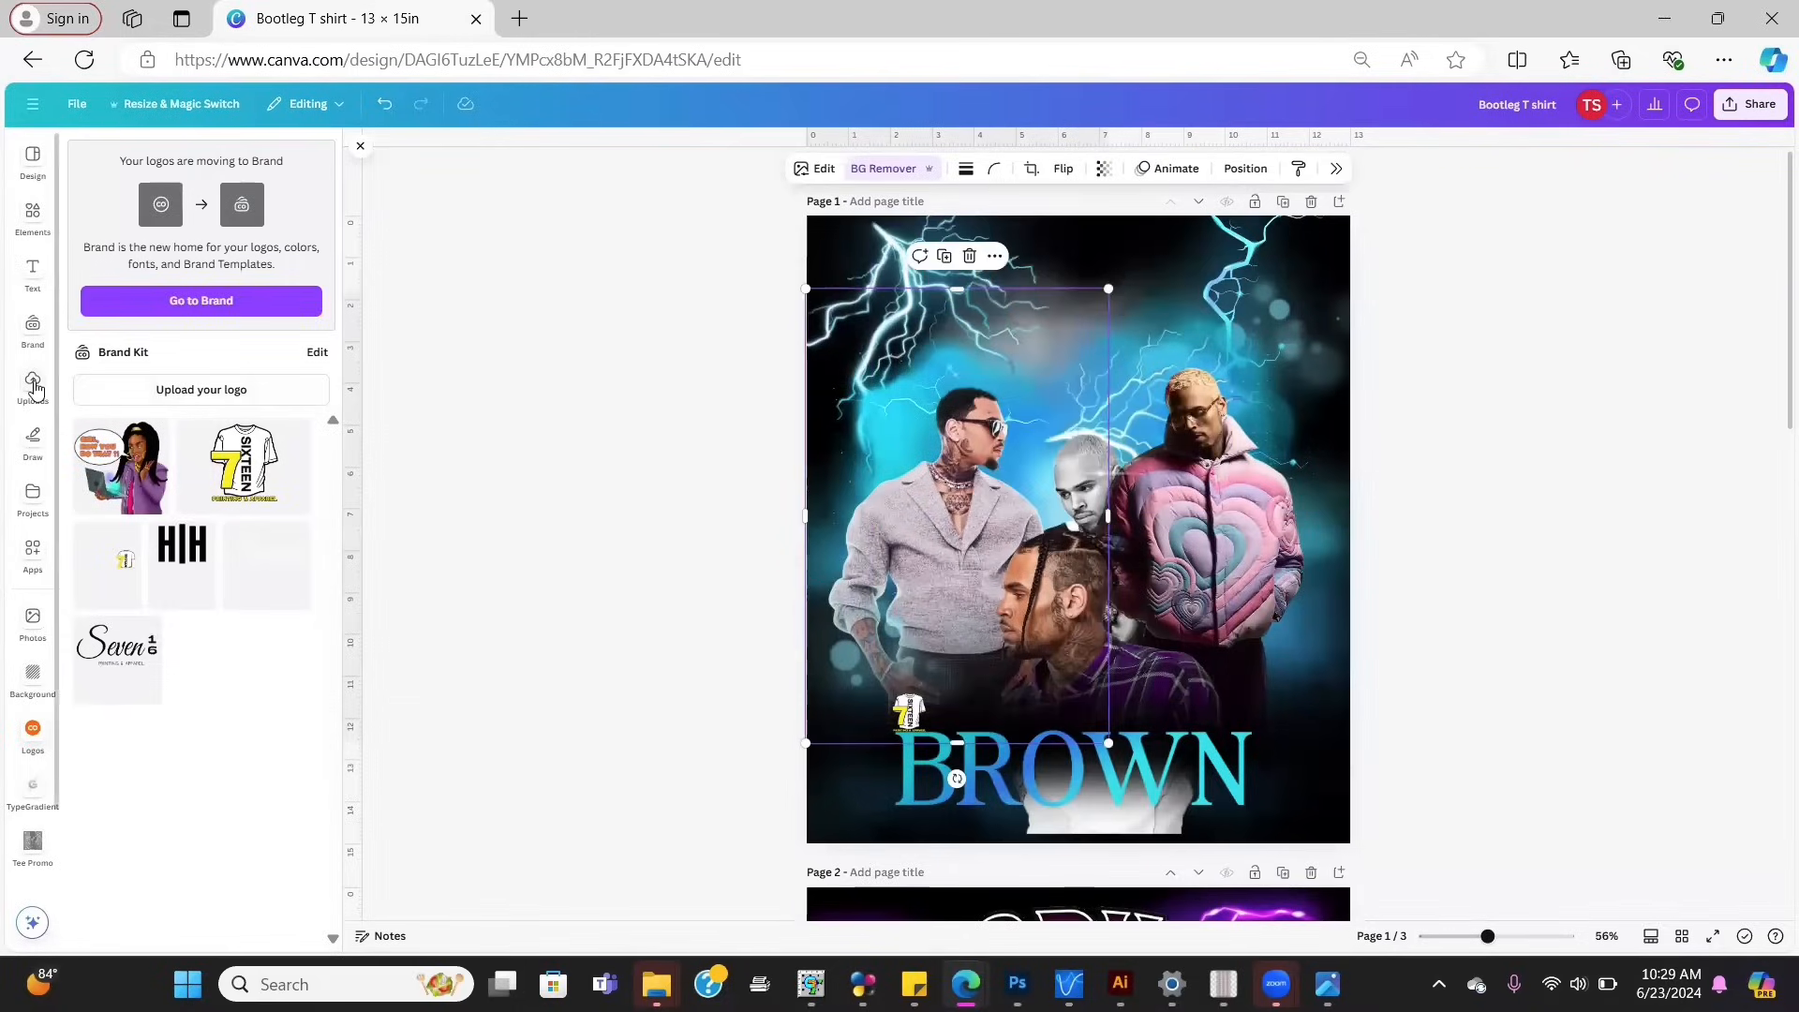
Step: Upload Untitled Project (4) from Downloads and add the CHRIS image to the page
{"action": "left_click", "coordinate": [33, 387]}
{"action": "left_click", "coordinate": [251, 194]}
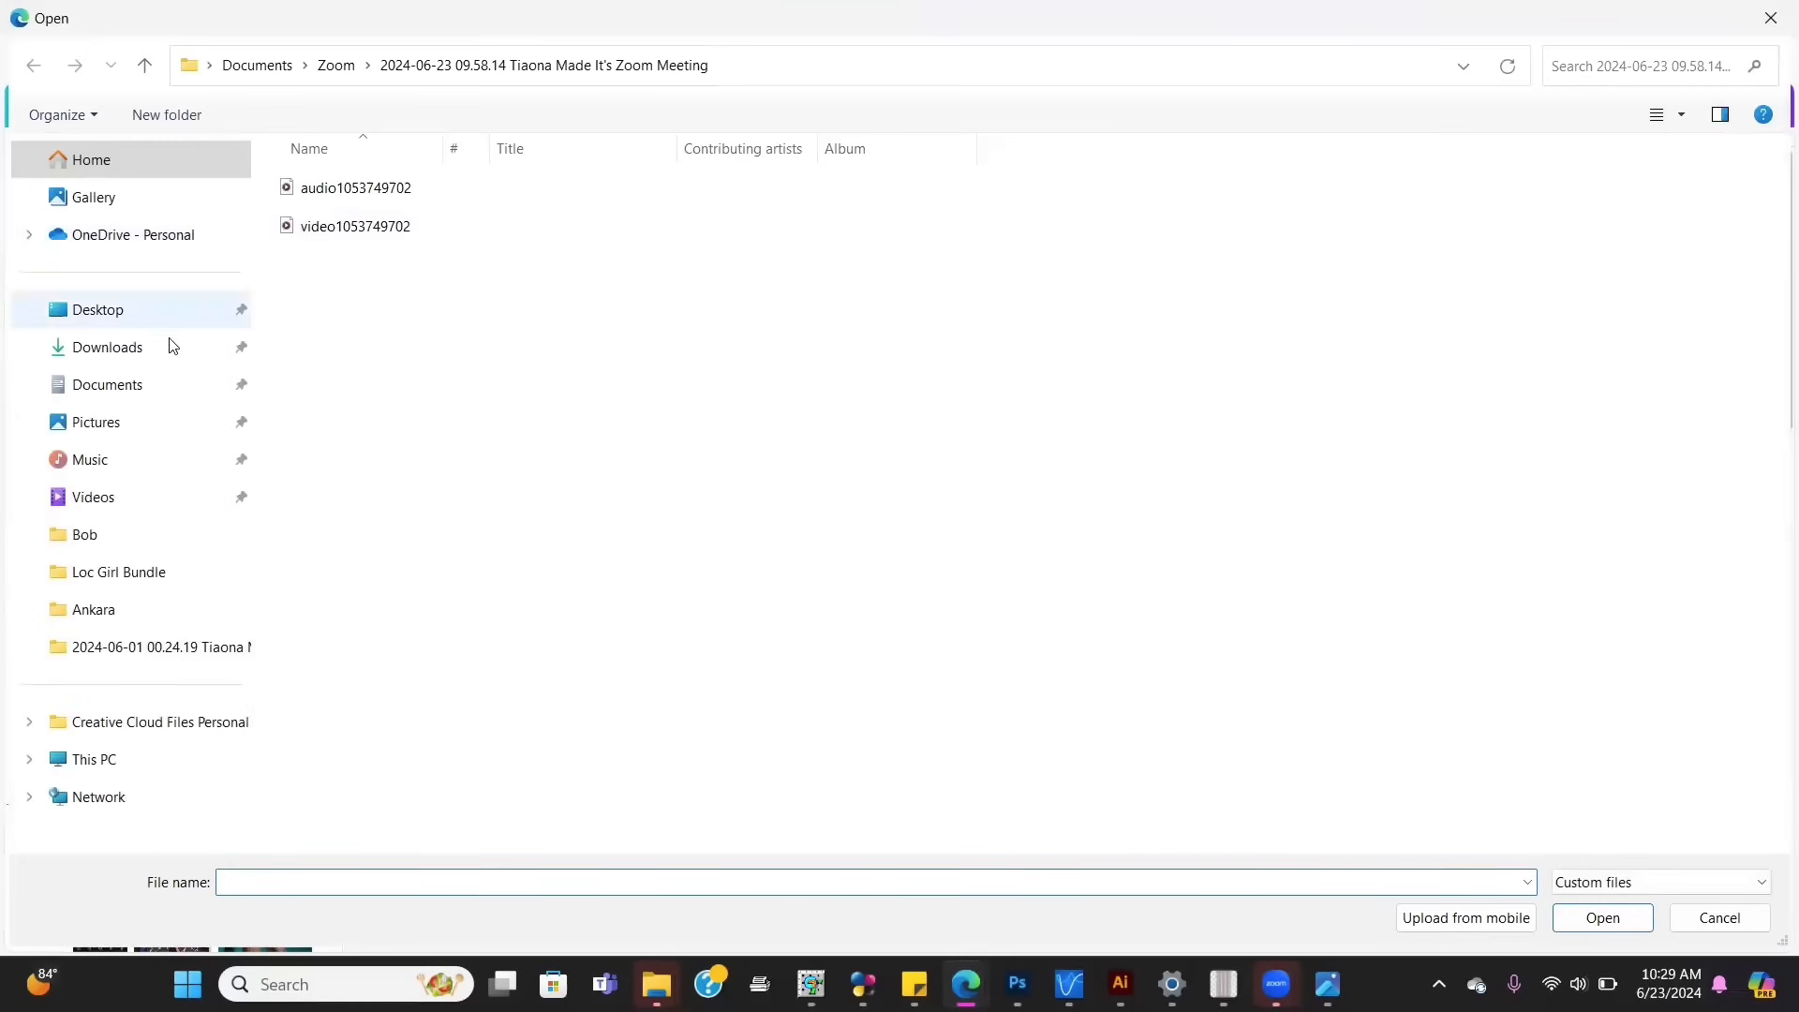
{"action": "left_click", "coordinate": [165, 354]}
{"action": "left_click", "coordinate": [404, 215]}
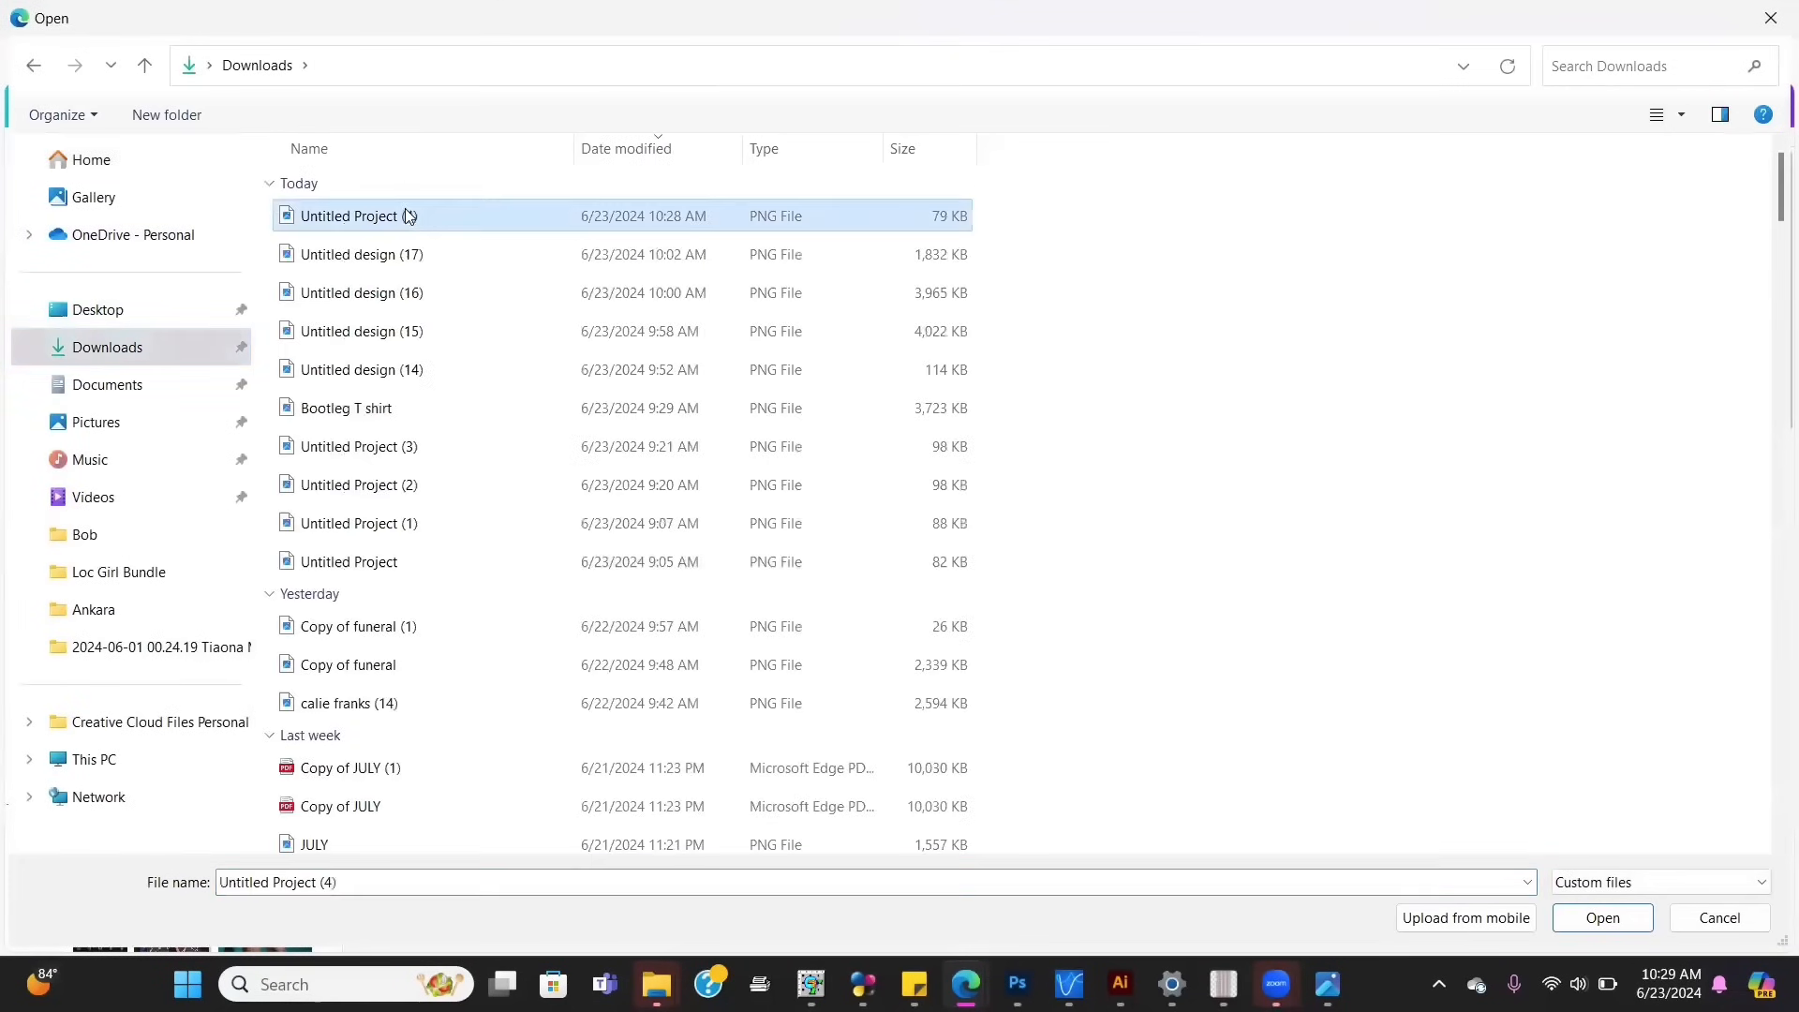
{"action": "double_click", "coordinate": [408, 215]}
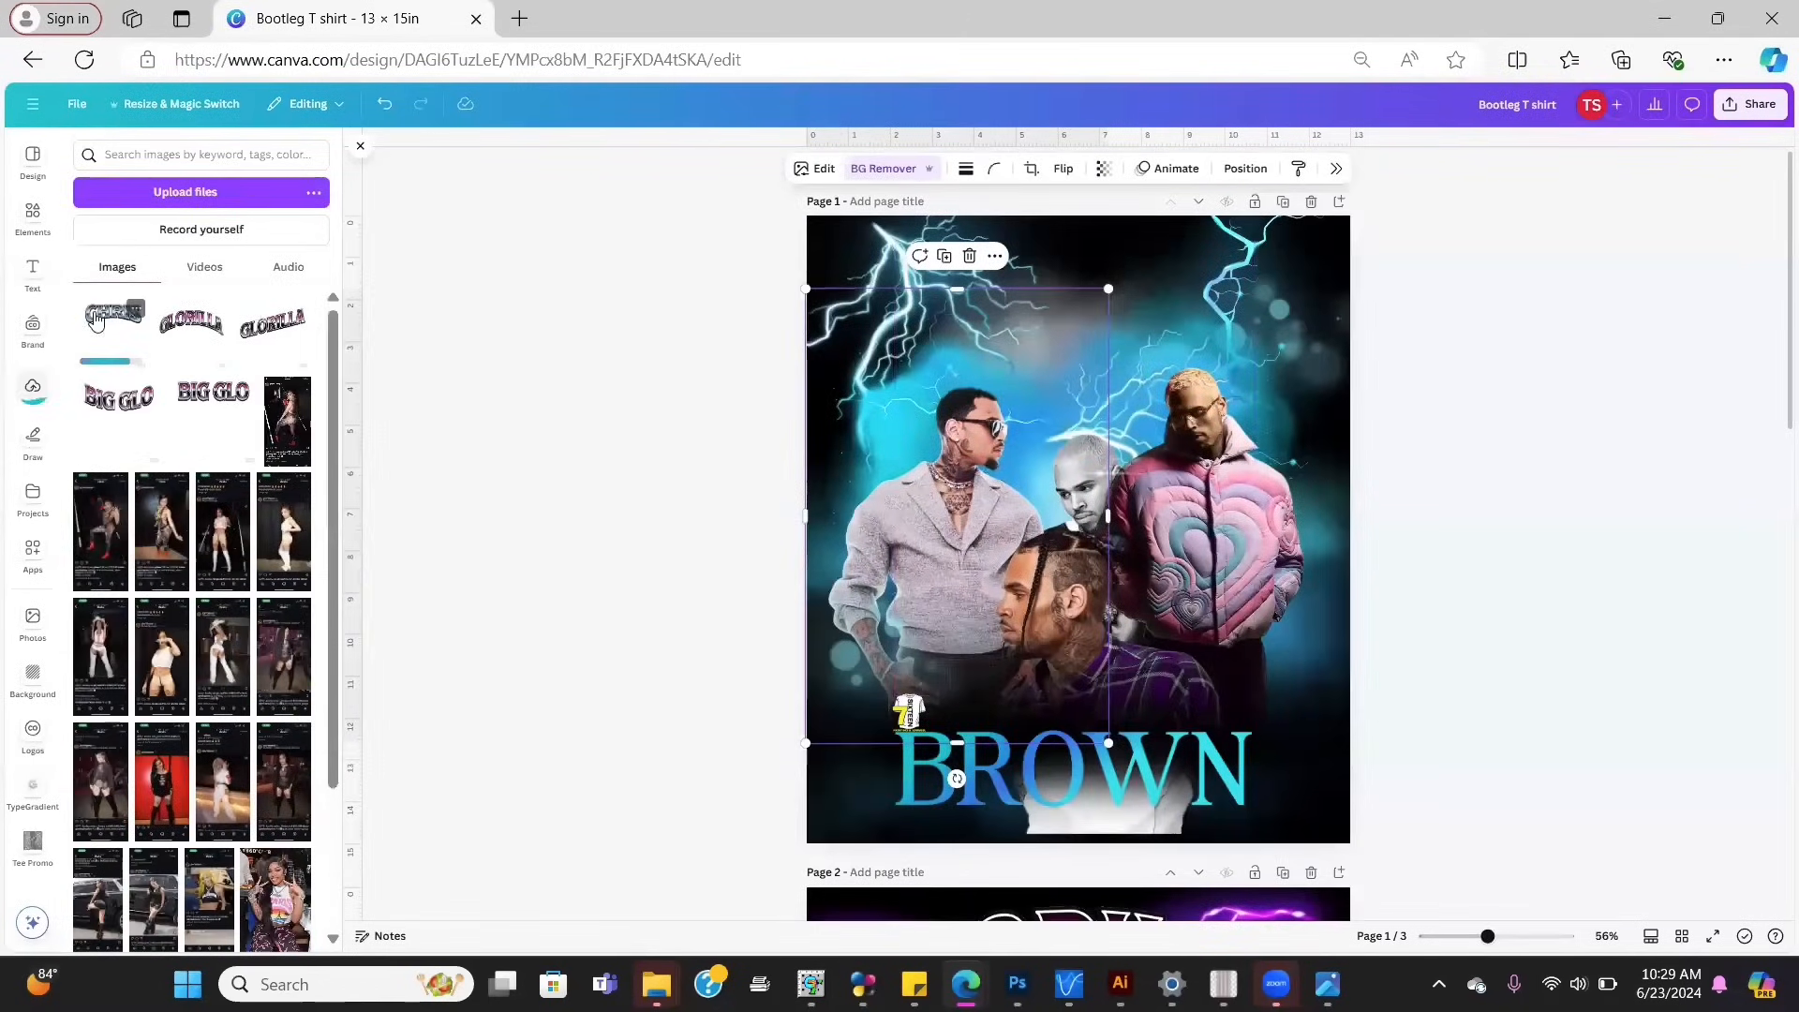
{"action": "left_click", "coordinate": [97, 318]}
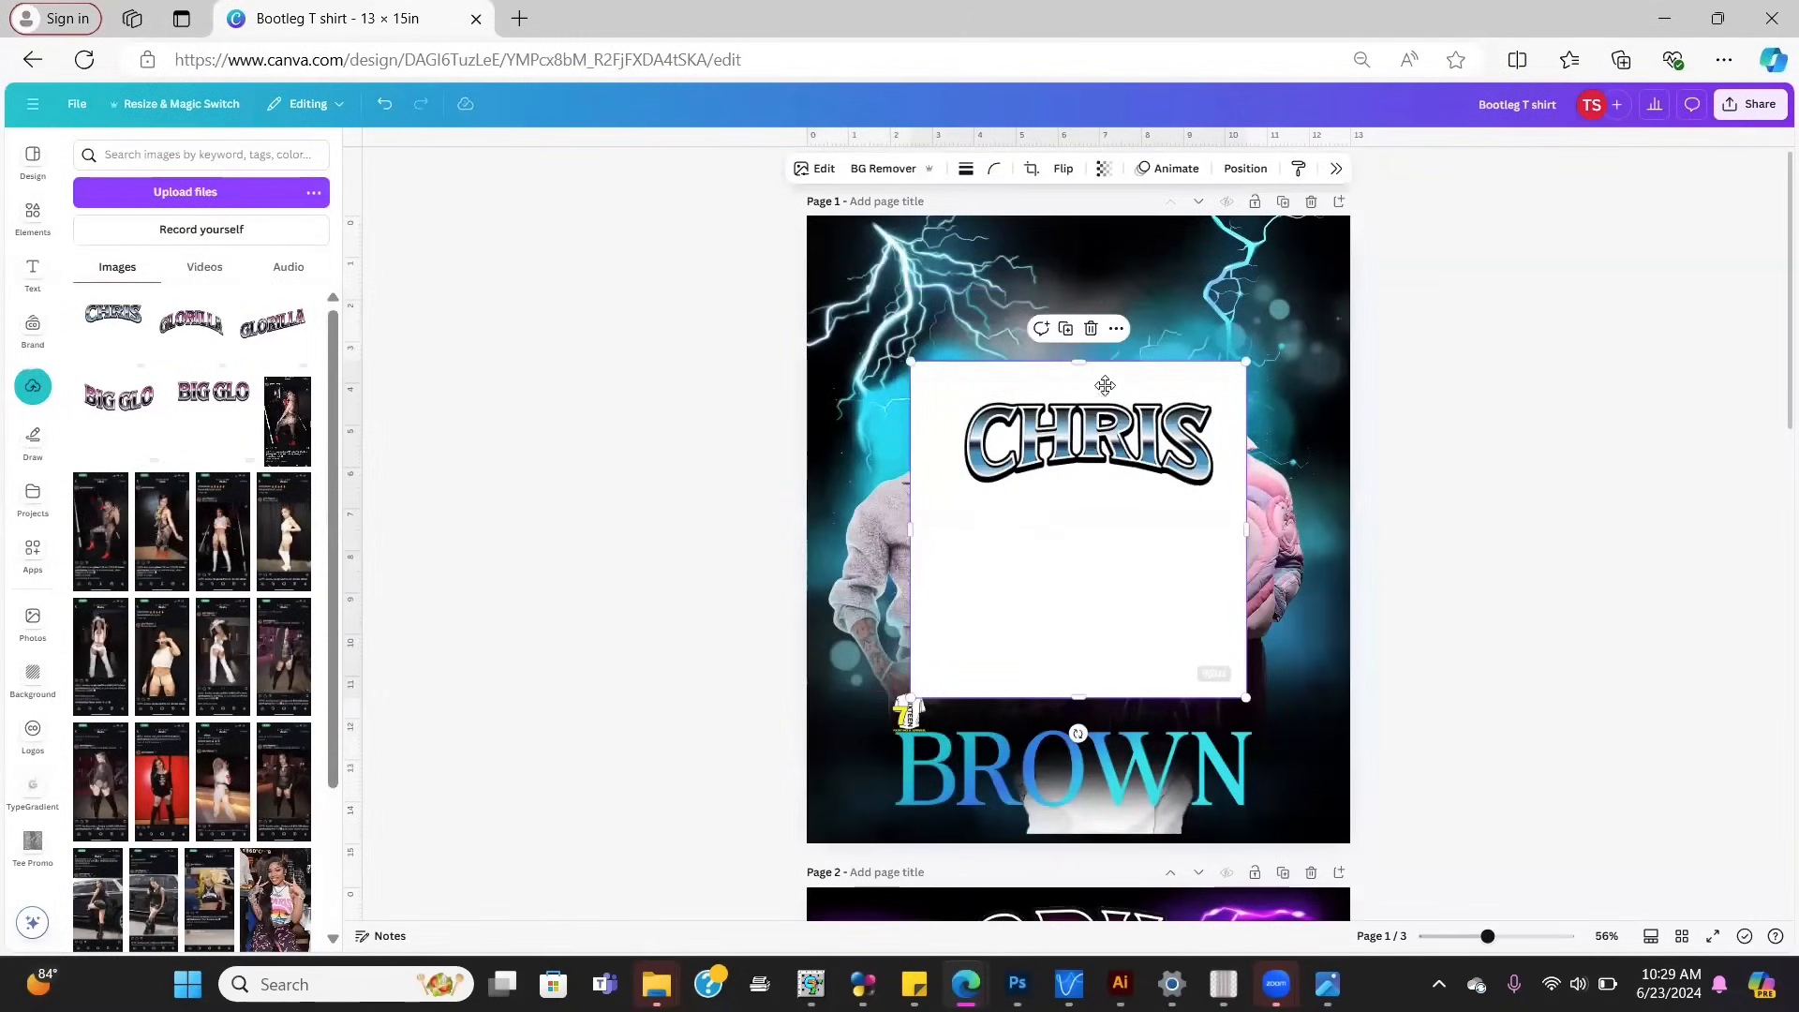
{"action": "left_click_drag", "start_coordinate": [1106, 386], "coordinate": [1141, 280]}
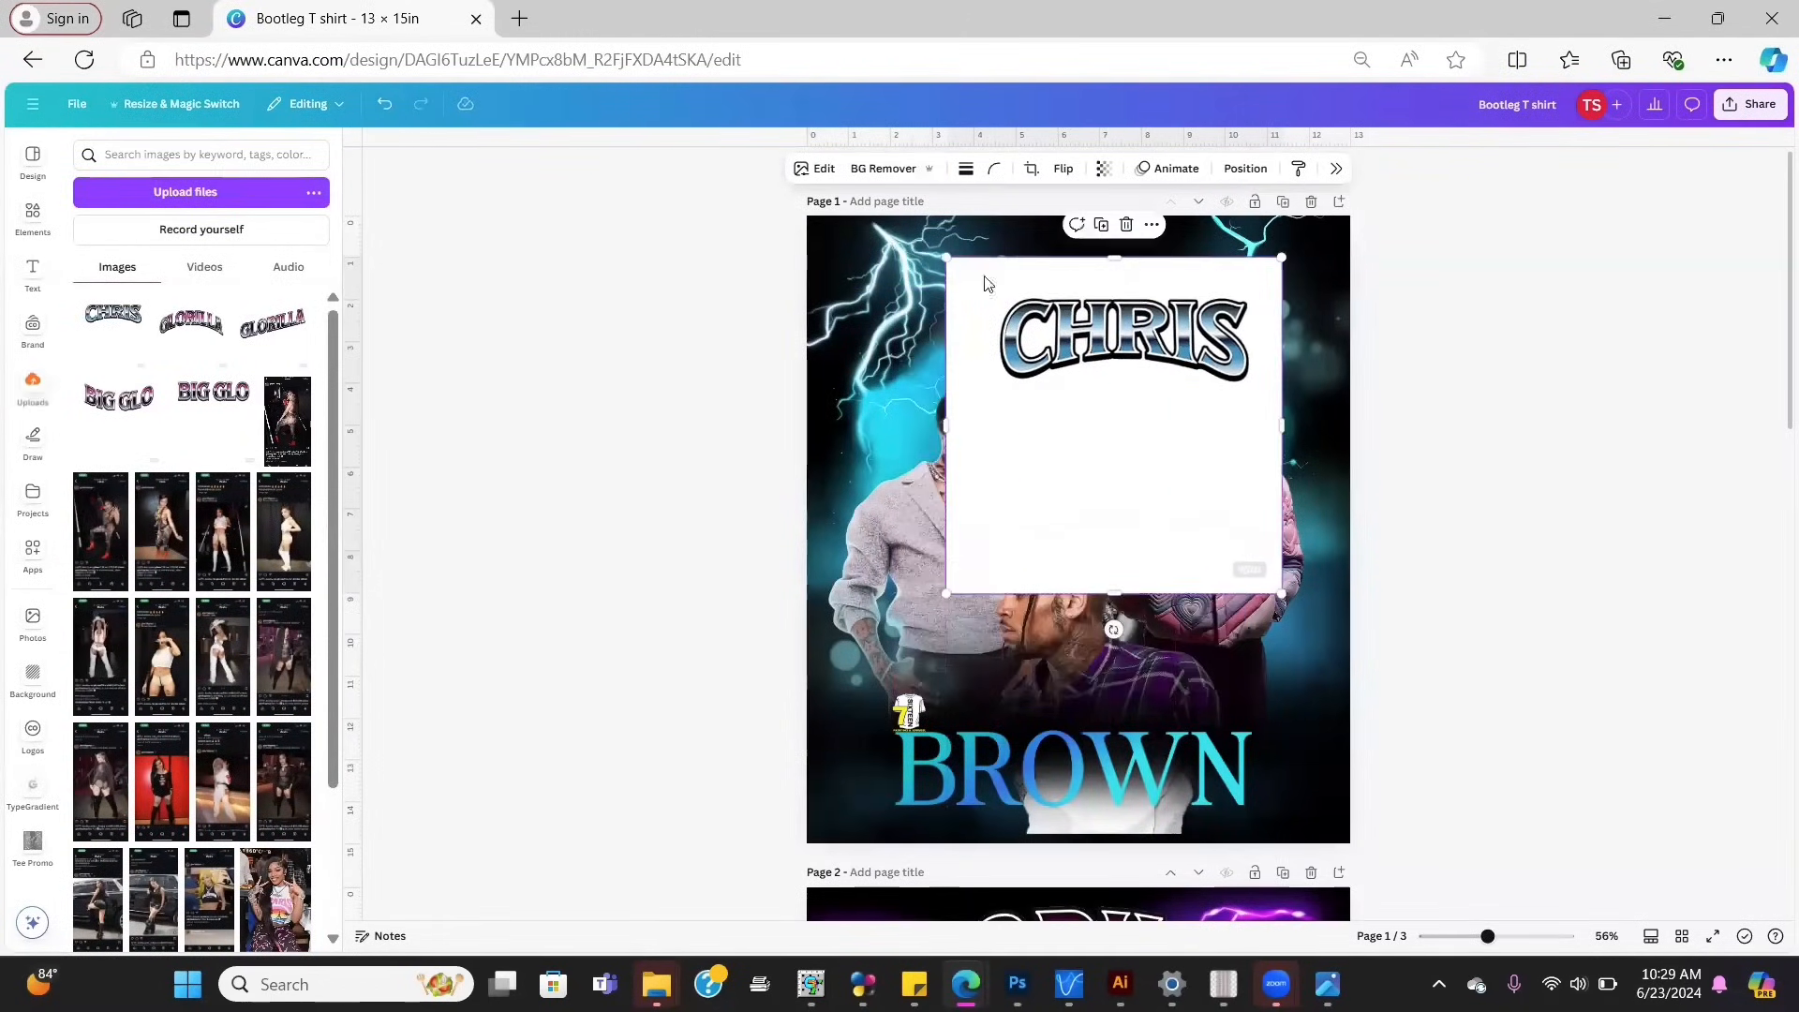
Step: Remove the CHRIS image's white background, crop its empty margins, and enlarge it at top centre
{"action": "left_click", "coordinate": [873, 167]}
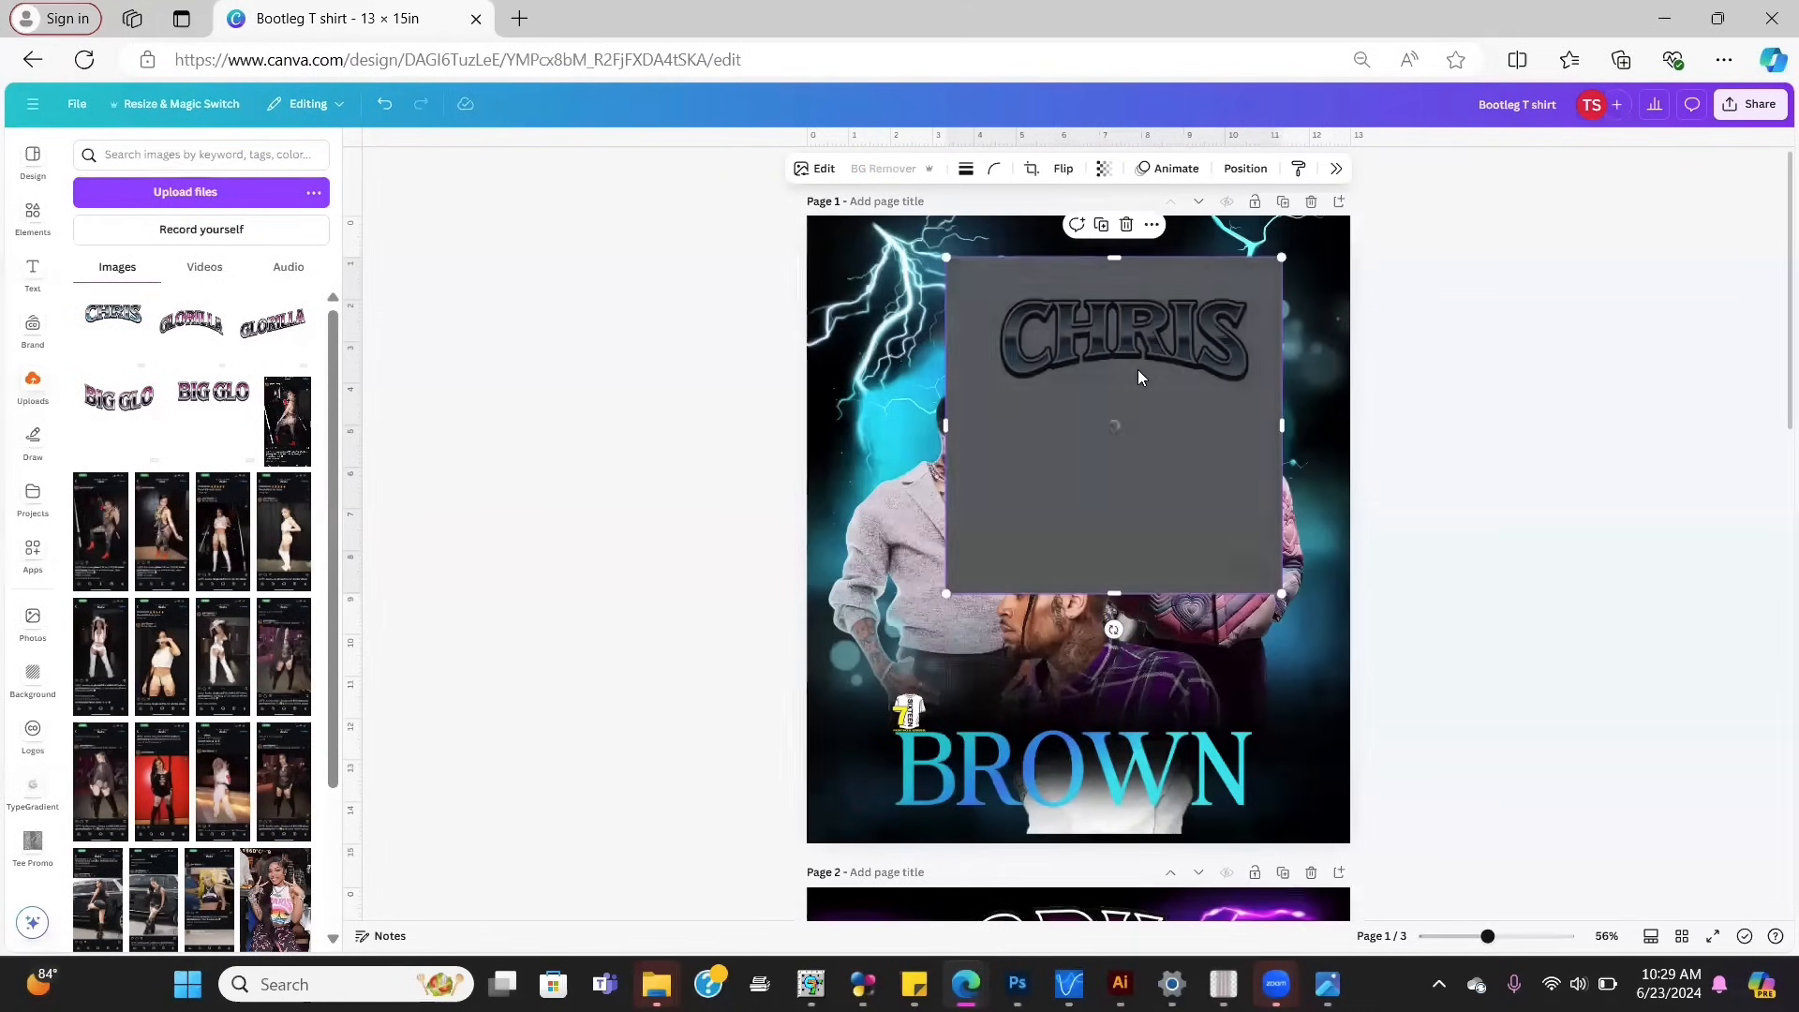
{"action": "left_click_drag", "start_coordinate": [1138, 369], "coordinate": [1087, 349]}
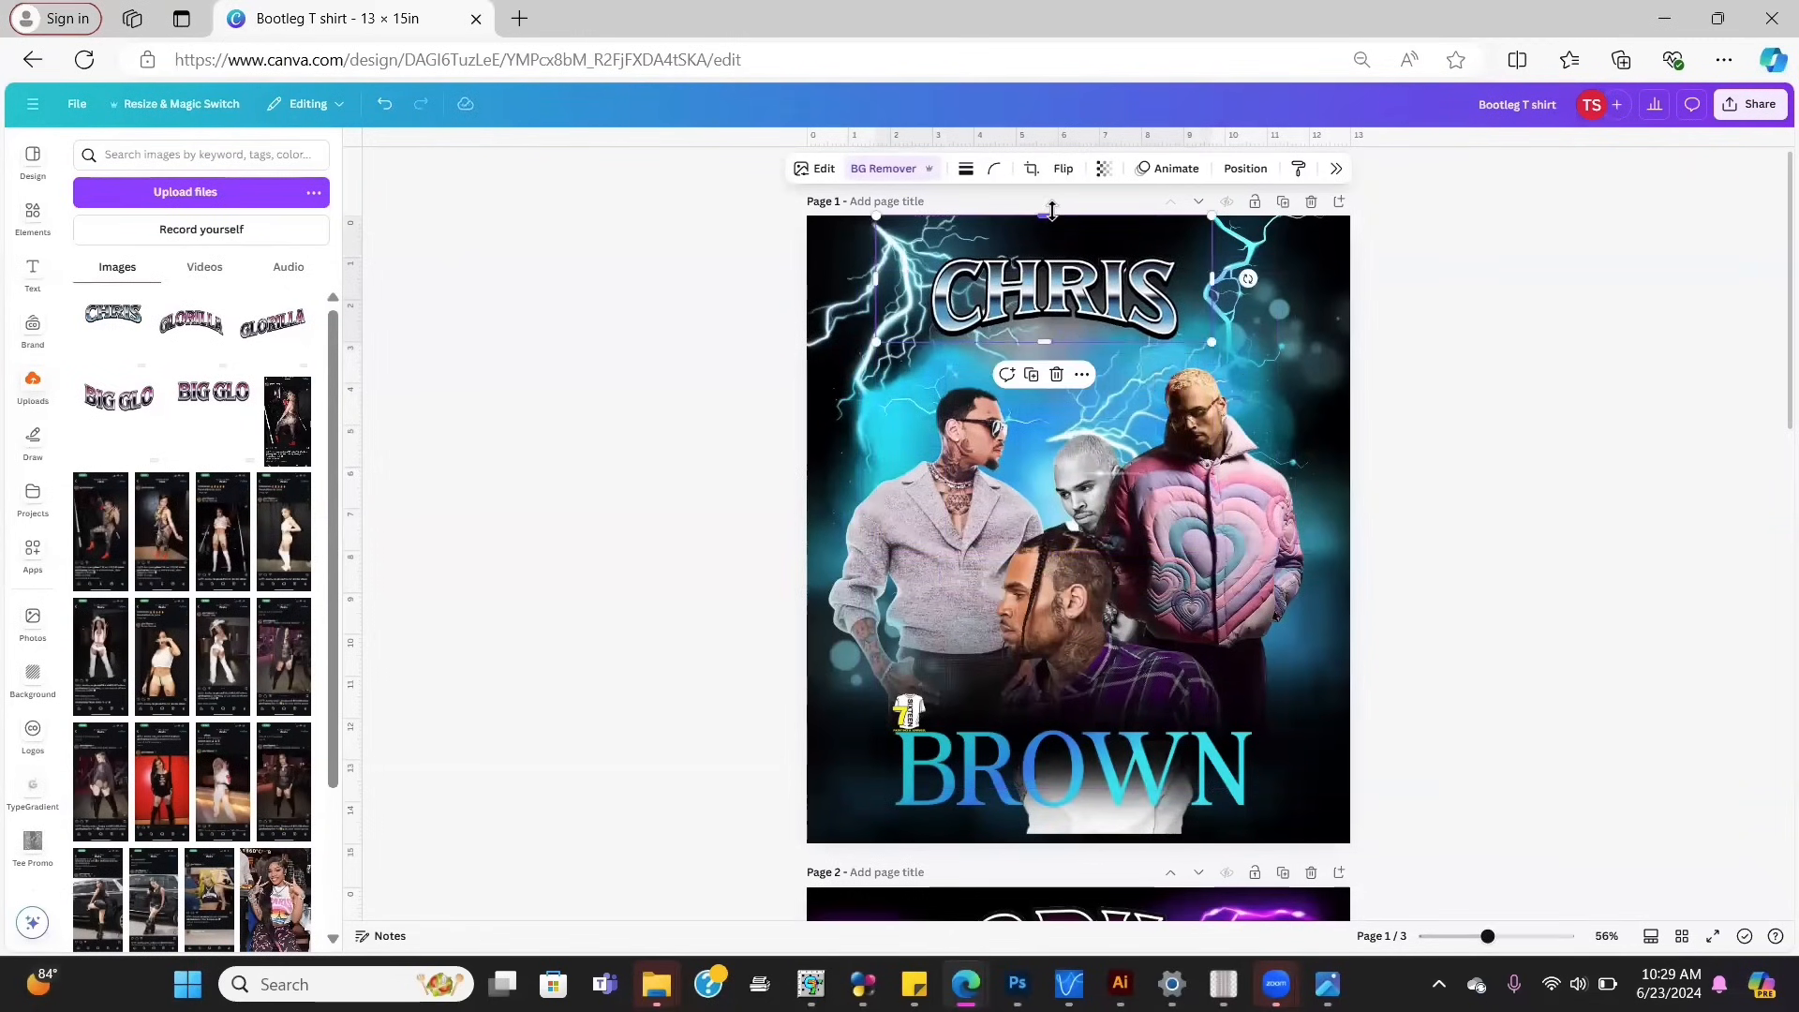
{"action": "left_click_drag", "start_coordinate": [1053, 211], "coordinate": [1054, 235]}
{"action": "left_click_drag", "start_coordinate": [880, 291], "coordinate": [923, 292]}
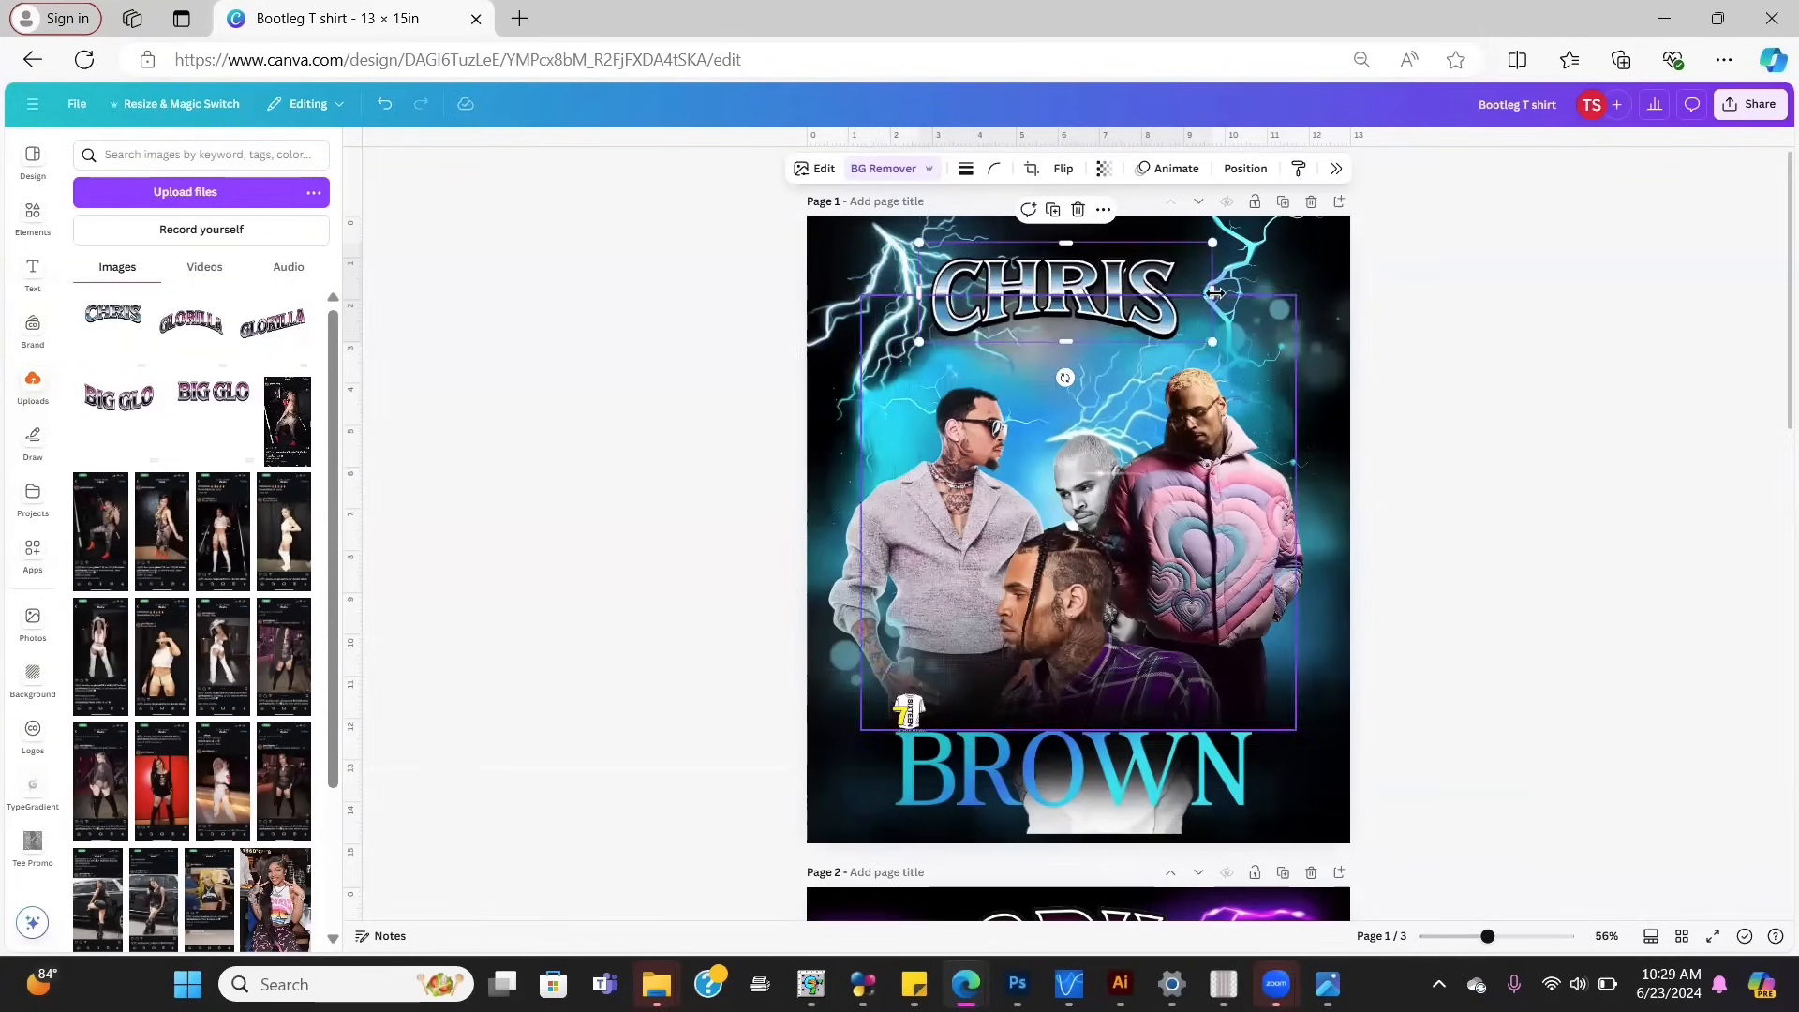
{"action": "left_click_drag", "start_coordinate": [1213, 293], "coordinate": [1196, 294]}
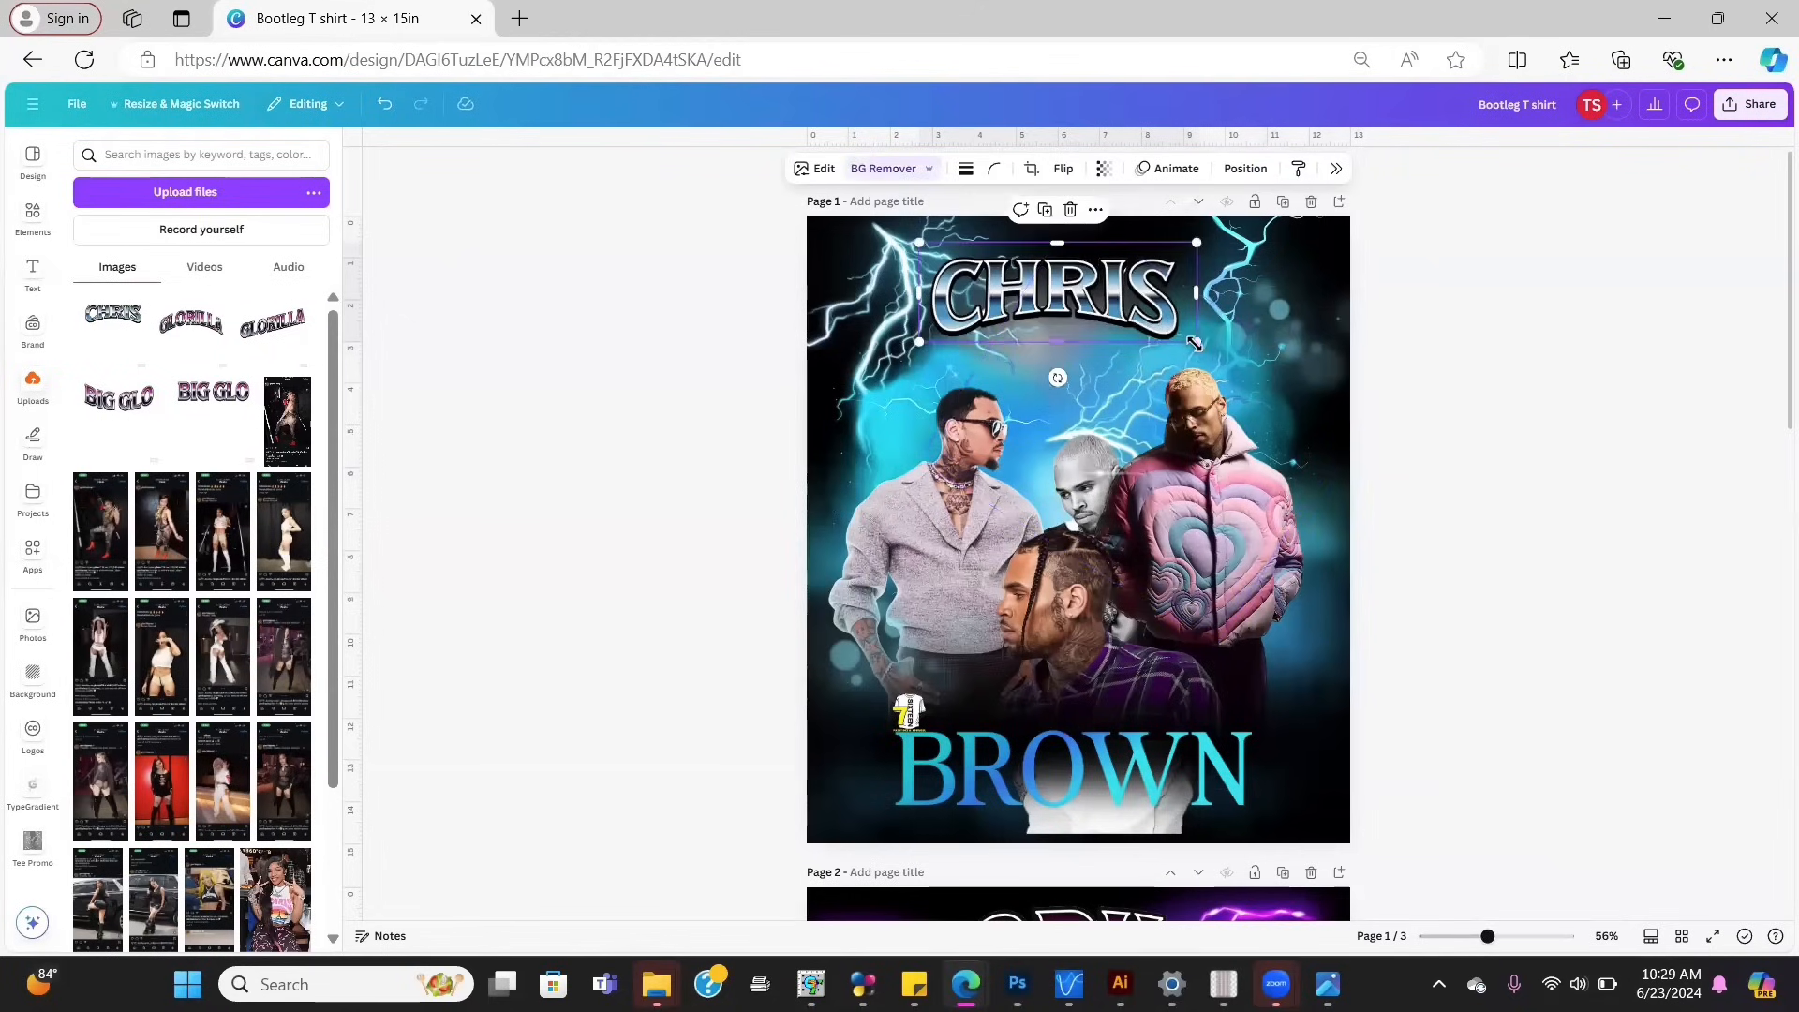
{"action": "left_click_drag", "start_coordinate": [1195, 344], "coordinate": [1318, 386]}
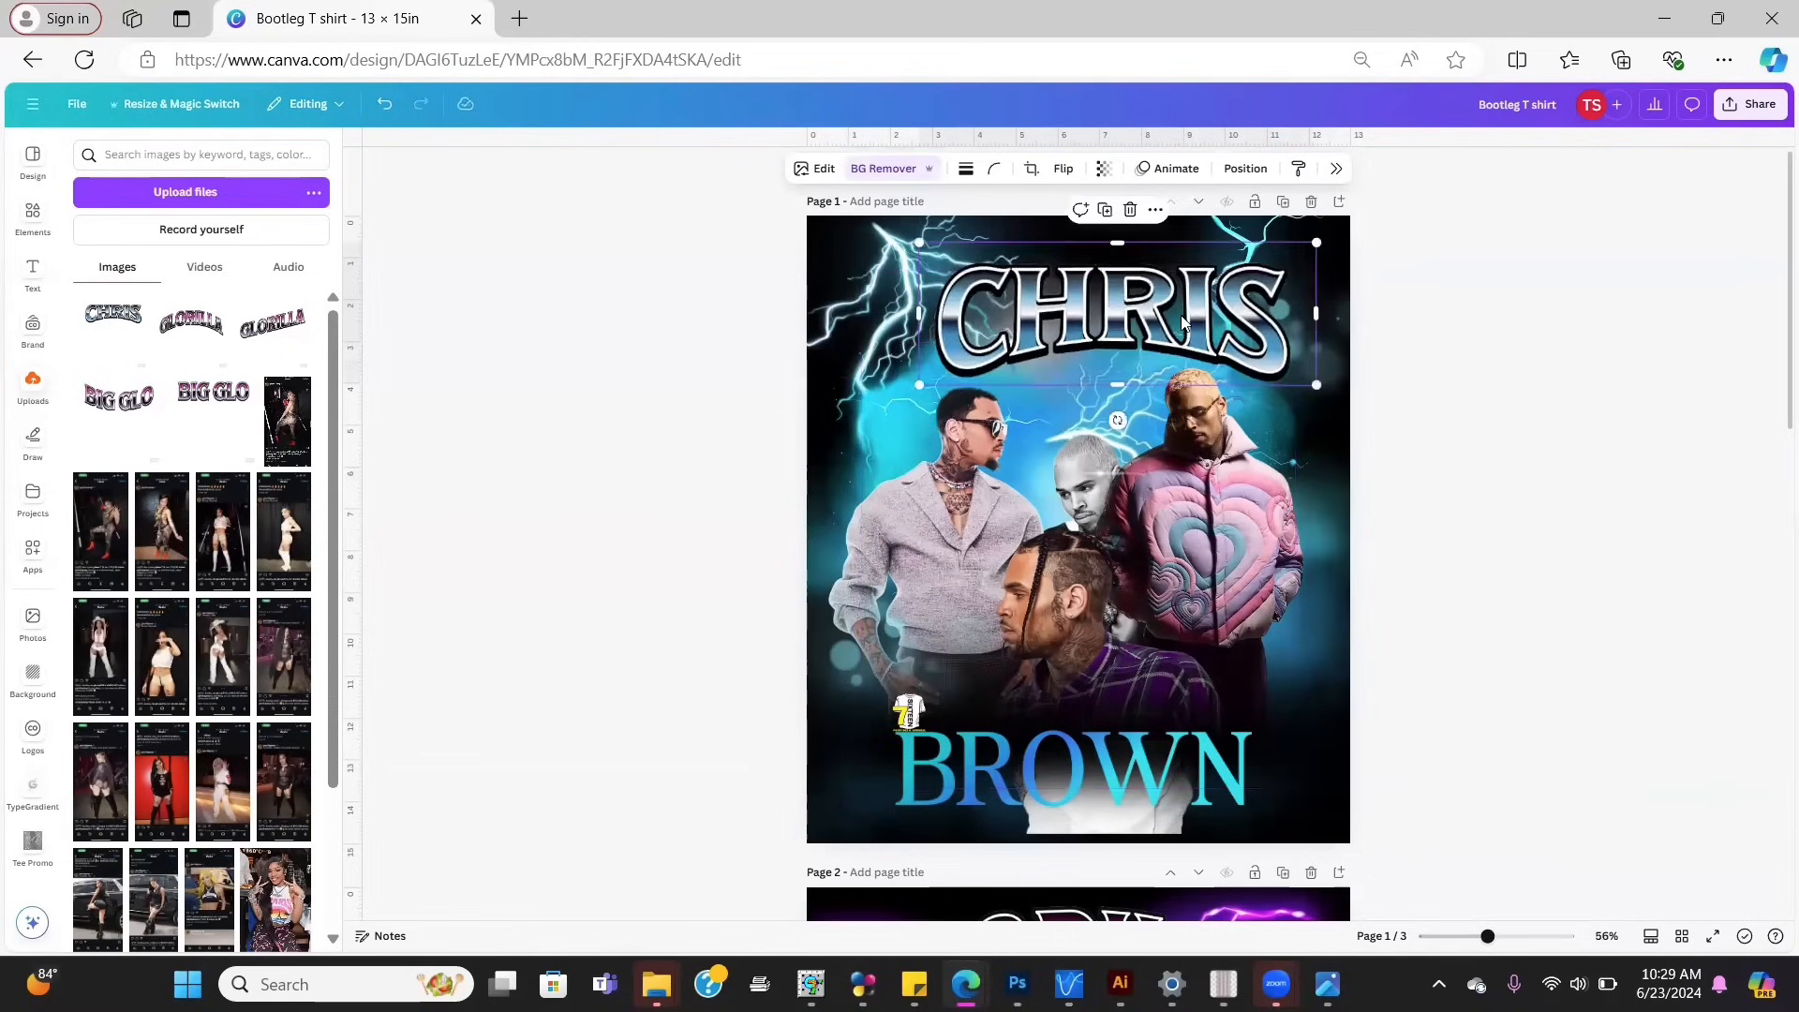
{"action": "left_click_drag", "start_coordinate": [1177, 312], "coordinate": [1145, 292]}
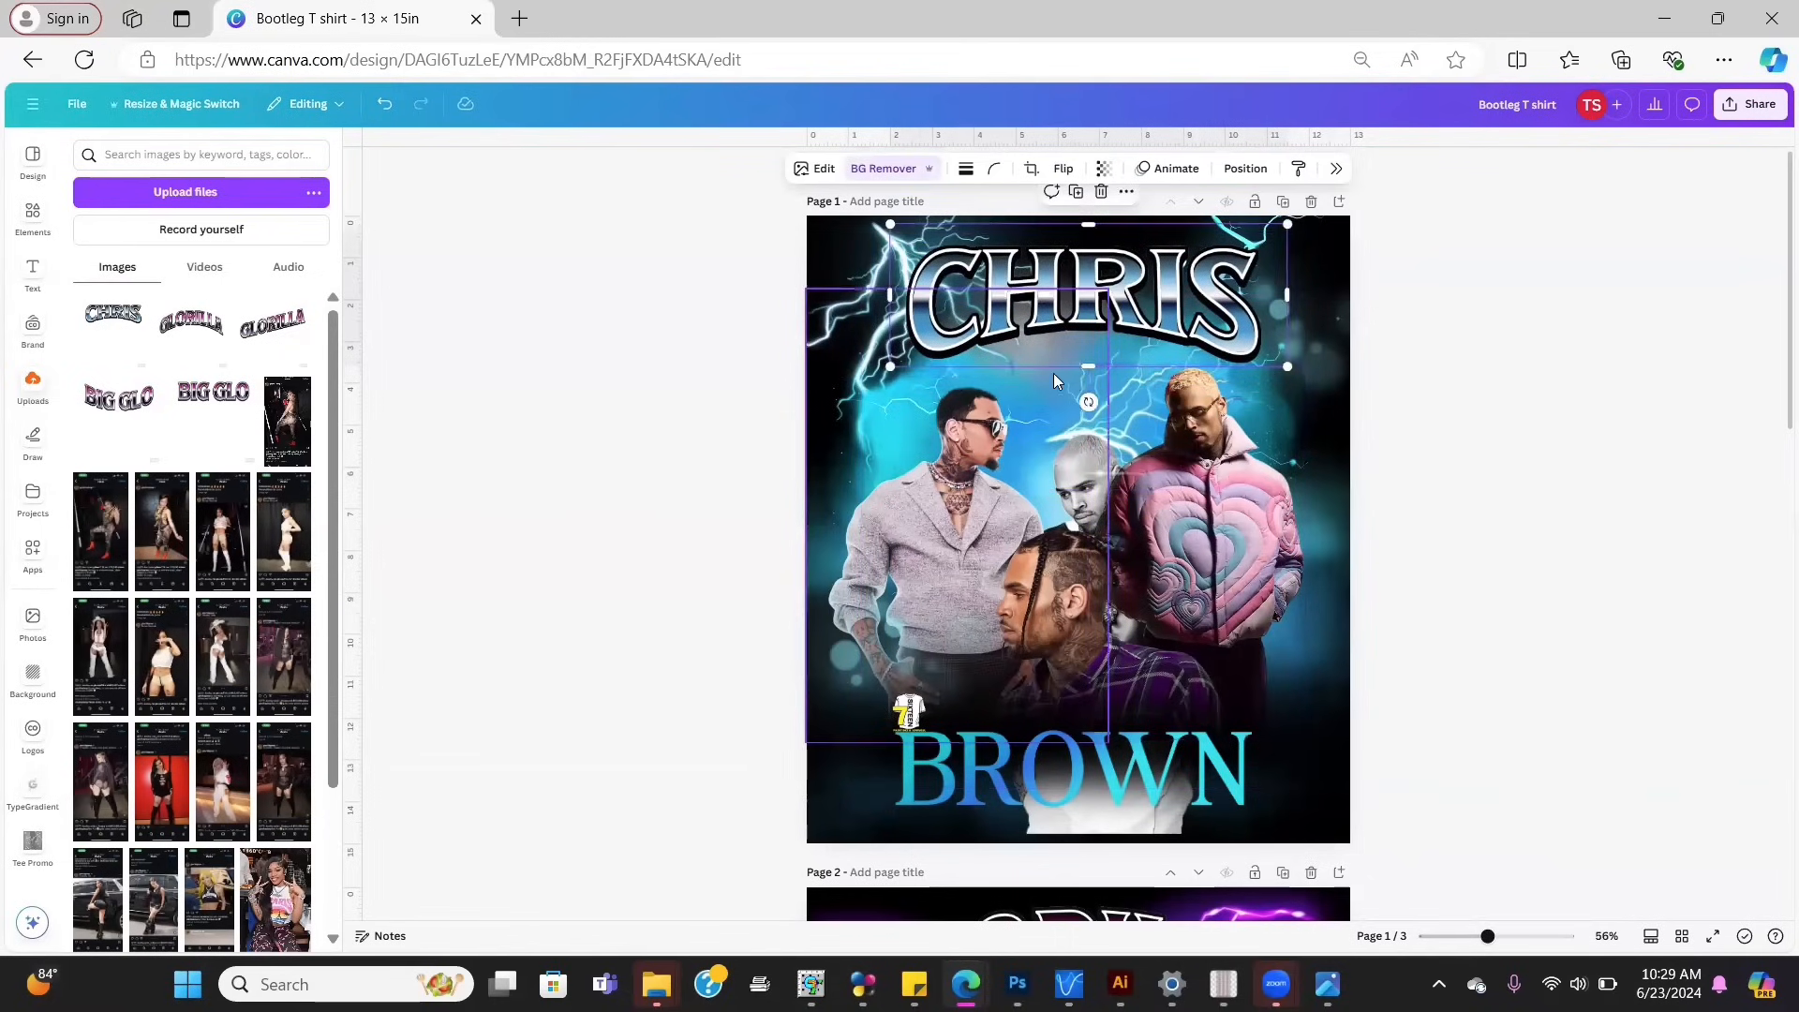
Step: Rearrange the left, centre and right men's photos, recentre CHRIS, and select the plain BROWN text
{"action": "left_click", "coordinate": [992, 437]}
{"action": "left_click_drag", "start_coordinate": [992, 437], "coordinate": [954, 483]}
{"action": "left_click_drag", "start_coordinate": [1203, 497], "coordinate": [1208, 518]}
{"action": "left_click", "coordinate": [988, 294]}
{"action": "left_click", "coordinate": [1246, 167]}
{"action": "scroll", "coordinate": [1664, 525], "scroll_direction": "down", "scroll_amount": 5}
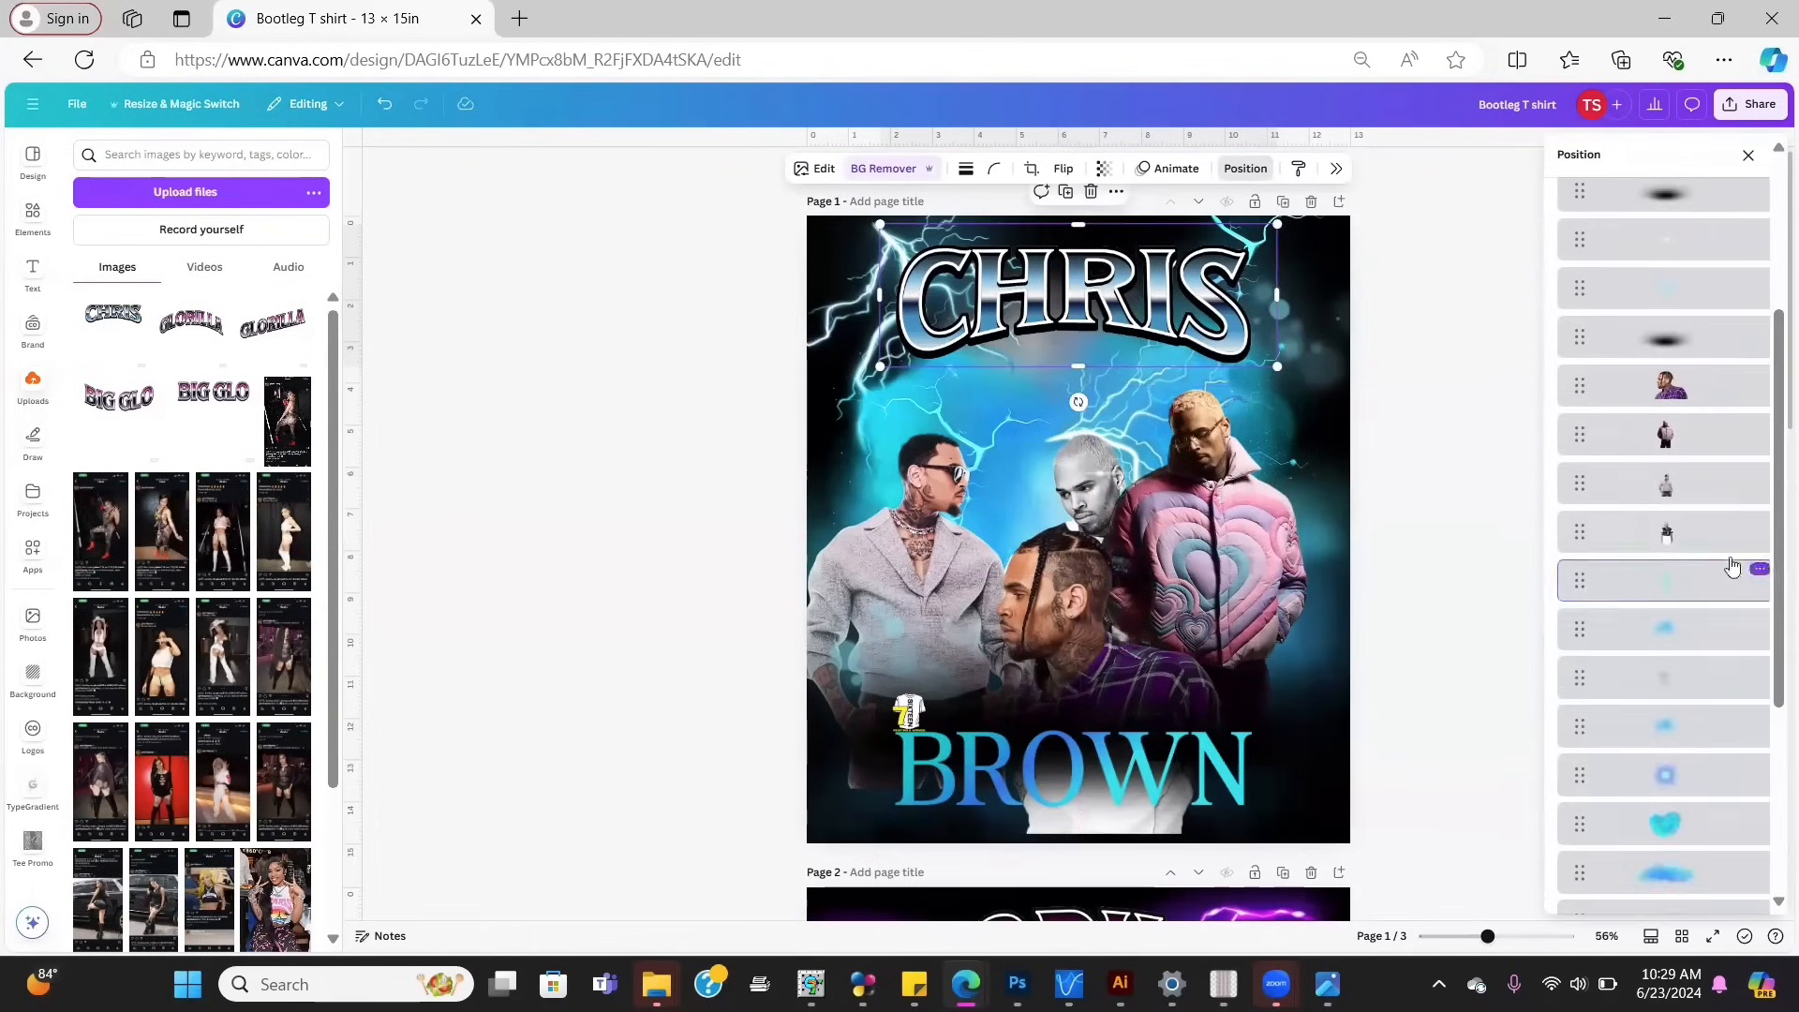
{"action": "left_click_drag", "start_coordinate": [944, 738], "coordinate": [900, 693]}
{"action": "left_click", "coordinate": [1749, 155]}
{"action": "left_click_drag", "start_coordinate": [923, 581], "coordinate": [958, 517]}
{"action": "left_click_drag", "start_coordinate": [1177, 269], "coordinate": [1183, 272]}
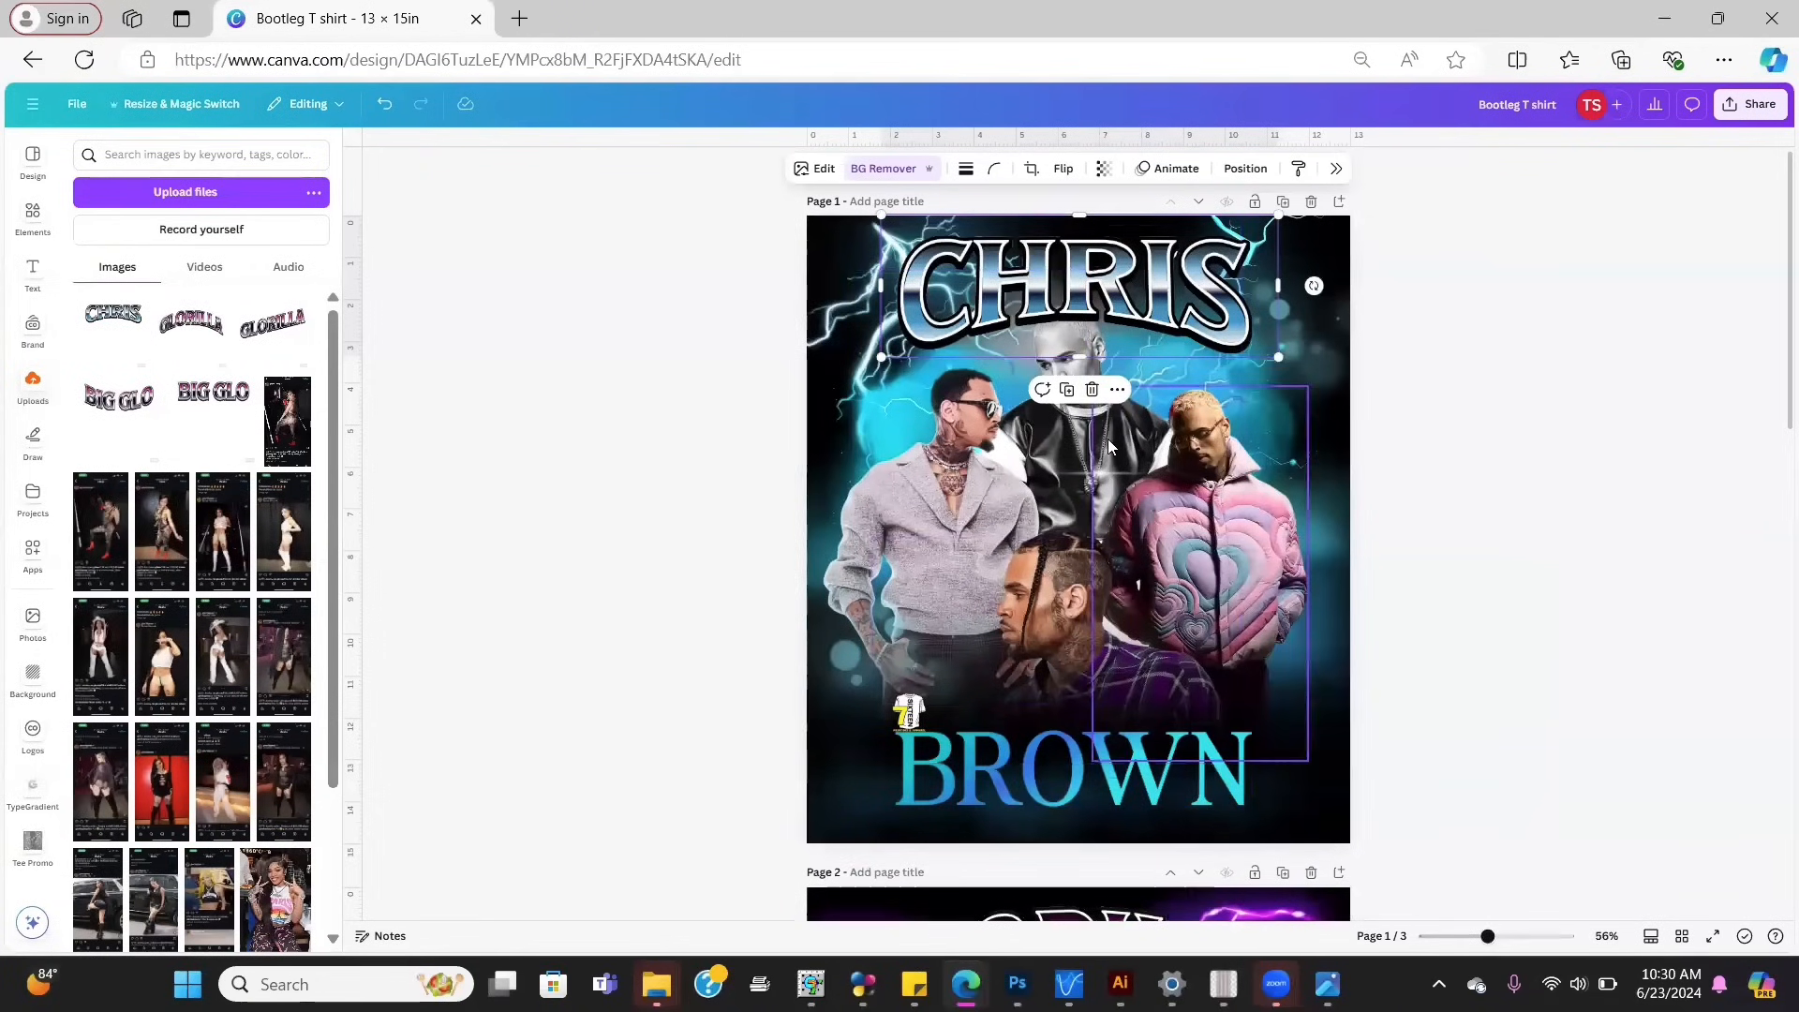
{"action": "left_click", "coordinate": [1080, 748]}
Step: Replace the plain BROWN text with the uploaded Untitled Project (5) image, deleting the stray CHRIS copy
{"action": "key", "text": "Delete"}
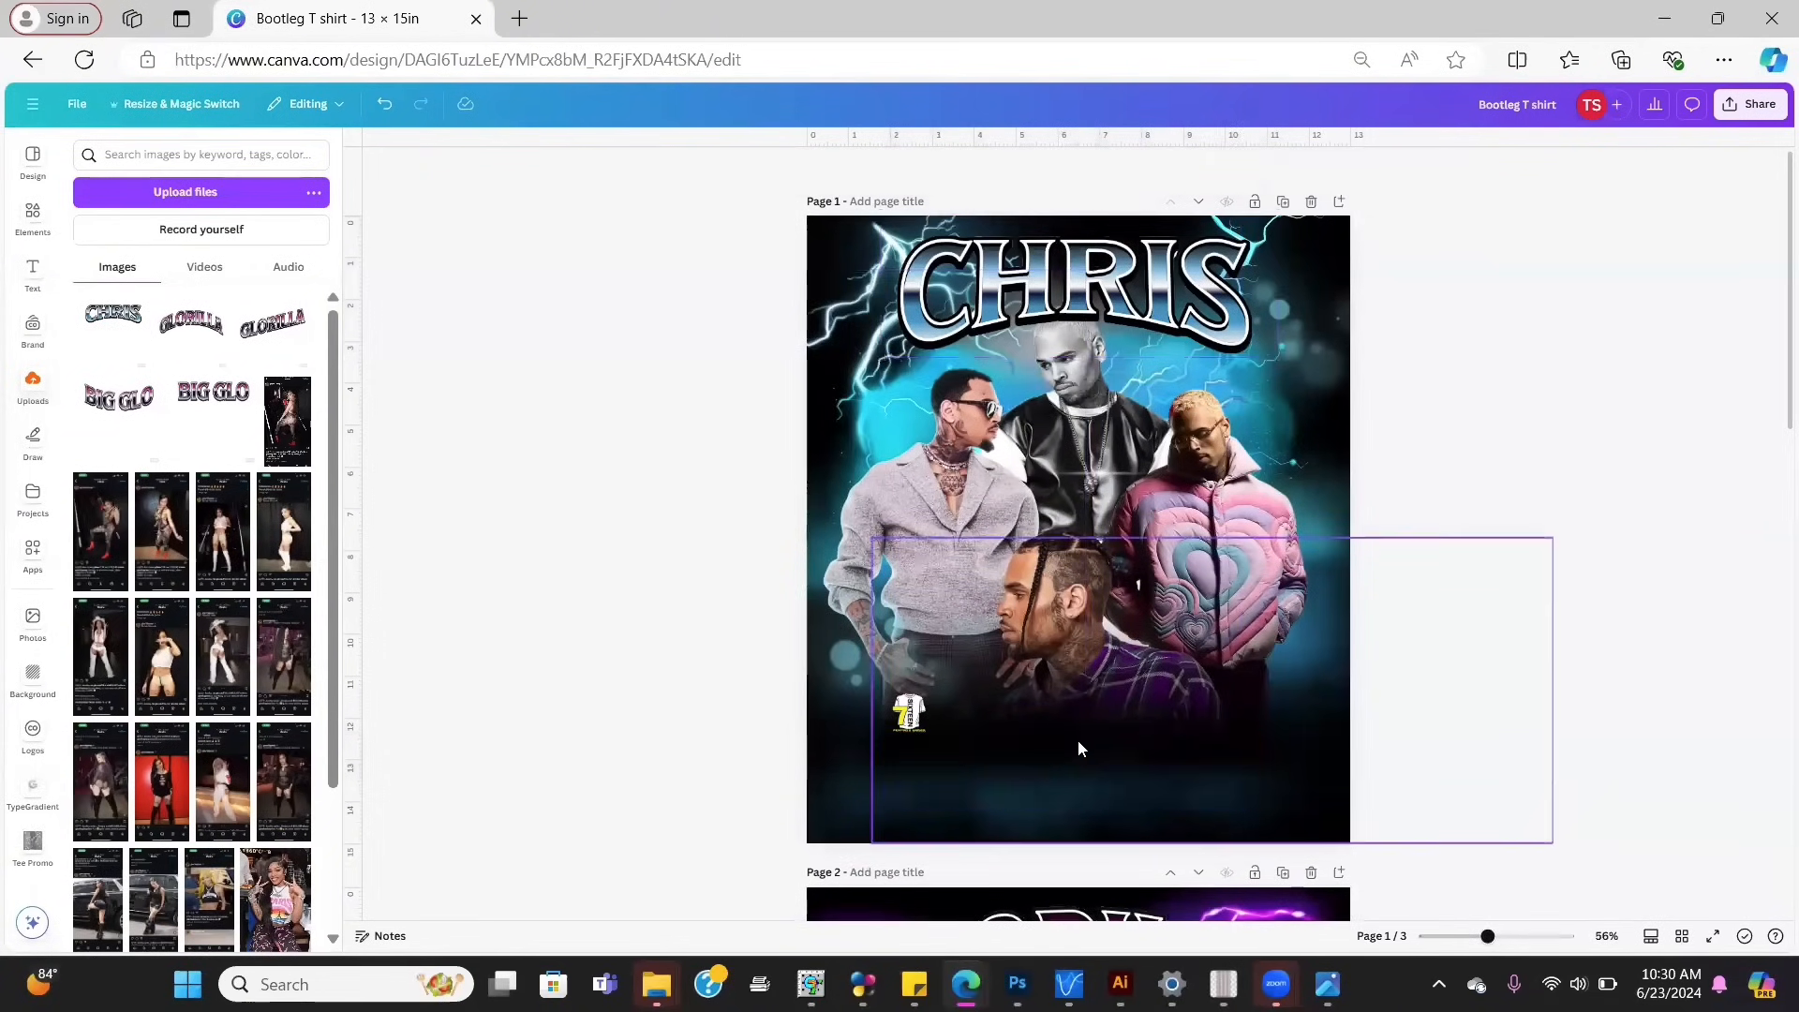
{"action": "left_click", "coordinate": [208, 190]}
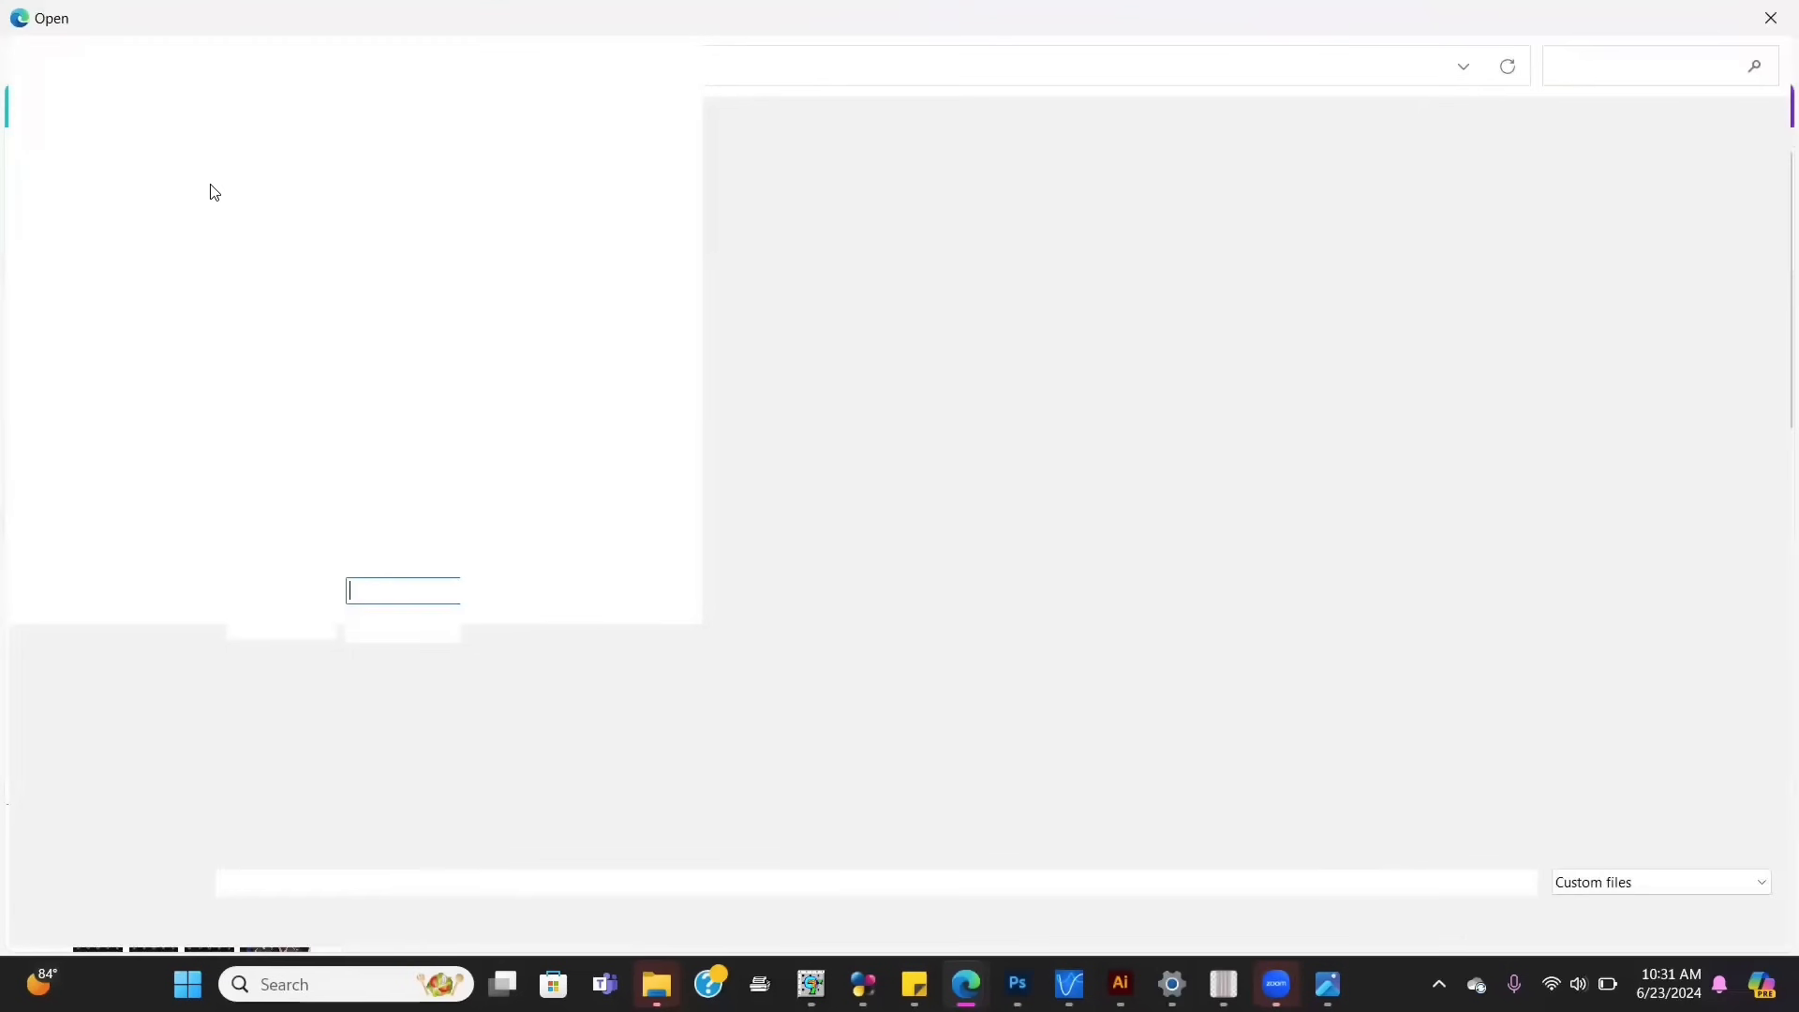
{"action": "left_click", "coordinate": [362, 208]}
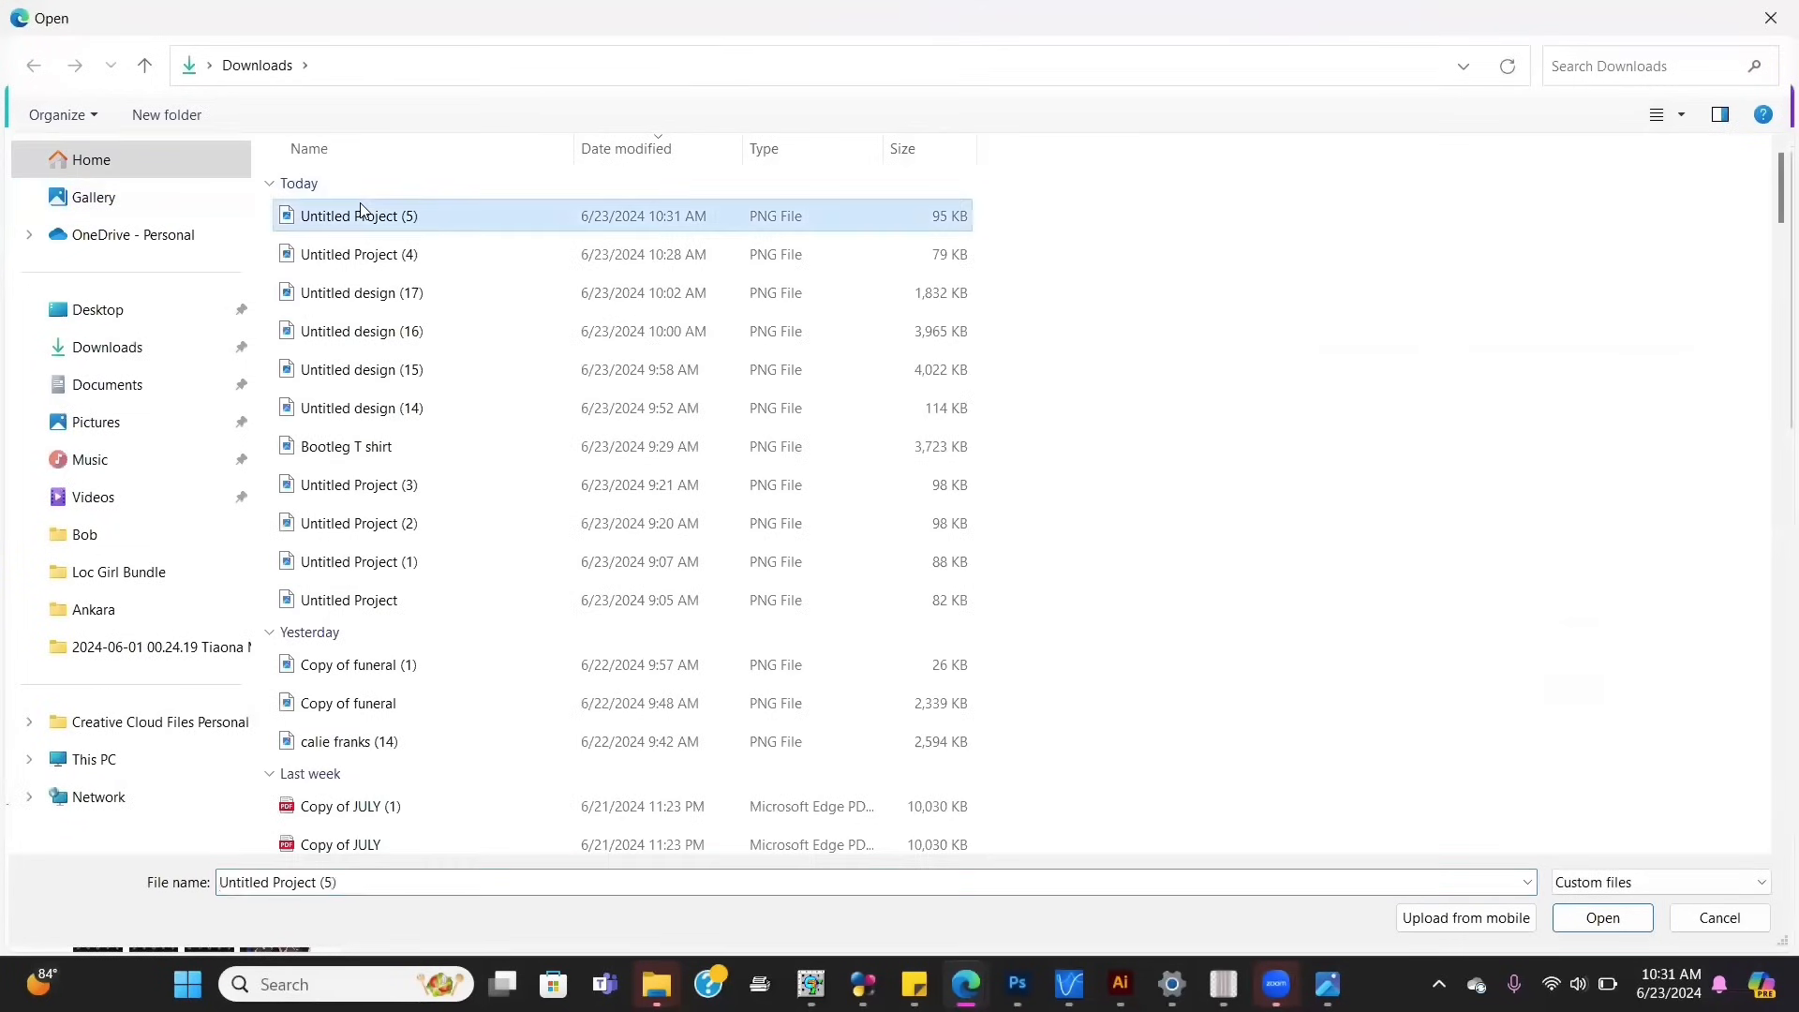
{"action": "double_click", "coordinate": [361, 215]}
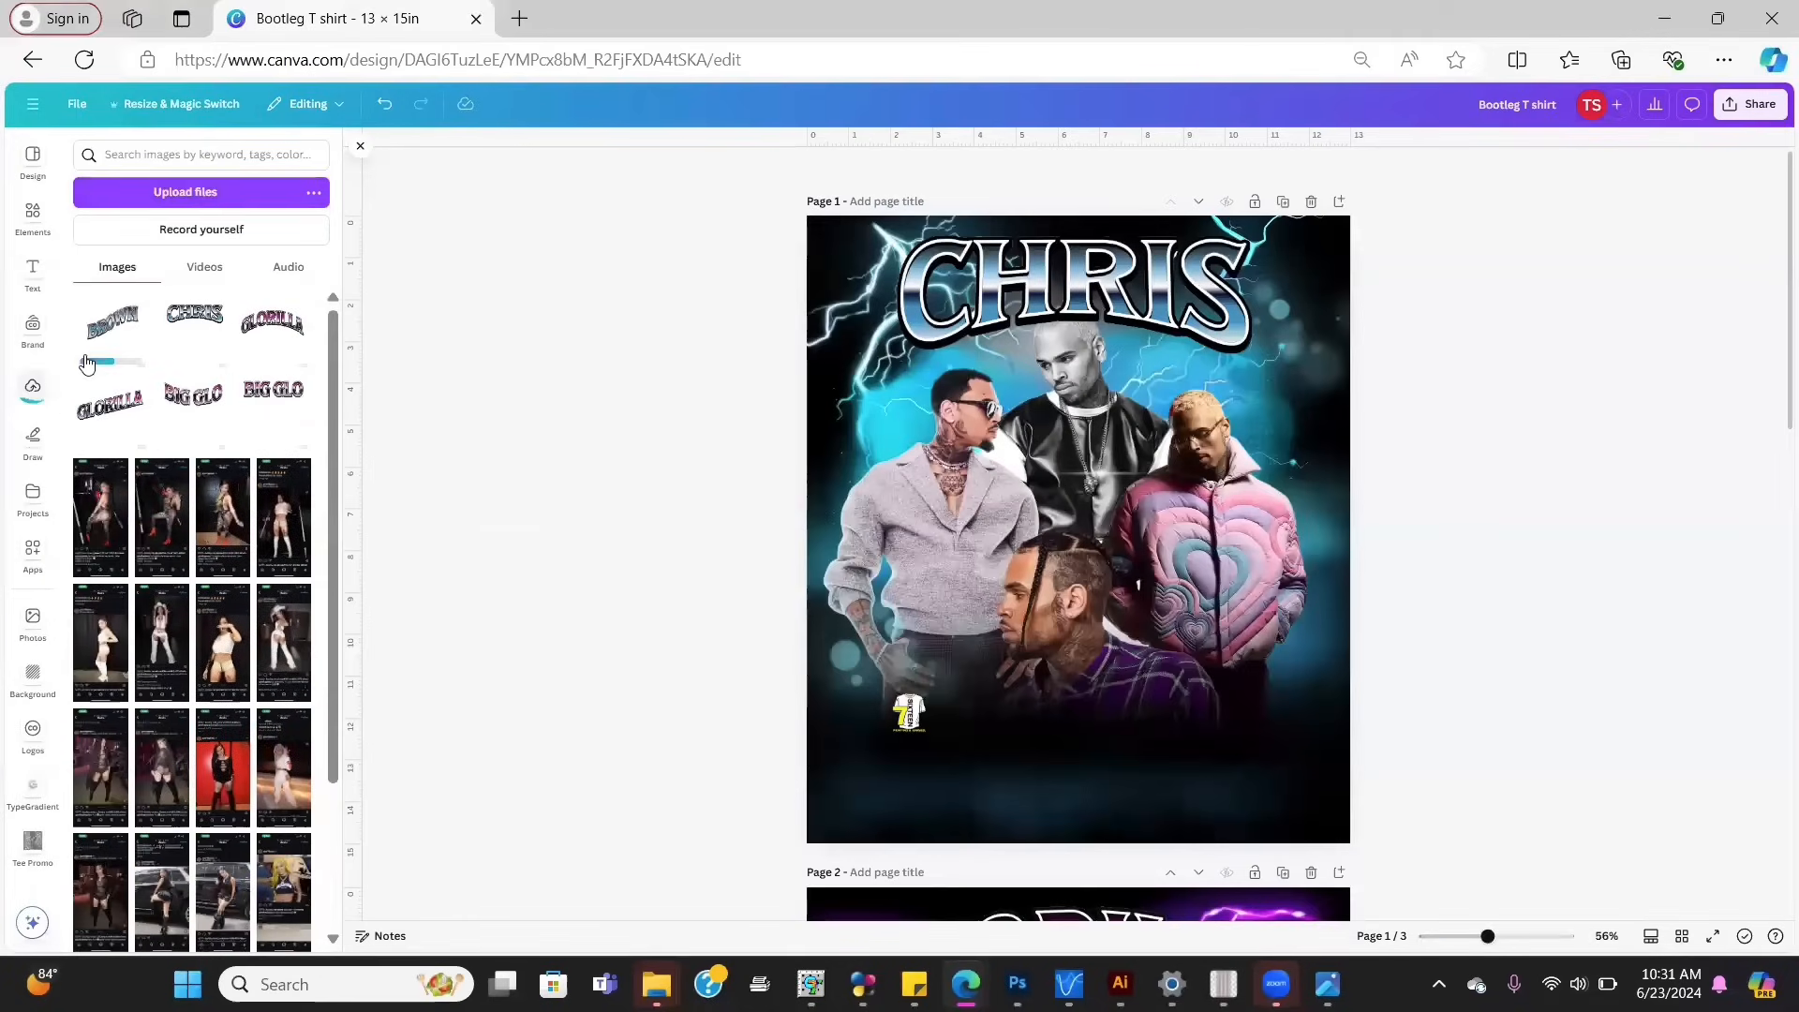
{"action": "left_click", "coordinate": [103, 330]}
{"action": "left_click", "coordinate": [194, 312]}
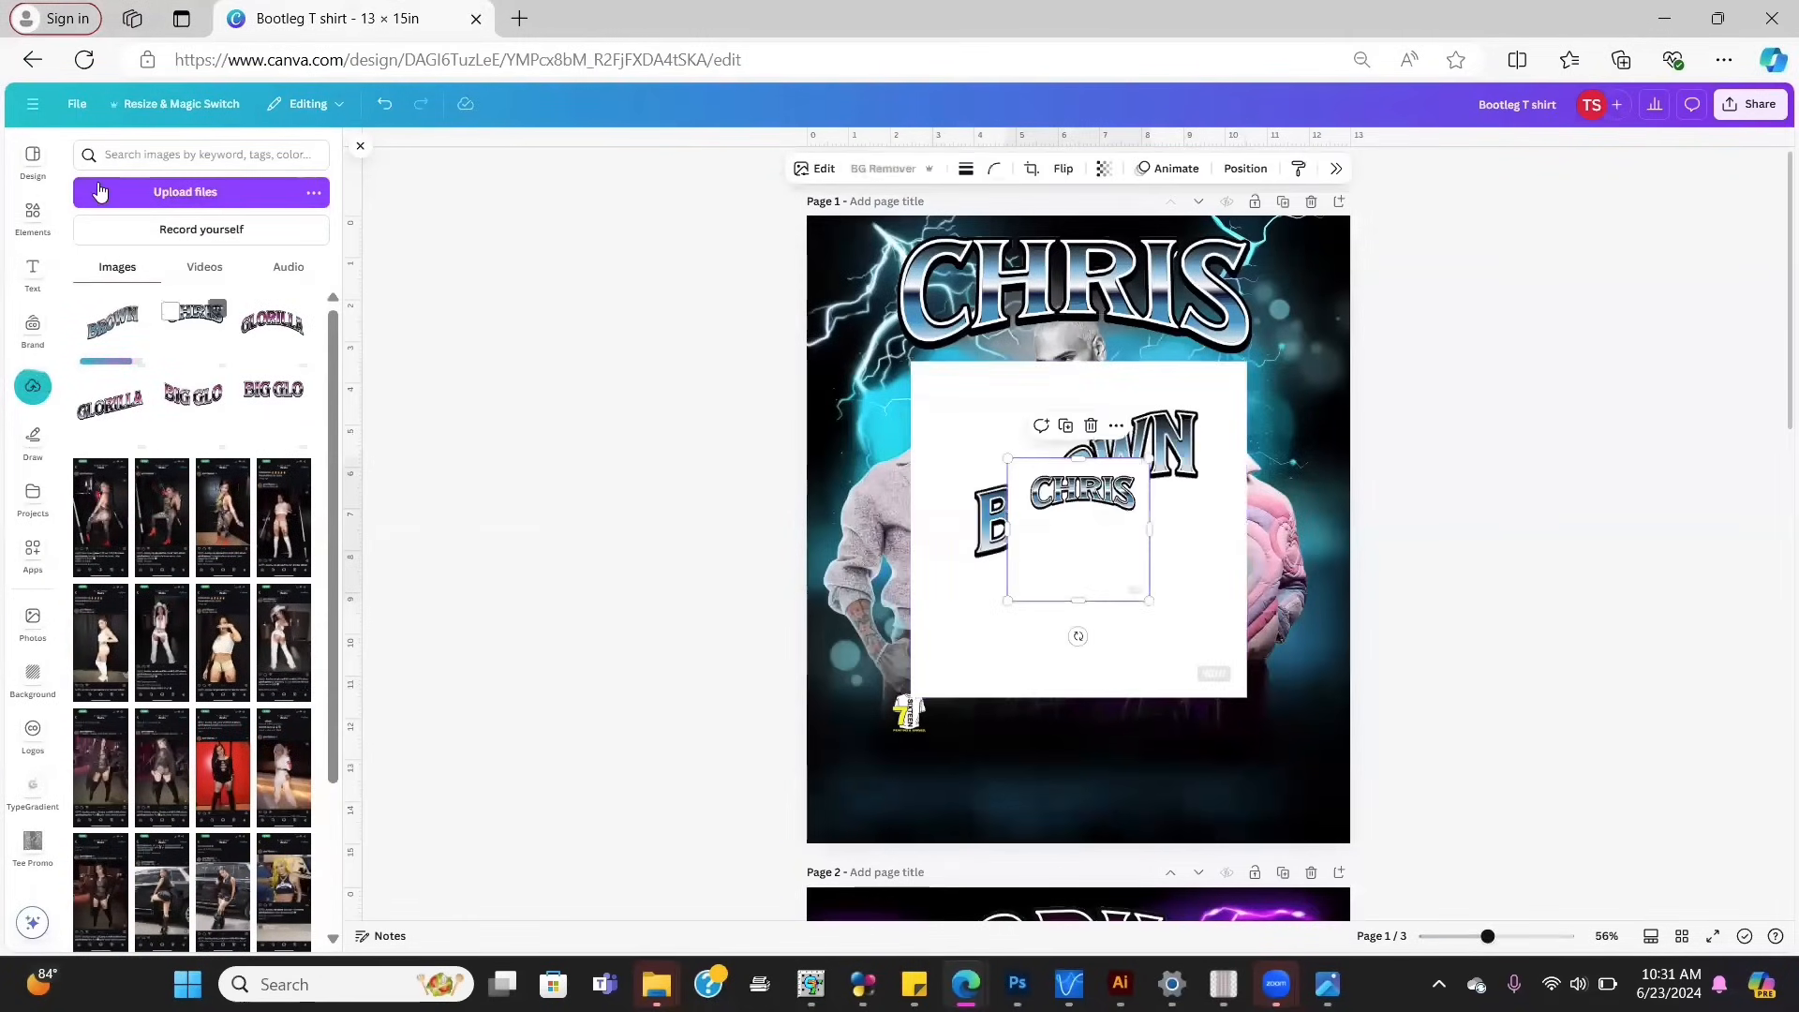
{"action": "left_click", "coordinate": [1091, 426]}
Step: Remove the BROWN image's white background, then enlarge it over the lower artwork
{"action": "left_click", "coordinate": [1034, 441]}
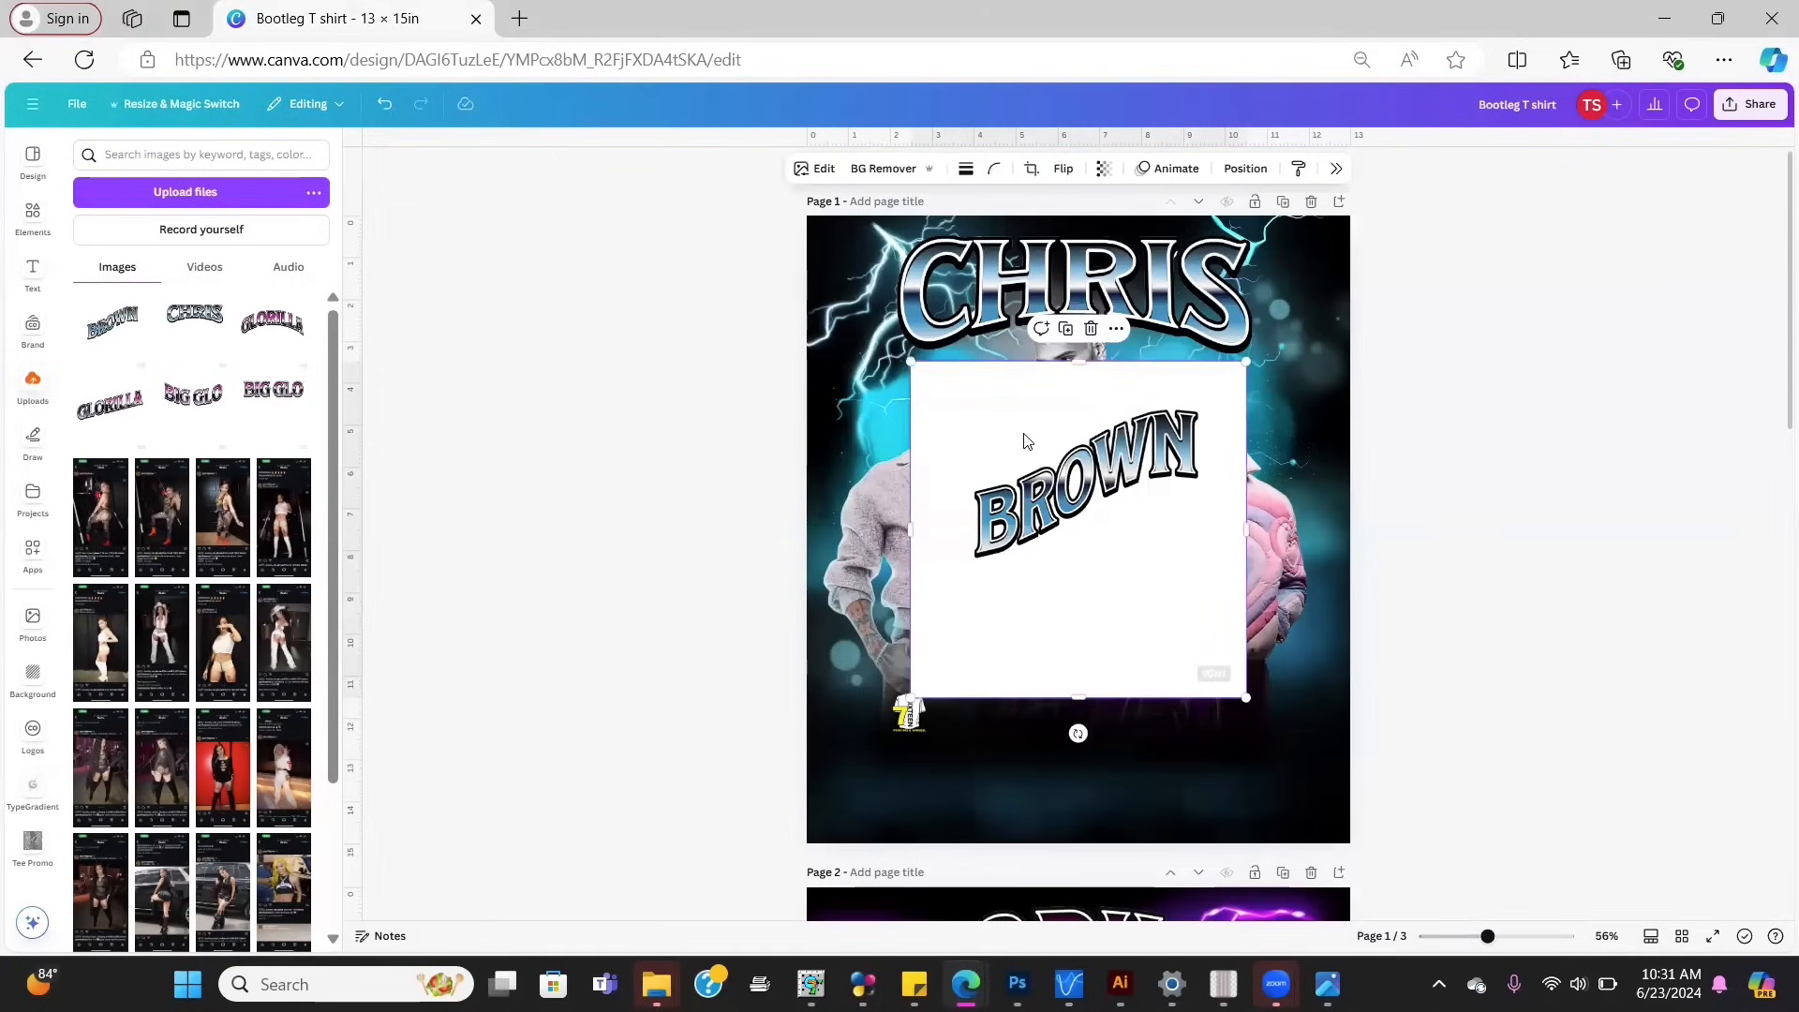
{"action": "left_click", "coordinate": [890, 169]}
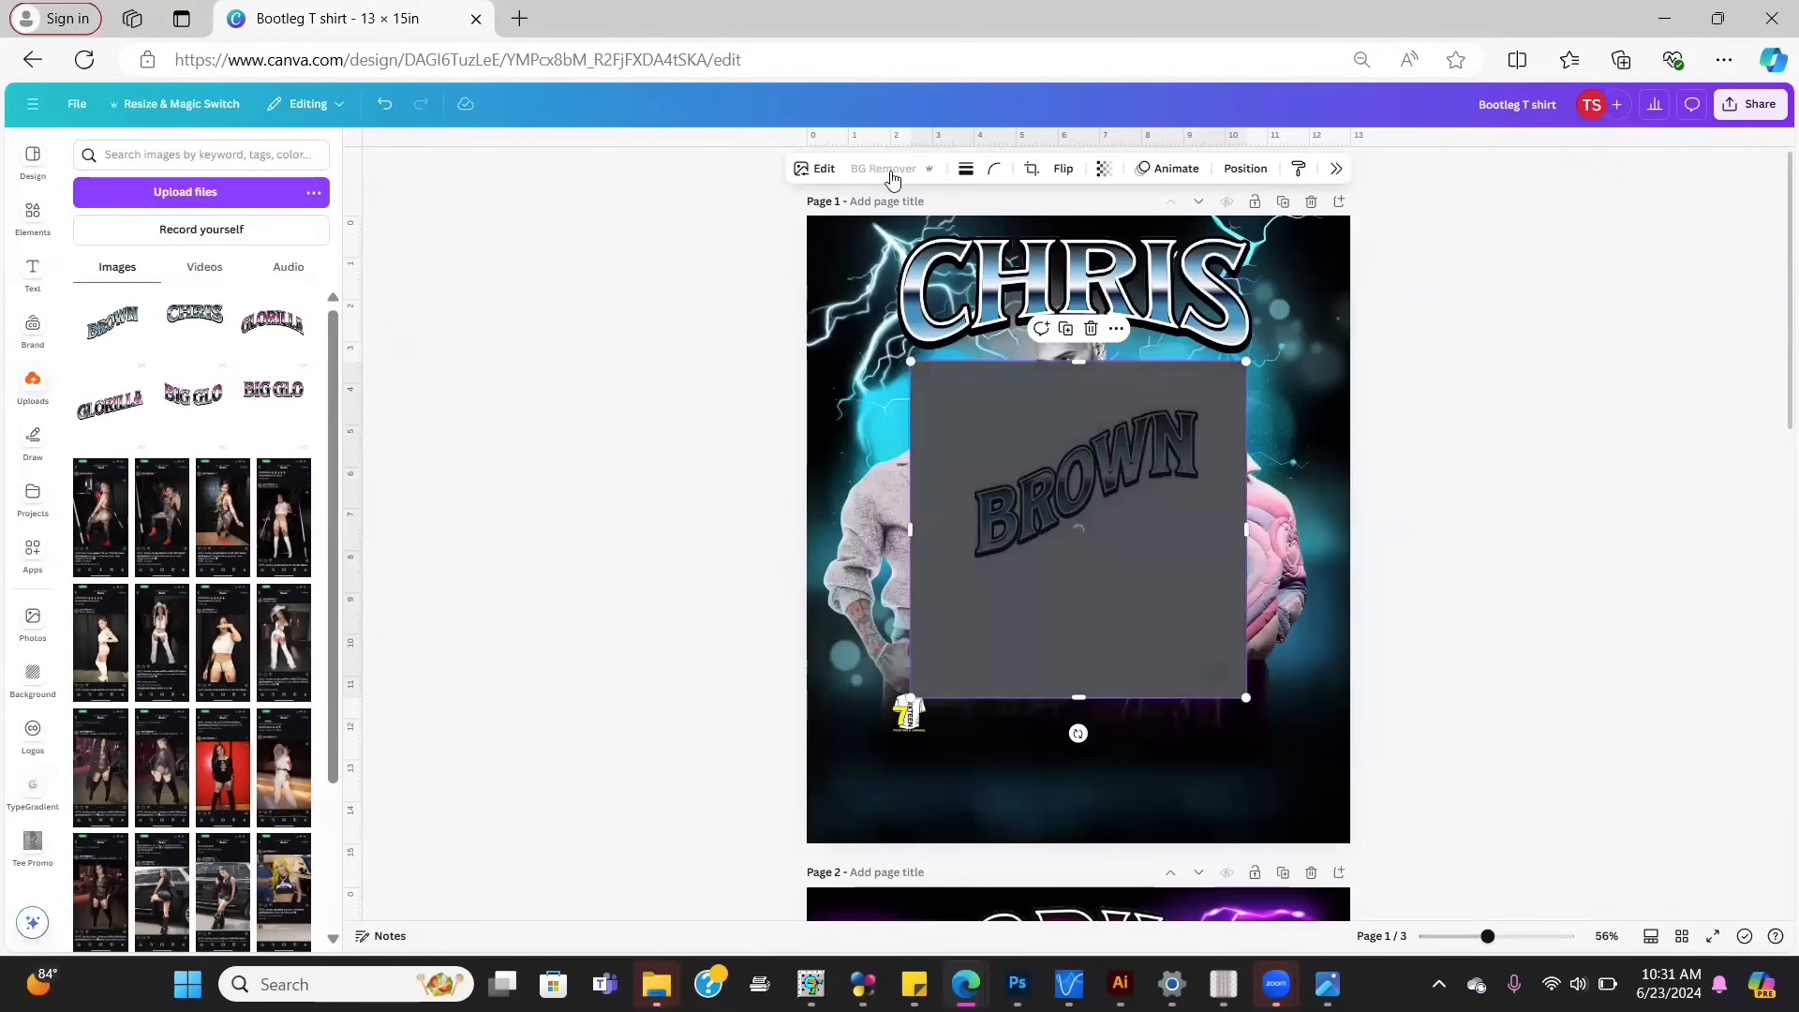
{"action": "left_click_drag", "start_coordinate": [1115, 478], "coordinate": [1054, 727]}
{"action": "left_click_drag", "start_coordinate": [1188, 606], "coordinate": [1278, 521]}
{"action": "left_click_drag", "start_coordinate": [1114, 776], "coordinate": [1117, 622]}
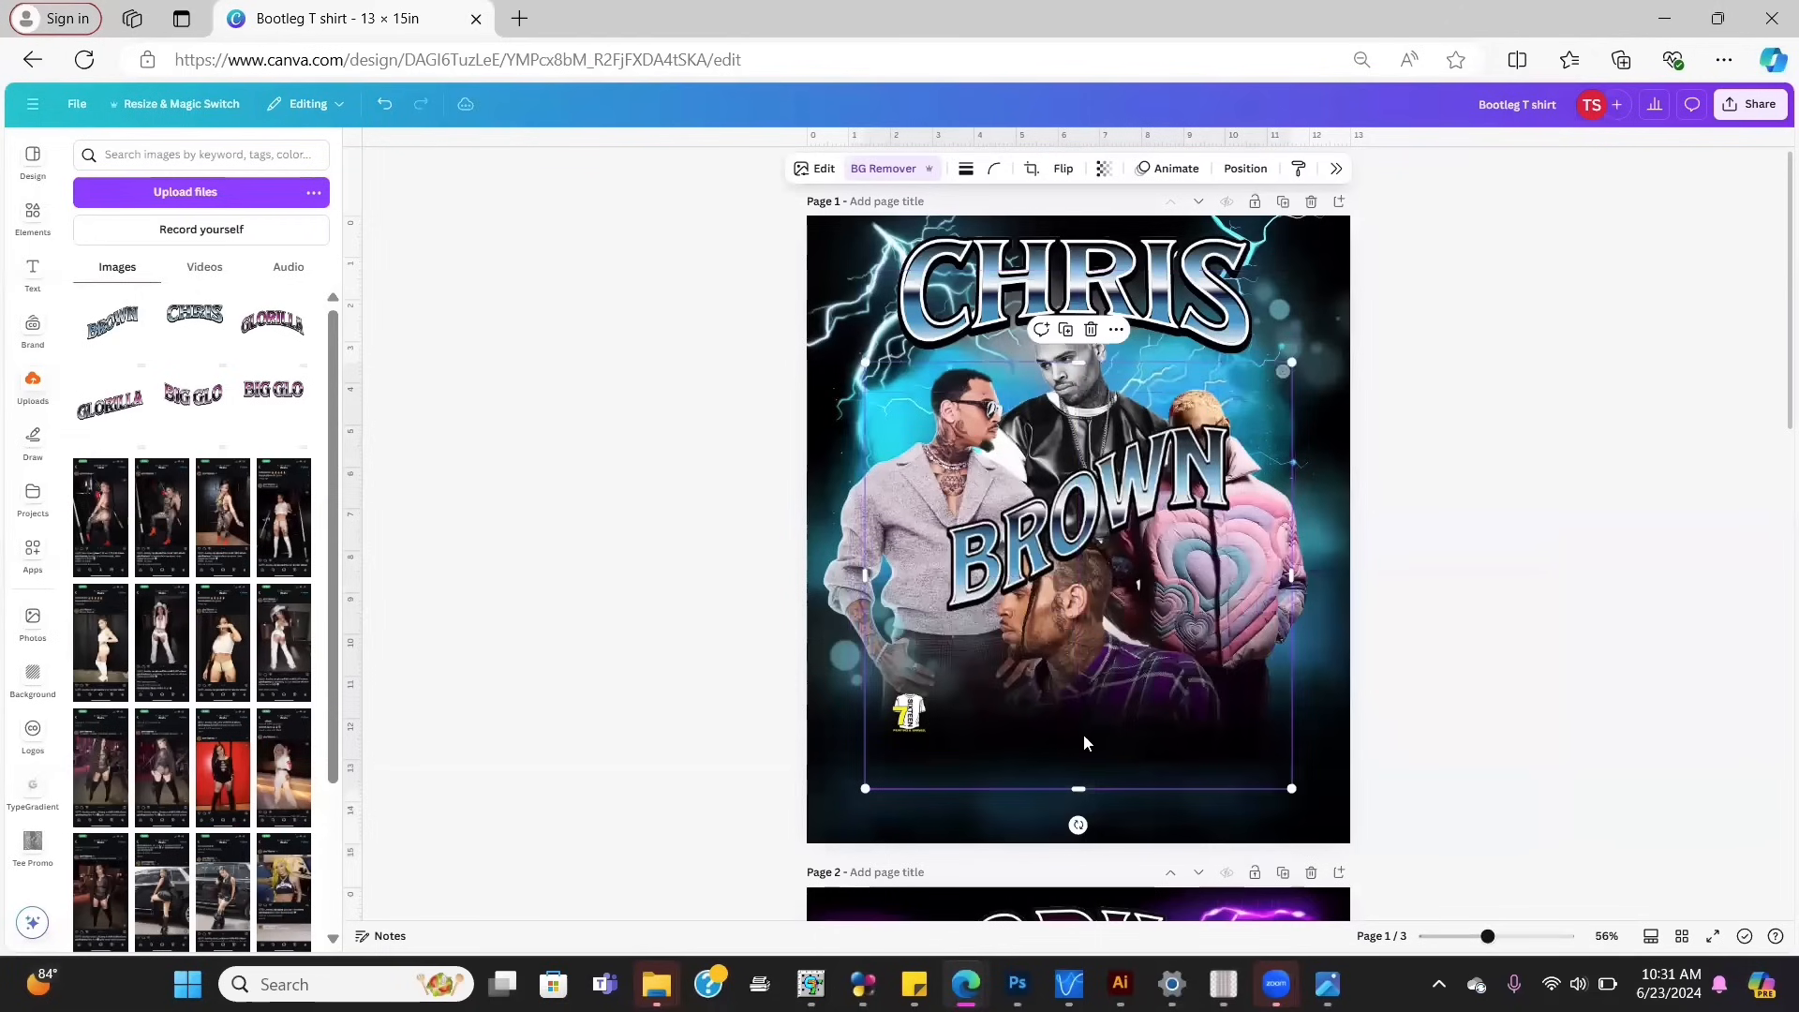
Step: Trim the empty space from all four sides of the BROWN headline
{"action": "left_click_drag", "start_coordinate": [1080, 762], "coordinate": [1074, 593]}
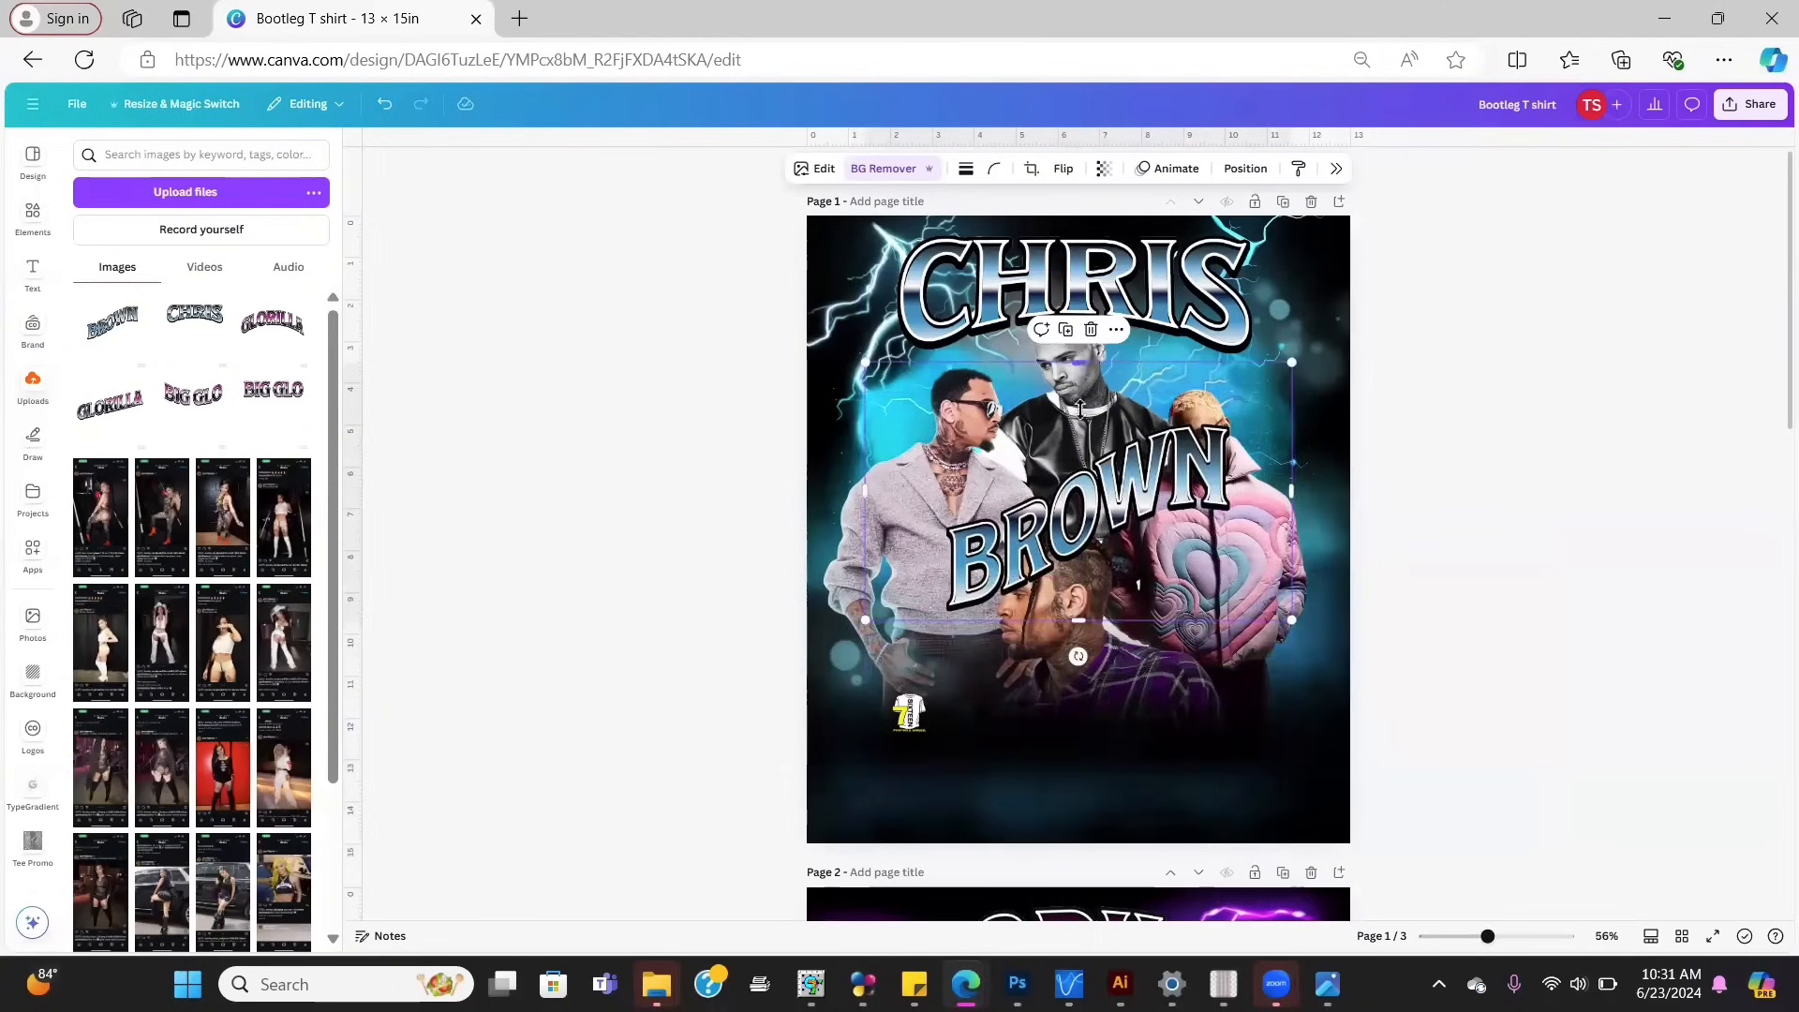
{"action": "left_click_drag", "start_coordinate": [1080, 410], "coordinate": [1071, 413]}
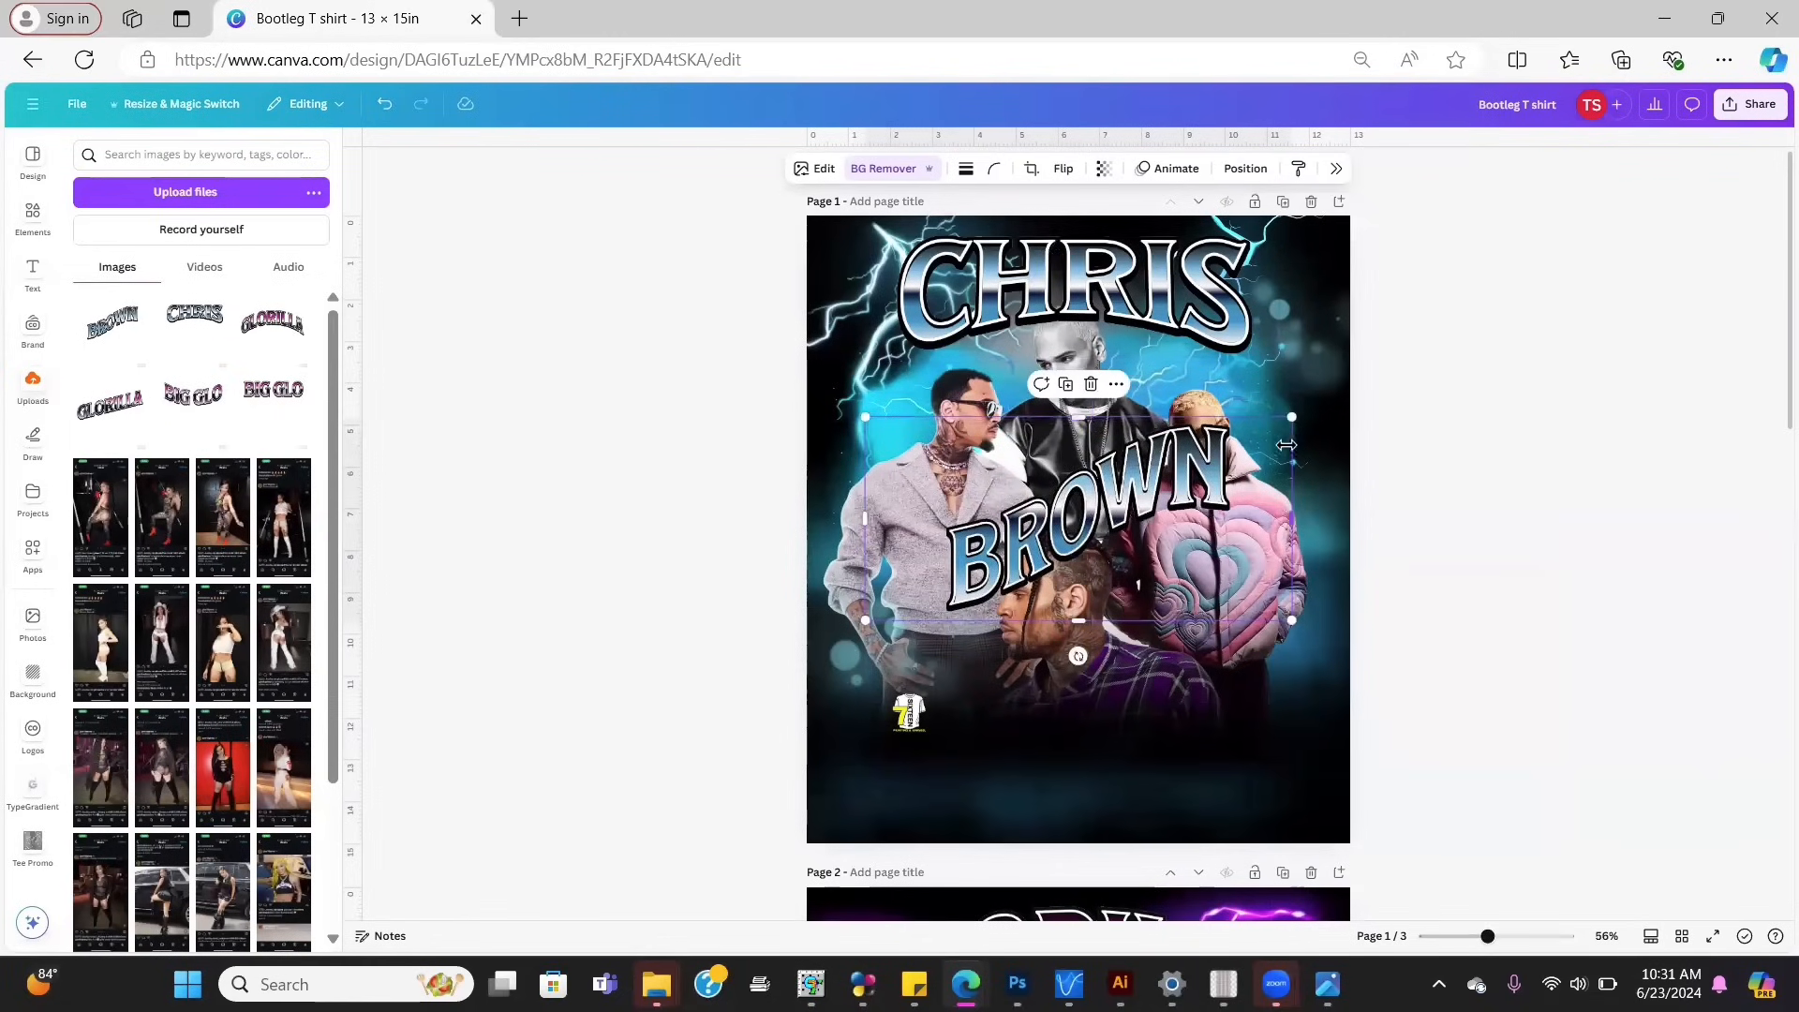
{"action": "left_click_drag", "start_coordinate": [1287, 446], "coordinate": [1251, 445]}
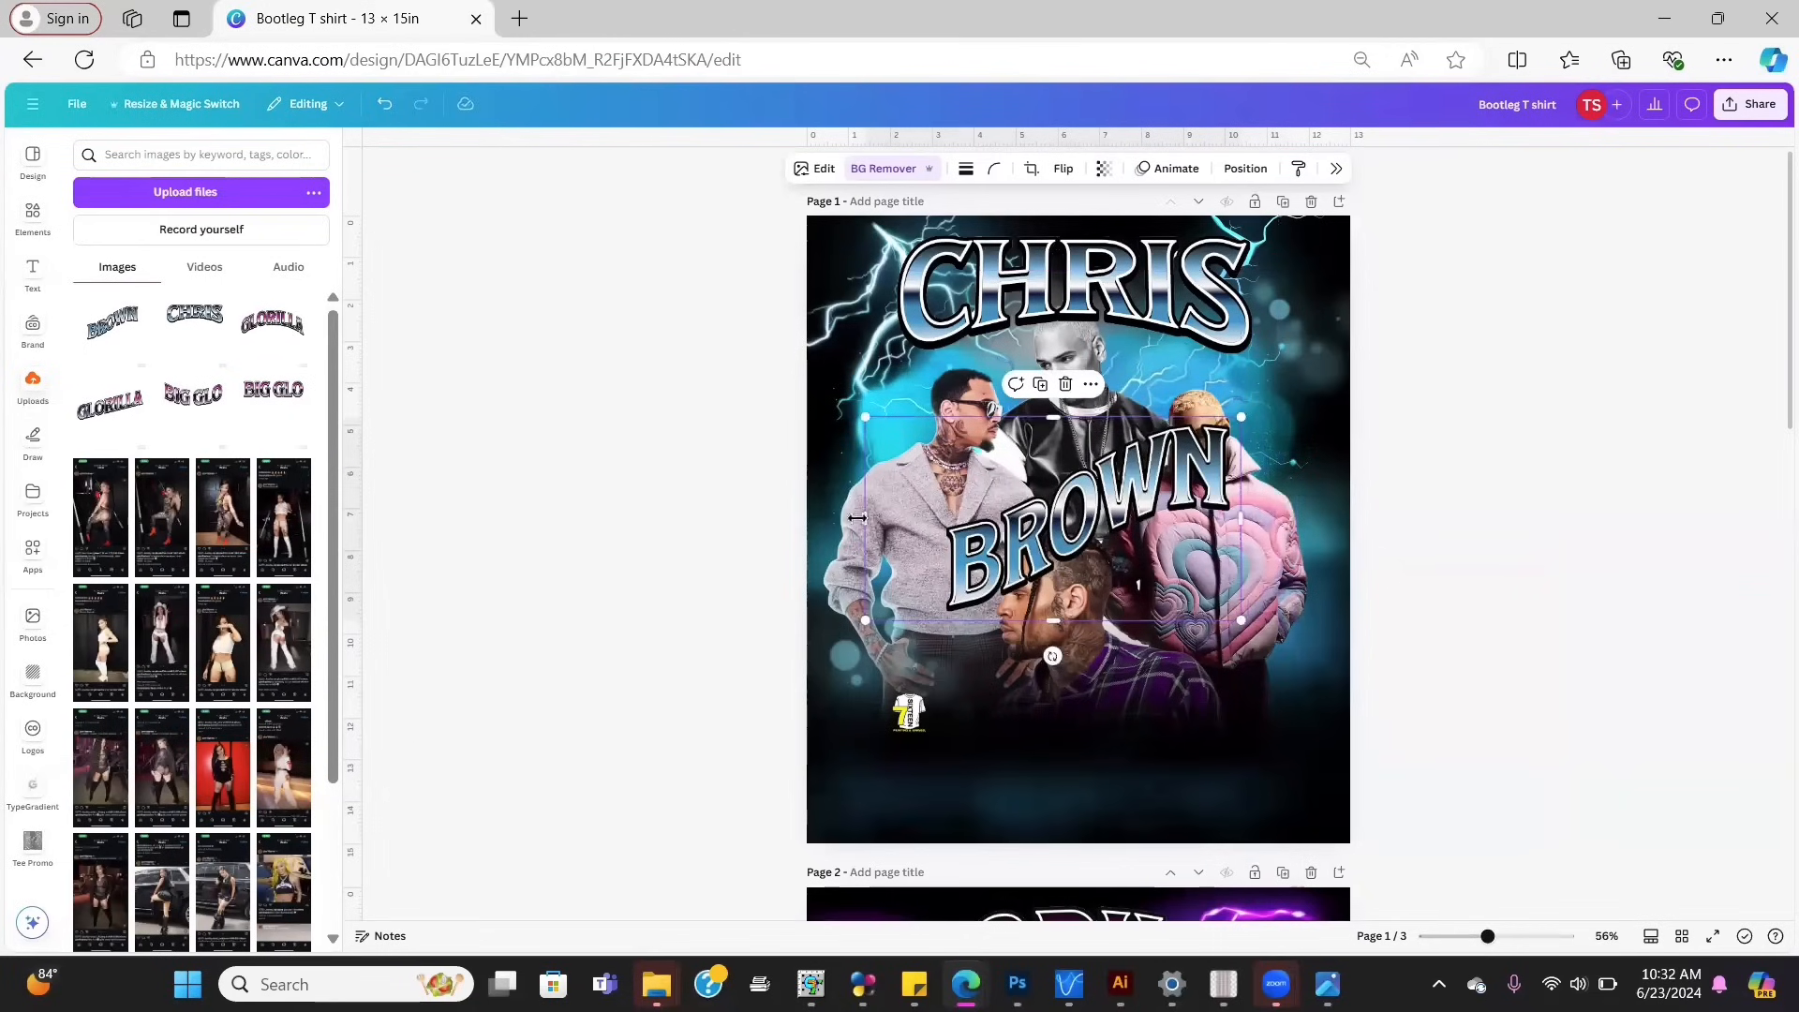
{"action": "left_click_drag", "start_coordinate": [864, 518], "coordinate": [919, 517]}
Step: Place the BROWN headline below the figures, tilted about 20 degrees
{"action": "left_click_drag", "start_coordinate": [1088, 541], "coordinate": [1074, 747]}
{"action": "left_click_drag", "start_coordinate": [1095, 851], "coordinate": [1098, 853]}
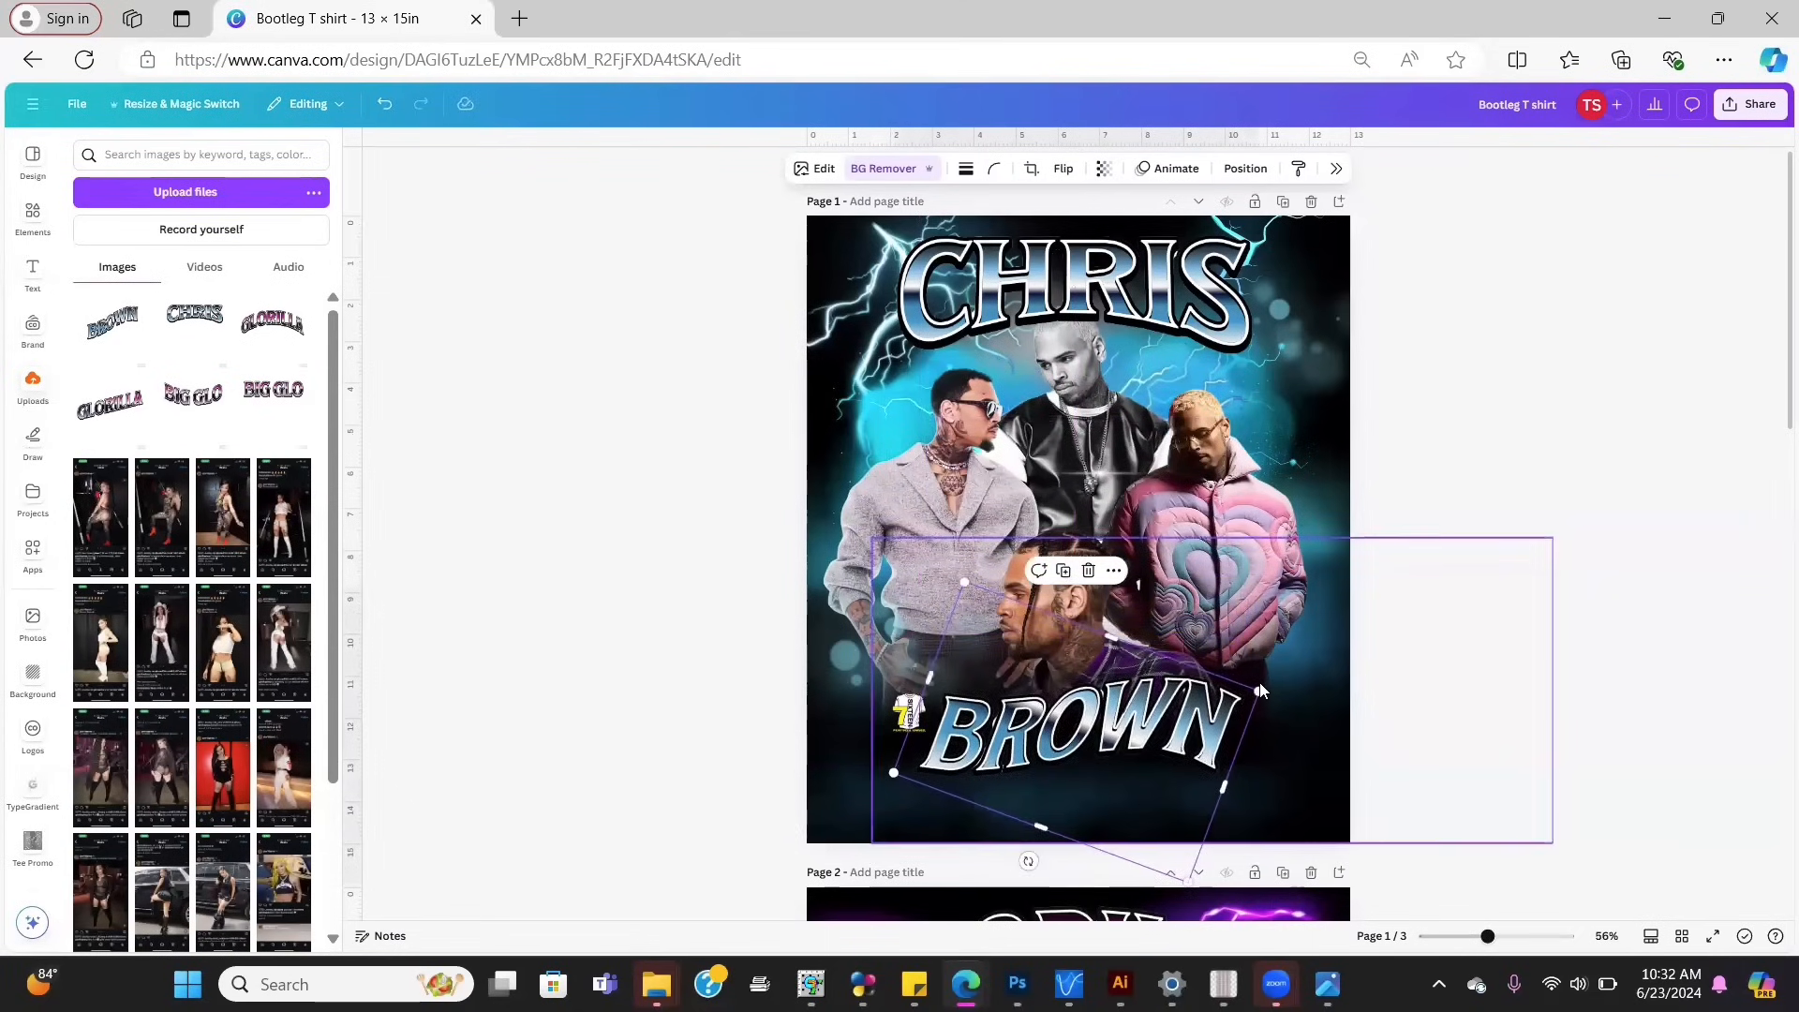
{"action": "left_click", "coordinate": [1276, 664]}
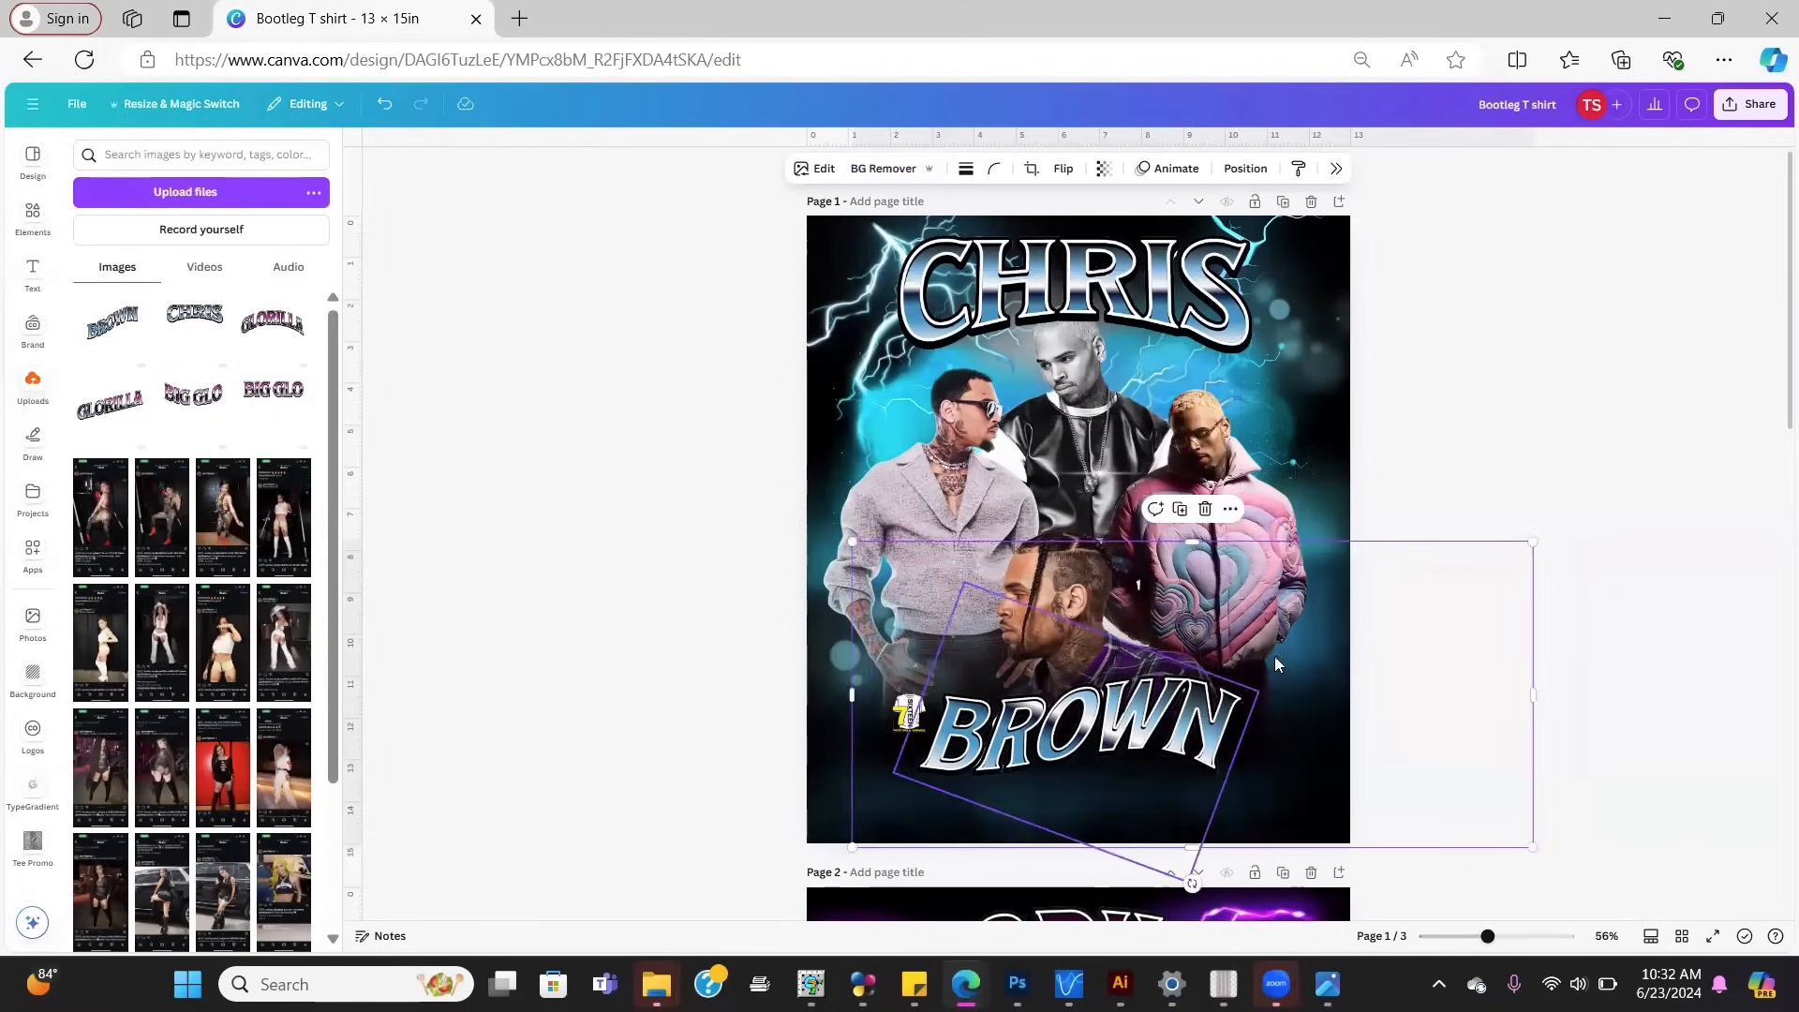
{"action": "left_click", "coordinate": [1478, 494]}
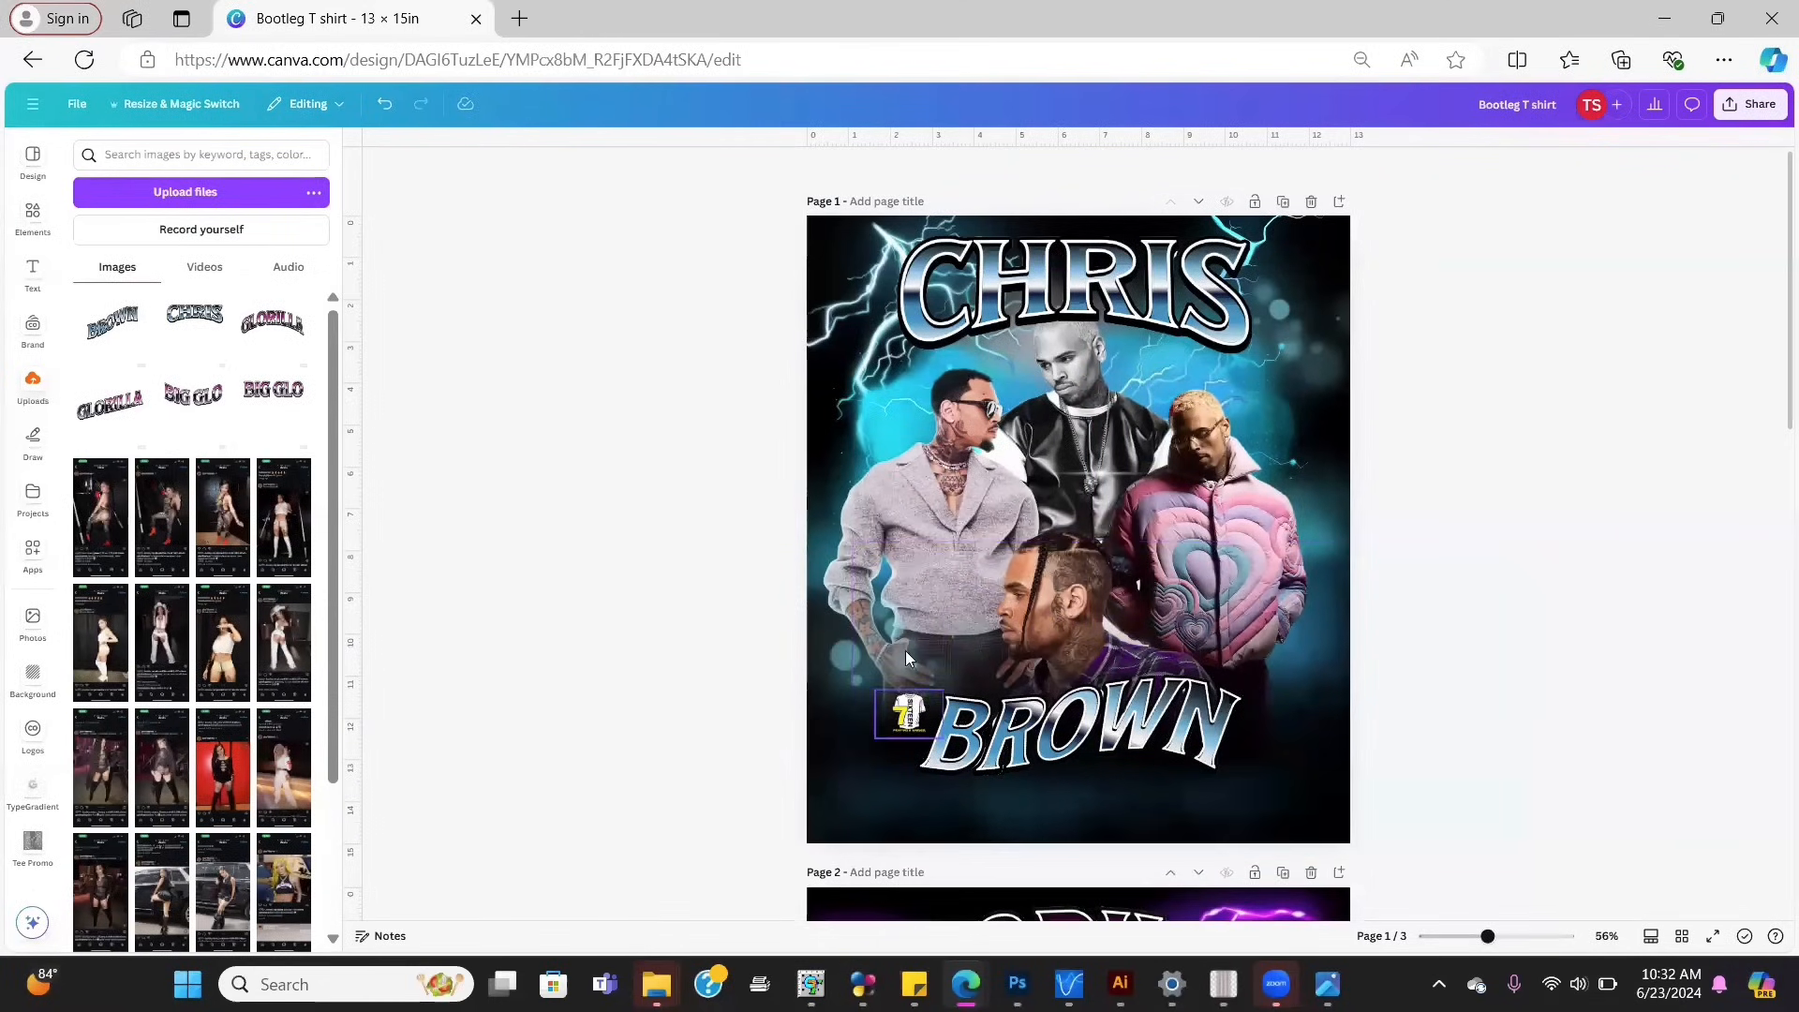
Step: Download only page 1 as a PNG with Transparent background ticked
{"action": "left_click", "coordinate": [1754, 111]}
{"action": "left_click", "coordinate": [1542, 507]}
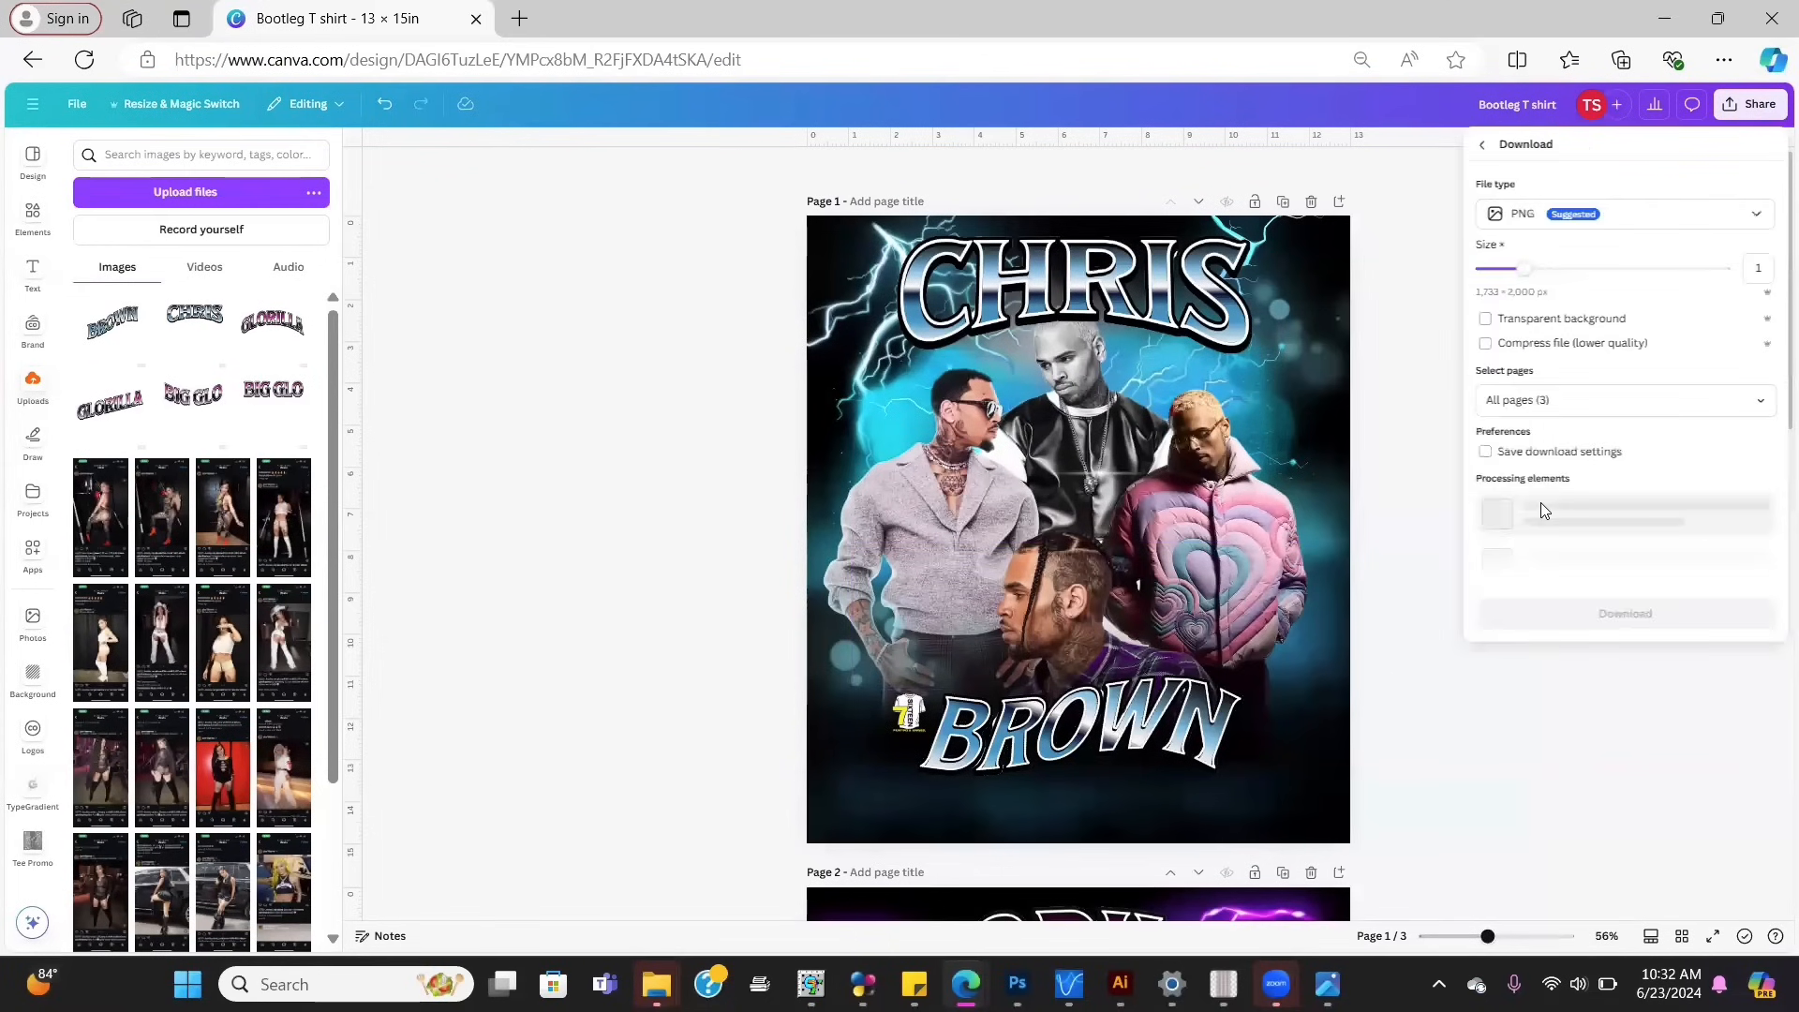
{"action": "left_click", "coordinate": [1537, 323]}
{"action": "left_click", "coordinate": [1557, 394]}
{"action": "type", "text": "1-3"}
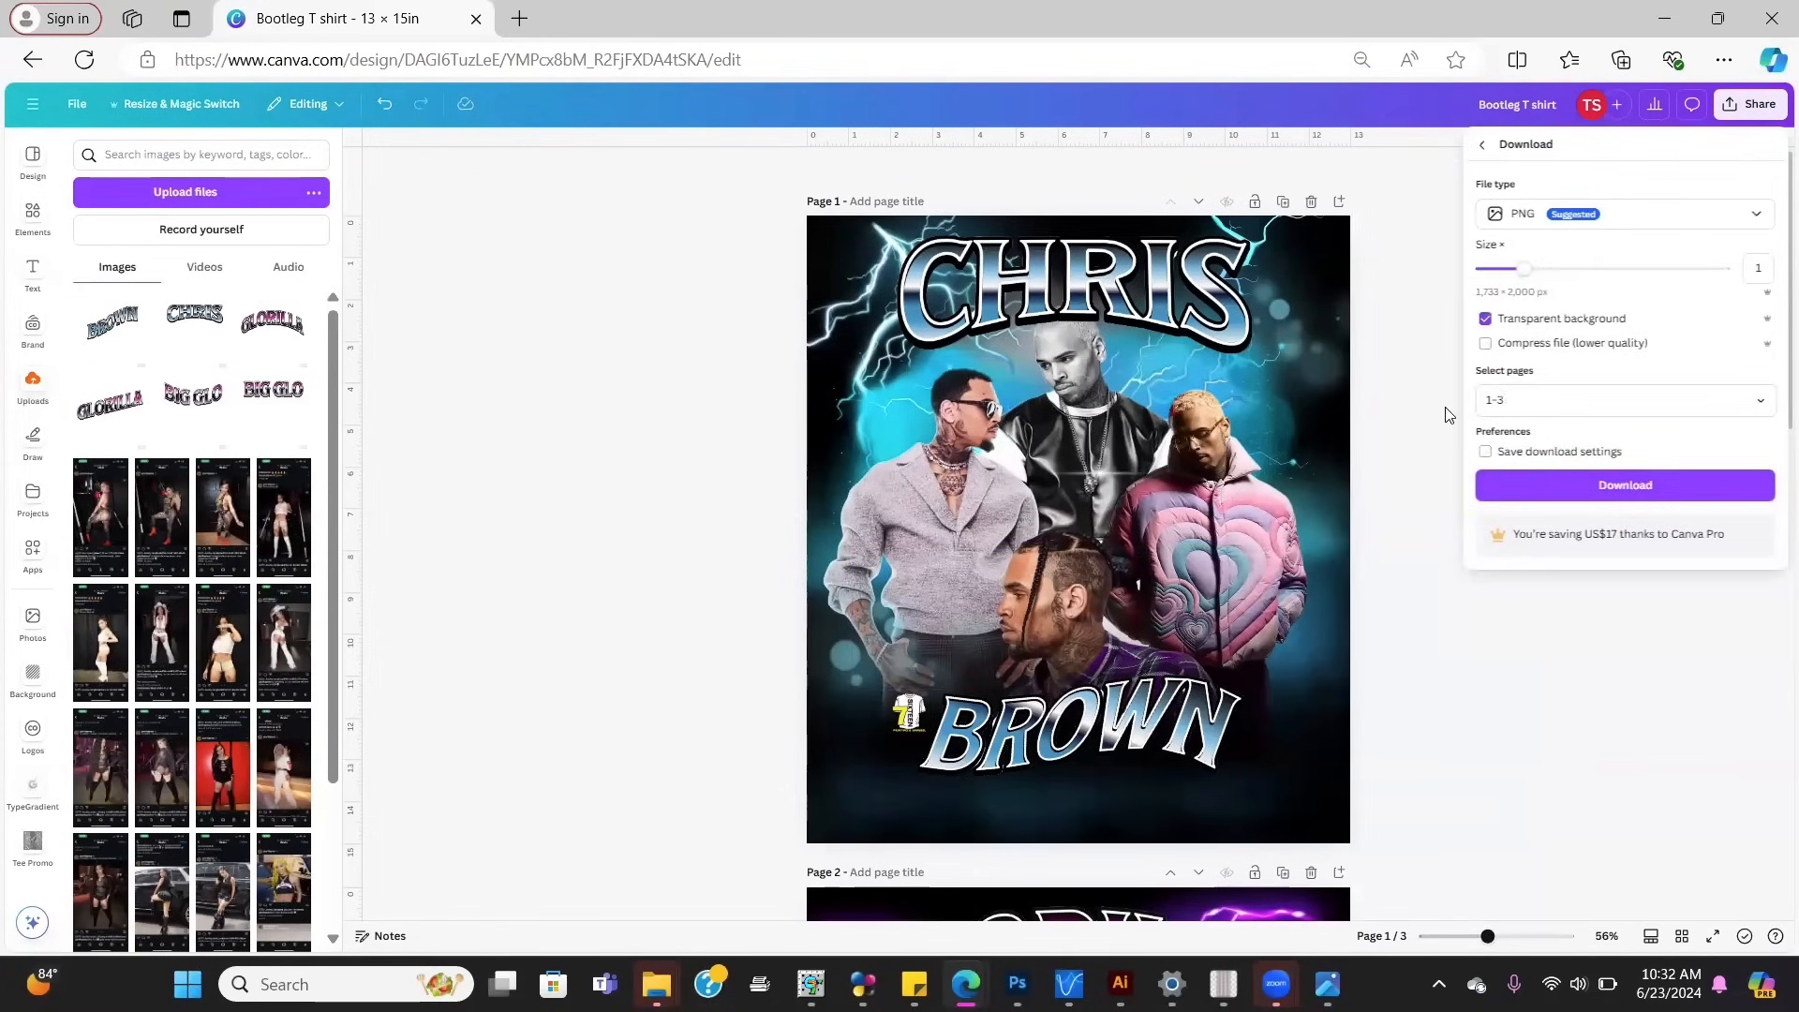
{"action": "key", "text": "BackSpace"}
{"action": "left_click", "coordinate": [1610, 486]}
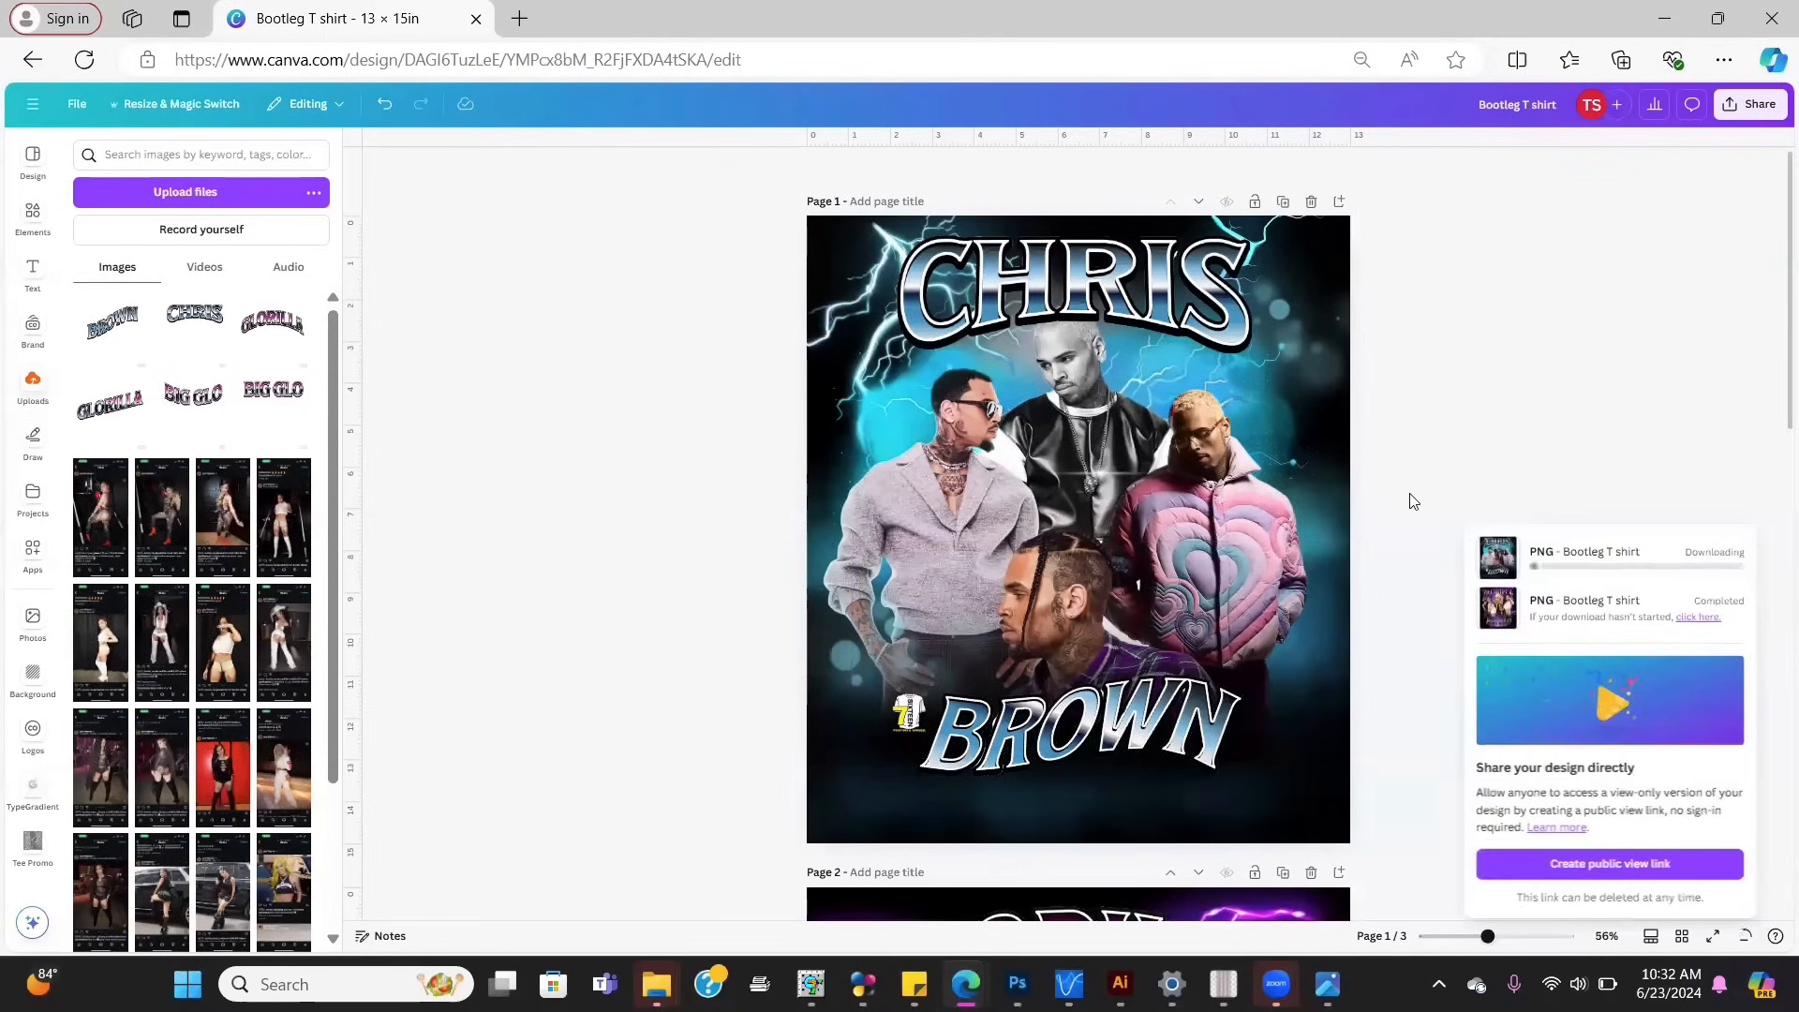